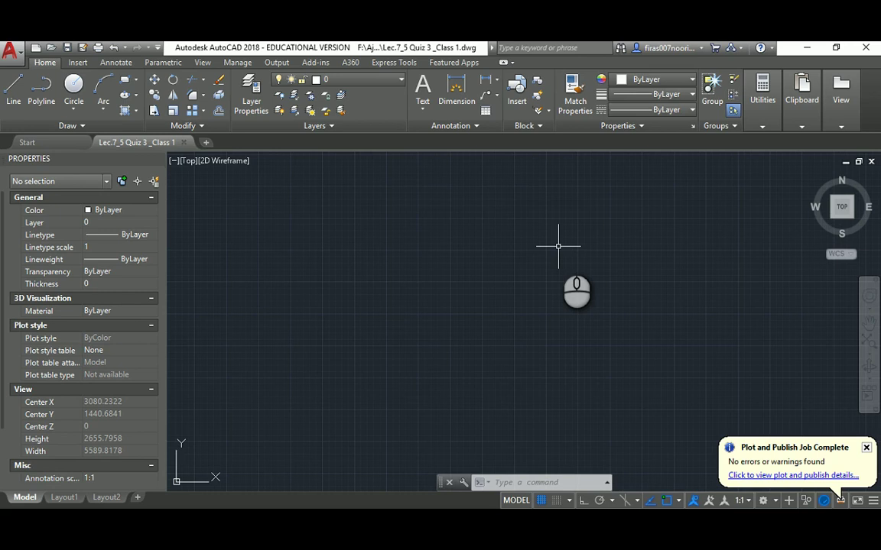
Switch to Quiz 3 _ Class 1.pdf in Acrobat Reader and examine the ground floor plan, its grid lines and the required layer list.
{"action": "left_click", "coordinate": [510, 529]}
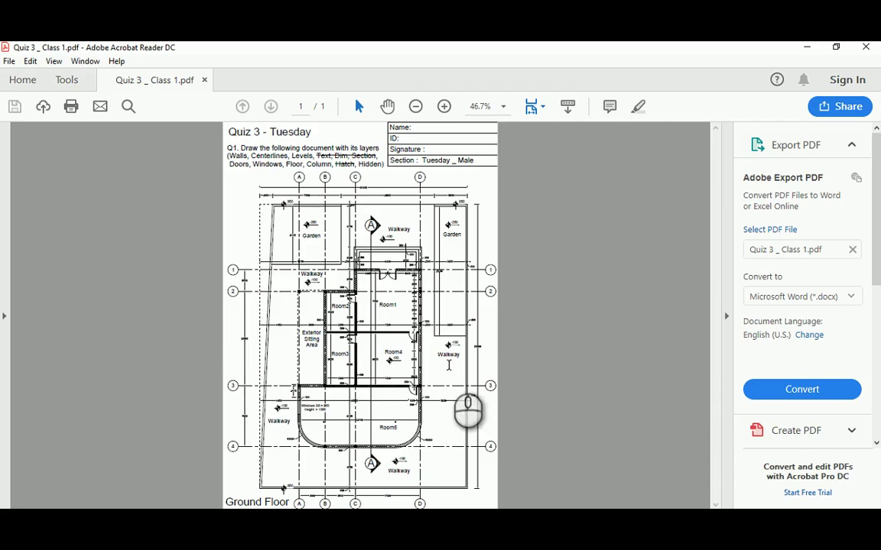
{"action": "scroll", "coordinate": [382, 382], "scroll_direction": "up", "scroll_amount": 2, "text": "ctrl"}
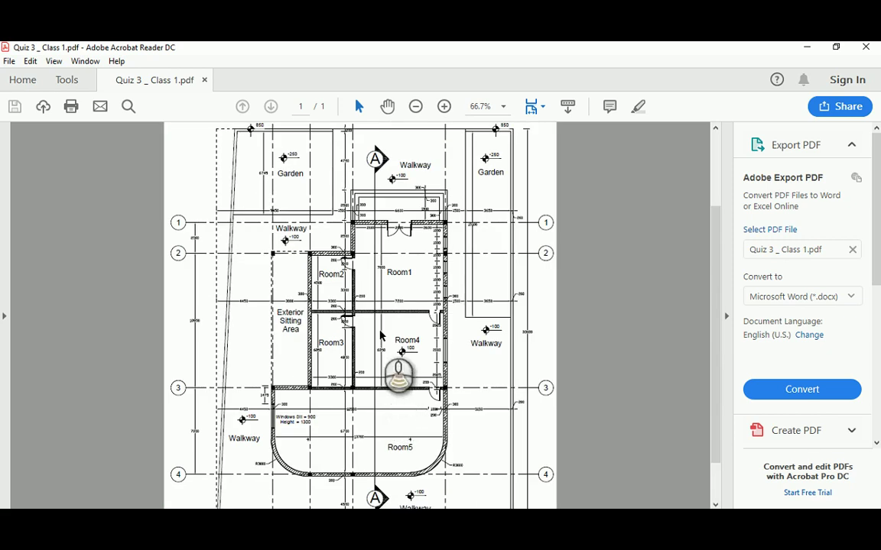
{"action": "scroll", "coordinate": [380, 336], "scroll_direction": "down", "scroll_amount": 1}
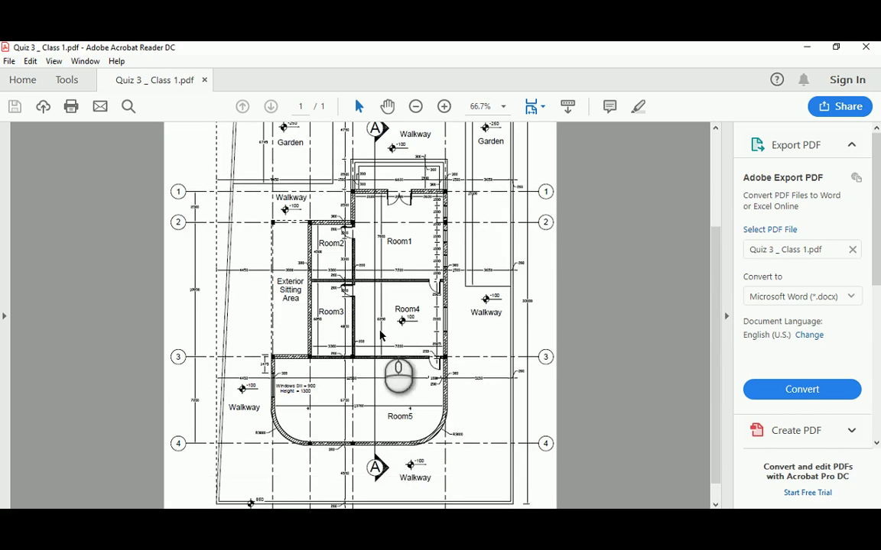
{"action": "scroll", "coordinate": [380, 336], "scroll_direction": "up", "scroll_amount": 3}
{"action": "scroll", "coordinate": [367, 319], "scroll_direction": "up", "scroll_amount": 1}
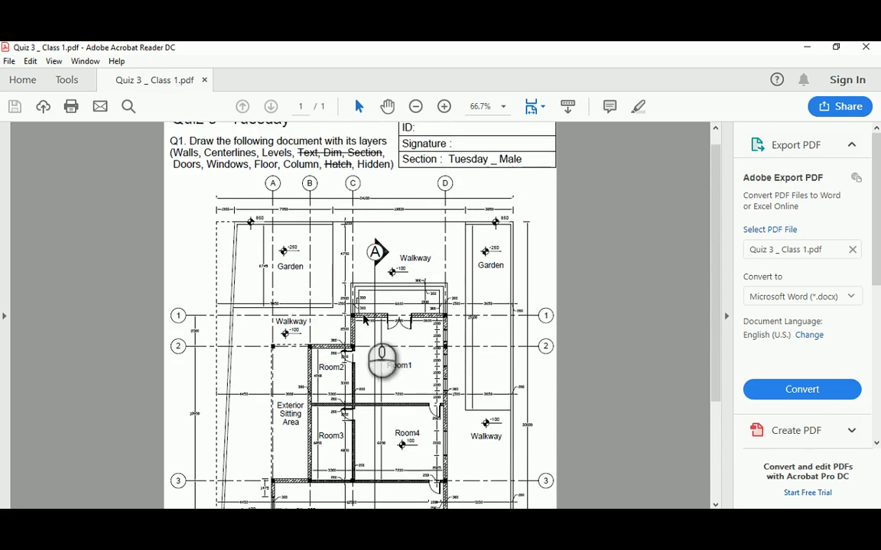
{"action": "scroll", "coordinate": [364, 321], "scroll_direction": "up", "scroll_amount": 3, "text": "ctrl"}
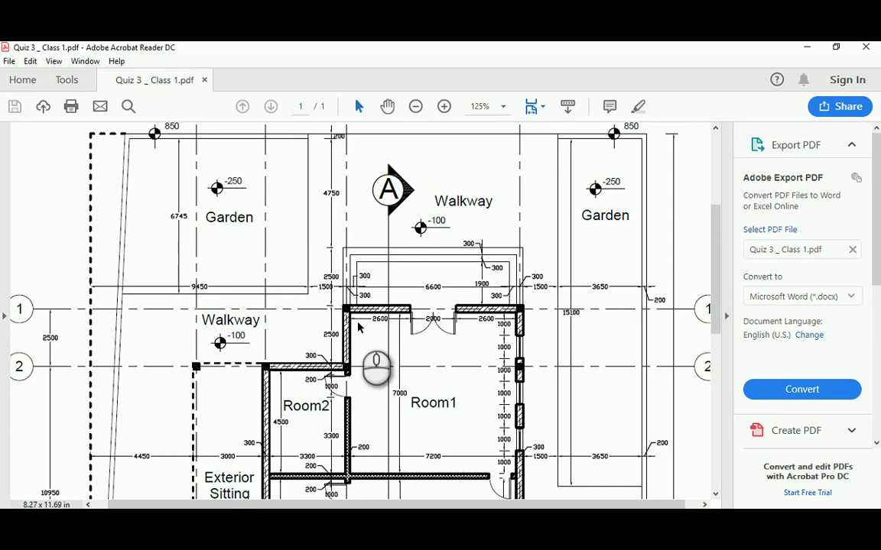
{"action": "scroll", "coordinate": [359, 322], "scroll_direction": "up", "scroll_amount": 3}
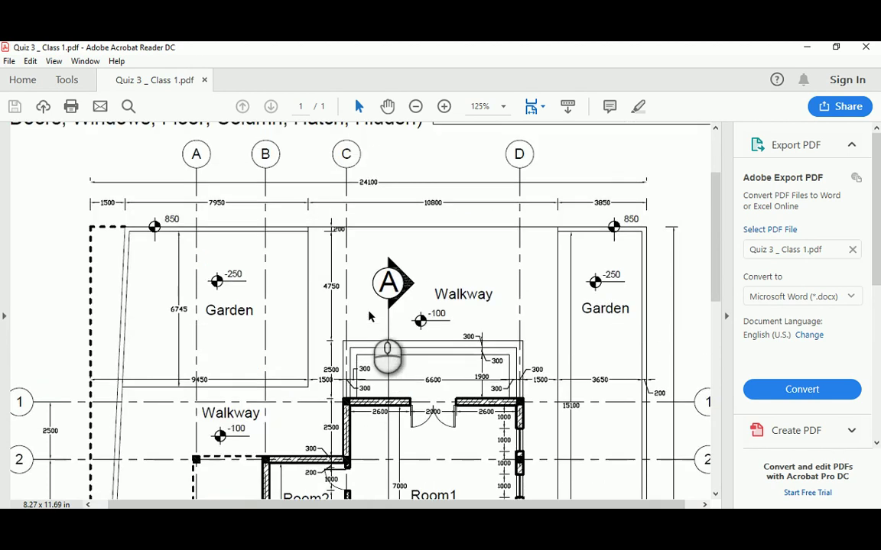
{"action": "scroll", "coordinate": [374, 318], "scroll_direction": "down", "scroll_amount": 4}
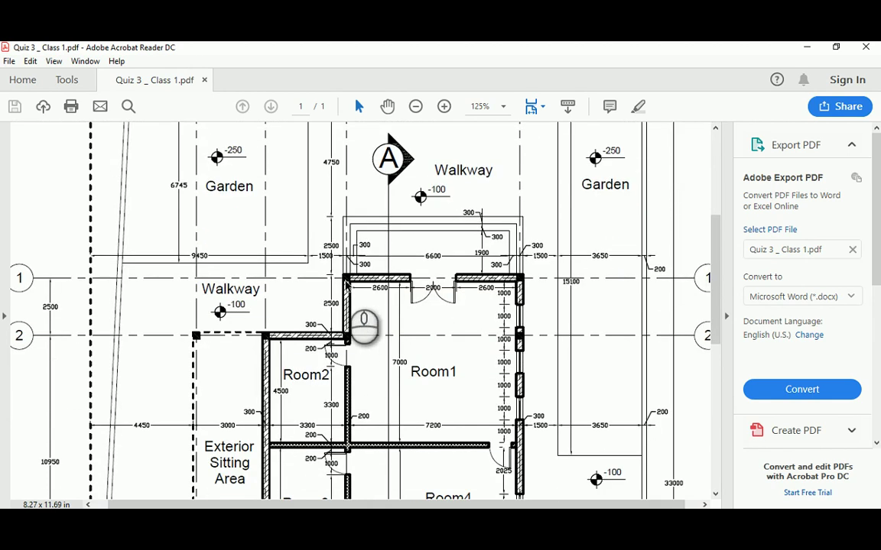
{"action": "scroll", "coordinate": [346, 282], "scroll_direction": "up", "scroll_amount": 5, "text": "ctrl"}
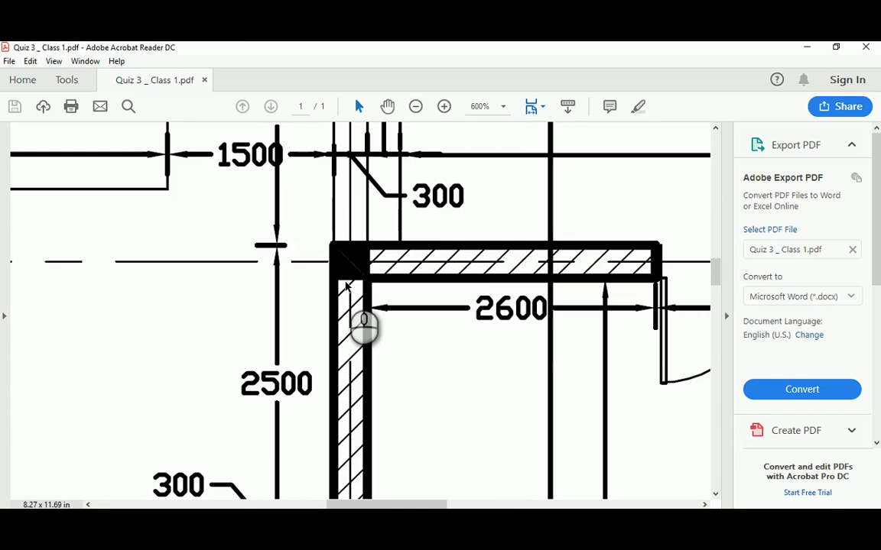
{"action": "scroll", "coordinate": [391, 324], "scroll_direction": "down", "scroll_amount": 5, "text": "ctrl"}
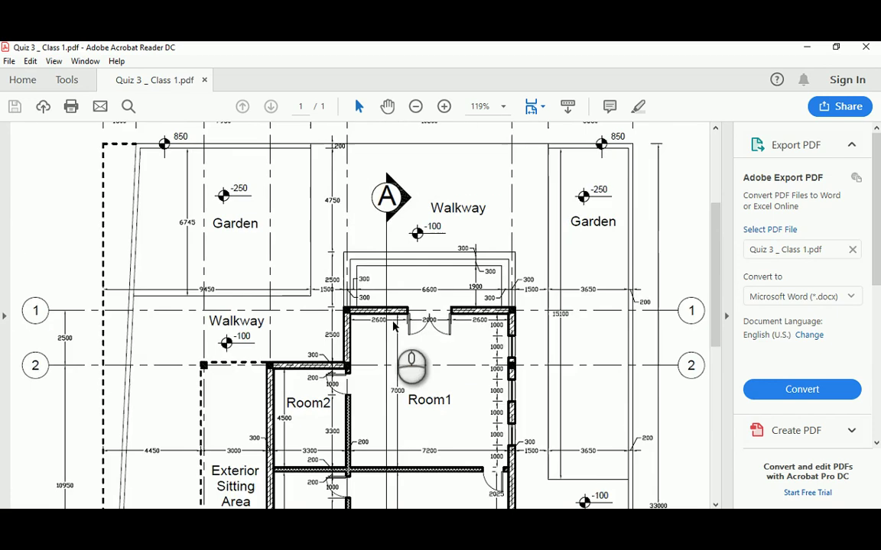
{"action": "scroll", "coordinate": [334, 180], "scroll_direction": "up", "scroll_amount": 1}
{"action": "scroll", "coordinate": [334, 180], "scroll_direction": "up", "scroll_amount": 2}
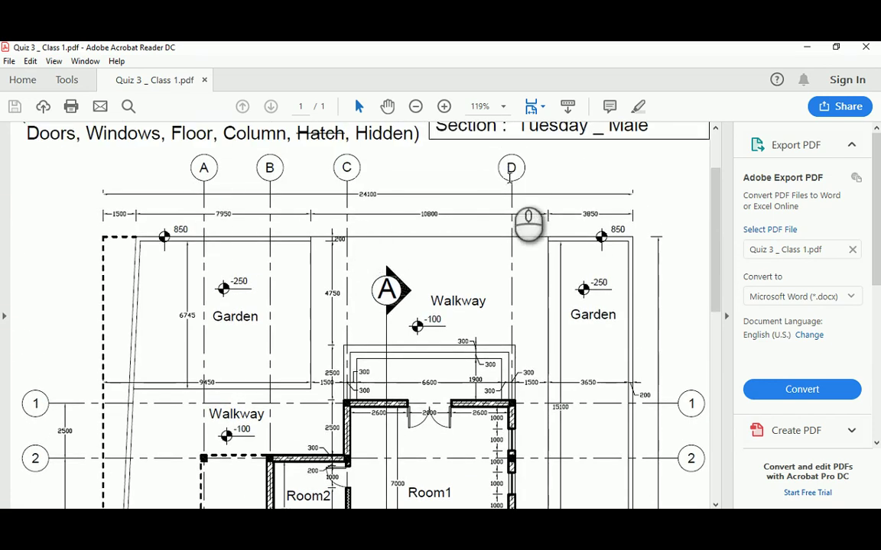
{"action": "scroll", "coordinate": [429, 314], "scroll_direction": "down", "scroll_amount": 5}
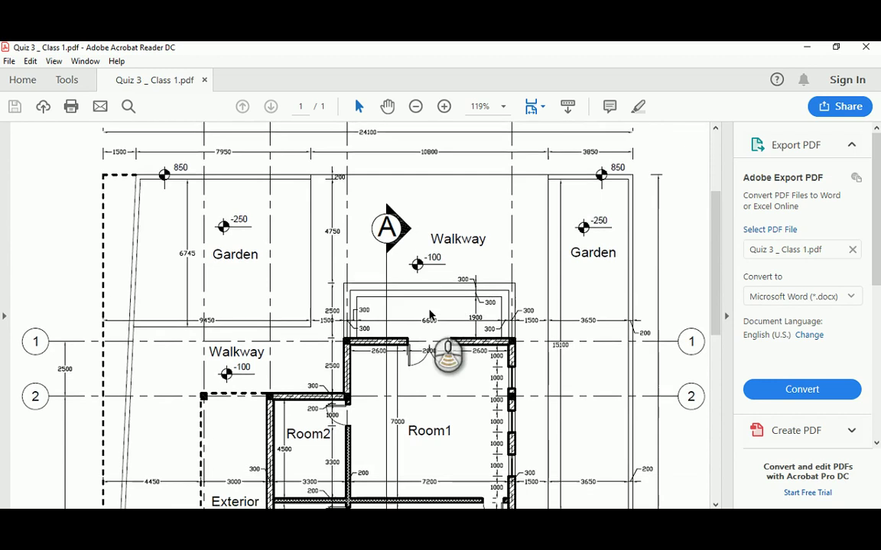
Examine the wall thicknesses and column positions where grid line C meets grid lines 1 and 2 in the plan.
{"action": "scroll", "coordinate": [347, 263], "scroll_direction": "up", "scroll_amount": 7, "text": "ctrl"}
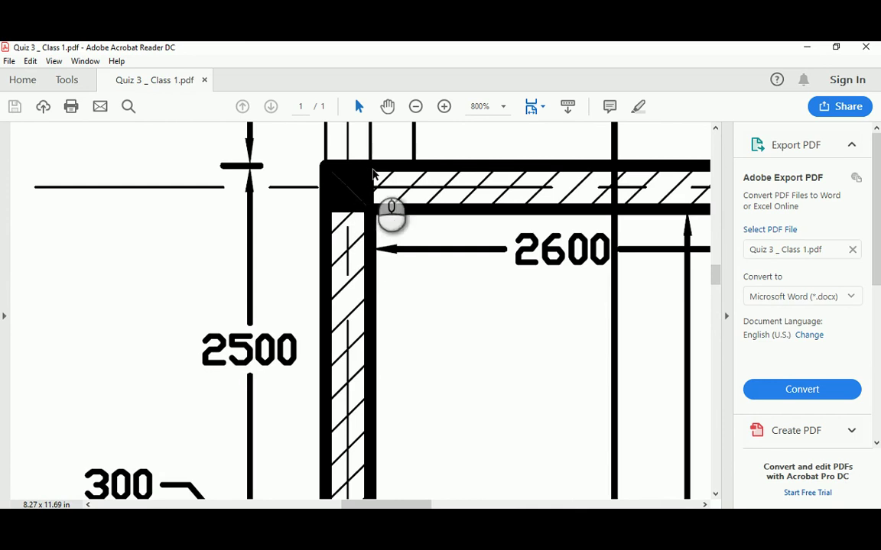
{"action": "scroll", "coordinate": [355, 200], "scroll_direction": "up", "scroll_amount": 1}
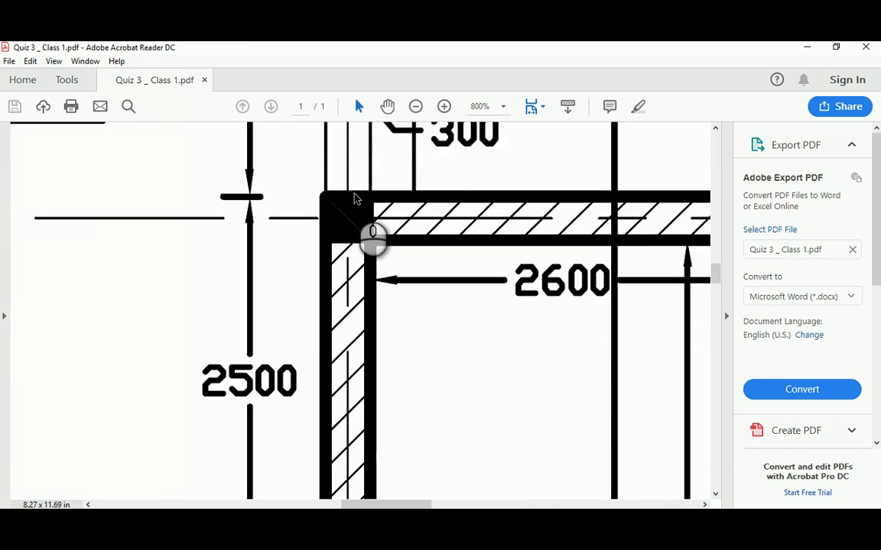
{"action": "scroll", "coordinate": [355, 200], "scroll_direction": "up", "scroll_amount": 4}
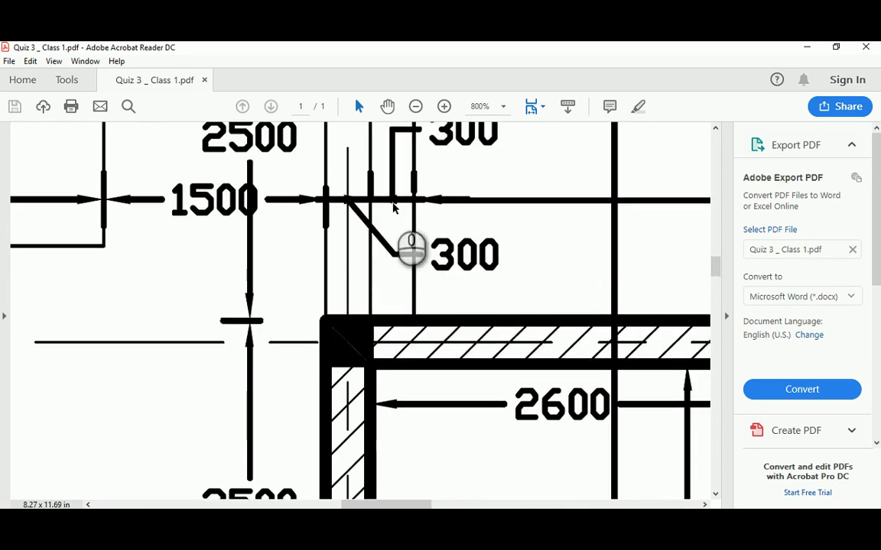
{"action": "scroll", "coordinate": [354, 252], "scroll_direction": "down", "scroll_amount": 3}
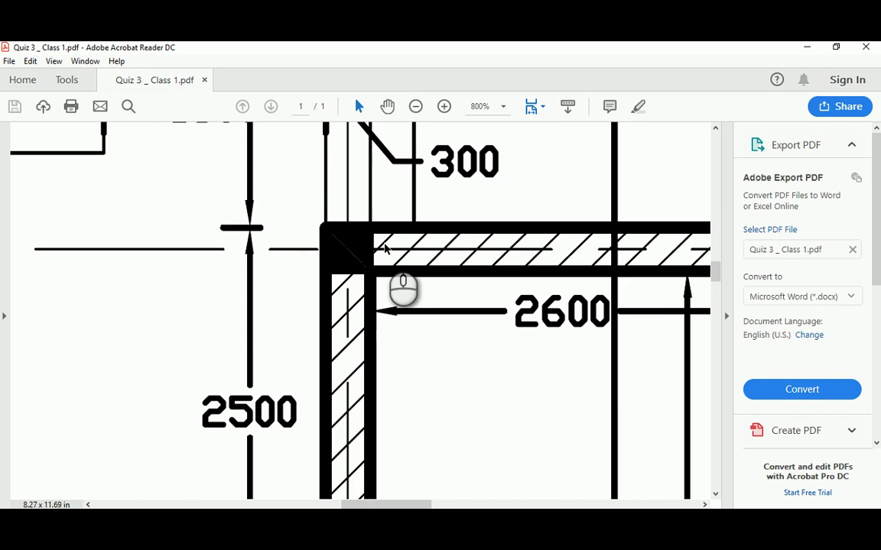
{"action": "scroll", "coordinate": [380, 248], "scroll_direction": "down", "scroll_amount": 7}
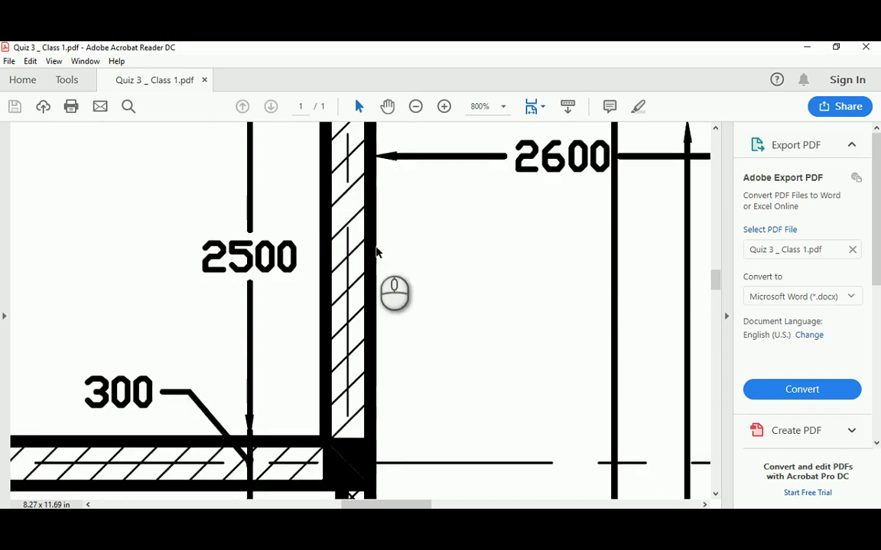
{"action": "scroll", "coordinate": [376, 252], "scroll_direction": "down", "scroll_amount": 4}
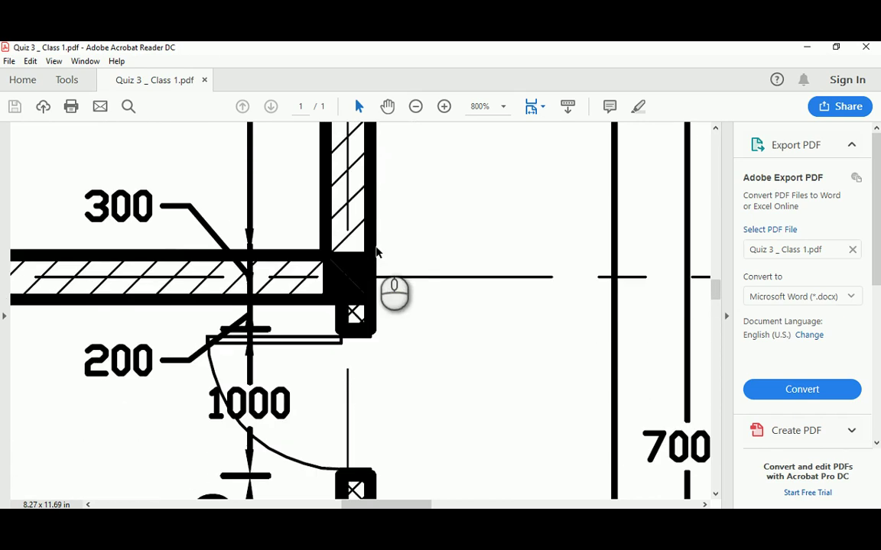
{"action": "scroll", "coordinate": [374, 250], "scroll_direction": "down", "scroll_amount": 6}
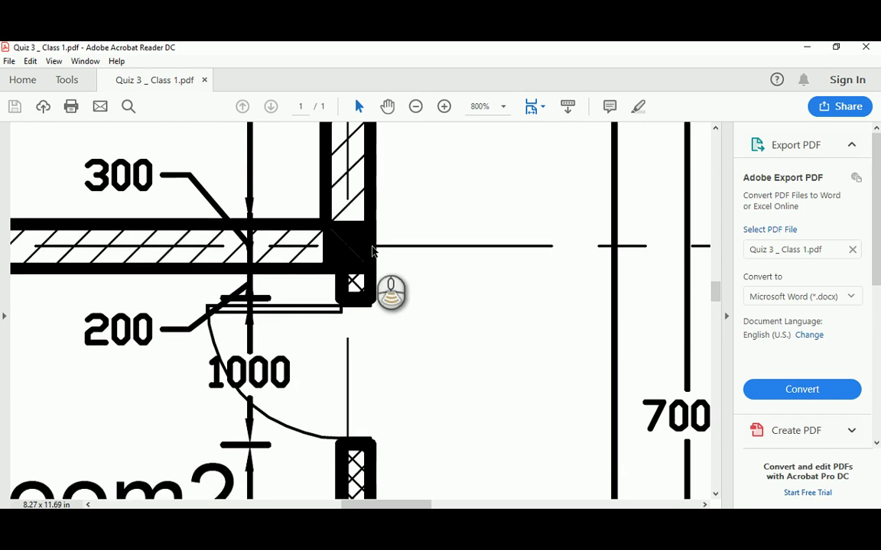
Review how grid lines A to D and 1 to 2 relate to the walls and columns around Room1 and Room2.
{"action": "scroll", "coordinate": [373, 251], "scroll_direction": "down", "scroll_amount": 4, "text": "ctrl"}
{"action": "scroll", "coordinate": [383, 245], "scroll_direction": "up", "scroll_amount": 2}
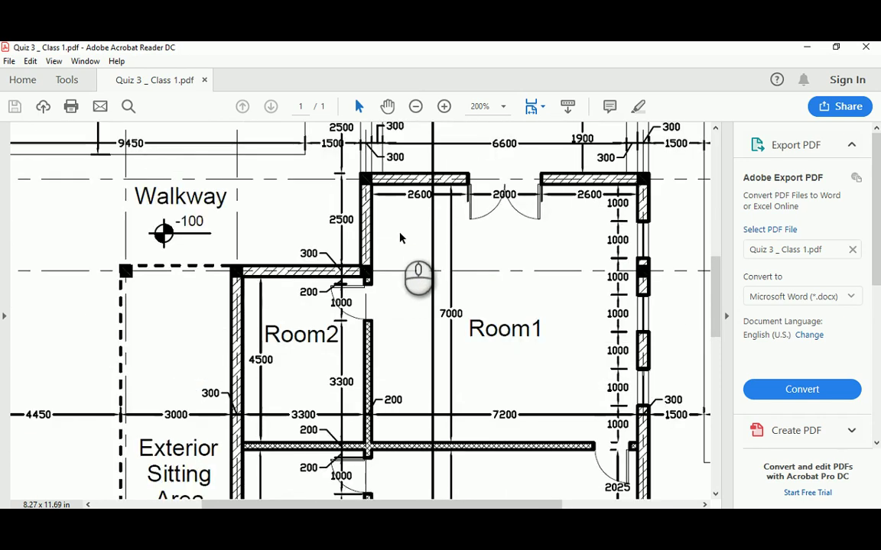
{"action": "scroll", "coordinate": [399, 229], "scroll_direction": "up", "scroll_amount": 3}
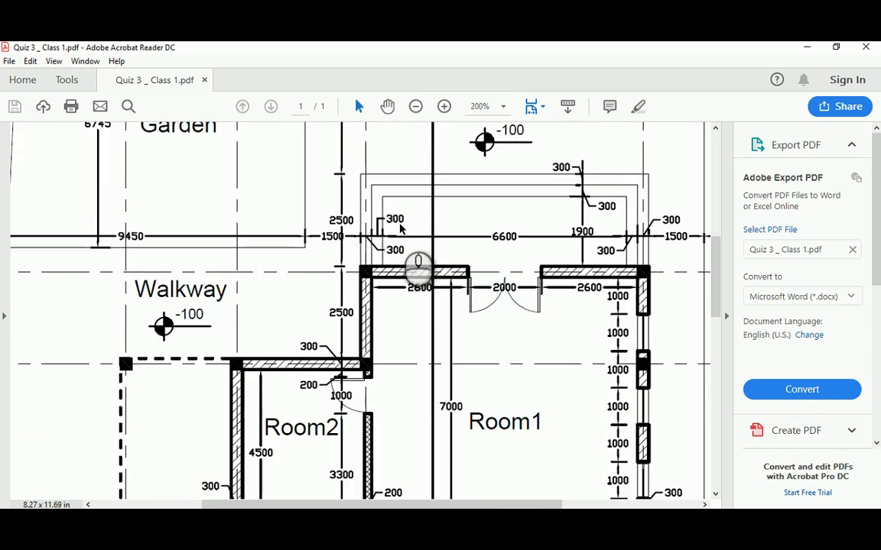
{"action": "scroll", "coordinate": [374, 265], "scroll_direction": "down", "scroll_amount": 2, "text": "ctrl"}
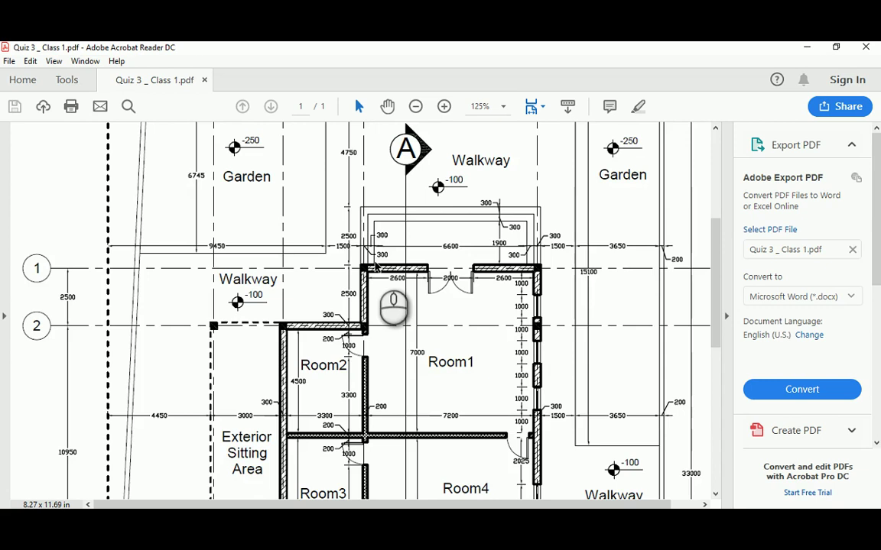
{"action": "scroll", "coordinate": [376, 265], "scroll_direction": "up", "scroll_amount": 3}
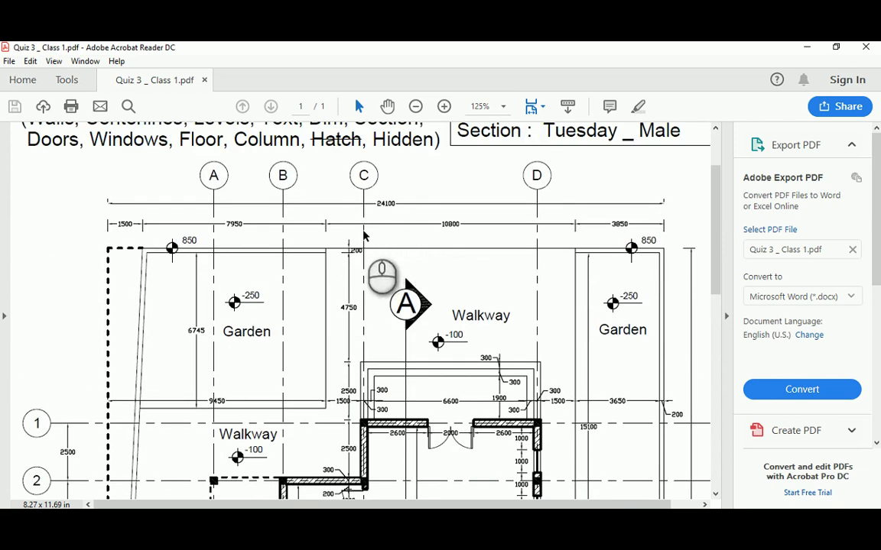
{"action": "scroll", "coordinate": [464, 293], "scroll_direction": "down", "scroll_amount": 2}
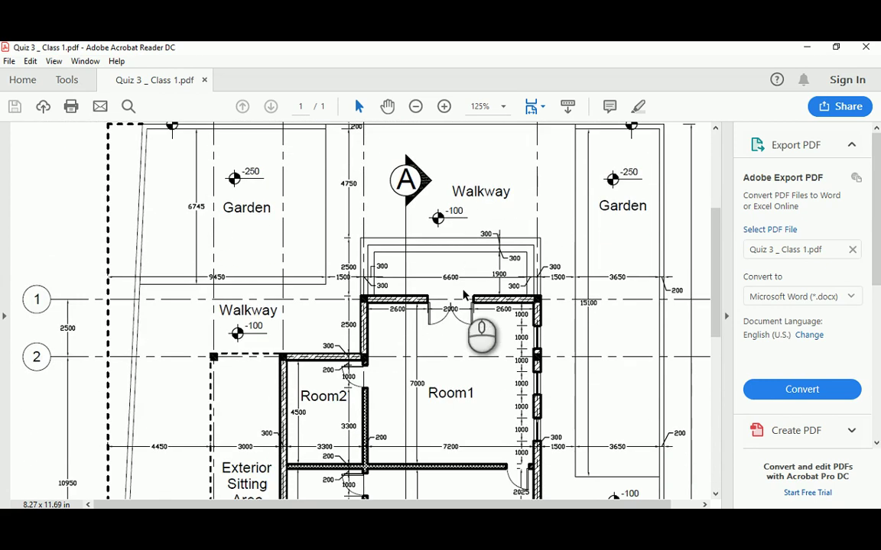
{"action": "scroll", "coordinate": [373, 312], "scroll_direction": "up", "scroll_amount": 5, "text": "ctrl"}
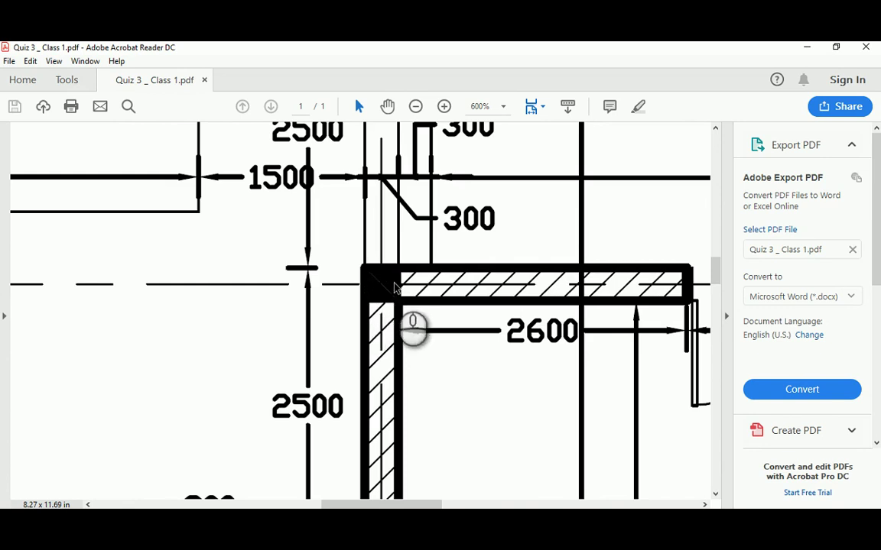
{"action": "scroll", "coordinate": [395, 288], "scroll_direction": "down", "scroll_amount": 5, "text": "ctrl"}
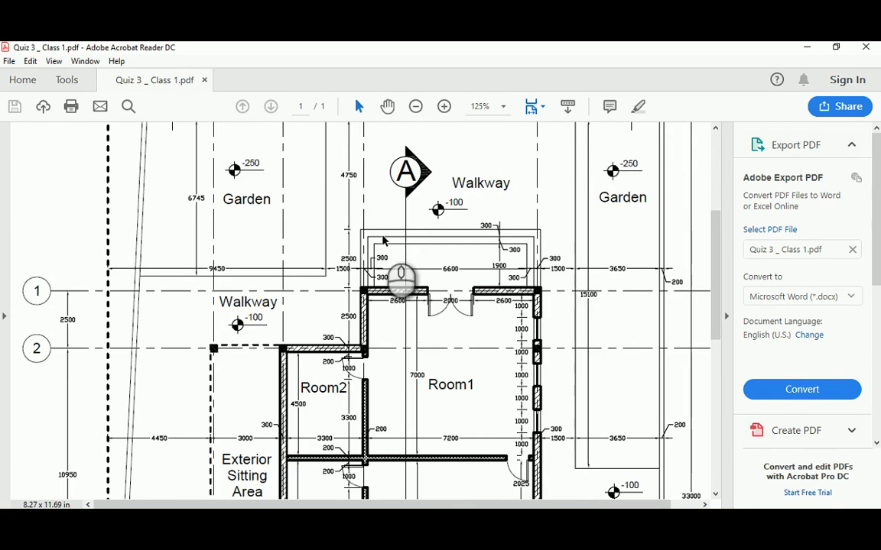
{"action": "scroll", "coordinate": [378, 229], "scroll_direction": "up", "scroll_amount": 5}
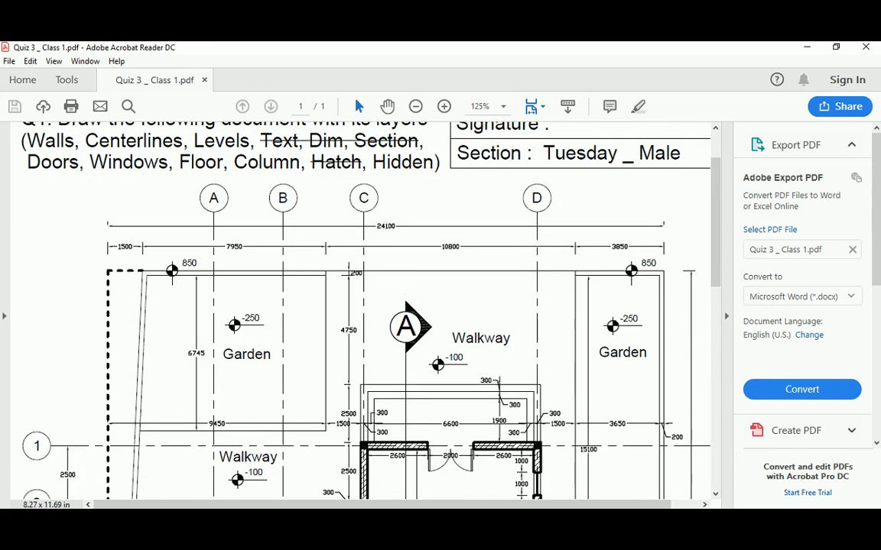
Switch back to AutoCAD and check the length type, precision and insertion scale in the drawing units.
{"action": "key", "text": "alt+Tab"}
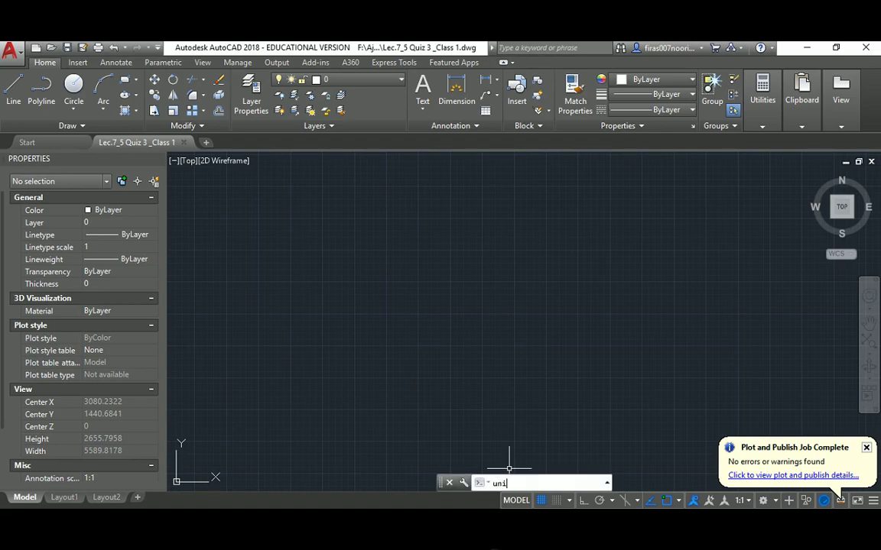
{"action": "type", "text": "units"}
{"action": "key", "text": "Return"}
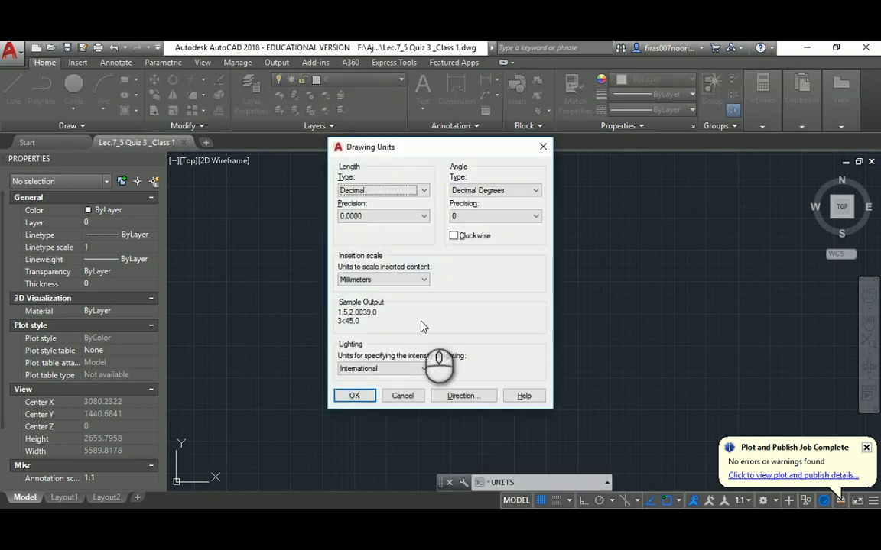
{"action": "left_click", "coordinate": [350, 396]}
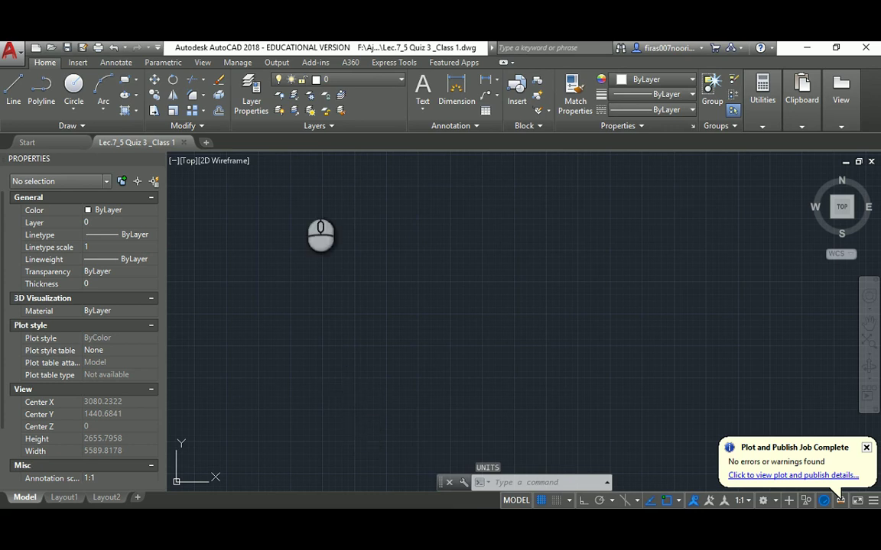
Create a new layer named Grids.
{"action": "type", "text": "la"}
{"action": "key", "text": "Return"}
{"action": "left_click", "coordinate": [337, 205]}
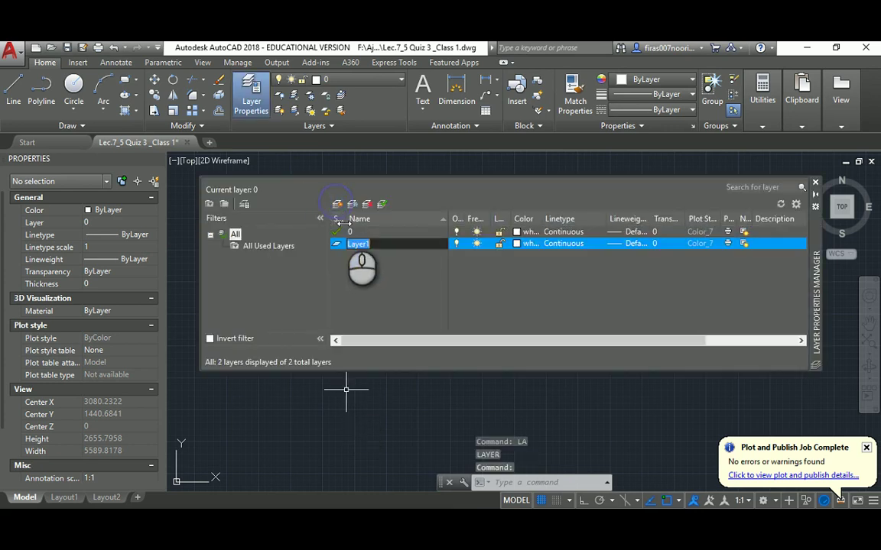
{"action": "type", "text": "Grids"}
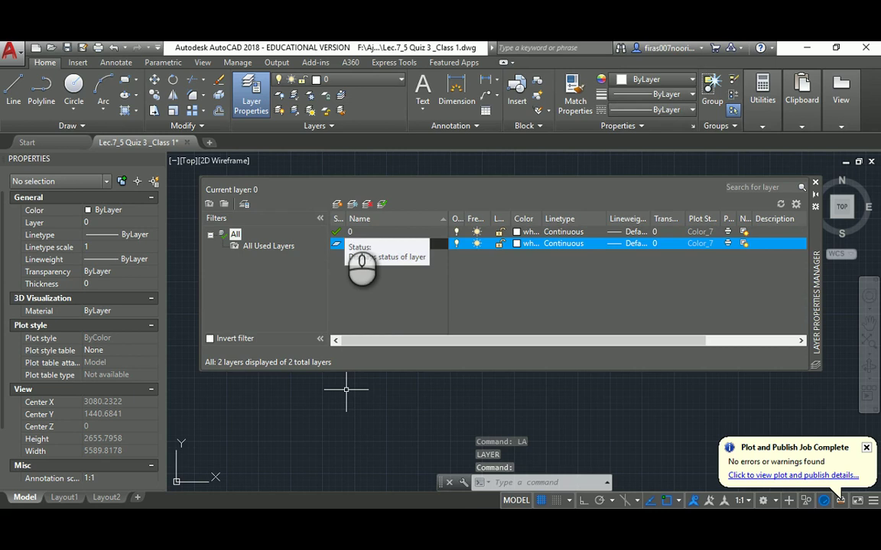
{"action": "key", "text": "Return"}
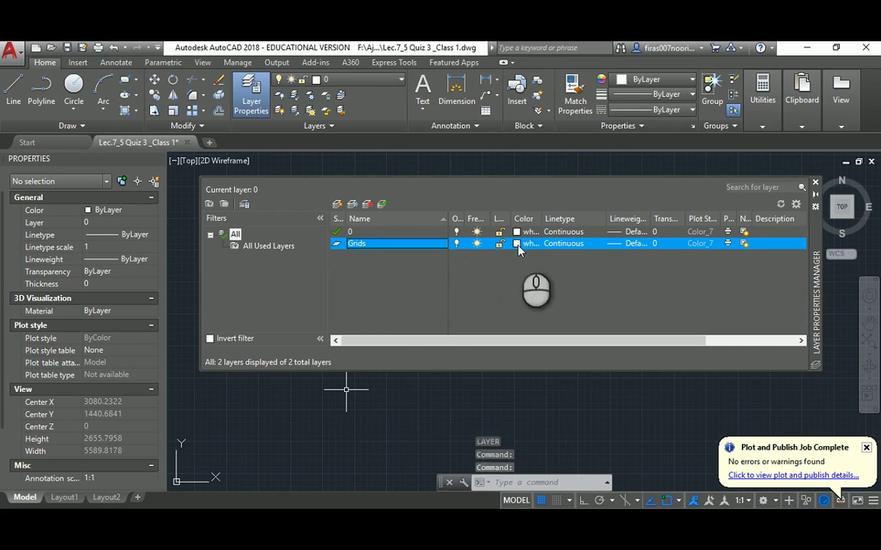
Set the Grids layer's colour to dark red, index colour 12.
{"action": "left_click", "coordinate": [520, 243]}
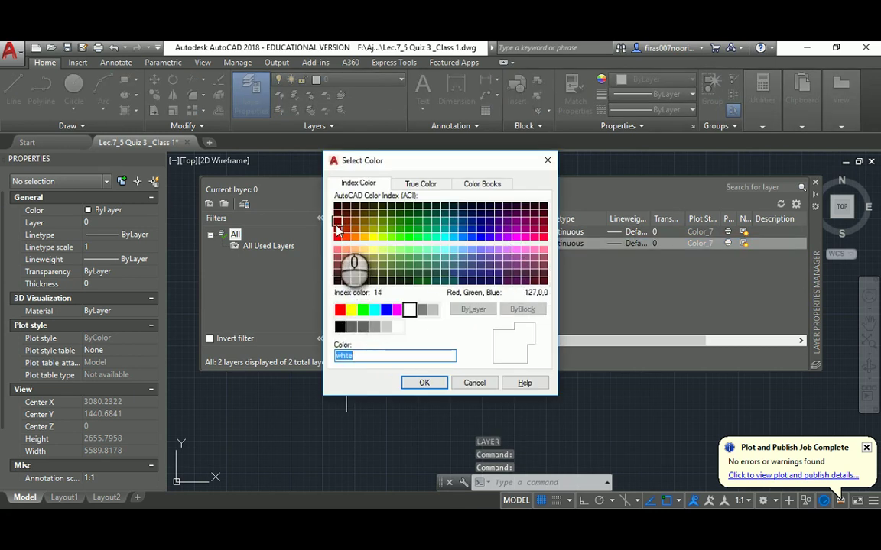
{"action": "left_click", "coordinate": [337, 230]}
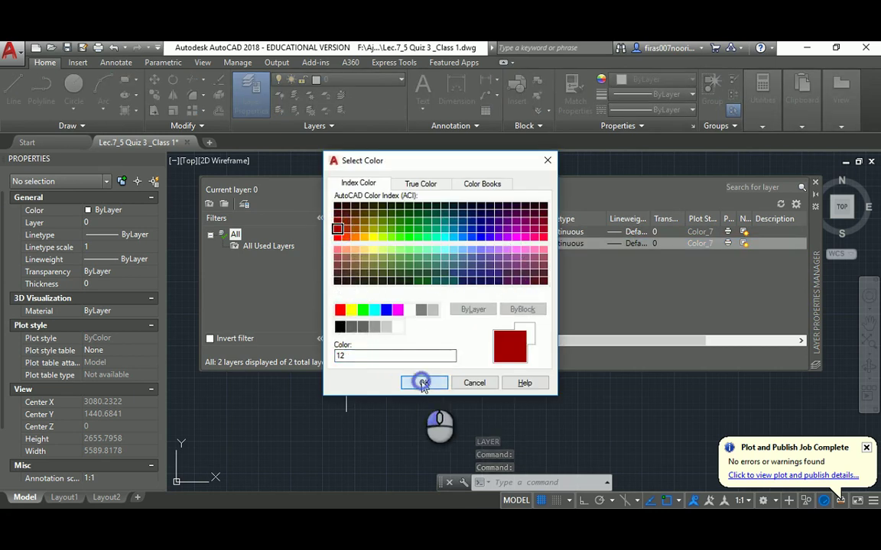
{"action": "left_click", "coordinate": [422, 384]}
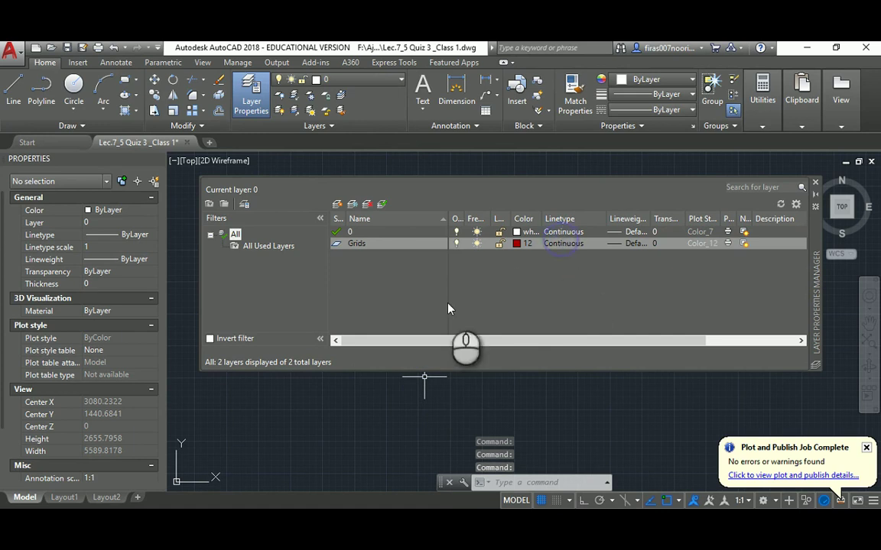
Load the ACAD_ISO04W100 long-dash dot linetype and assign it to the Grids layer.
{"action": "left_click", "coordinate": [563, 243]}
{"action": "left_click", "coordinate": [531, 332]}
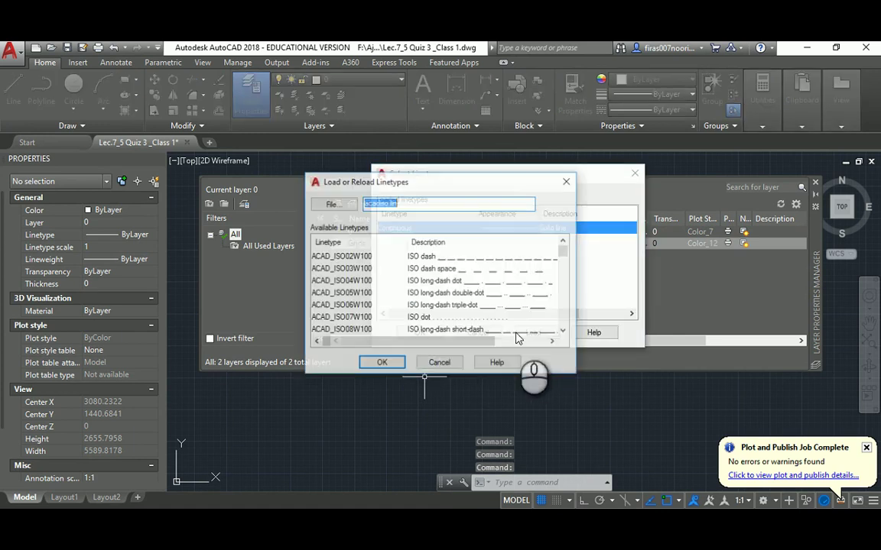
{"action": "left_click", "coordinate": [448, 281]}
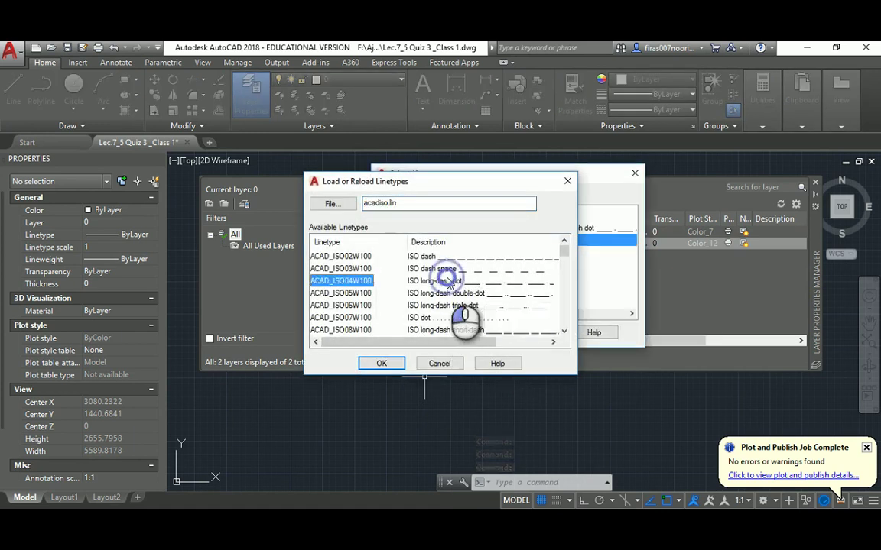
{"action": "double_click", "coordinate": [447, 281]}
{"action": "left_click", "coordinate": [485, 231]}
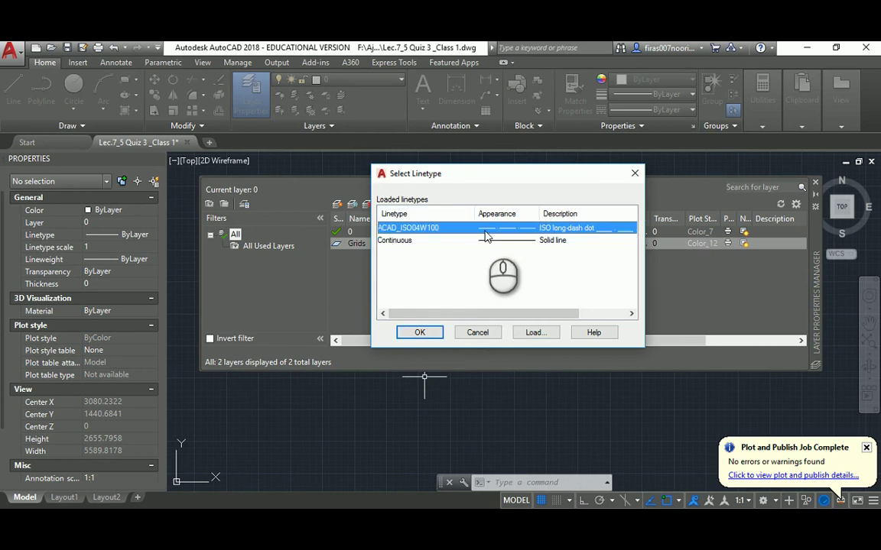
{"action": "left_click", "coordinate": [419, 334]}
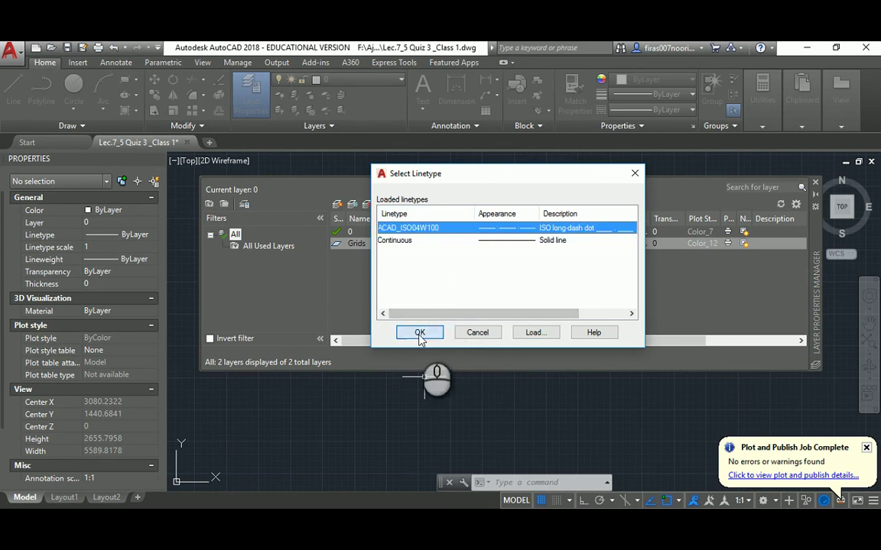
Set the Grids layer's lineweight to 0.09 mm and make Grids the current layer.
{"action": "left_click", "coordinate": [623, 244]}
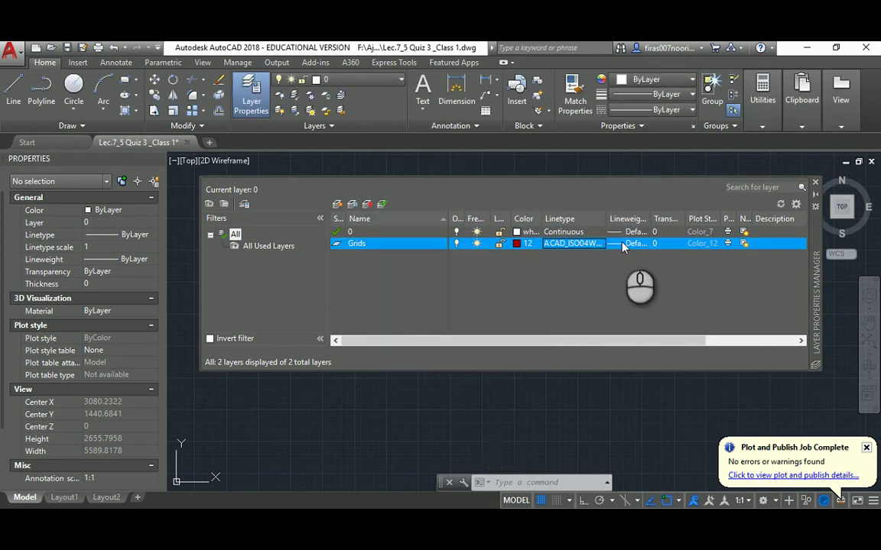
{"action": "left_click", "coordinate": [395, 236]}
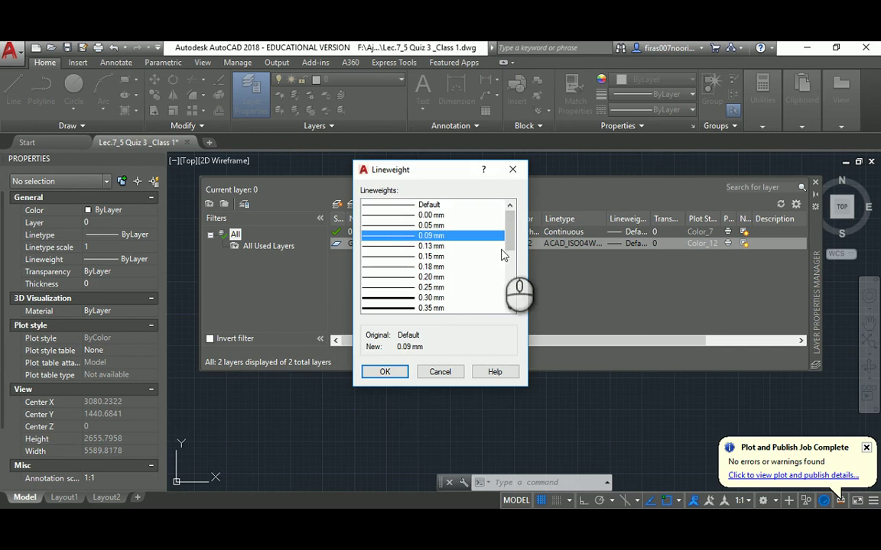
{"action": "left_click", "coordinate": [385, 371]}
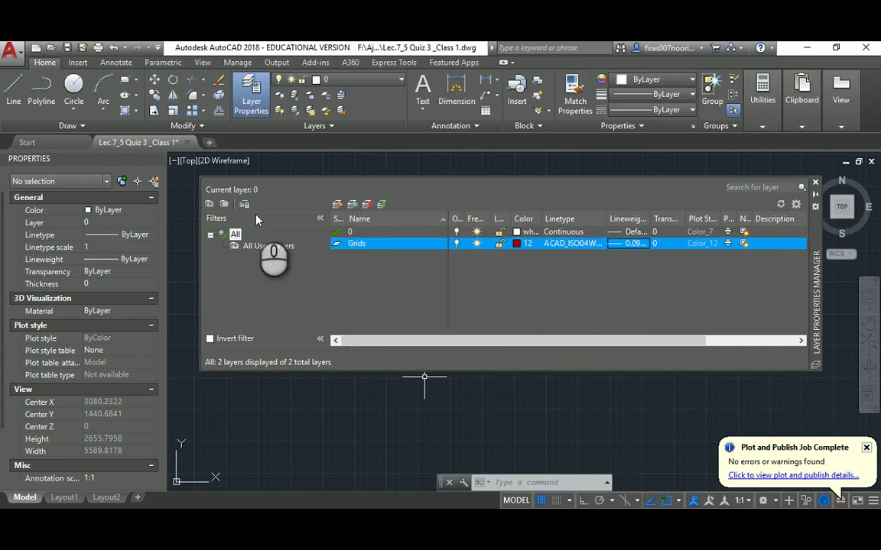
{"action": "left_click", "coordinate": [815, 182]}
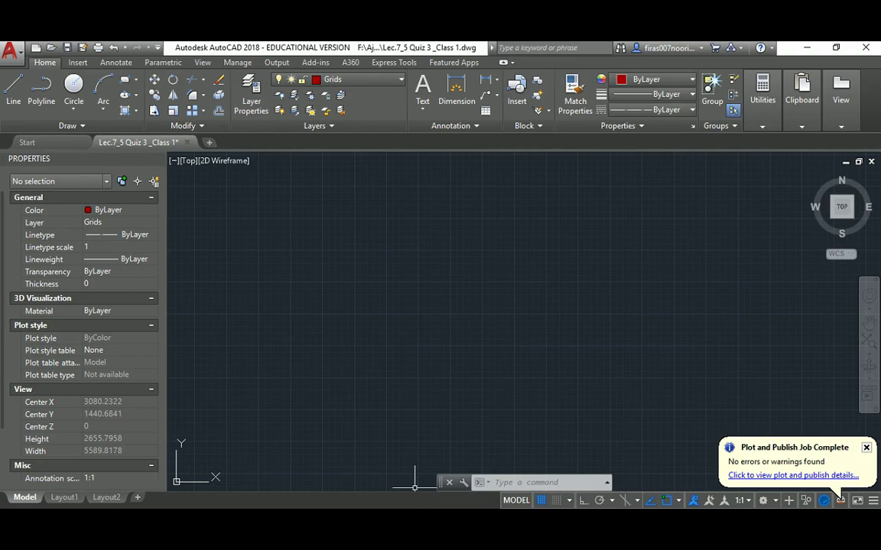
Switch to the Quiz 3 PDF and examine the spacing of horizontal grid lines 1 to 4 and the extent of grid lines A to D.
{"action": "key", "text": "alt+Tab"}
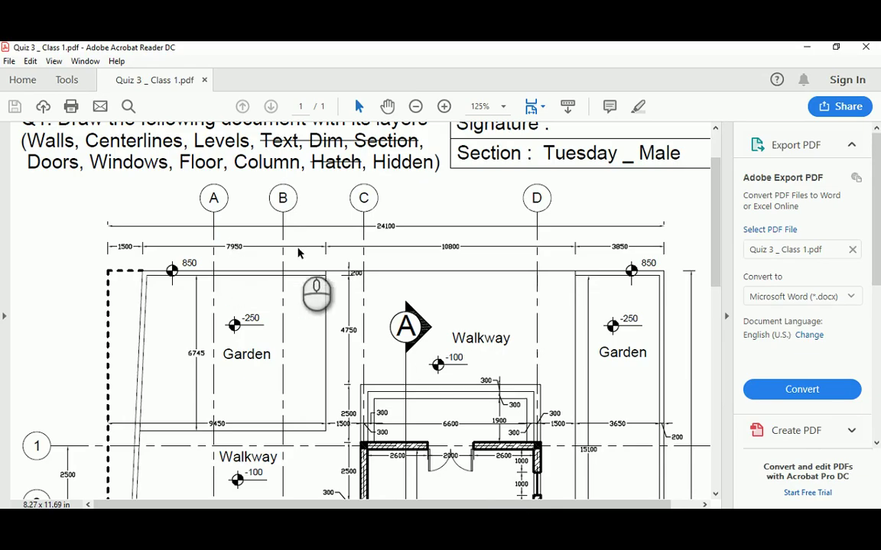
{"action": "scroll", "coordinate": [213, 241], "scroll_direction": "down", "scroll_amount": 1}
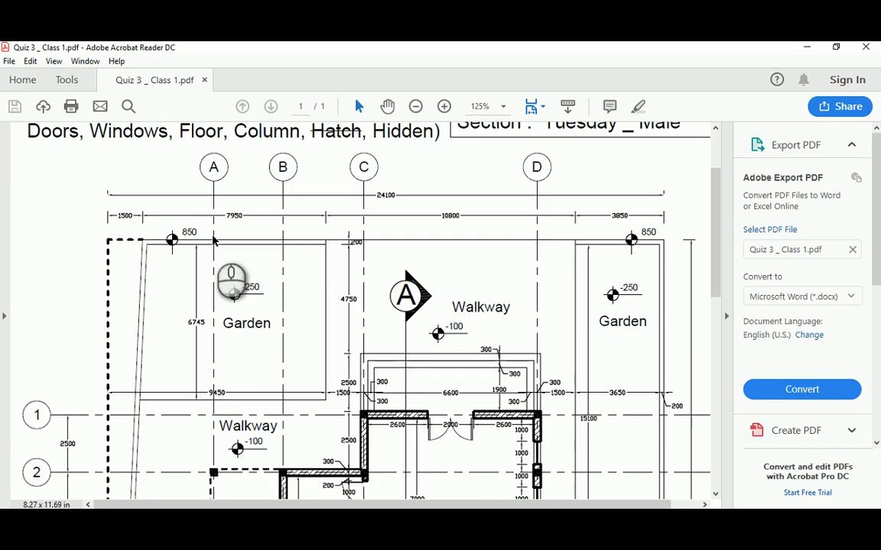
{"action": "scroll", "coordinate": [218, 240], "scroll_direction": "down", "scroll_amount": 1, "text": "ctrl"}
{"action": "scroll", "coordinate": [226, 240], "scroll_direction": "down", "scroll_amount": 4}
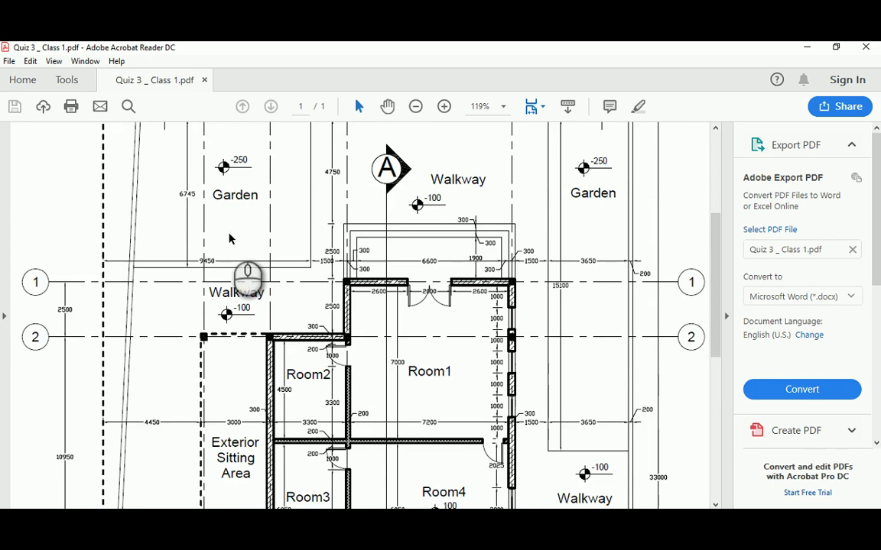
{"action": "scroll", "coordinate": [230, 239], "scroll_direction": "down", "scroll_amount": 3}
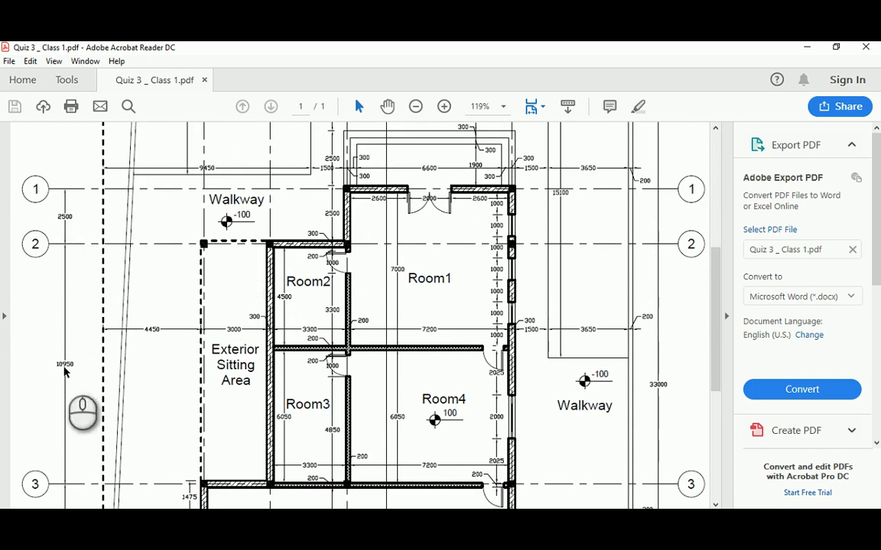
{"action": "scroll", "coordinate": [69, 358], "scroll_direction": "down", "scroll_amount": 3}
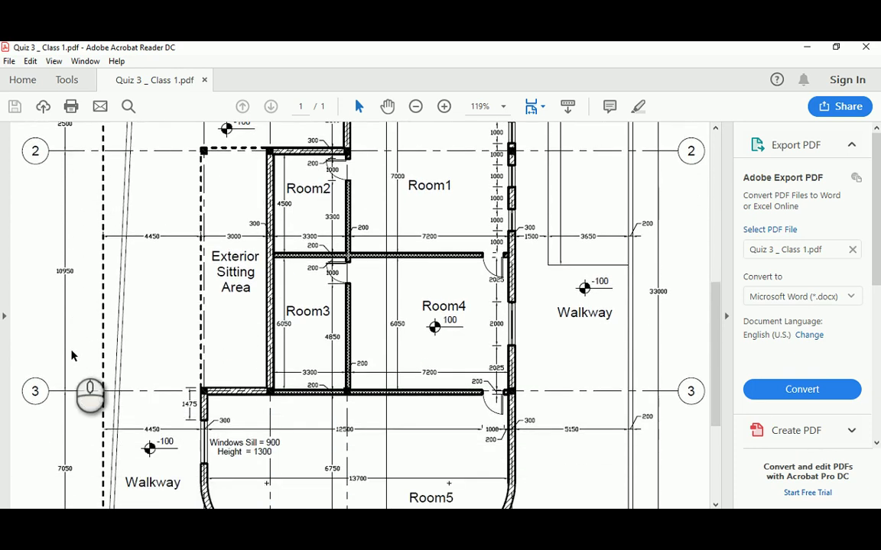
{"action": "scroll", "coordinate": [65, 279], "scroll_direction": "down", "scroll_amount": 3}
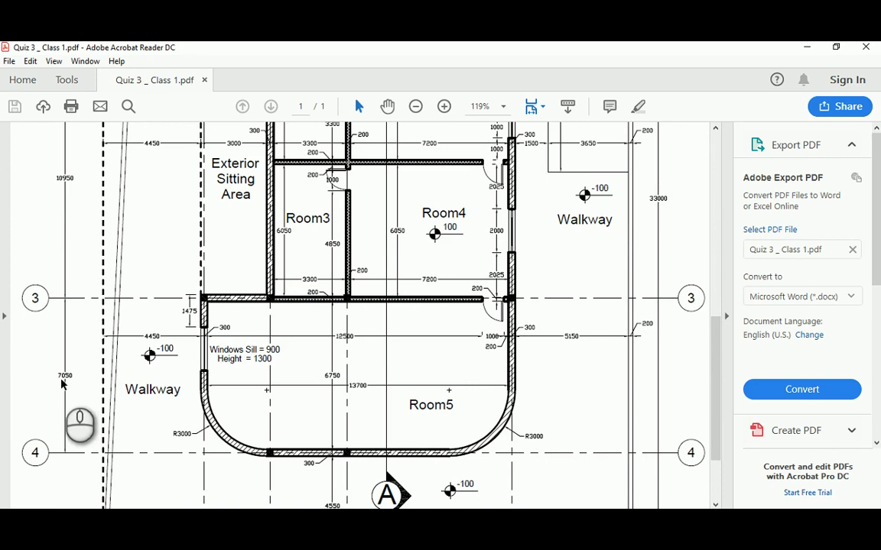
{"action": "scroll", "coordinate": [62, 385], "scroll_direction": "down", "scroll_amount": 3}
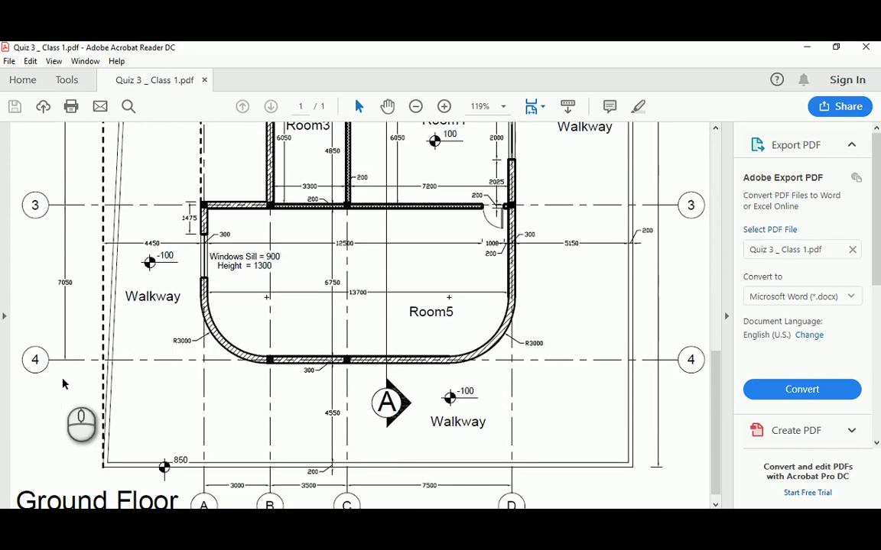
{"action": "scroll", "coordinate": [65, 378], "scroll_direction": "down", "scroll_amount": 1}
{"action": "scroll", "coordinate": [69, 373], "scroll_direction": "up", "scroll_amount": 18}
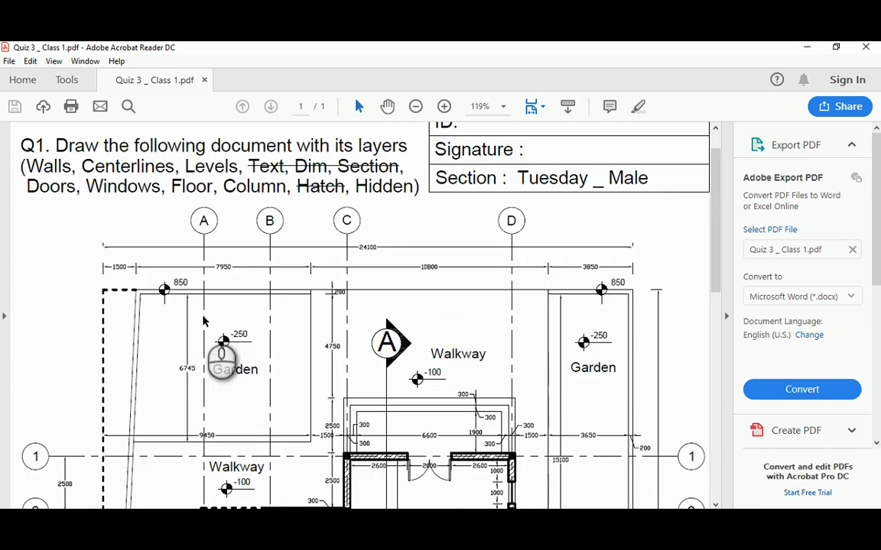
Switch back to AutoCAD and draw the first vertical grid line straight down, 30000 long, with Ortho on.
{"action": "key", "text": "alt+Tab"}
{"action": "type", "text": "l"}
{"action": "key", "text": "Return"}
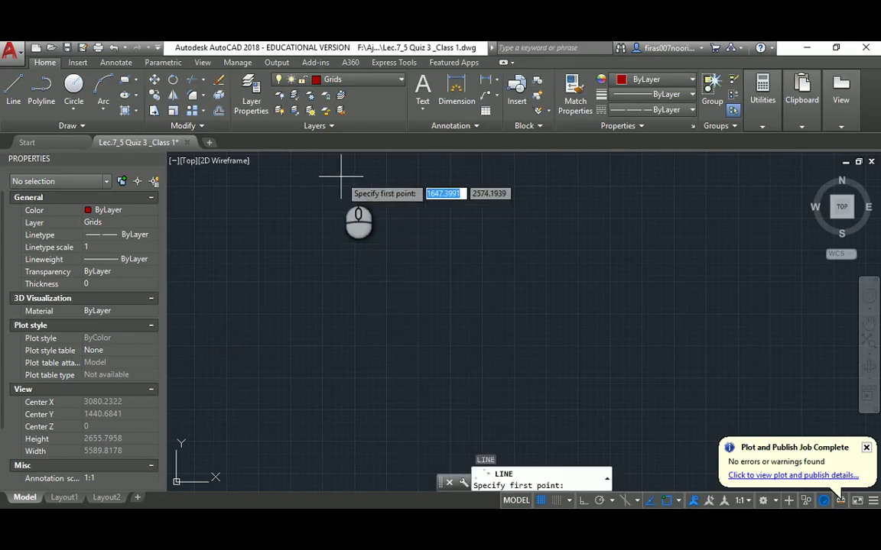
{"action": "left_click", "coordinate": [341, 176]}
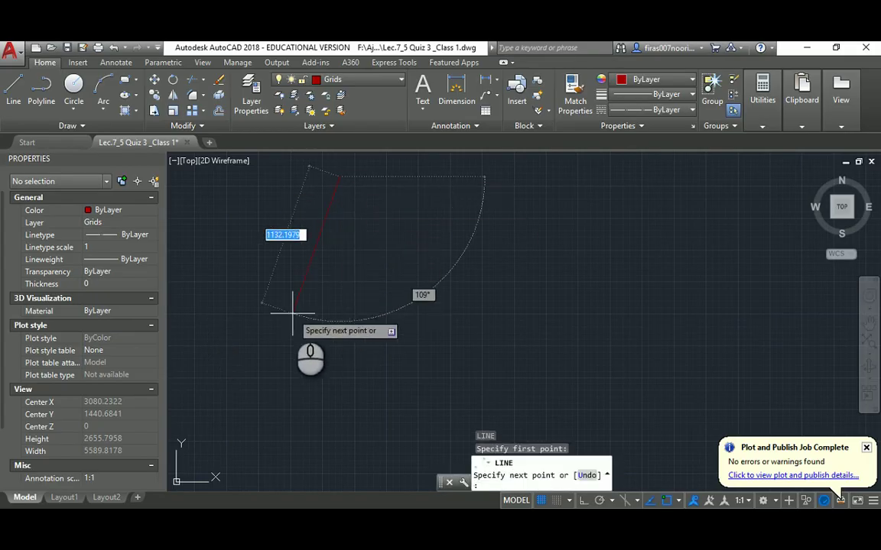
{"action": "key", "text": "F8"}
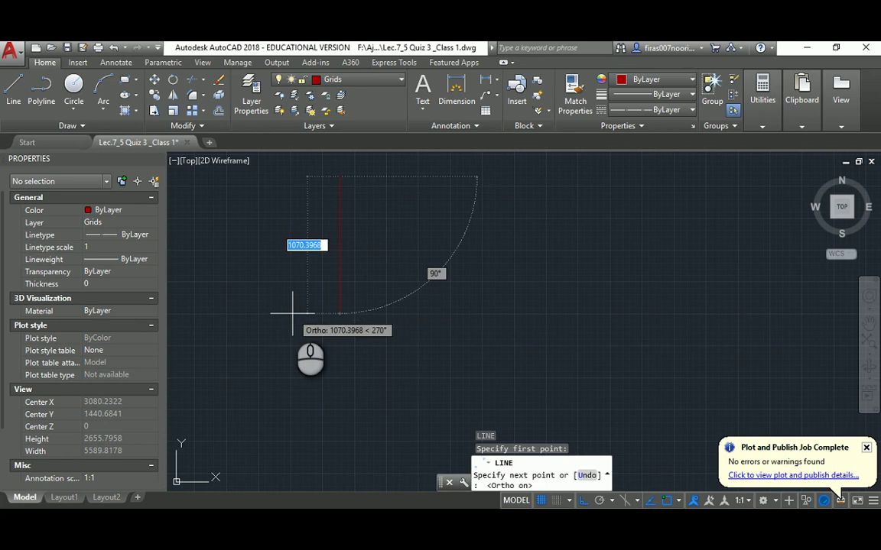
{"action": "type", "text": "30000"}
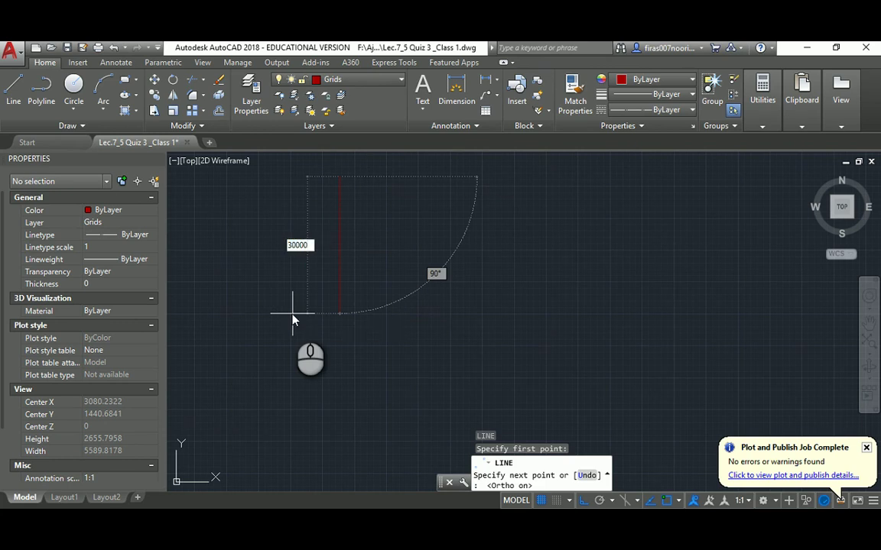
{"action": "key", "text": "Return"}
{"action": "scroll", "coordinate": [305, 321], "scroll_direction": "down", "scroll_amount": 2}
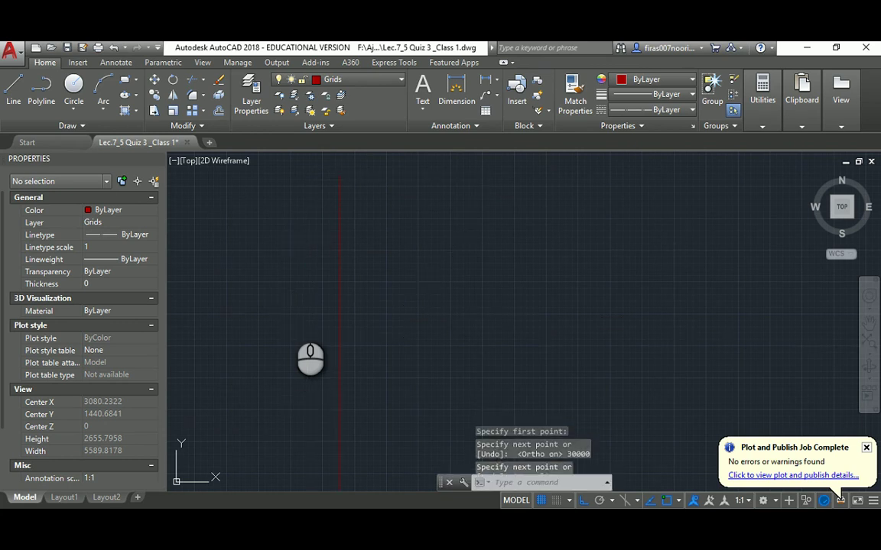
{"action": "key", "text": "Escape"}
Try a global linetype scale factor of 10 for the dashed grid line.
{"action": "middle_click", "coordinate": [333, 241]}
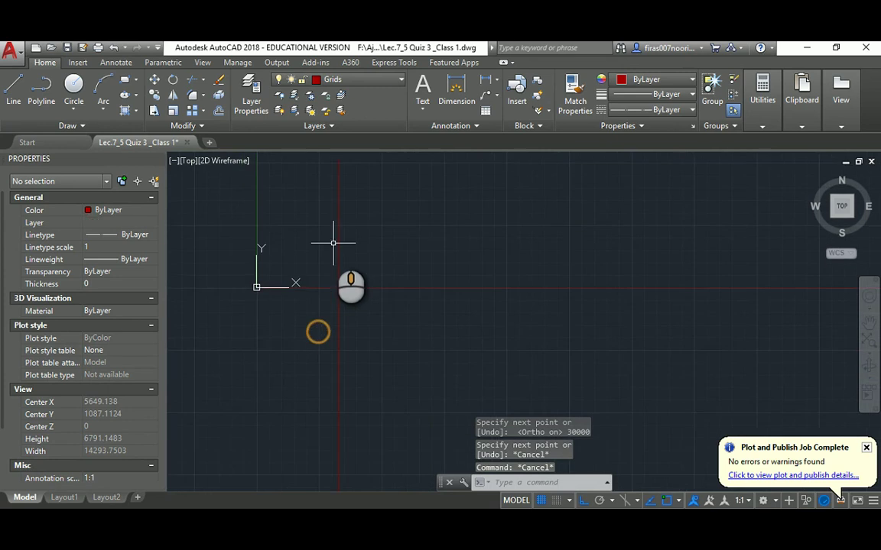
{"action": "middle_click", "coordinate": [332, 242]}
{"action": "mouse_move", "coordinate": [333, 241]}
{"action": "middle_mouse_down"}
{"action": "mouse_move", "coordinate": [350, 268]}
{"action": "mouse_move", "coordinate": [308, 281]}
{"action": "mouse_move", "coordinate": [308, 295]}
{"action": "mouse_move", "coordinate": [319, 268]}
{"action": "middle_mouse_up"}
{"action": "key", "text": "Escape"}
{"action": "key", "text": "Escape"}
{"action": "key", "text": "Escape"}
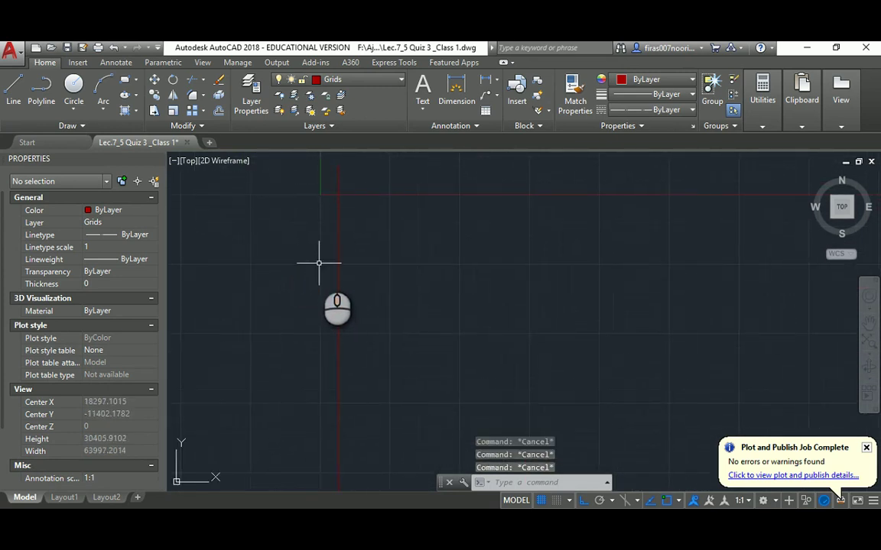
{"action": "type", "text": "lts"}
{"action": "key", "text": "Return"}
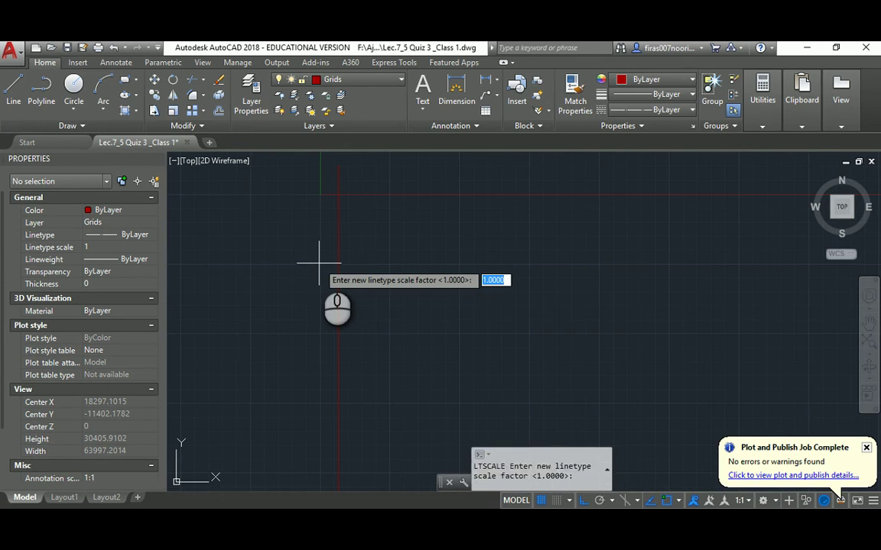
{"action": "type", "text": "10"}
{"action": "key", "text": "Return"}
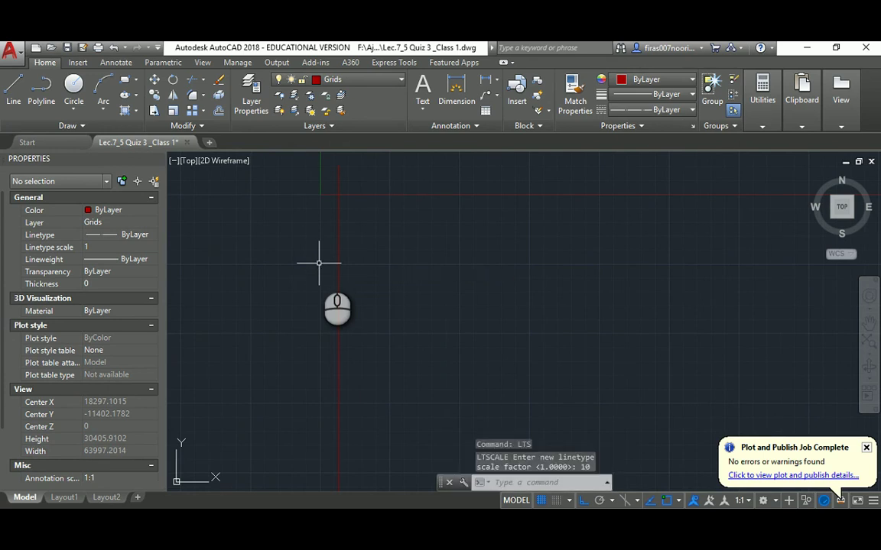
Set the global linetype scale factor to 100.
{"action": "key", "text": "Return"}
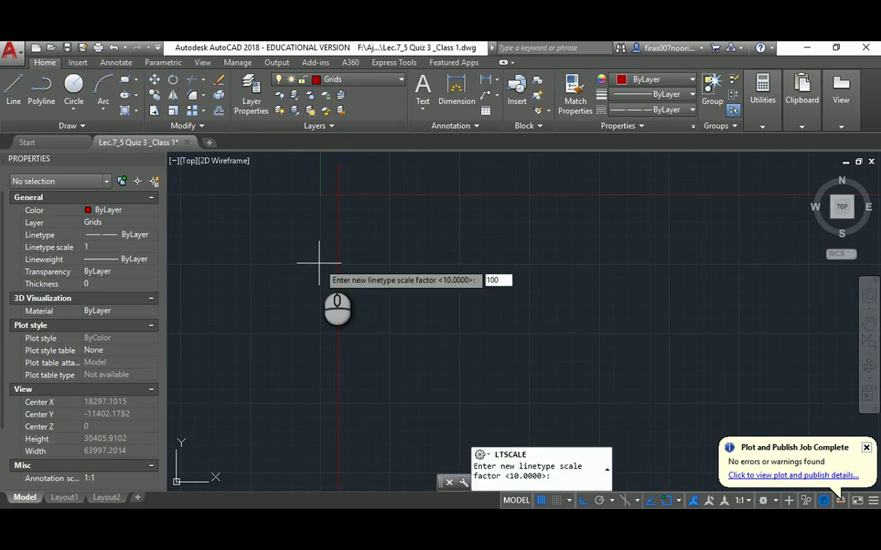
{"action": "key", "text": "Return"}
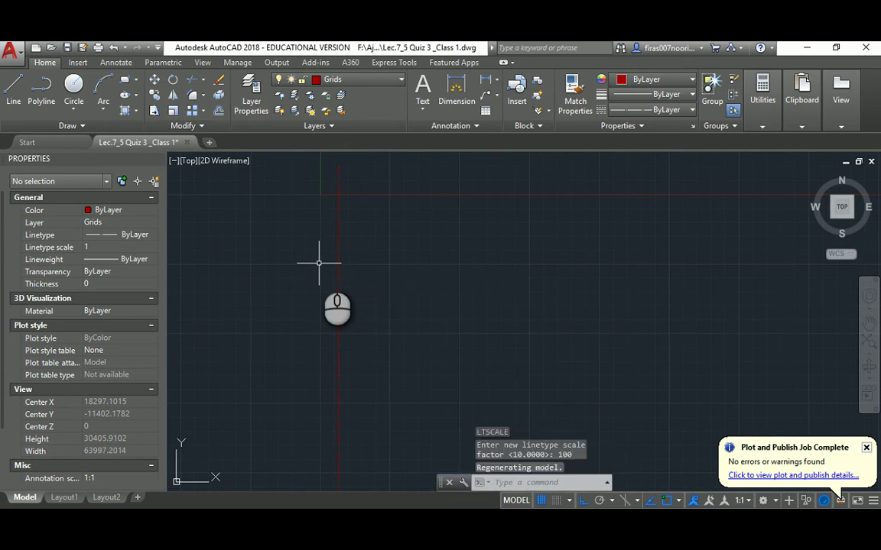
{"action": "mouse_move", "coordinate": [319, 263]}
{"action": "middle_mouse_down"}
{"action": "mouse_move", "coordinate": [289, 291]}
{"action": "mouse_move", "coordinate": [306, 294]}
{"action": "middle_mouse_up"}
Check the spacing of grid lines A to D in the PDF, and offset the first vertical grid line 3000 to the right in AutoCAD.
{"action": "key", "text": "alt+Tab"}
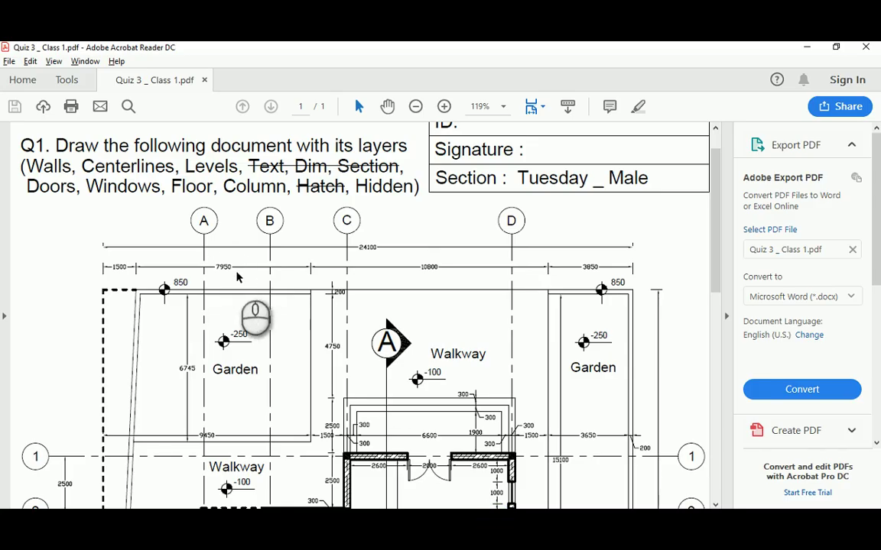
{"action": "scroll", "coordinate": [409, 266], "scroll_direction": "down", "scroll_amount": 15}
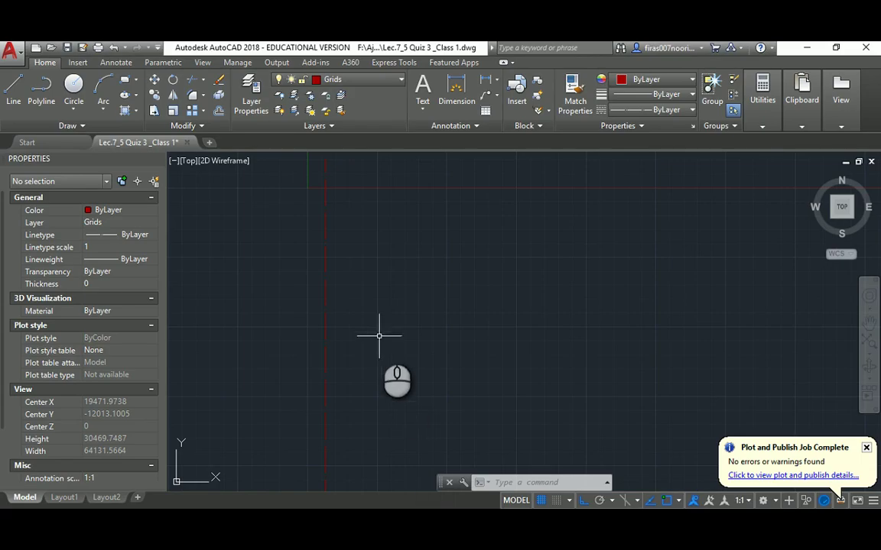
{"action": "type", "text": "o"}
{"action": "key", "text": "Return"}
{"action": "type", "text": "3"}
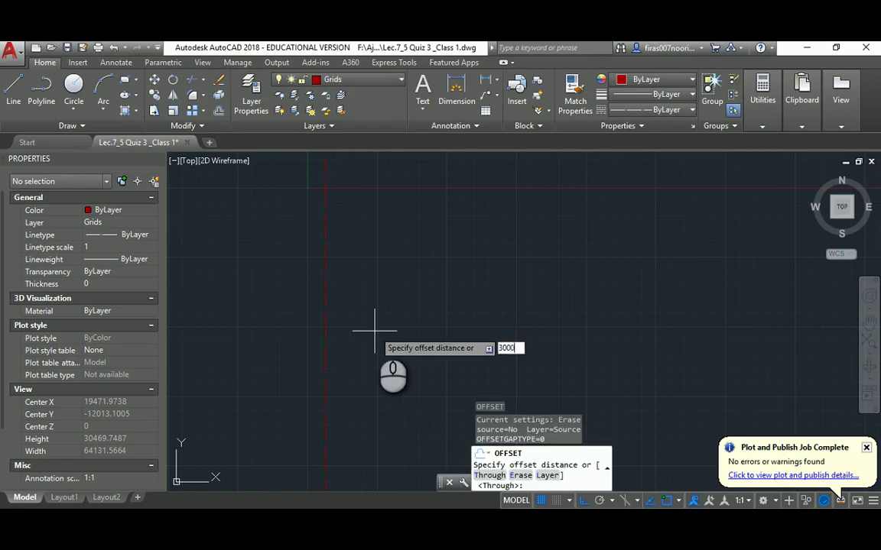
{"action": "type", "text": "000"}
{"action": "key", "text": "Return"}
{"action": "left_click", "coordinate": [325, 299]}
{"action": "left_click", "coordinate": [346, 300]}
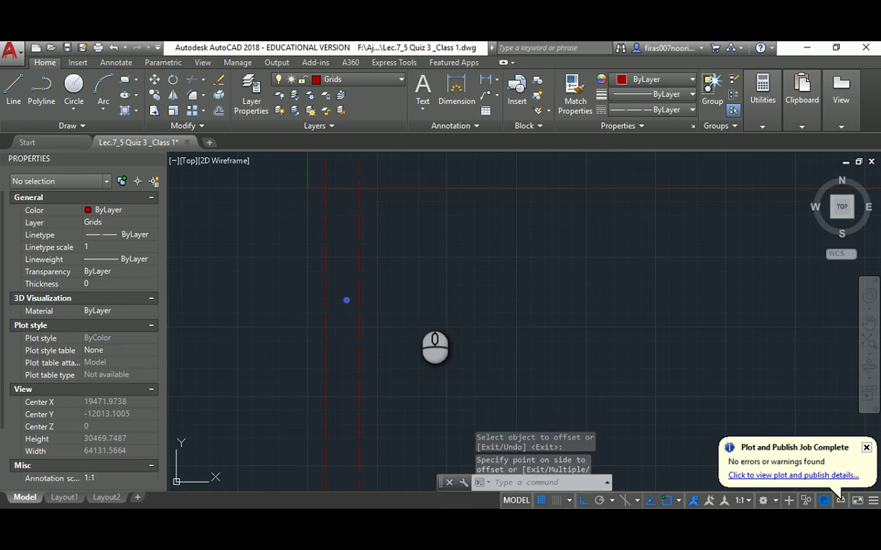
{"action": "key", "text": "Escape"}
Offset the second vertical grid line 3500 to the right for grid line C.
{"action": "key", "text": "Return"}
{"action": "type", "text": "35"}
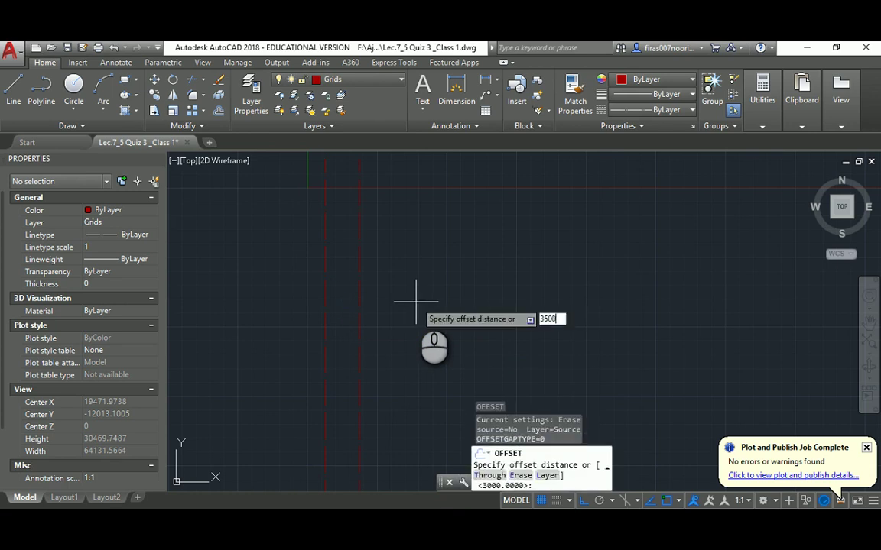
{"action": "type", "text": "00"}
{"action": "key", "text": "Return"}
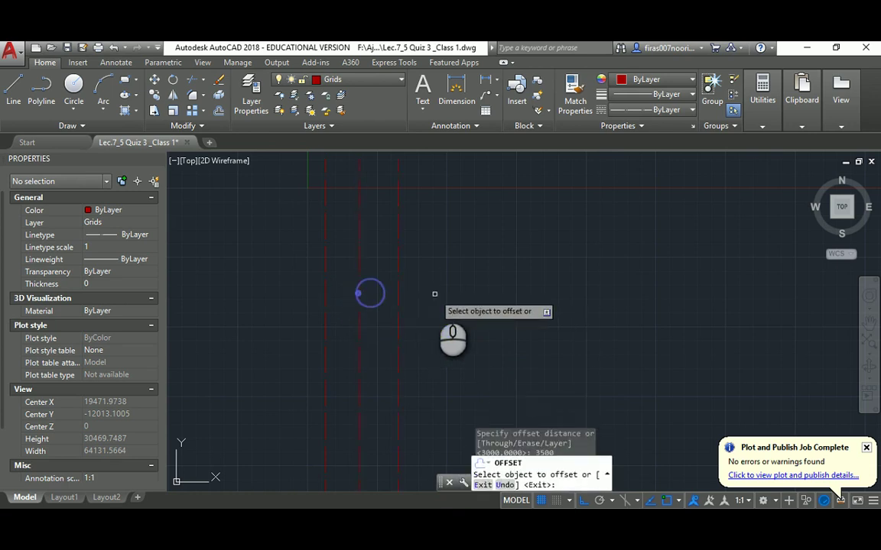
{"action": "key", "text": "Escape"}
{"action": "key", "text": "Escape"}
{"action": "key", "text": "Escape"}
Offset the third vertical grid line 7500 to the right for grid line D.
{"action": "key", "text": "Return"}
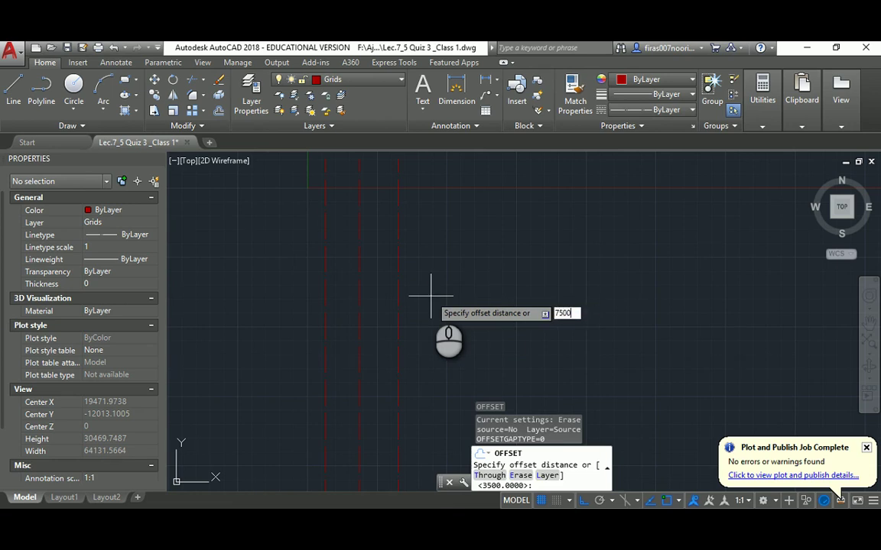
{"action": "key", "text": "Return"}
{"action": "left_click", "coordinate": [398, 286]}
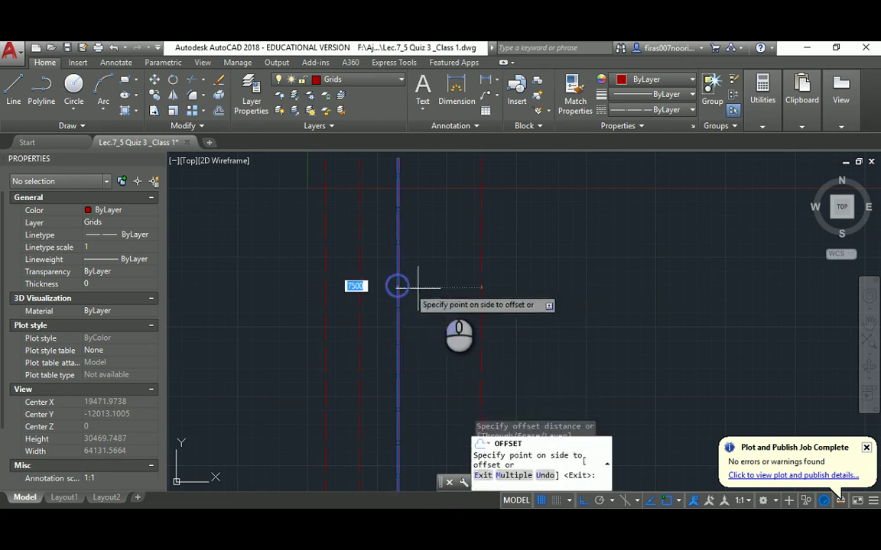
{"action": "left_click", "coordinate": [417, 287]}
{"action": "key", "text": "Escape"}
Check the grid layout in the PDF, and draw a horizontal line across the upper part of the four vertical grid lines in AutoCAD.
{"action": "key", "text": "alt+Tab"}
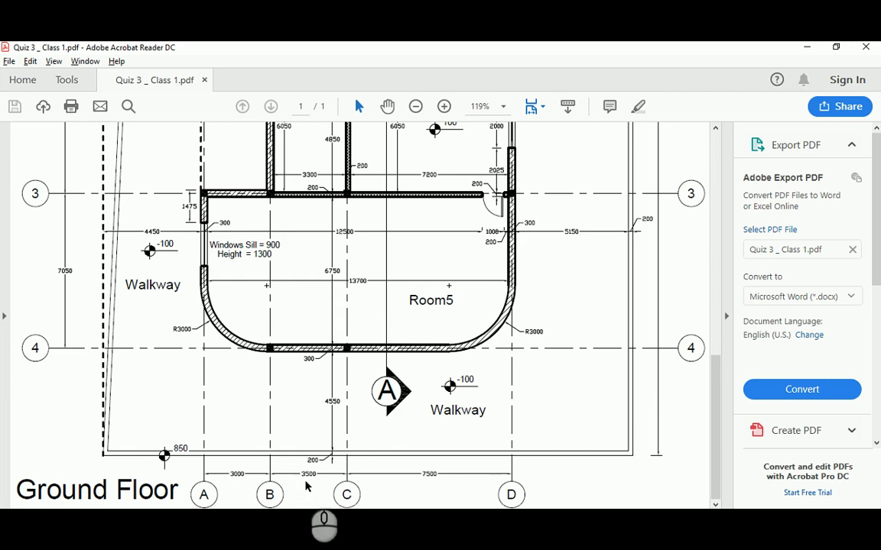
{"action": "key", "text": "alt+Tab"}
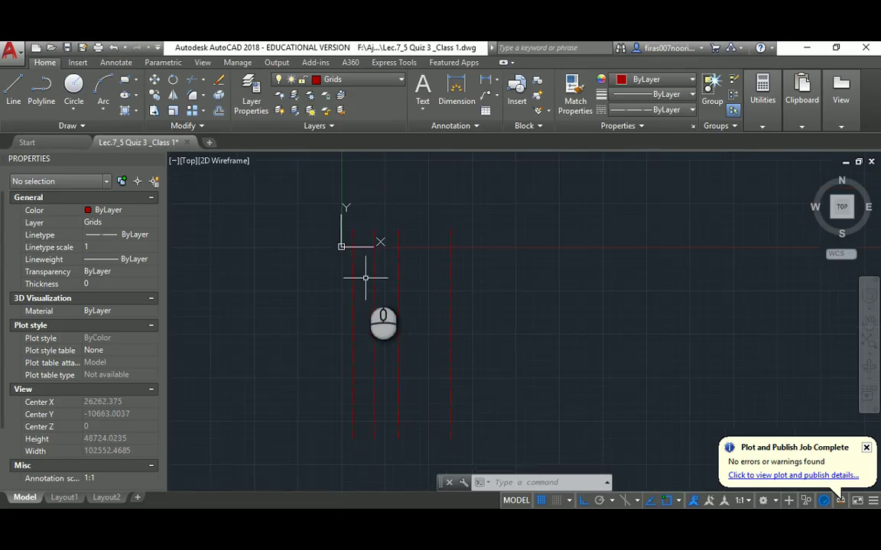
{"action": "type", "text": "l"}
{"action": "key", "text": "Return"}
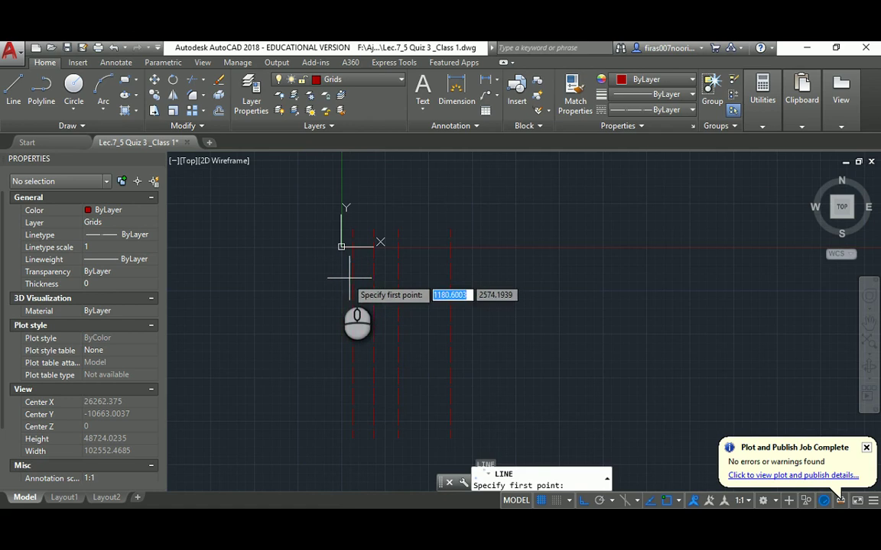
{"action": "left_click", "coordinate": [280, 286]}
{"action": "key", "text": "Escape"}
{"action": "key", "text": "Escape"}
{"action": "key", "text": "Escape"}
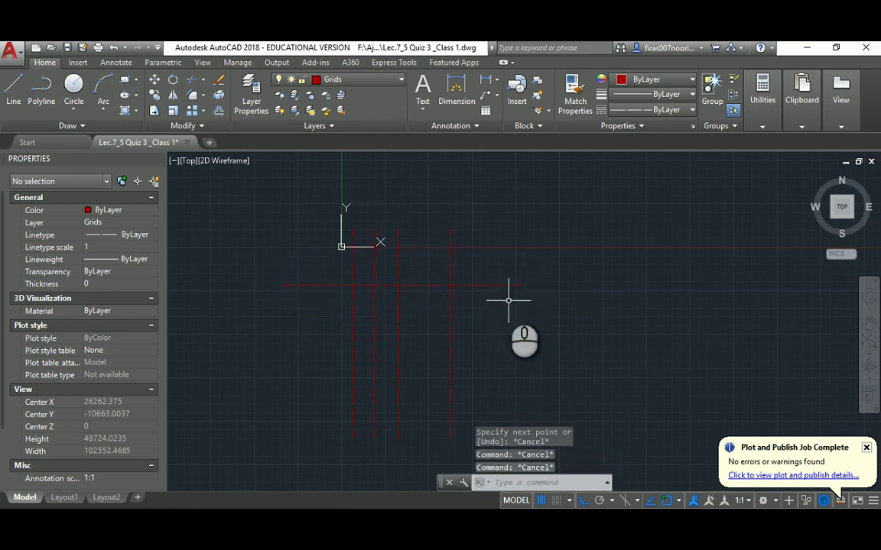
Move the horizontal grid line slightly up, closer to the upper ends of the vertical grid lines.
{"action": "type", "text": "m"}
{"action": "key", "text": "Return"}
{"action": "left_click", "coordinate": [497, 285]}
{"action": "left_click", "coordinate": [481, 310]}
{"action": "key", "text": "Return"}
{"action": "left_click", "coordinate": [480, 316]}
{"action": "left_click", "coordinate": [476, 301]}
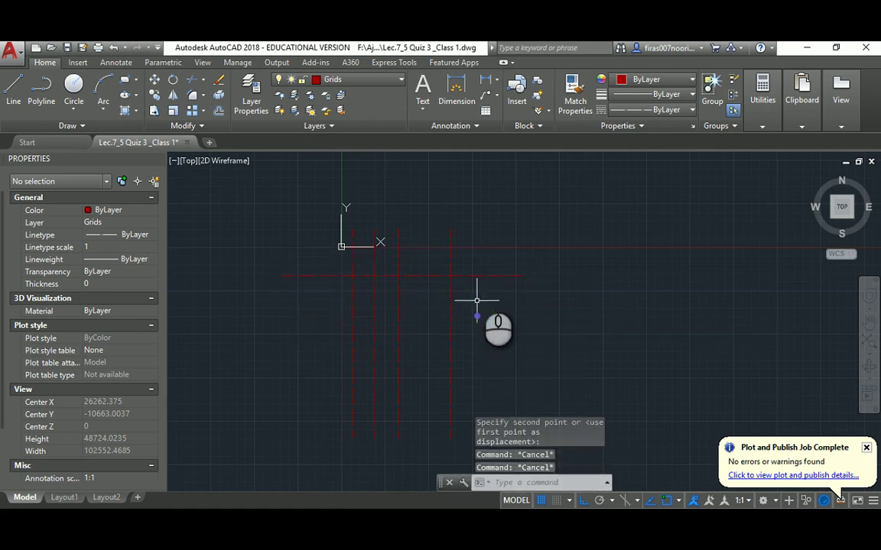
{"action": "key", "text": "Return"}
{"action": "key", "text": "Escape"}
Check the spacing of grid lines 1 and 2 in the PDF, and offset the horizontal grid line 2500 downward in AutoCAD.
{"action": "key", "text": "alt+Tab"}
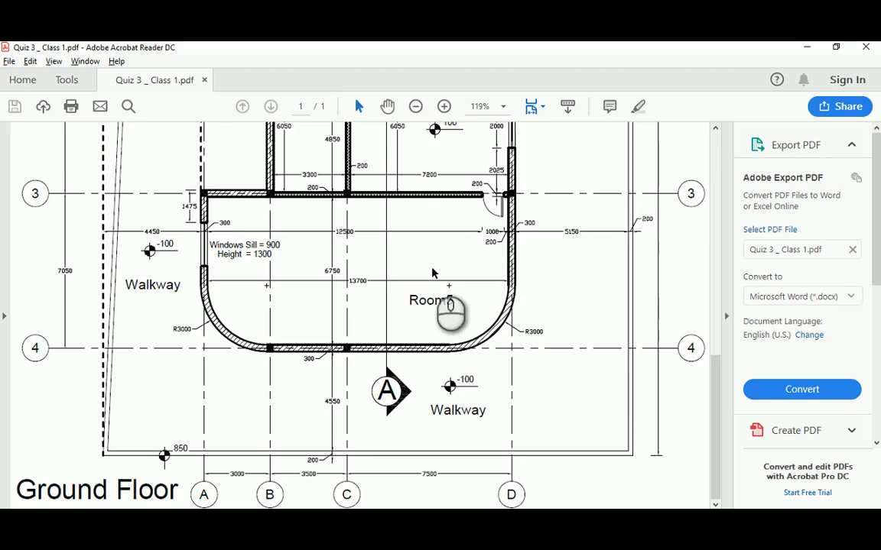
{"action": "scroll", "coordinate": [127, 280], "scroll_direction": "up", "scroll_amount": 5}
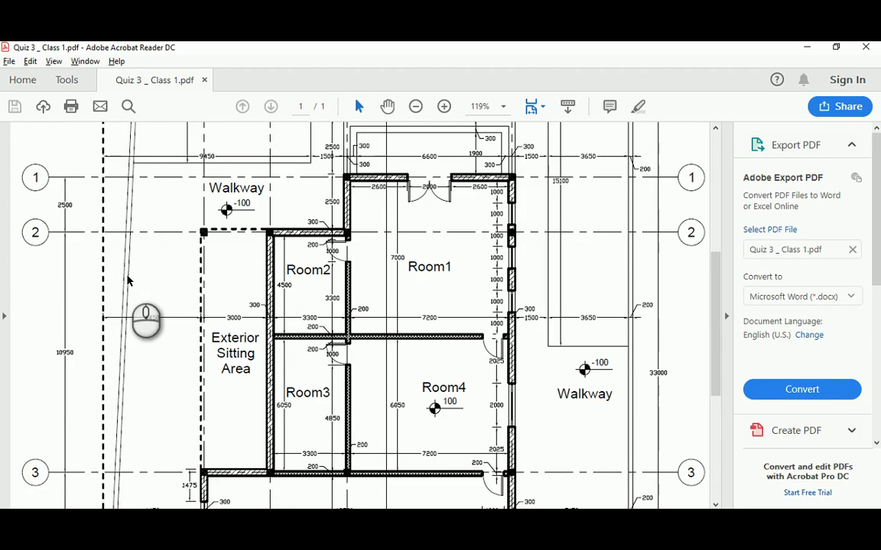
{"action": "key", "text": "alt+Tab"}
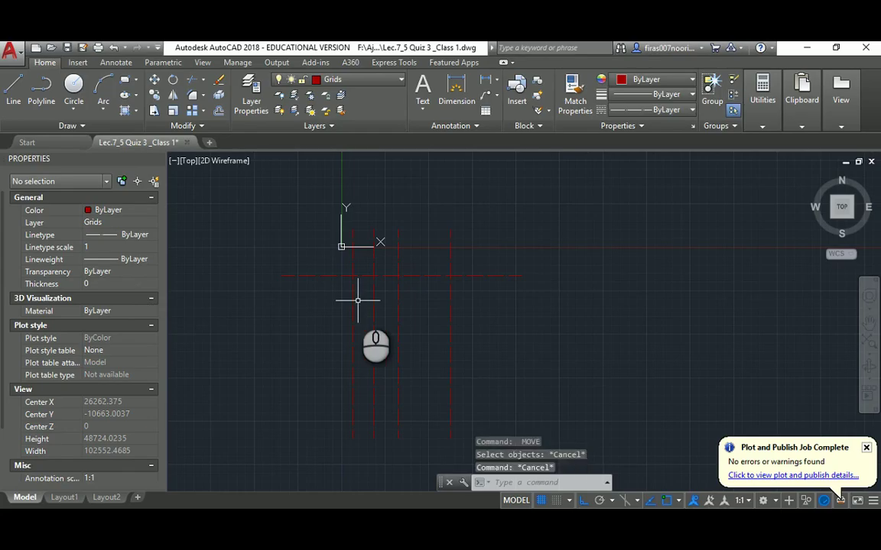
{"action": "type", "text": "o"}
{"action": "key", "text": "Return"}
{"action": "type", "text": "2500"}
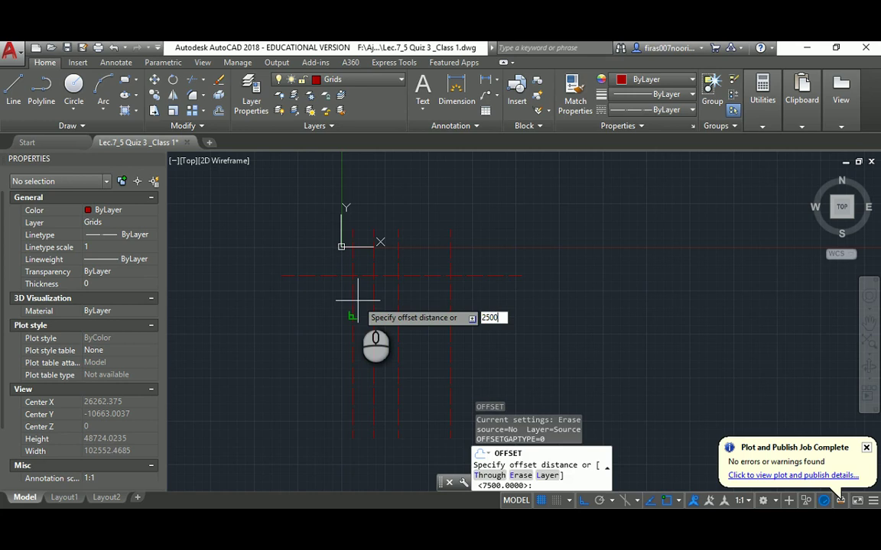
{"action": "key", "text": "Return"}
{"action": "left_click", "coordinate": [472, 276]}
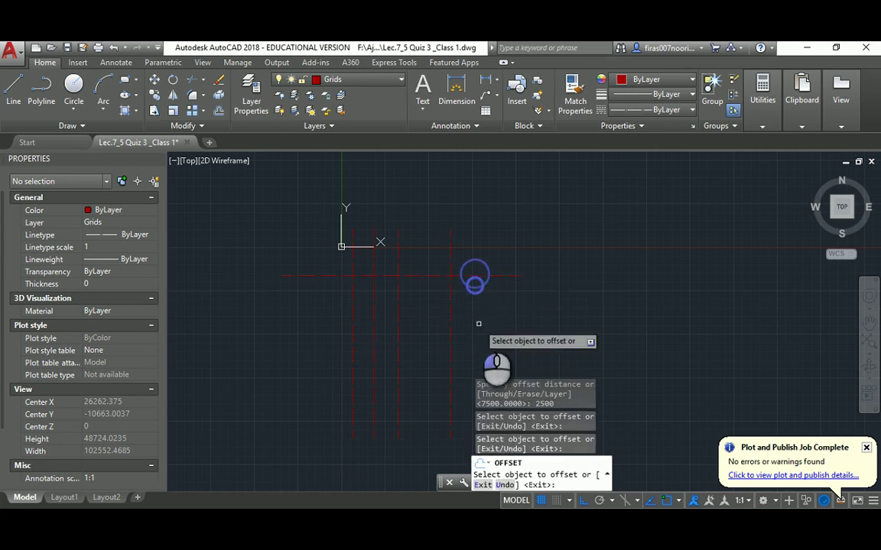
{"action": "left_click", "coordinate": [472, 276]}
{"action": "left_click", "coordinate": [471, 306]}
{"action": "key", "text": "Escape"}
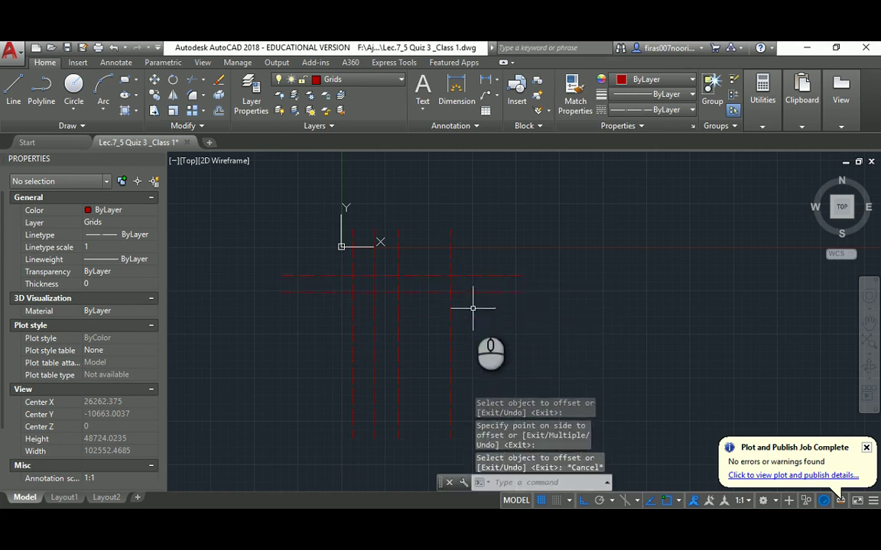
Check the distance from grid line 2 to 3 in the PDF, and offset the second horizontal line 10950 downward in AutoCAD.
{"action": "key", "text": "alt+Tab"}
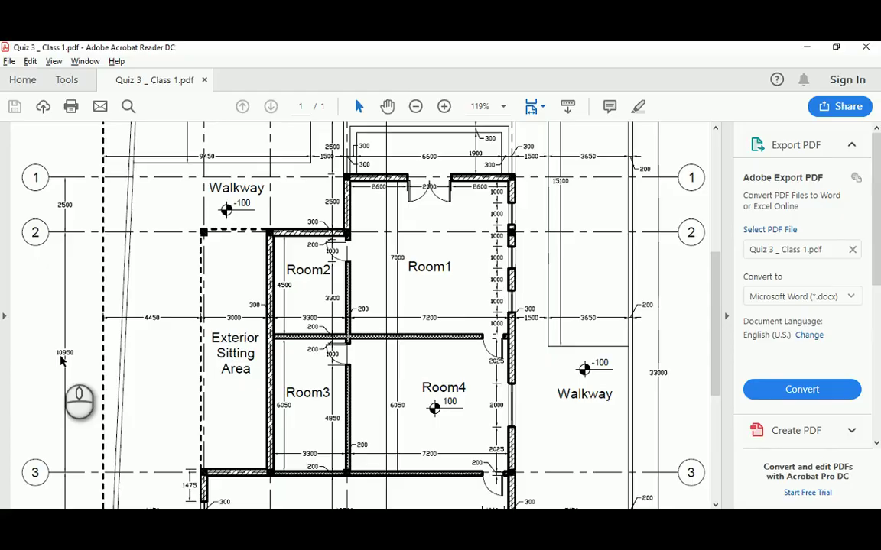
{"action": "key", "text": "alt+Tab"}
{"action": "key", "text": "Return"}
{"action": "type", "text": "10"}
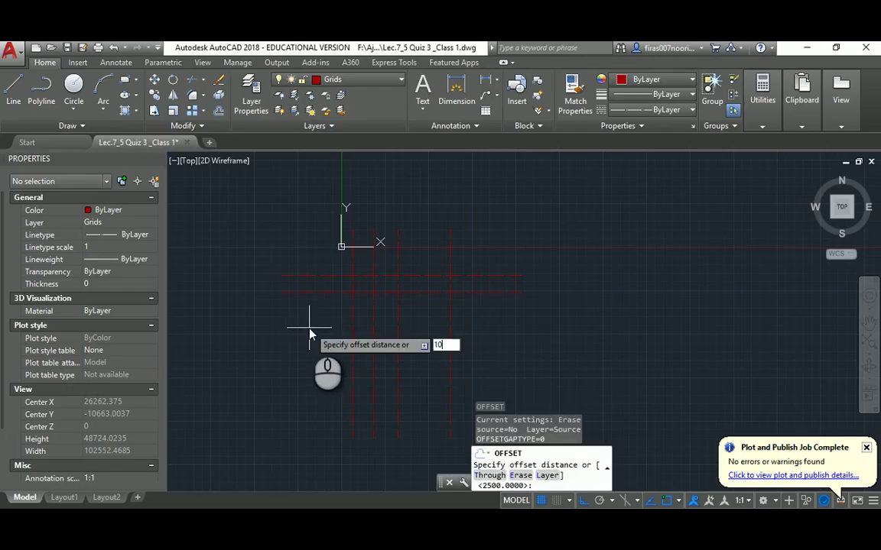
{"action": "type", "text": "950"}
{"action": "key", "text": "Return"}
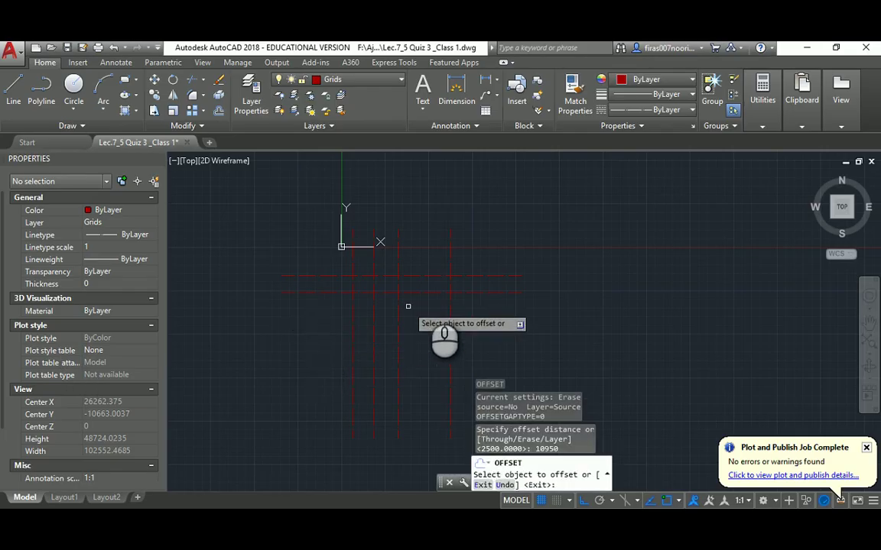
{"action": "left_click", "coordinate": [471, 291]}
{"action": "left_click", "coordinate": [468, 338]}
{"action": "key", "text": "Escape"}
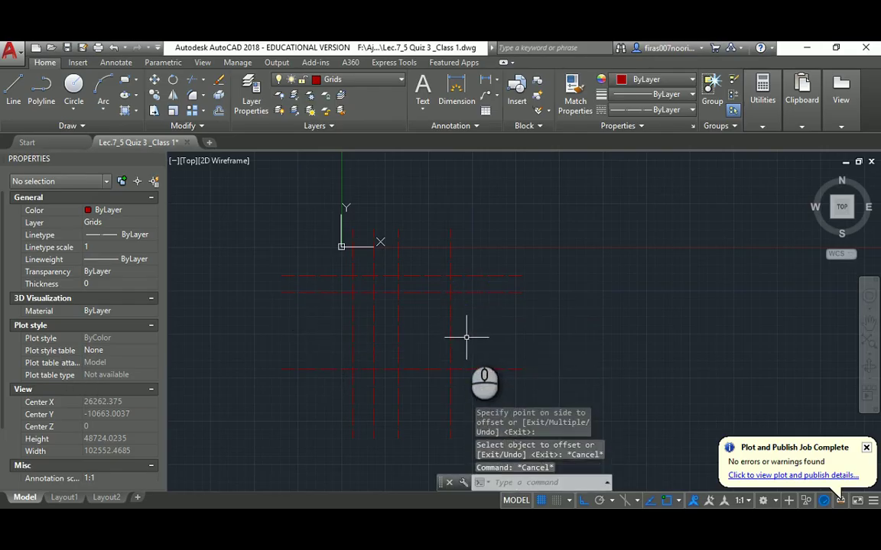
Check the distance from grid line 3 to 4 in the PDF, and offset the third horizontal line 7050 downward in AutoCAD.
{"action": "key", "text": "alt+Tab"}
{"action": "scroll", "coordinate": [351, 337], "scroll_direction": "down", "scroll_amount": 5}
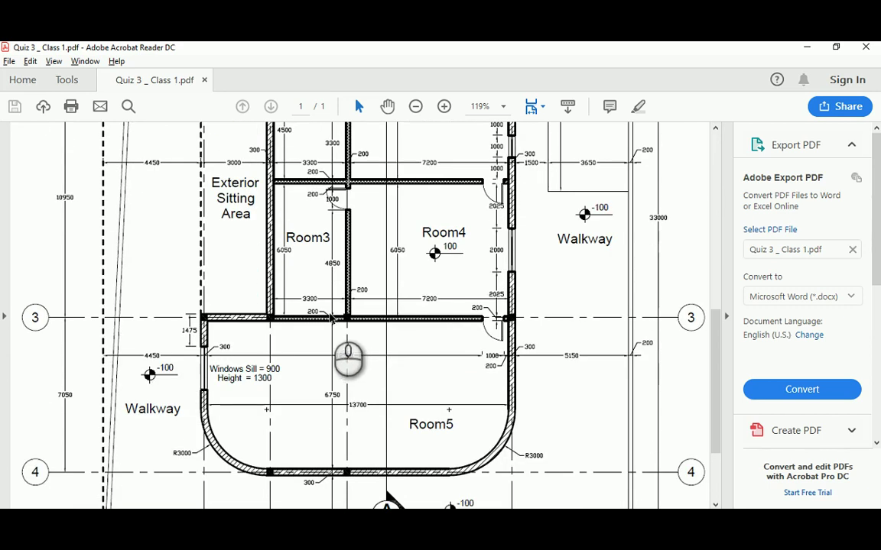
{"action": "key", "text": "alt+Tab"}
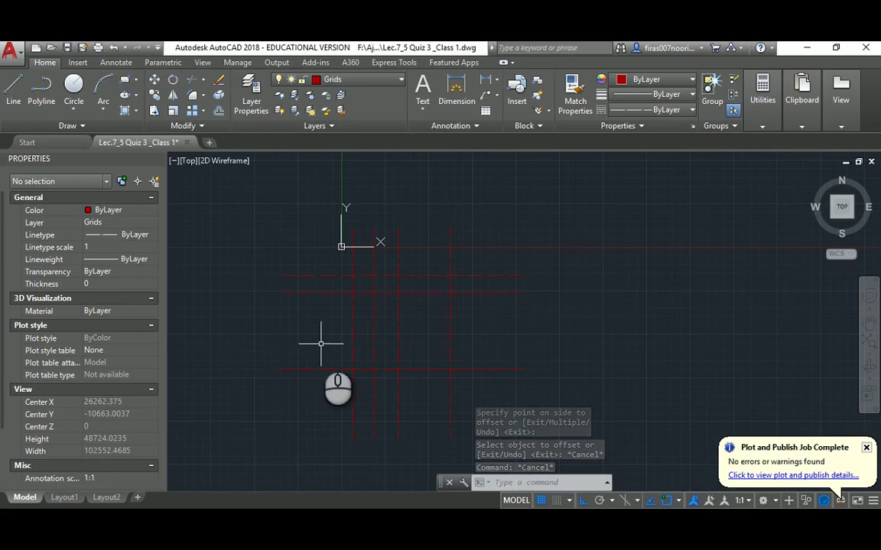
{"action": "key", "text": "Return"}
{"action": "type", "text": "70"}
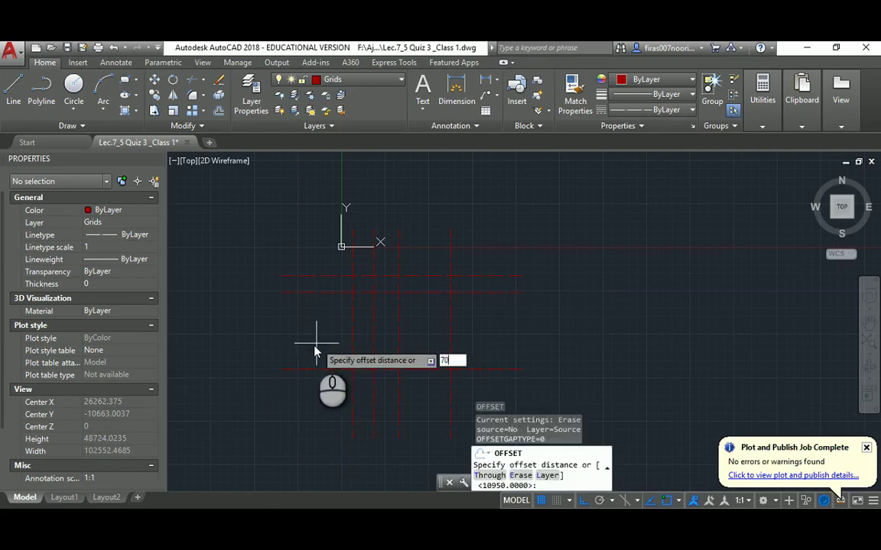
{"action": "type", "text": "50"}
{"action": "key", "text": "Return"}
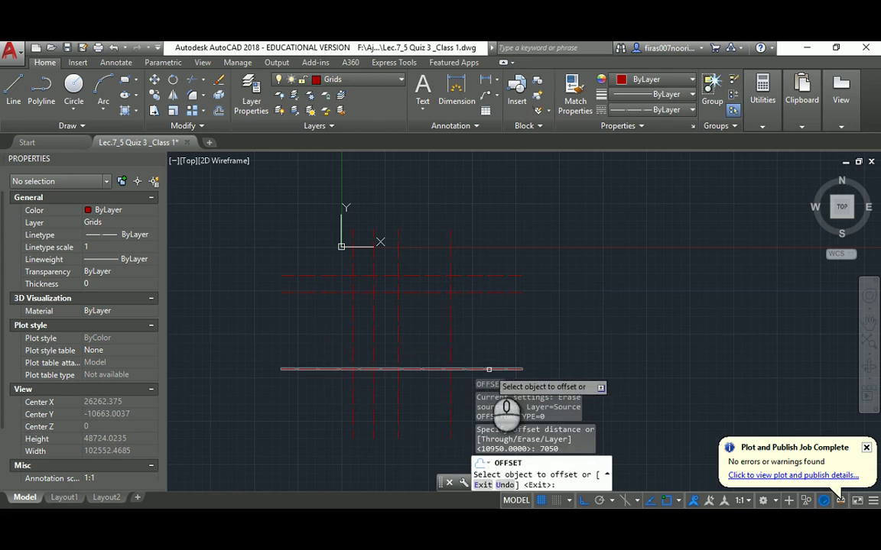
{"action": "left_click", "coordinate": [474, 369]}
{"action": "middle_click_drag", "start_coordinate": [432, 401], "coordinate": [397, 345]}
{"action": "left_click", "coordinate": [453, 338]}
{"action": "scroll", "coordinate": [432, 340], "scroll_direction": "down", "scroll_amount": 2}
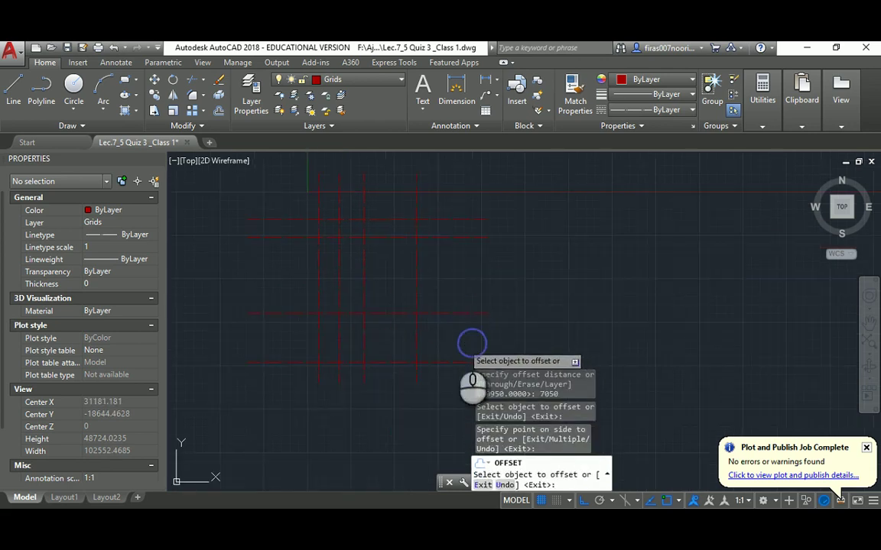
{"action": "key", "text": "Escape"}
{"action": "key", "text": "Escape"}
Move all four horizontal grid lines slightly up relative to the vertical grid lines.
{"action": "type", "text": "m"}
{"action": "key", "text": "Return"}
{"action": "left_click", "coordinate": [495, 209]}
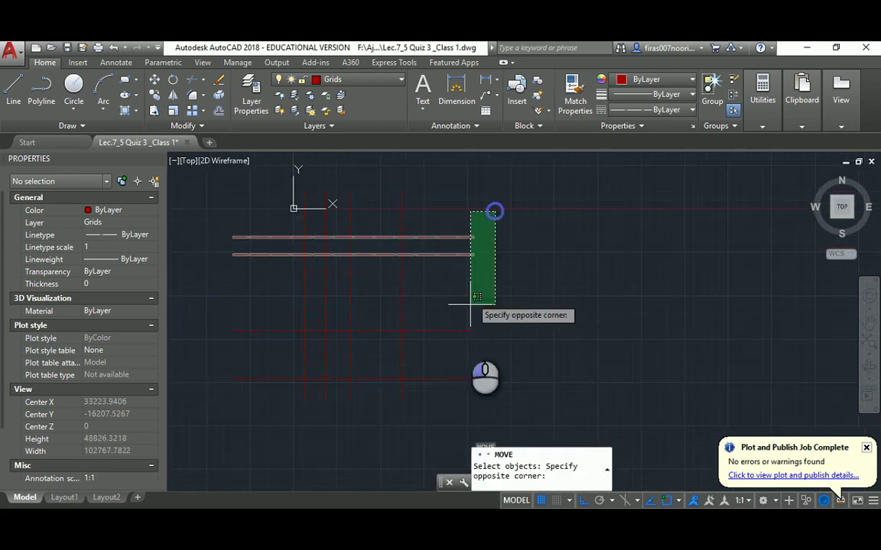
{"action": "left_click", "coordinate": [459, 419]}
{"action": "key", "text": "Return"}
{"action": "left_click", "coordinate": [539, 336]}
{"action": "key", "text": "Escape"}
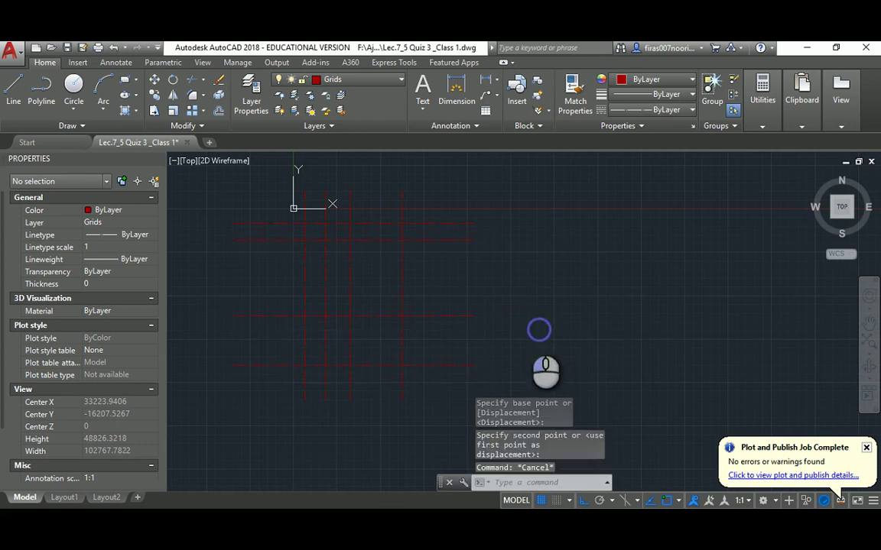
{"action": "key", "text": "Escape"}
Check the plan around grid lines 1 and 2 in the PDF, and move the four horizontal grid lines slightly down in AutoCAD.
{"action": "key", "text": "alt+Tab"}
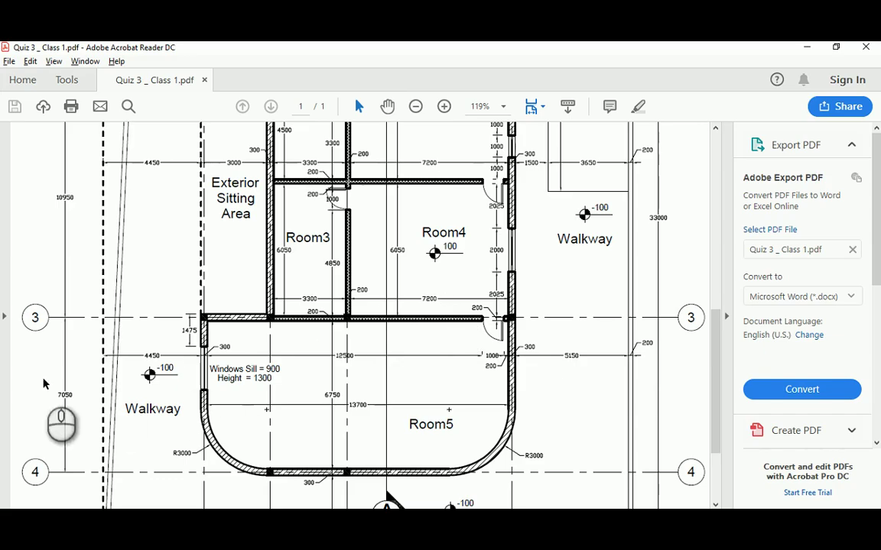
{"action": "scroll", "coordinate": [45, 386], "scroll_direction": "up", "scroll_amount": 5}
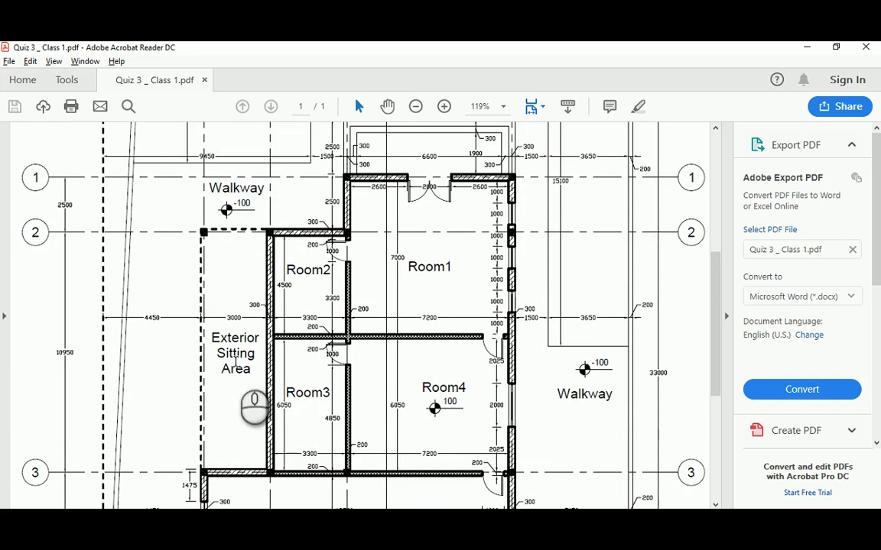
{"action": "scroll", "coordinate": [283, 369], "scroll_direction": "up", "scroll_amount": 1}
{"action": "scroll", "coordinate": [283, 369], "scroll_direction": "up", "scroll_amount": 2}
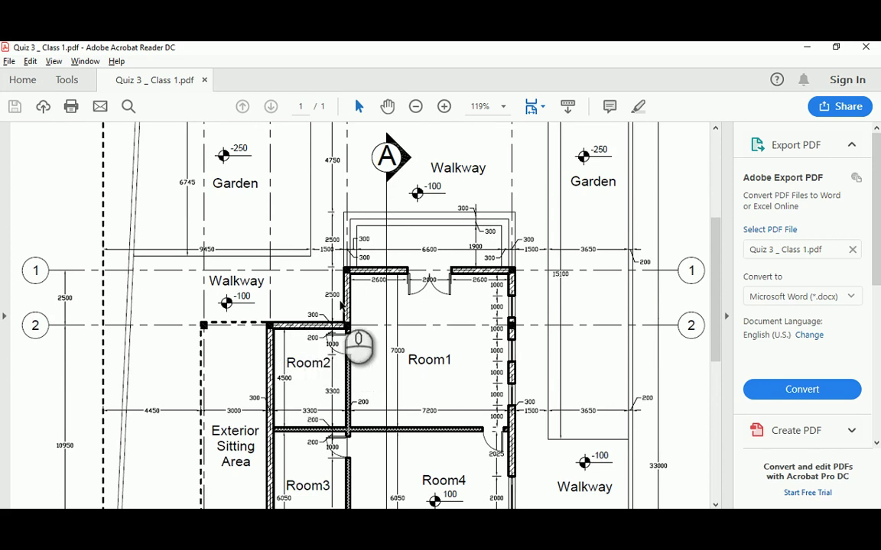
{"action": "key", "text": "alt+Tab"}
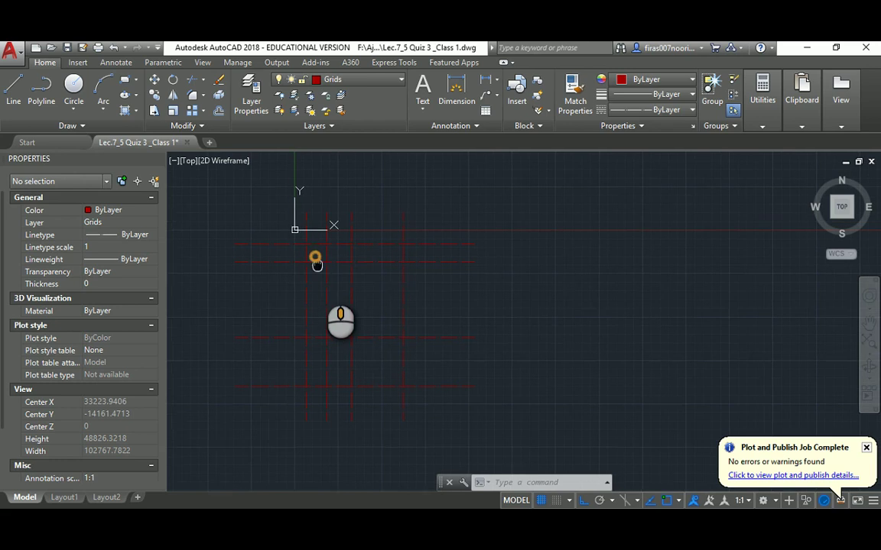
{"action": "key", "text": "Escape"}
{"action": "key", "text": "Escape"}
{"action": "type", "text": "M"}
{"action": "key", "text": "Return"}
{"action": "left_click", "coordinate": [515, 223]}
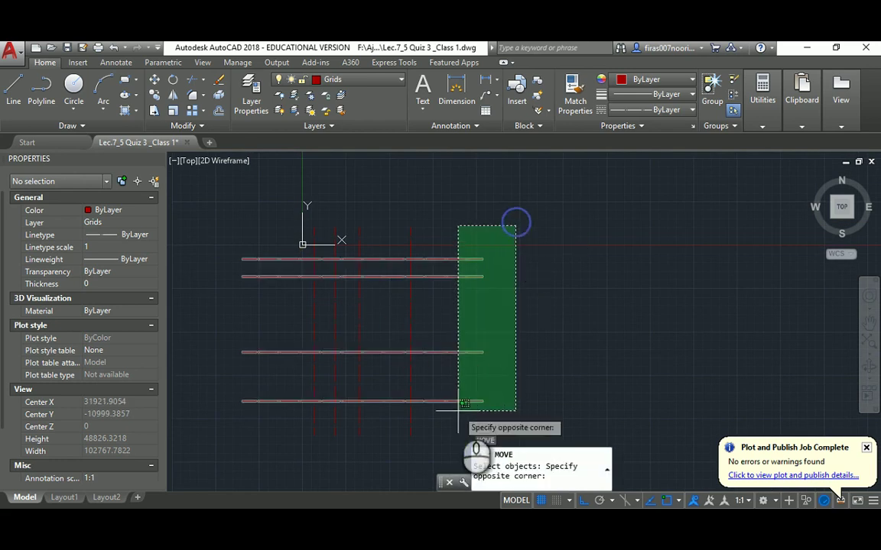
{"action": "left_click", "coordinate": [458, 455]}
{"action": "key", "text": "Return"}
{"action": "left_click", "coordinate": [534, 314]}
{"action": "key", "text": "Escape"}
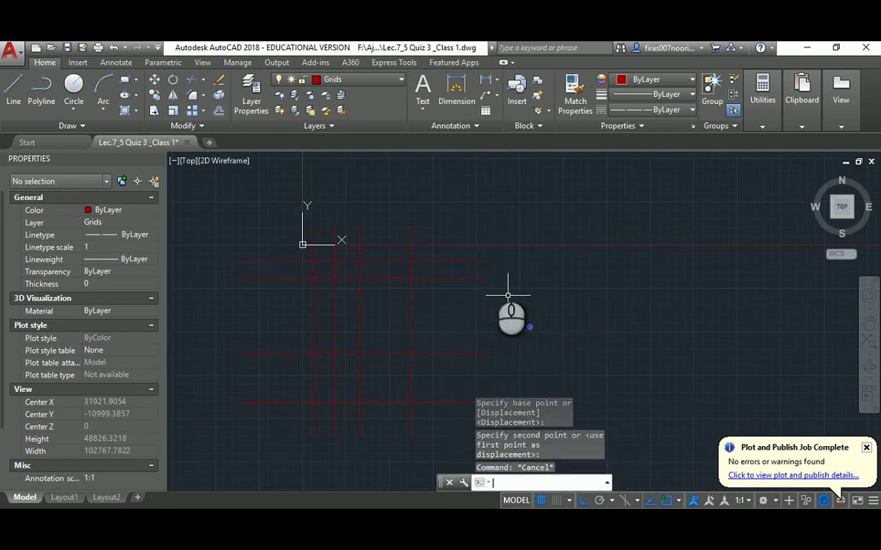
Move the four horizontal grid lines slightly to the right across the vertical grid lines.
{"action": "key", "text": "Return"}
{"action": "middle_click_drag", "start_coordinate": [486, 273], "coordinate": [422, 254]}
{"action": "key", "text": "Escape"}
{"action": "left_click", "coordinate": [428, 213]}
{"action": "left_click", "coordinate": [388, 401]}
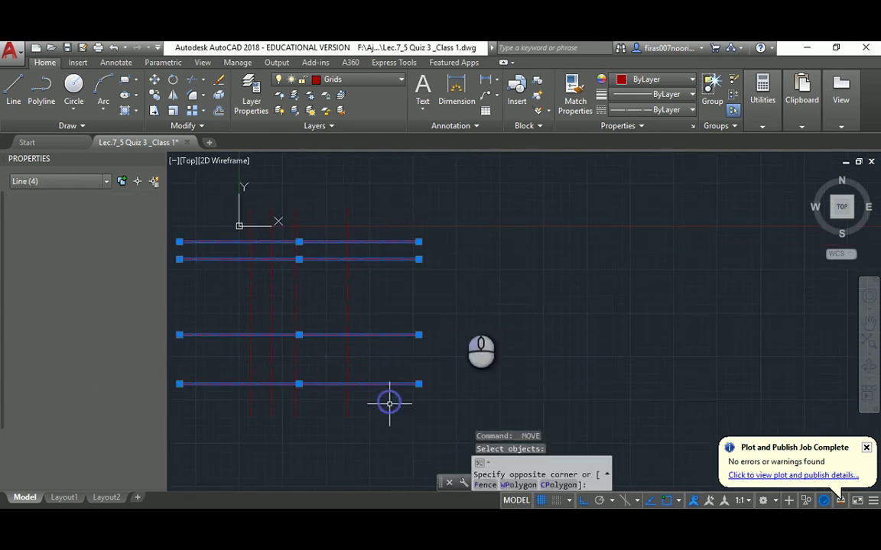
{"action": "key", "text": "Return"}
{"action": "left_click", "coordinate": [499, 269]}
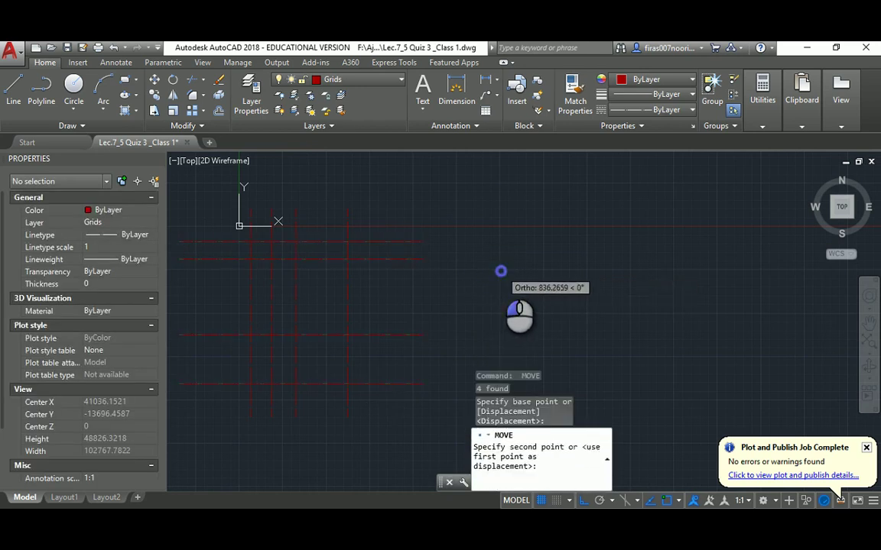
{"action": "key", "text": "Escape"}
{"action": "key", "text": "Escape"}
Create a new layer named Dim_Ex. and set its colour to yellow.
{"action": "mouse_move", "coordinate": [412, 269]}
{"action": "middle_mouse_down"}
{"action": "mouse_move", "coordinate": [474, 285]}
{"action": "mouse_move", "coordinate": [482, 264]}
{"action": "middle_mouse_up"}
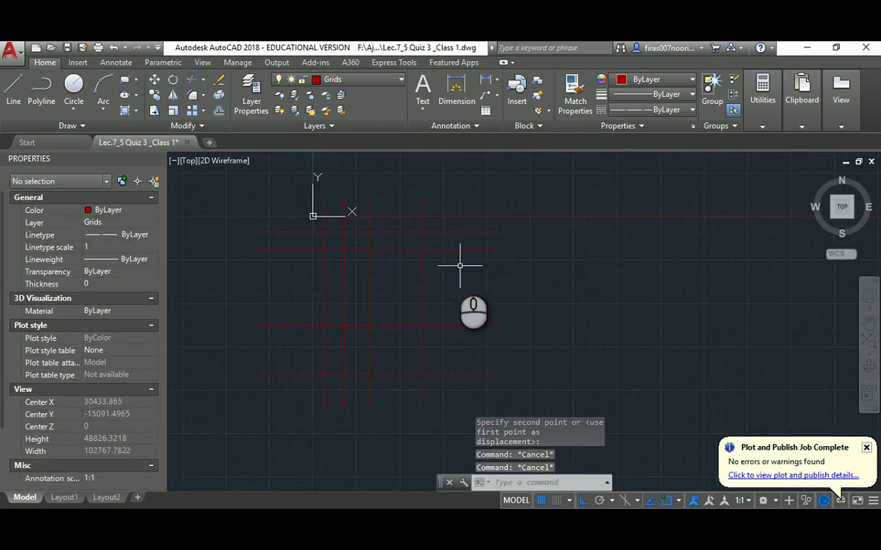
{"action": "scroll", "coordinate": [449, 275], "scroll_direction": "up", "scroll_amount": 2}
{"action": "scroll", "coordinate": [449, 305], "scroll_direction": "down", "scroll_amount": 2}
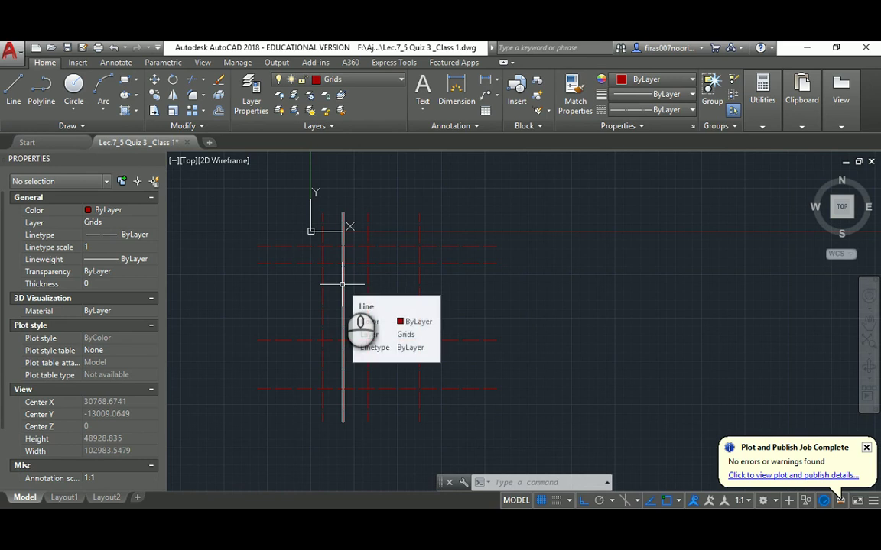
{"action": "type", "text": "LA"}
{"action": "key", "text": "Return"}
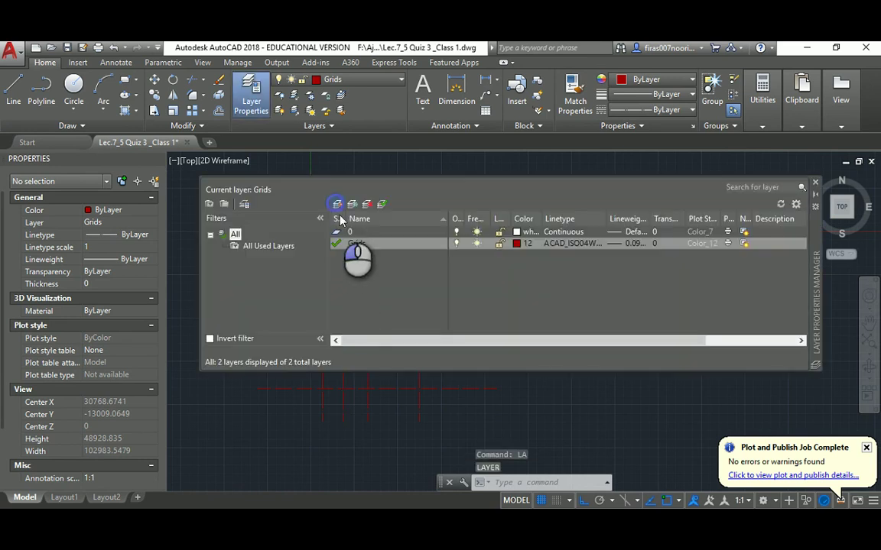
{"action": "left_click", "coordinate": [337, 204]}
{"action": "type", "text": "Dim"}
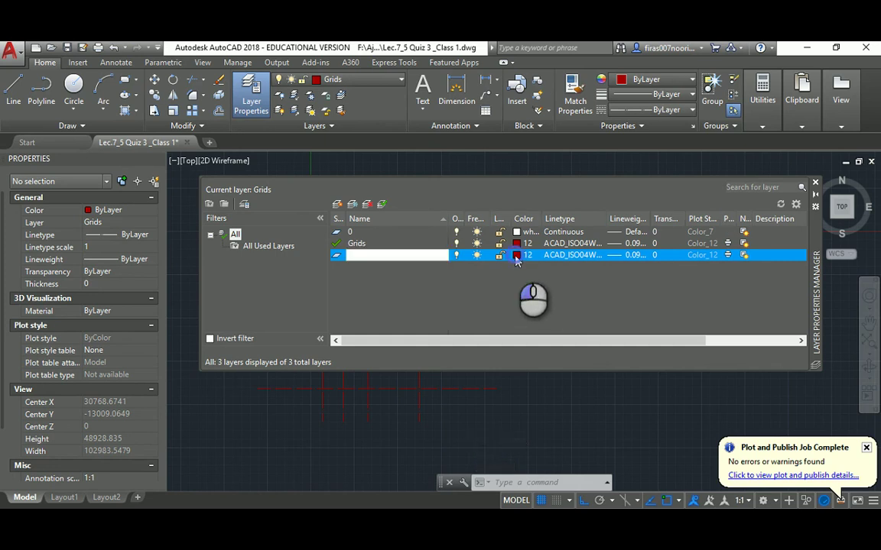
{"action": "left_click", "coordinate": [517, 255]}
{"action": "left_click", "coordinate": [351, 309]}
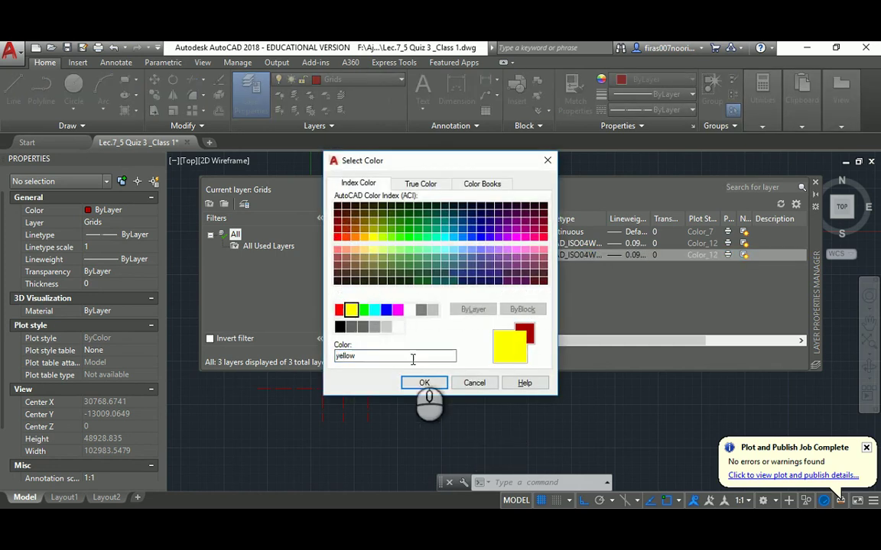
{"action": "left_click", "coordinate": [419, 383]}
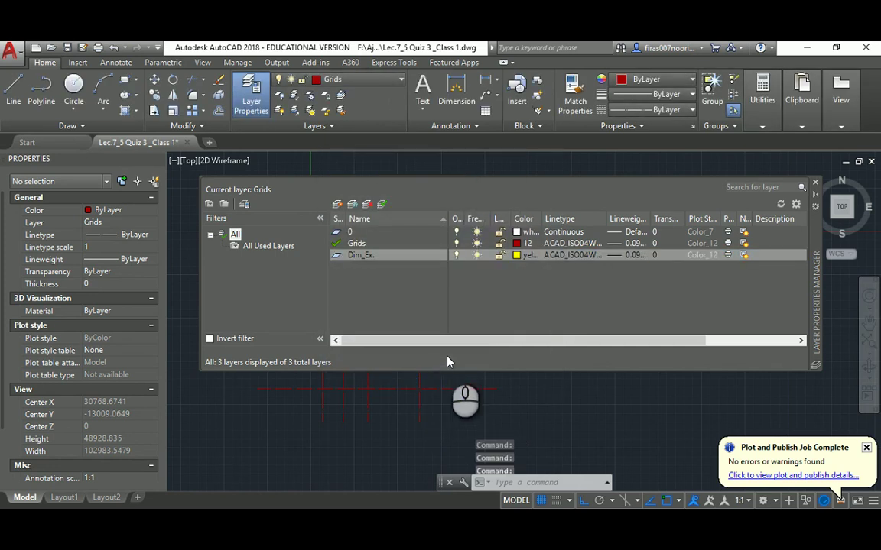
Give the Dim_Ex. layer the Continuous linetype and make it the current layer.
{"action": "left_click", "coordinate": [570, 255]}
{"action": "left_click", "coordinate": [393, 240]}
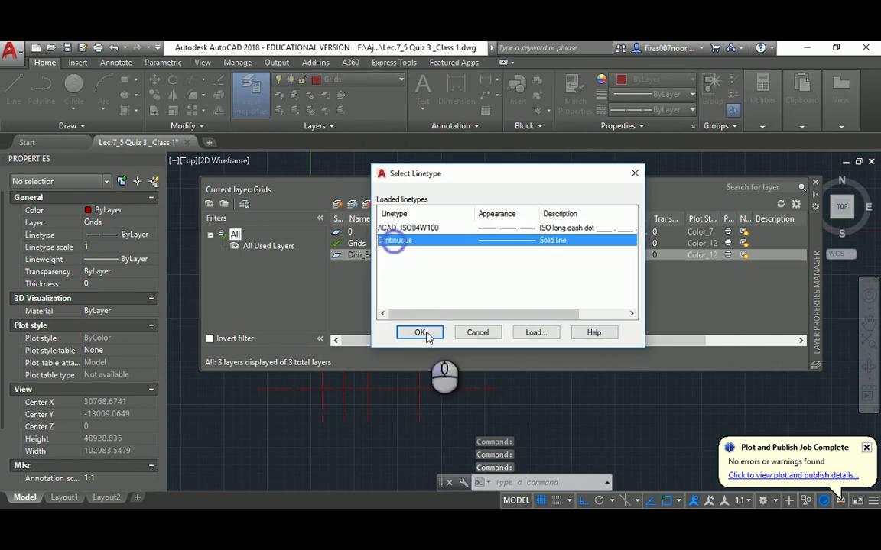
{"action": "left_click", "coordinate": [421, 332]}
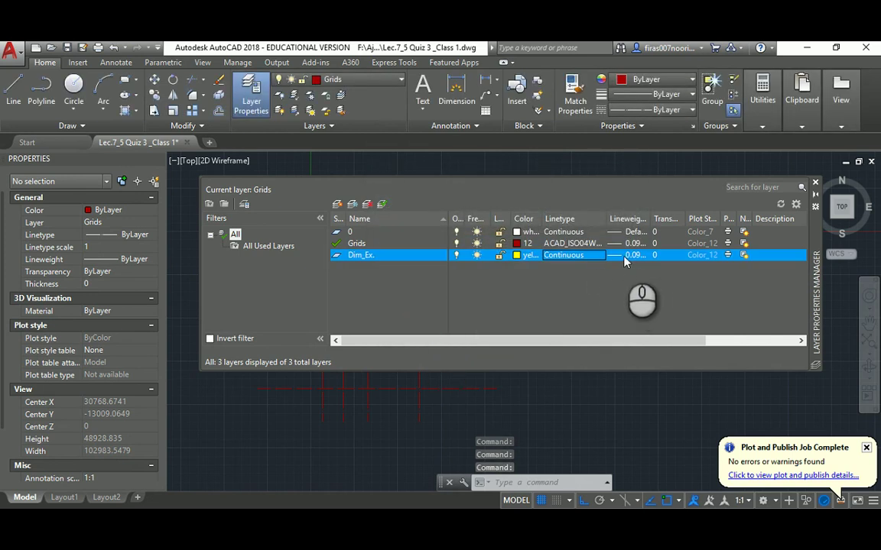
{"action": "double_click", "coordinate": [335, 258]}
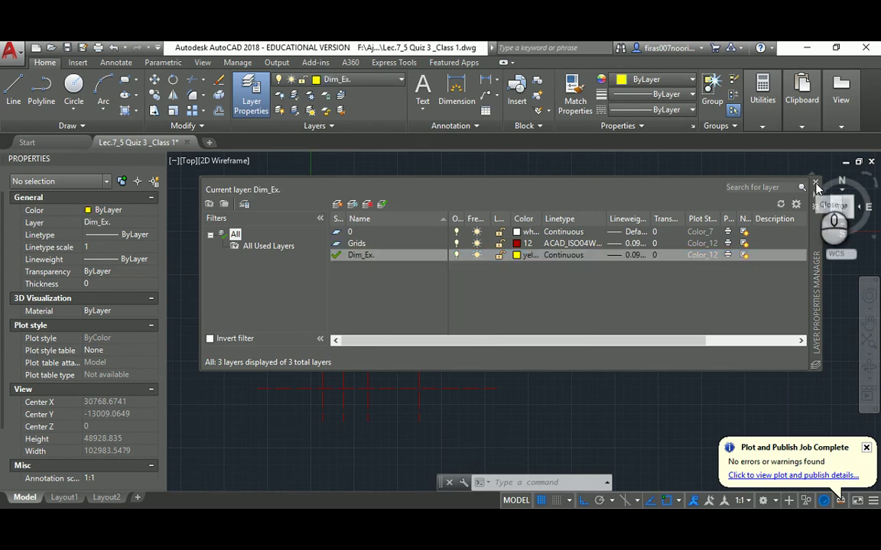
{"action": "left_click", "coordinate": [815, 184]}
Add a linear dimension between the first two vertical grid lines at their upper ends.
{"action": "scroll", "coordinate": [314, 226], "scroll_direction": "up", "scroll_amount": 2}
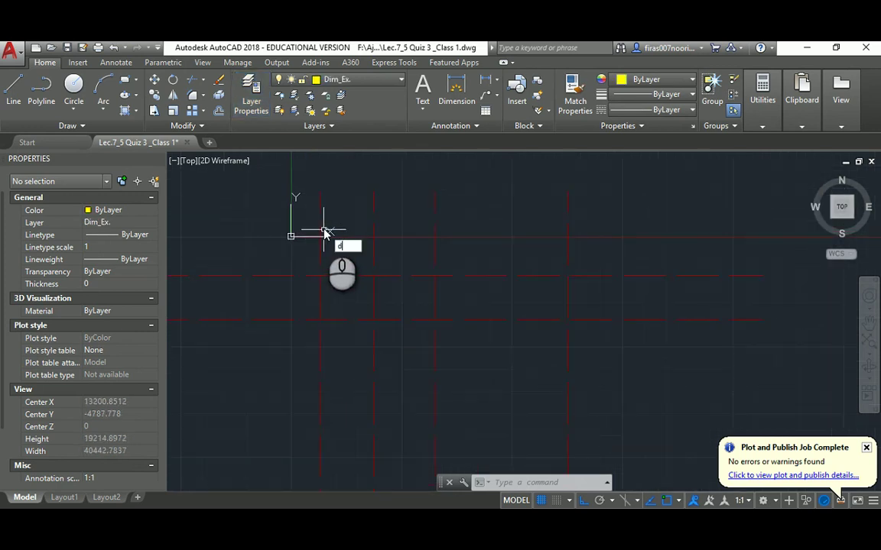
{"action": "key", "text": "Return"}
{"action": "left_click", "coordinate": [325, 230]}
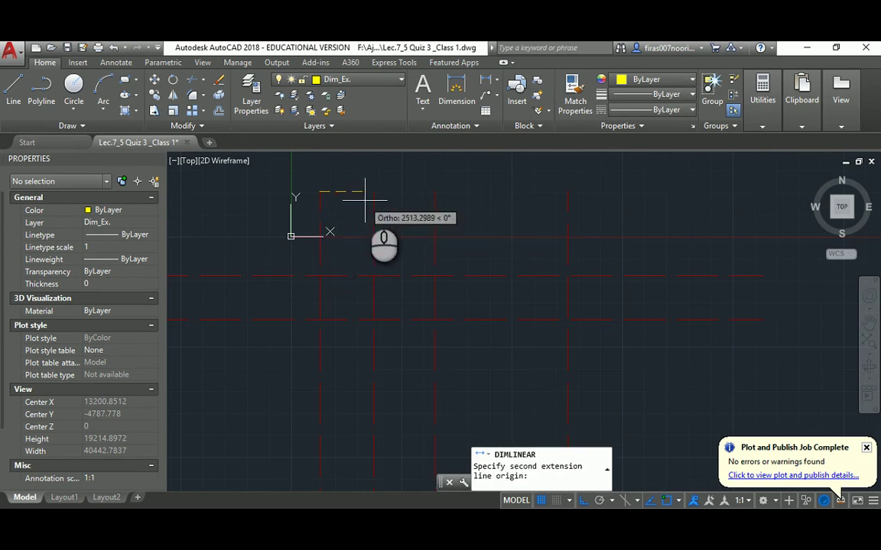
{"action": "left_click", "coordinate": [365, 197]}
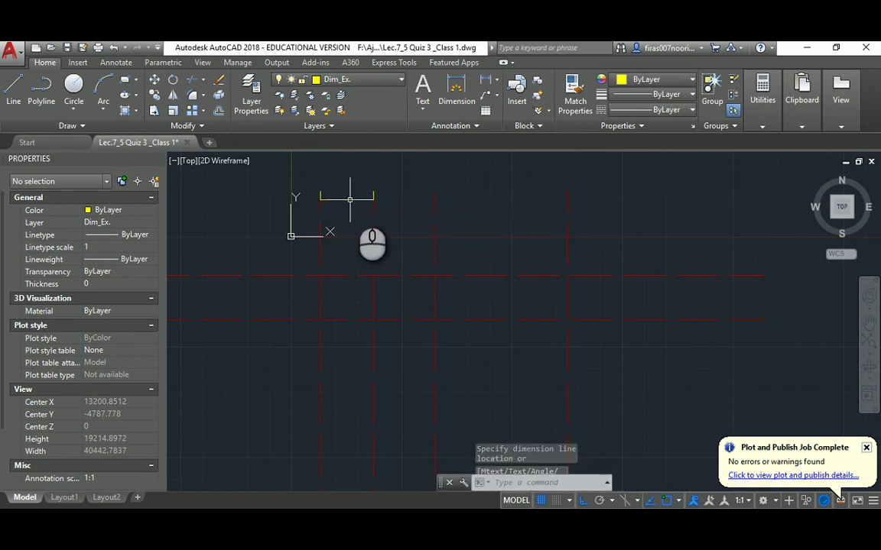
Continue the horizontal dimension chain to the third and fourth vertical grid lines.
{"action": "scroll", "coordinate": [350, 198], "scroll_direction": "up", "scroll_amount": 2}
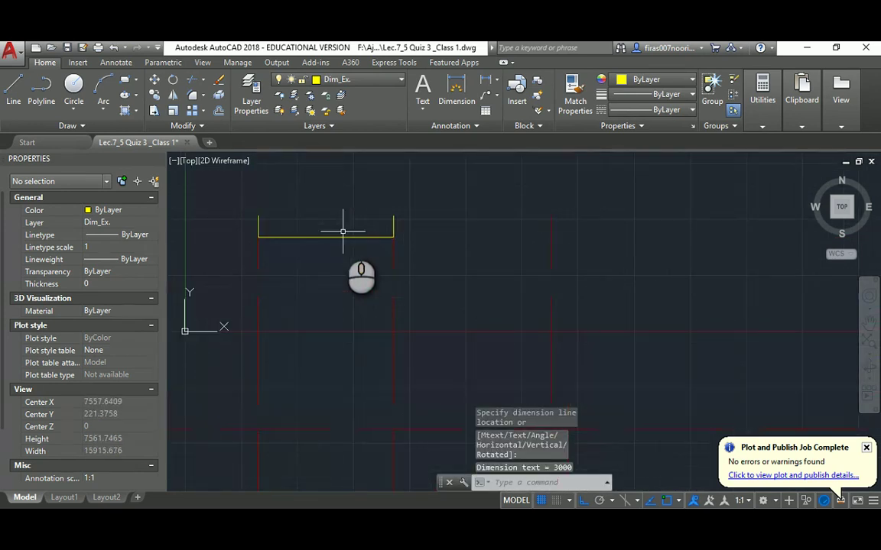
{"action": "left_click", "coordinate": [343, 231]}
{"action": "type", "text": "dco"}
{"action": "key", "text": "Return"}
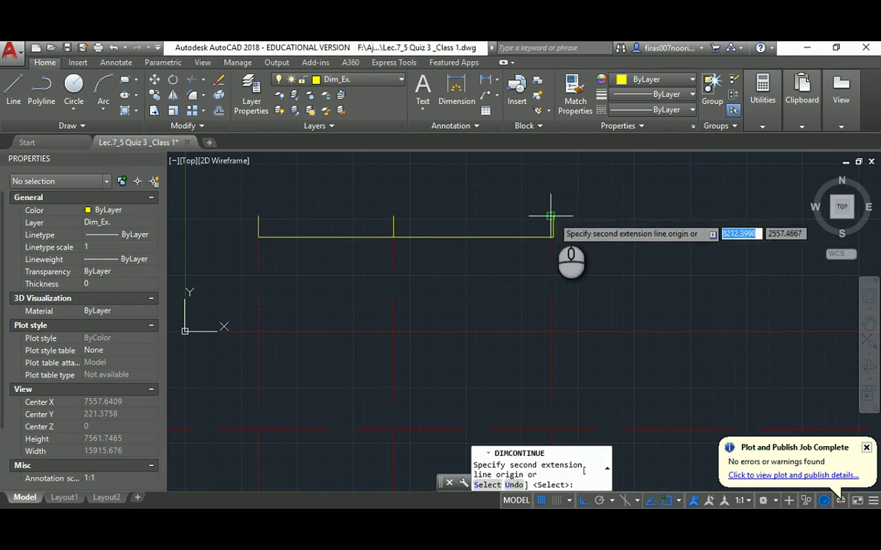
{"action": "scroll", "coordinate": [550, 217], "scroll_direction": "down", "scroll_amount": 2}
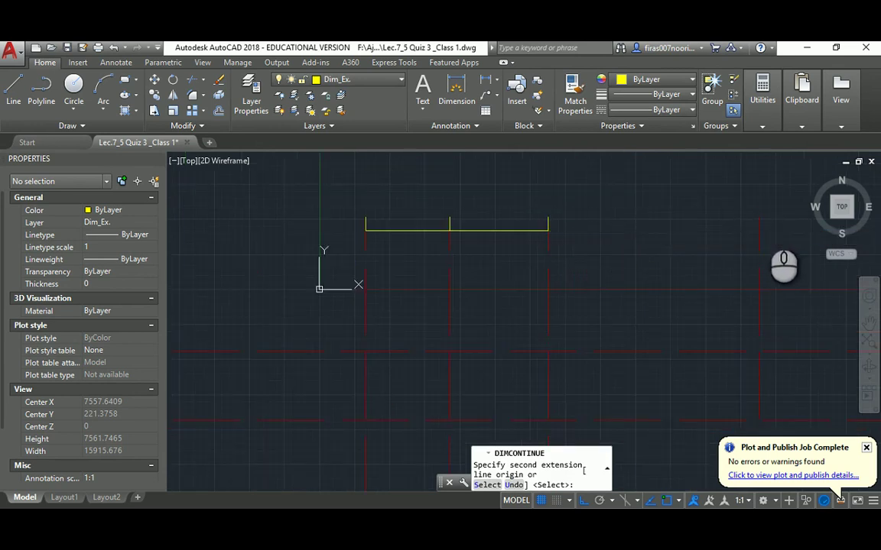
{"action": "left_click", "coordinate": [759, 224]}
{"action": "key", "text": "Escape"}
{"action": "key", "text": "Escape"}
{"action": "key", "text": "Escape"}
Modify the ISO-25 dimension style to use an overall scale of 100.
{"action": "scroll", "coordinate": [623, 217], "scroll_direction": "up", "scroll_amount": 2}
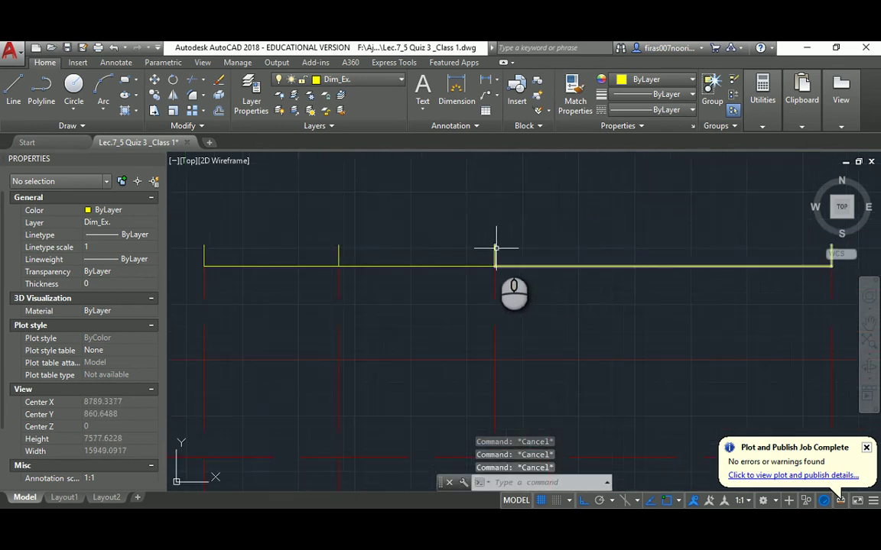
{"action": "type", "text": "d"}
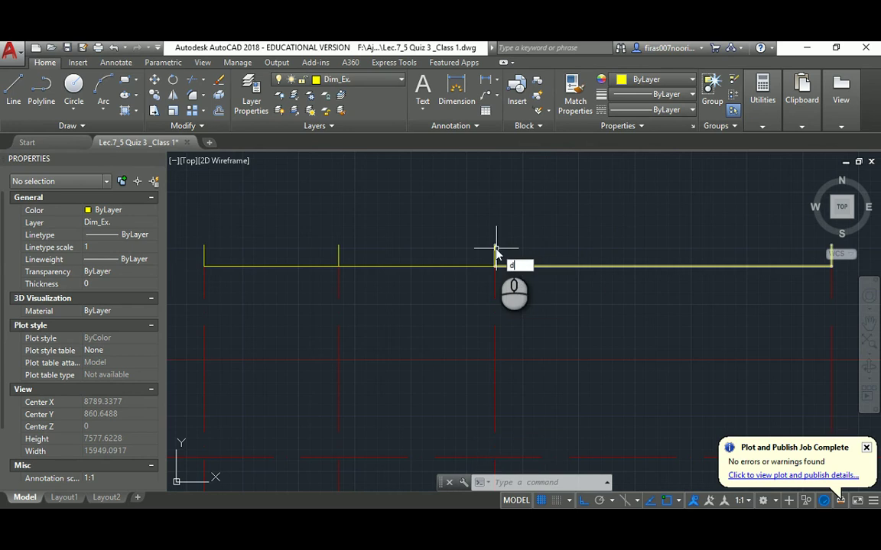
{"action": "key", "text": "Return"}
{"action": "left_click", "coordinate": [570, 254]}
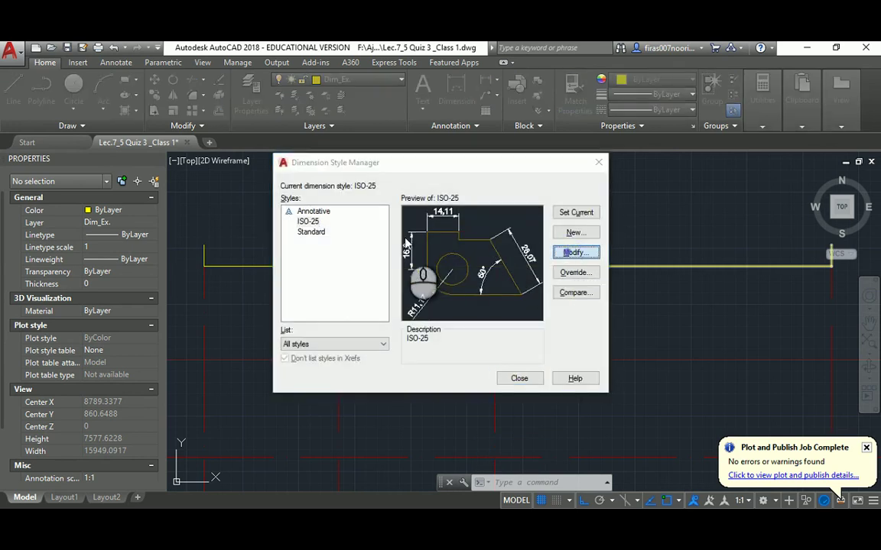
{"action": "left_click", "coordinate": [368, 139]}
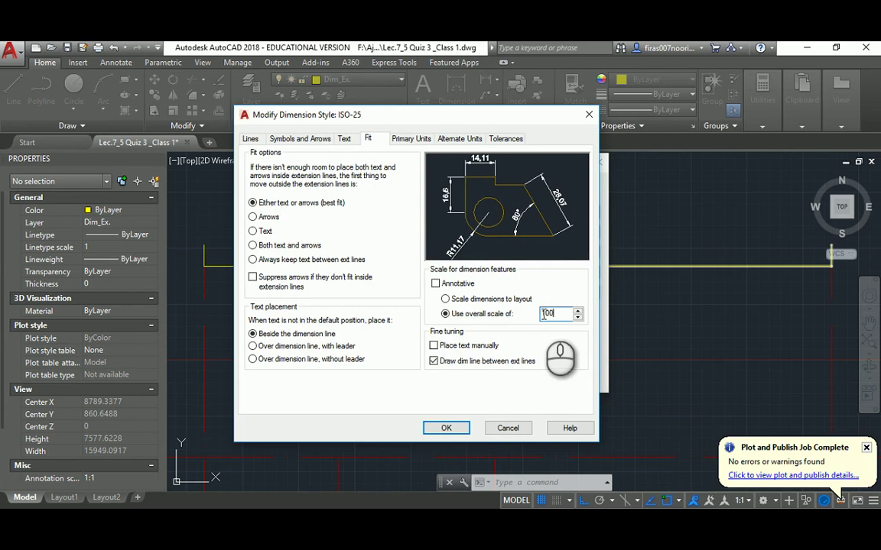
{"action": "left_click", "coordinate": [452, 427]}
{"action": "left_click", "coordinate": [519, 377]}
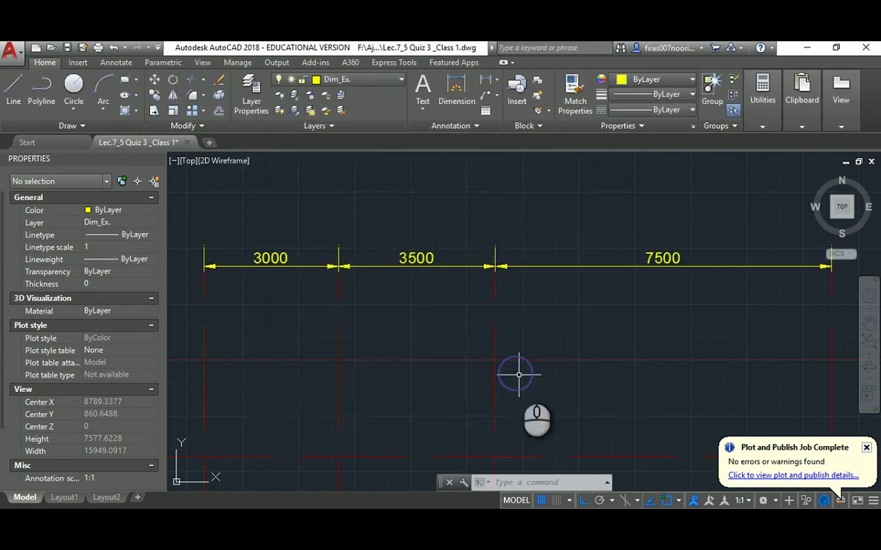
Move the three horizontal grid dimensions slightly down across the upper ends of the vertical grid lines.
{"action": "scroll", "coordinate": [491, 346], "scroll_direction": "down", "scroll_amount": 3}
{"action": "mouse_move", "coordinate": [476, 321]}
{"action": "middle_mouse_down"}
{"action": "mouse_move", "coordinate": [475, 295]}
{"action": "mouse_move", "coordinate": [427, 260]}
{"action": "middle_mouse_up"}
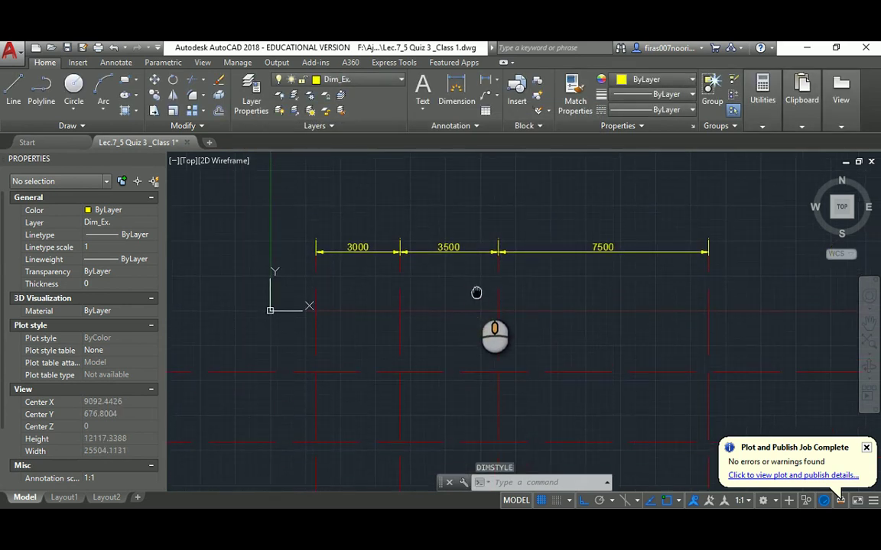
{"action": "type", "text": "m"}
{"action": "key", "text": "Return"}
{"action": "left_click", "coordinate": [277, 207]}
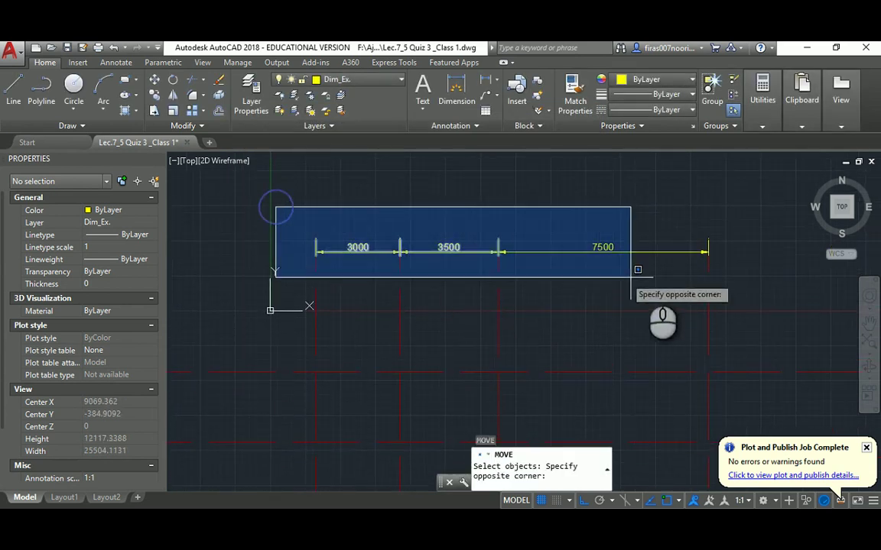
{"action": "left_click", "coordinate": [726, 276]}
{"action": "key", "text": "Return"}
{"action": "left_click", "coordinate": [738, 262]}
{"action": "left_click", "coordinate": [739, 261]}
{"action": "key", "text": "Escape"}
{"action": "key", "text": "Escape"}
{"action": "key", "text": "Escape"}
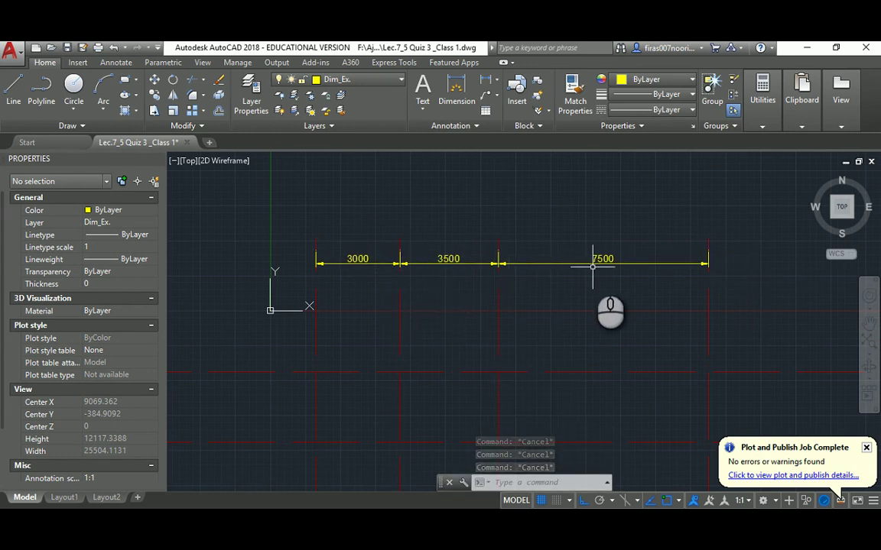
Check the grid dimensions in the PDF, and add a linear dimension between the upper two horizontal grid lines at their left ends in AutoCAD.
{"action": "scroll", "coordinate": [439, 205], "scroll_direction": "up", "scroll_amount": 3}
{"action": "scroll", "coordinate": [438, 213], "scroll_direction": "down", "scroll_amount": 3}
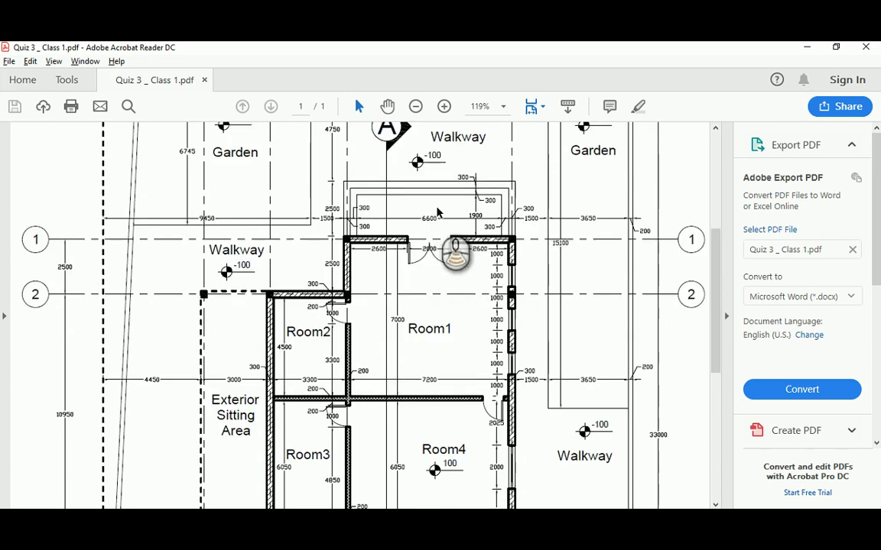
{"action": "scroll", "coordinate": [438, 212], "scroll_direction": "down", "scroll_amount": 5}
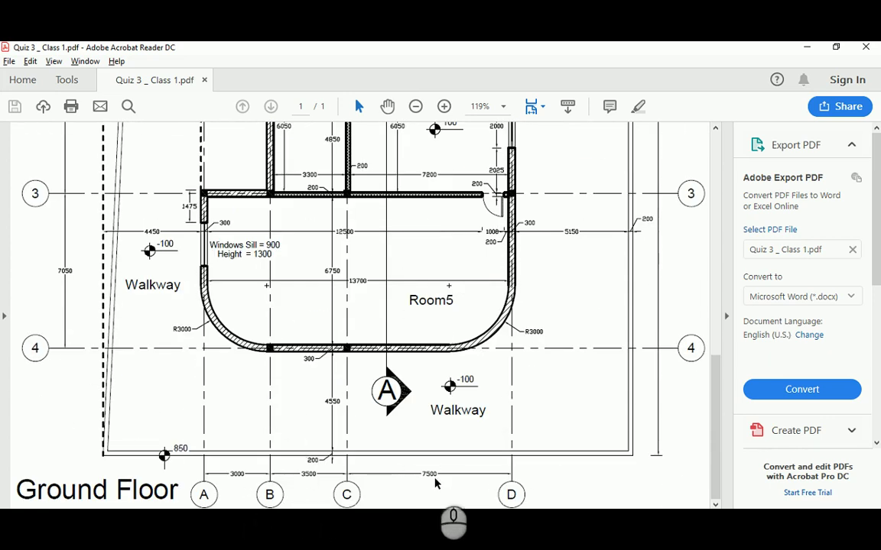
{"action": "key", "text": "alt+Tab"}
{"action": "mouse_move", "coordinate": [365, 304]}
{"action": "middle_mouse_down"}
{"action": "mouse_move", "coordinate": [401, 278]}
{"action": "mouse_move", "coordinate": [500, 267]}
{"action": "middle_mouse_up"}
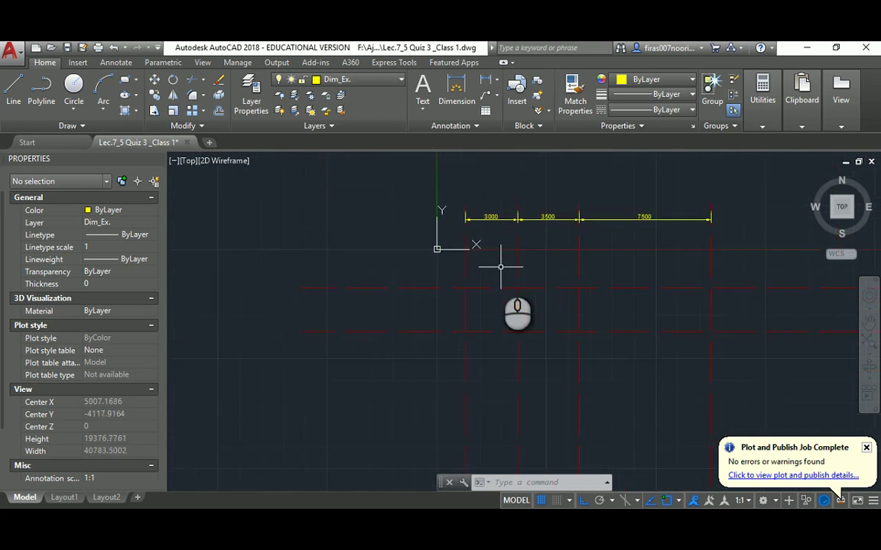
{"action": "scroll", "coordinate": [501, 267], "scroll_direction": "down", "scroll_amount": 2}
{"action": "type", "text": "li"}
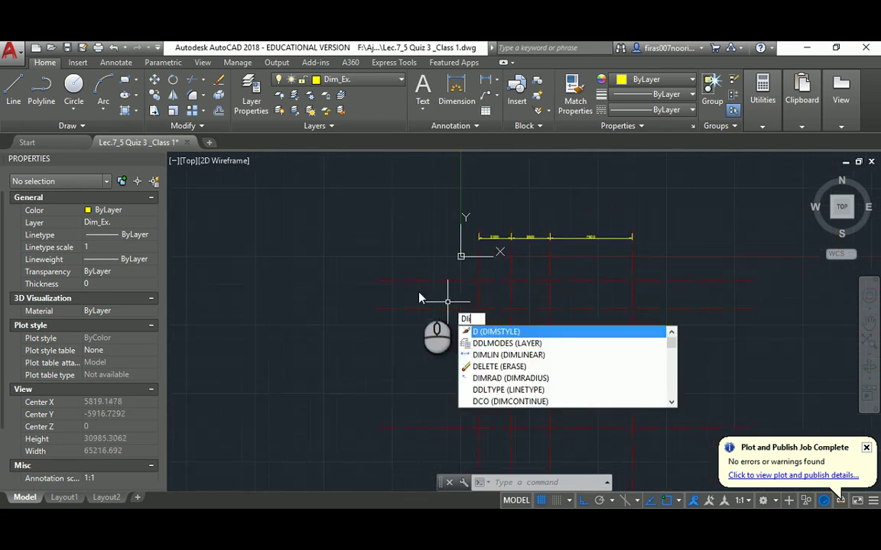
{"action": "key", "text": "Return"}
{"action": "left_click", "coordinate": [376, 280]}
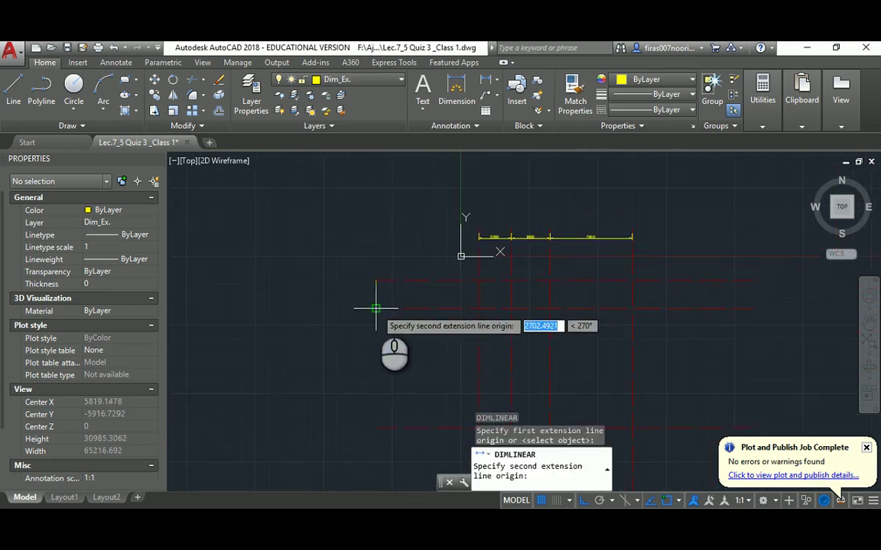
{"action": "left_click", "coordinate": [375, 307]}
{"action": "scroll", "coordinate": [375, 295], "scroll_direction": "up", "scroll_amount": 4}
{"action": "left_click", "coordinate": [383, 291]}
{"action": "key", "text": "Escape"}
{"action": "key", "text": "Escape"}
{"action": "key", "text": "Escape"}
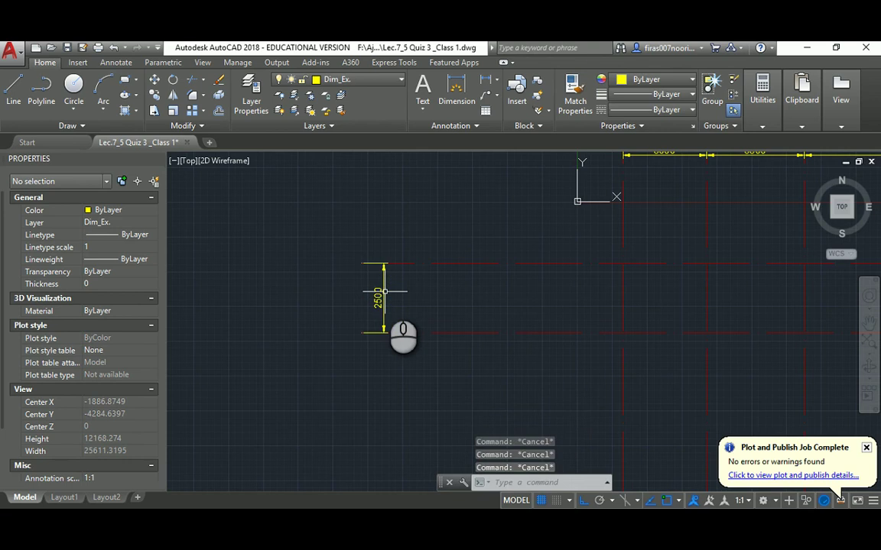
Continue the vertical dimension chain down to the third and fourth horizontal grid lines.
{"action": "type", "text": "dco"}
{"action": "key", "text": "Return"}
{"action": "middle_click_drag", "start_coordinate": [402, 432], "coordinate": [402, 334]}
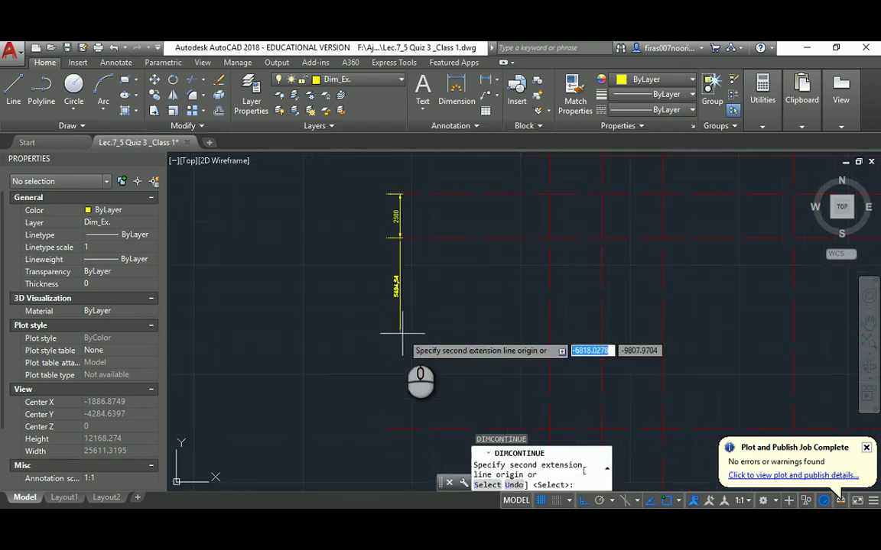
{"action": "scroll", "coordinate": [405, 428], "scroll_direction": "down", "scroll_amount": 2}
{"action": "left_click", "coordinate": [403, 430]}
{"action": "middle_click_drag", "start_coordinate": [403, 429], "coordinate": [403, 353]}
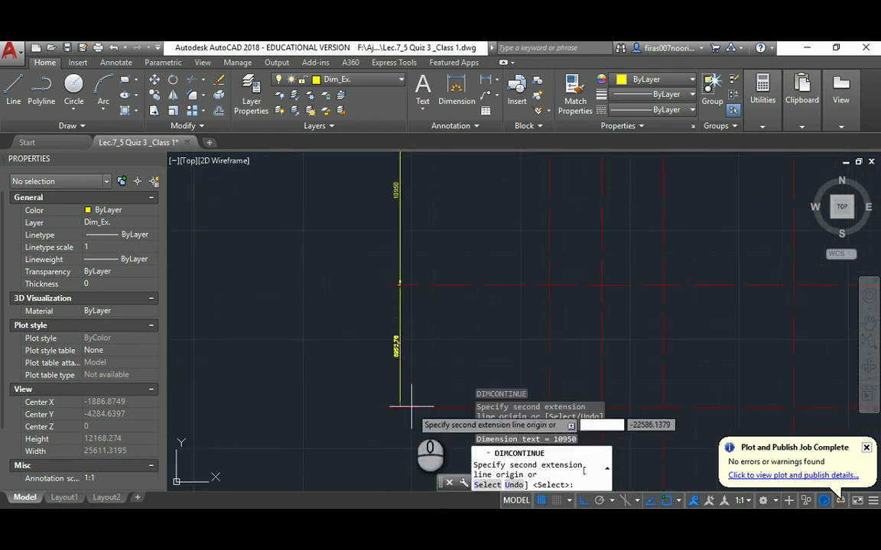
{"action": "left_click", "coordinate": [403, 410]}
{"action": "key", "text": "Escape"}
{"action": "key", "text": "Escape"}
{"action": "key", "text": "Escape"}
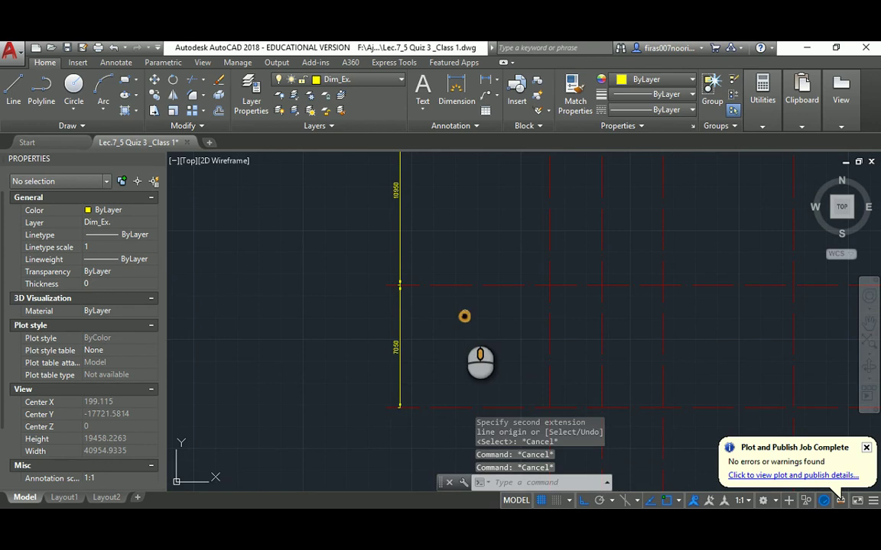
Switch to the PDF and examine the plan between grid lines 2 and 3 around the Exterior Sitting Area and rooms.
{"action": "mouse_move", "coordinate": [464, 314]}
{"action": "middle_mouse_down"}
{"action": "mouse_move", "coordinate": [441, 353]}
{"action": "mouse_move", "coordinate": [429, 244]}
{"action": "middle_mouse_up"}
{"action": "scroll", "coordinate": [417, 240], "scroll_direction": "up", "scroll_amount": 3}
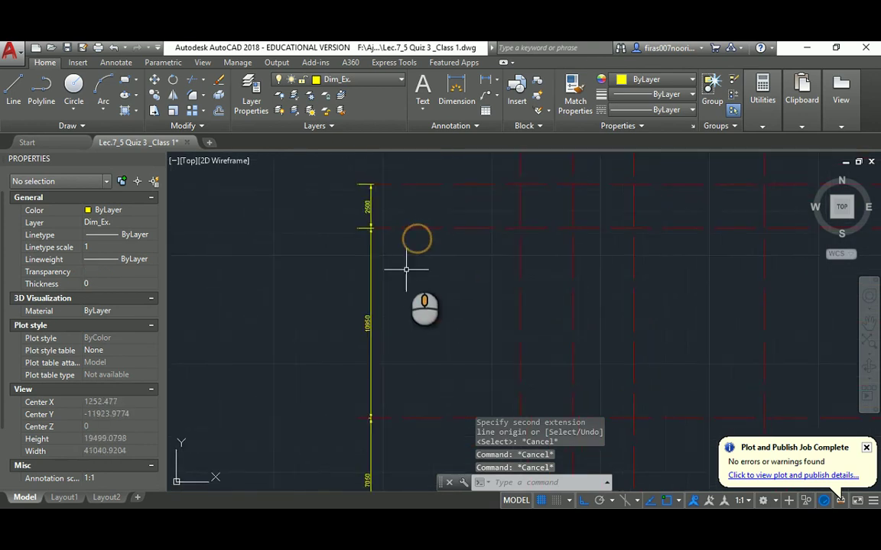
{"action": "key", "text": "alt+Tab"}
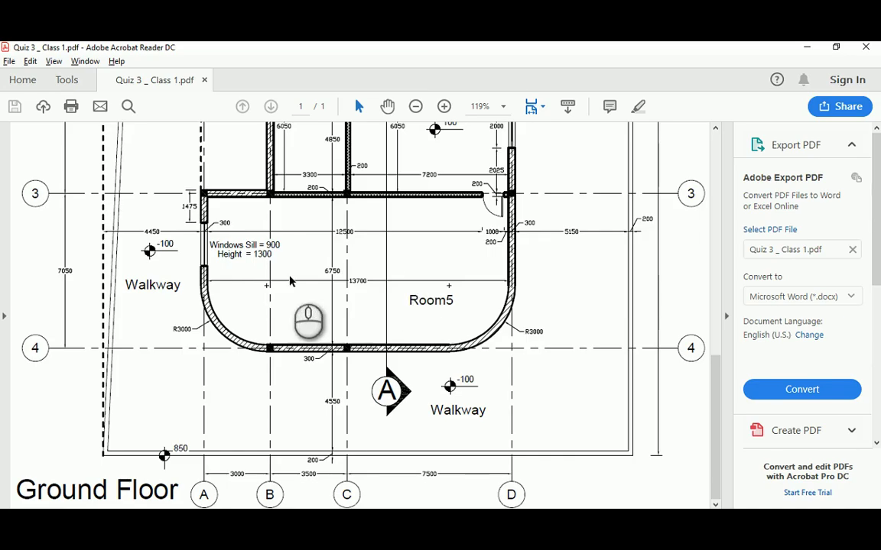
{"action": "scroll", "coordinate": [191, 256], "scroll_direction": "up", "scroll_amount": 6}
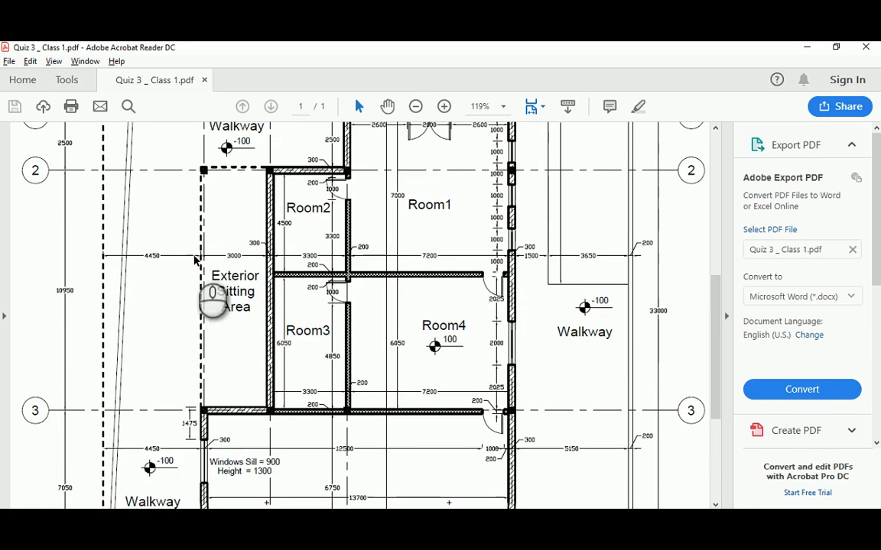
Compare the AutoCAD grid with the PDF plan, examining the rooms and dimensions between grid lines 2 and 4.
{"action": "key", "text": "alt+Tab"}
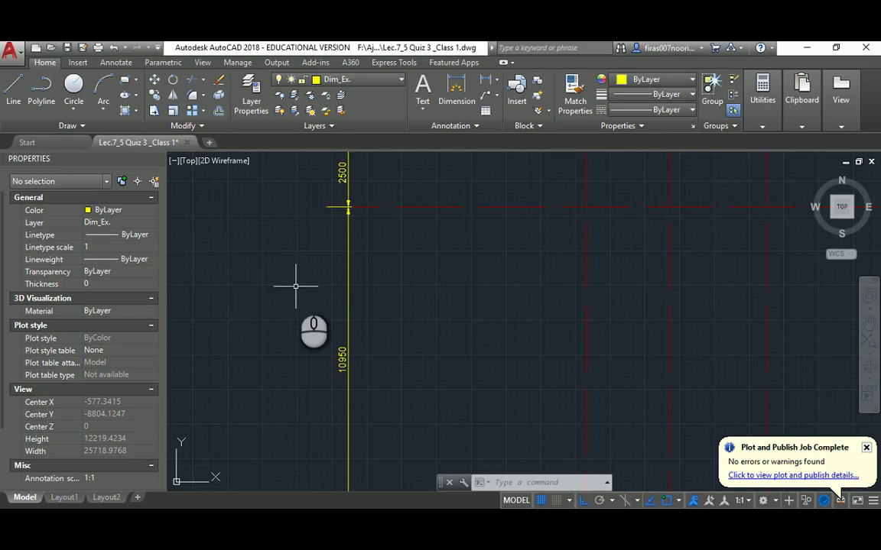
{"action": "scroll", "coordinate": [296, 287], "scroll_direction": "down", "scroll_amount": 3}
{"action": "middle_click_drag", "start_coordinate": [296, 295], "coordinate": [354, 261]}
{"action": "scroll", "coordinate": [359, 228], "scroll_direction": "up", "scroll_amount": 2}
{"action": "key", "text": "alt+Tab"}
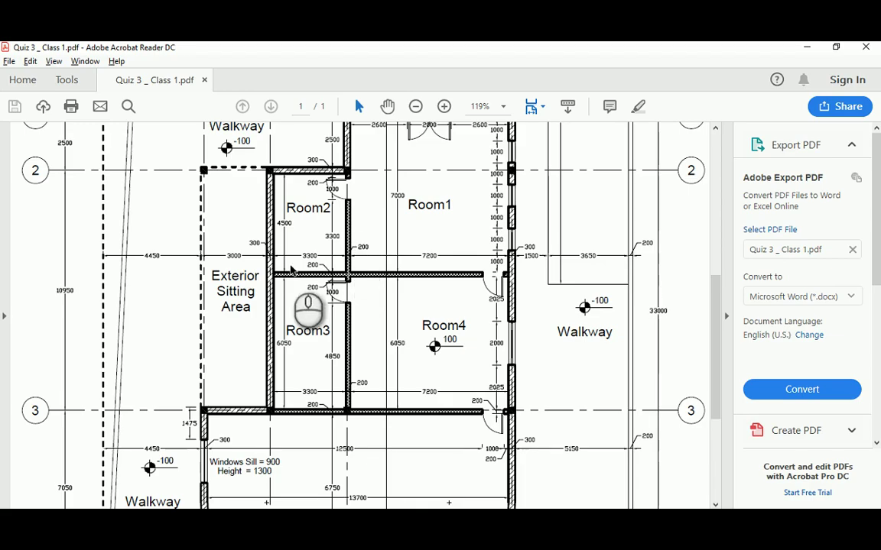
{"action": "scroll", "coordinate": [291, 269], "scroll_direction": "down", "scroll_amount": 2}
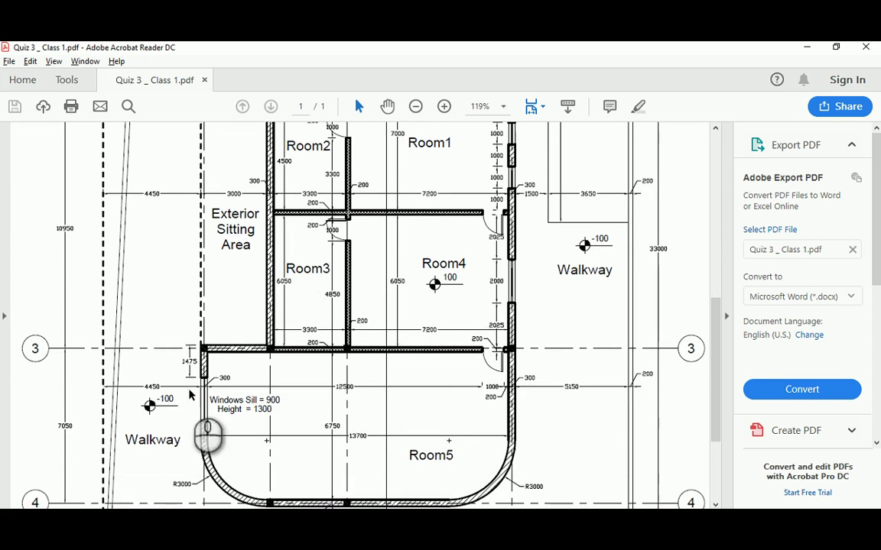
{"action": "scroll", "coordinate": [340, 329], "scroll_direction": "down", "scroll_amount": 4}
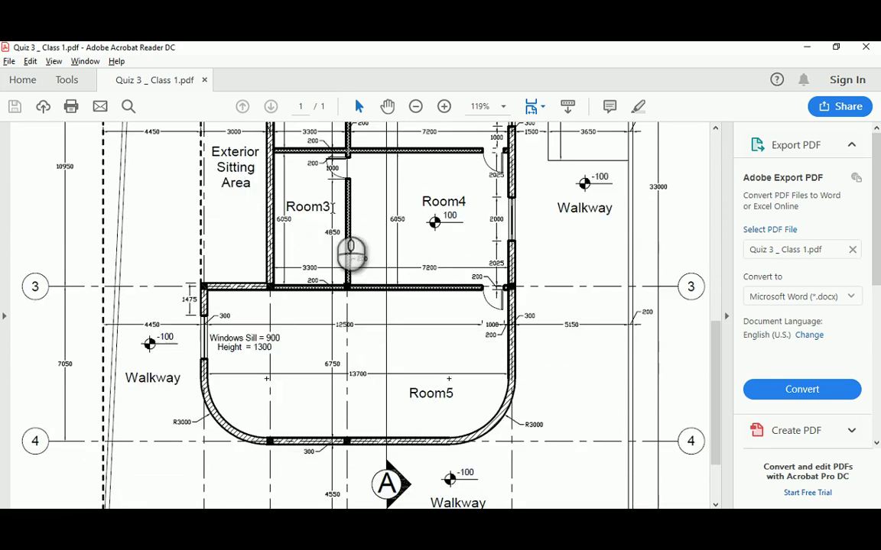
{"action": "scroll", "coordinate": [336, 228], "scroll_direction": "up", "scroll_amount": 4}
{"action": "scroll", "coordinate": [344, 237], "scroll_direction": "up", "scroll_amount": 5}
{"action": "key", "text": "alt+Tab"}
In AutoCAD, move the three vertical grid dimensions slightly right across the left ends of the horizontal grid lines.
{"action": "scroll", "coordinate": [442, 241], "scroll_direction": "down", "scroll_amount": 3}
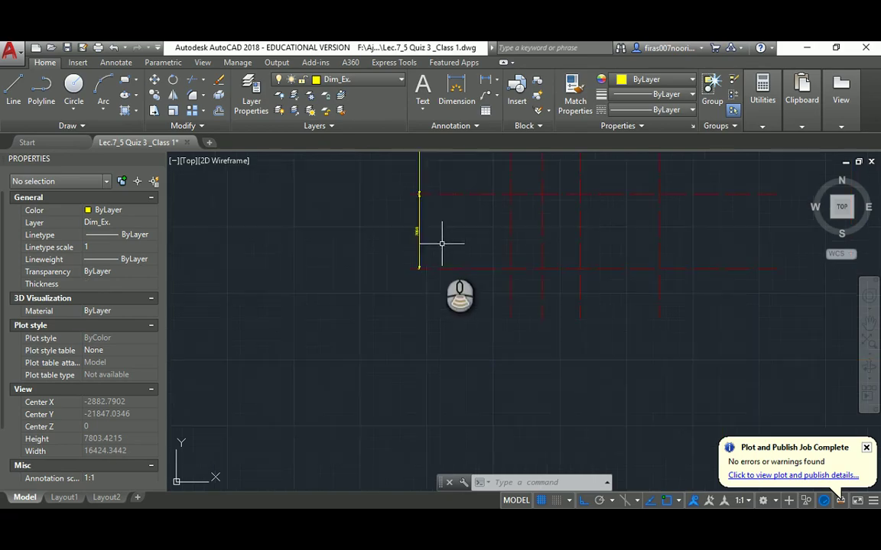
{"action": "mouse_move", "coordinate": [438, 335]}
{"action": "middle_mouse_down"}
{"action": "mouse_move", "coordinate": [458, 356]}
{"action": "mouse_move", "coordinate": [460, 324]}
{"action": "middle_mouse_up"}
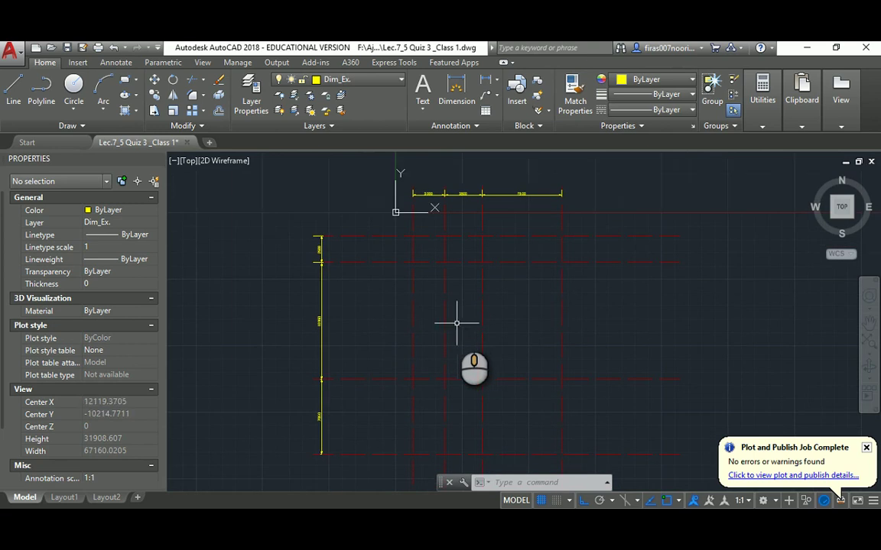
{"action": "type", "text": "m"}
{"action": "key", "text": "Return"}
{"action": "left_click", "coordinate": [276, 216]}
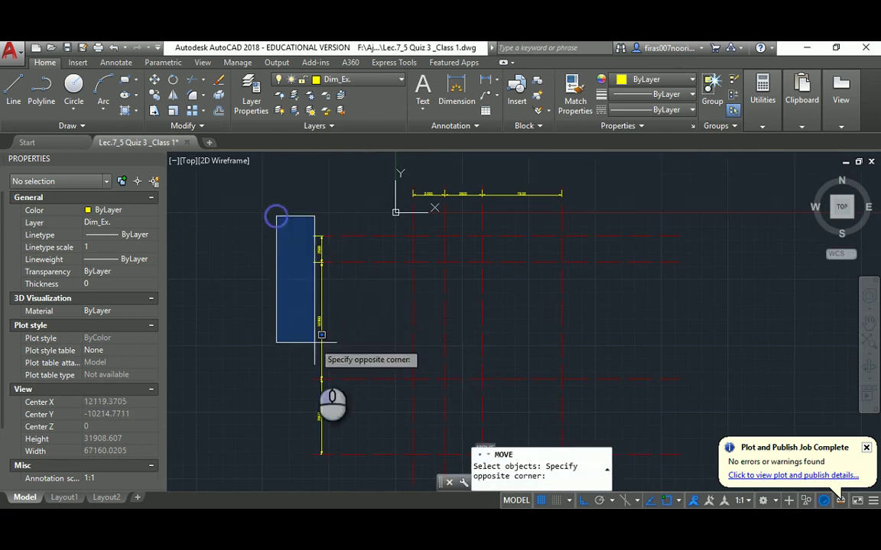
{"action": "left_click", "coordinate": [336, 452]}
{"action": "key", "text": "Return"}
{"action": "left_click", "coordinate": [348, 282]}
{"action": "left_click", "coordinate": [361, 283]}
{"action": "key", "text": "Escape"}
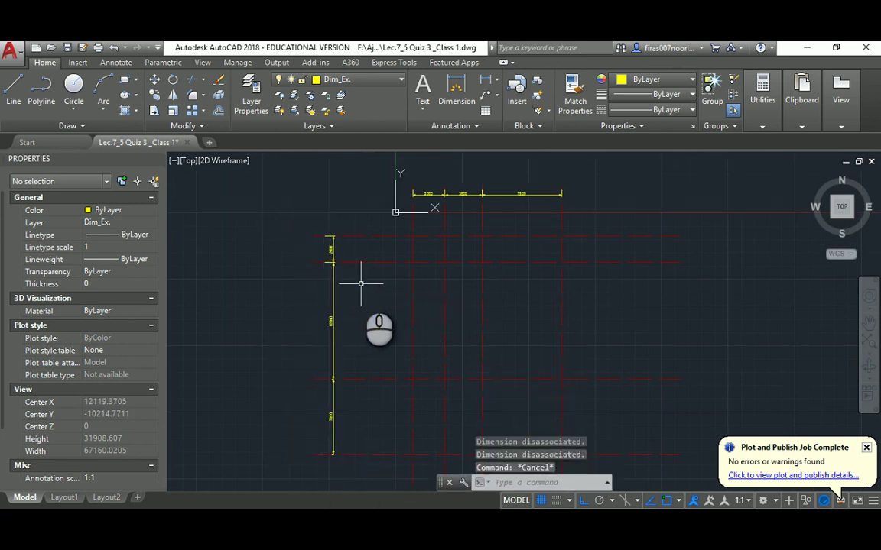
Switch to the PDF and examine the column and wall thickness at Room1's corner on grid line 1.
{"action": "key", "text": "alt+Tab"}
{"action": "scroll", "coordinate": [353, 336], "scroll_direction": "up", "scroll_amount": 1}
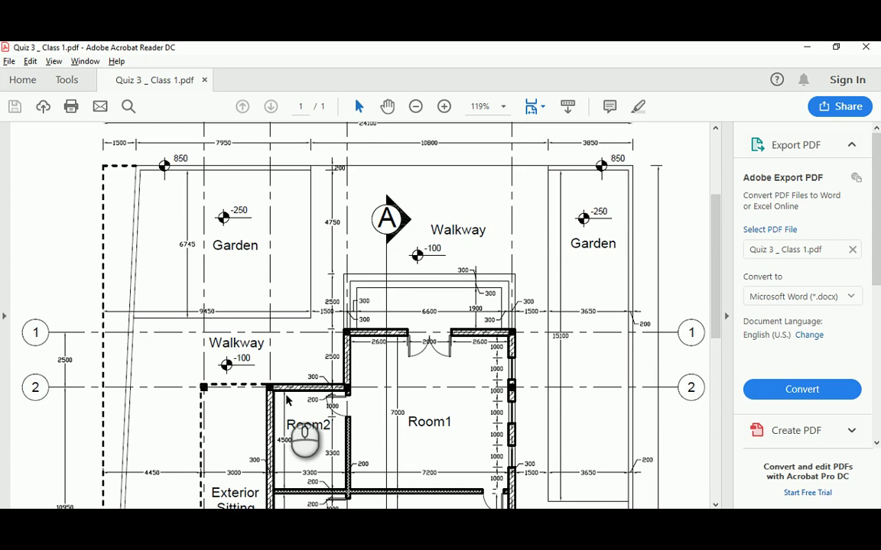
{"action": "scroll", "coordinate": [359, 357], "scroll_direction": "up", "scroll_amount": 5, "text": "ctrl"}
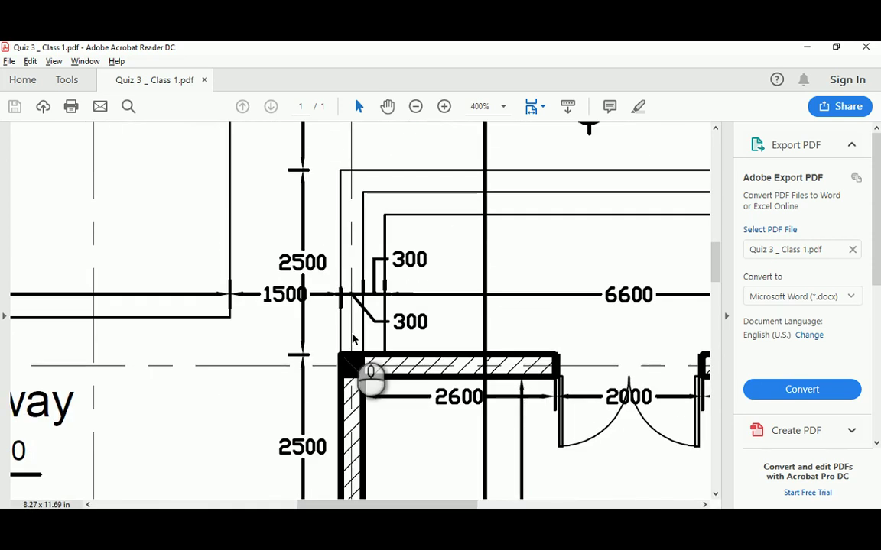
{"action": "scroll", "coordinate": [352, 339], "scroll_direction": "down", "scroll_amount": 3}
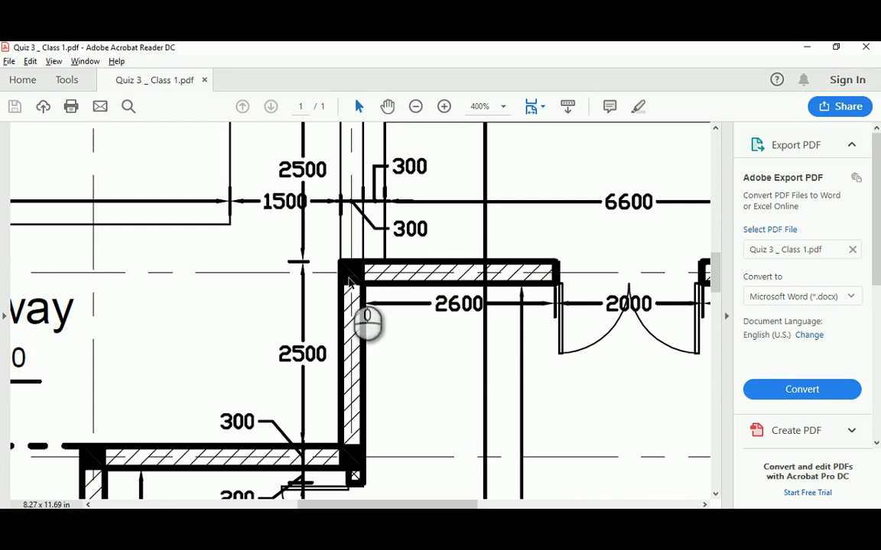
{"action": "scroll", "coordinate": [349, 283], "scroll_direction": "down", "scroll_amount": 4, "text": "ctrl"}
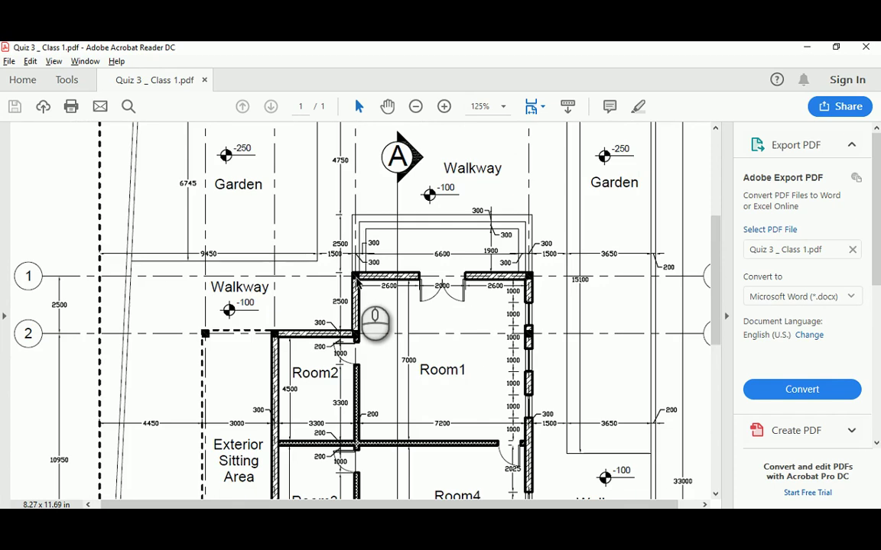
Switch to AutoCAD, create a new layer named Col. and make it the current layer.
{"action": "key", "text": "alt+Tab"}
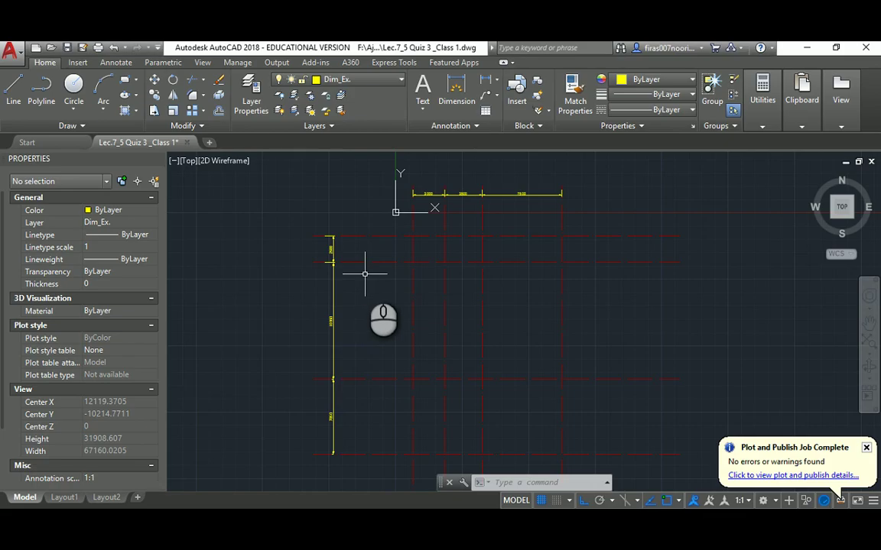
{"action": "type", "text": "la"}
{"action": "key", "text": "Return"}
{"action": "left_click", "coordinate": [337, 204]}
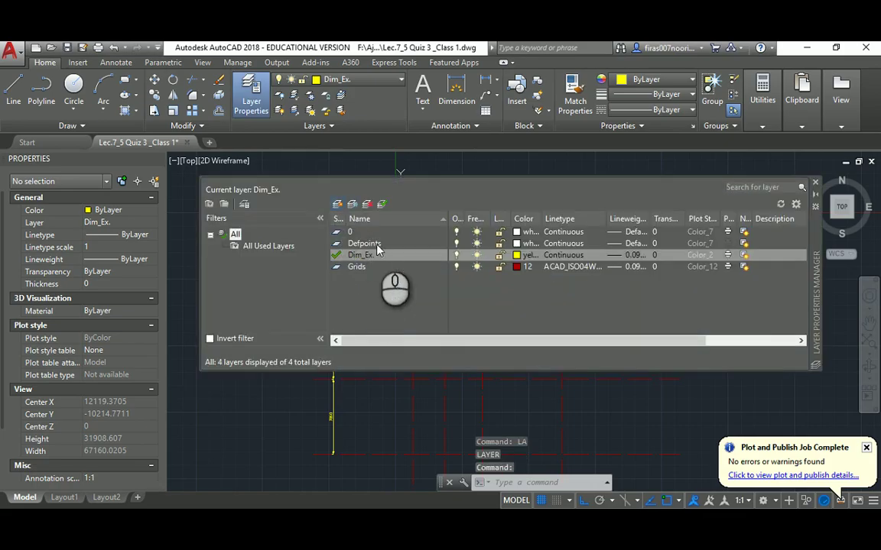
{"action": "type", "text": "Col."}
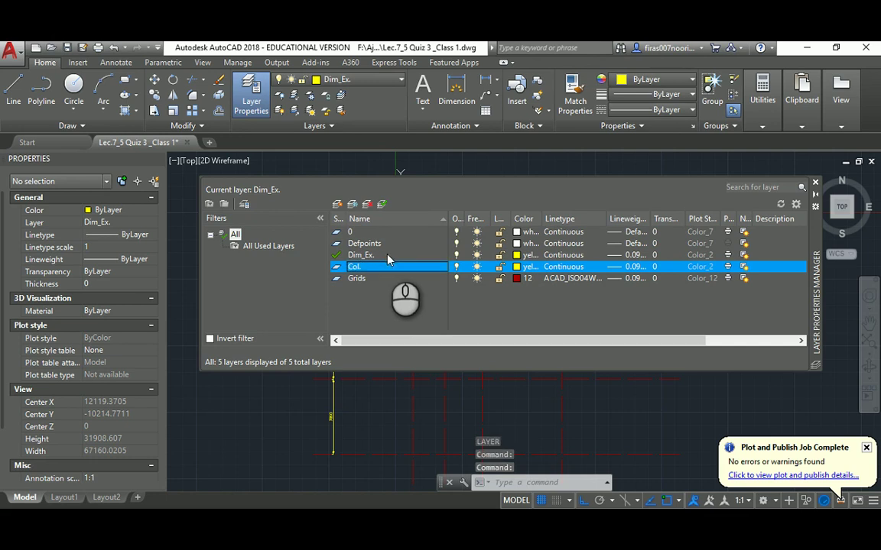
{"action": "double_click", "coordinate": [336, 266]}
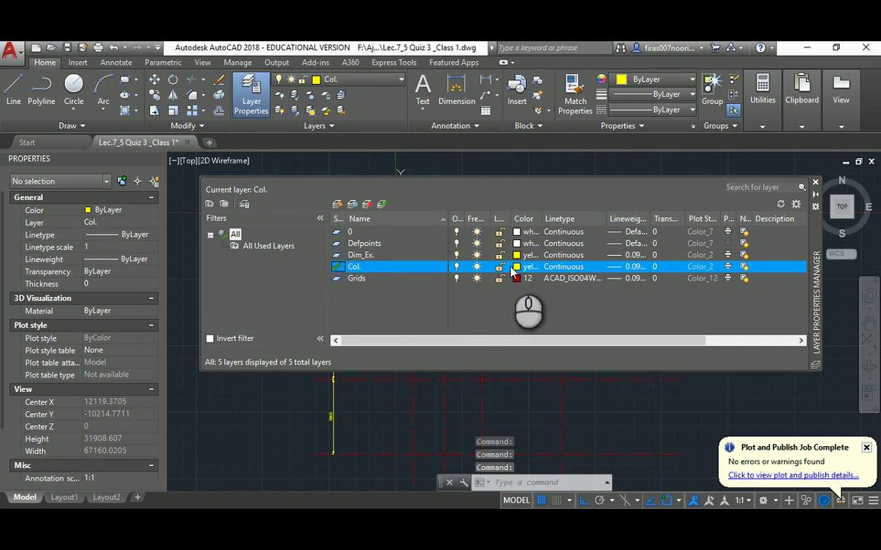
Set the Col. layer's color to cyan and its lineweight to 0.35 mm.
{"action": "left_click", "coordinate": [514, 268]}
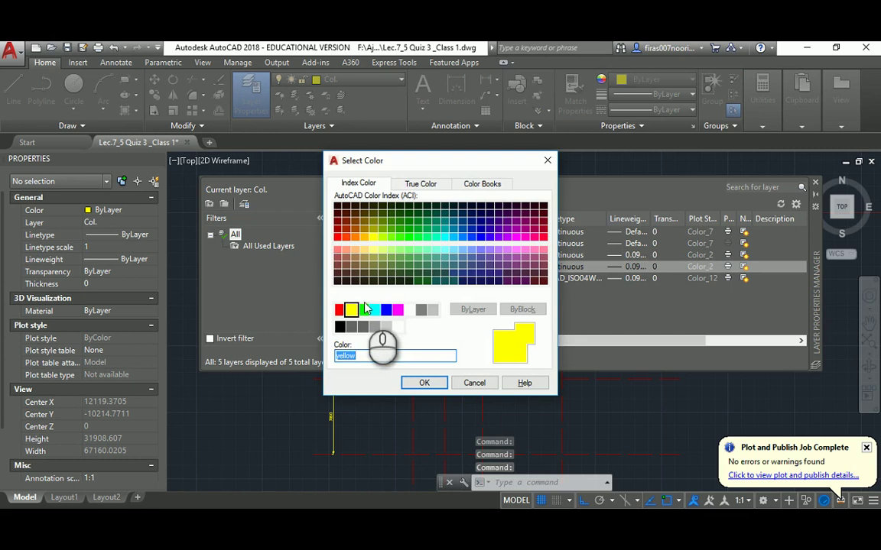
{"action": "left_click", "coordinate": [374, 309]}
{"action": "left_click", "coordinate": [426, 382]}
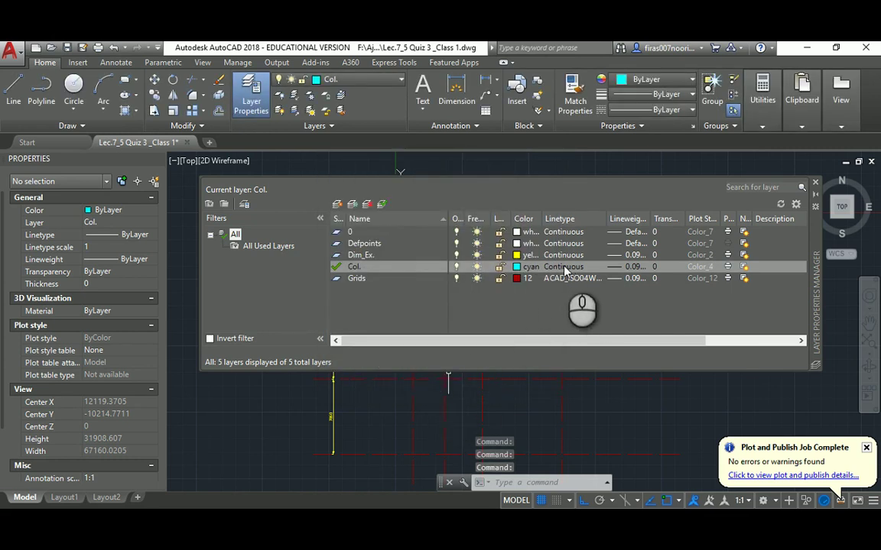
{"action": "left_click", "coordinate": [621, 267]}
{"action": "left_click", "coordinate": [395, 308]}
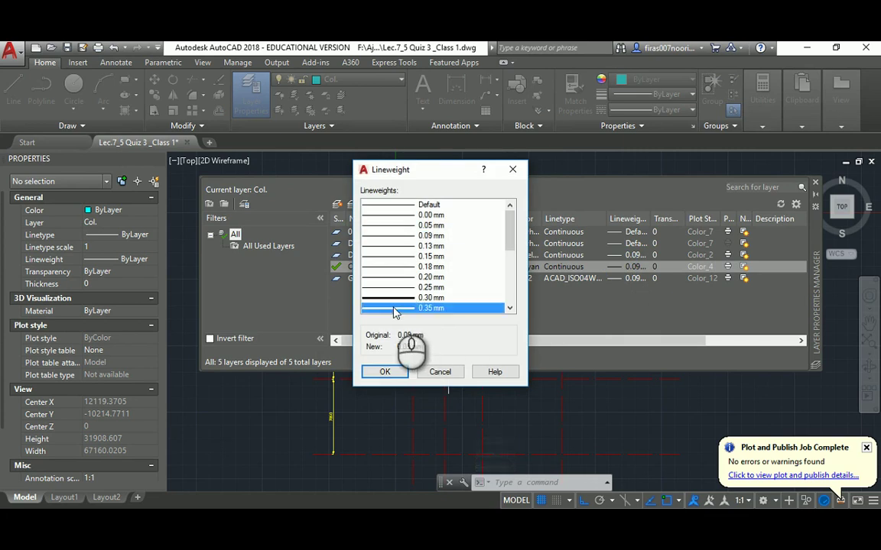
{"action": "left_click", "coordinate": [398, 373]}
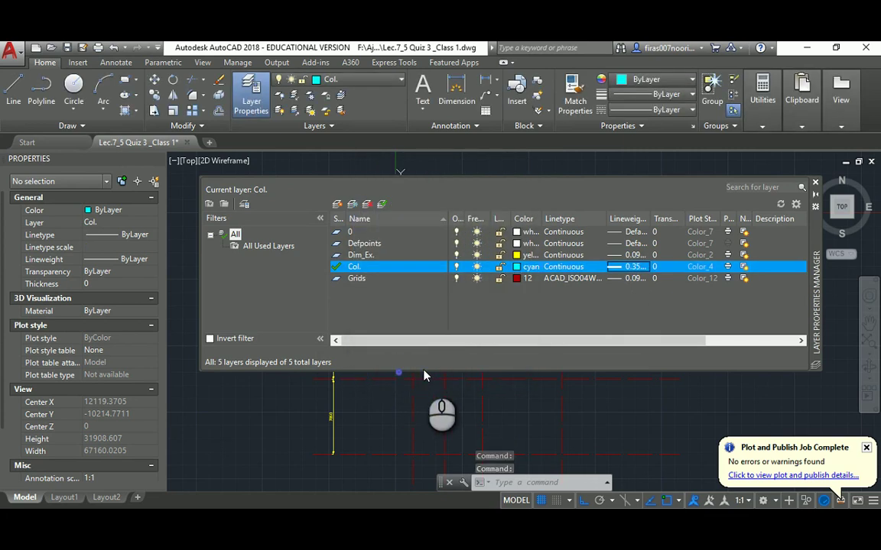
{"action": "left_click", "coordinate": [814, 185]}
Draw a 300 by 300 square for the column in the open area above the uppermost horizontal grid line.
{"action": "scroll", "coordinate": [390, 229], "scroll_direction": "up", "scroll_amount": 3}
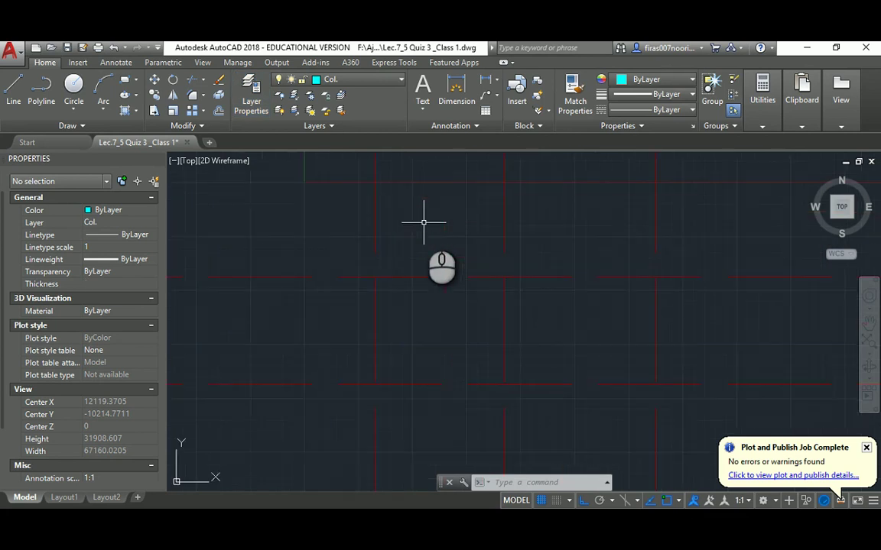
{"action": "middle_click_drag", "start_coordinate": [422, 222], "coordinate": [415, 266]}
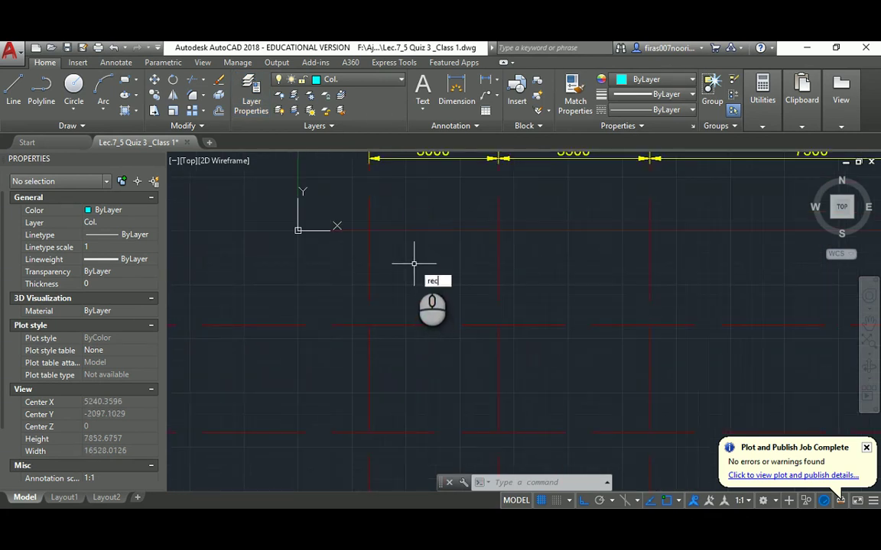
{"action": "key", "text": "Return"}
{"action": "left_click", "coordinate": [402, 277]}
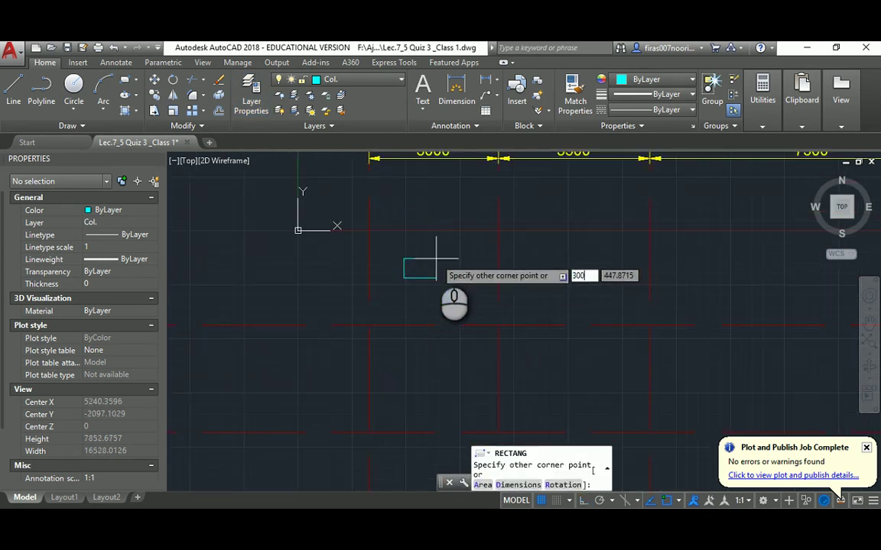
{"action": "key", "text": "Return"}
{"action": "key", "text": "Escape"}
{"action": "key", "text": "Escape"}
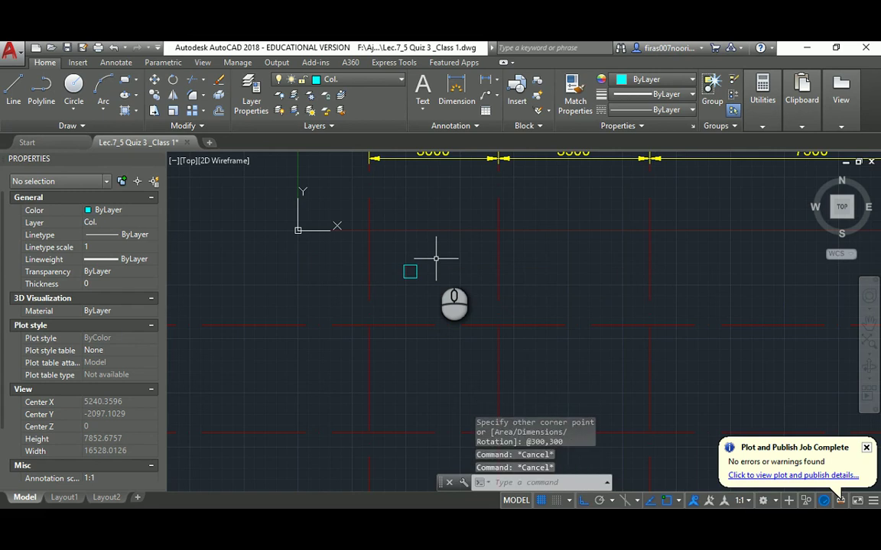
{"action": "type", "text": "m"}
{"action": "key", "text": "Return"}
{"action": "scroll", "coordinate": [424, 260], "scroll_direction": "up", "scroll_amount": 2}
{"action": "left_click", "coordinate": [371, 262]}
{"action": "left_click", "coordinate": [421, 300]}
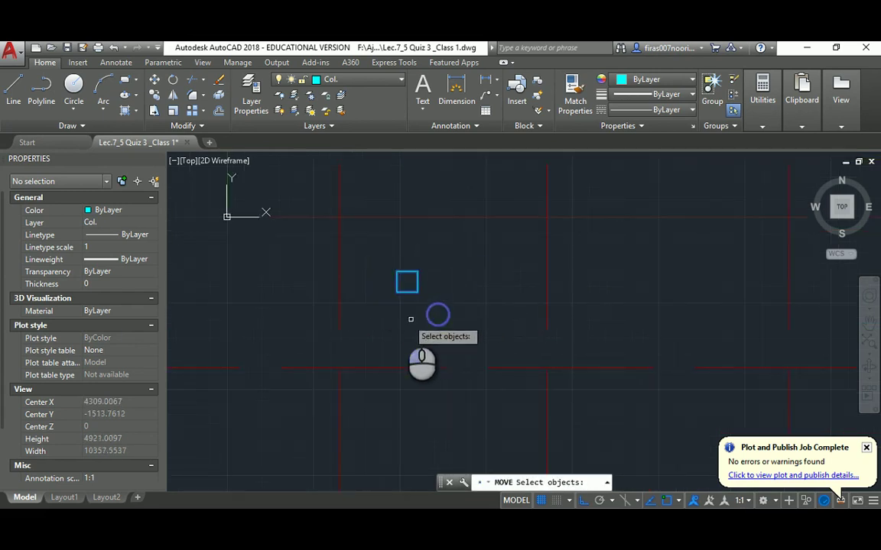
{"action": "scroll", "coordinate": [410, 315], "scroll_direction": "up", "scroll_amount": 2}
{"action": "right_click", "coordinate": [449, 253], "text": "shift"}
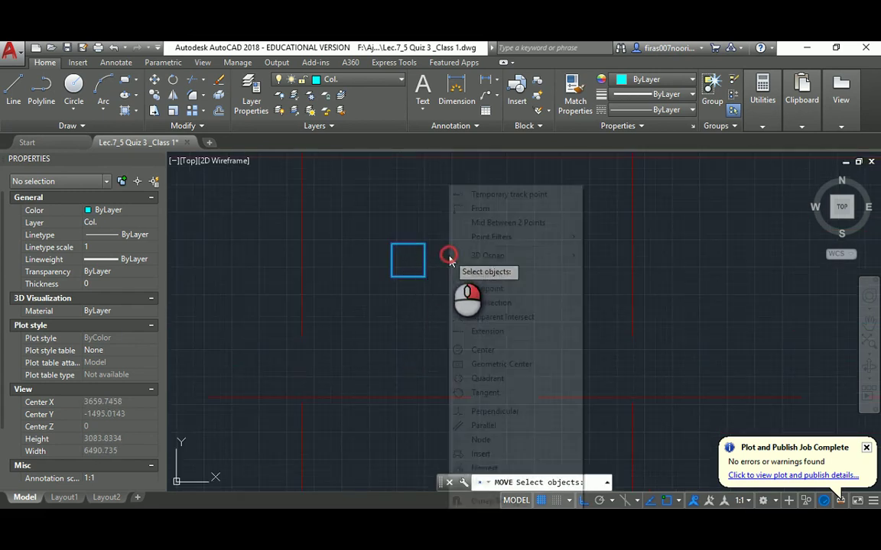
{"action": "left_click", "coordinate": [504, 223]}
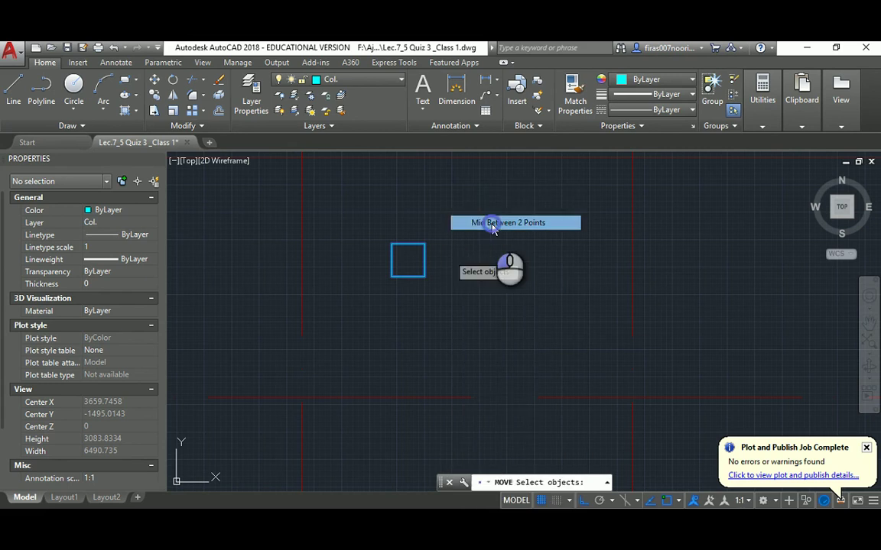
{"action": "key", "text": "Escape"}
{"action": "key", "text": "Escape"}
{"action": "key", "text": "Escape"}
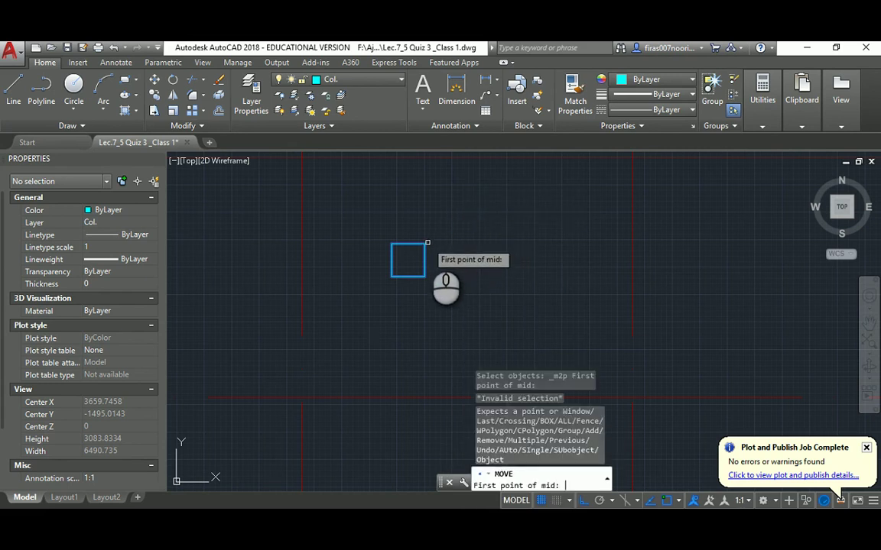
Move the column square by the midpoint between two opposite corners onto the intersection of the leftmost vertical and uppermost horizontal grid lines.
{"action": "key", "text": "space"}
{"action": "left_click", "coordinate": [406, 244]}
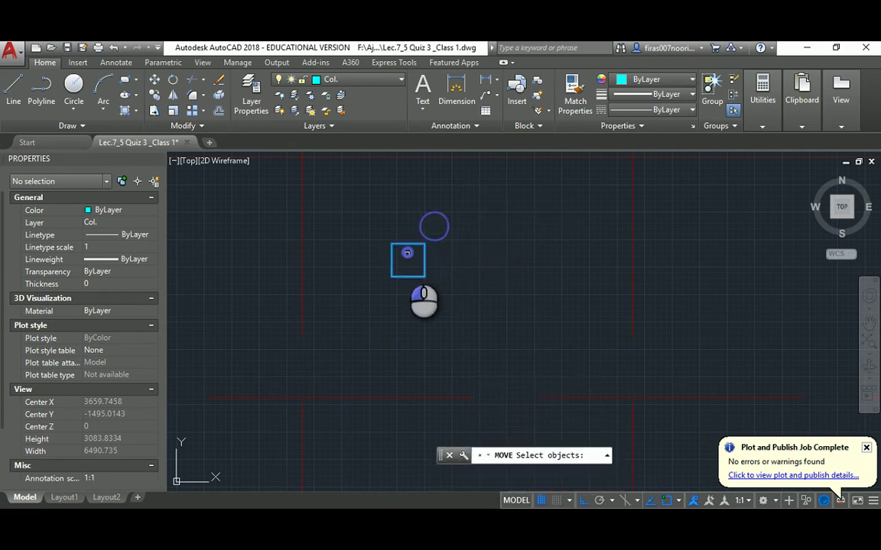
{"action": "key", "text": "Return"}
{"action": "right_click", "coordinate": [405, 259], "text": "shift"}
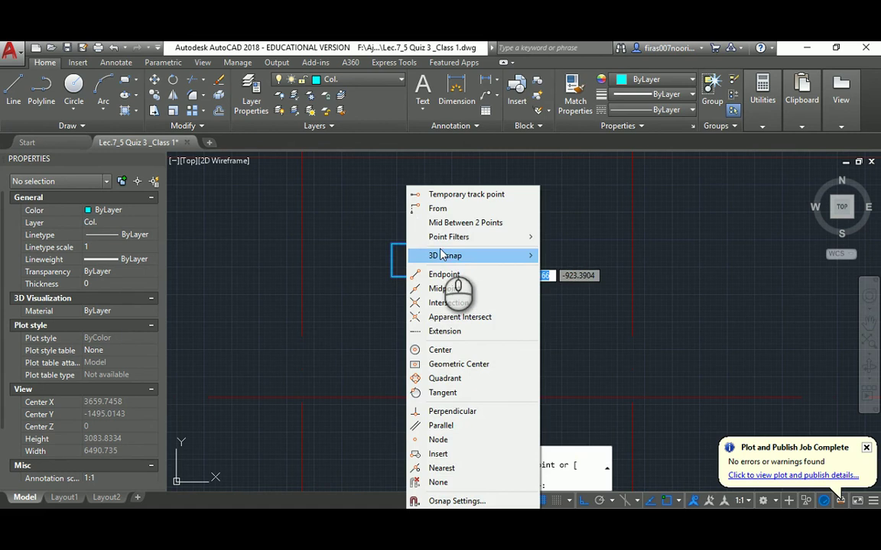
{"action": "left_click", "coordinate": [448, 222]}
{"action": "left_click", "coordinate": [424, 244]}
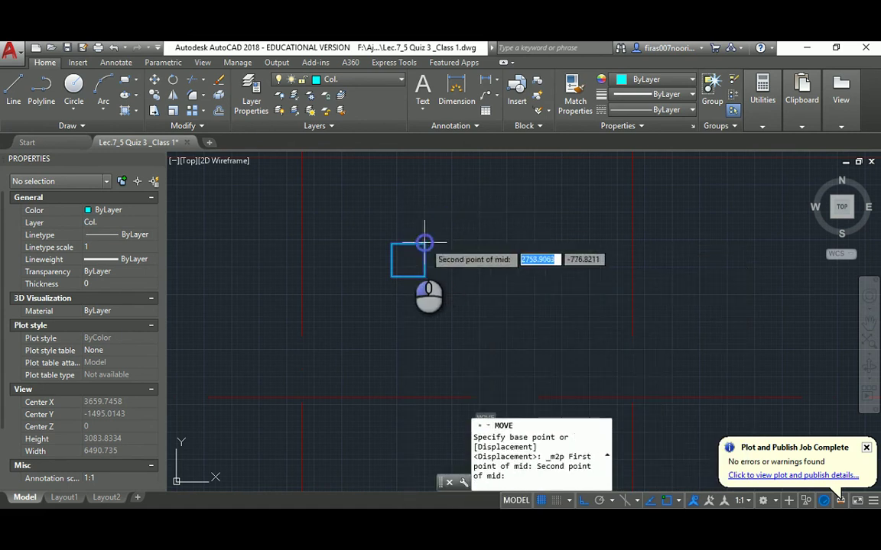
{"action": "left_click", "coordinate": [392, 276]}
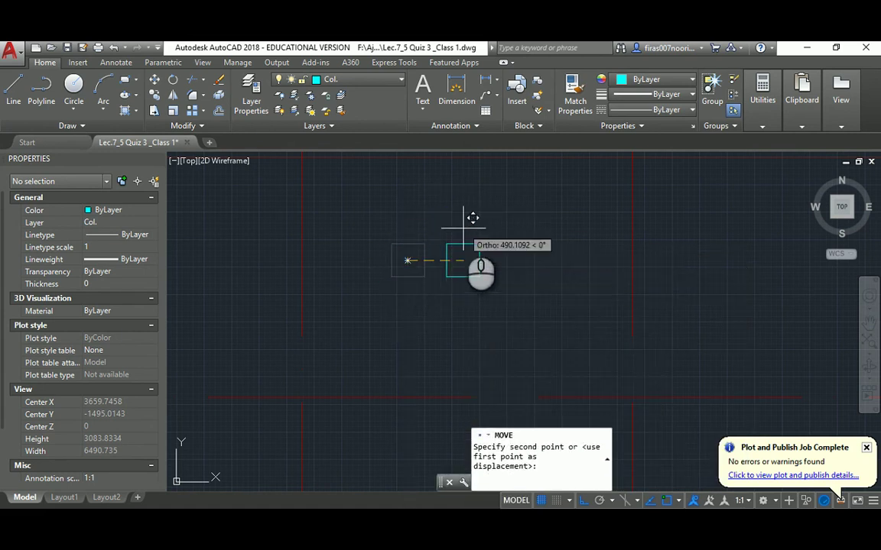
{"action": "middle_click_drag", "start_coordinate": [375, 324], "coordinate": [392, 251]}
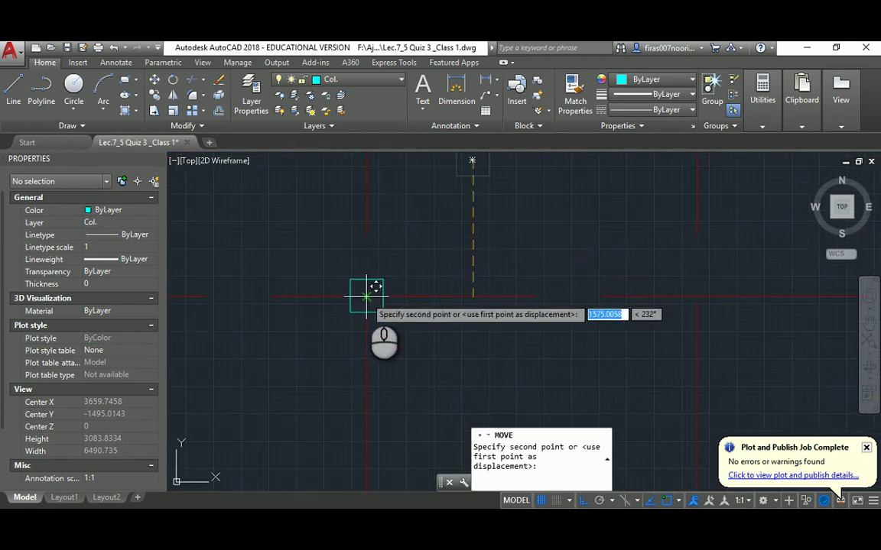
{"action": "key", "text": "Escape"}
{"action": "key", "text": "Escape"}
Copy the column square by its center from the grid corner to the other three vertical grid line intersections along the uppermost horizontal grid line.
{"action": "scroll", "coordinate": [364, 293], "scroll_direction": "down", "scroll_amount": 2}
{"action": "scroll", "coordinate": [370, 292], "scroll_direction": "down", "scroll_amount": 4}
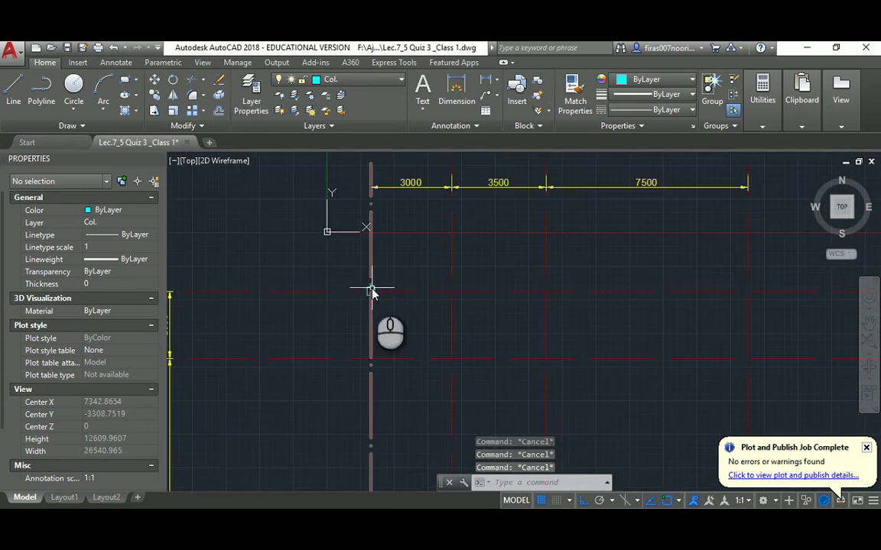
{"action": "type", "text": "co"}
{"action": "key", "text": "Return"}
{"action": "left_click", "coordinate": [349, 272]}
{"action": "left_click", "coordinate": [397, 317]}
{"action": "scroll", "coordinate": [378, 299], "scroll_direction": "up", "scroll_amount": 6}
{"action": "key", "text": "Return"}
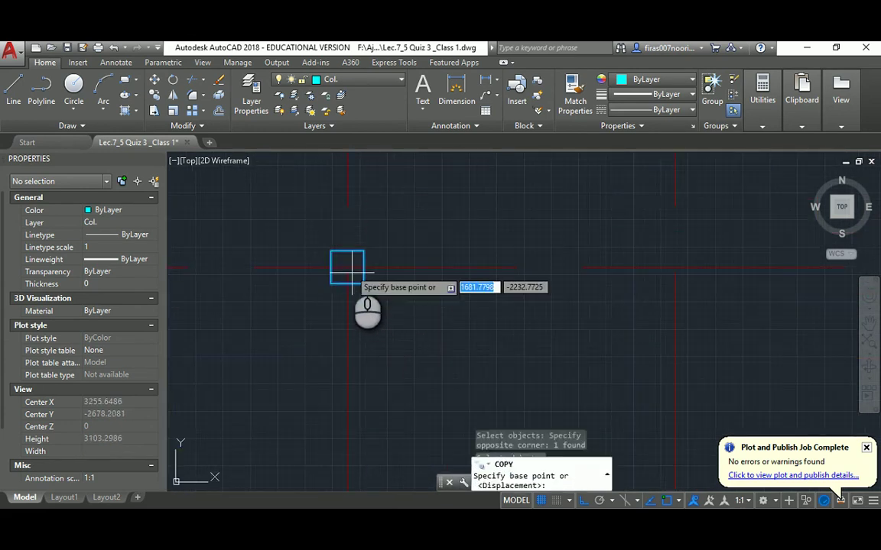
{"action": "left_click", "coordinate": [349, 267]}
{"action": "left_click", "coordinate": [478, 267]}
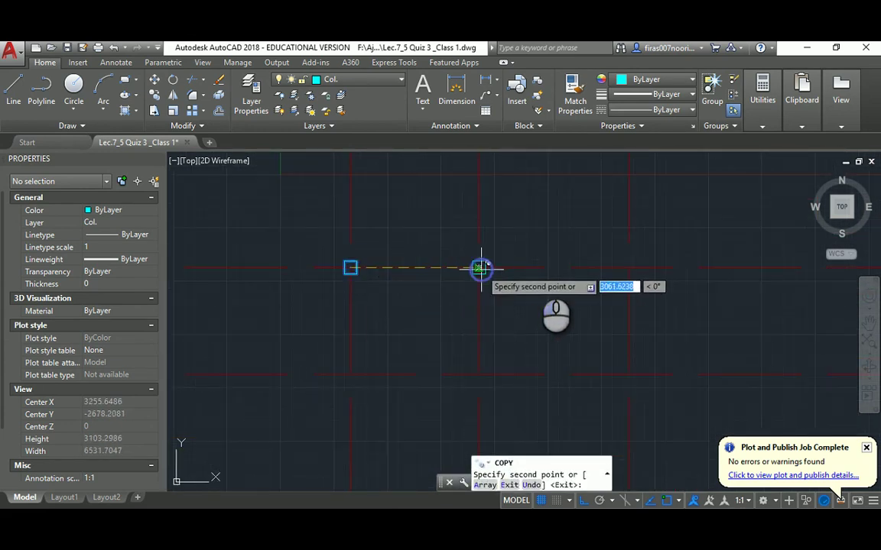
{"action": "left_click", "coordinate": [629, 269]}
{"action": "scroll", "coordinate": [612, 269], "scroll_direction": "down", "scroll_amount": 4}
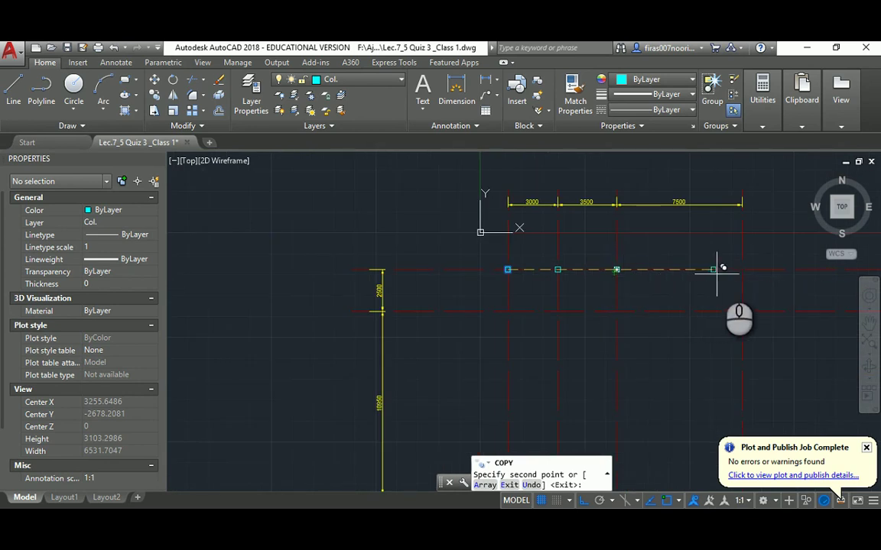
{"action": "left_click", "coordinate": [743, 269]}
{"action": "key", "text": "Escape"}
Copy the row of four columns vertically onto each of the three lower horizontal grid lines, aligned on the grid intersections.
{"action": "scroll", "coordinate": [731, 285], "scroll_direction": "up", "scroll_amount": 5}
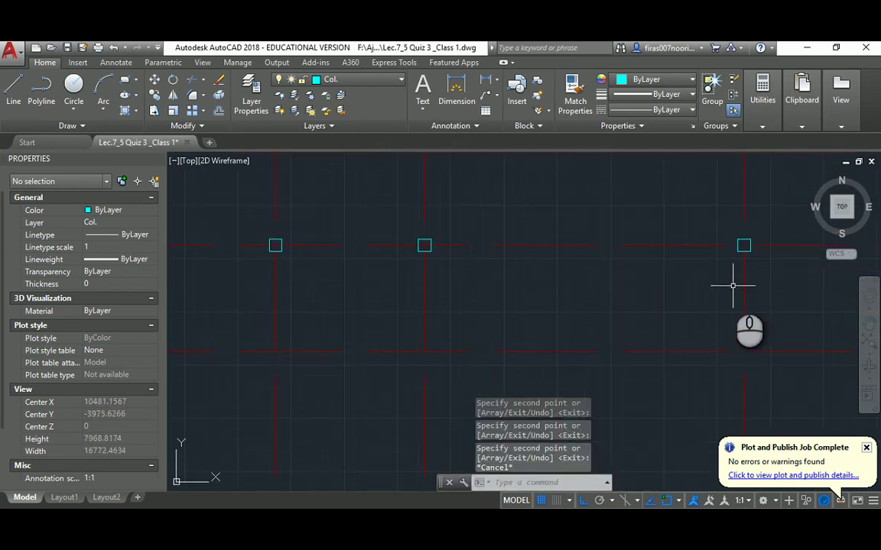
{"action": "scroll", "coordinate": [703, 289], "scroll_direction": "down", "scroll_amount": 3}
{"action": "type", "text": "c"}
{"action": "key", "text": "Return"}
{"action": "left_click", "coordinate": [311, 220]}
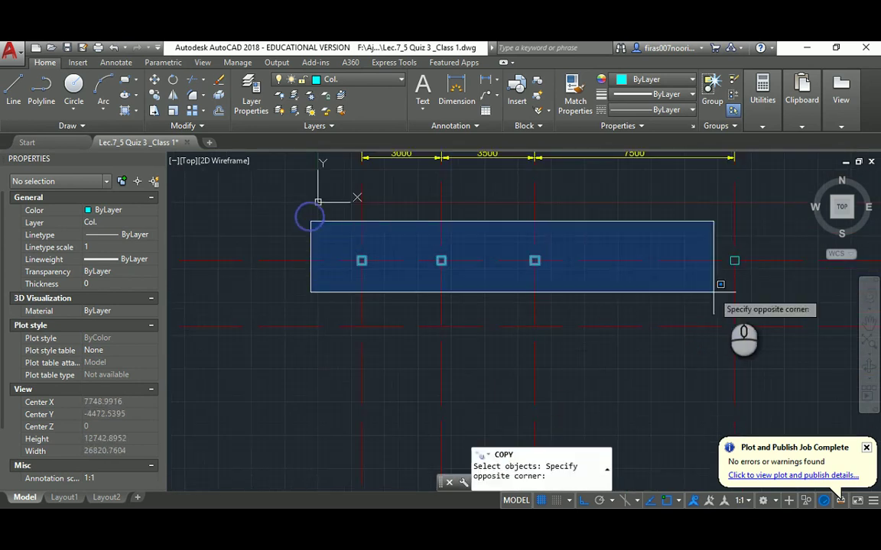
{"action": "left_click", "coordinate": [800, 299]}
{"action": "scroll", "coordinate": [746, 265], "scroll_direction": "up", "scroll_amount": 3}
{"action": "key", "text": "Return"}
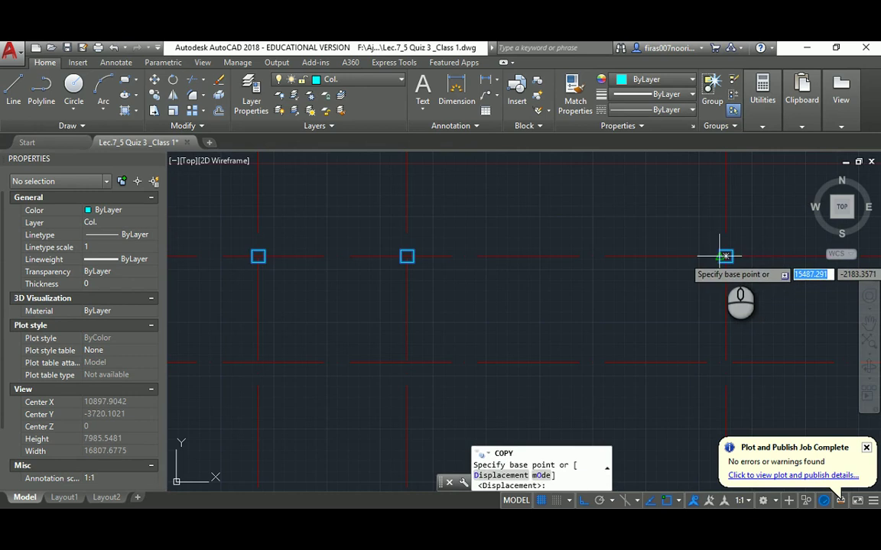
{"action": "left_click", "coordinate": [725, 256]}
{"action": "scroll", "coordinate": [725, 254], "scroll_direction": "down", "scroll_amount": 2}
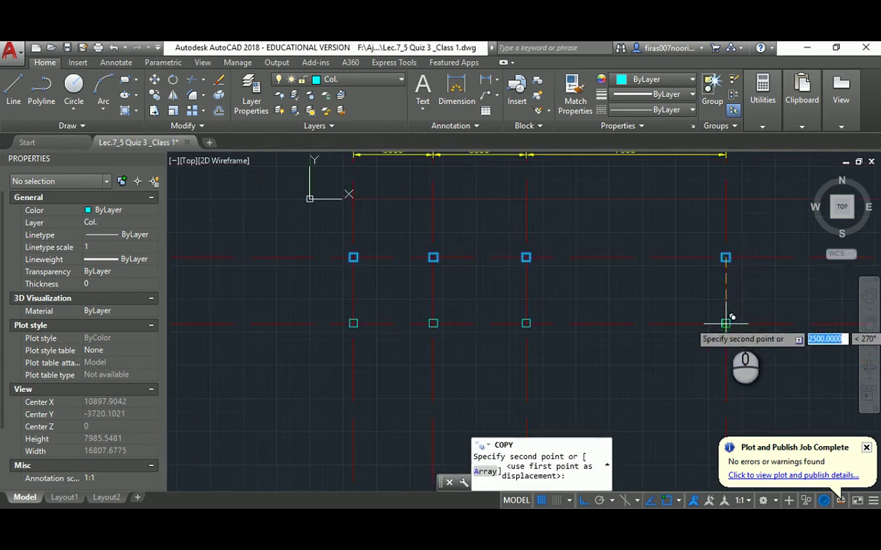
{"action": "middle_click_drag", "start_coordinate": [681, 344], "coordinate": [622, 210]}
{"action": "scroll", "coordinate": [642, 200], "scroll_direction": "down", "scroll_amount": 4}
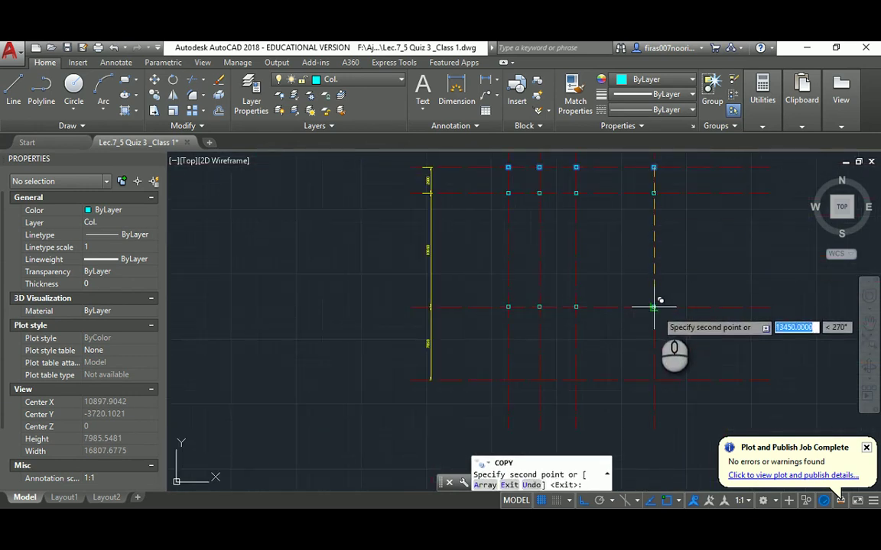
{"action": "scroll", "coordinate": [664, 350], "scroll_direction": "up", "scroll_amount": 4}
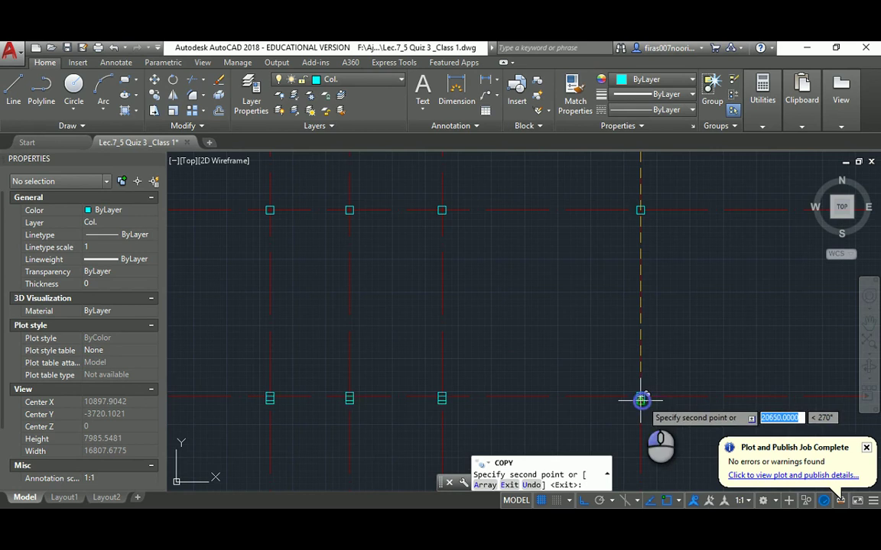
{"action": "key", "text": "Escape"}
{"action": "scroll", "coordinate": [570, 324], "scroll_direction": "down", "scroll_amount": 6}
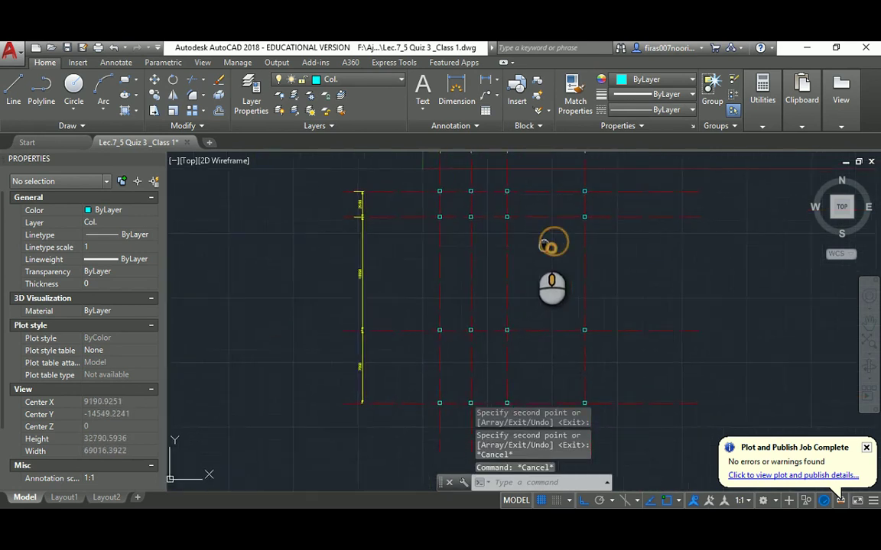
Check the column positions in the PDF plan and, back in AutoCAD, erase the two leftmost columns on the uppermost horizontal grid line.
{"action": "key", "text": "alt+Tab"}
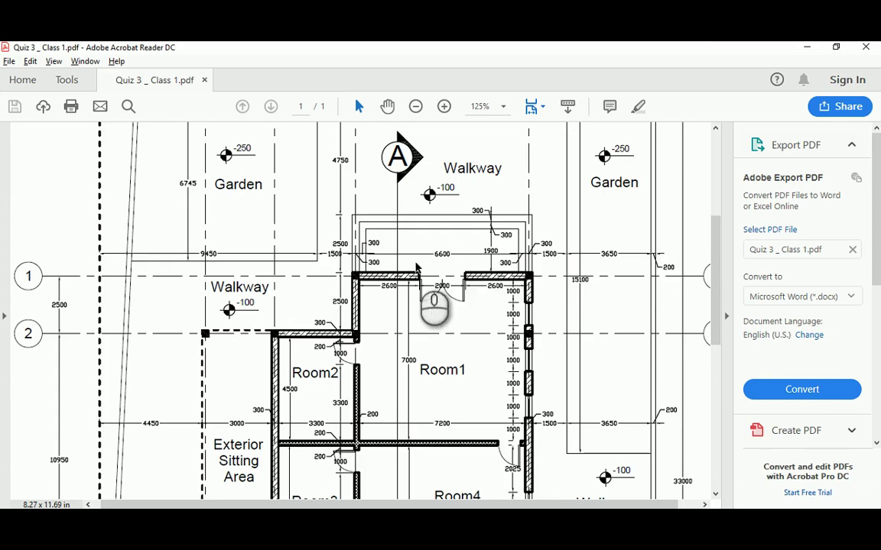
{"action": "scroll", "coordinate": [273, 233], "scroll_direction": "up", "scroll_amount": 5}
{"action": "scroll", "coordinate": [273, 231], "scroll_direction": "down", "scroll_amount": 4}
{"action": "scroll", "coordinate": [273, 231], "scroll_direction": "down", "scroll_amount": 3}
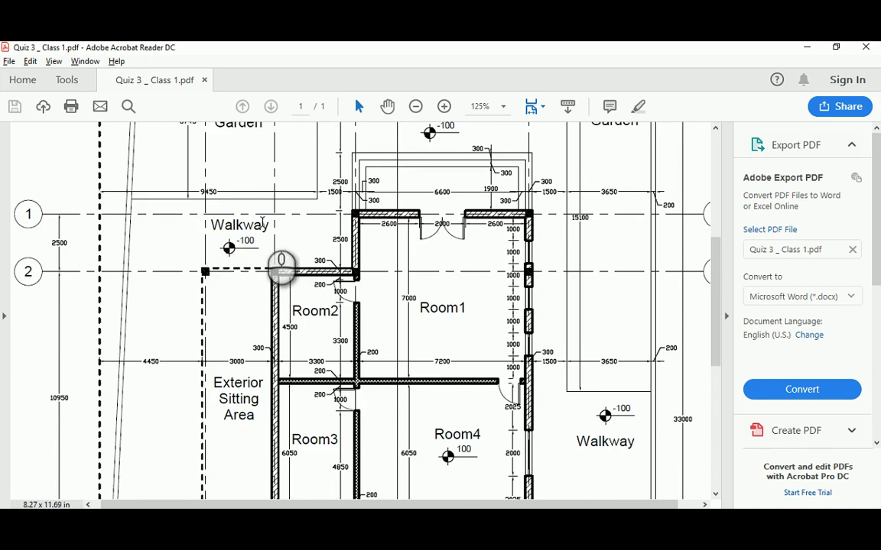
{"action": "key", "text": "alt+Tab"}
{"action": "left_click", "coordinate": [352, 174]}
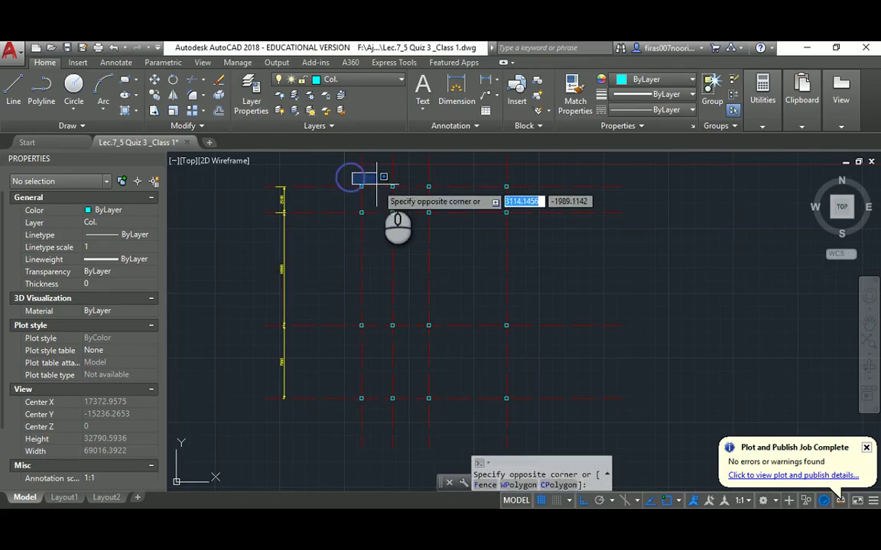
{"action": "left_click", "coordinate": [396, 193]}
{"action": "key", "text": "Delete"}
Check the lower rows in the PDF plan and, back in AutoCAD, erase the leftmost column on the lowest horizontal grid line.
{"action": "key", "text": "alt+Tab"}
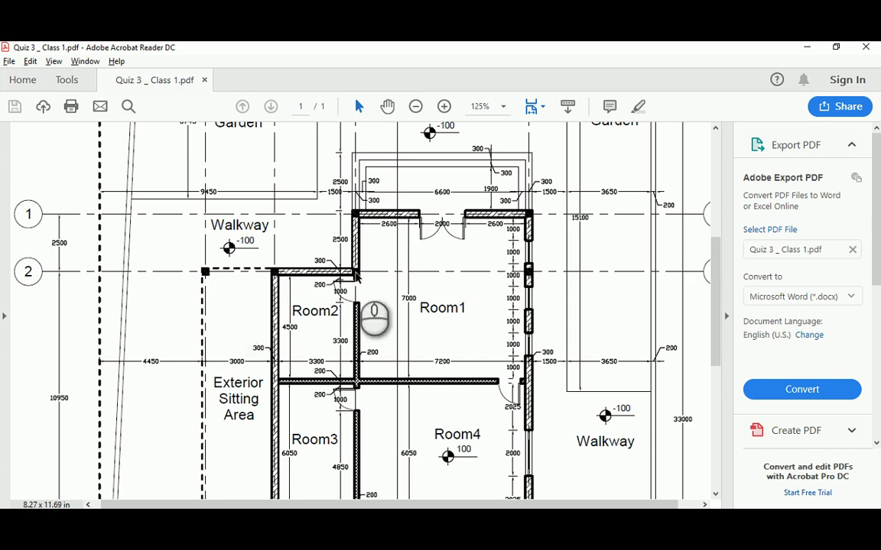
{"action": "scroll", "coordinate": [355, 275], "scroll_direction": "down", "scroll_amount": 1}
{"action": "scroll", "coordinate": [355, 276], "scroll_direction": "down", "scroll_amount": 1}
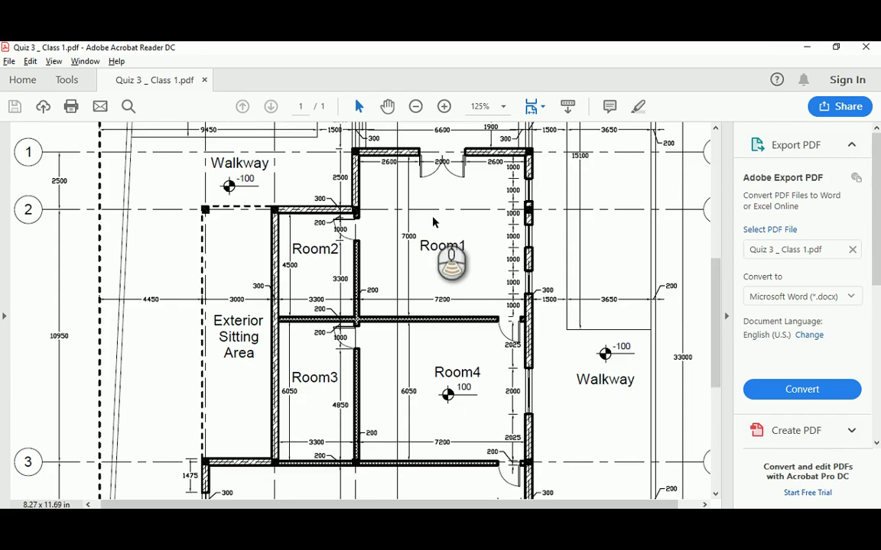
{"action": "scroll", "coordinate": [433, 222], "scroll_direction": "down", "scroll_amount": 2}
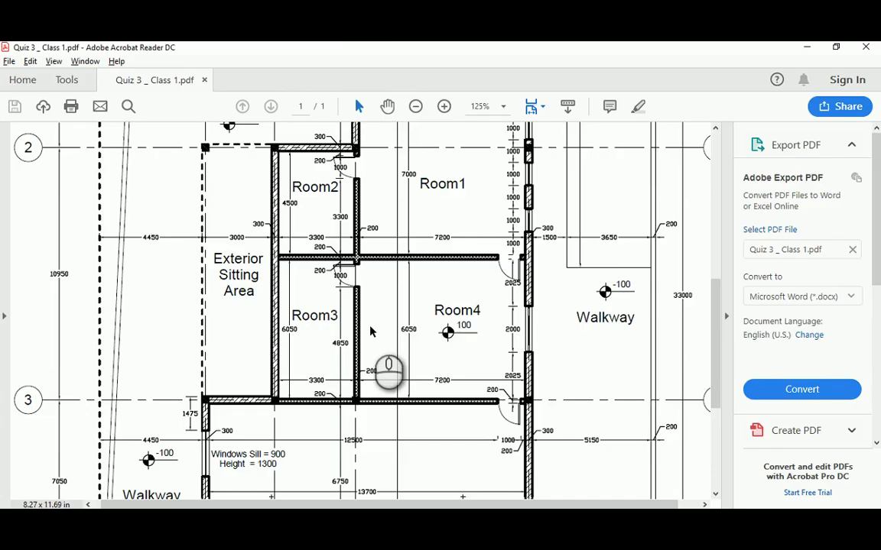
{"action": "scroll", "coordinate": [371, 331], "scroll_direction": "down", "scroll_amount": 4}
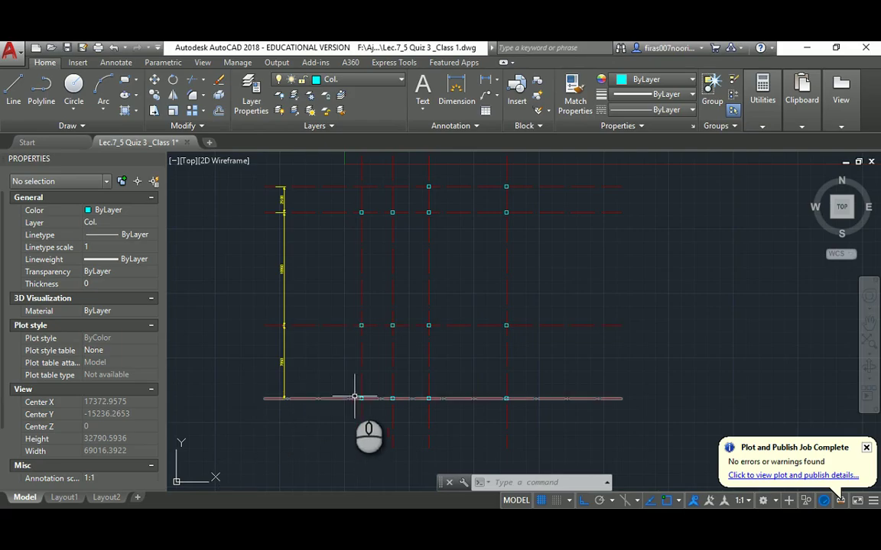
{"action": "left_click", "coordinate": [354, 391]}
{"action": "left_click", "coordinate": [377, 413]}
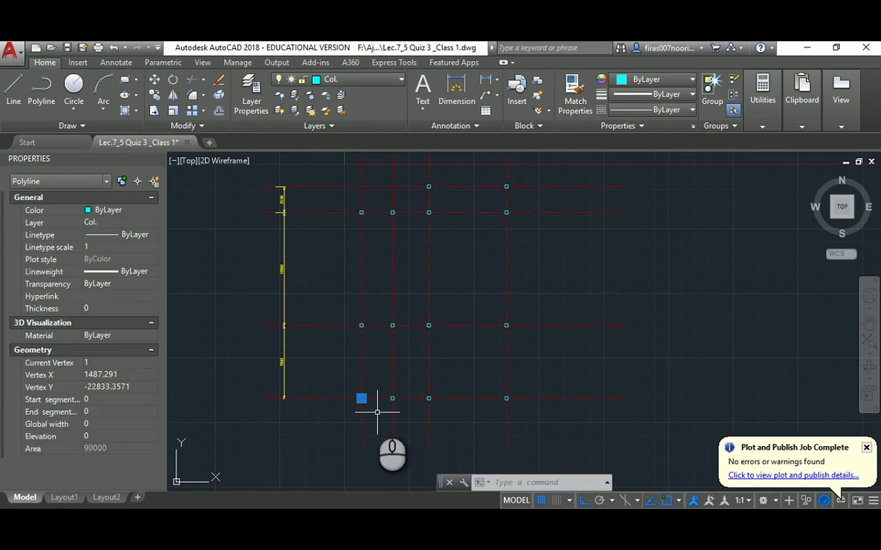
{"action": "key", "text": "Escape"}
Recheck grid line 4 in the PDF plan and, back in AutoCAD, erase the rightmost column on the lowest horizontal grid line.
{"action": "key", "text": "alt+Tab"}
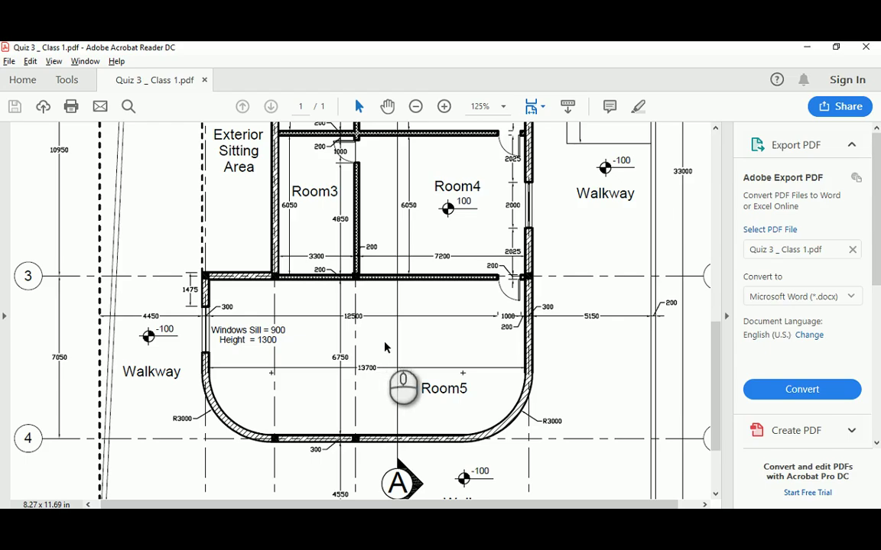
{"action": "key", "text": "alt+Tab"}
{"action": "left_click", "coordinate": [493, 389]}
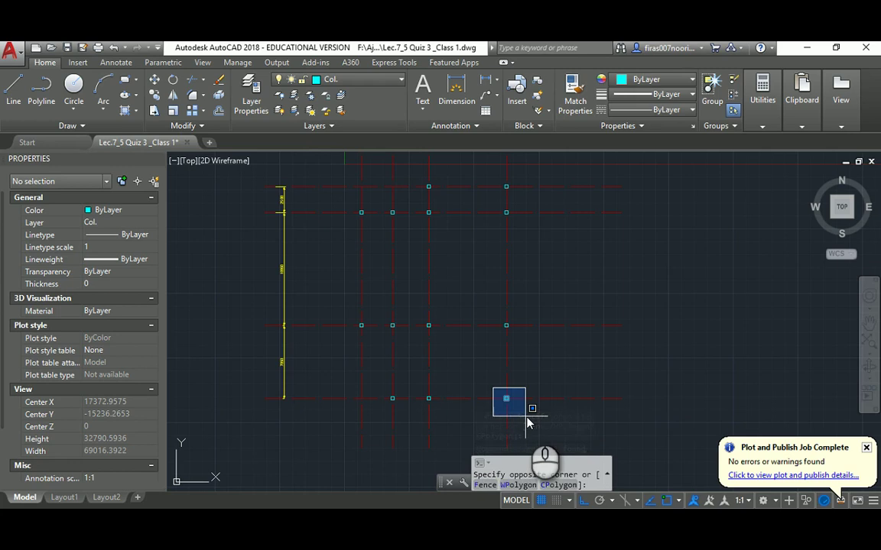
{"action": "left_click", "coordinate": [526, 421]}
{"action": "key", "text": "Delete"}
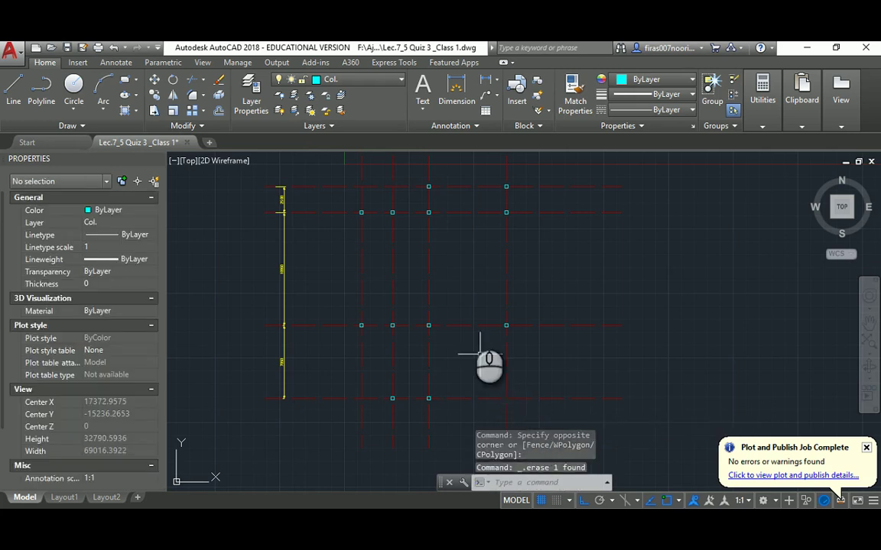
Compare the remaining columns with the PDF plan and examine its walls, dimensions and required layer list.
{"action": "mouse_move", "coordinate": [479, 353]}
{"action": "middle_mouse_down"}
{"action": "mouse_move", "coordinate": [463, 286]}
{"action": "mouse_move", "coordinate": [428, 304]}
{"action": "middle_mouse_up"}
{"action": "key", "text": "alt+Tab"}
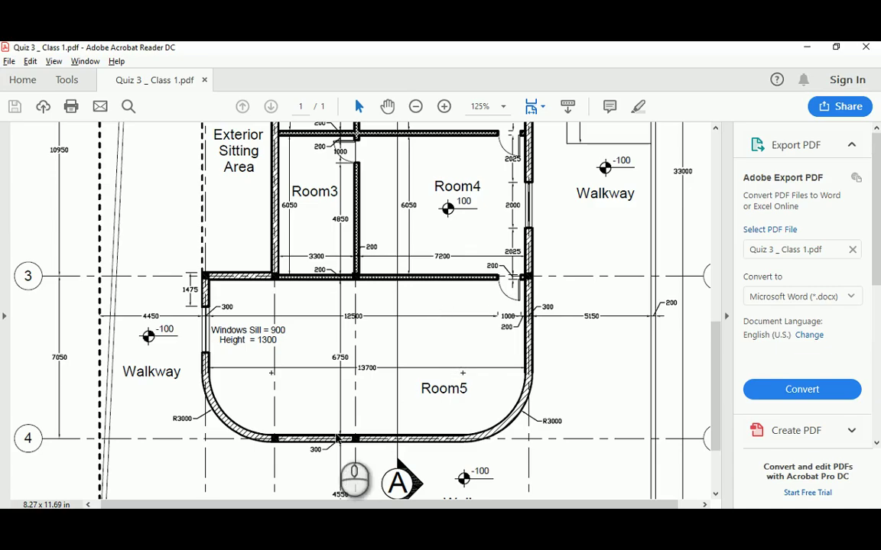
{"action": "key", "text": "alt+Tab"}
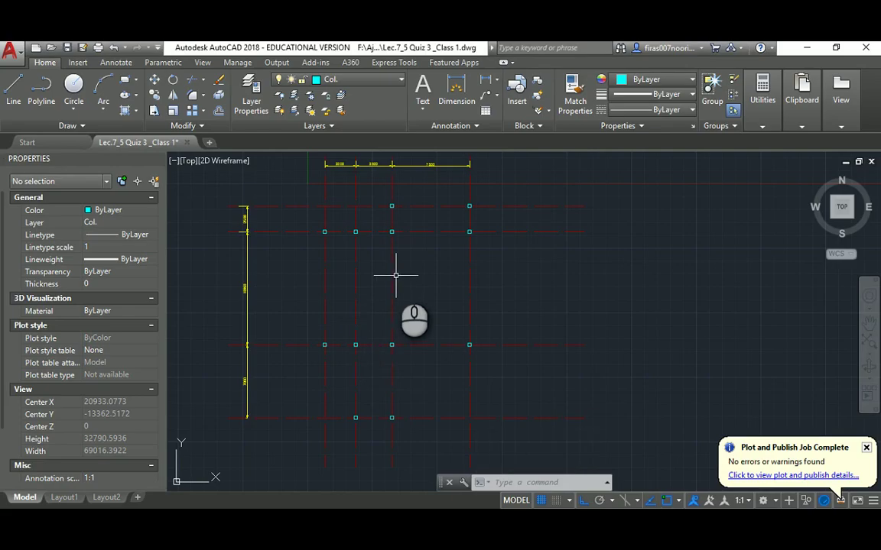
{"action": "middle_click_drag", "start_coordinate": [377, 278], "coordinate": [392, 302]}
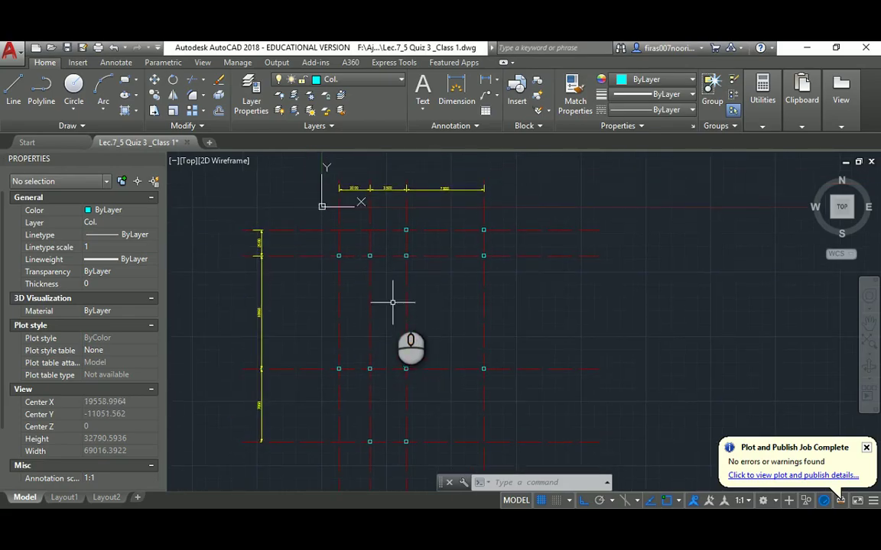
{"action": "scroll", "coordinate": [405, 270], "scroll_direction": "up", "scroll_amount": 4}
{"action": "scroll", "coordinate": [405, 271], "scroll_direction": "down", "scroll_amount": 4}
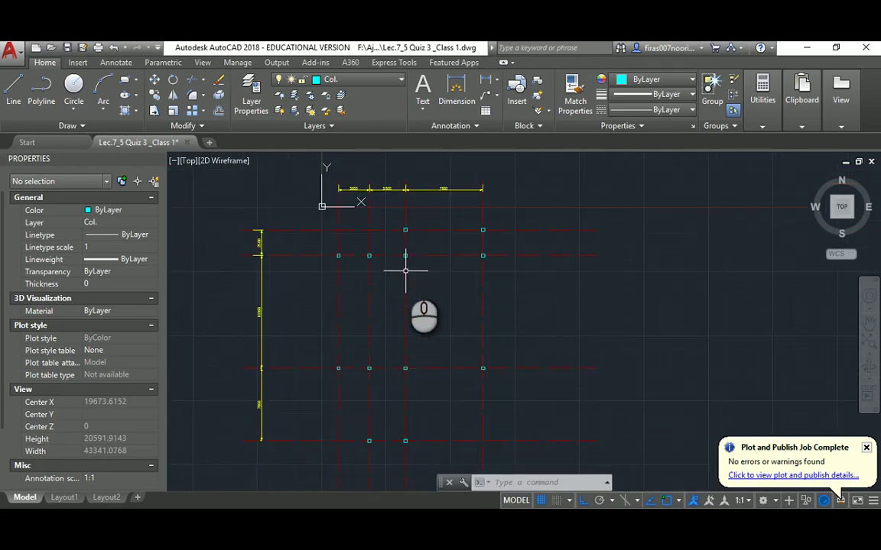
{"action": "key", "text": "alt+Tab"}
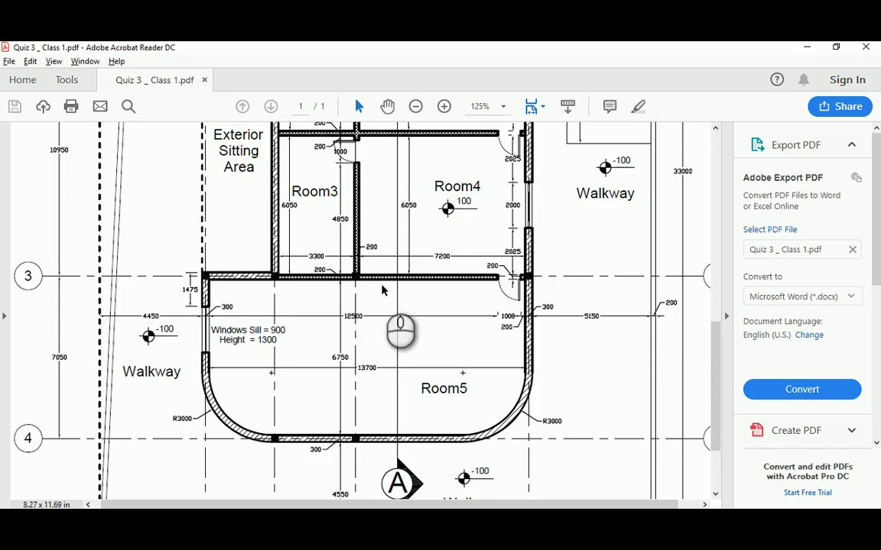
{"action": "scroll", "coordinate": [344, 260], "scroll_direction": "up", "scroll_amount": 6}
{"action": "scroll", "coordinate": [332, 230], "scroll_direction": "up", "scroll_amount": 3}
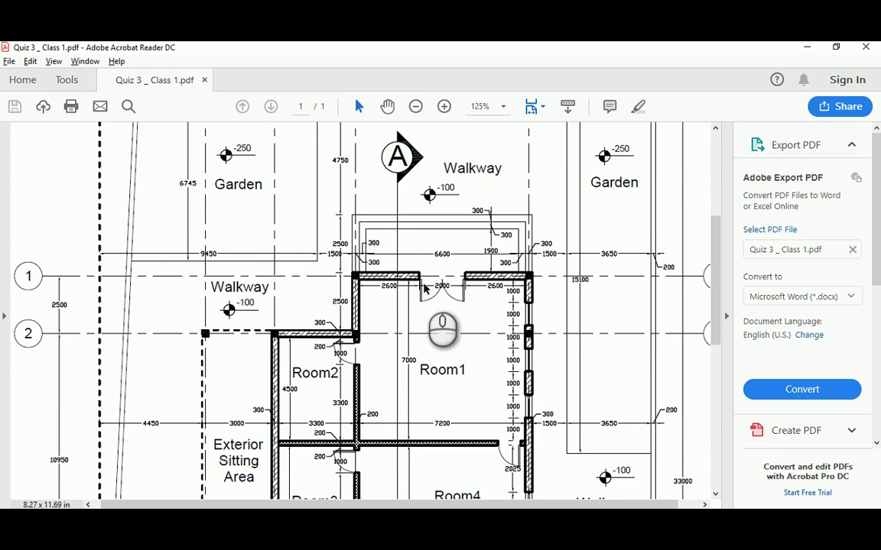
{"action": "scroll", "coordinate": [424, 287], "scroll_direction": "down", "scroll_amount": 2}
{"action": "scroll", "coordinate": [424, 281], "scroll_direction": "up", "scroll_amount": 7}
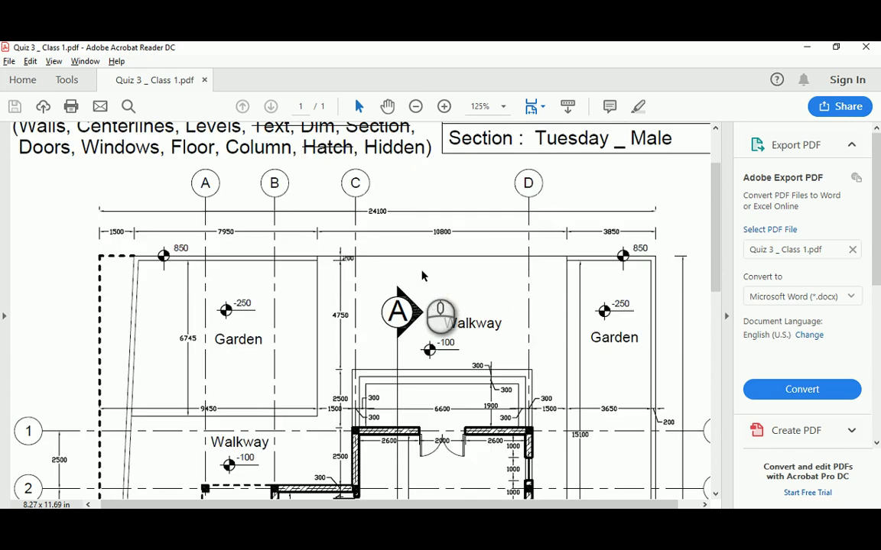
{"action": "scroll", "coordinate": [423, 276], "scroll_direction": "down", "scroll_amount": 5}
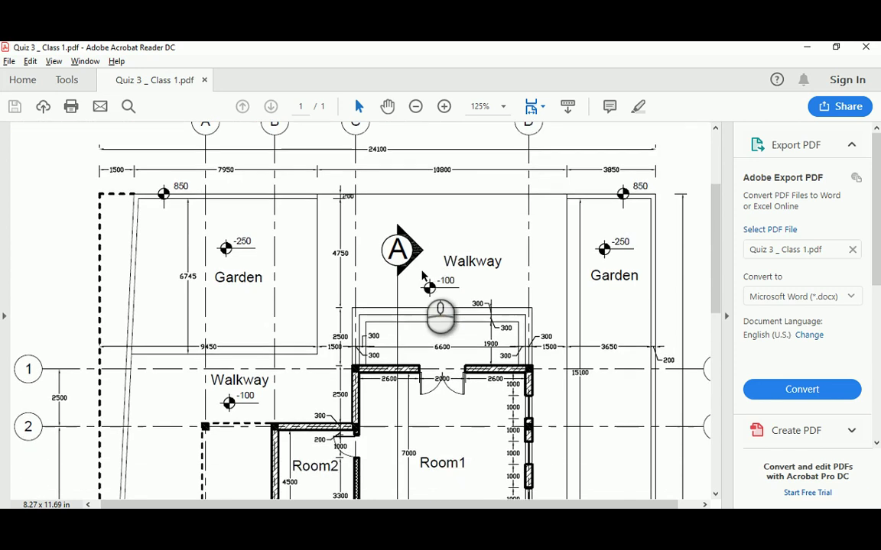
Switch to AutoCAD, create a new layer named Walls and make it the current layer.
{"action": "key", "text": "alt+Tab"}
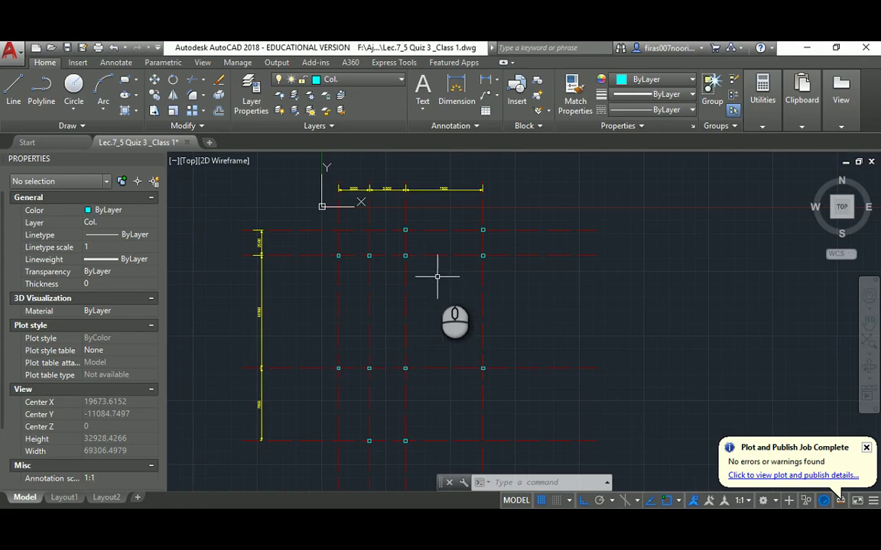
{"action": "type", "text": "LA"}
{"action": "key", "text": "Return"}
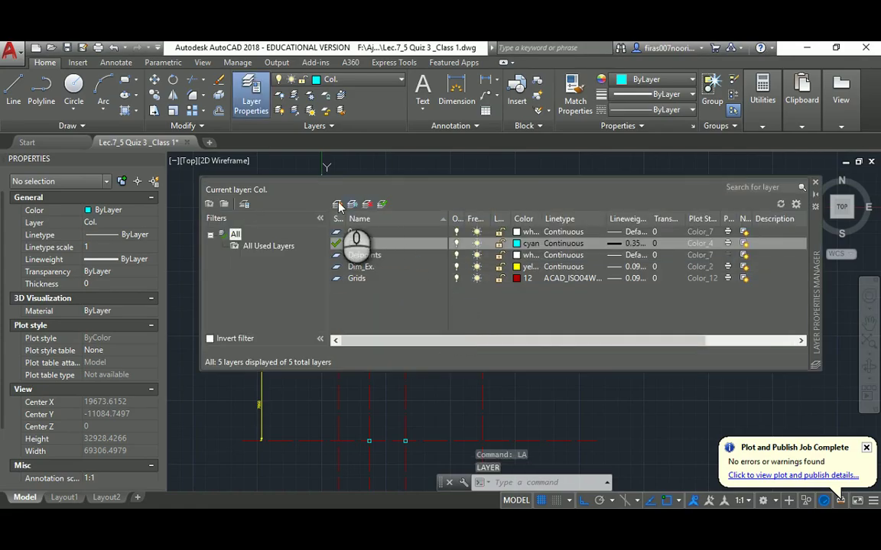
{"action": "key", "text": "alt+n"}
{"action": "type", "text": "Walls"}
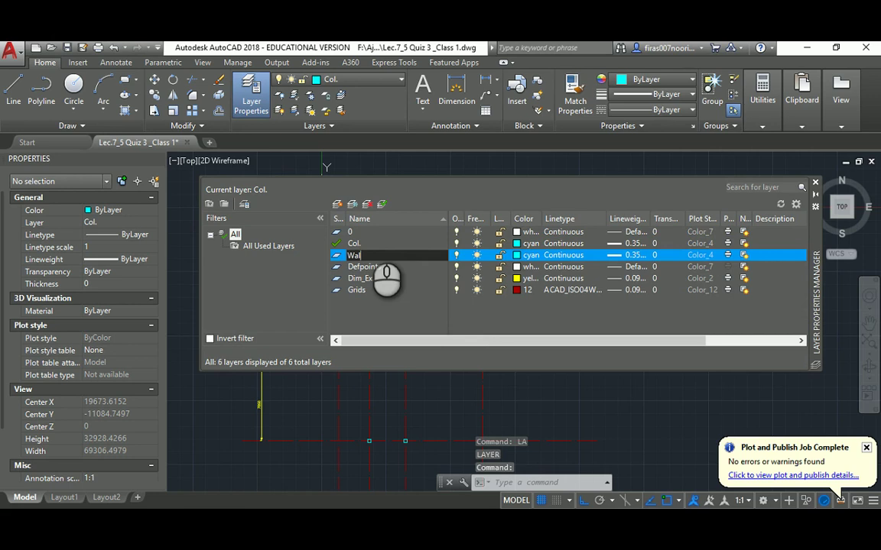
{"action": "left_click", "coordinate": [381, 308]}
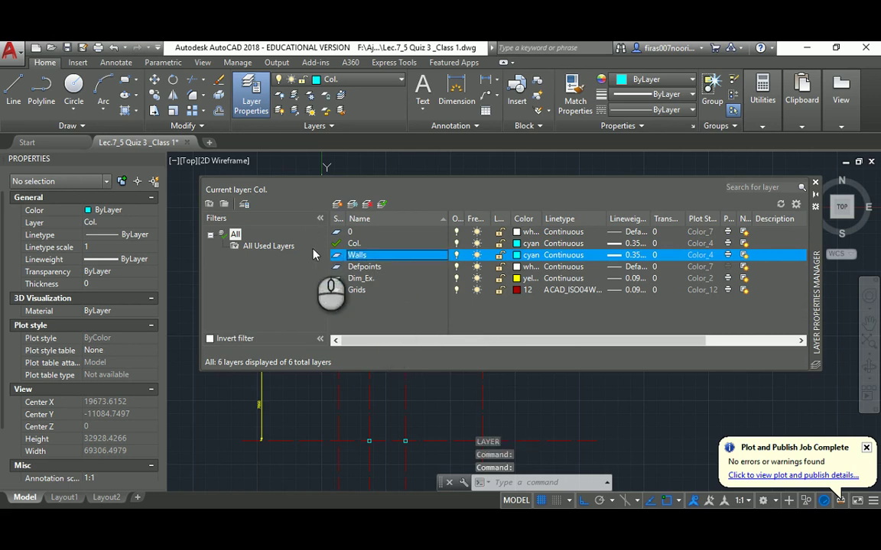
{"action": "double_click", "coordinate": [337, 257]}
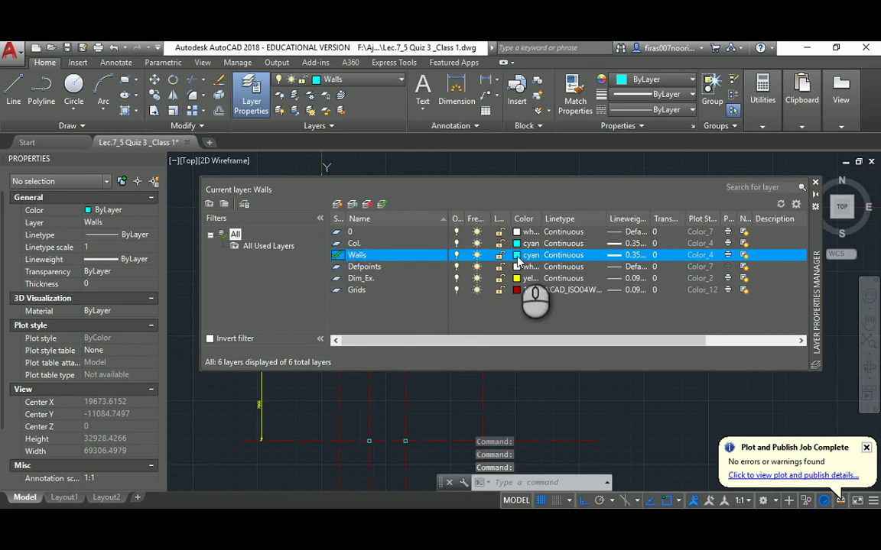
Set the Walls layer's color to red.
{"action": "left_click", "coordinate": [517, 255]}
{"action": "left_click", "coordinate": [339, 309]}
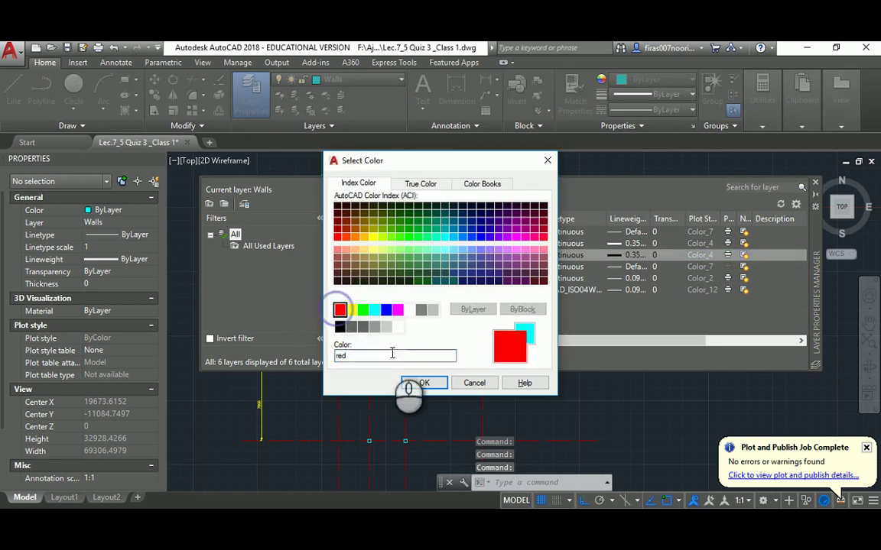
{"action": "left_click", "coordinate": [418, 382]}
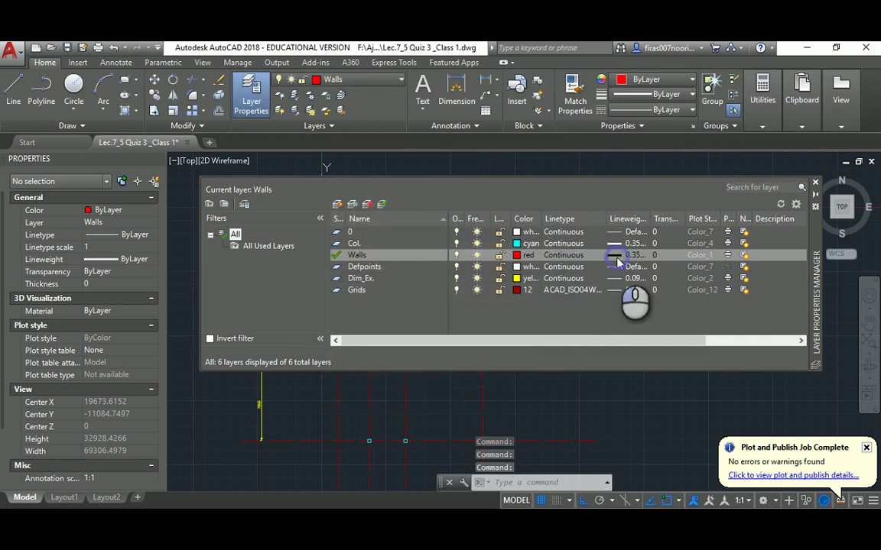
Give the Walls layer a 0.30 mm lineweight and a green color, and close the layer manager.
{"action": "left_click", "coordinate": [617, 262]}
{"action": "left_click", "coordinate": [396, 299]}
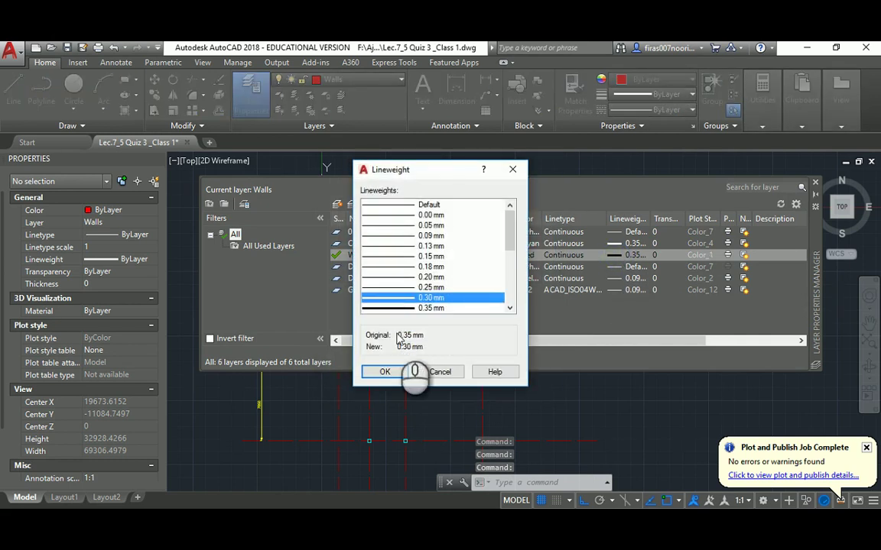
{"action": "left_click", "coordinate": [384, 371]}
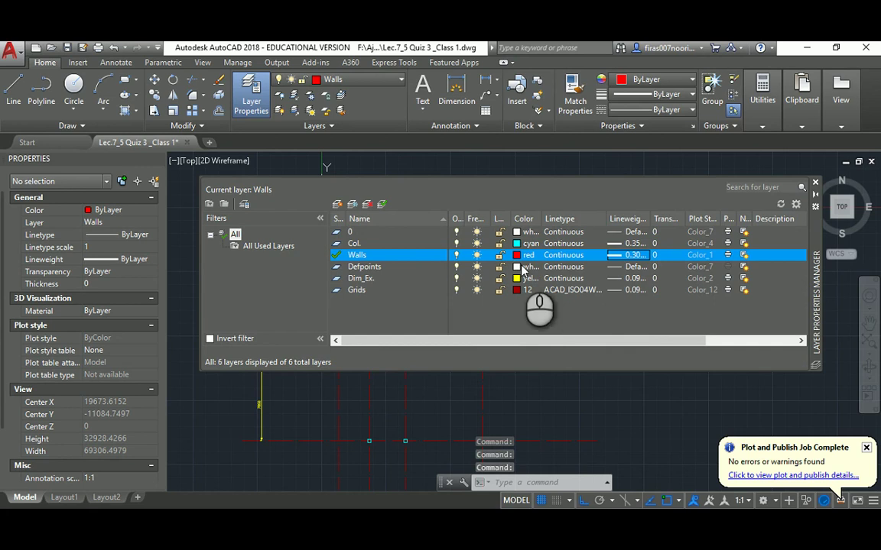
{"action": "left_click", "coordinate": [527, 254]}
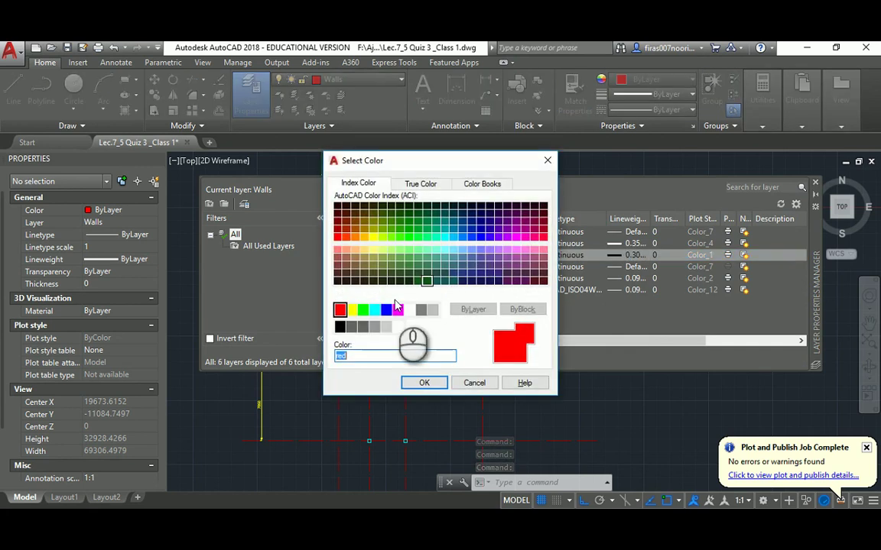
{"action": "left_click", "coordinate": [363, 309]}
{"action": "left_click", "coordinate": [425, 382]}
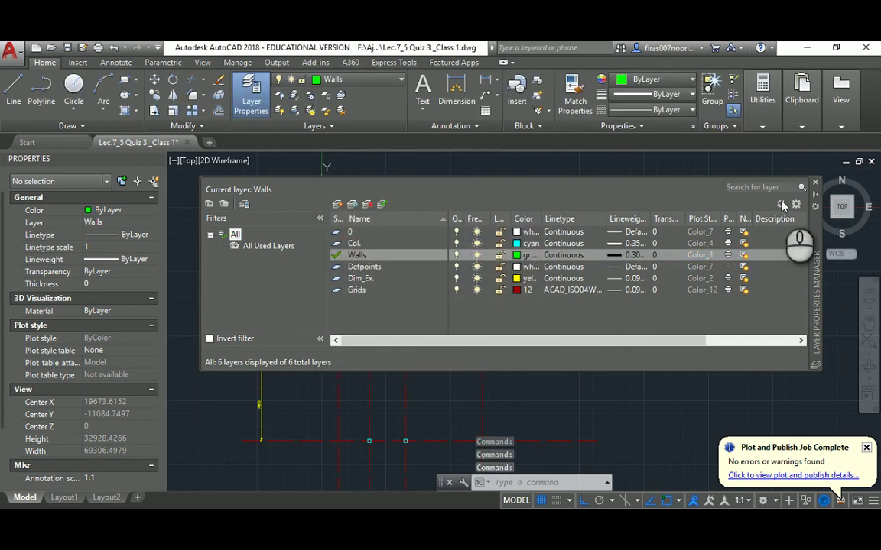
{"action": "left_click", "coordinate": [816, 187]}
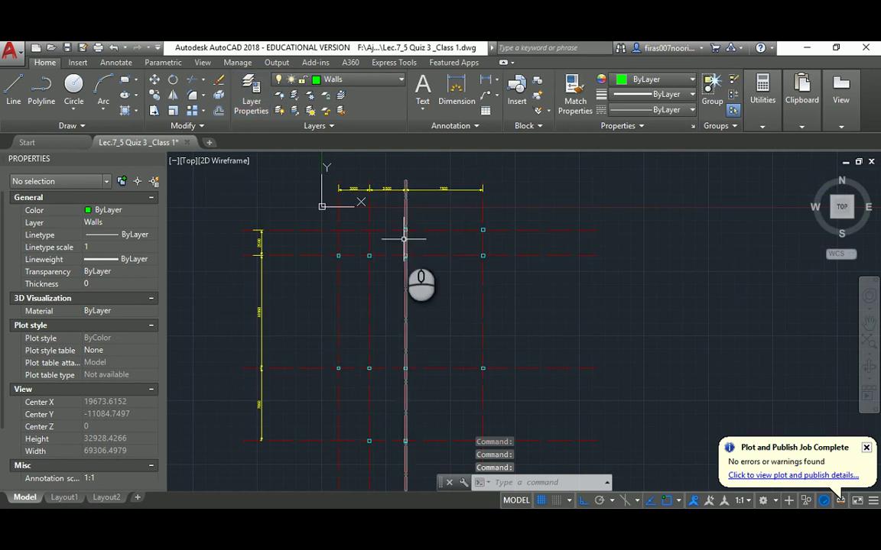
Examine the walls and their thicknesses in the PDF plan from grid line 1 down to grid line 4.
{"action": "middle_click_drag", "start_coordinate": [403, 236], "coordinate": [400, 260]}
{"action": "key", "text": "alt+Tab"}
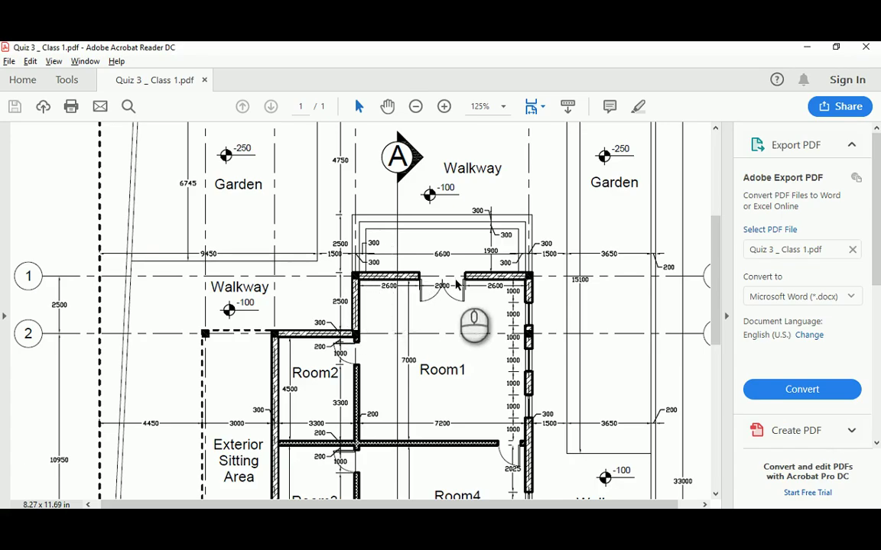
{"action": "scroll", "coordinate": [478, 287], "scroll_direction": "down", "scroll_amount": 3}
{"action": "scroll", "coordinate": [484, 272], "scroll_direction": "down", "scroll_amount": 1}
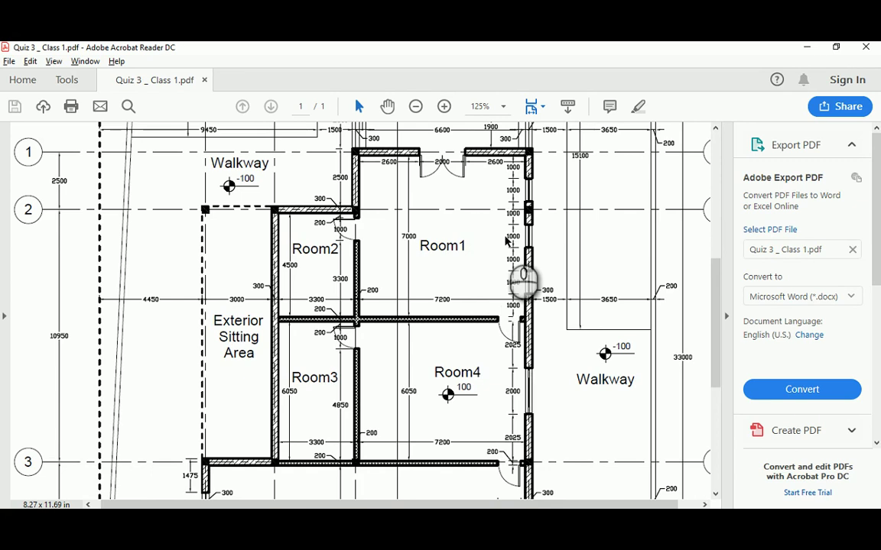
{"action": "scroll", "coordinate": [506, 243], "scroll_direction": "down", "scroll_amount": 6}
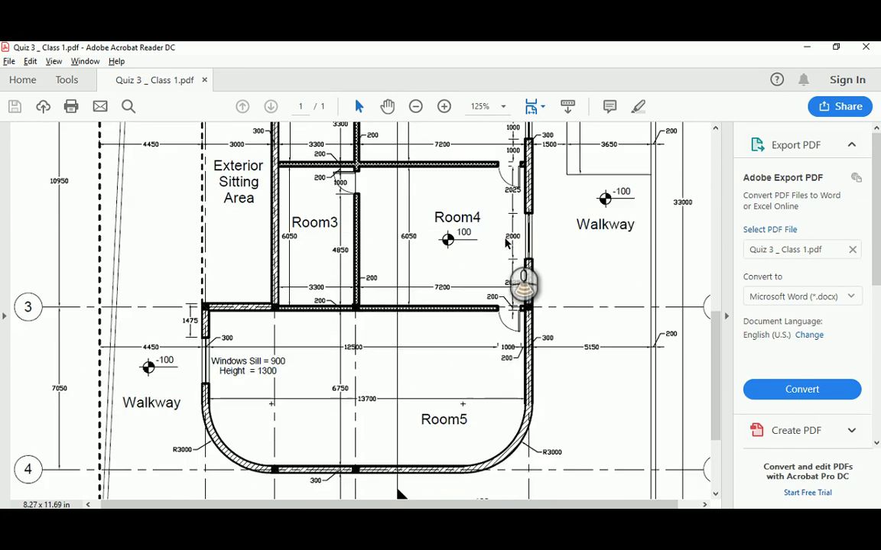
Switch to AutoCAD and offset the rightmost vertical grid line by 150 to both sides.
{"action": "key", "text": "alt+Tab"}
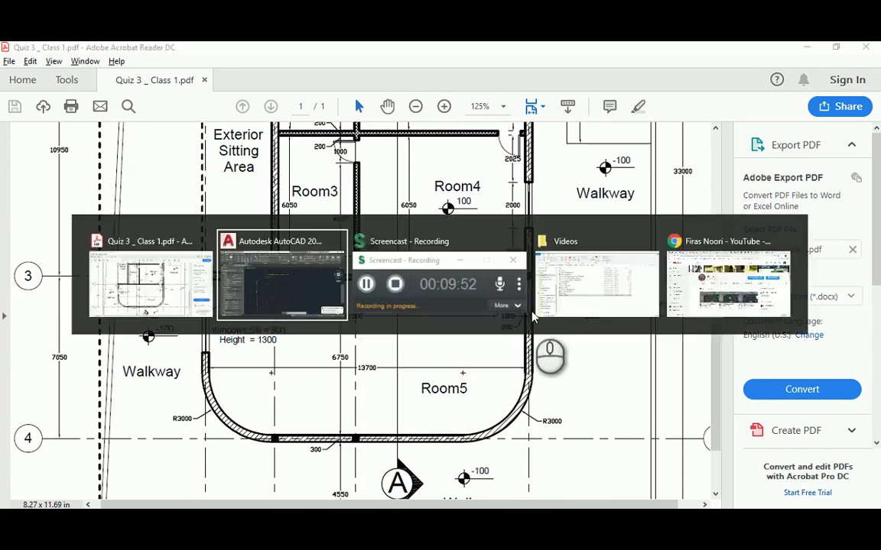
{"action": "type", "text": "o"}
{"action": "key", "text": "Return"}
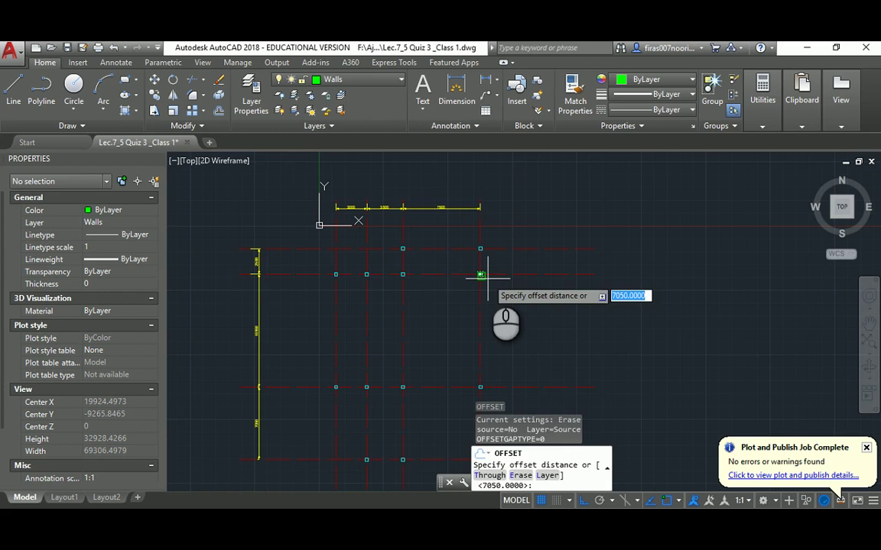
{"action": "type", "text": "150"}
{"action": "key", "text": "Return"}
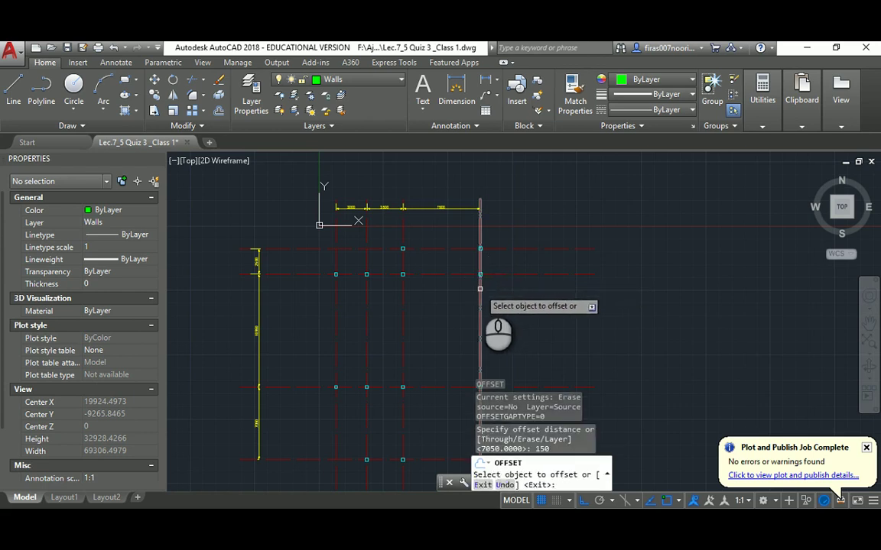
{"action": "left_click", "coordinate": [480, 294]}
{"action": "left_click", "coordinate": [504, 294]}
{"action": "scroll", "coordinate": [497, 302], "scroll_direction": "up", "scroll_amount": 8}
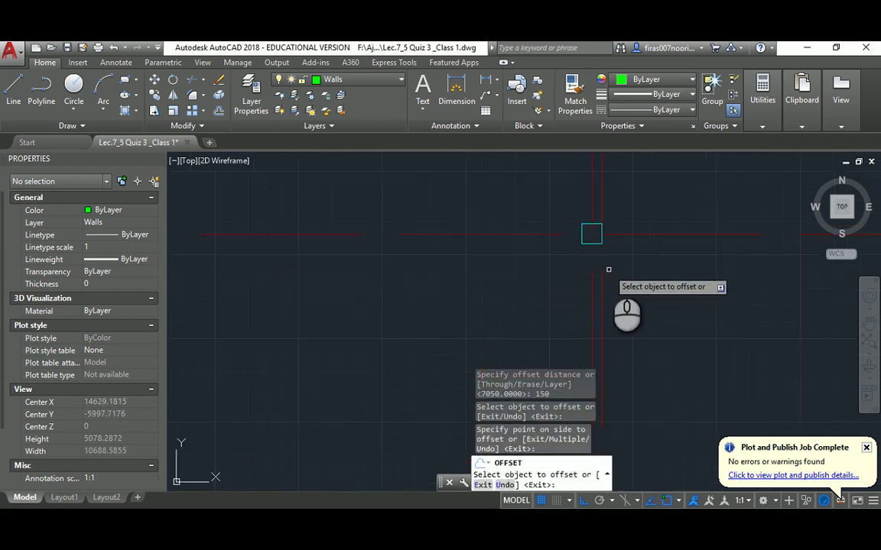
{"action": "scroll", "coordinate": [589, 272], "scroll_direction": "down", "scroll_amount": 6}
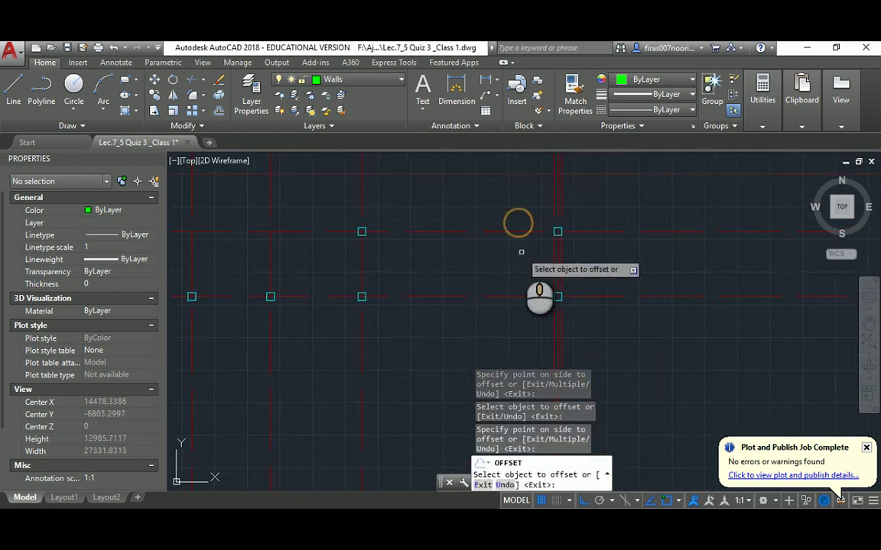
Offset the two upper horizontal grid lines and the third vertical grid line from the left by 150 to both sides.
{"action": "scroll", "coordinate": [477, 245], "scroll_direction": "up", "scroll_amount": 2}
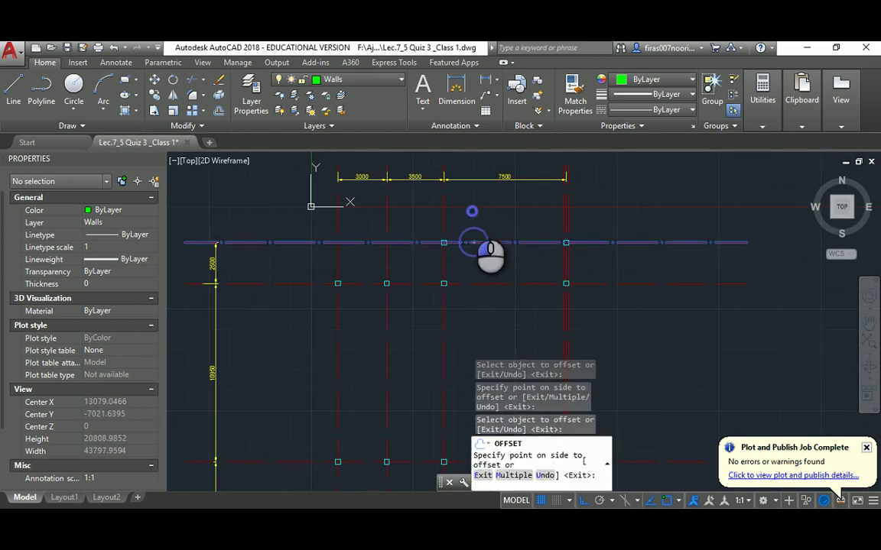
{"action": "scroll", "coordinate": [457, 237], "scroll_direction": "up", "scroll_amount": 4}
{"action": "left_click", "coordinate": [448, 245]}
{"action": "left_click", "coordinate": [428, 289]}
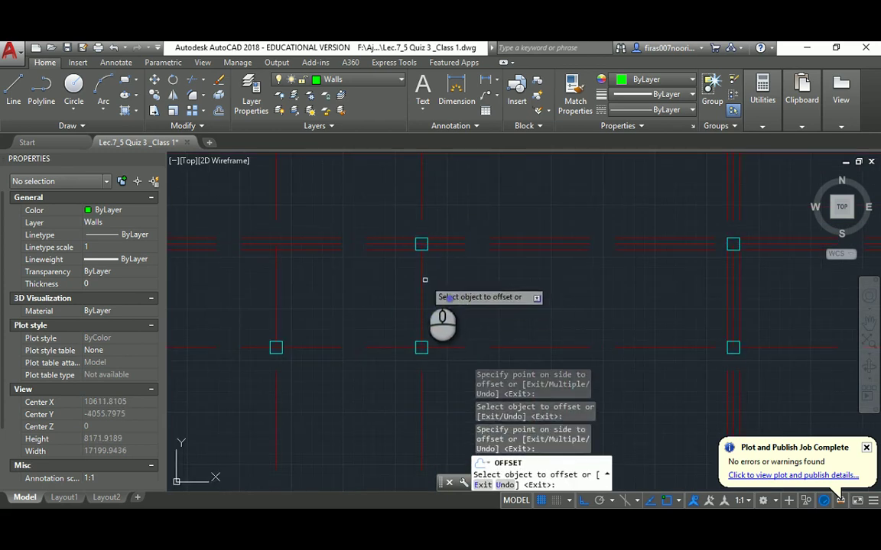
{"action": "left_click", "coordinate": [423, 279]}
{"action": "left_click", "coordinate": [442, 279]}
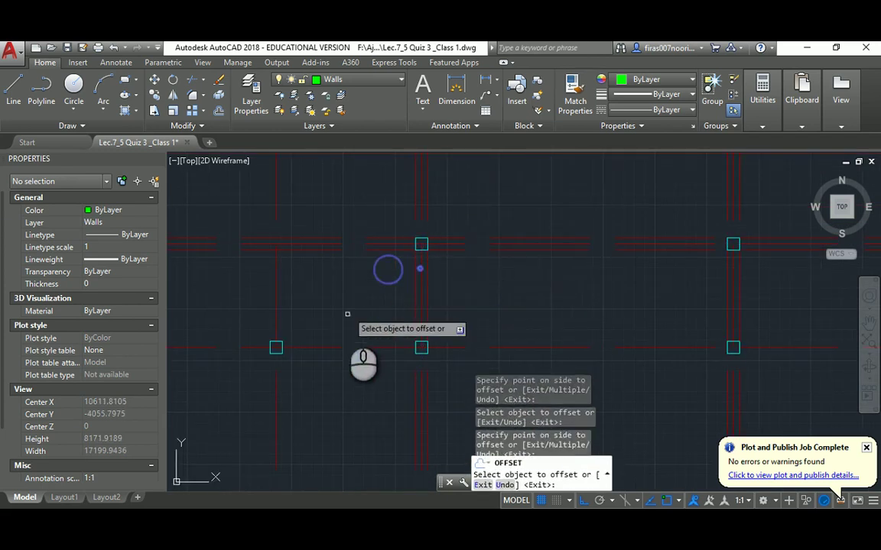
{"action": "left_click", "coordinate": [320, 350]}
{"action": "left_click", "coordinate": [320, 312]}
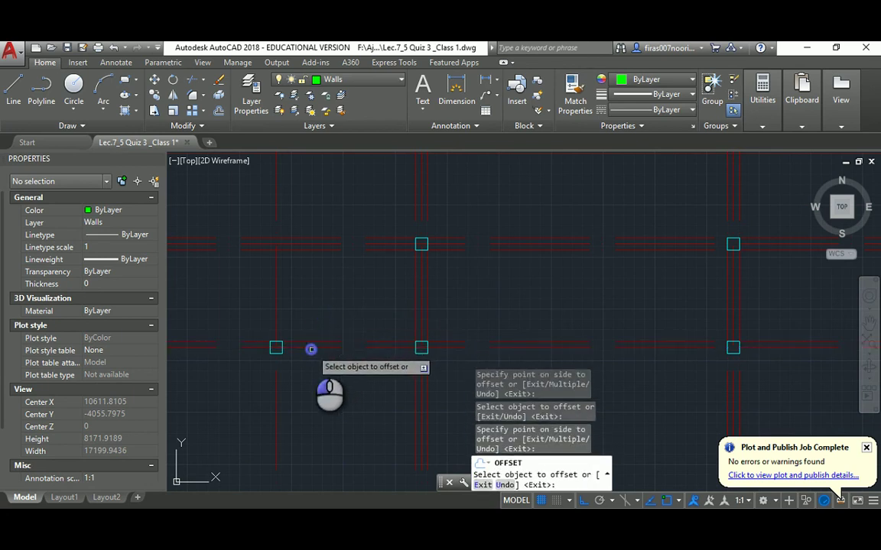
{"action": "scroll", "coordinate": [308, 358], "scroll_direction": "down", "scroll_amount": 5}
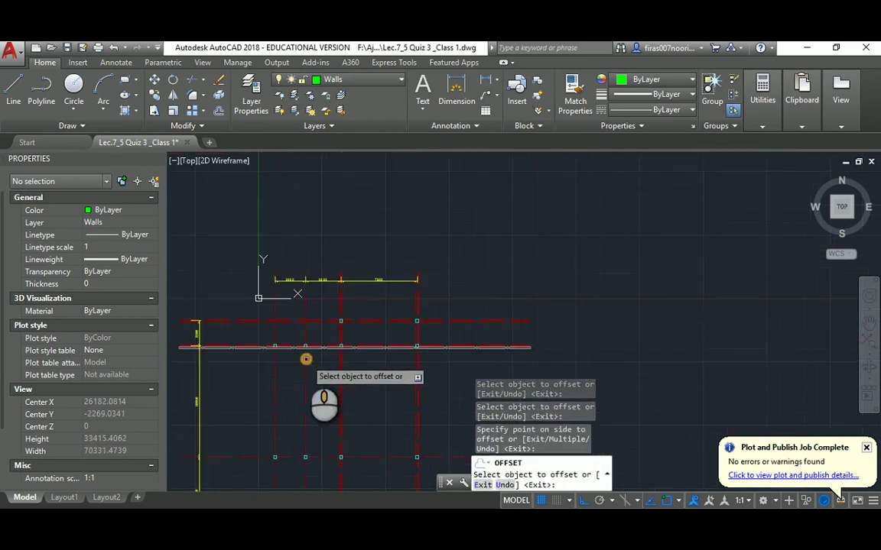
Recheck the walls around Room2 and Room3 in the PDF plan and, back in AutoCAD, offset the two leftmost vertical grid lines 150 to both sides.
{"action": "key", "text": "alt+Tab"}
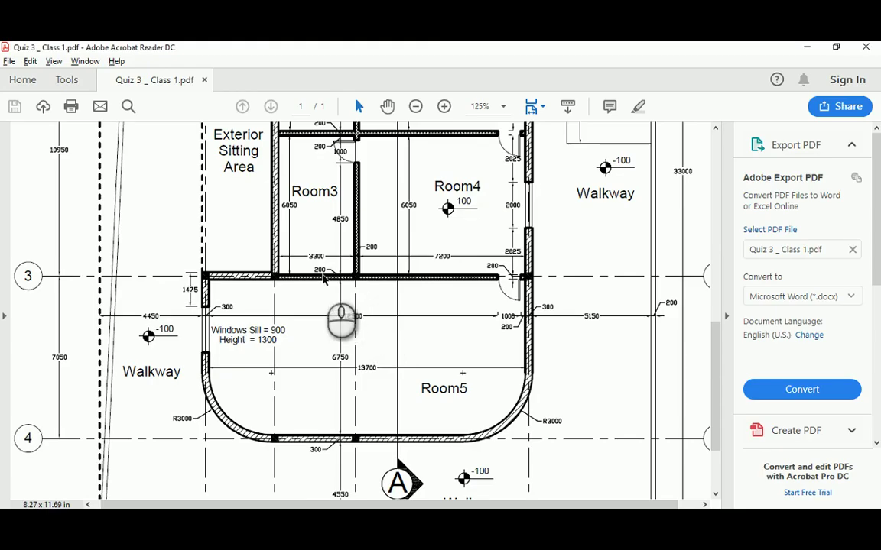
{"action": "scroll", "coordinate": [352, 298], "scroll_direction": "up", "scroll_amount": 5}
{"action": "scroll", "coordinate": [329, 279], "scroll_direction": "down", "scroll_amount": 3}
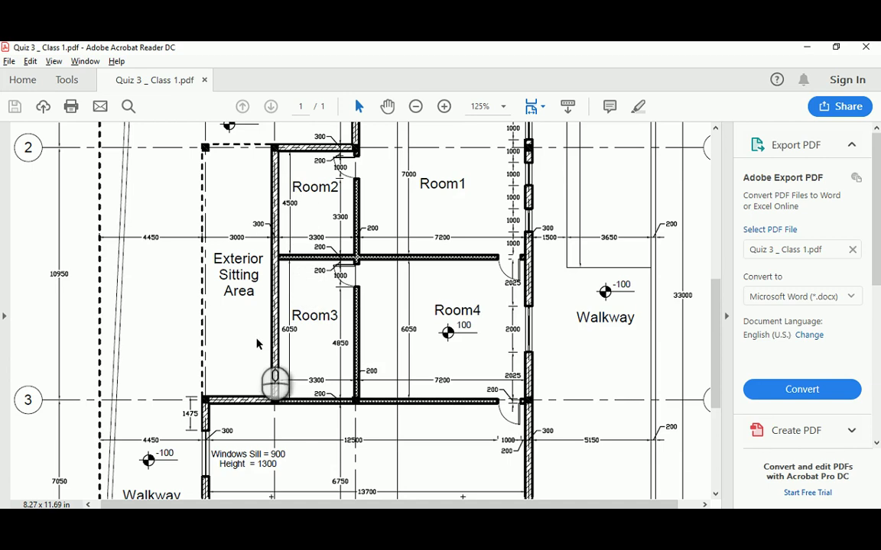
{"action": "key", "text": "alt+Tab"}
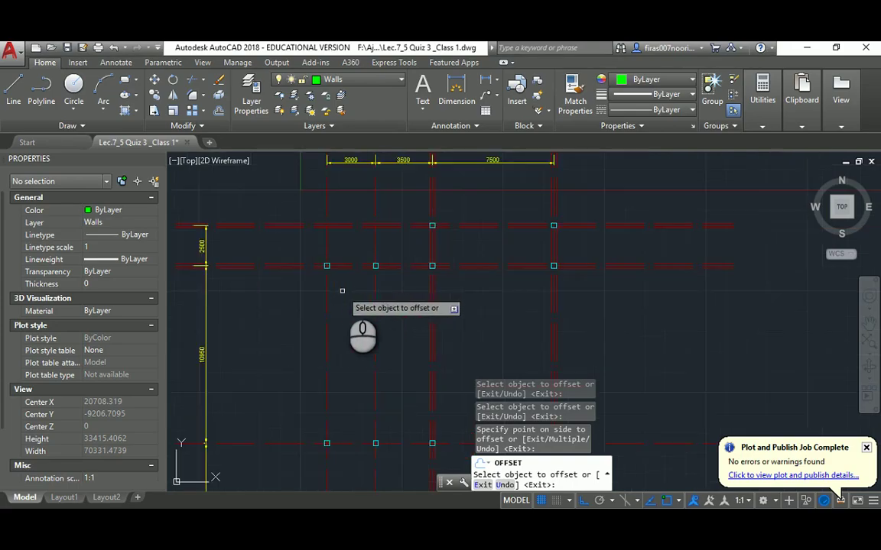
{"action": "left_click", "coordinate": [374, 280]}
{"action": "scroll", "coordinate": [378, 282], "scroll_direction": "up", "scroll_amount": 3}
{"action": "left_click", "coordinate": [391, 286]}
{"action": "scroll", "coordinate": [389, 275], "scroll_direction": "up", "scroll_amount": 2}
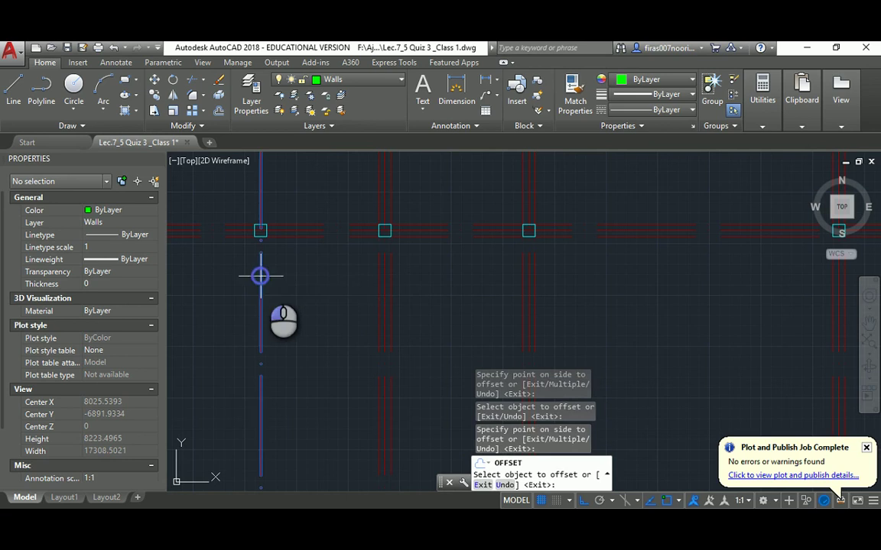
Check the walls along grid line 3 in the PDF plan and, back in AutoCAD, offset that horizontal grid line 150 to both sides.
{"action": "key", "text": "alt+Tab"}
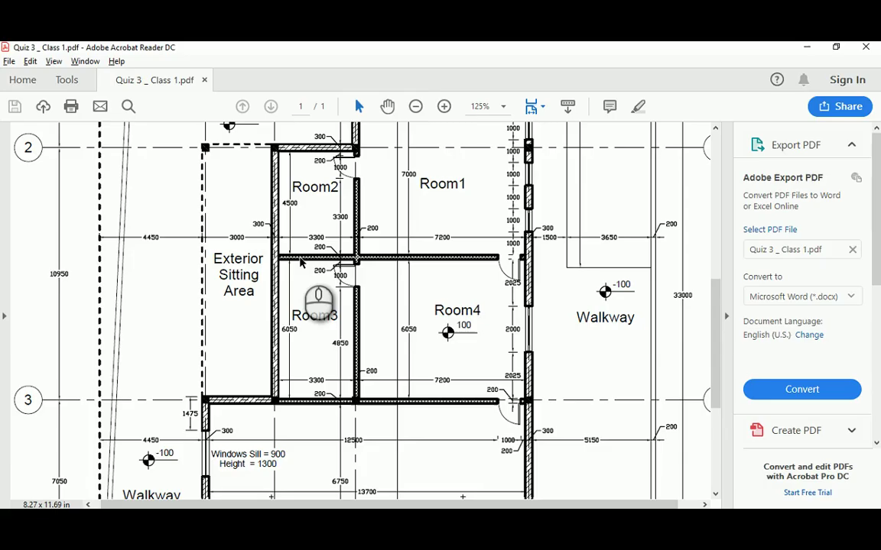
{"action": "scroll", "coordinate": [300, 264], "scroll_direction": "down", "scroll_amount": 3}
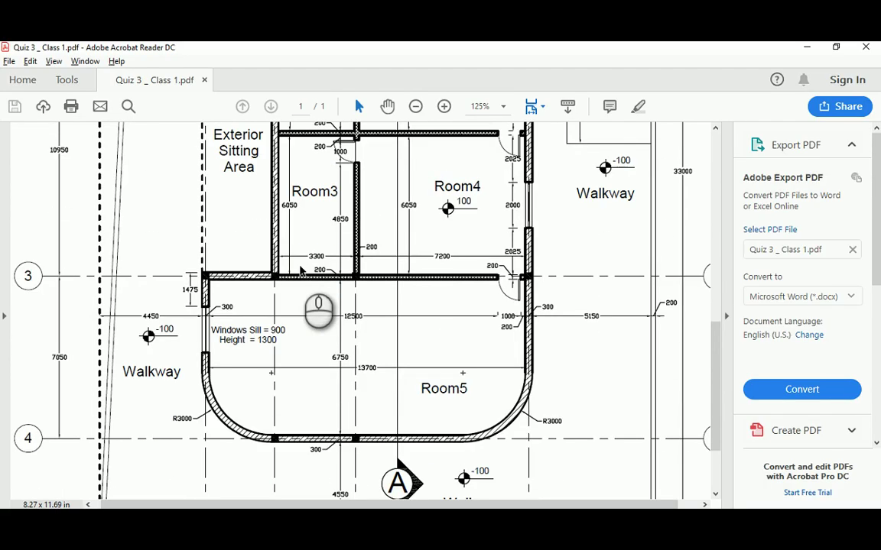
{"action": "key", "text": "alt+Tab"}
{"action": "scroll", "coordinate": [269, 319], "scroll_direction": "up", "scroll_amount": 5}
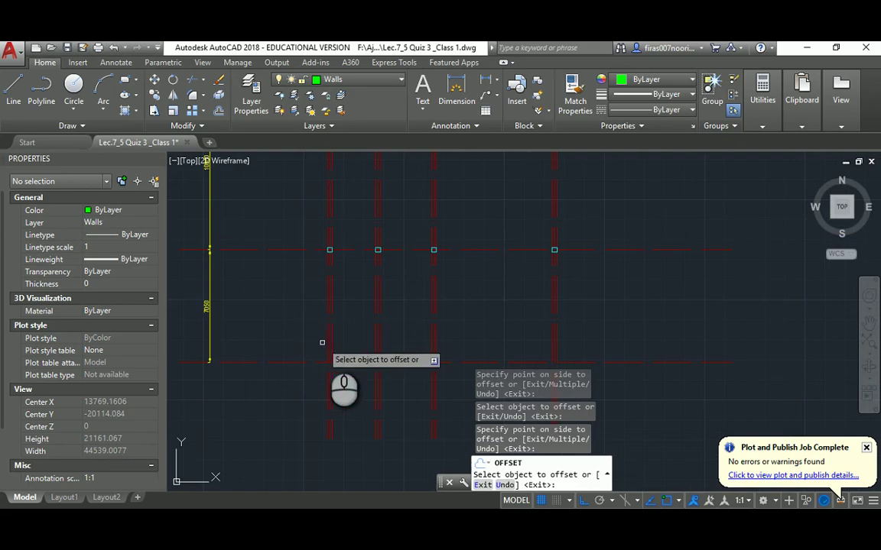
{"action": "key", "text": "alt+Tab"}
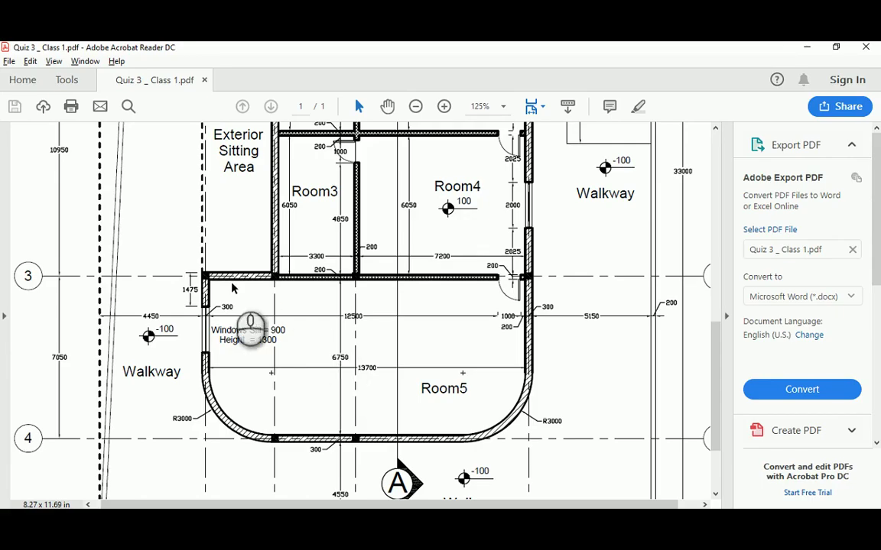
{"action": "key", "text": "alt+Tab"}
{"action": "left_click", "coordinate": [348, 249]}
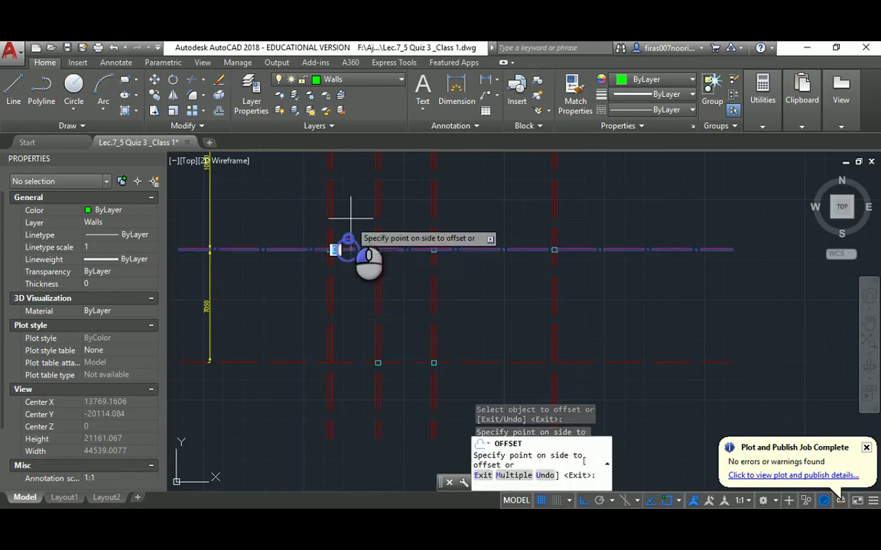
{"action": "left_click", "coordinate": [351, 218]}
{"action": "scroll", "coordinate": [353, 253], "scroll_direction": "down", "scroll_amount": 2}
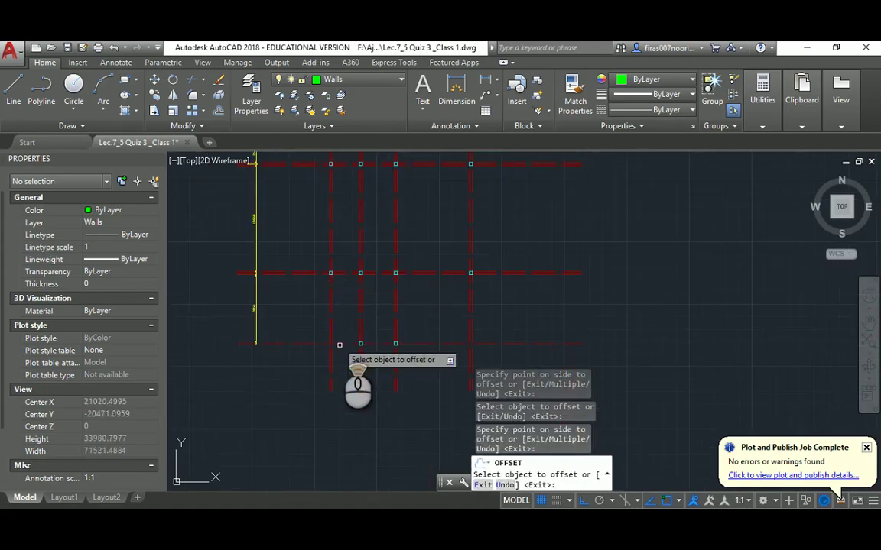
Offset the lowest horizontal grid line by 150 to both sides, compare with the PDF plan and end the Offset command.
{"action": "scroll", "coordinate": [340, 345], "scroll_direction": "up", "scroll_amount": 4}
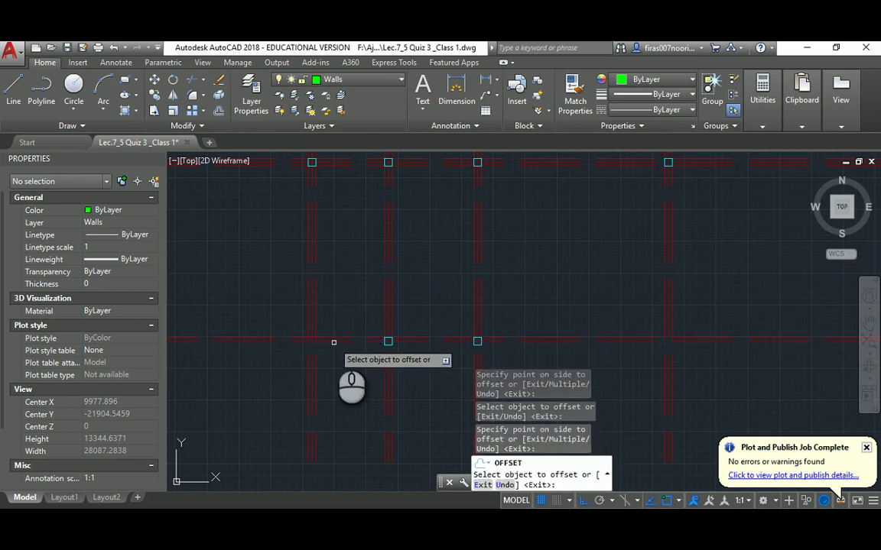
{"action": "left_click", "coordinate": [333, 343]}
{"action": "left_click", "coordinate": [334, 348]}
{"action": "key", "text": "alt+Tab"}
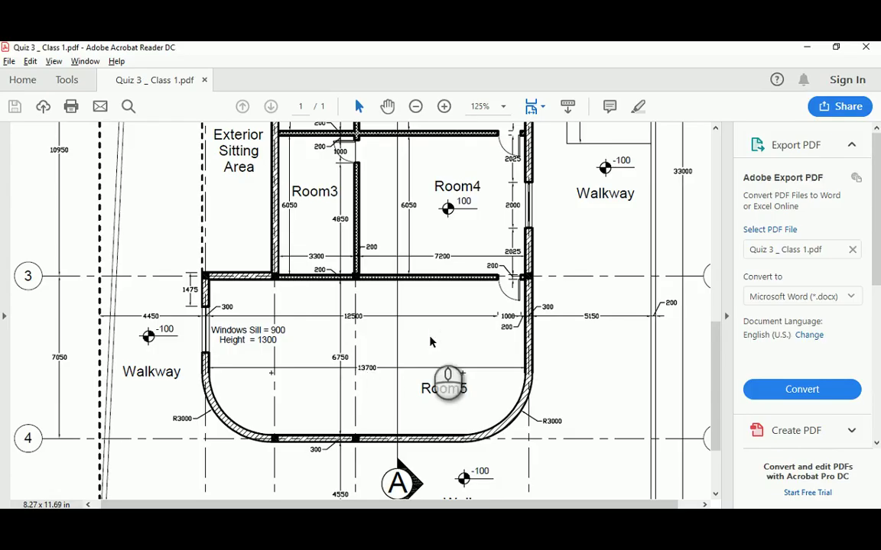
{"action": "key", "text": "alt+Tab"}
{"action": "scroll", "coordinate": [487, 226], "scroll_direction": "up", "scroll_amount": 3}
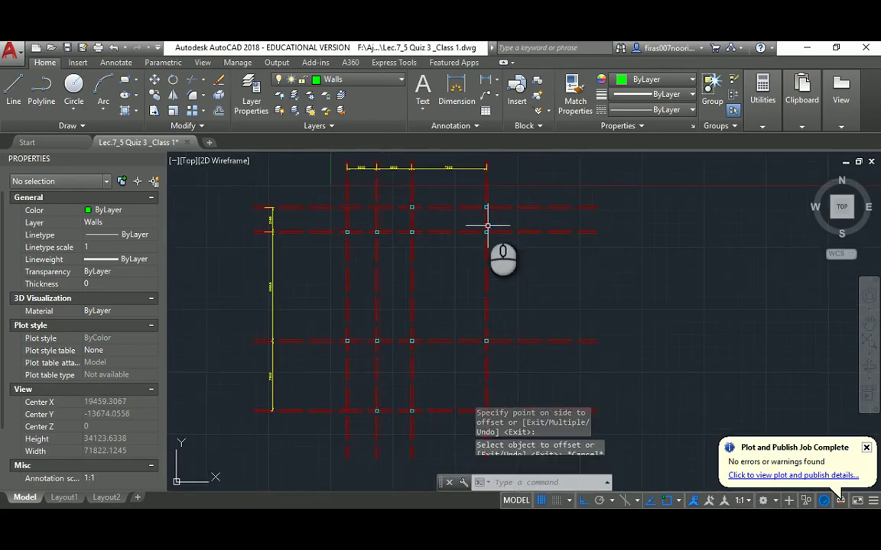
{"action": "key", "text": "Escape"}
{"action": "key", "text": "Escape"}
Move the two offset lines along the uppermost horizontal grid line to the Walls layer.
{"action": "scroll", "coordinate": [486, 226], "scroll_direction": "up", "scroll_amount": 4}
{"action": "left_click", "coordinate": [512, 190]}
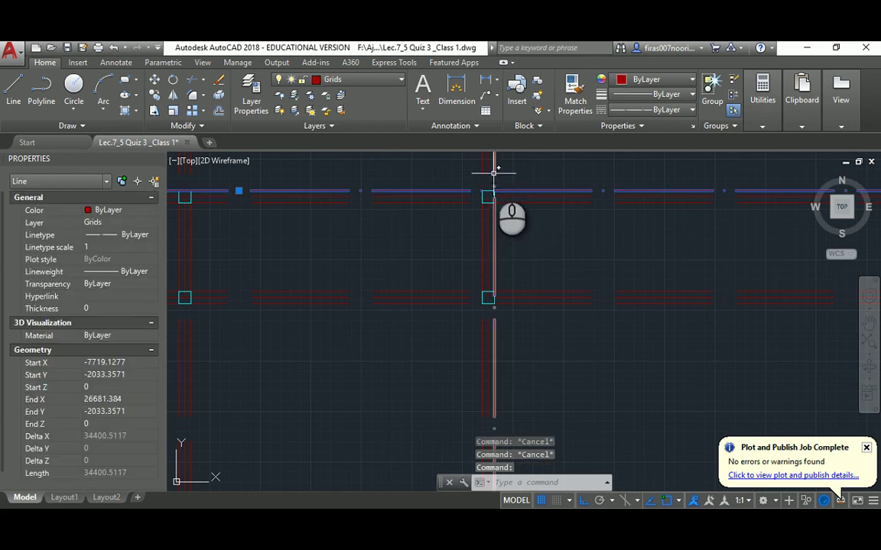
{"action": "left_click", "coordinate": [506, 202]}
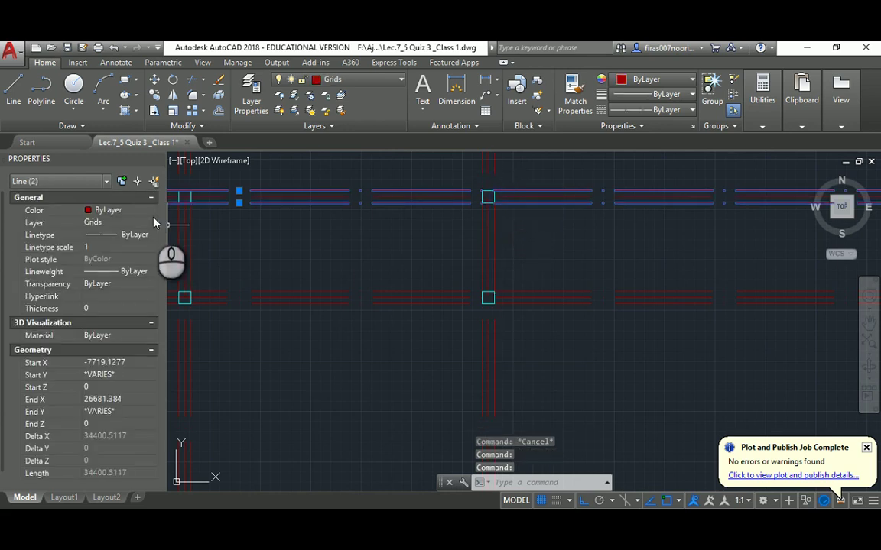
{"action": "left_click", "coordinate": [118, 222]}
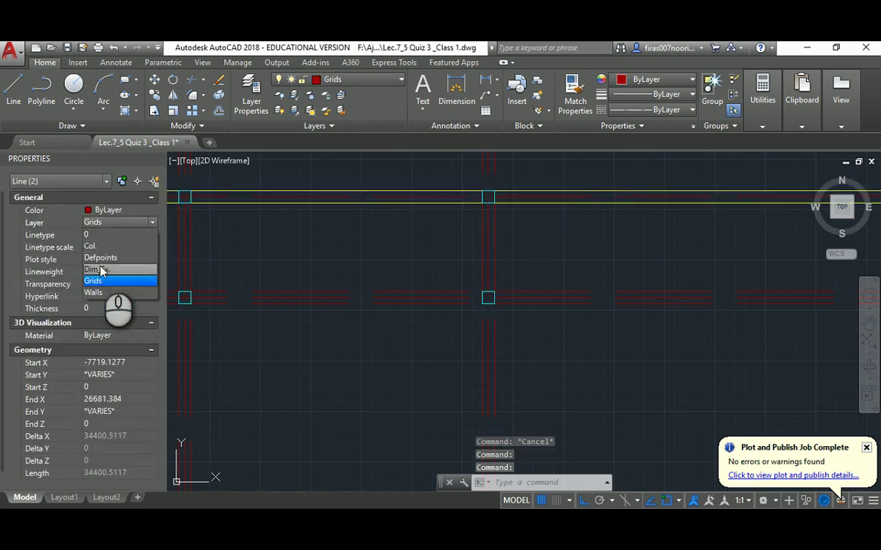
{"action": "left_click", "coordinate": [93, 292]}
{"action": "key", "text": "Escape"}
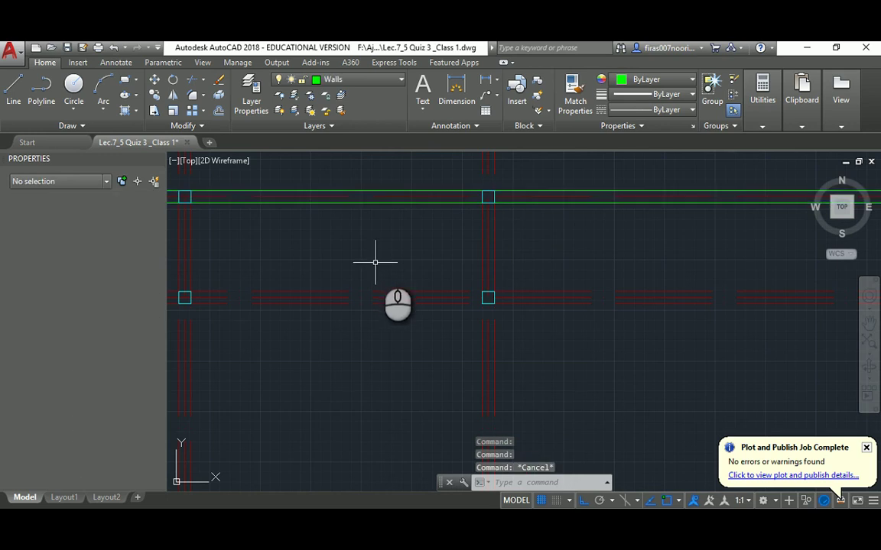
Match the wall line properties onto the offset lines of the second horizontal grid line and of the vertical grid lines.
{"action": "type", "text": "ma"}
{"action": "key", "text": "Return"}
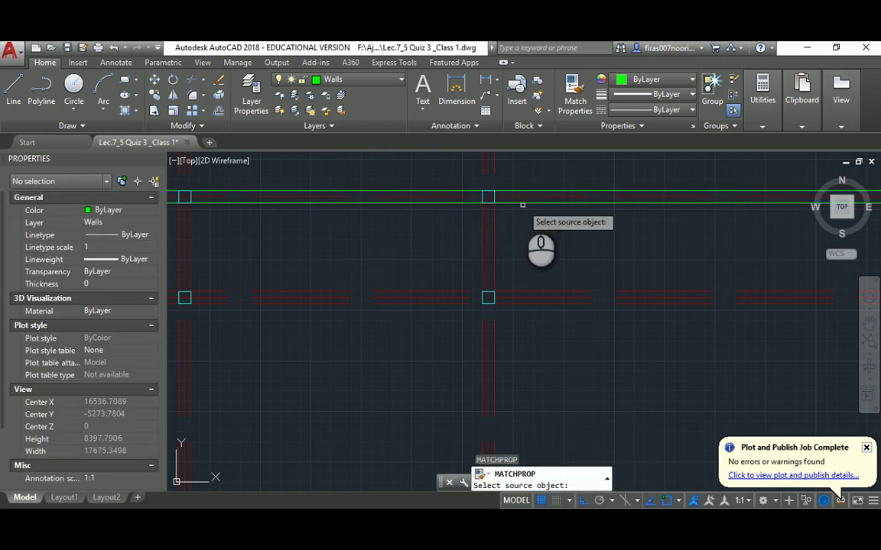
{"action": "left_click", "coordinate": [519, 204]}
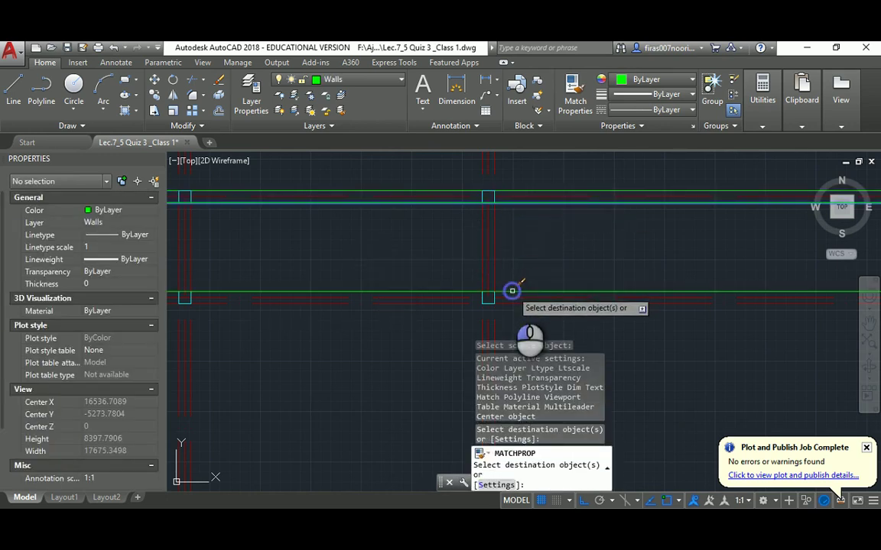
{"action": "left_click", "coordinate": [493, 267]}
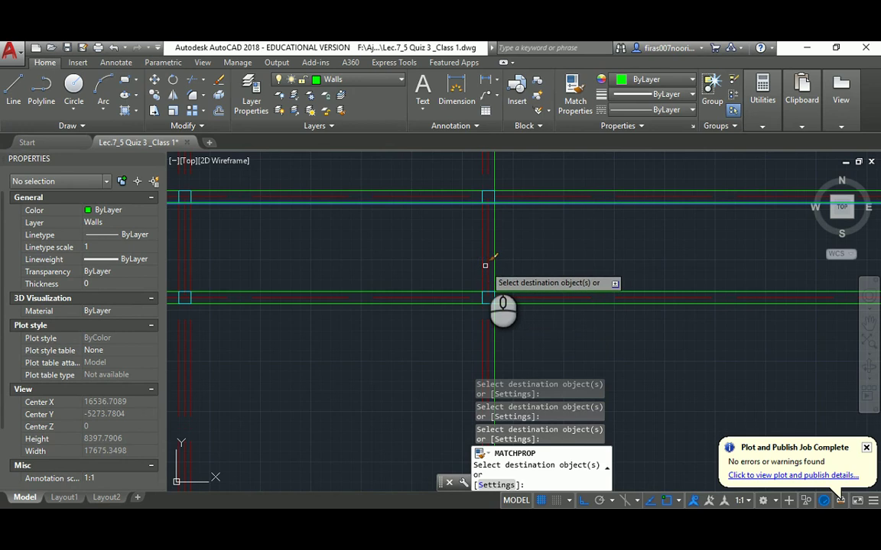
{"action": "mouse_move", "coordinate": [428, 251]}
{"action": "middle_mouse_down"}
{"action": "mouse_move", "coordinate": [499, 240]}
{"action": "mouse_move", "coordinate": [454, 234]}
{"action": "middle_mouse_up"}
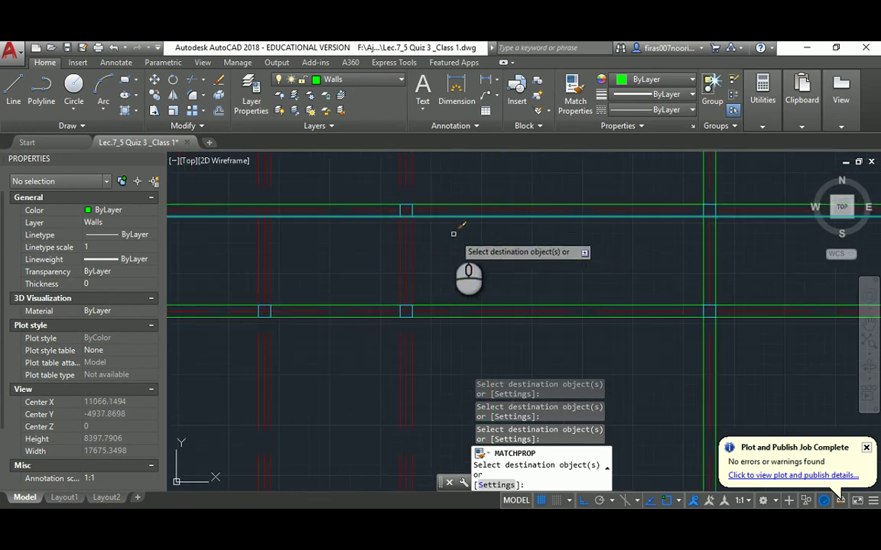
{"action": "left_click", "coordinate": [412, 228]}
{"action": "left_click", "coordinate": [399, 232]}
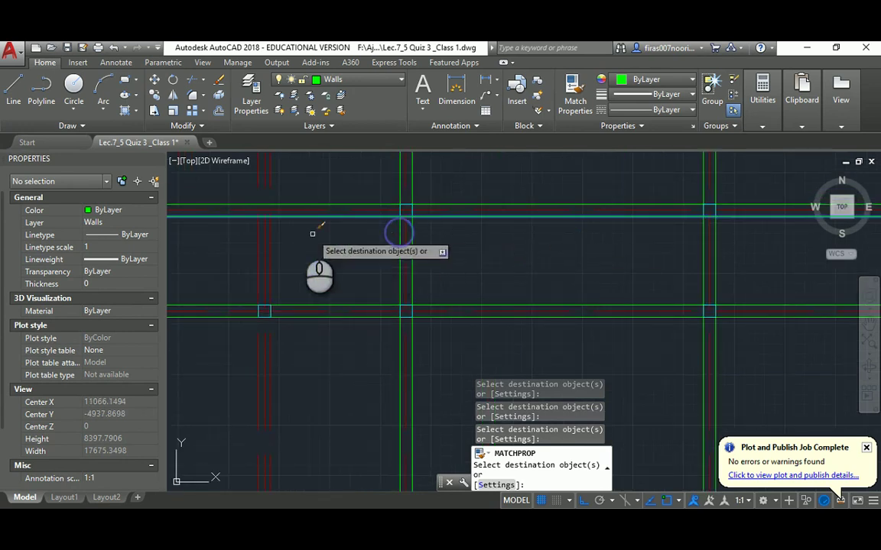
{"action": "middle_click_drag", "start_coordinate": [259, 232], "coordinate": [463, 222]}
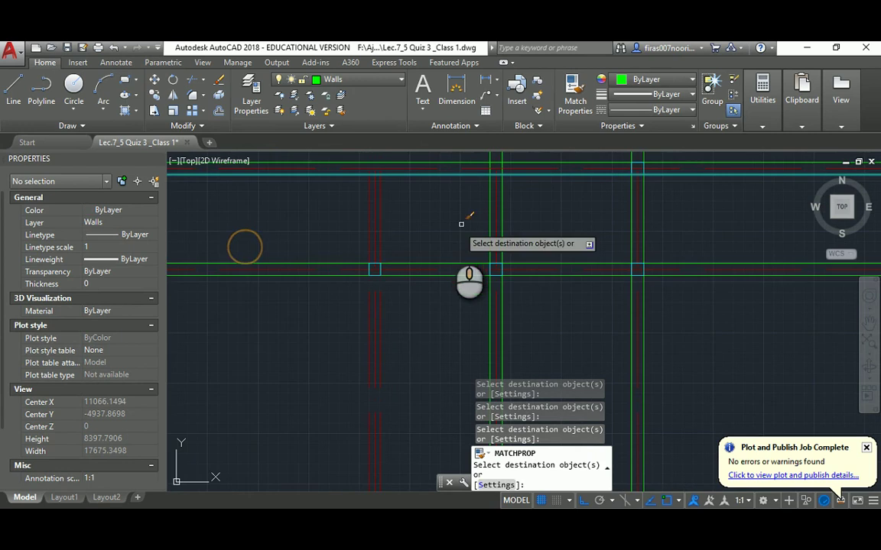
Match the wall properties onto the offset lines of the two lower horizontal grid lines and end the command.
{"action": "scroll", "coordinate": [379, 328], "scroll_direction": "down", "scroll_amount": 5}
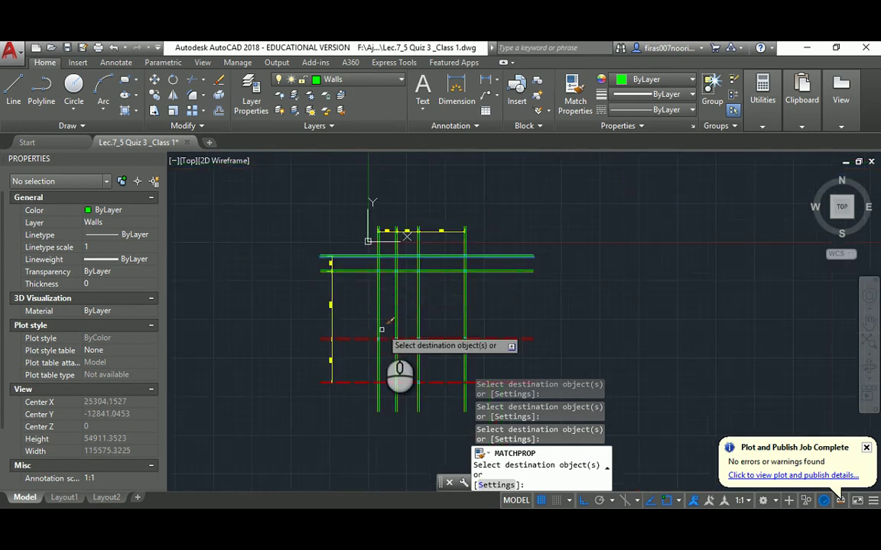
{"action": "scroll", "coordinate": [383, 352], "scroll_direction": "up", "scroll_amount": 8}
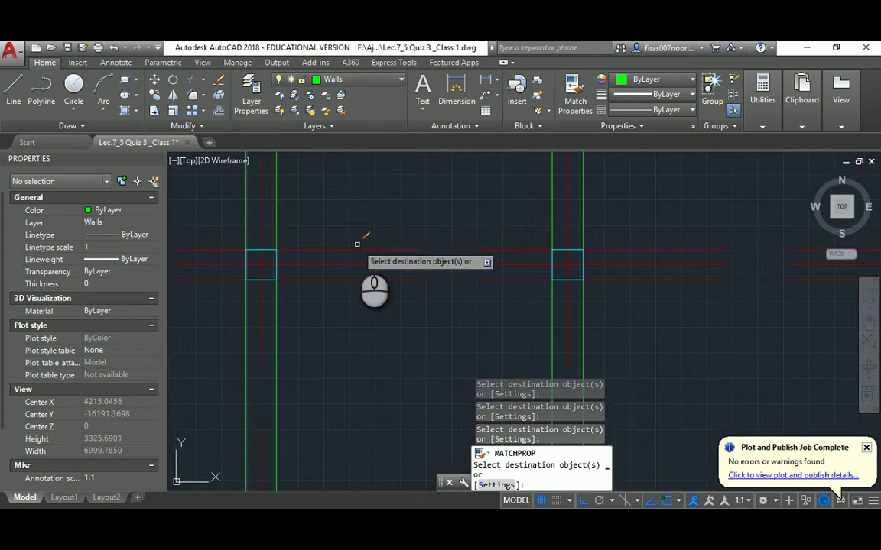
{"action": "left_click", "coordinate": [354, 247]}
{"action": "left_click", "coordinate": [343, 277]}
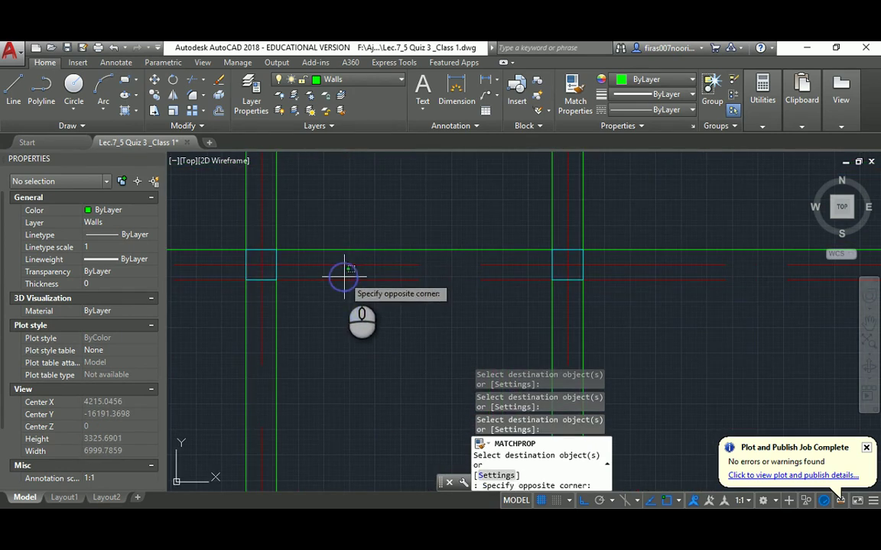
{"action": "left_click", "coordinate": [338, 287]}
{"action": "scroll", "coordinate": [331, 344], "scroll_direction": "down", "scroll_amount": 4}
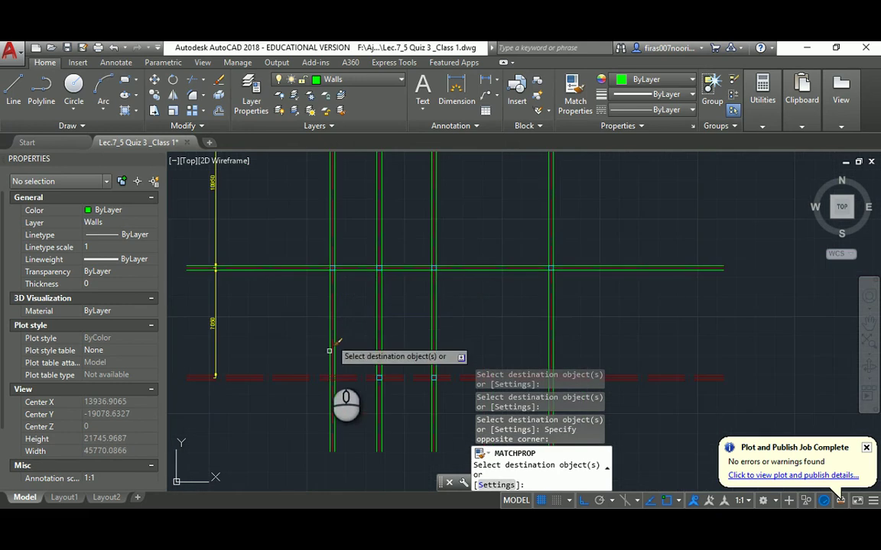
{"action": "left_click", "coordinate": [367, 375]}
{"action": "left_click", "coordinate": [368, 386]}
{"action": "scroll", "coordinate": [359, 367], "scroll_direction": "down", "scroll_amount": 3}
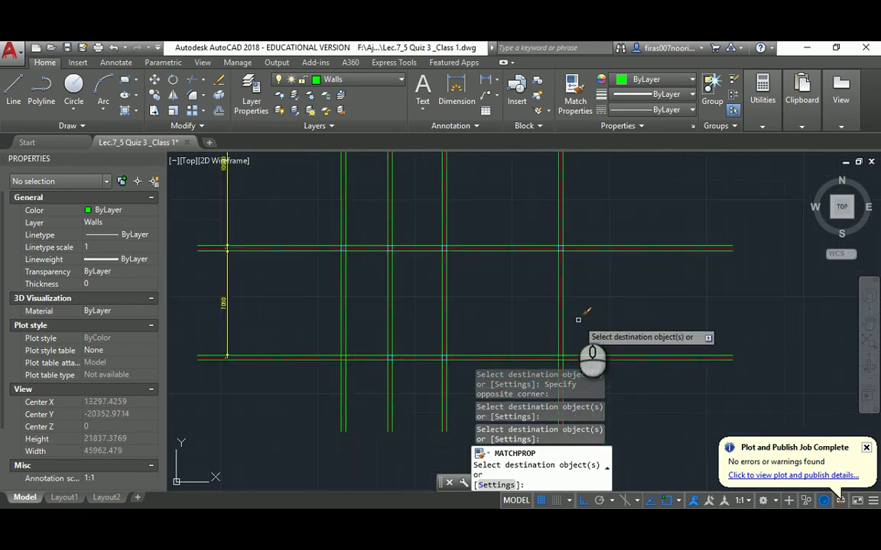
{"action": "scroll", "coordinate": [497, 240], "scroll_direction": "down", "scroll_amount": 4}
{"action": "key", "text": "Escape"}
{"action": "key", "text": "Escape"}
Fillet with radius 0 in Multiple mode to join the outer and inner wall lines at the plan's upper-right corner.
{"action": "scroll", "coordinate": [516, 236], "scroll_direction": "up", "scroll_amount": 2}
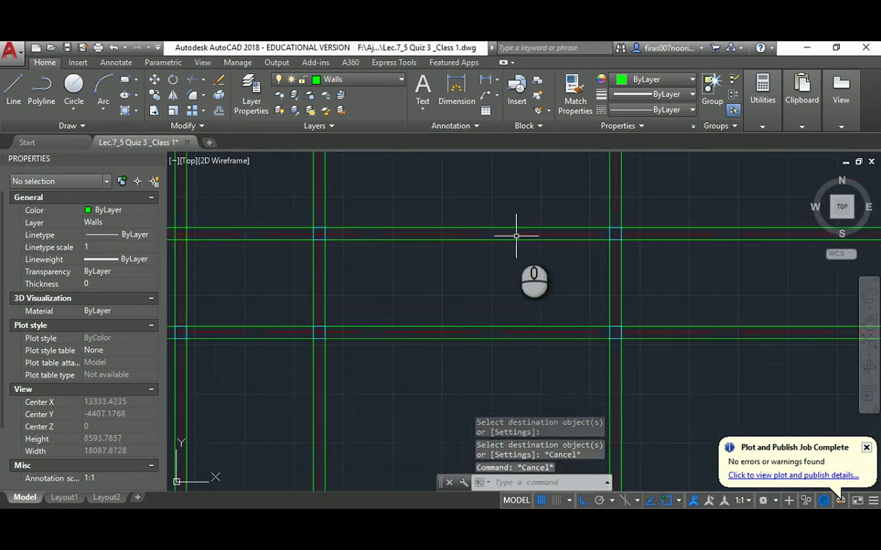
{"action": "key", "text": "Return"}
{"action": "key", "text": "Return"}
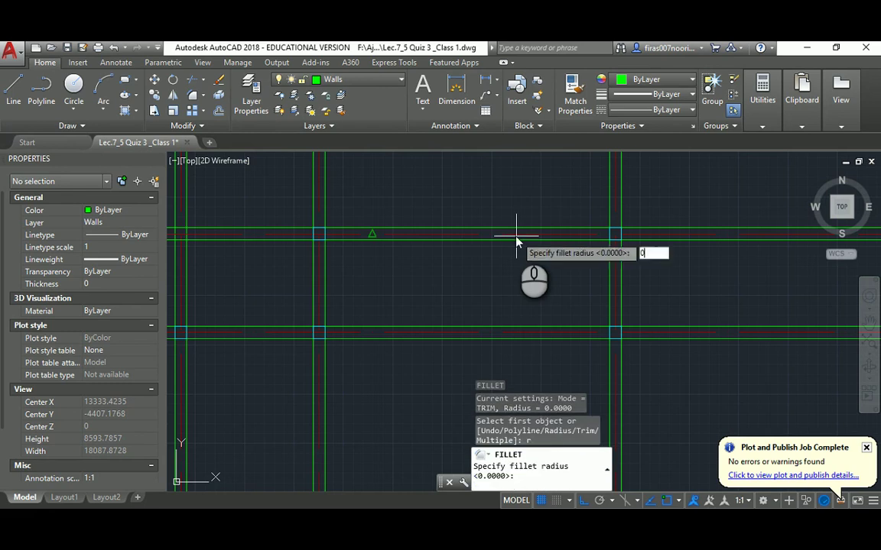
{"action": "key", "text": "Return"}
{"action": "key", "text": "Return"}
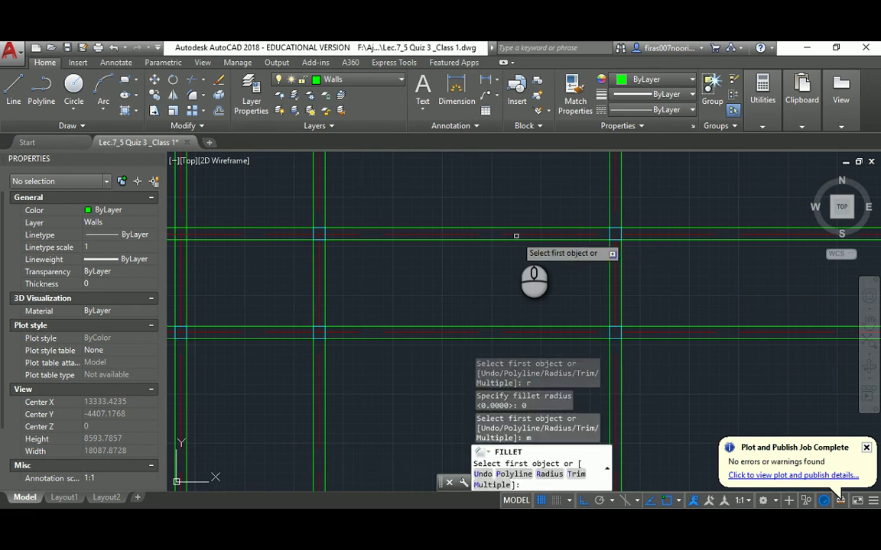
{"action": "scroll", "coordinate": [486, 237], "scroll_direction": "down", "scroll_amount": 3}
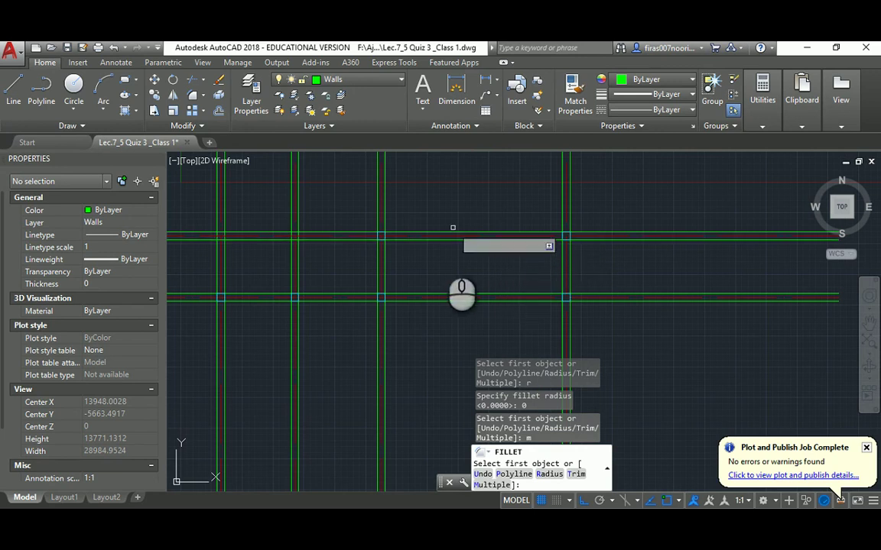
{"action": "scroll", "coordinate": [535, 244], "scroll_direction": "up", "scroll_amount": 2}
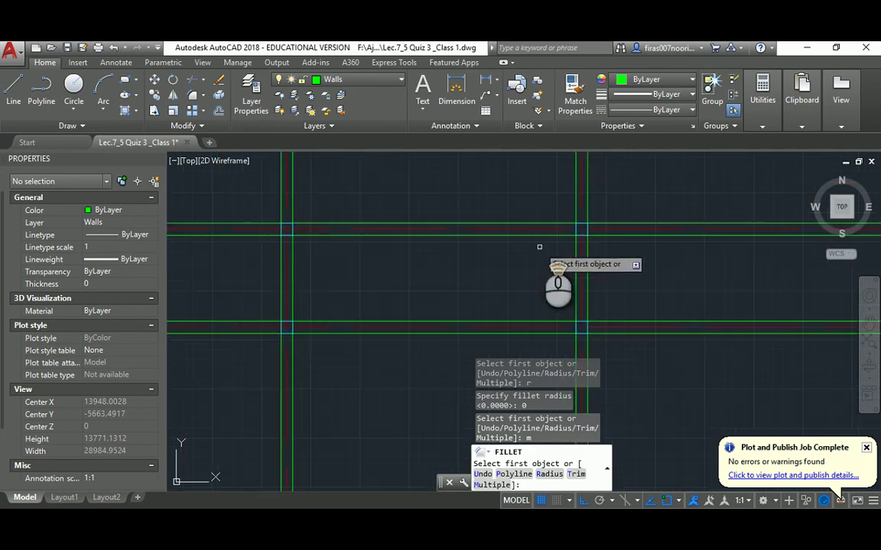
{"action": "left_click", "coordinate": [587, 245]}
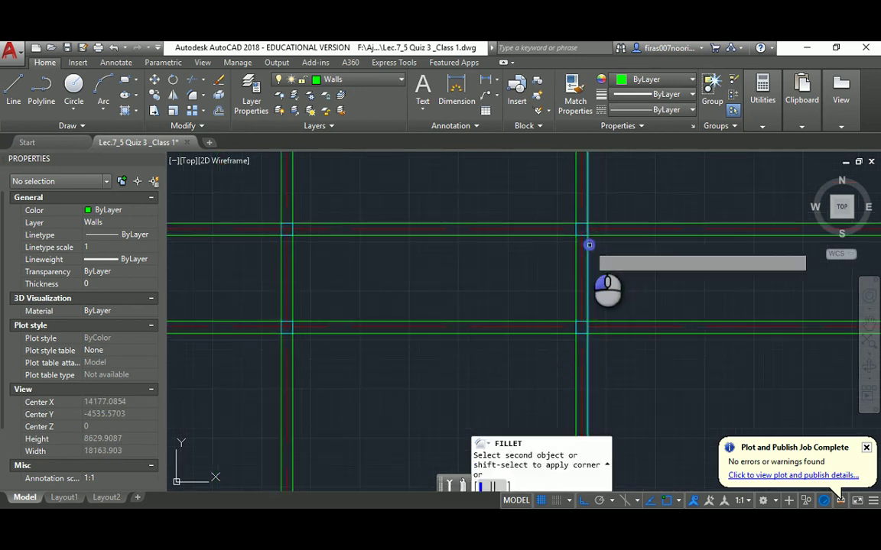
{"action": "left_click", "coordinate": [563, 225]}
{"action": "left_click", "coordinate": [557, 235]}
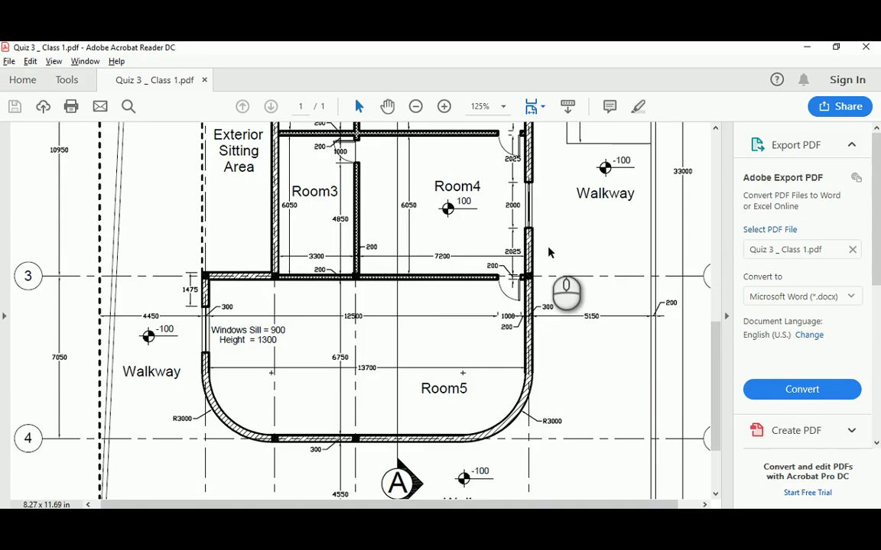
Check the PDF plan and, back in AutoCAD, fillet both wall lines where the top wall meets the third vertical grid line.
{"action": "scroll", "coordinate": [440, 203], "scroll_direction": "up", "scroll_amount": 5}
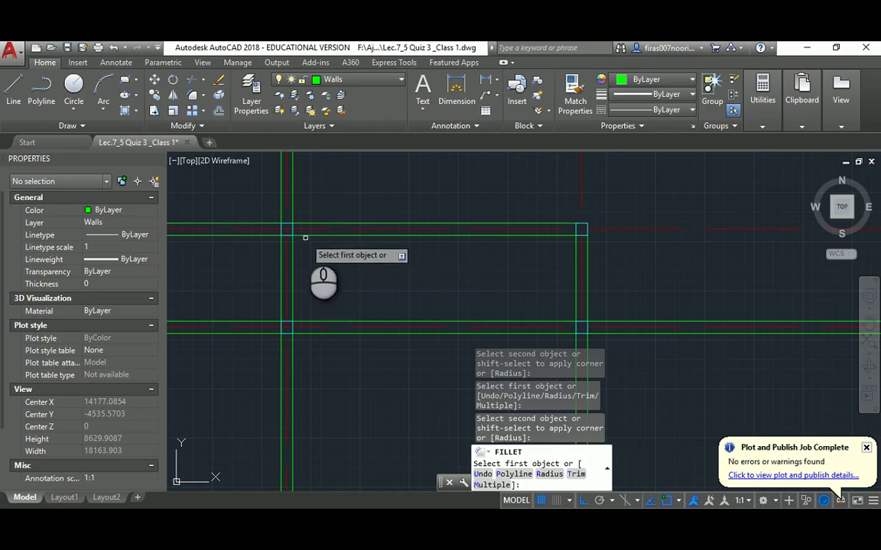
{"action": "left_click", "coordinate": [305, 237]}
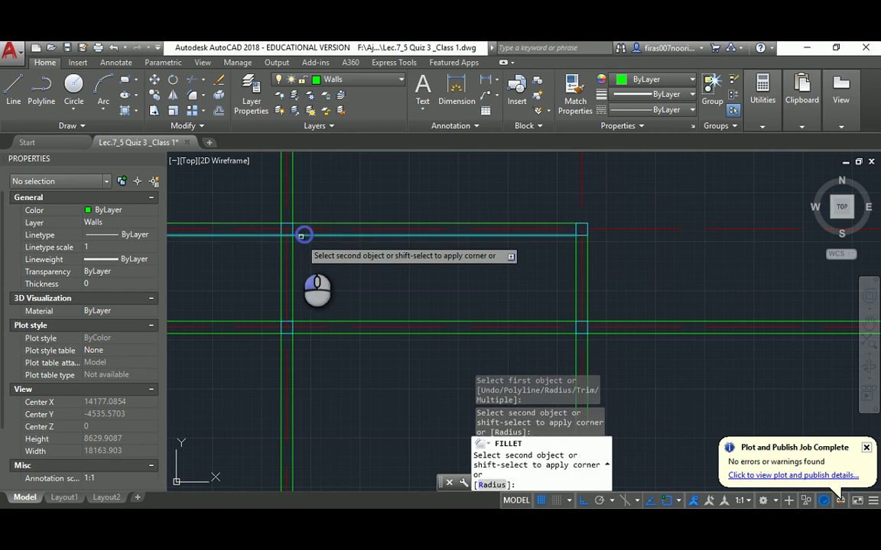
{"action": "left_click", "coordinate": [293, 249]}
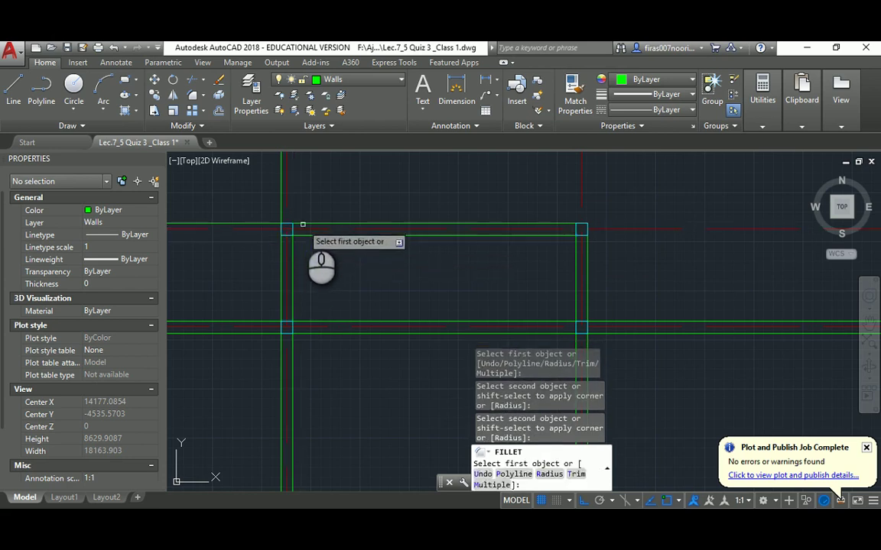
{"action": "left_click", "coordinate": [301, 224]}
{"action": "left_click", "coordinate": [280, 244]}
Fillet both wall lines where the third vertical grid line meets grid line 2.
{"action": "middle_click_drag", "start_coordinate": [280, 244], "coordinate": [468, 285]}
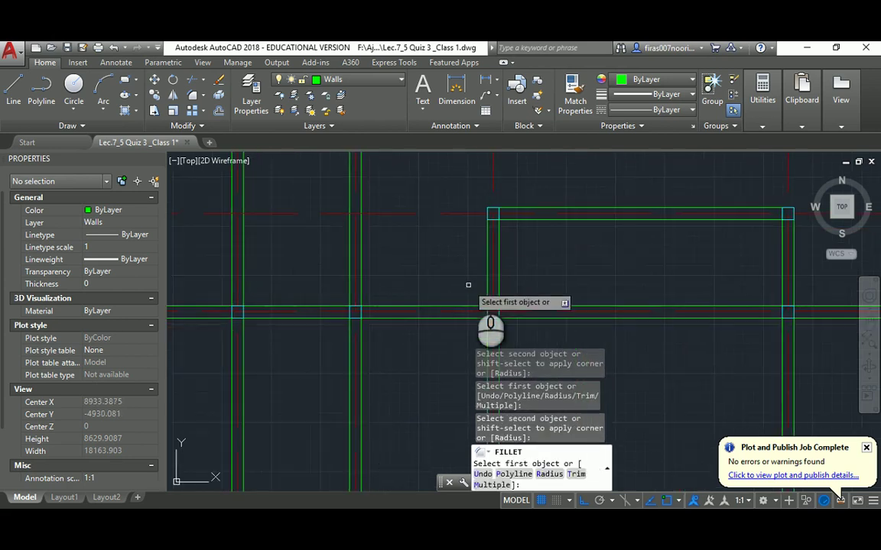
{"action": "left_click", "coordinate": [486, 278]}
{"action": "left_click", "coordinate": [459, 312]}
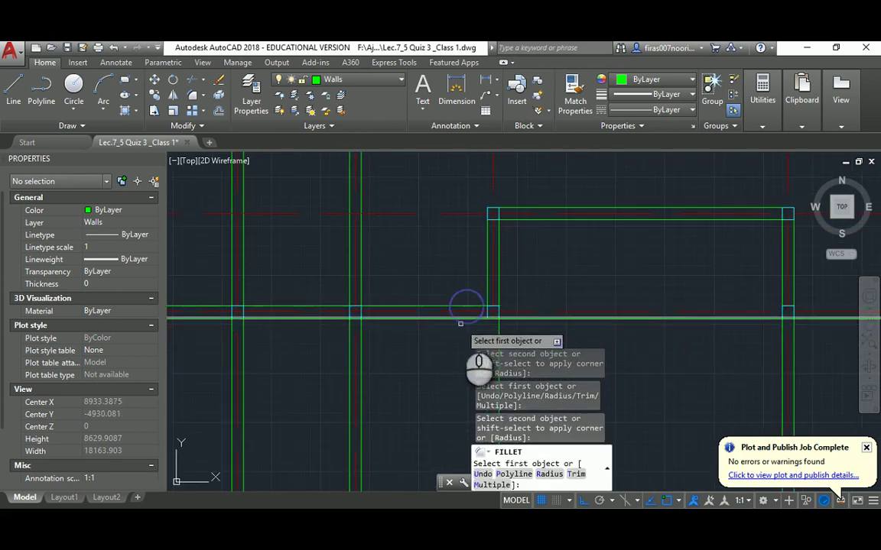
{"action": "left_click", "coordinate": [461, 317]}
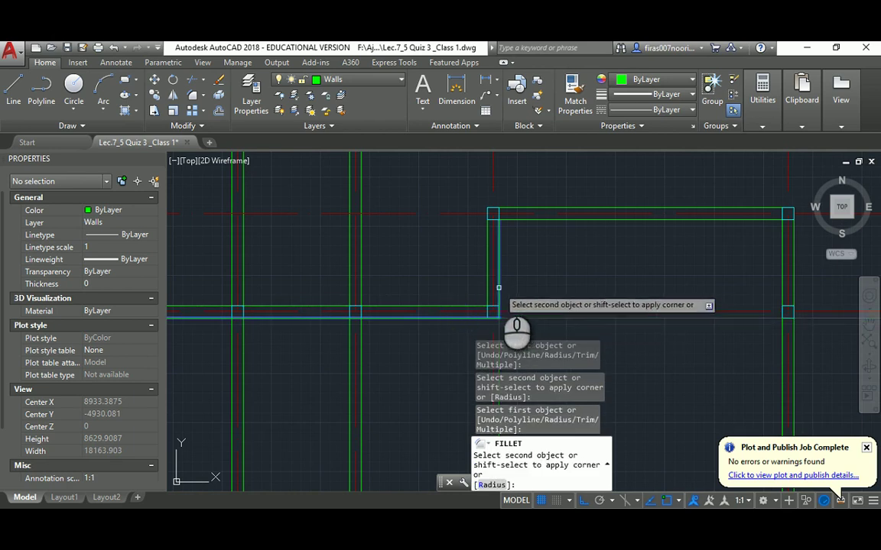
{"action": "left_click", "coordinate": [498, 280]}
Fillet both wall lines where grid line 2 meets the second vertical grid line from the left.
{"action": "scroll", "coordinate": [407, 241], "scroll_direction": "up", "scroll_amount": 2}
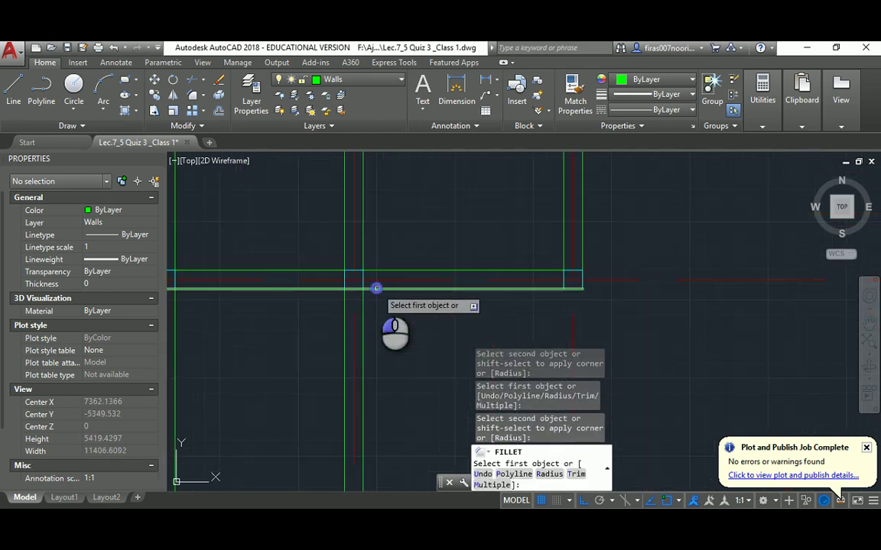
{"action": "left_click", "coordinate": [375, 289]}
{"action": "left_click", "coordinate": [353, 307]}
{"action": "left_click", "coordinate": [375, 279]}
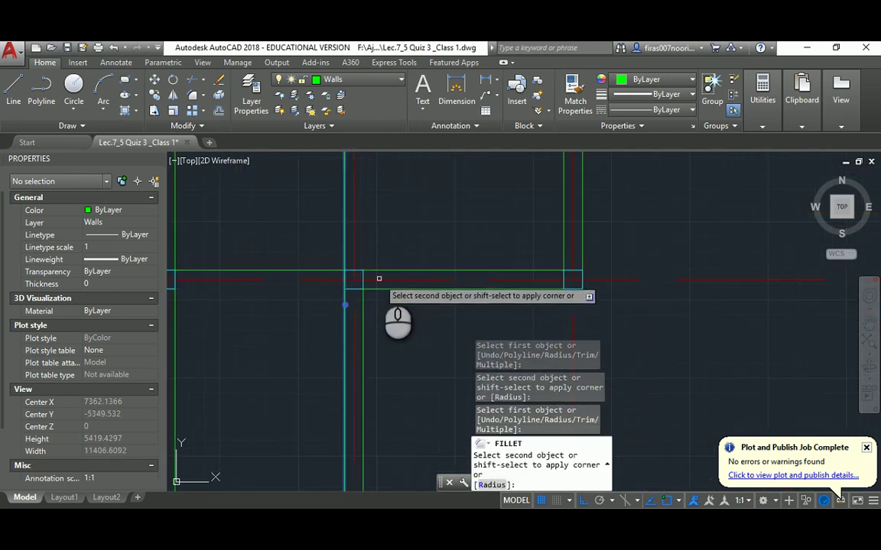
{"action": "scroll", "coordinate": [380, 228], "scroll_direction": "down", "scroll_amount": 2}
{"action": "left_click", "coordinate": [375, 243]}
Check the PDF plan and, back in AutoCAD, fillet both wall lines where the second vertical grid line meets grid line 3.
{"action": "key", "text": "alt+Tab"}
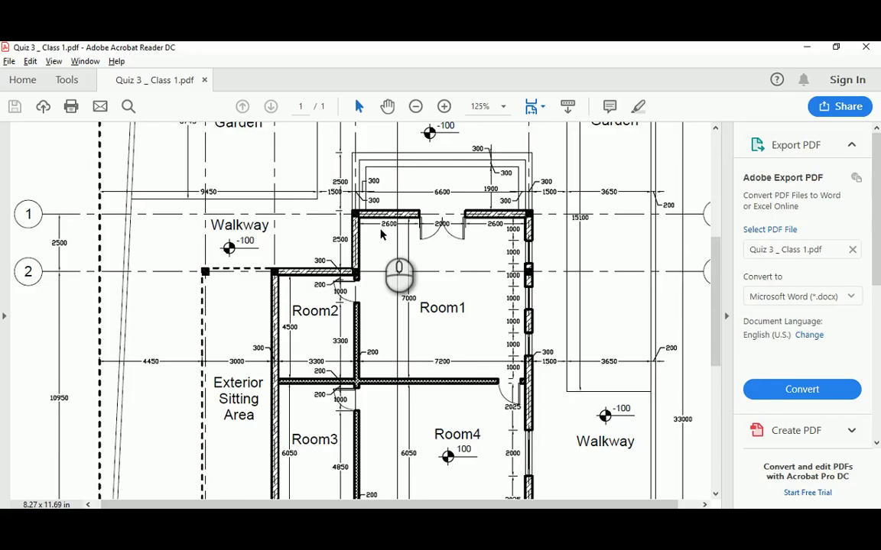
{"action": "scroll", "coordinate": [381, 237], "scroll_direction": "down", "scroll_amount": 5}
{"action": "key", "text": "alt+Tab"}
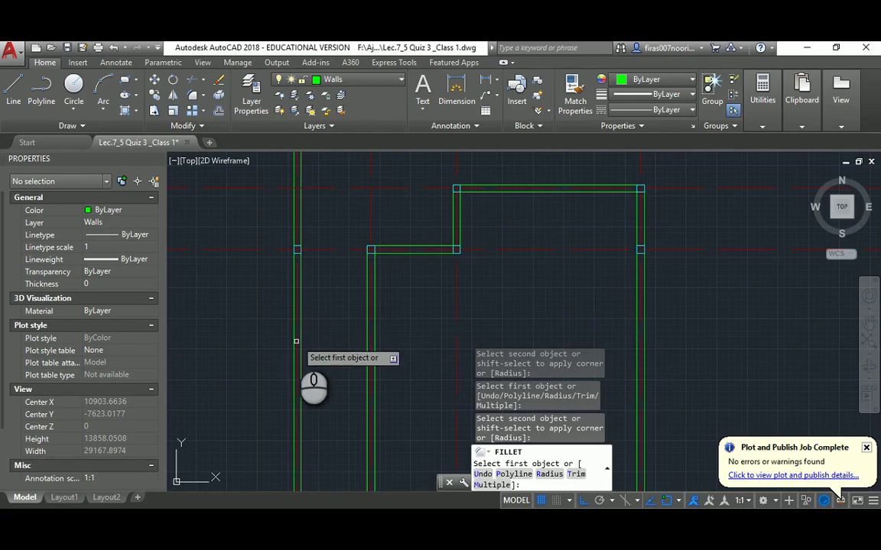
{"action": "scroll", "coordinate": [369, 356], "scroll_direction": "down", "scroll_amount": 1}
{"action": "scroll", "coordinate": [368, 356], "scroll_direction": "up", "scroll_amount": 8}
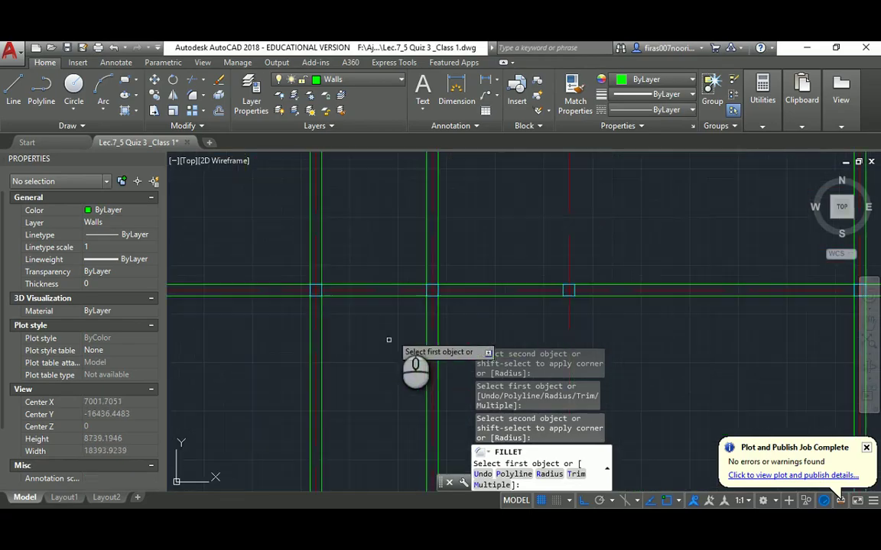
{"action": "left_click", "coordinate": [417, 282]}
{"action": "left_click", "coordinate": [415, 287]}
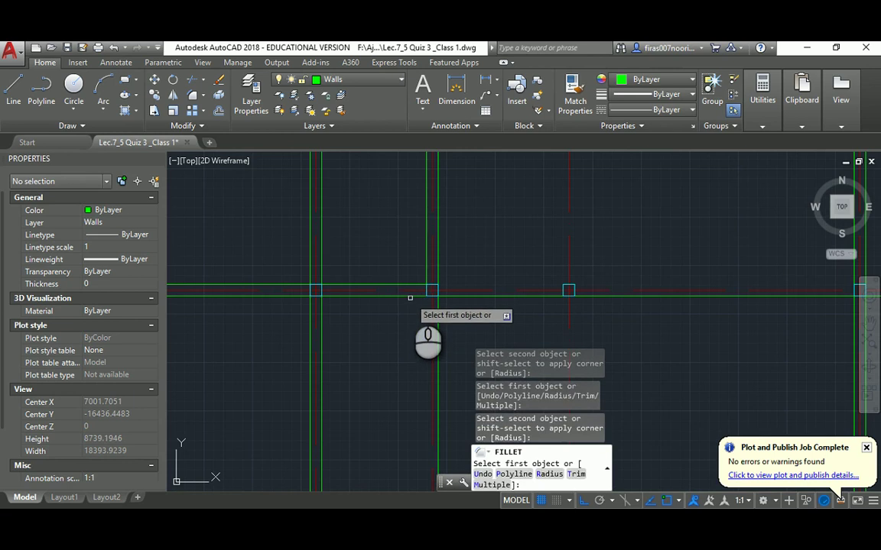
{"action": "left_click", "coordinate": [408, 296]}
{"action": "left_click", "coordinate": [437, 268]}
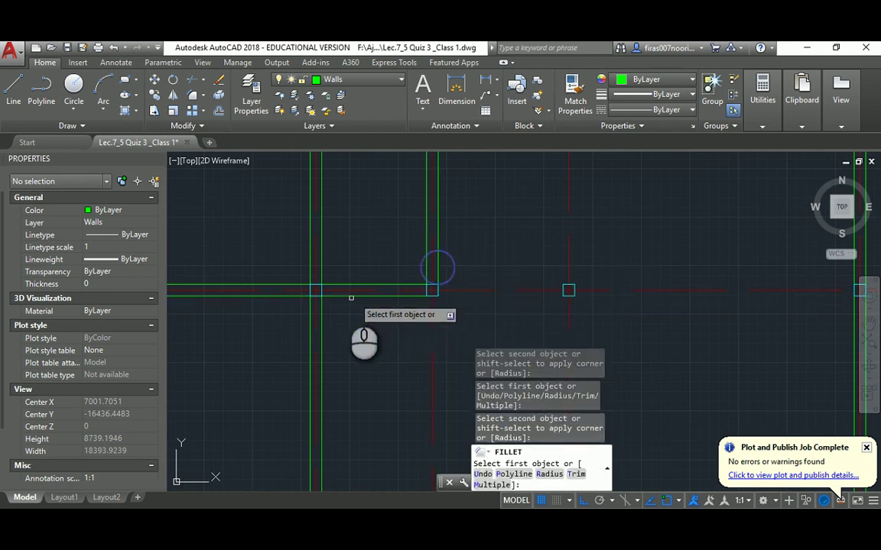
Fillet both wall lines where grid line 3 meets the leftmost vertical grid line.
{"action": "left_click", "coordinate": [335, 295]}
{"action": "left_click", "coordinate": [320, 311]}
{"action": "left_click", "coordinate": [332, 288]}
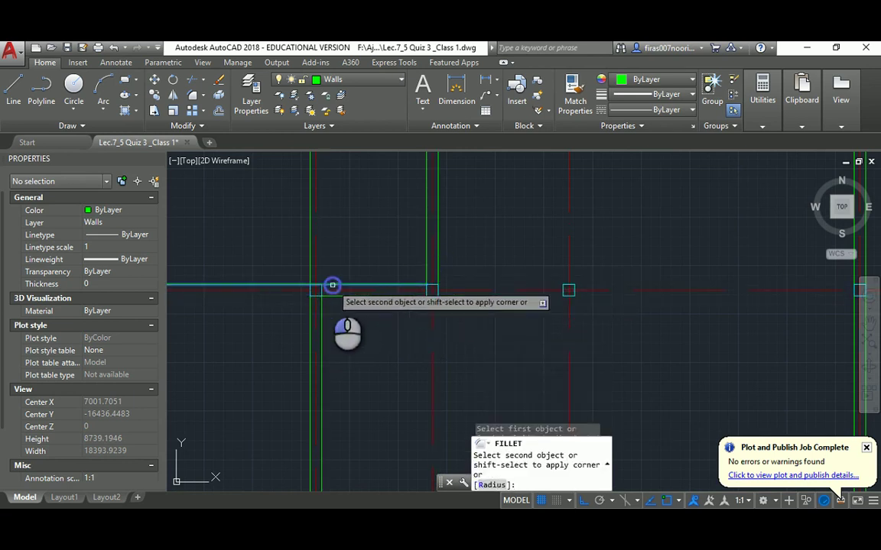
{"action": "left_click", "coordinate": [313, 306]}
Check the PDF plan and, back in AutoCAD, fillet both wall lines where the leftmost vertical grid line meets grid line 4.
{"action": "scroll", "coordinate": [329, 348], "scroll_direction": "down", "scroll_amount": 3}
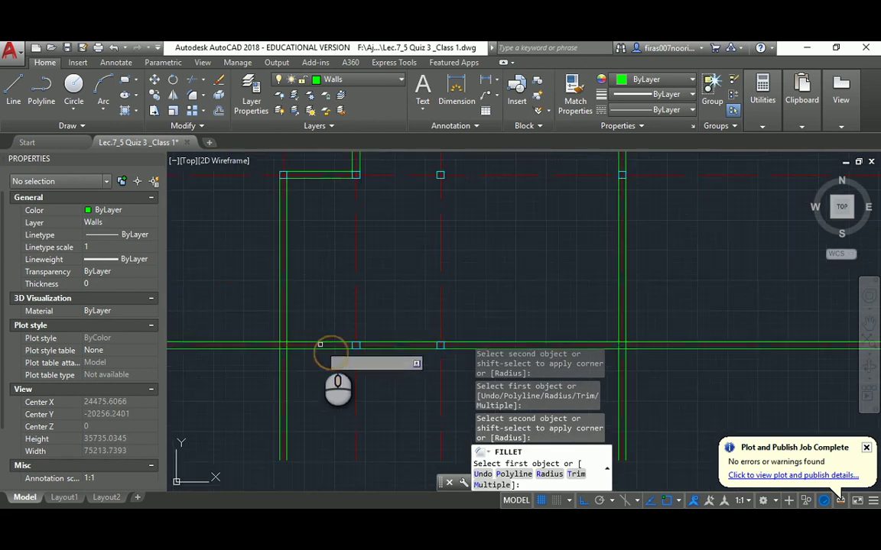
{"action": "key", "text": "alt+Tab"}
{"action": "scroll", "coordinate": [266, 391], "scroll_direction": "down", "scroll_amount": 2}
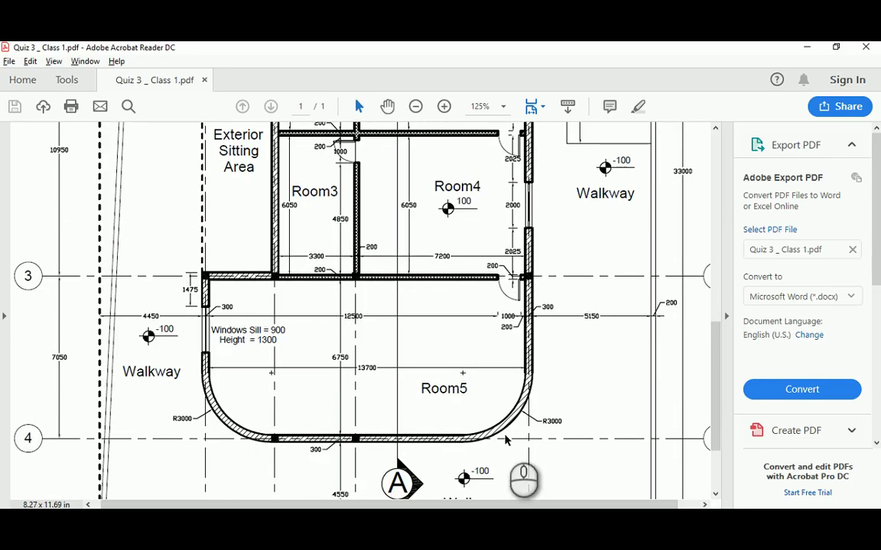
{"action": "key", "text": "alt+Tab"}
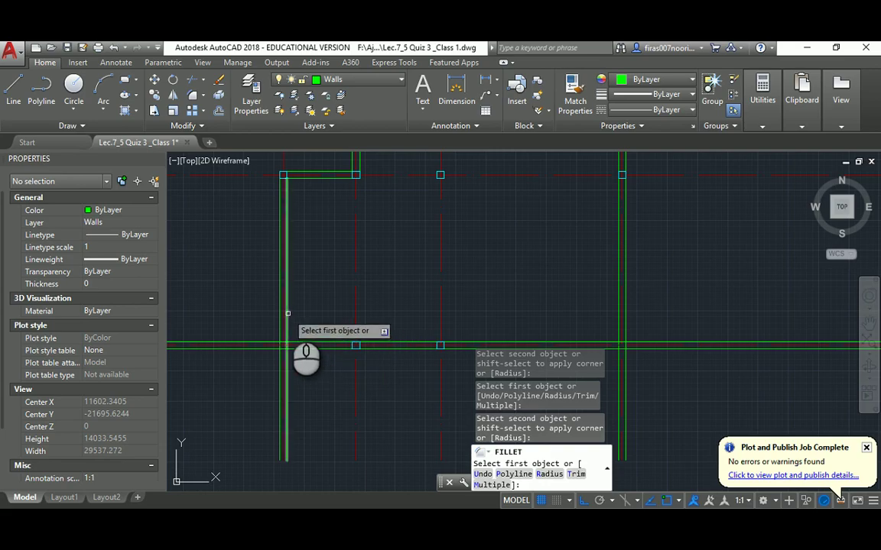
{"action": "left_click", "coordinate": [288, 312]}
{"action": "left_click", "coordinate": [284, 333]}
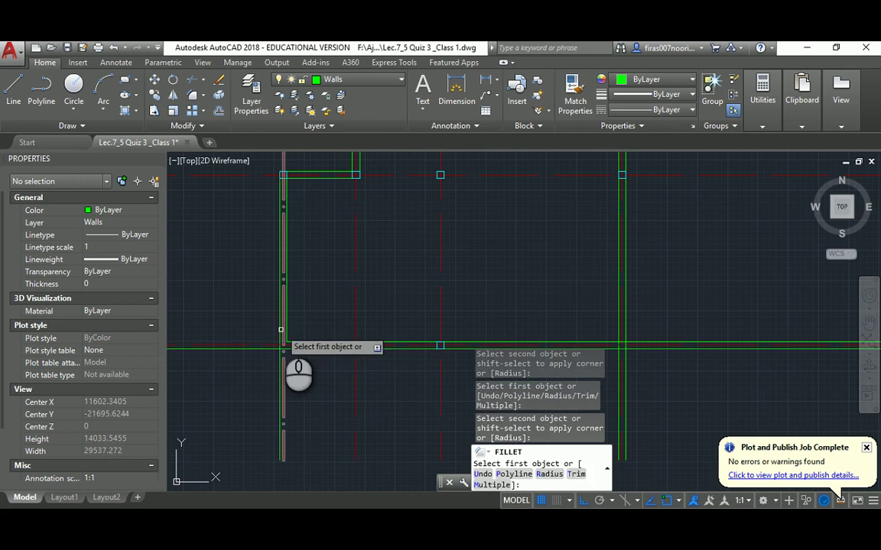
{"action": "left_click", "coordinate": [281, 330]}
{"action": "left_click", "coordinate": [290, 347]}
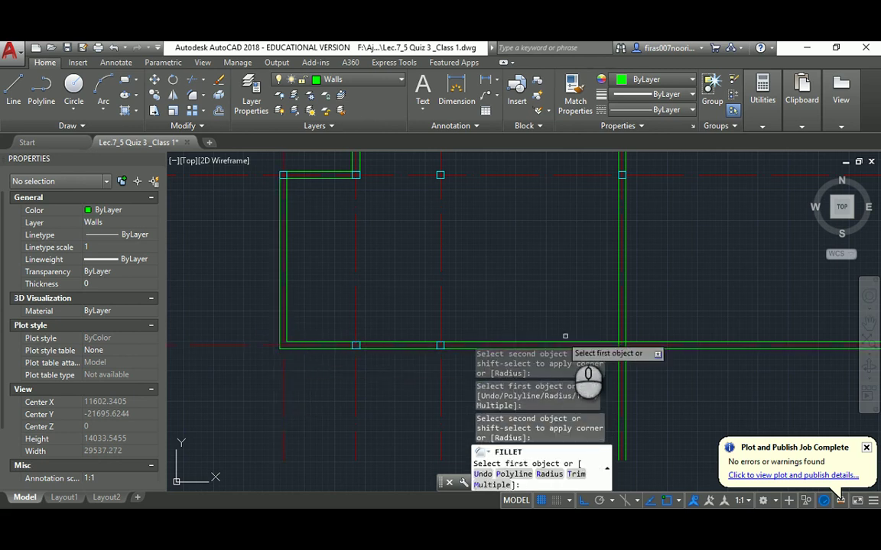
Fillet both wall lines where grid line 4 meets the rightmost vertical grid line.
{"action": "left_click", "coordinate": [597, 342]}
{"action": "left_click", "coordinate": [616, 318]}
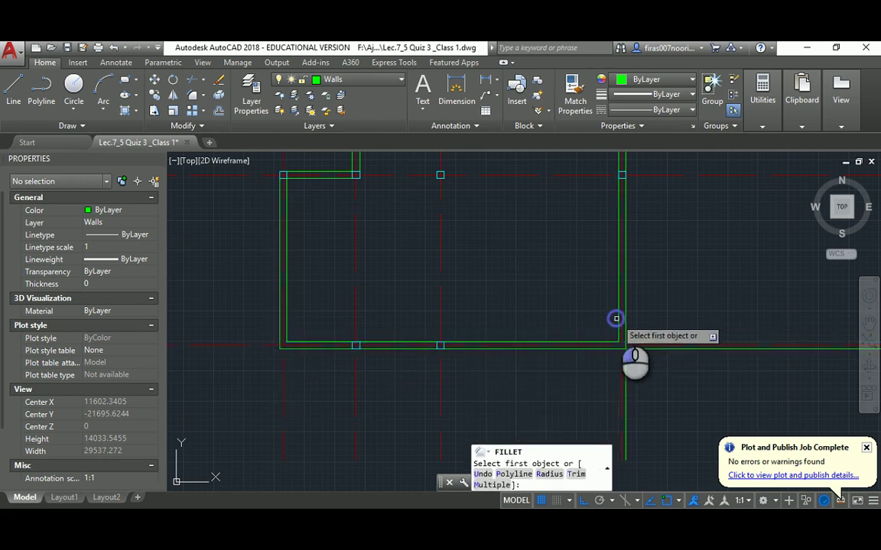
{"action": "middle_click_drag", "start_coordinate": [616, 328], "coordinate": [631, 292]}
{"action": "left_click", "coordinate": [620, 310]}
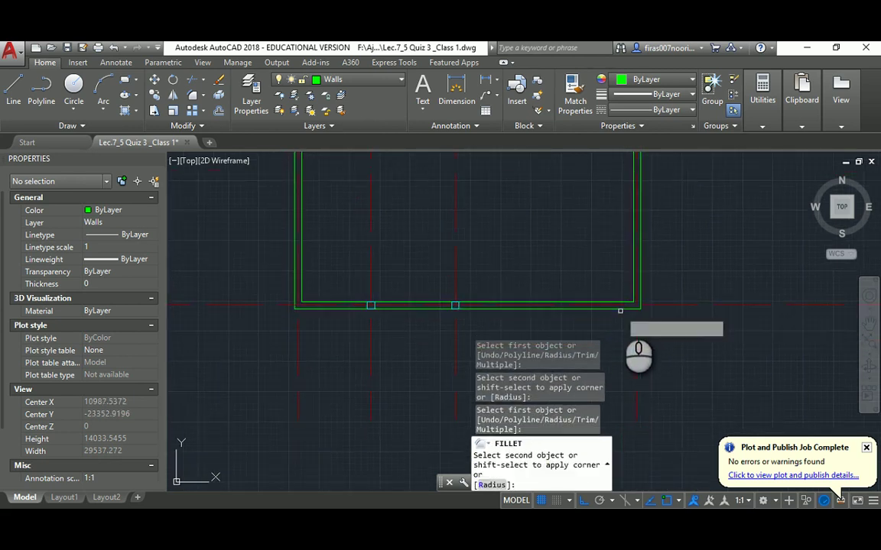
{"action": "left_click", "coordinate": [638, 355]}
Switch to the PDF plan and examine the outer walls, especially the radius of Room5's curved corners on grid line 4.
{"action": "scroll", "coordinate": [616, 262], "scroll_direction": "down", "scroll_amount": 8}
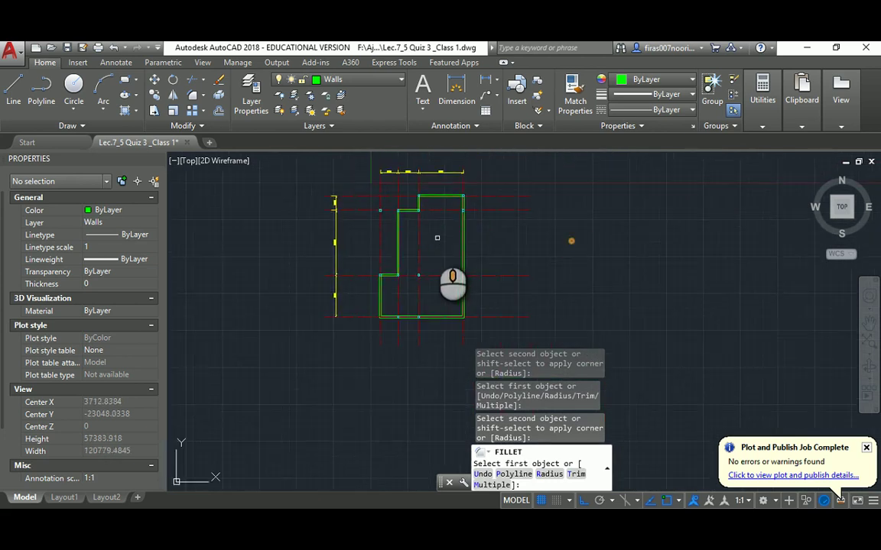
{"action": "key", "text": "alt+Tab"}
{"action": "scroll", "coordinate": [436, 243], "scroll_direction": "up", "scroll_amount": 1, "text": "ctrl"}
{"action": "scroll", "coordinate": [437, 245], "scroll_direction": "up", "scroll_amount": 5}
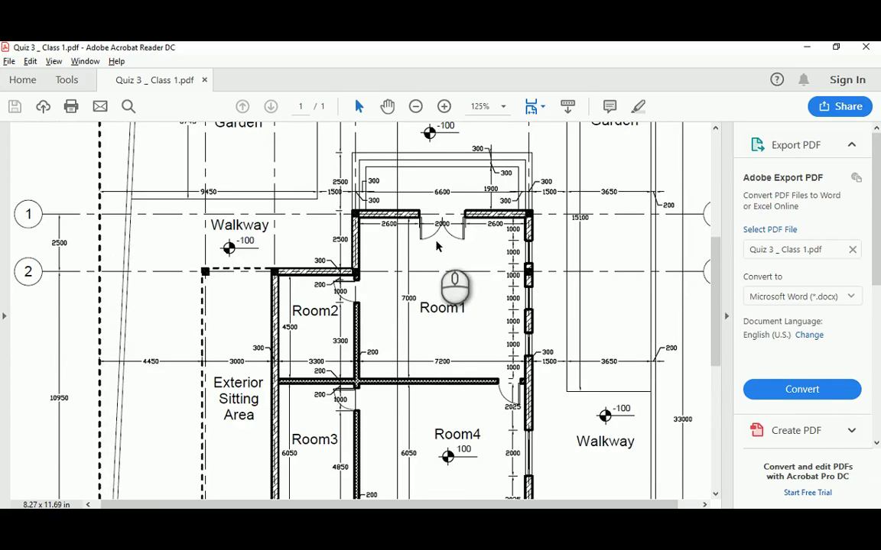
{"action": "scroll", "coordinate": [438, 245], "scroll_direction": "down", "scroll_amount": 5}
{"action": "scroll", "coordinate": [305, 327], "scroll_direction": "down", "scroll_amount": 3}
{"action": "scroll", "coordinate": [205, 441], "scroll_direction": "up", "scroll_amount": 1}
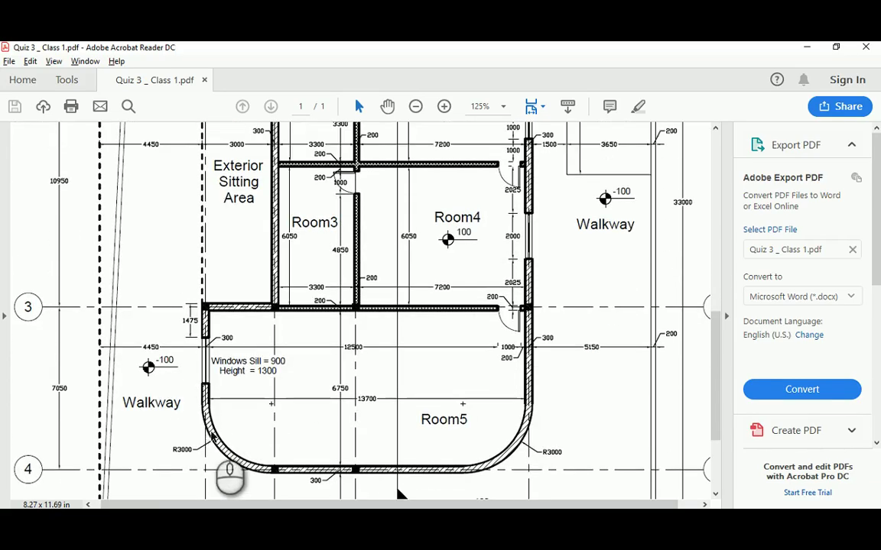
{"action": "scroll", "coordinate": [203, 435], "scroll_direction": "down", "scroll_amount": 4}
{"action": "scroll", "coordinate": [196, 416], "scroll_direction": "up", "scroll_amount": 3, "text": "ctrl"}
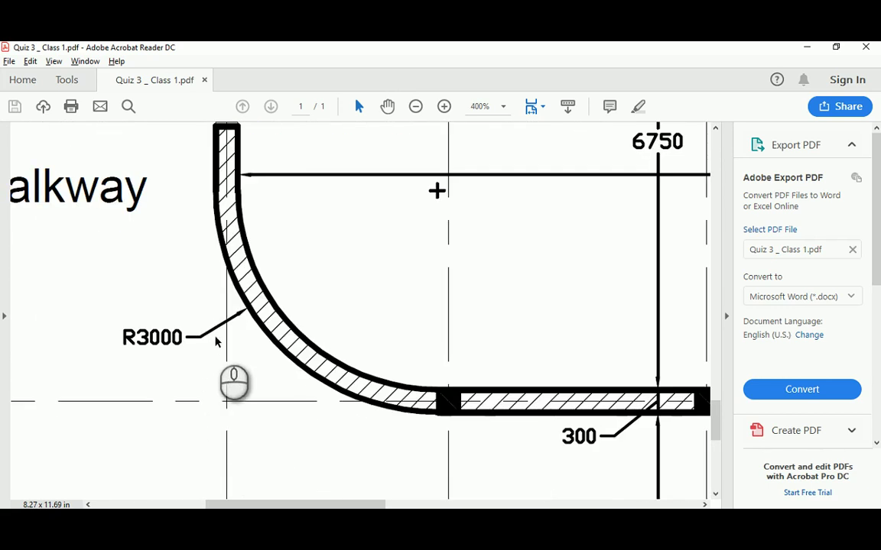
{"action": "scroll", "coordinate": [252, 320], "scroll_direction": "down", "scroll_amount": 3}
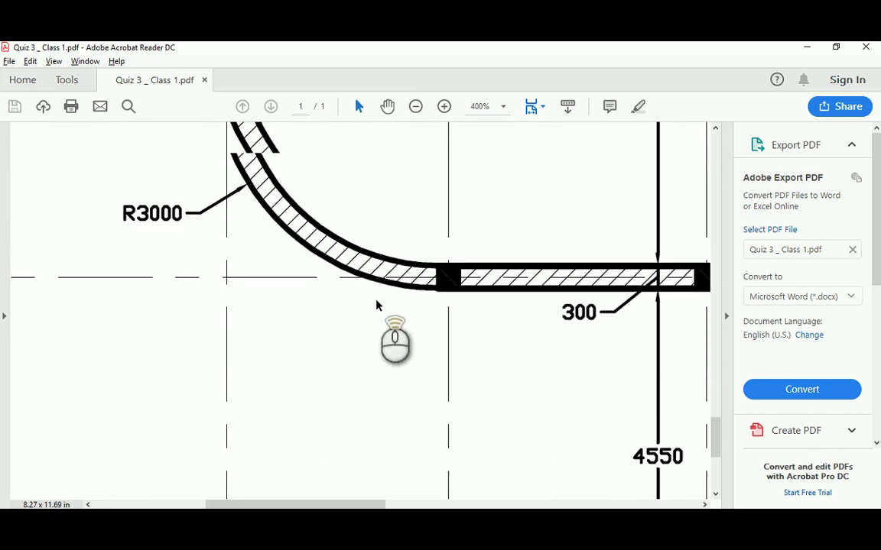
{"action": "scroll", "coordinate": [399, 285], "scroll_direction": "down", "scroll_amount": 2, "text": "ctrl"}
{"action": "scroll", "coordinate": [534, 306], "scroll_direction": "down", "scroll_amount": 4, "text": "ctrl"}
{"action": "scroll", "coordinate": [530, 315], "scroll_direction": "up", "scroll_amount": 3, "text": "ctrl"}
{"action": "scroll", "coordinate": [413, 295], "scroll_direction": "down", "scroll_amount": 4, "text": "ctrl"}
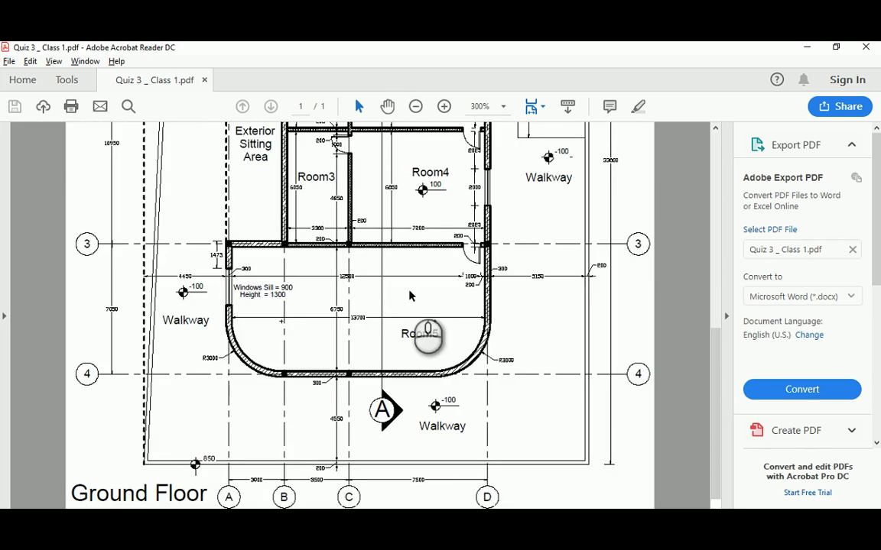
Back in AutoCAD, fillet the outer wall lines at Room5's lower-left corner with a radius of 3000, using the Multiple option.
{"action": "key", "text": "alt+Tab"}
{"action": "scroll", "coordinate": [378, 302], "scroll_direction": "up", "scroll_amount": 4}
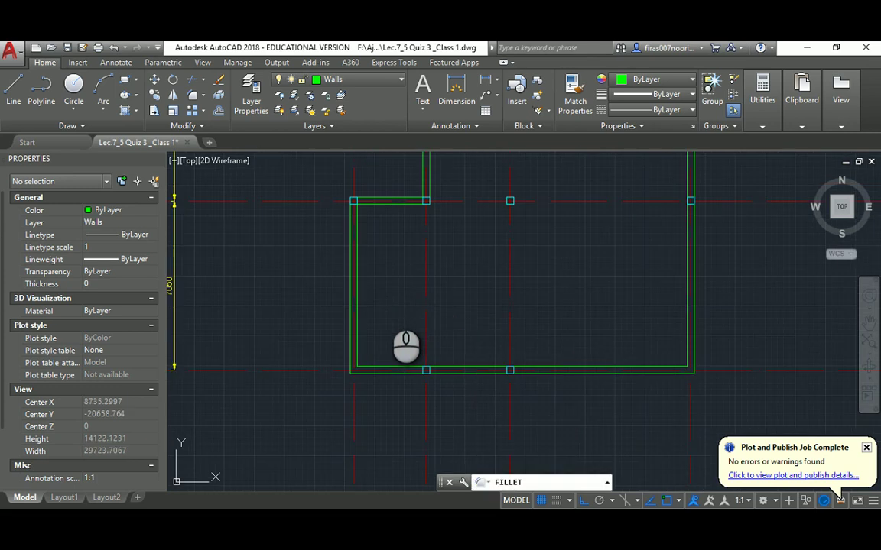
{"action": "key", "text": "Escape"}
{"action": "type", "text": "f"}
{"action": "key", "text": "Return"}
{"action": "type", "text": "r"}
{"action": "key", "text": "Return"}
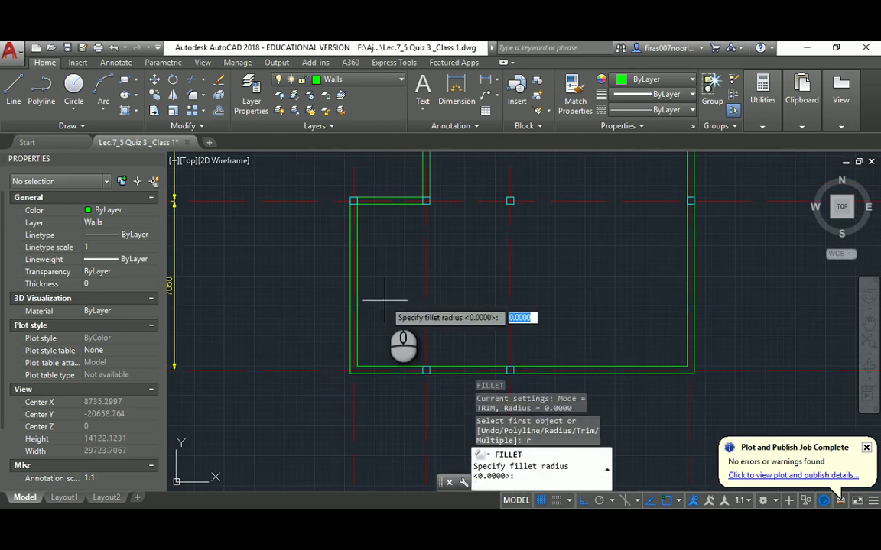
{"action": "type", "text": "3000"}
{"action": "key", "text": "Return"}
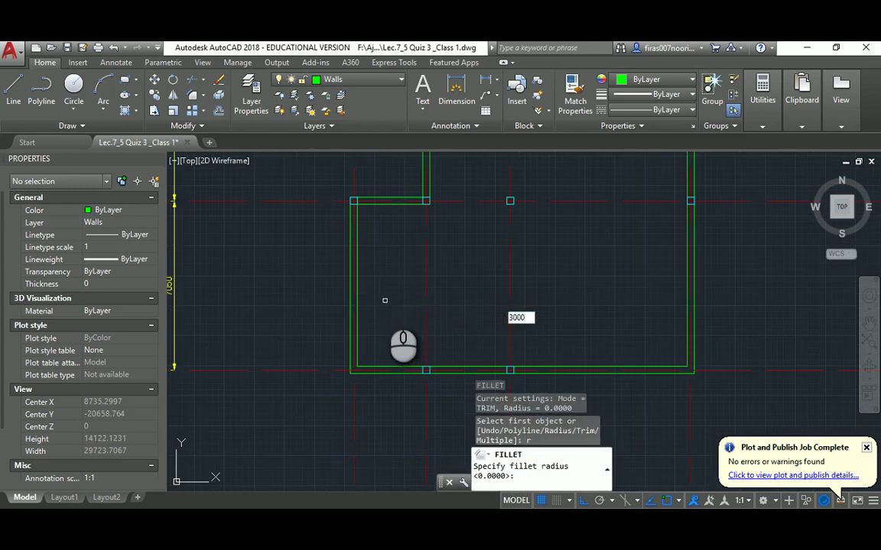
{"action": "type", "text": "m"}
{"action": "key", "text": "Return"}
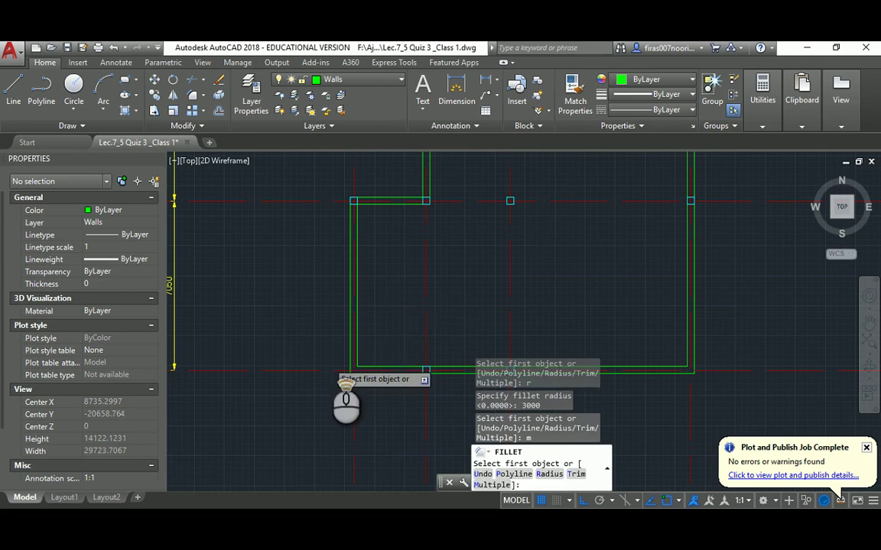
{"action": "scroll", "coordinate": [374, 334], "scroll_direction": "up", "scroll_amount": 4}
{"action": "left_click", "coordinate": [379, 324]}
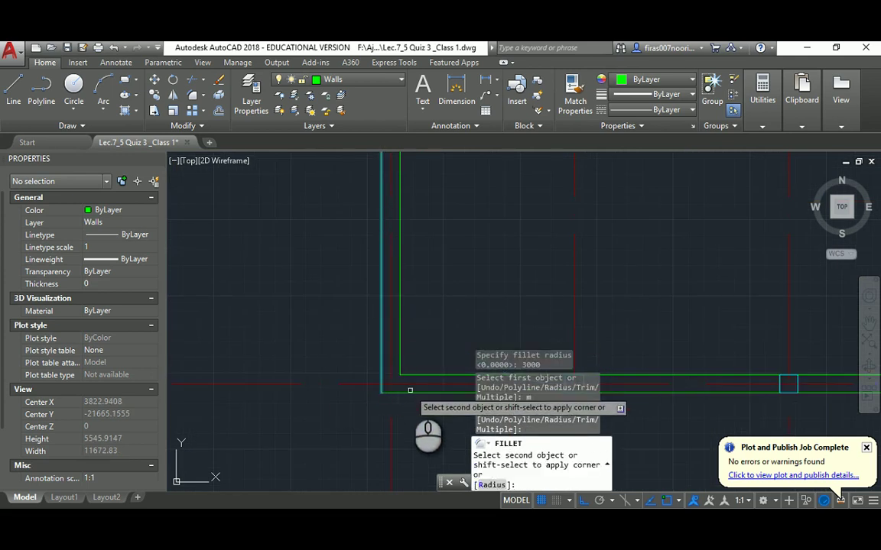
{"action": "left_click", "coordinate": [409, 391]}
Fillet the outer wall lines at Room5's lower-right corner with the same 3000 radius and end the command.
{"action": "scroll", "coordinate": [391, 383], "scroll_direction": "down", "scroll_amount": 6}
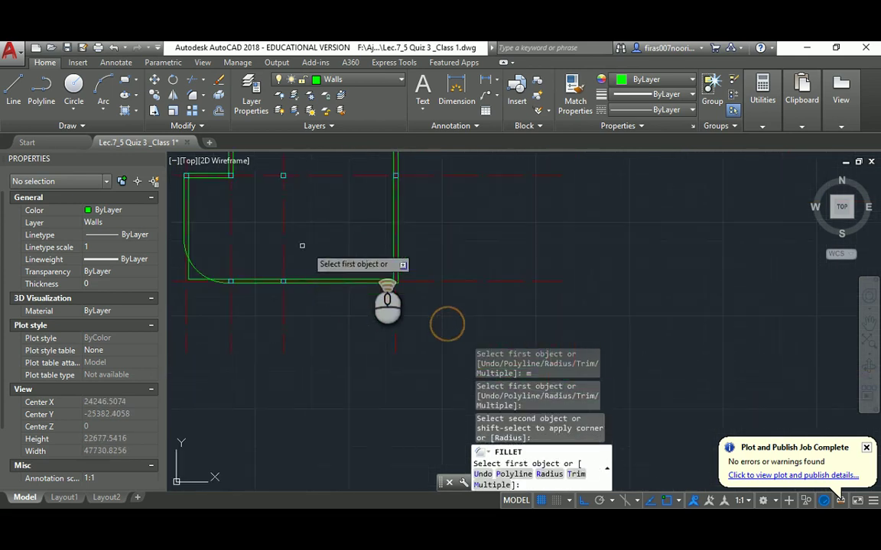
{"action": "left_click", "coordinate": [362, 284]}
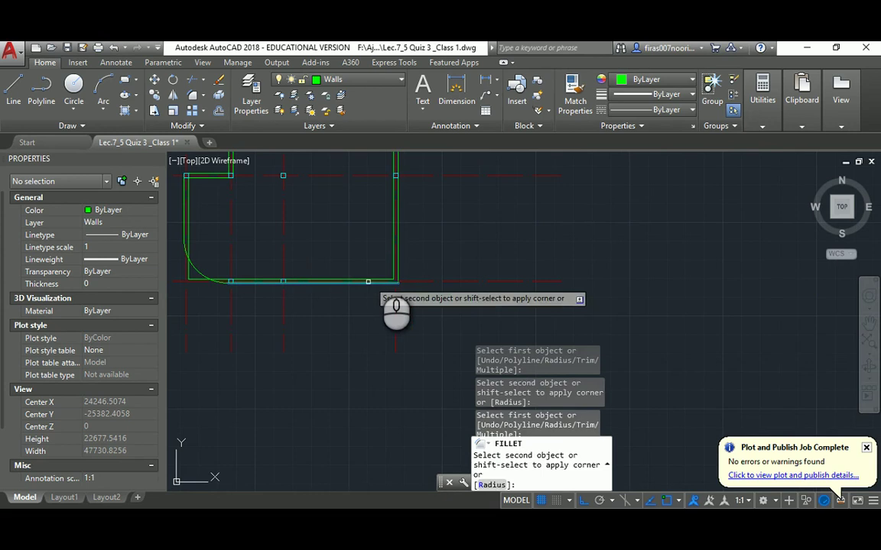
{"action": "scroll", "coordinate": [380, 260], "scroll_direction": "up", "scroll_amount": 4}
{"action": "left_click", "coordinate": [416, 250]}
{"action": "scroll", "coordinate": [412, 250], "scroll_direction": "down", "scroll_amount": 4}
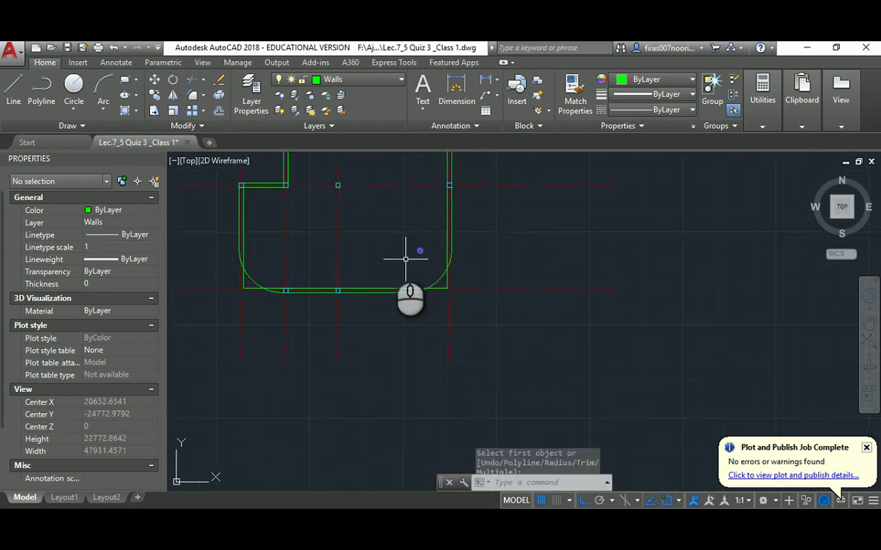
{"action": "scroll", "coordinate": [452, 272], "scroll_direction": "up", "scroll_amount": 2}
{"action": "key", "text": "Escape"}
{"action": "scroll", "coordinate": [367, 273], "scroll_direction": "up", "scroll_amount": 3}
{"action": "key", "text": "Escape"}
{"action": "key", "text": "Escape"}
Fillet the inner wall lines at Room5's lower-left corner with a radius of 2700.
{"action": "middle_click_drag", "start_coordinate": [256, 292], "coordinate": [345, 286]}
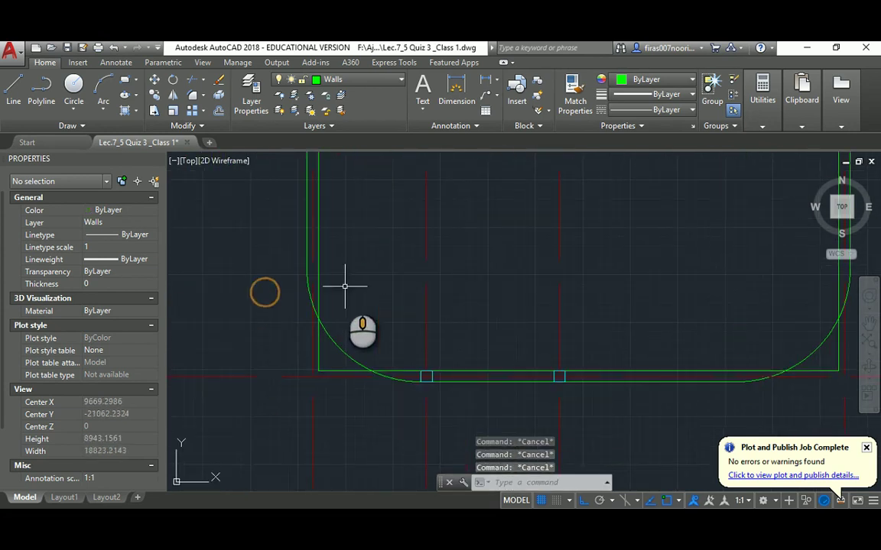
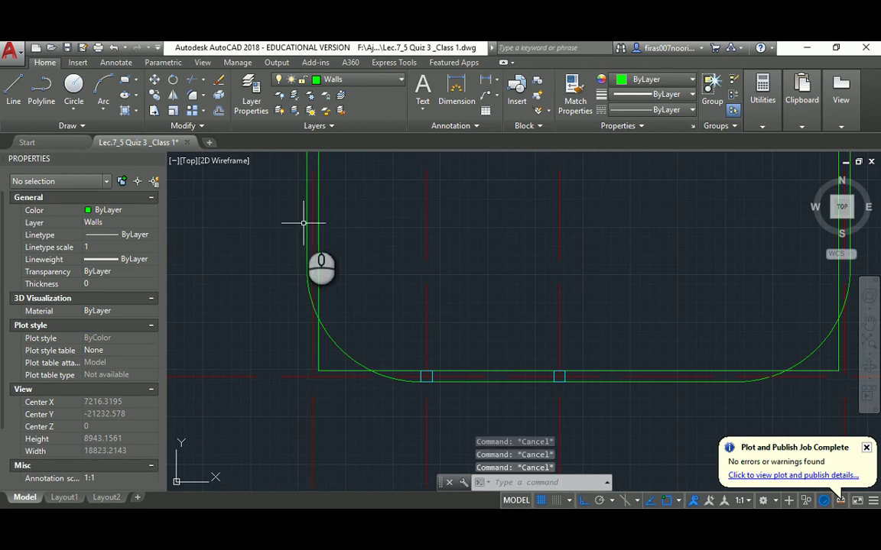
{"action": "key", "text": "Return"}
{"action": "type", "text": "r"}
{"action": "key", "text": "Return"}
{"action": "type", "text": "2"}
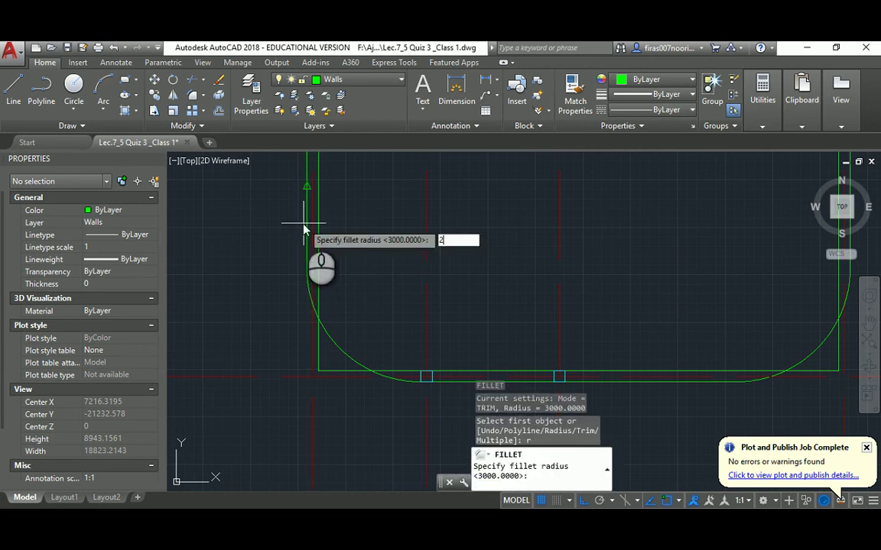
{"action": "type", "text": "700"}
{"action": "key", "text": "Return"}
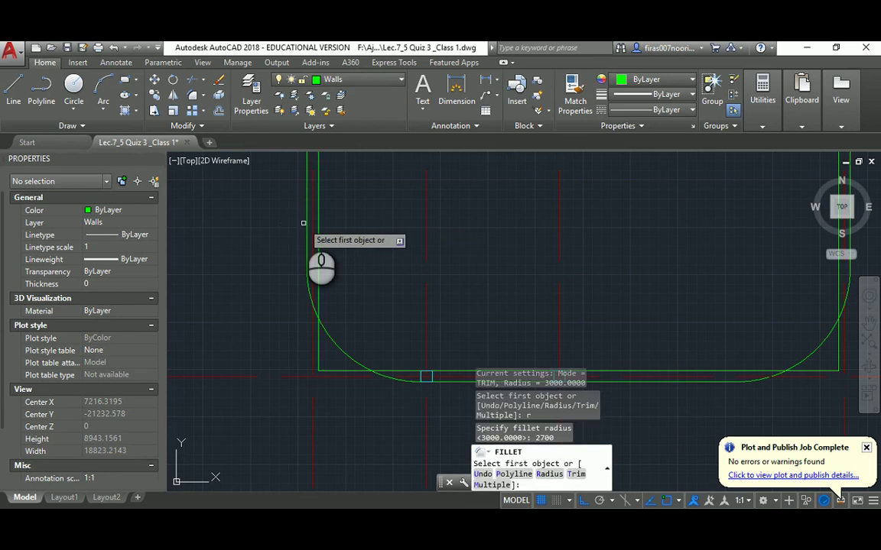
{"action": "left_click", "coordinate": [318, 174]}
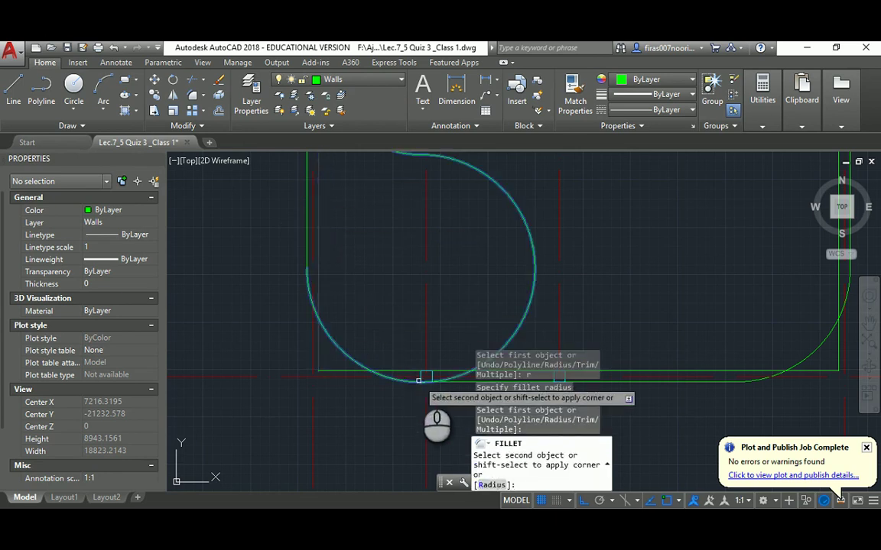
{"action": "key", "text": "Escape"}
{"action": "key", "text": "Escape"}
Offset the outer arc at Room5's lower-right corner 300 inward.
{"action": "scroll", "coordinate": [428, 344], "scroll_direction": "down", "scroll_amount": 3}
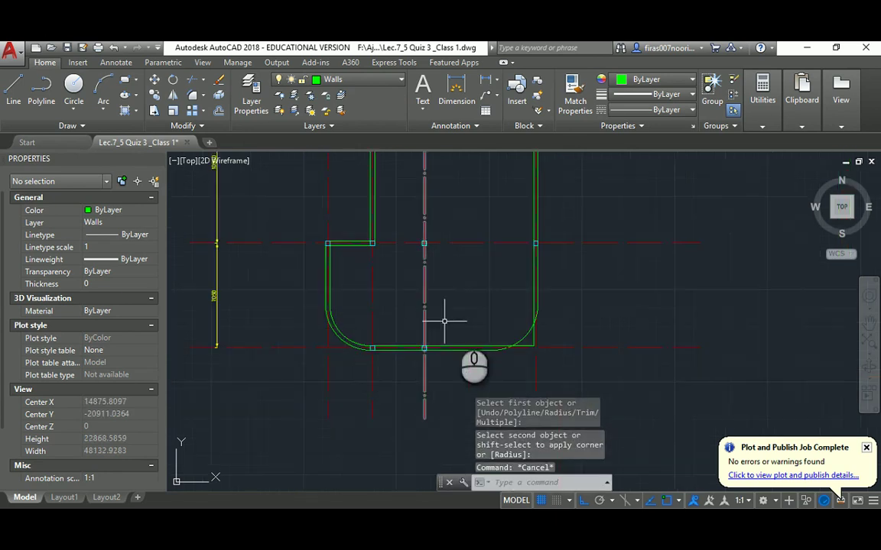
{"action": "scroll", "coordinate": [480, 324], "scroll_direction": "up", "scroll_amount": 2}
{"action": "key", "text": "Escape"}
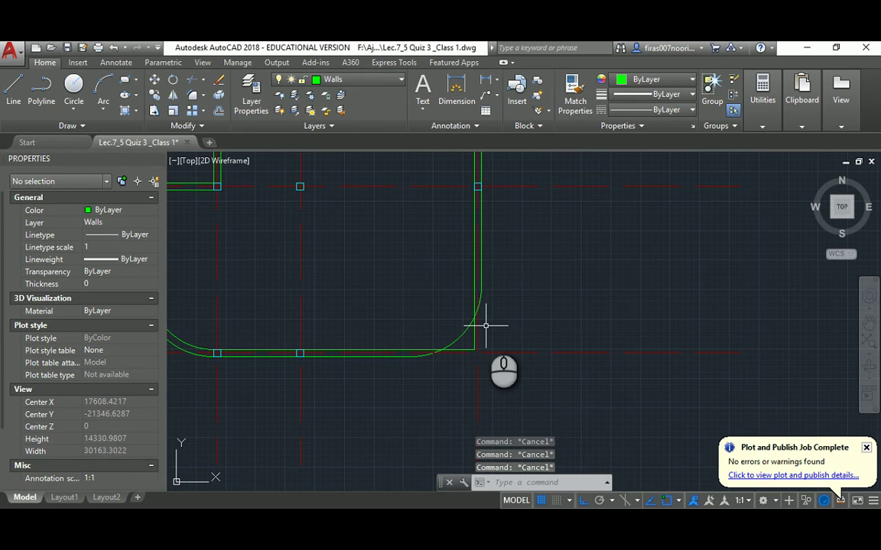
{"action": "type", "text": "o"}
{"action": "key", "text": "Return"}
{"action": "type", "text": "300"}
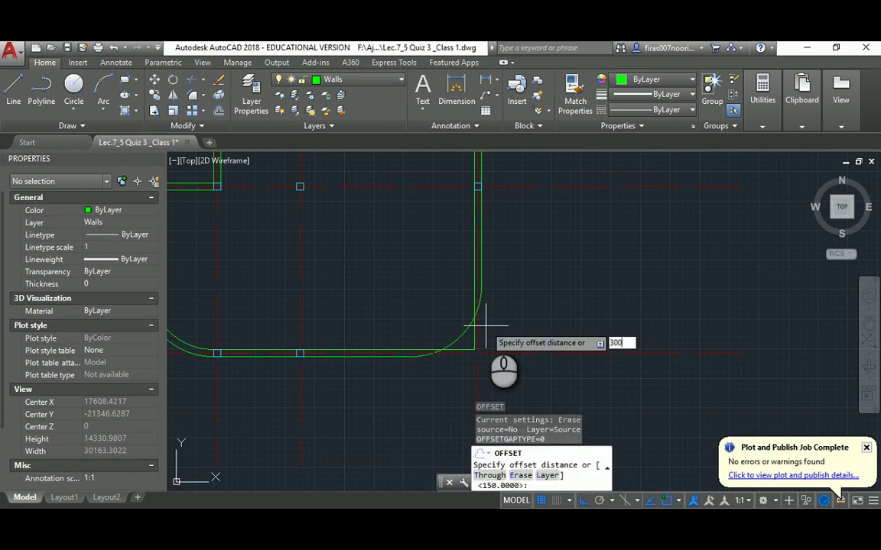
{"action": "key", "text": "Return"}
{"action": "left_click", "coordinate": [465, 333]}
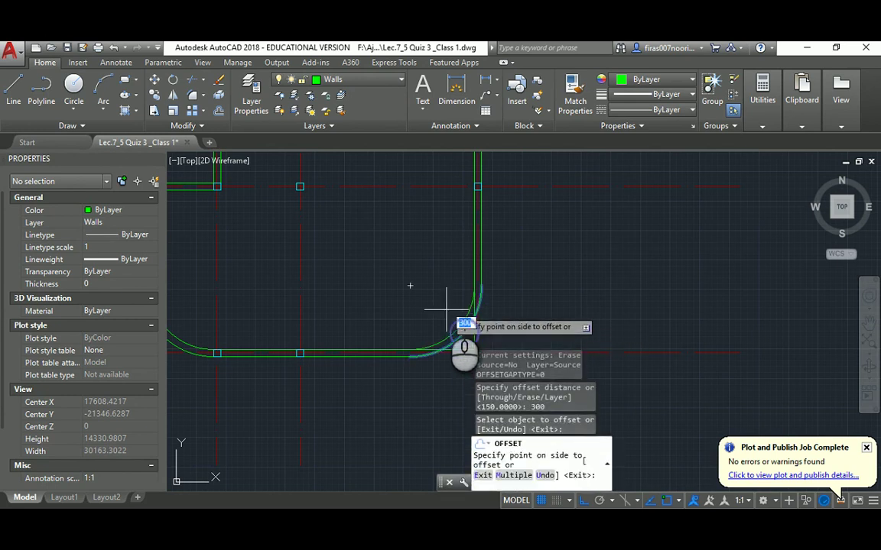
{"action": "left_click", "coordinate": [416, 294]}
{"action": "key", "text": "Escape"}
Trim the inner wall lines that extend past the offset arc at Room5's lower-right corner.
{"action": "type", "text": "tr"}
{"action": "key", "text": "Return"}
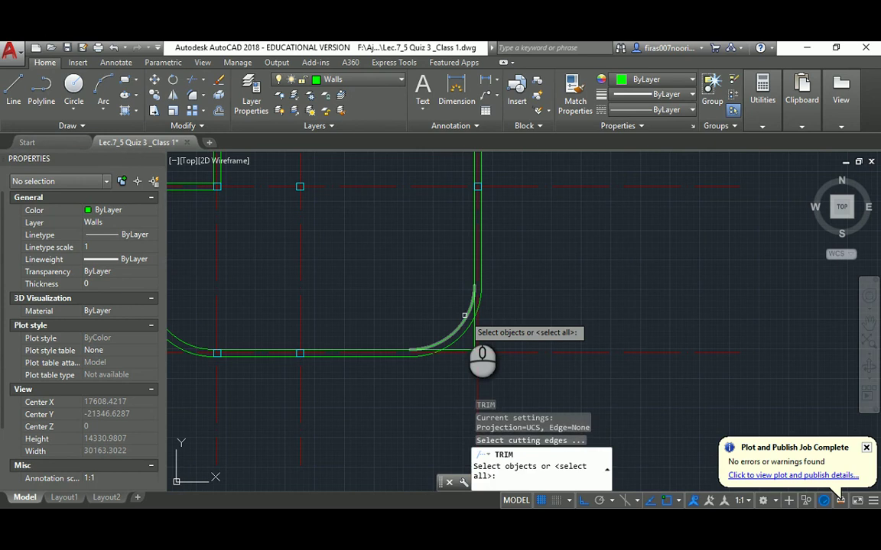
{"action": "left_click", "coordinate": [464, 315]}
{"action": "key", "text": "Return"}
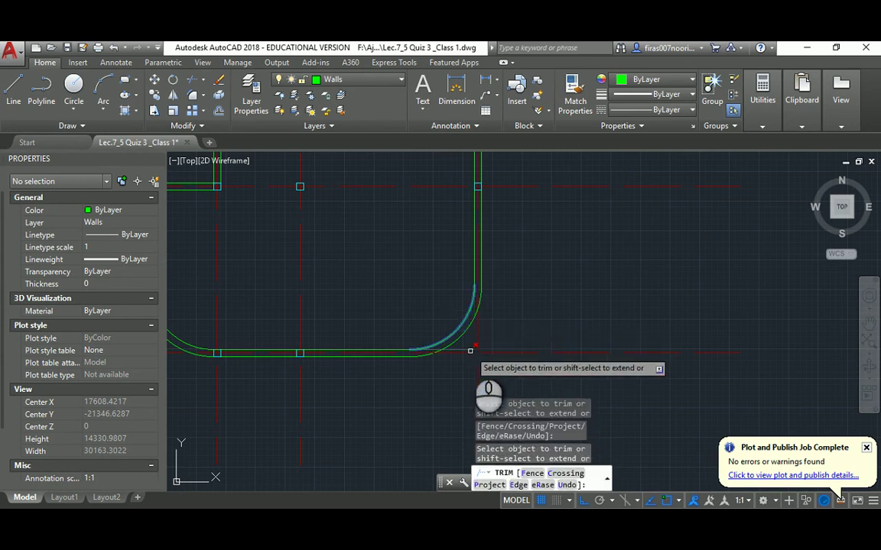
{"action": "key", "text": "Escape"}
{"action": "scroll", "coordinate": [469, 349], "scroll_direction": "down", "scroll_amount": 3}
{"action": "scroll", "coordinate": [398, 282], "scroll_direction": "up", "scroll_amount": 2}
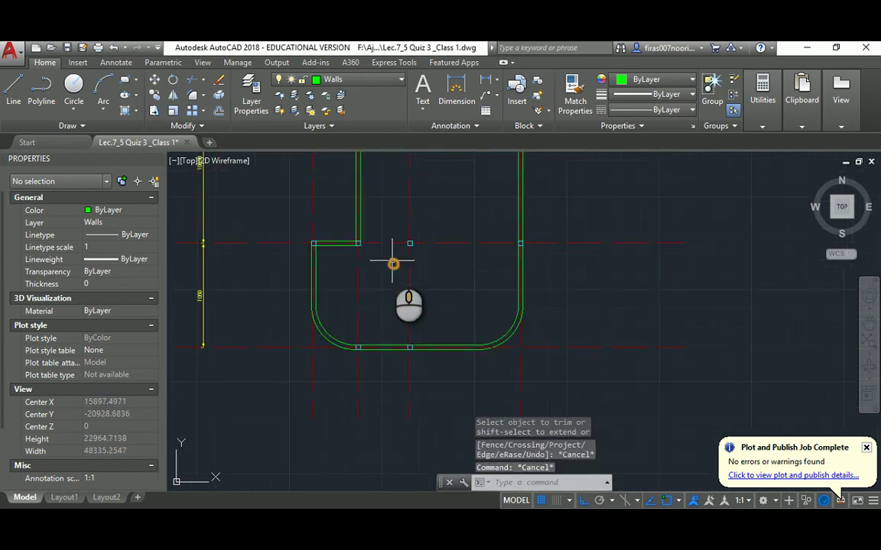
{"action": "middle_click_drag", "start_coordinate": [392, 261], "coordinate": [382, 316]}
{"action": "scroll", "coordinate": [349, 298], "scroll_direction": "up", "scroll_amount": 4}
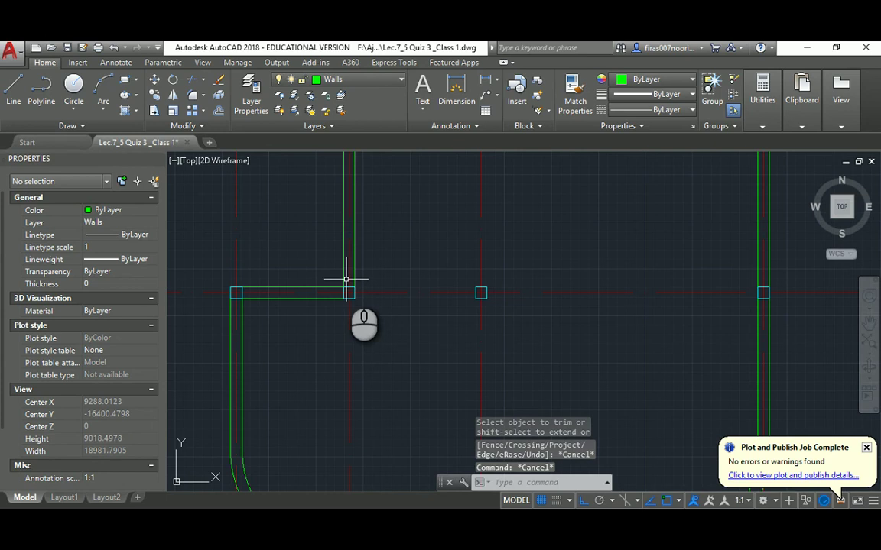
Turn off the columns' layer to check the wall lines at the column corners, and undo the layer change.
{"action": "key", "text": "Escape"}
{"action": "key", "text": "Escape"}
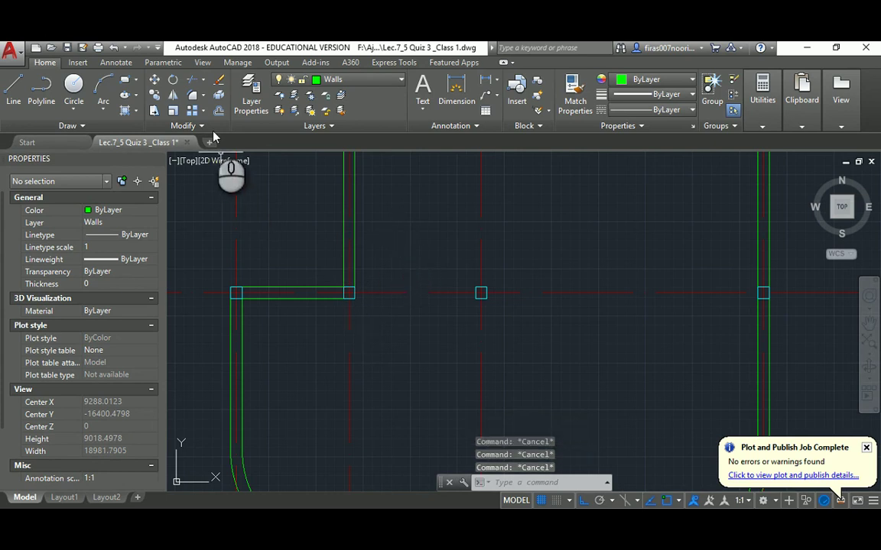
{"action": "left_click", "coordinate": [280, 95]}
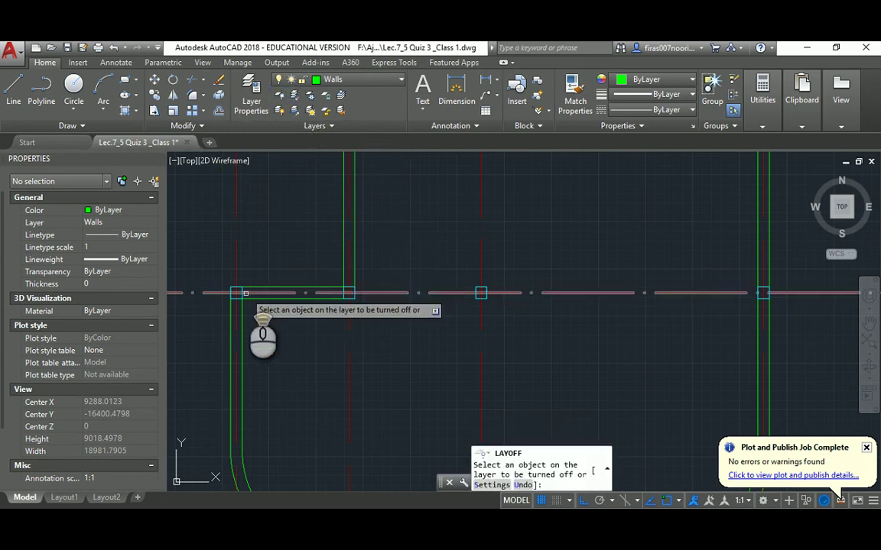
{"action": "scroll", "coordinate": [241, 289], "scroll_direction": "up", "scroll_amount": 3}
{"action": "left_click", "coordinate": [226, 277]}
{"action": "scroll", "coordinate": [310, 252], "scroll_direction": "down", "scroll_amount": 6}
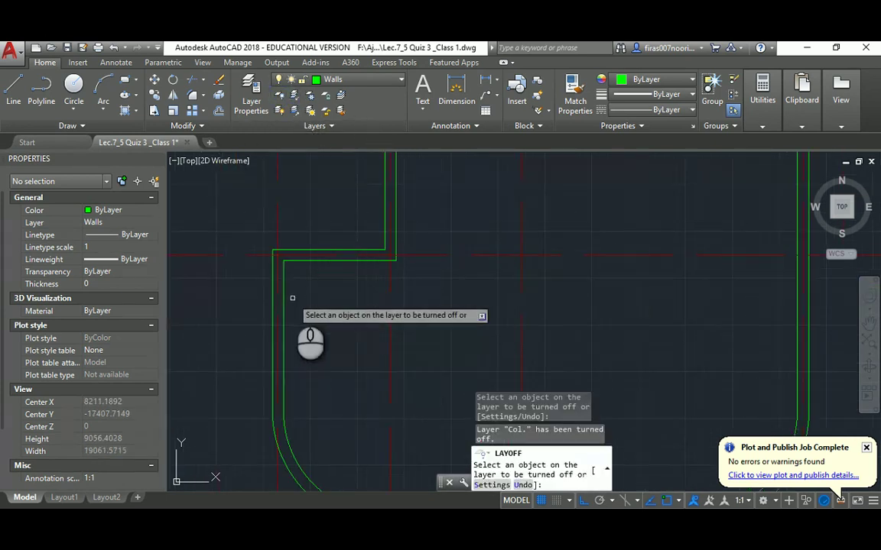
{"action": "mouse_move", "coordinate": [333, 257]}
{"action": "middle_mouse_down"}
{"action": "mouse_move", "coordinate": [311, 375]}
{"action": "mouse_move", "coordinate": [321, 406]}
{"action": "mouse_move", "coordinate": [387, 228]}
{"action": "mouse_move", "coordinate": [369, 285]}
{"action": "mouse_move", "coordinate": [373, 197]}
{"action": "middle_mouse_up"}
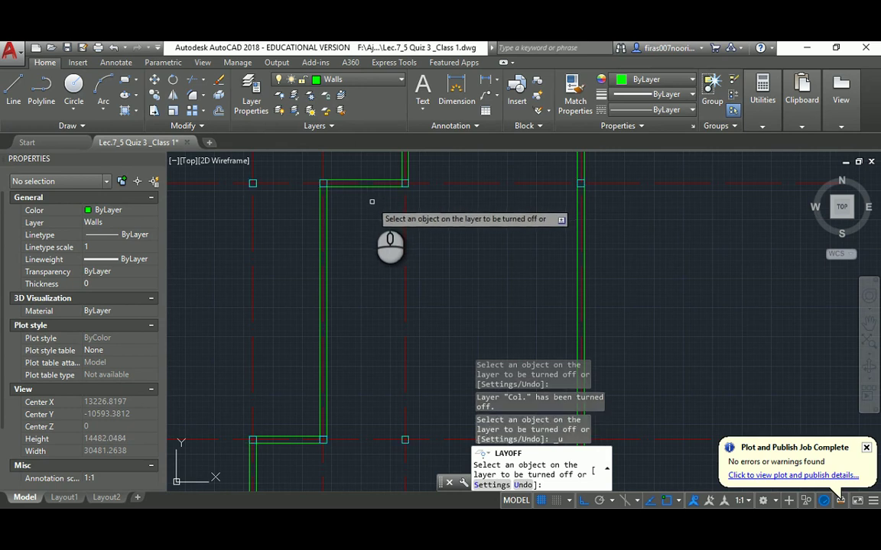
{"action": "key", "text": "ctrl+z"}
{"action": "key", "text": "Escape"}
Examine where the wall lines end at the upper-left corner column by inspecting each line's endpoints.
{"action": "scroll", "coordinate": [332, 185], "scroll_direction": "up", "scroll_amount": 8}
{"action": "key", "text": "Escape"}
{"action": "left_click", "coordinate": [329, 179]}
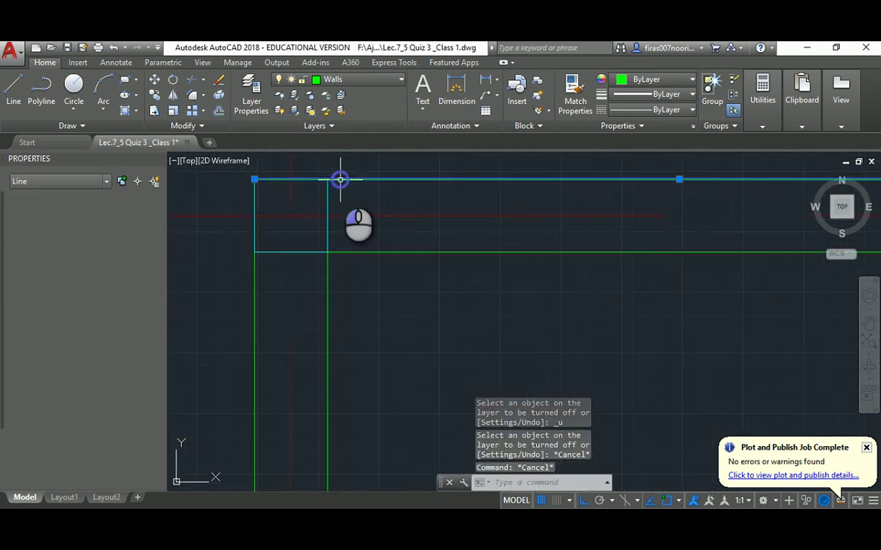
{"action": "left_click", "coordinate": [254, 179]}
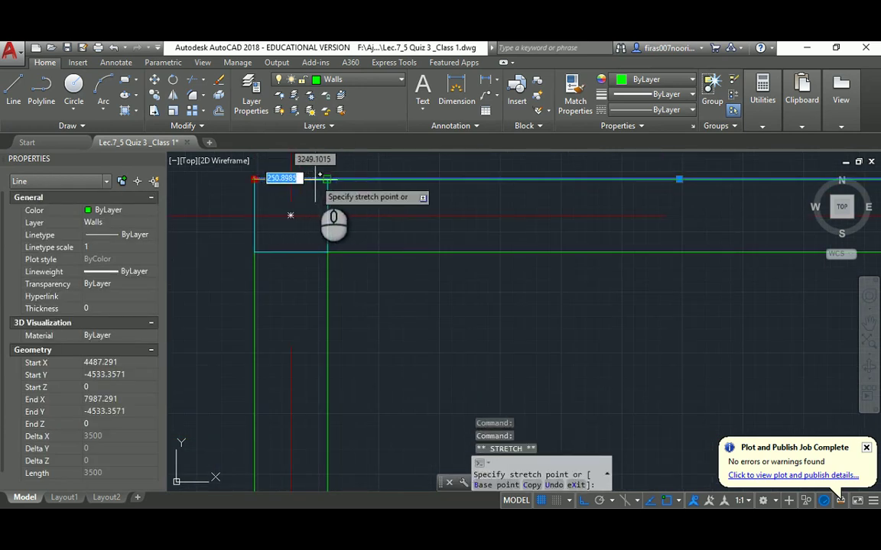
{"action": "key", "text": "Escape"}
{"action": "left_click", "coordinate": [255, 262]}
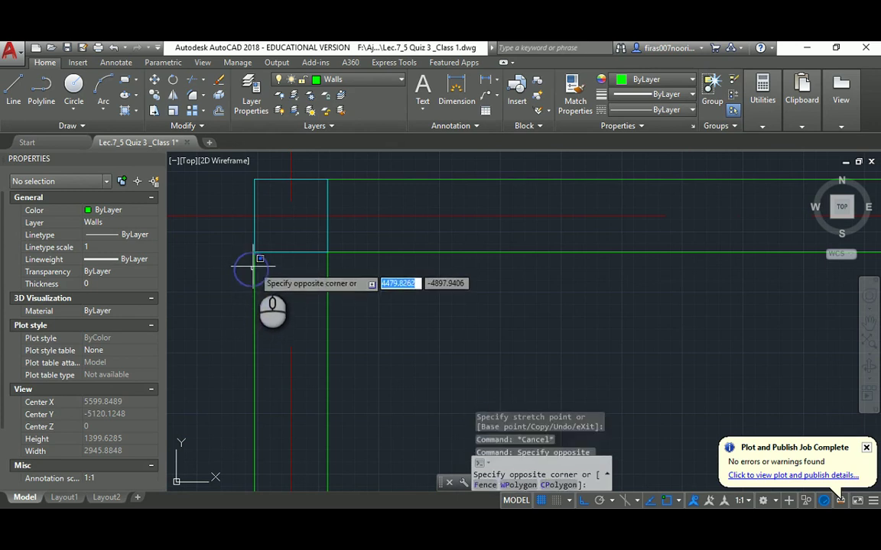
{"action": "key", "text": "Escape"}
{"action": "left_click", "coordinate": [253, 258]}
{"action": "left_click", "coordinate": [246, 262]}
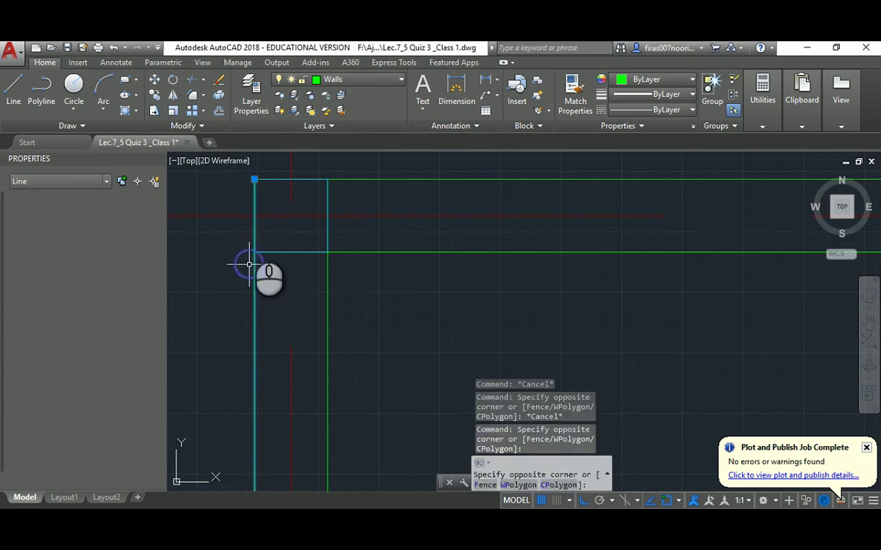
{"action": "left_click", "coordinate": [255, 179]}
{"action": "key", "text": "Escape"}
{"action": "key", "text": "Escape"}
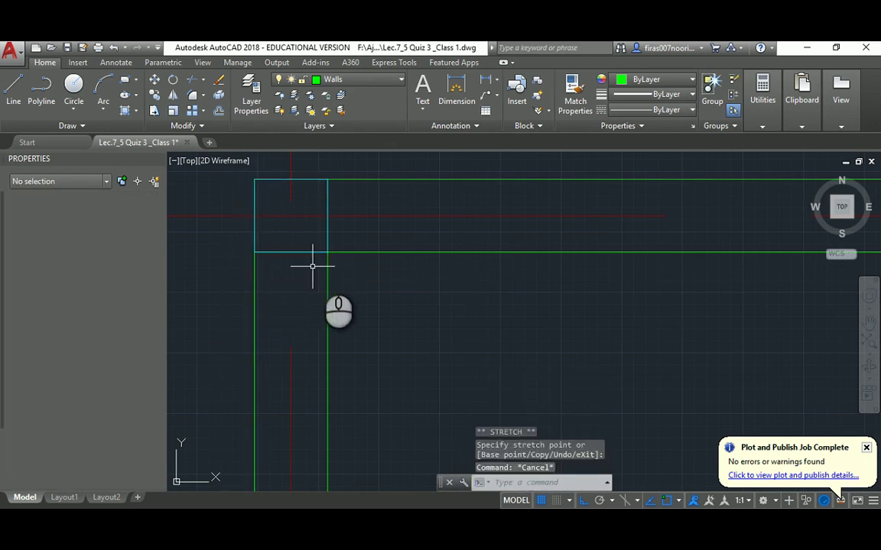
{"action": "left_click", "coordinate": [324, 267]}
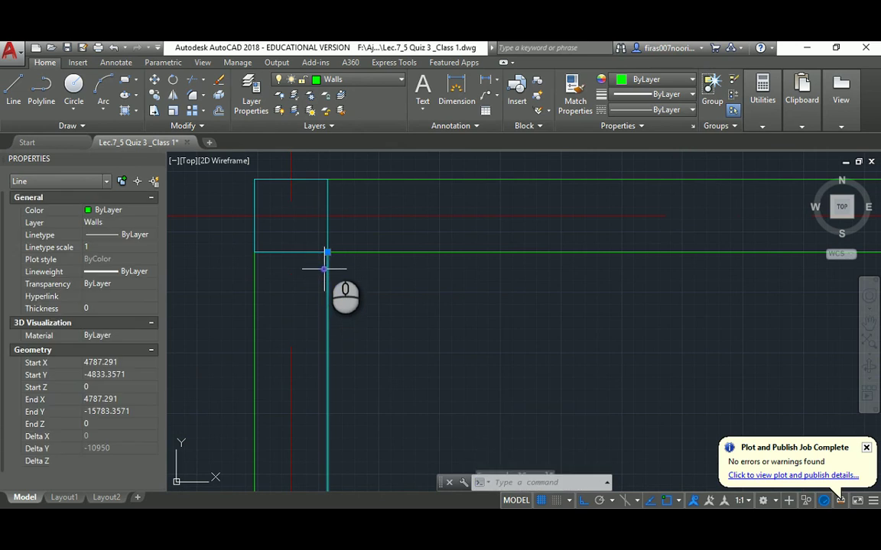
{"action": "middle_click_drag", "start_coordinate": [327, 265], "coordinate": [337, 248]}
{"action": "scroll", "coordinate": [316, 237], "scroll_direction": "up", "scroll_amount": 4}
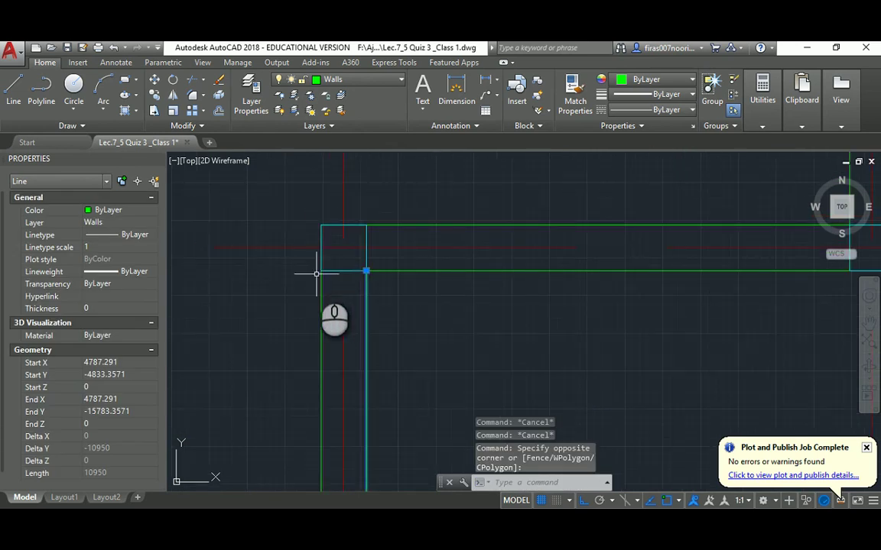
{"action": "scroll", "coordinate": [359, 285], "scroll_direction": "down", "scroll_amount": 7}
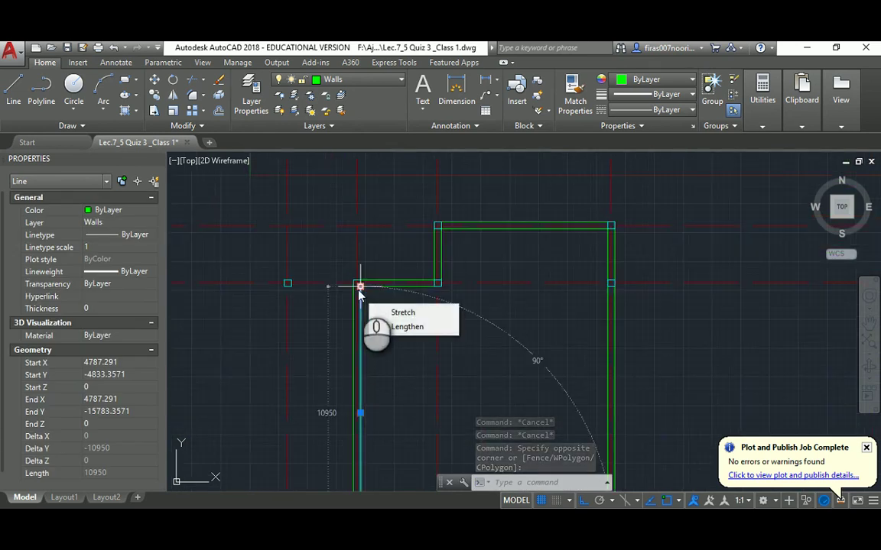
{"action": "key", "text": "Escape"}
{"action": "scroll", "coordinate": [359, 284], "scroll_direction": "up", "scroll_amount": 2}
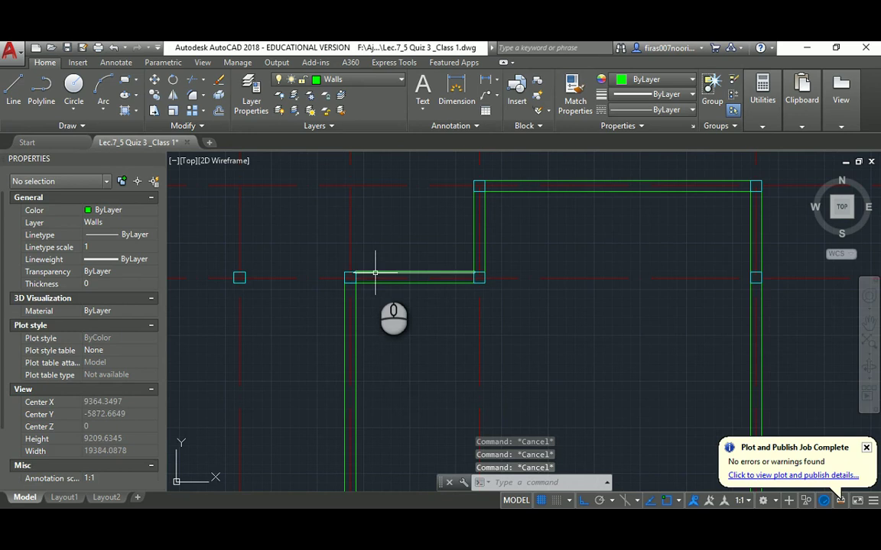
Erase the two horizontal and two vertical wall lines that meet at the upper-left corner column.
{"action": "left_click", "coordinate": [374, 273]}
{"action": "key", "text": "Delete"}
{"action": "key", "text": "ctrl+z"}
{"action": "key", "text": "Delete"}
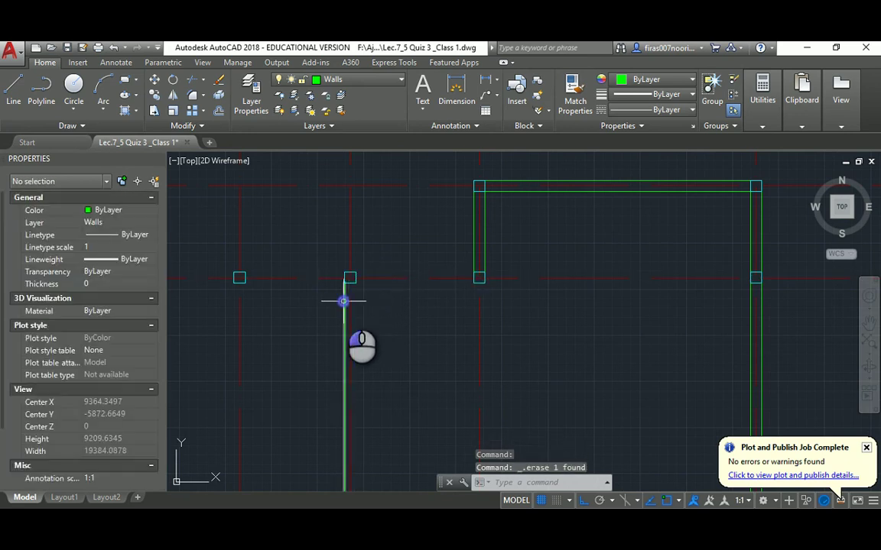
{"action": "left_click", "coordinate": [344, 300]}
{"action": "key", "text": "Delete"}
Draw the outer vertical wall line from the upper corner column's lower-left corner down to the lower column's top-left corner.
{"action": "scroll", "coordinate": [338, 295], "scroll_direction": "down", "scroll_amount": 2}
{"action": "key", "text": "l"}
{"action": "key", "text": "Return"}
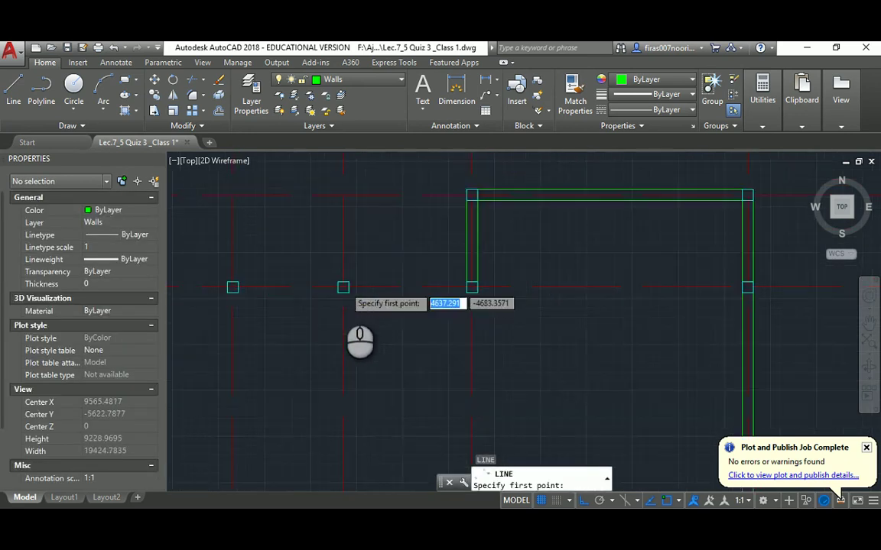
{"action": "scroll", "coordinate": [337, 290], "scroll_direction": "up", "scroll_amount": 5}
{"action": "left_click", "coordinate": [341, 288]}
{"action": "scroll", "coordinate": [334, 295], "scroll_direction": "down", "scroll_amount": 3}
{"action": "scroll", "coordinate": [350, 373], "scroll_direction": "up", "scroll_amount": 4}
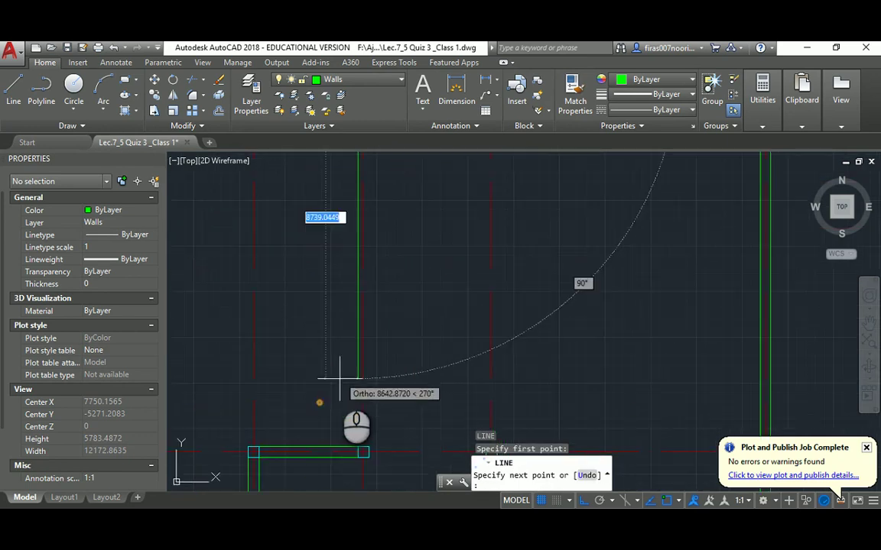
{"action": "left_click", "coordinate": [359, 448]}
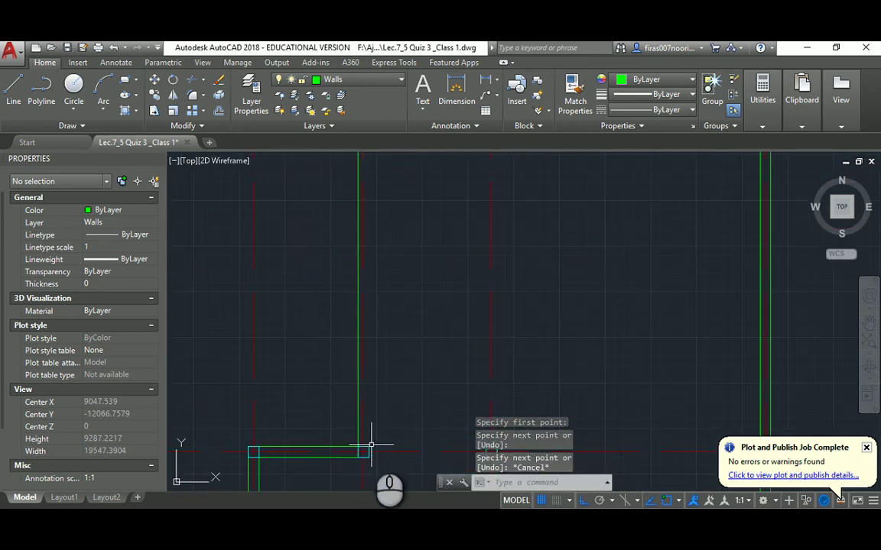
Draw the inner vertical wall line from the lower column's top-right corner up to the upper column's lower-right corner.
{"action": "left_click", "coordinate": [370, 446]}
{"action": "scroll", "coordinate": [370, 446], "scroll_direction": "down", "scroll_amount": 3}
{"action": "scroll", "coordinate": [387, 255], "scroll_direction": "up", "scroll_amount": 3}
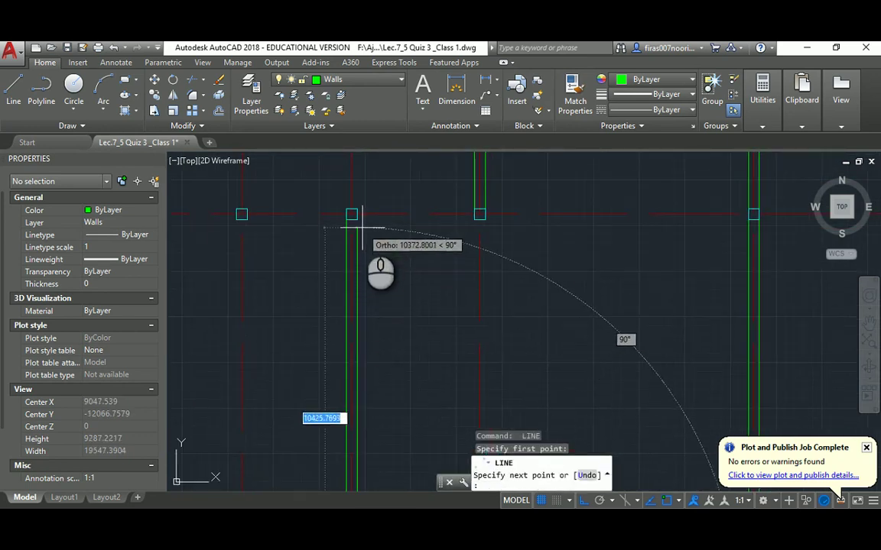
{"action": "left_click", "coordinate": [358, 222]}
Draw the upper and lower horizontal wall lines between the upper-left corner column and the next column to its right.
{"action": "scroll", "coordinate": [360, 205], "scroll_direction": "up", "scroll_amount": 2}
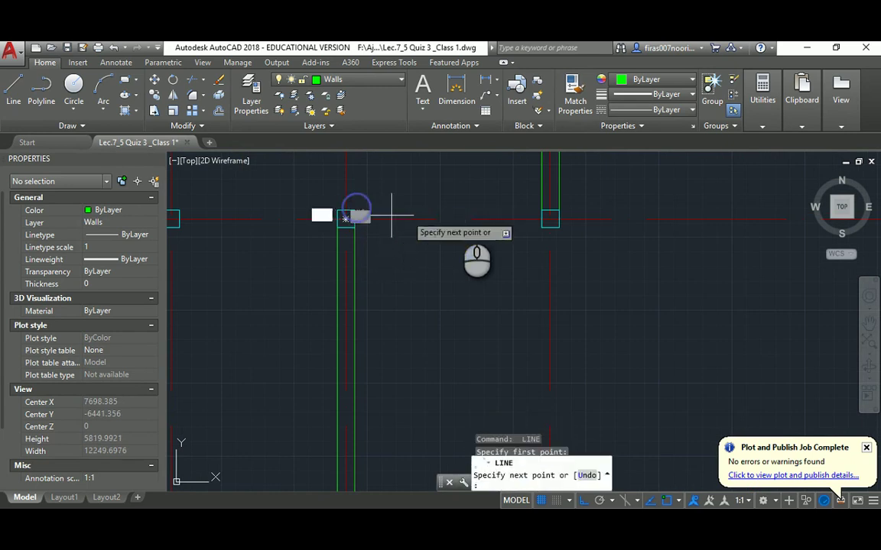
{"action": "left_click", "coordinate": [548, 219]}
{"action": "key", "text": "Return"}
{"action": "key", "text": "Return"}
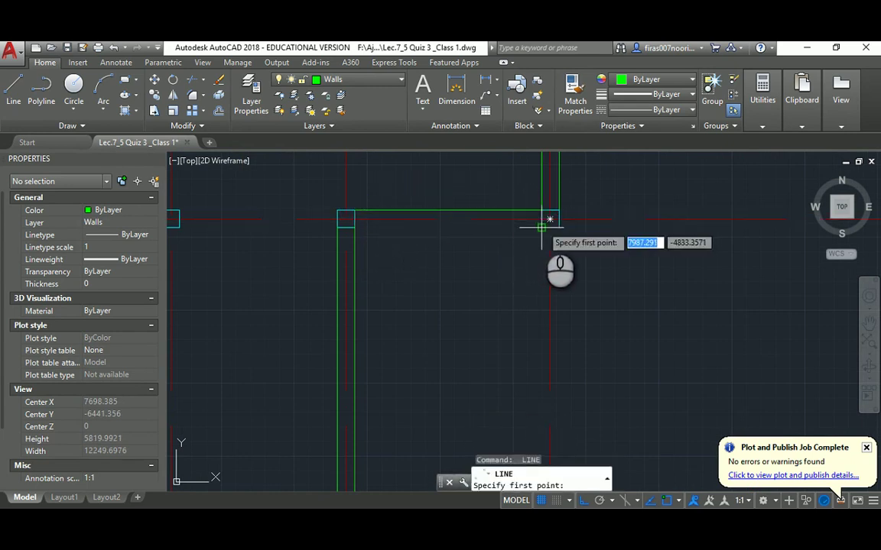
{"action": "left_click", "coordinate": [549, 219]}
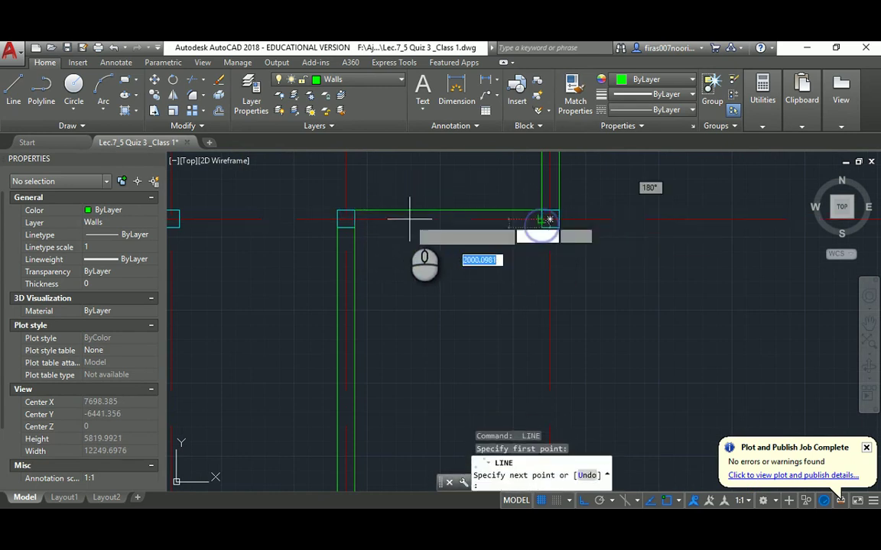
{"action": "left_click", "coordinate": [353, 214]}
{"action": "key", "text": "Return"}
Draw a short wall line along the right edge of the upper-left corner column.
{"action": "scroll", "coordinate": [353, 214], "scroll_direction": "up", "scroll_amount": 2}
{"action": "type", "text": "l"}
{"action": "key", "text": "Return"}
{"action": "scroll", "coordinate": [353, 211], "scroll_direction": "up", "scroll_amount": 2}
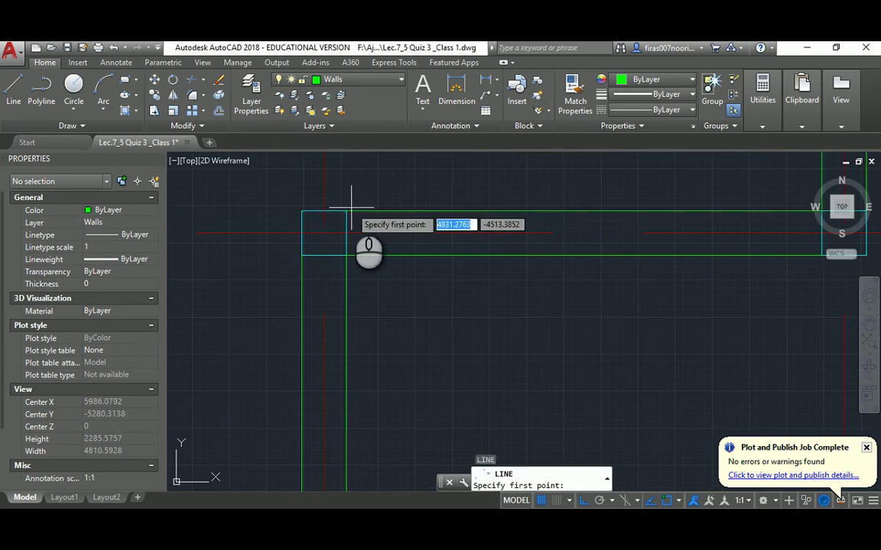
{"action": "left_click", "coordinate": [346, 211]}
{"action": "left_click", "coordinate": [346, 254]}
{"action": "key", "text": "Return"}
{"action": "key", "text": "Return"}
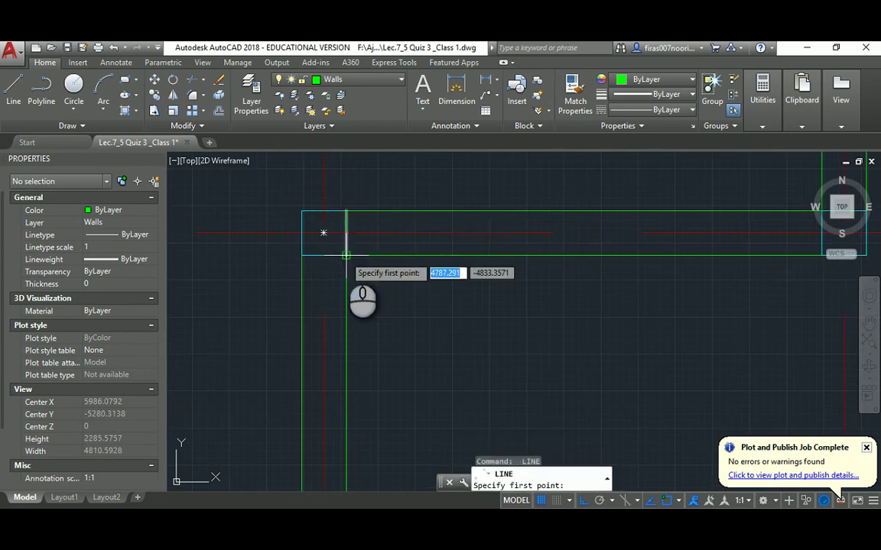
{"action": "left_click", "coordinate": [347, 253]}
{"action": "key", "text": "Escape"}
Draw short wall lines along the left and top edges of the column at the horizontal wall's right end.
{"action": "scroll", "coordinate": [274, 269], "scroll_direction": "down", "scroll_amount": 1}
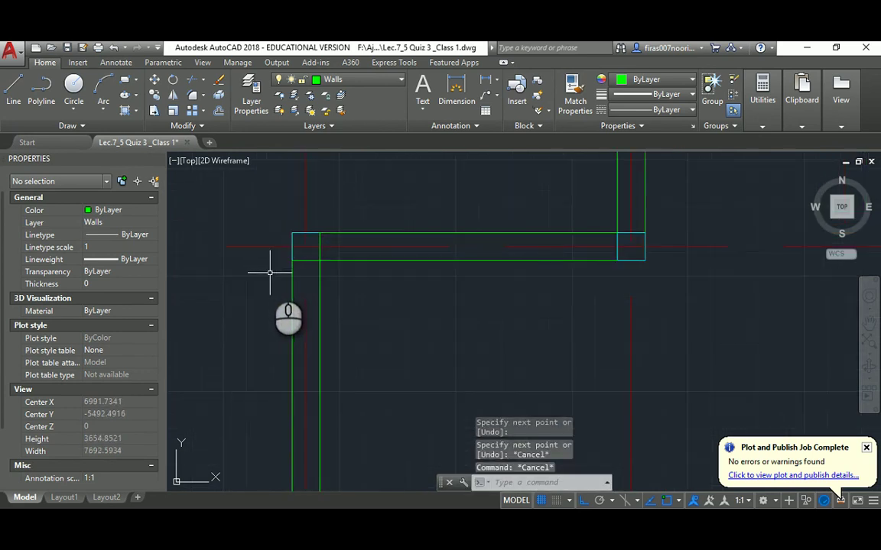
{"action": "key", "text": "Return"}
{"action": "left_click", "coordinate": [617, 233]}
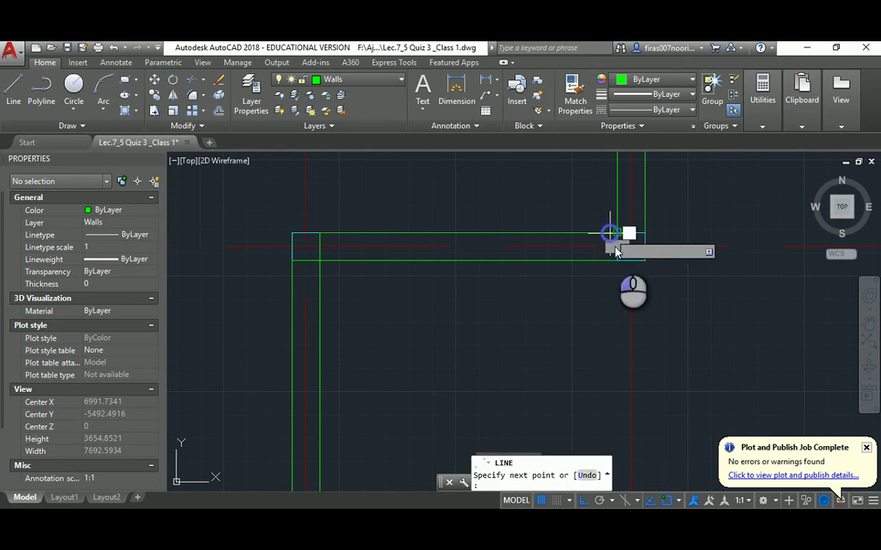
{"action": "key", "text": "Escape"}
{"action": "key", "text": "Return"}
{"action": "left_click", "coordinate": [643, 233]}
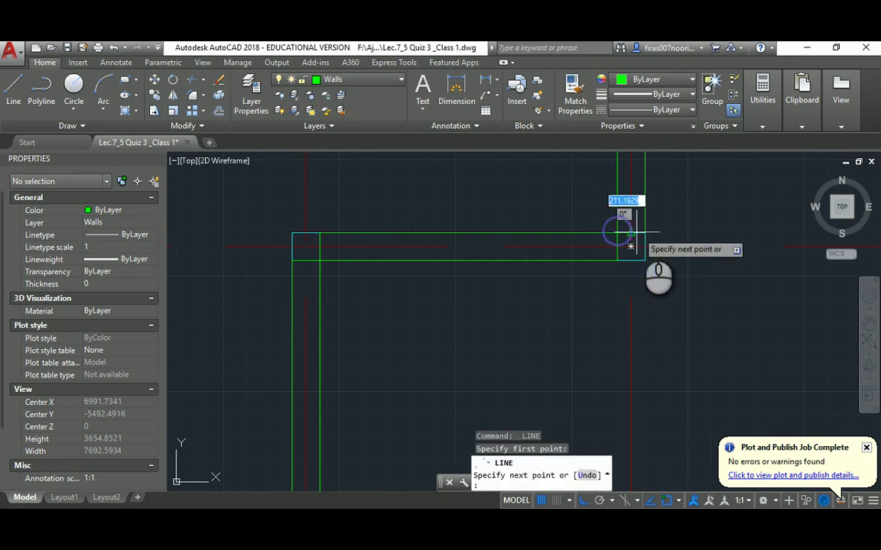
{"action": "key", "text": "Escape"}
Shorten the vertical wall line along that column's right edge so it ends at the column's top-right corner.
{"action": "key", "text": "Escape"}
{"action": "left_click", "coordinate": [645, 253]}
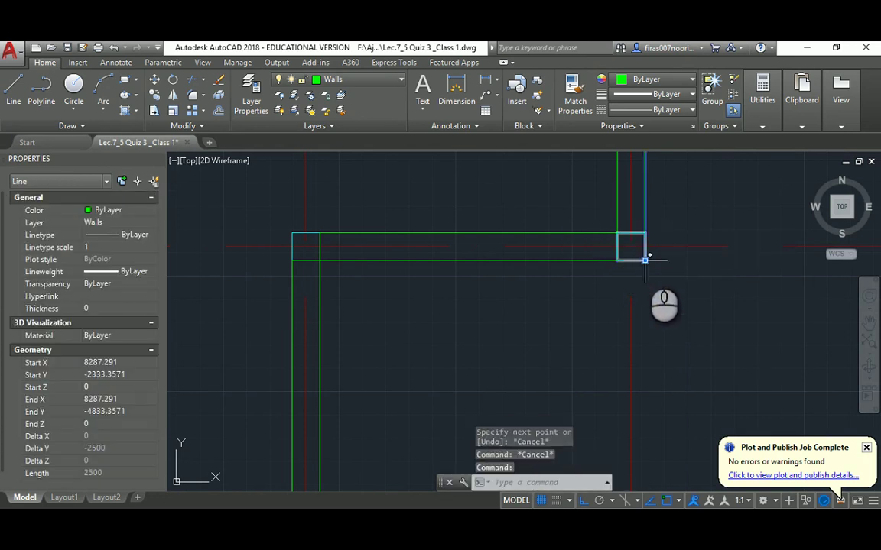
{"action": "left_click", "coordinate": [645, 259]}
{"action": "key", "text": "Escape"}
{"action": "key", "text": "Escape"}
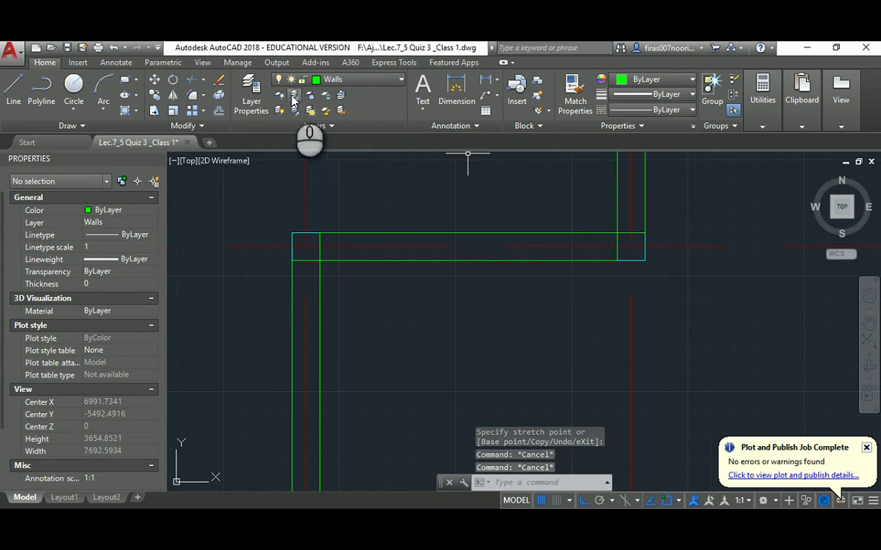
Hide the column layer again to examine the wall line ends at both columns, and undo the layer change.
{"action": "left_click", "coordinate": [283, 97]}
{"action": "left_click", "coordinate": [292, 233]}
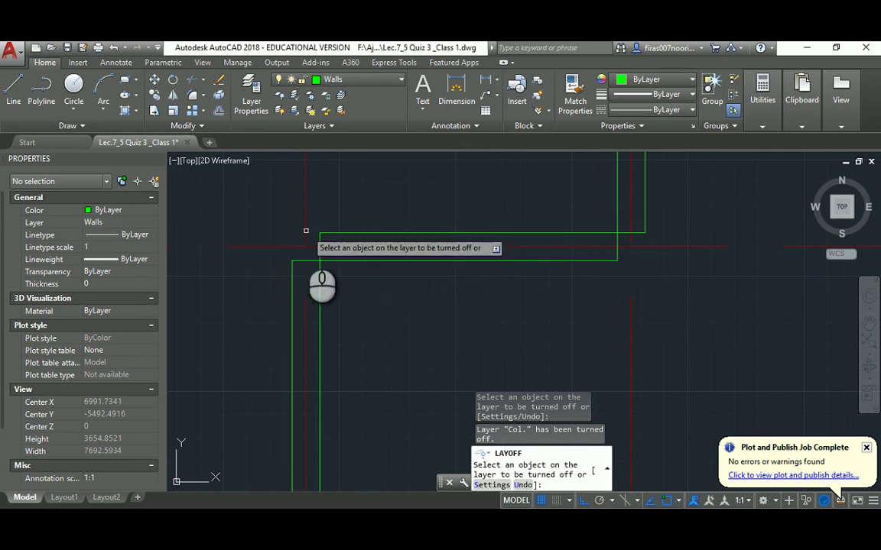
{"action": "key", "text": "Escape"}
{"action": "key", "text": "ctrl+z"}
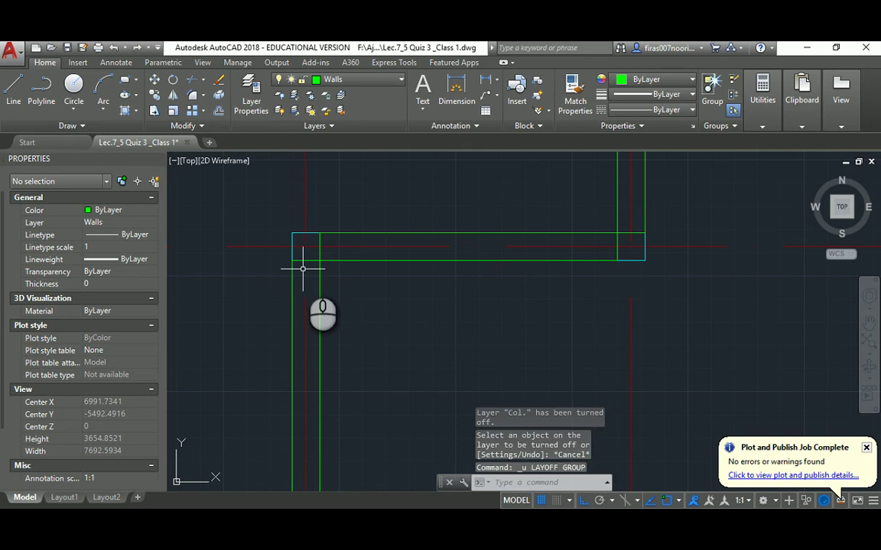
{"action": "key", "text": "Escape"}
Bring the upper-left corner column to the front of the draw order.
{"action": "scroll", "coordinate": [304, 264], "scroll_direction": "up", "scroll_amount": 2}
{"action": "scroll", "coordinate": [289, 251], "scroll_direction": "down", "scroll_amount": 1}
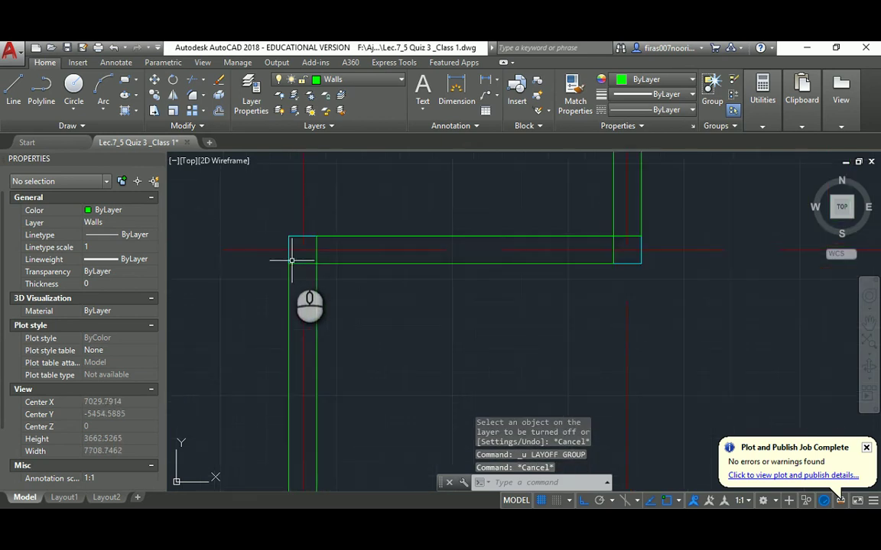
{"action": "scroll", "coordinate": [285, 243], "scroll_direction": "up", "scroll_amount": 1}
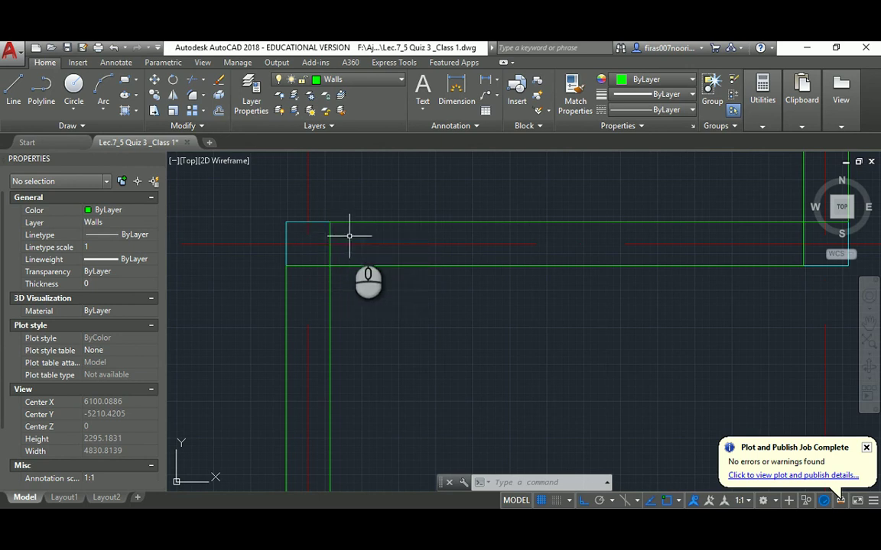
{"action": "key", "text": "Escape"}
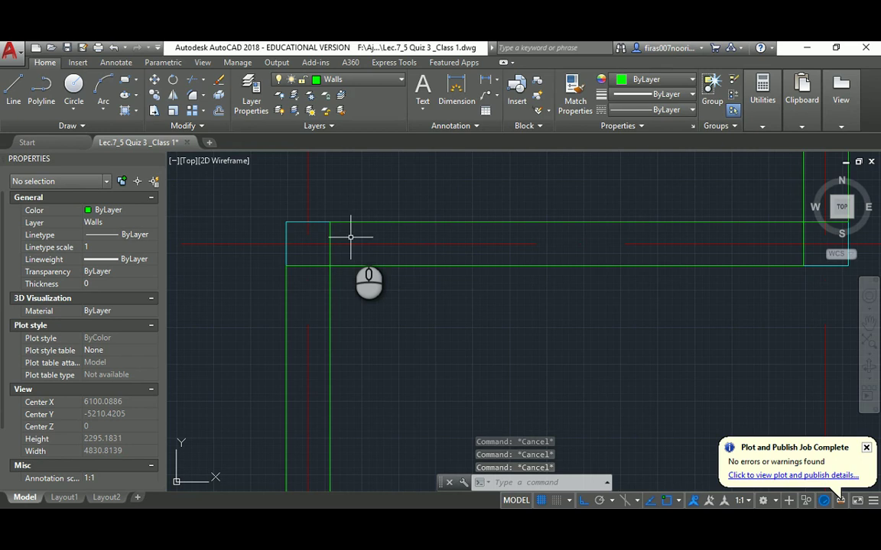
{"action": "type", "text": "dr"}
{"action": "key", "text": "Return"}
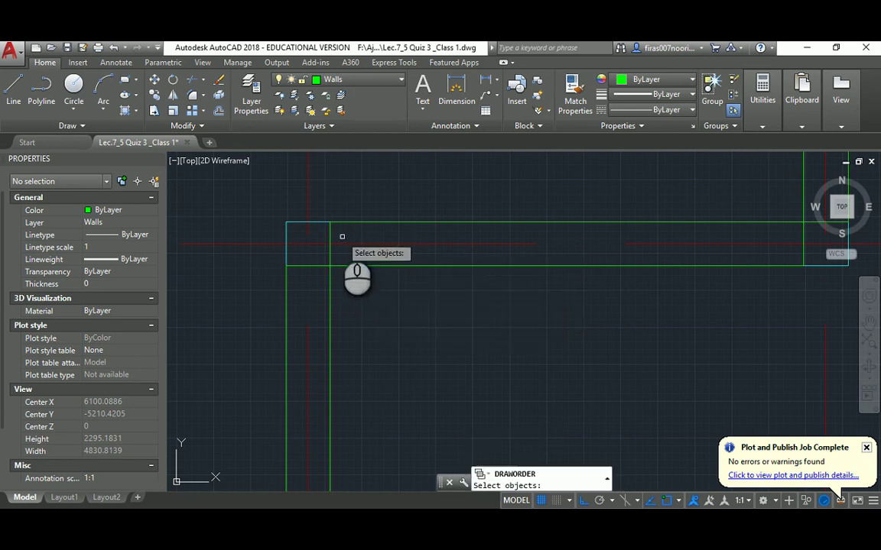
{"action": "left_click", "coordinate": [320, 222]}
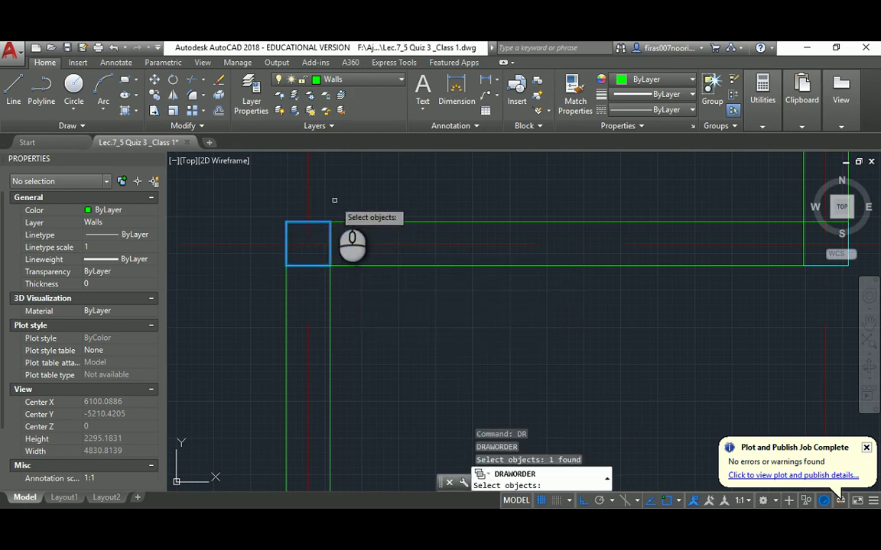
{"action": "key", "text": "Return"}
{"action": "key", "text": "Down"}
{"action": "key", "text": "Down"}
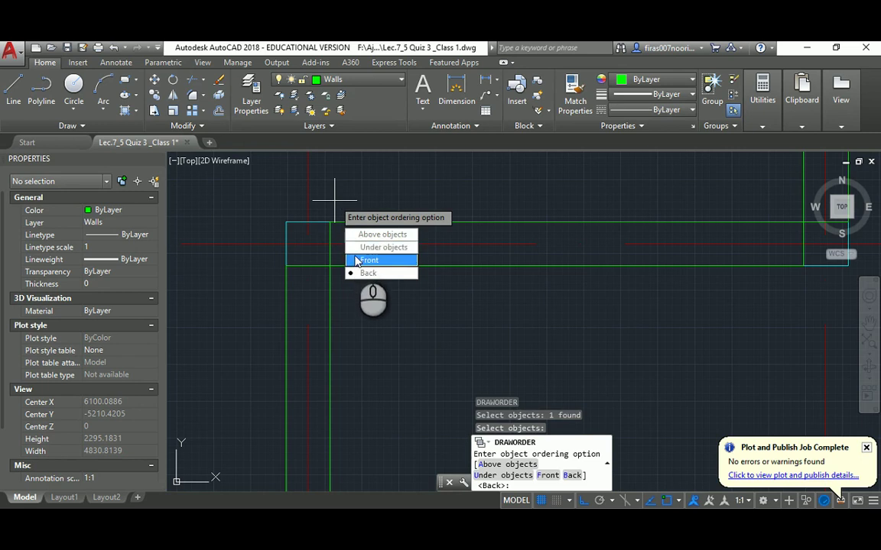
{"action": "key", "text": "Return"}
{"action": "key", "text": "Escape"}
{"action": "key", "text": "Escape"}
{"action": "key", "text": "Escape"}
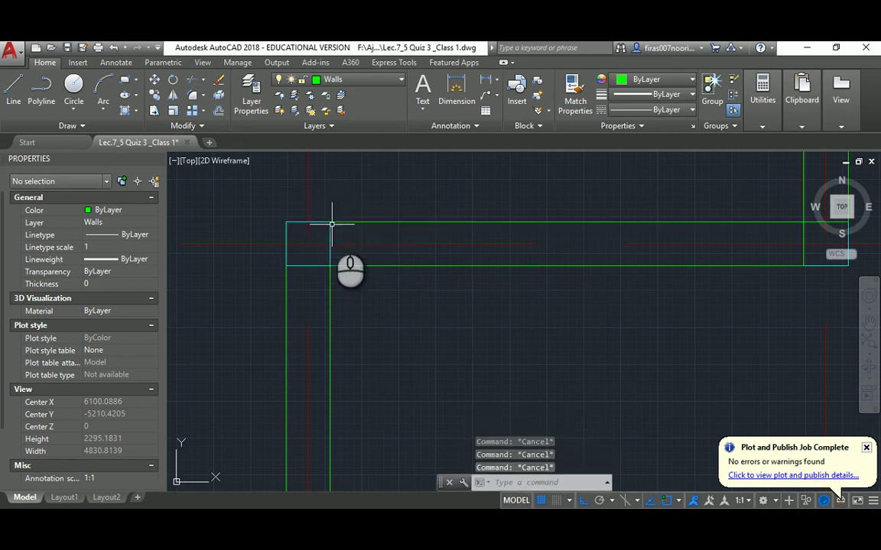
Undo the column's draw-order change together with the preceding grip edit and last short wall line.
{"action": "scroll", "coordinate": [264, 266], "scroll_direction": "down", "scroll_amount": 2}
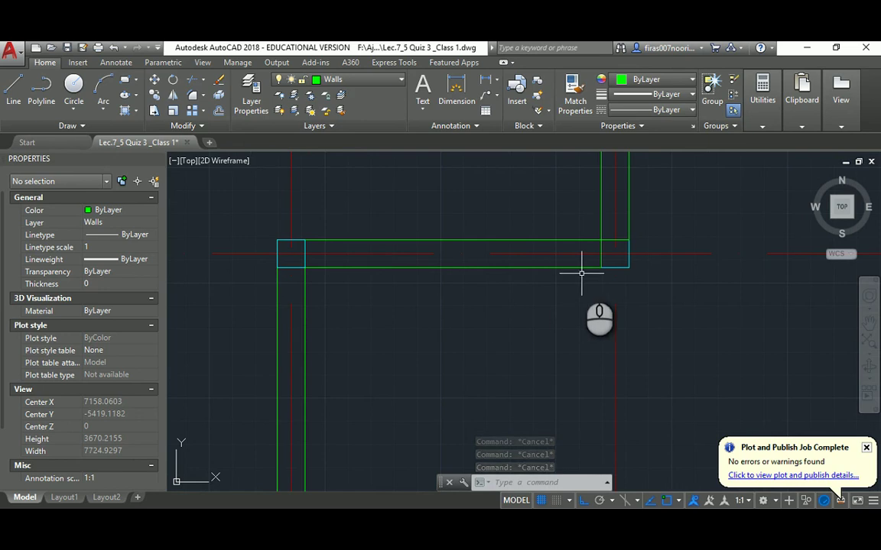
{"action": "middle_click_drag", "start_coordinate": [548, 261], "coordinate": [422, 252]}
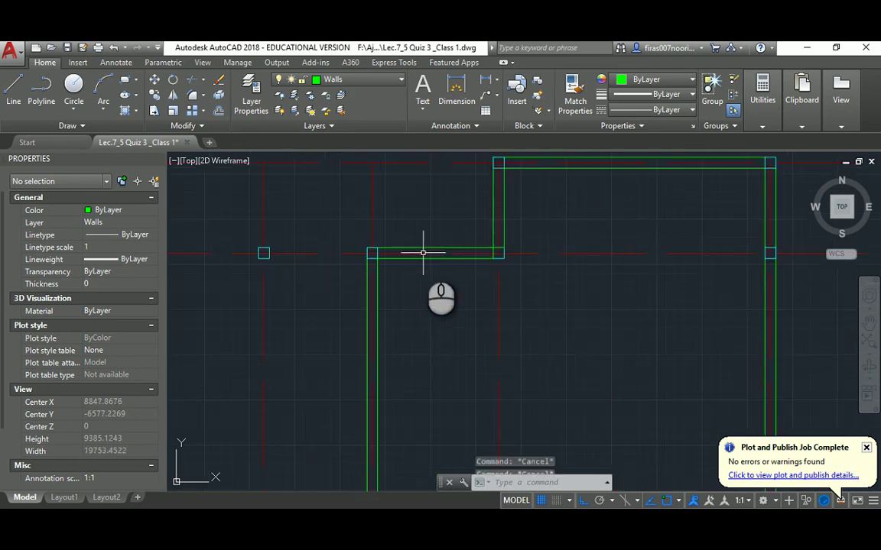
{"action": "key", "text": "ctrl+z"}
{"action": "key", "text": "ctrl+z"}
{"action": "key", "text": "ctrl+z"}
{"action": "key", "text": "ctrl+z"}
{"action": "key", "text": "ctrl+z"}
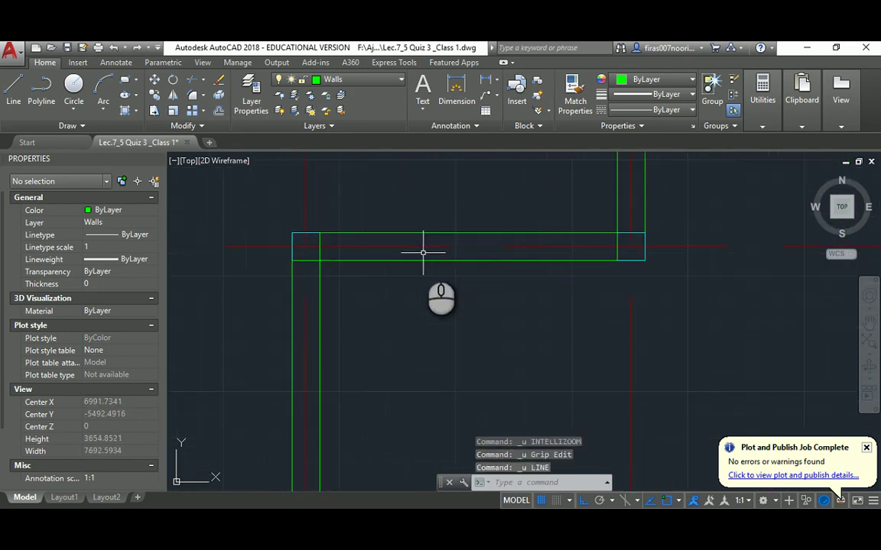
Undo the recent wall lines, erasures and column grip edits around the stepped wall corner.
{"action": "key", "text": "ctrl+z"}
{"action": "key", "text": "ctrl+z"}
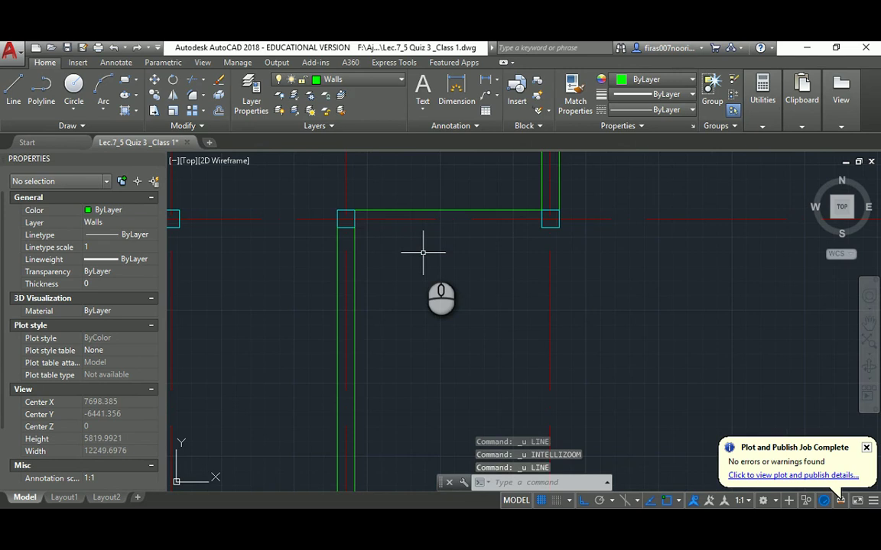
{"action": "key", "text": "ctrl+z"}
{"action": "key", "text": "ctrl+z"}
{"action": "key", "text": "ctrl+z"}
{"action": "key", "text": "ctrl+z"}
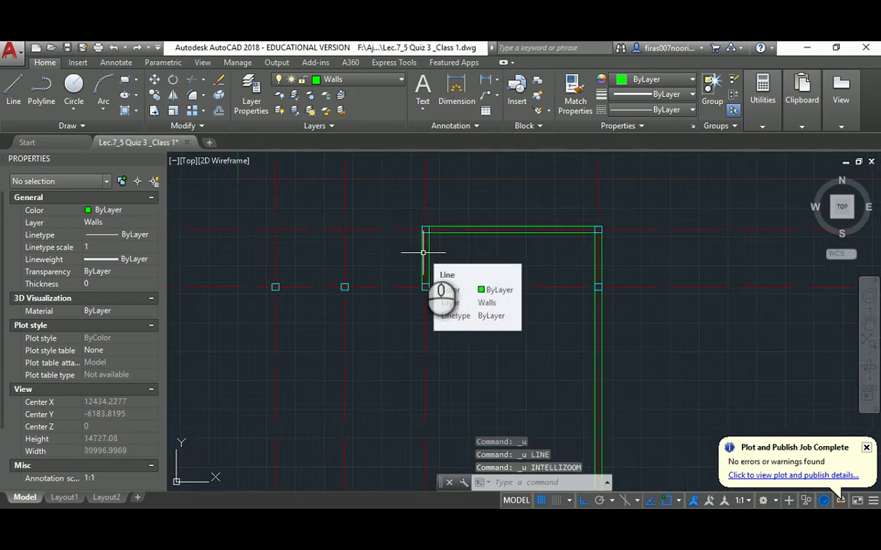
{"action": "key", "text": "ctrl+z"}
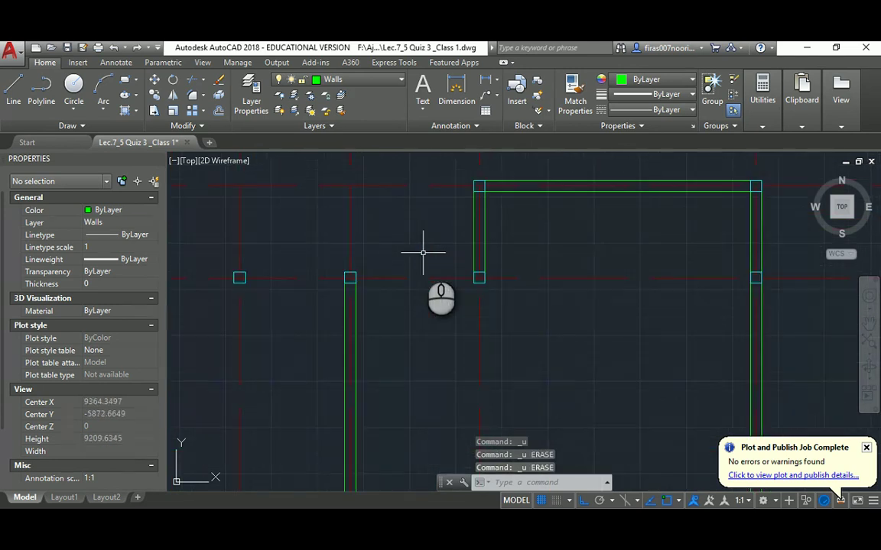
{"action": "key", "text": "ctrl+z"}
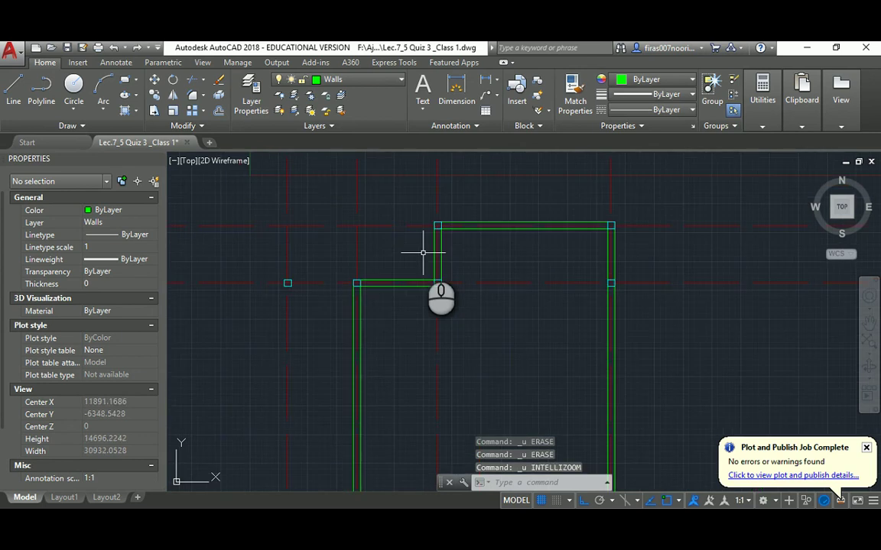
{"action": "key", "text": "ctrl+z"}
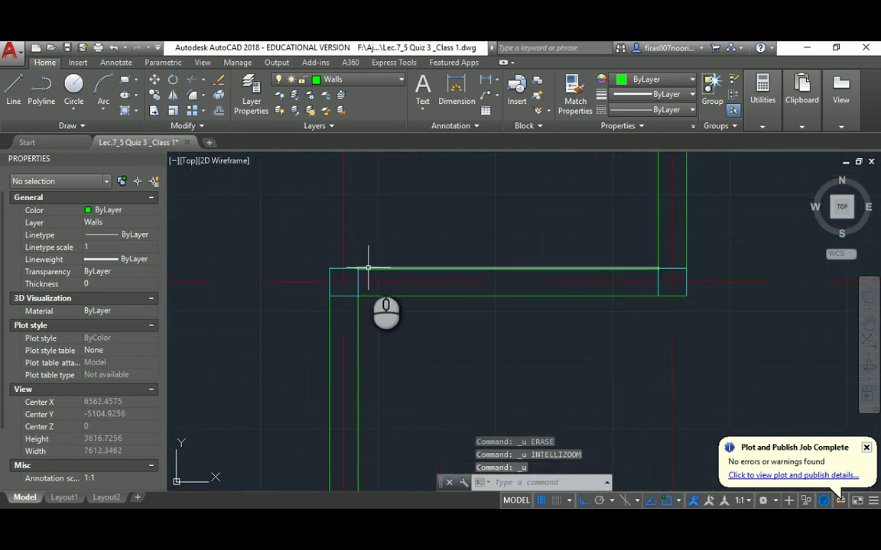
{"action": "key", "text": "ctrl+z"}
{"action": "key", "text": "ctrl+z"}
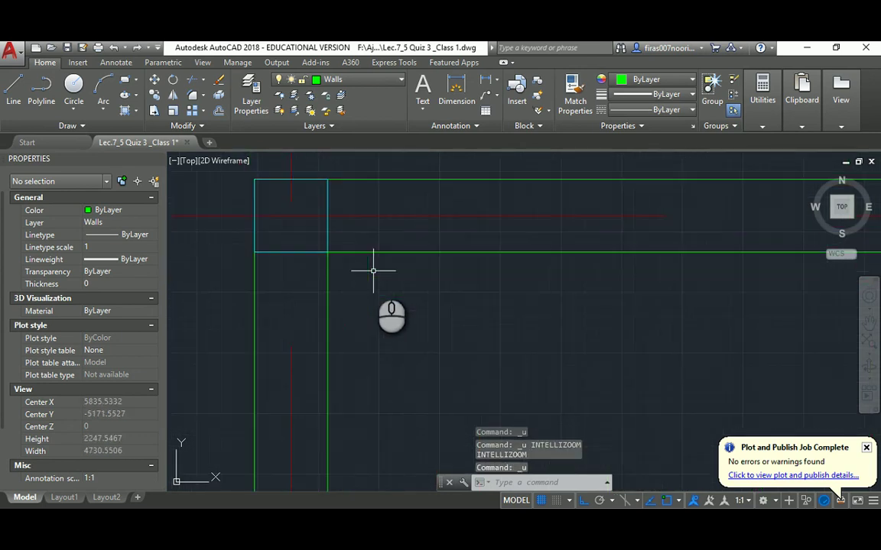
{"action": "key", "text": "ctrl+z"}
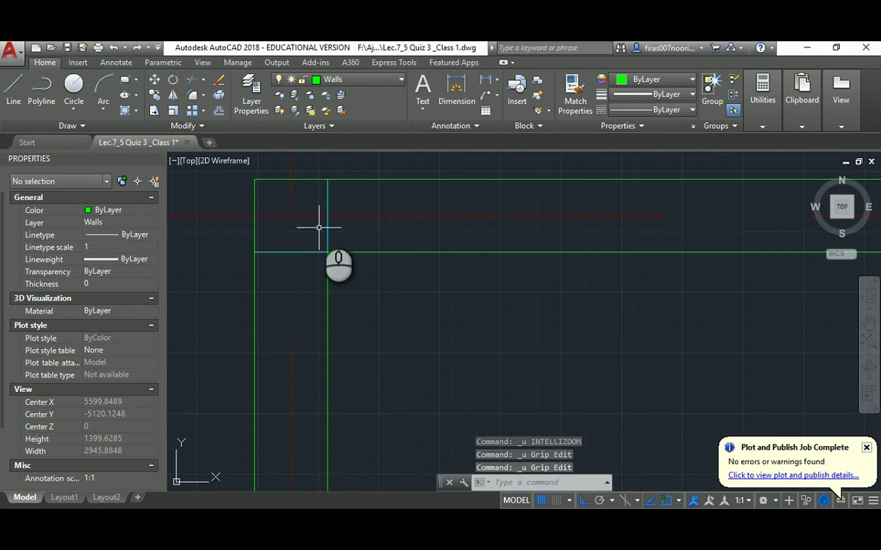
{"action": "scroll", "coordinate": [329, 218], "scroll_direction": "down", "scroll_amount": 5}
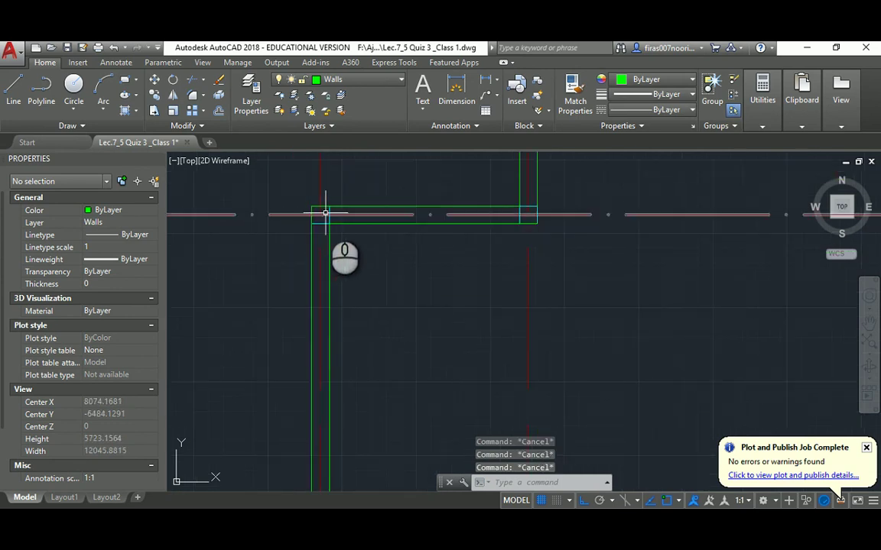
{"action": "left_click", "coordinate": [311, 230]}
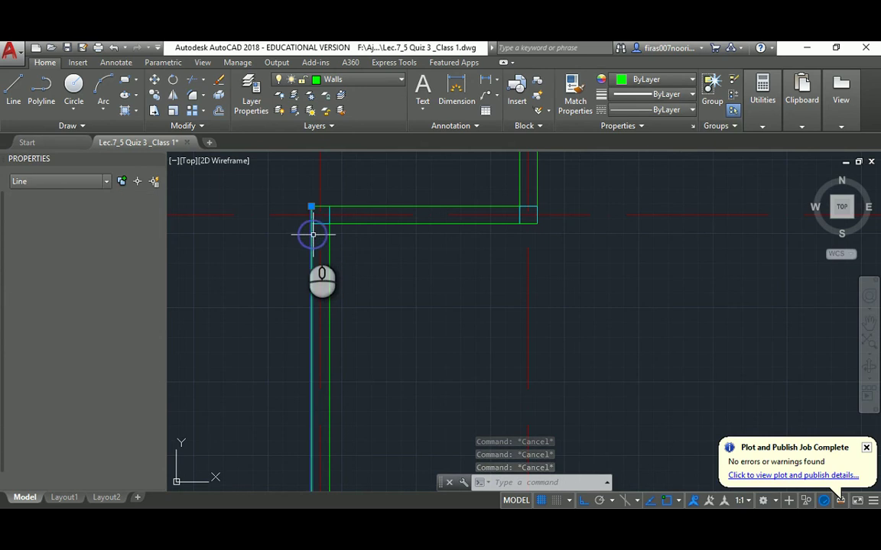
{"action": "left_click", "coordinate": [335, 207]}
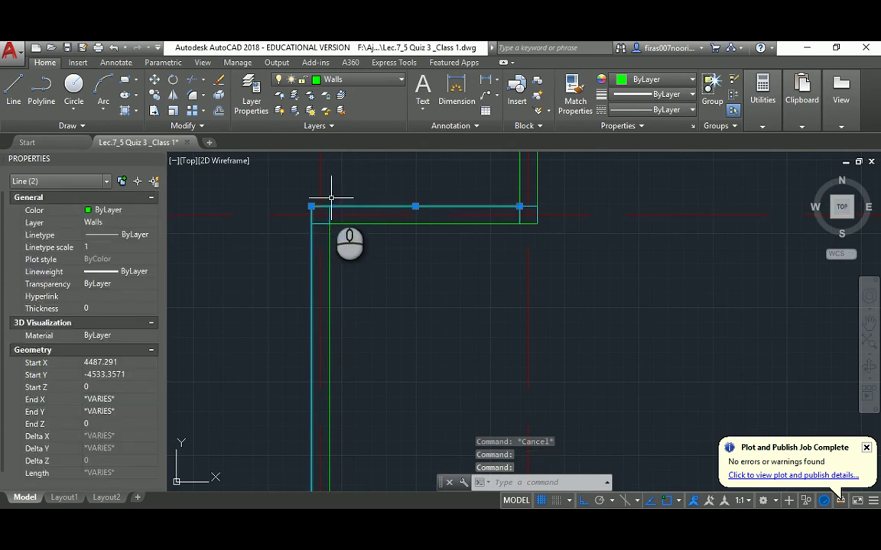
{"action": "key", "text": "Escape"}
Scale the column at the wall corner by a factor of 1.5 about its center.
{"action": "scroll", "coordinate": [329, 199], "scroll_direction": "up", "scroll_amount": 2}
{"action": "scroll", "coordinate": [328, 192], "scroll_direction": "up", "scroll_amount": 4}
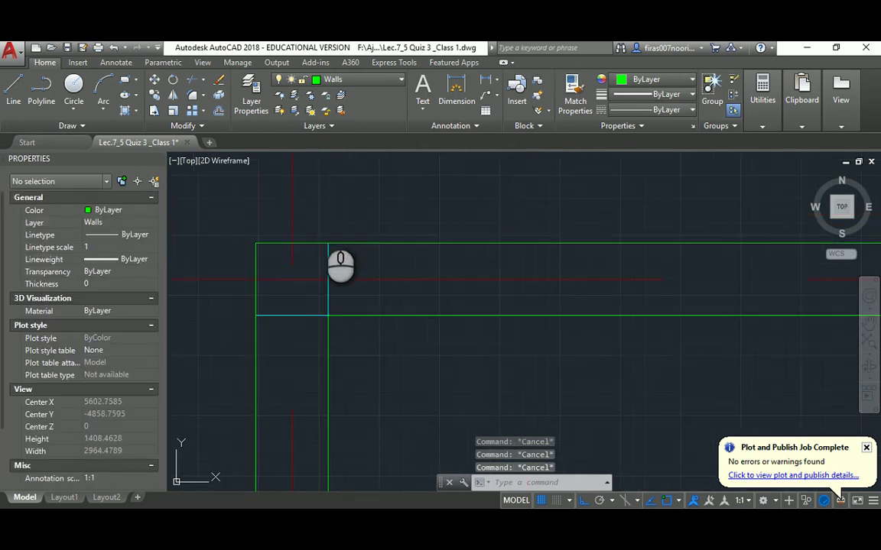
{"action": "type", "text": "sc"}
{"action": "key", "text": "Return"}
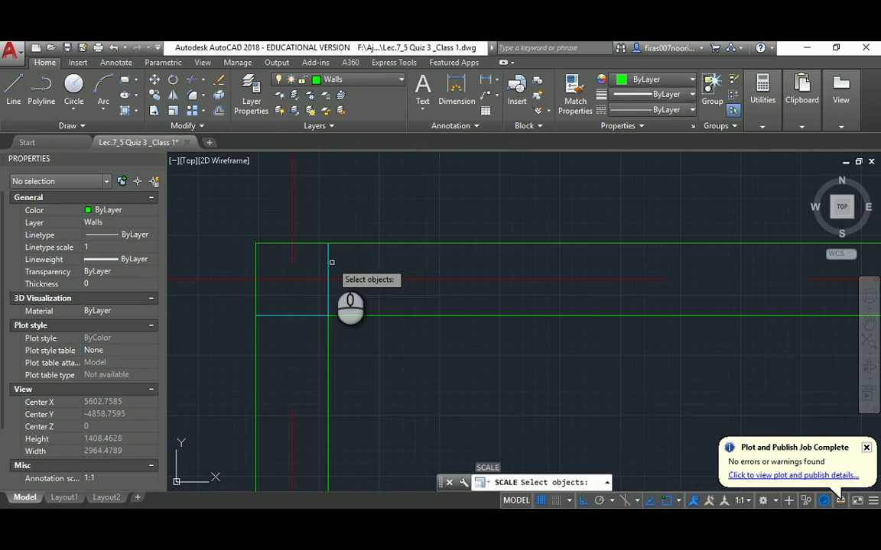
{"action": "left_click", "coordinate": [321, 262]}
{"action": "key", "text": "Return"}
{"action": "left_click", "coordinate": [291, 280]}
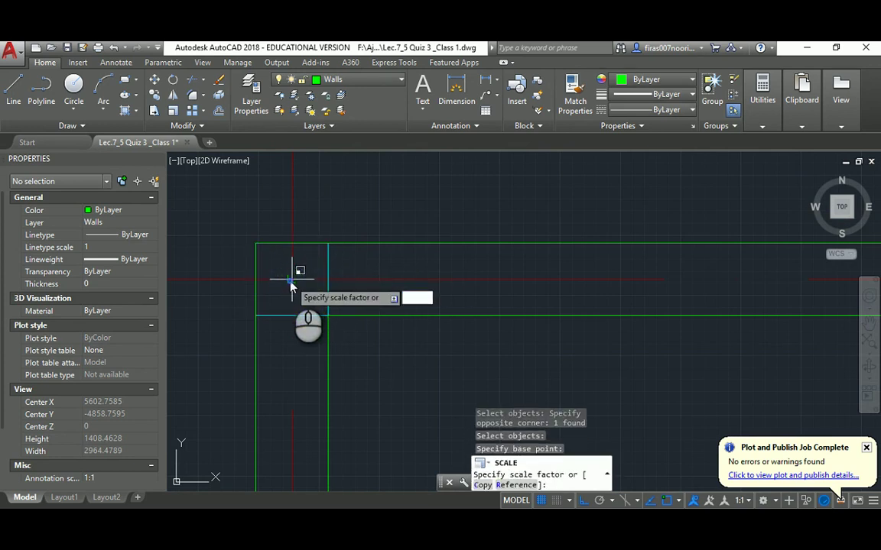
{"action": "type", "text": "1.5"}
{"action": "key", "text": "Return"}
{"action": "scroll", "coordinate": [307, 276], "scroll_direction": "down", "scroll_amount": 2}
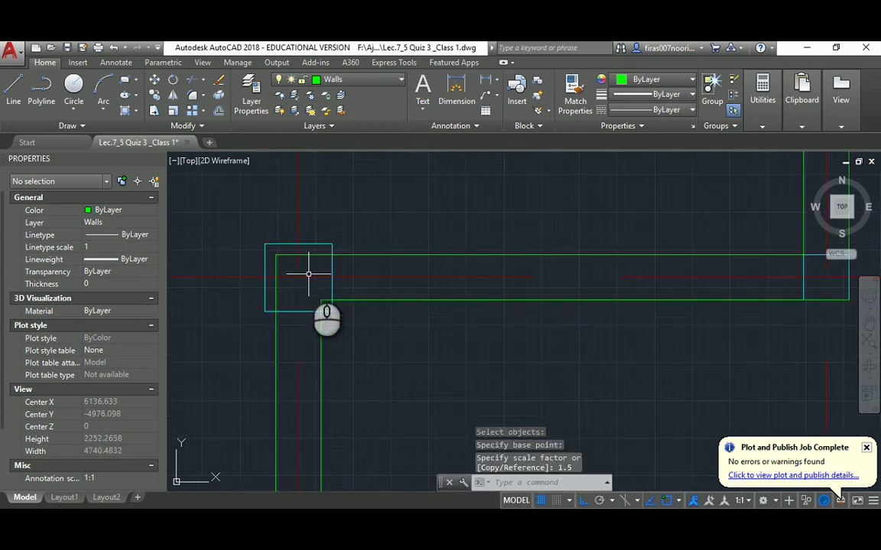
{"action": "key", "text": "Escape"}
{"action": "key", "text": "Escape"}
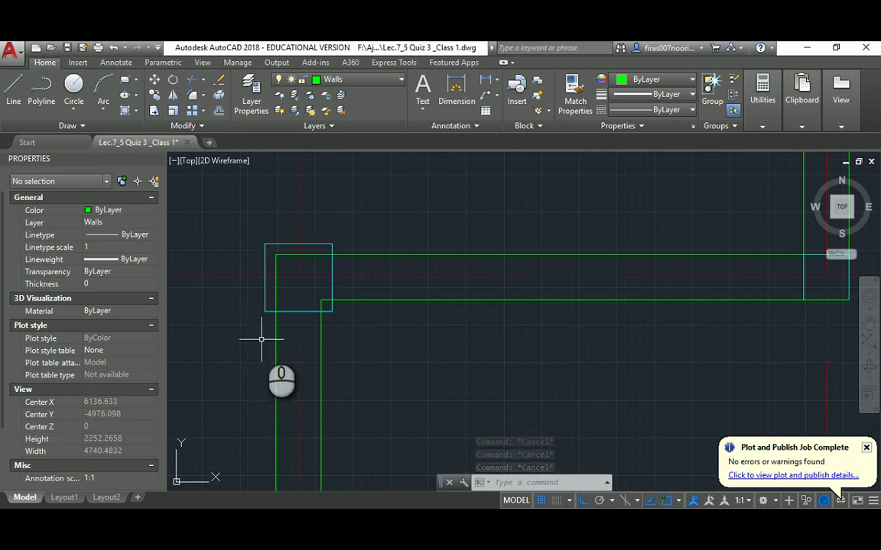
Erase the two horizontal and two vertical wall lines that meet at the enlarged corner column.
{"action": "left_click", "coordinate": [371, 254]}
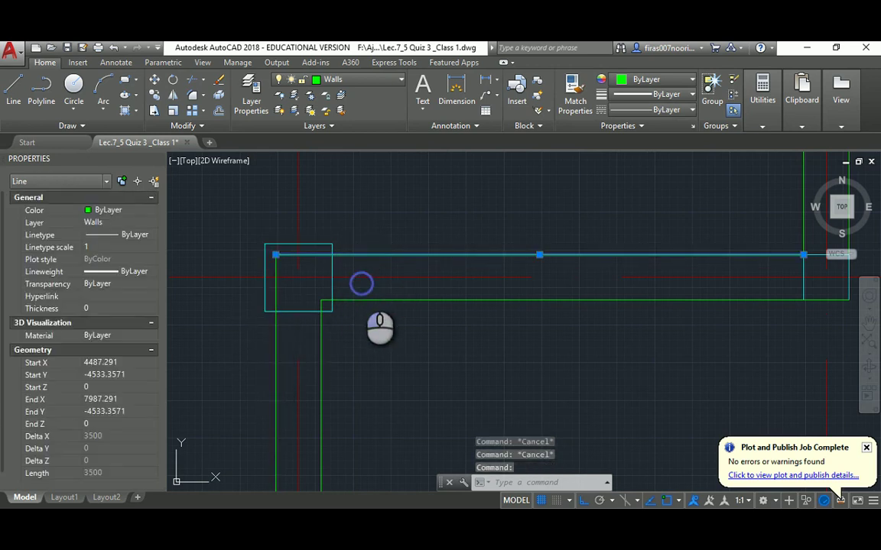
{"action": "left_click", "coordinate": [369, 248]}
{"action": "left_click", "coordinate": [367, 224]}
{"action": "key", "text": "Delete"}
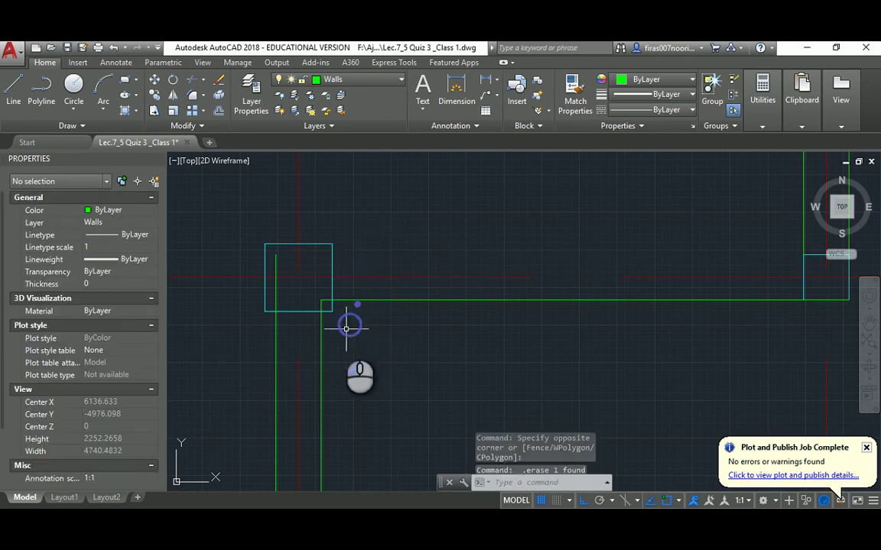
{"action": "left_click", "coordinate": [360, 294]}
{"action": "key", "text": "Delete"}
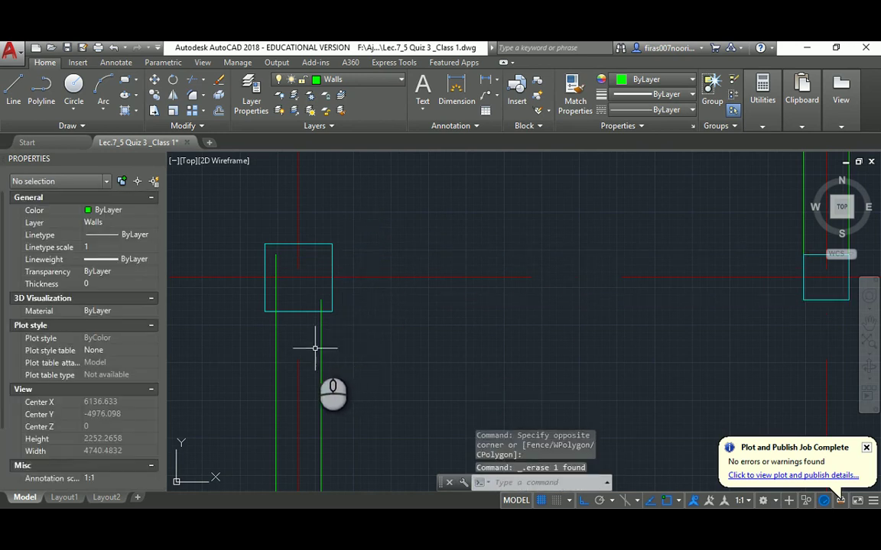
{"action": "left_click", "coordinate": [321, 345]}
{"action": "key", "text": "Delete"}
{"action": "left_click", "coordinate": [275, 336]}
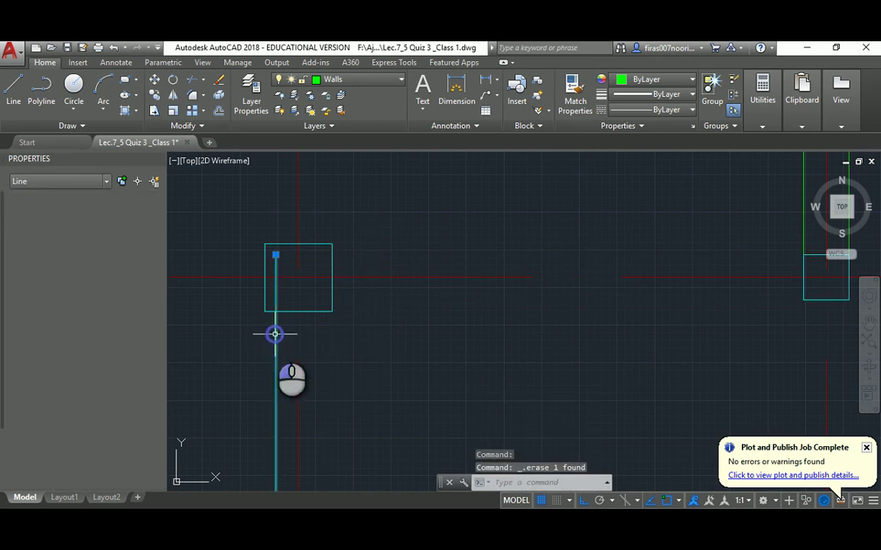
{"action": "key", "text": "Delete"}
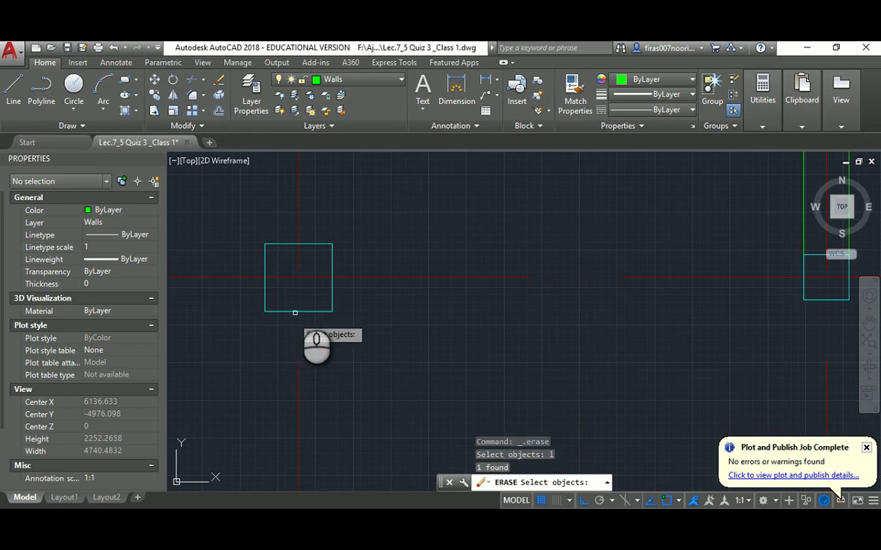
Draw a horizontal wall line from the enlarged column's upper-right corner and a vertical one down from its lower-left corner.
{"action": "key", "text": "Escape"}
{"action": "type", "text": "l"}
{"action": "key", "text": "Return"}
{"action": "left_click", "coordinate": [332, 245]}
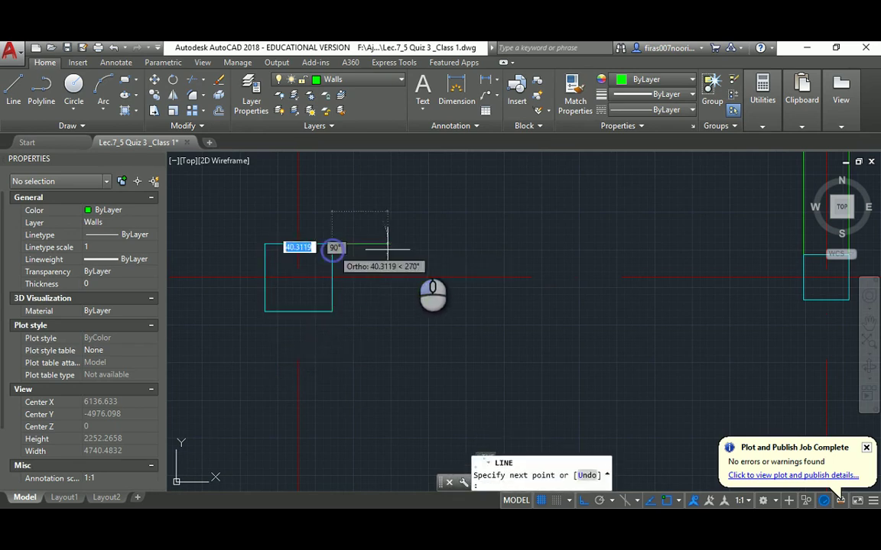
{"action": "left_click", "coordinate": [520, 245]}
{"action": "key", "text": "Escape"}
{"action": "key", "text": "Return"}
{"action": "left_click", "coordinate": [263, 311]}
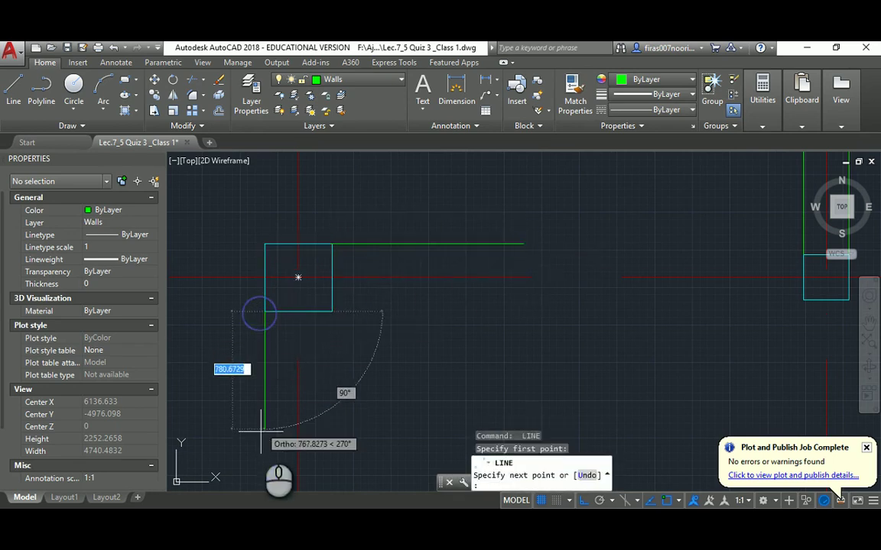
{"action": "left_click", "coordinate": [265, 452]}
{"action": "key", "text": "Escape"}
{"action": "key", "text": "Escape"}
{"action": "key", "text": "Escape"}
{"action": "key", "text": "Escape"}
Offset the new horizontal and vertical wall lines 300 toward the inside of the corner.
{"action": "type", "text": "o"}
{"action": "key", "text": "Return"}
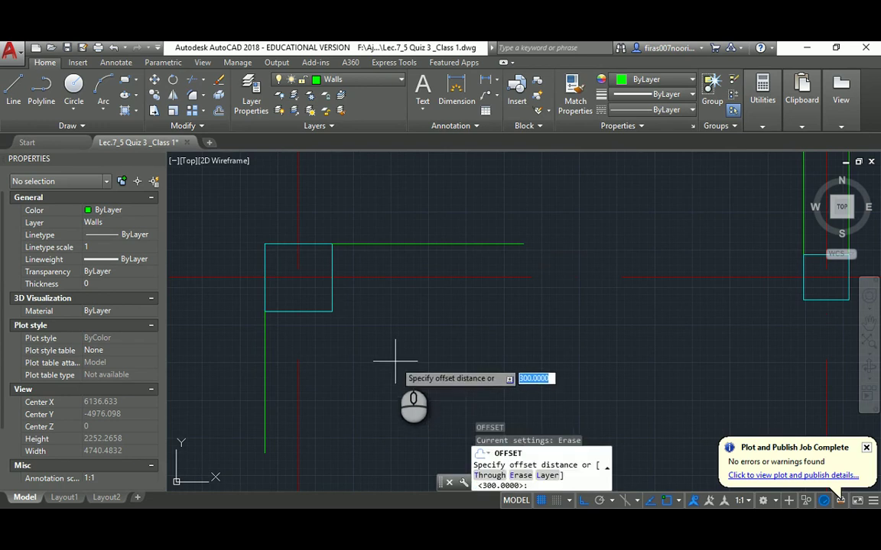
{"action": "key", "text": "Return"}
{"action": "left_click", "coordinate": [394, 244]}
{"action": "left_click", "coordinate": [393, 311]}
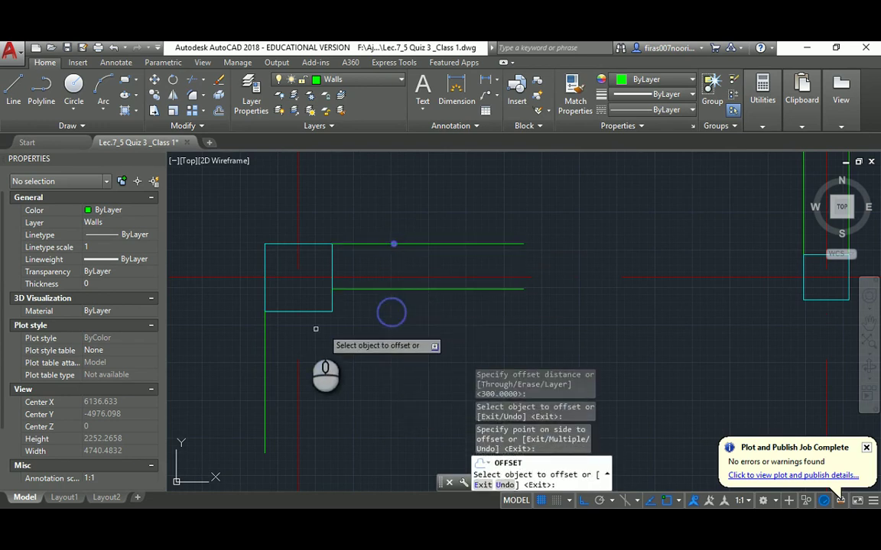
{"action": "left_click", "coordinate": [264, 340]}
{"action": "left_click", "coordinate": [382, 352]}
{"action": "key", "text": "Escape"}
{"action": "key", "text": "Escape"}
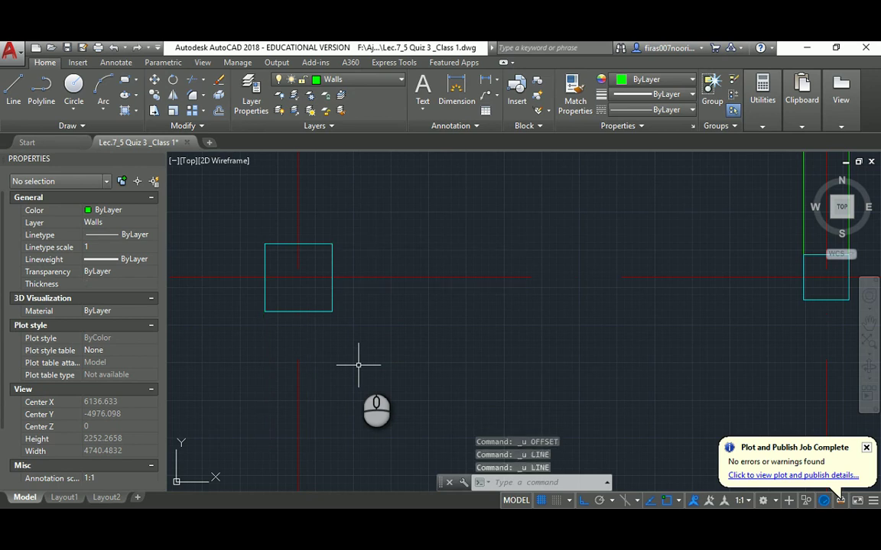
Undo the wall-line erasures and the scaling of the corner column.
{"action": "scroll", "coordinate": [358, 365], "scroll_direction": "up", "scroll_amount": 2}
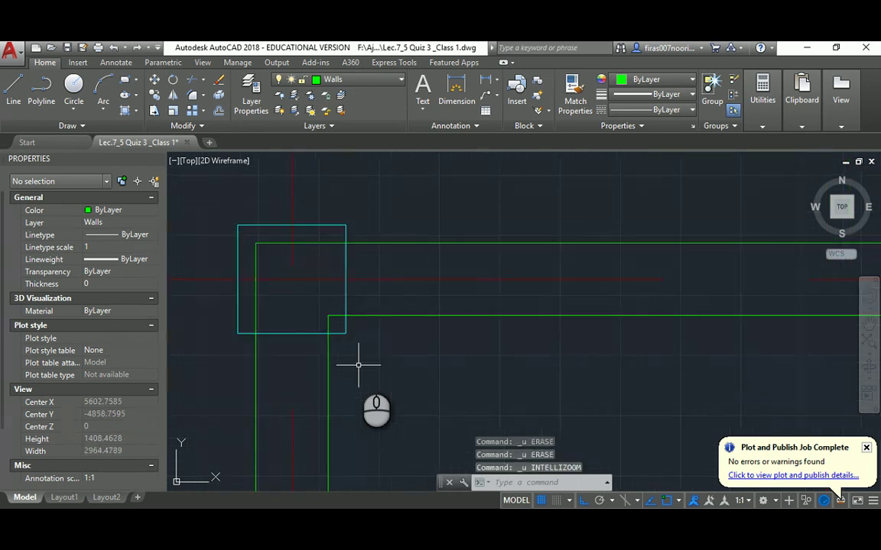
{"action": "scroll", "coordinate": [358, 365], "scroll_direction": "down", "scroll_amount": 10}
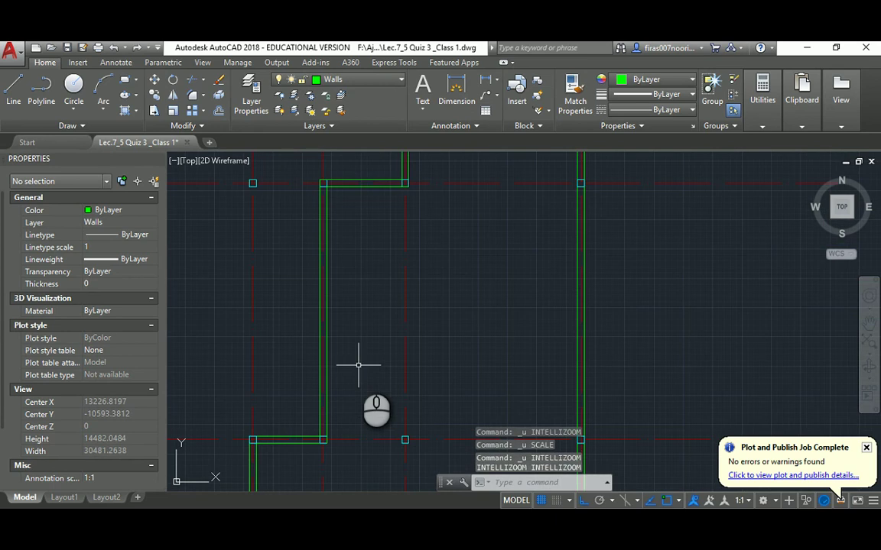
{"action": "scroll", "coordinate": [336, 187], "scroll_direction": "up", "scroll_amount": 6}
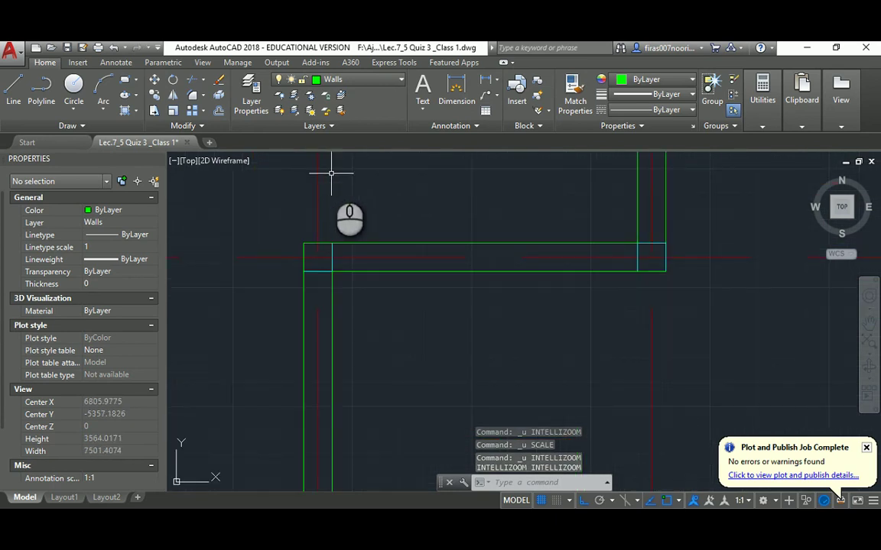
{"action": "key", "text": "Escape"}
{"action": "key", "text": "Escape"}
{"action": "key", "text": "Escape"}
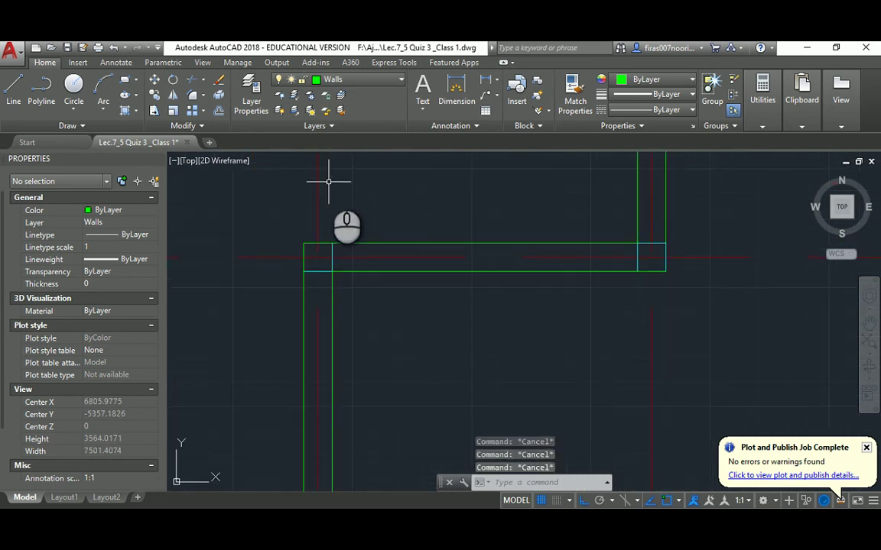
{"action": "left_click", "coordinate": [668, 204]}
{"action": "left_click", "coordinate": [662, 203]}
{"action": "key", "text": "Escape"}
Turn off the current Walls layer by picking one of its wall lines.
{"action": "scroll", "coordinate": [483, 256], "scroll_direction": "down", "scroll_amount": 2}
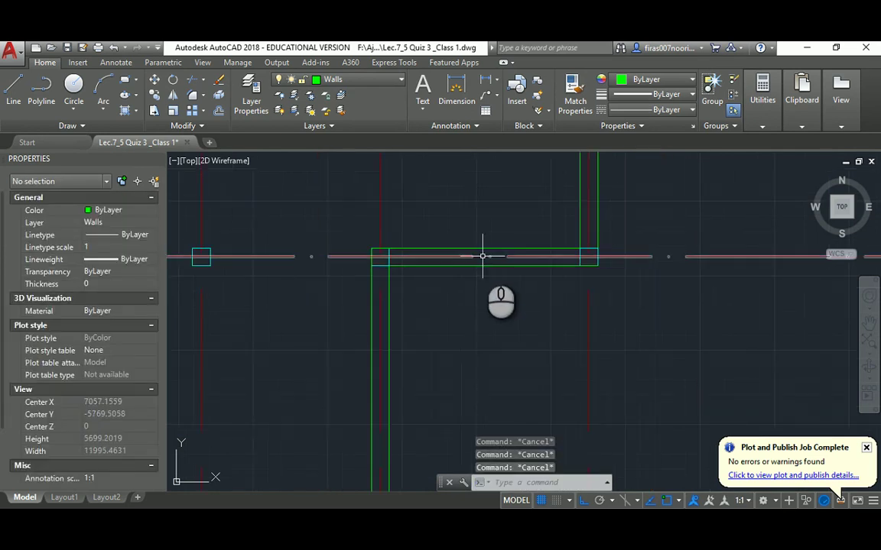
{"action": "left_click", "coordinate": [281, 98]}
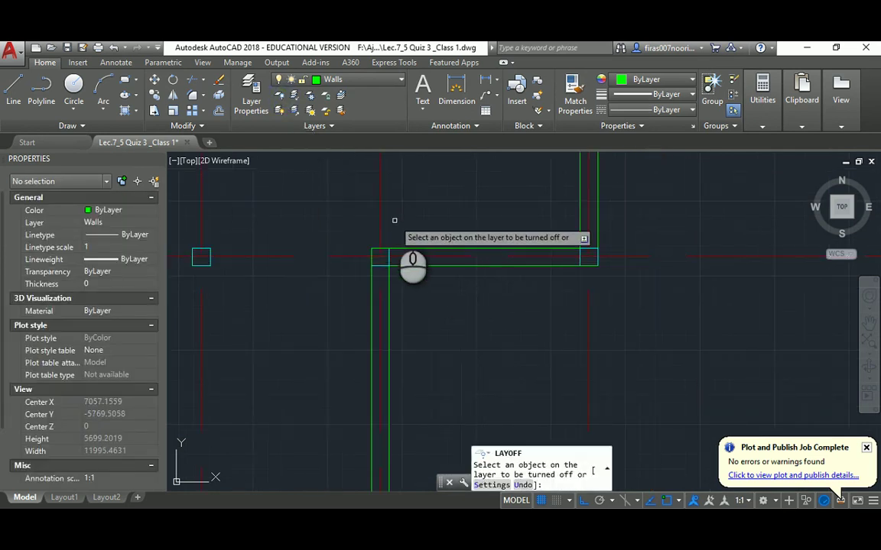
{"action": "left_click", "coordinate": [398, 249]}
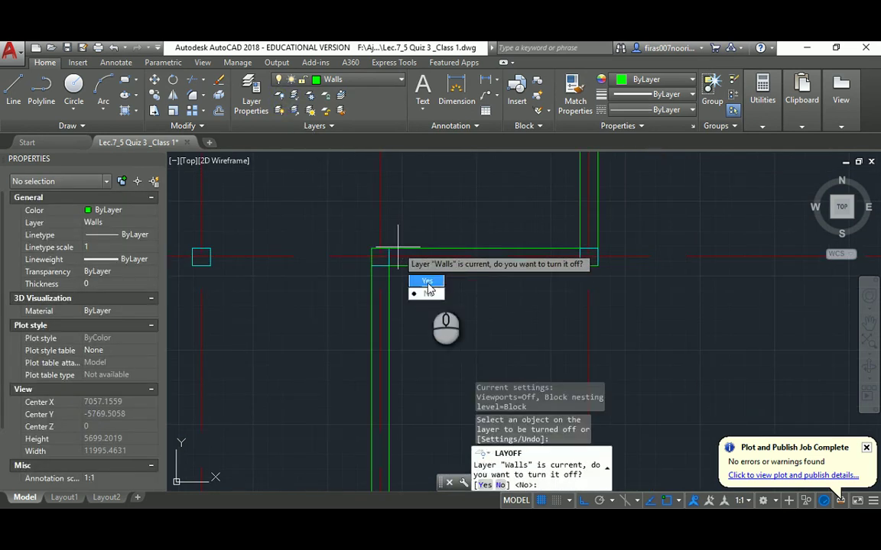
{"action": "left_click", "coordinate": [427, 282]}
{"action": "scroll", "coordinate": [382, 237], "scroll_direction": "down", "scroll_amount": 6}
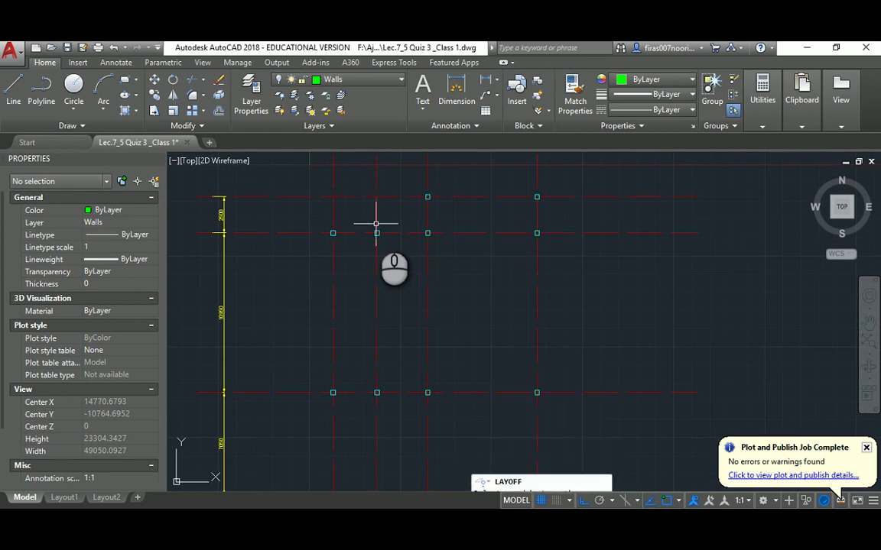
{"action": "key", "text": "Escape"}
{"action": "key", "text": "Escape"}
{"action": "key", "text": "Escape"}
{"action": "key", "text": "Escape"}
Bring all twelve columns on the grid to the front of the draw order.
{"action": "scroll", "coordinate": [376, 224], "scroll_direction": "down", "scroll_amount": 2}
{"action": "type", "text": "dra"}
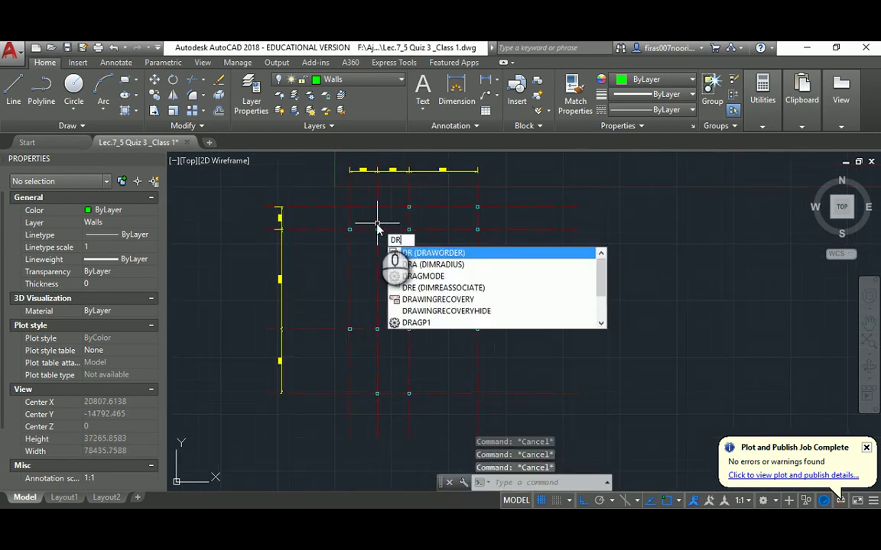
{"action": "key", "text": "Return"}
{"action": "left_click", "coordinate": [327, 196]}
{"action": "left_click", "coordinate": [507, 402]}
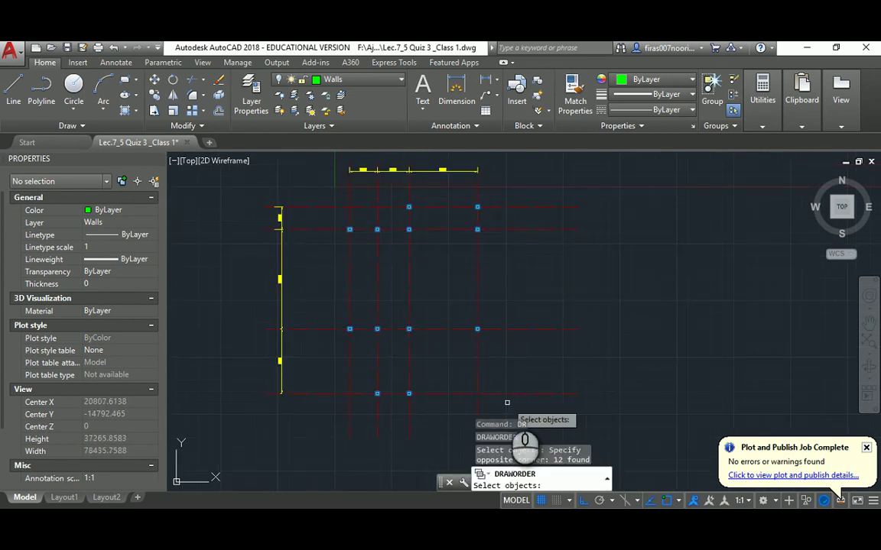
{"action": "key", "text": "Return"}
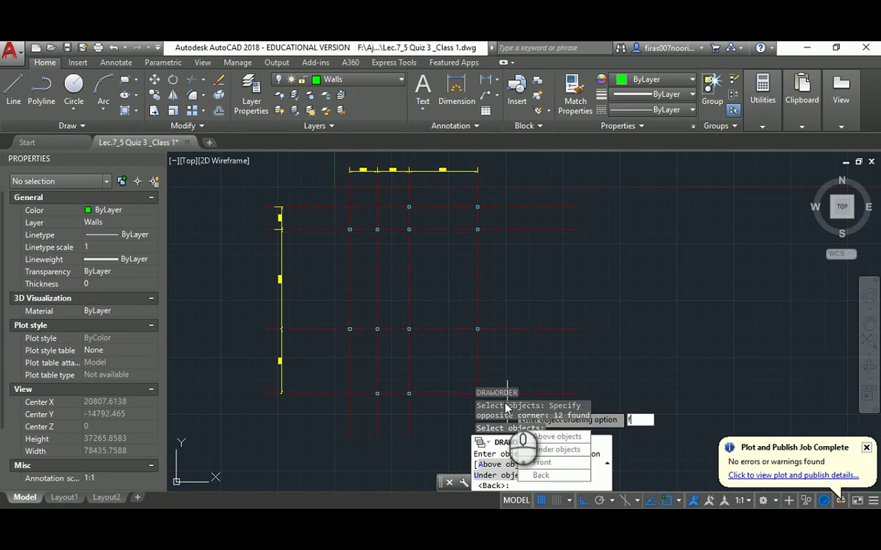
{"action": "type", "text": "f"}
{"action": "key", "text": "Return"}
{"action": "key", "text": "Escape"}
{"action": "key", "text": "Escape"}
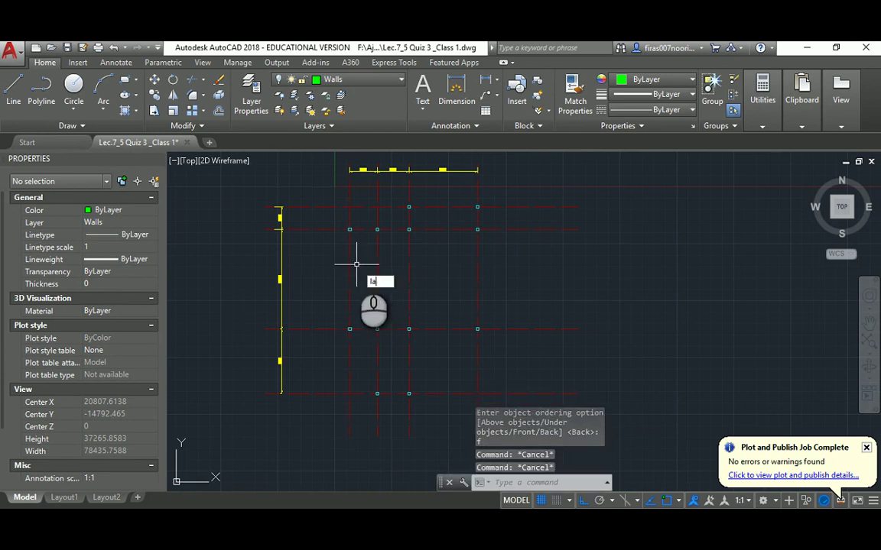
Turn the Walls layer back on in the layer properties.
{"action": "type", "text": "la"}
{"action": "key", "text": "Return"}
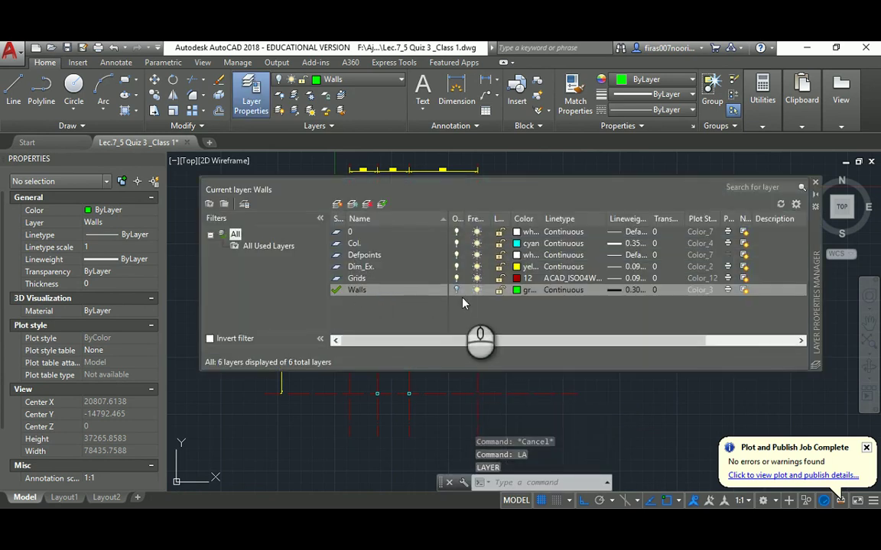
{"action": "left_click", "coordinate": [456, 291]}
{"action": "left_click", "coordinate": [815, 185]}
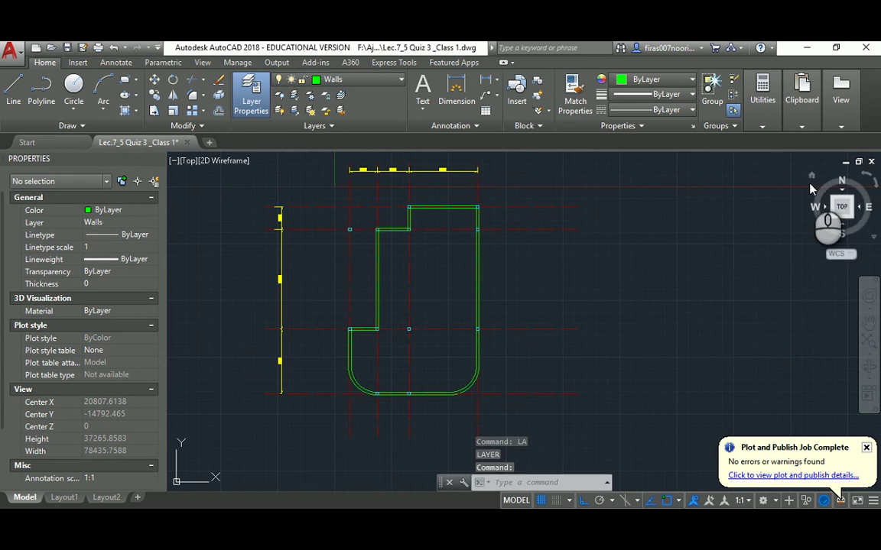
Run Draworder on the single column at the inner wall corner on the third grid line, and regenerate the drawing.
{"action": "scroll", "coordinate": [357, 334], "scroll_direction": "up", "scroll_amount": 2}
{"action": "scroll", "coordinate": [344, 336], "scroll_direction": "up", "scroll_amount": 2}
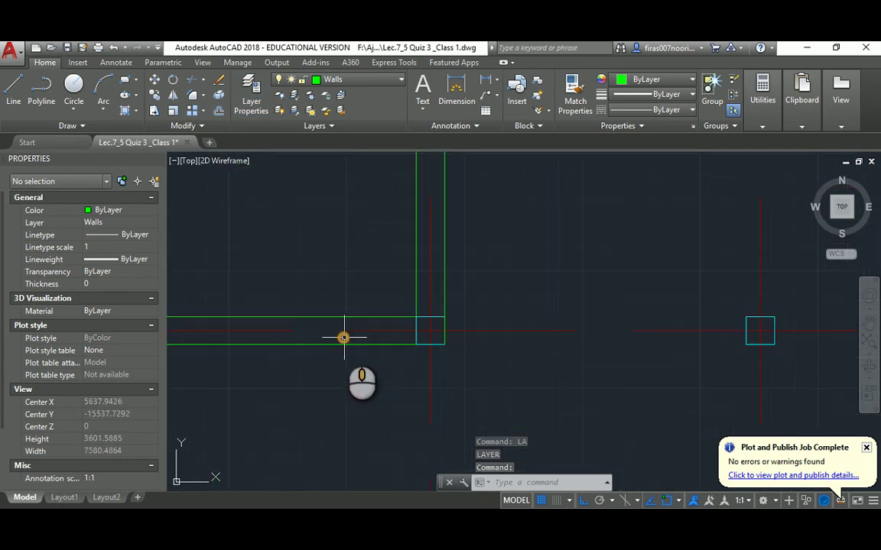
{"action": "mouse_move", "coordinate": [344, 338]}
{"action": "middle_mouse_down"}
{"action": "mouse_move", "coordinate": [513, 299]}
{"action": "mouse_move", "coordinate": [386, 310]}
{"action": "middle_mouse_up"}
{"action": "key", "text": "Escape"}
{"action": "key", "text": "Escape"}
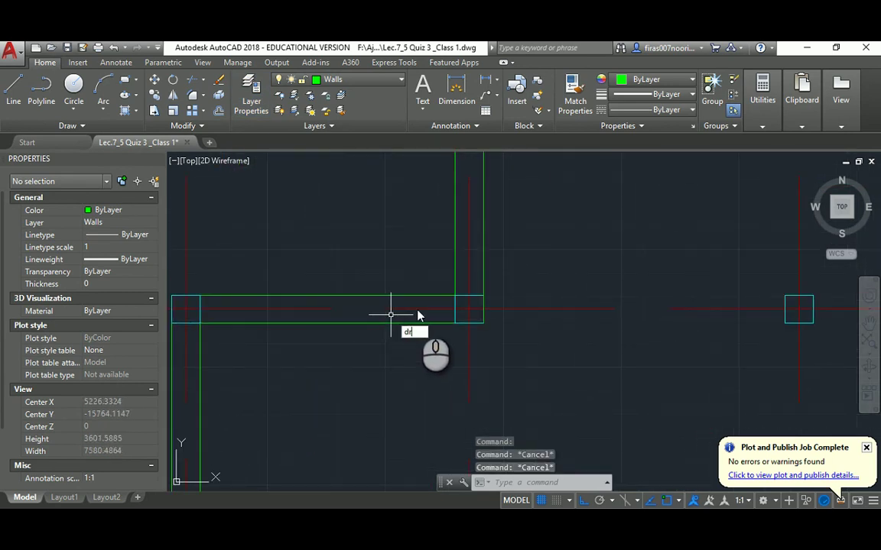
{"action": "key", "text": "Return"}
{"action": "left_click", "coordinate": [456, 305]}
{"action": "key", "text": "Return"}
{"action": "key", "text": "Return"}
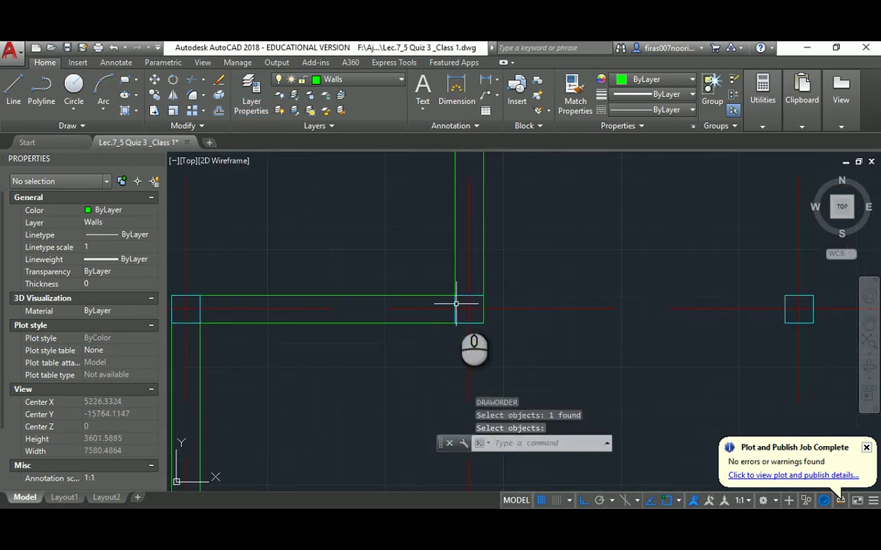
{"action": "key", "text": "Return"}
{"action": "key", "text": "Escape"}
{"action": "key", "text": "Escape"}
{"action": "type", "text": "re"}
{"action": "key", "text": "Return"}
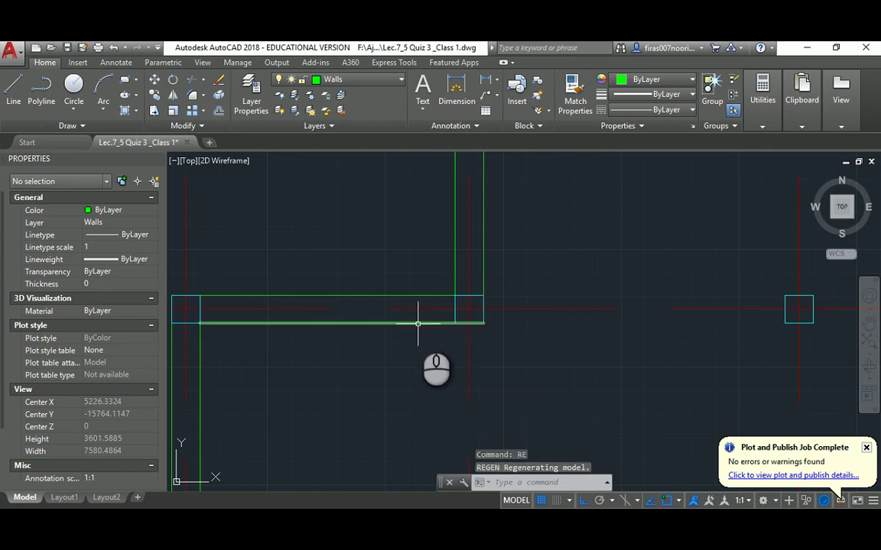
Switch to the Quiz 3 PDF in Acrobat Reader and examine the partition walls and thicknesses around Room3 and Room4.
{"action": "scroll", "coordinate": [387, 347], "scroll_direction": "down", "scroll_amount": 6}
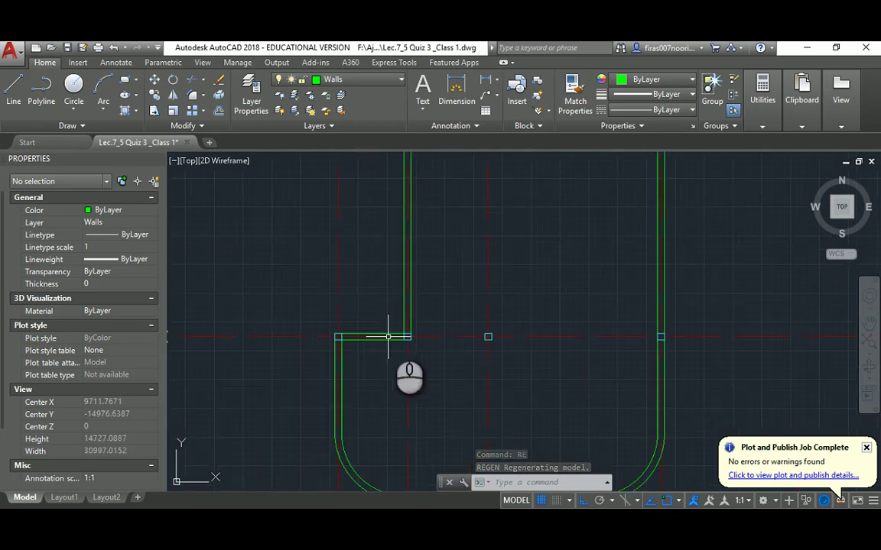
{"action": "middle_click_drag", "start_coordinate": [446, 305], "coordinate": [428, 285]}
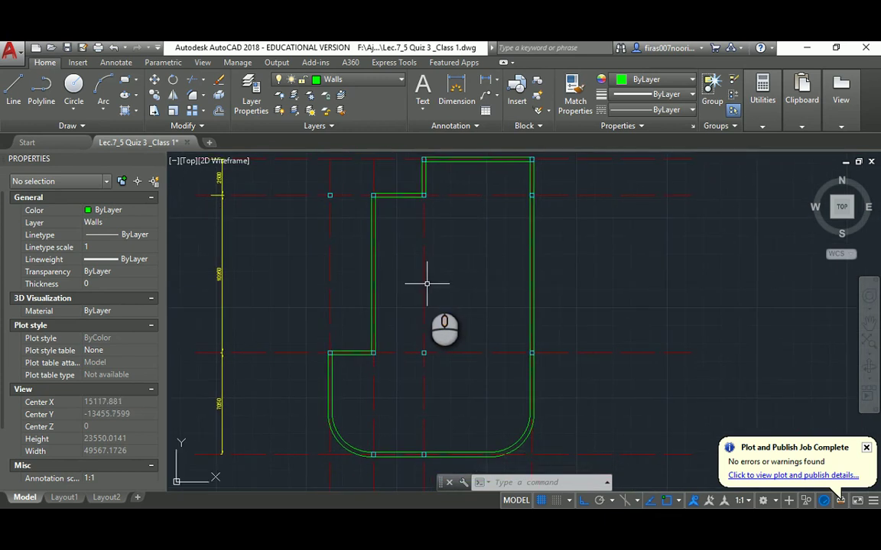
{"action": "key", "text": "alt+Tab"}
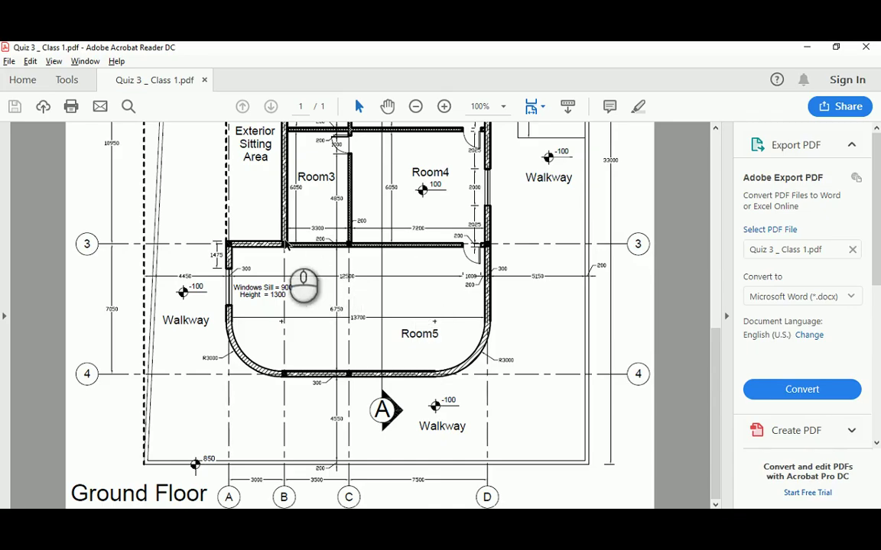
{"action": "scroll", "coordinate": [350, 261], "scroll_direction": "up", "scroll_amount": 5, "text": "ctrl"}
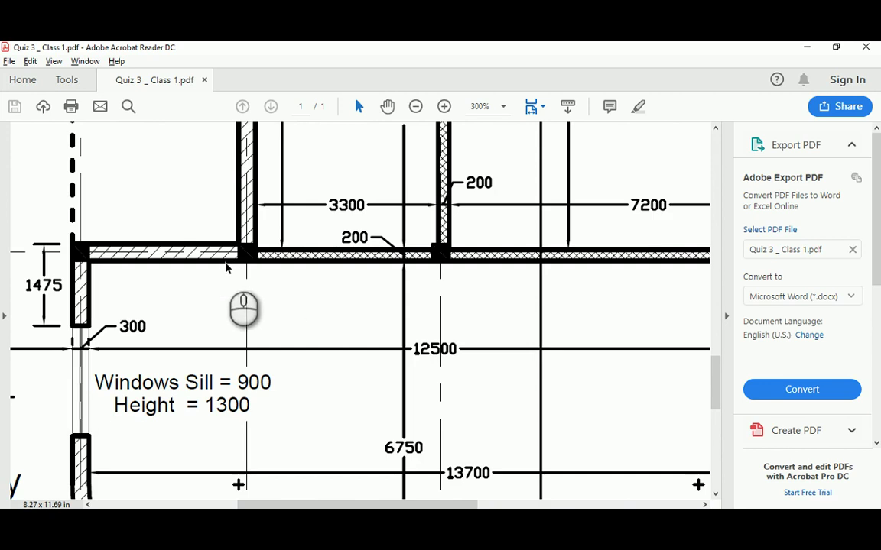
{"action": "scroll", "coordinate": [350, 301], "scroll_direction": "down", "scroll_amount": 3}
{"action": "scroll", "coordinate": [379, 259], "scroll_direction": "up", "scroll_amount": 6}
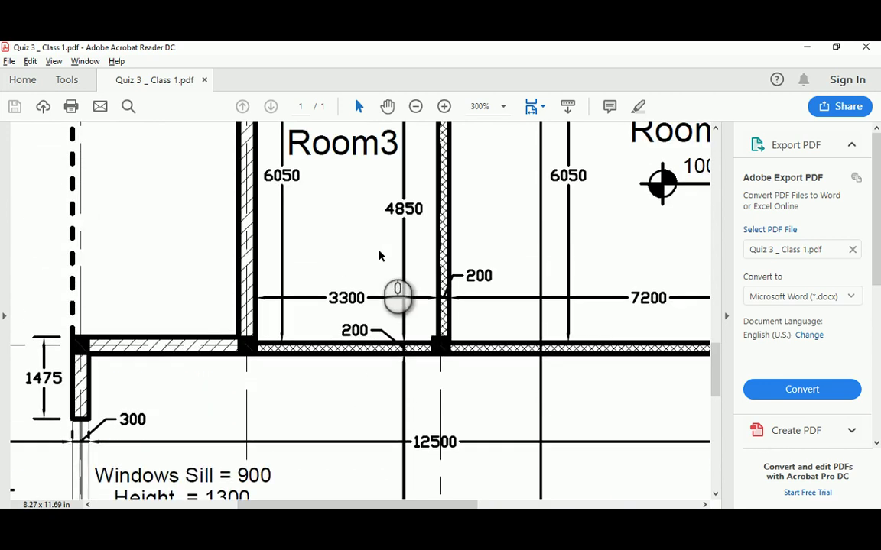
{"action": "scroll", "coordinate": [379, 255], "scroll_direction": "down", "scroll_amount": 2, "text": "ctrl"}
{"action": "scroll", "coordinate": [440, 230], "scroll_direction": "up", "scroll_amount": 2}
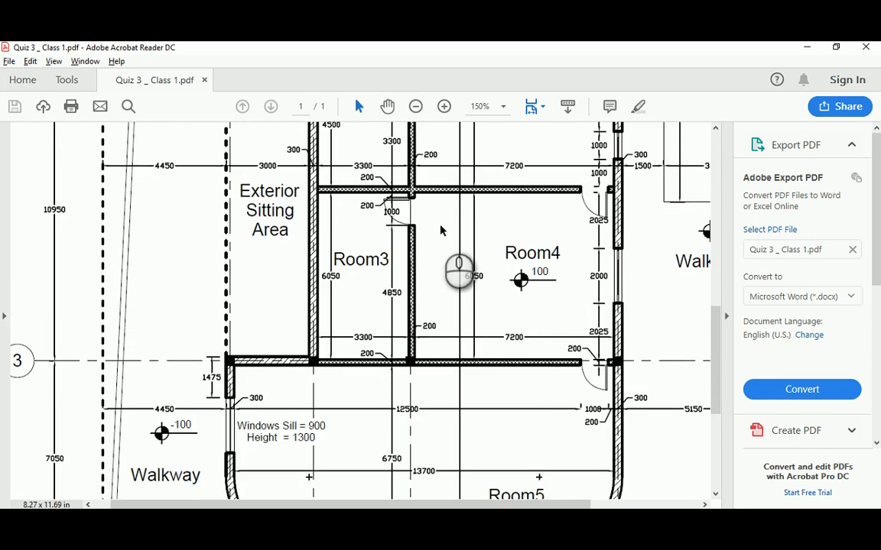
Return to AutoCAD and create a new current layer named Partitions.
{"action": "key", "text": "alt+Tab"}
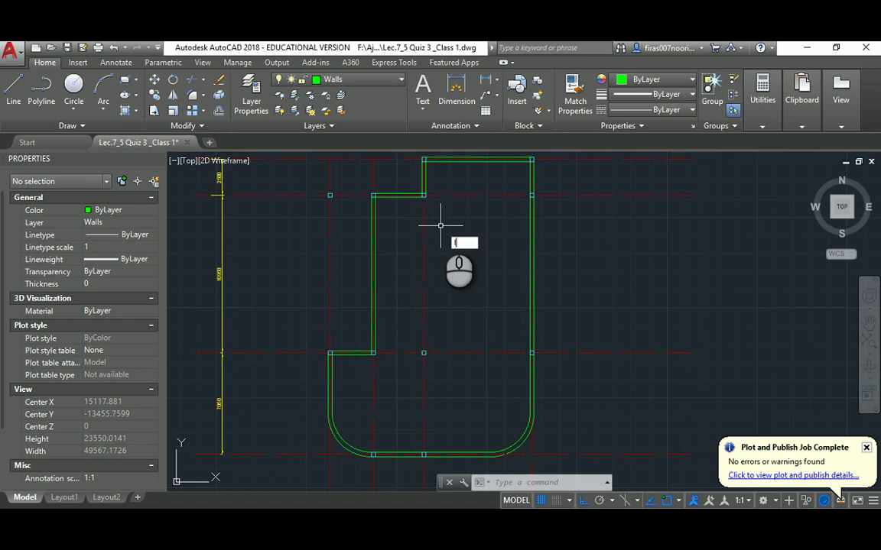
{"action": "type", "text": "la"}
{"action": "key", "text": "Return"}
{"action": "left_click", "coordinate": [337, 204]}
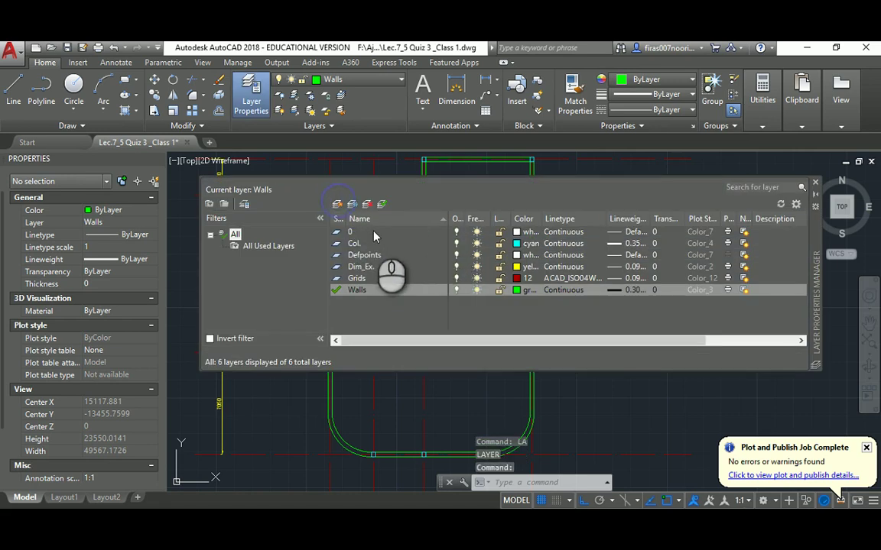
{"action": "type", "text": "Partitions"}
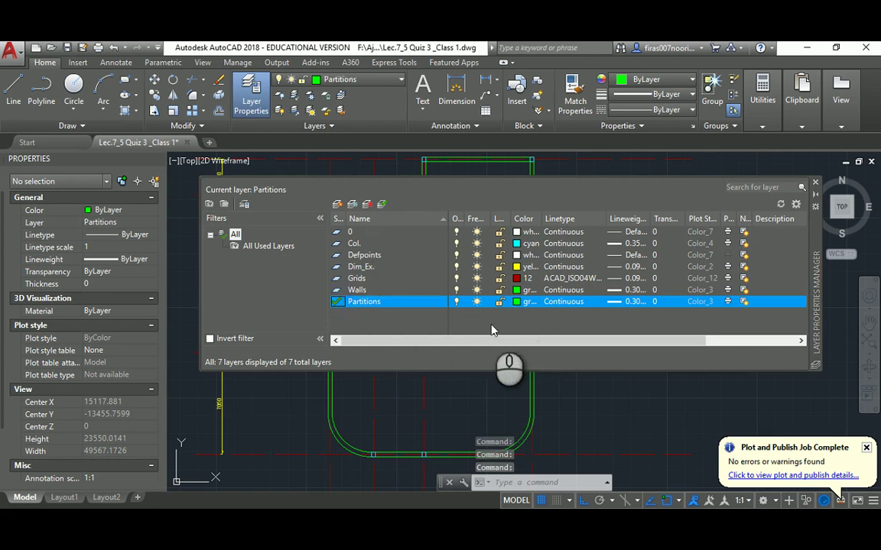
Set the Partitions layer's color to 21 and its lineweight to 0.25 mm.
{"action": "left_click", "coordinate": [526, 301]}
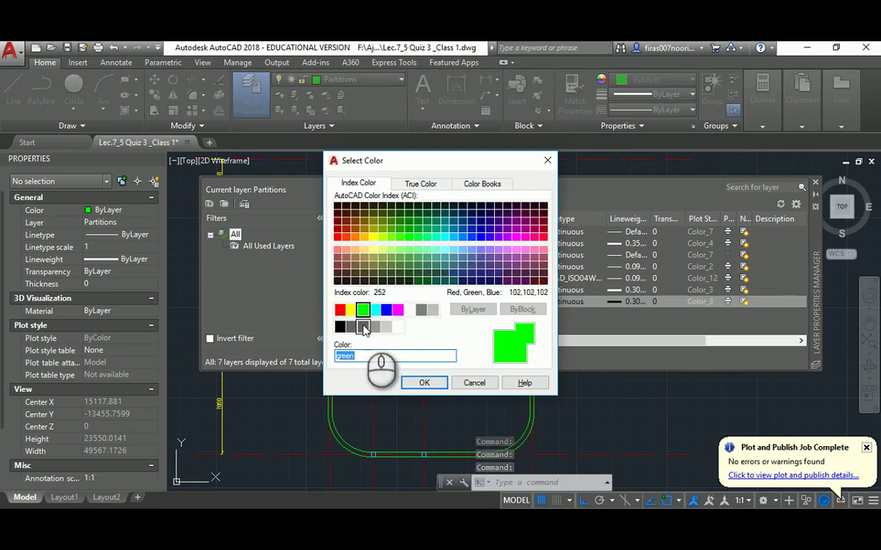
{"action": "left_click", "coordinate": [364, 328]}
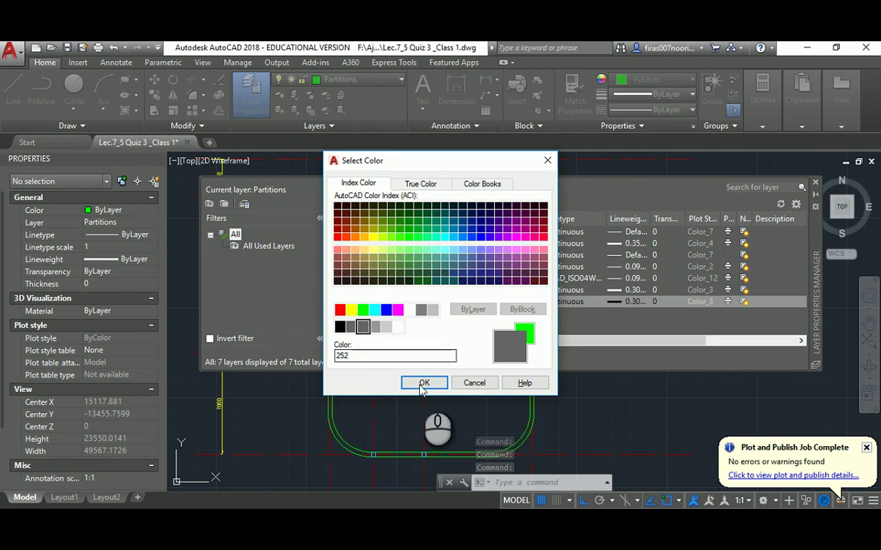
{"action": "left_click", "coordinate": [345, 249]}
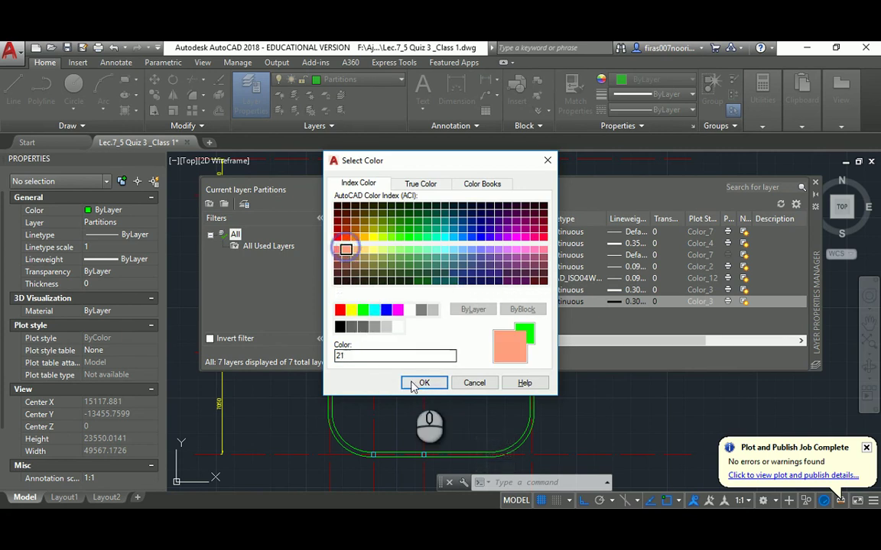
{"action": "left_click", "coordinate": [421, 382]}
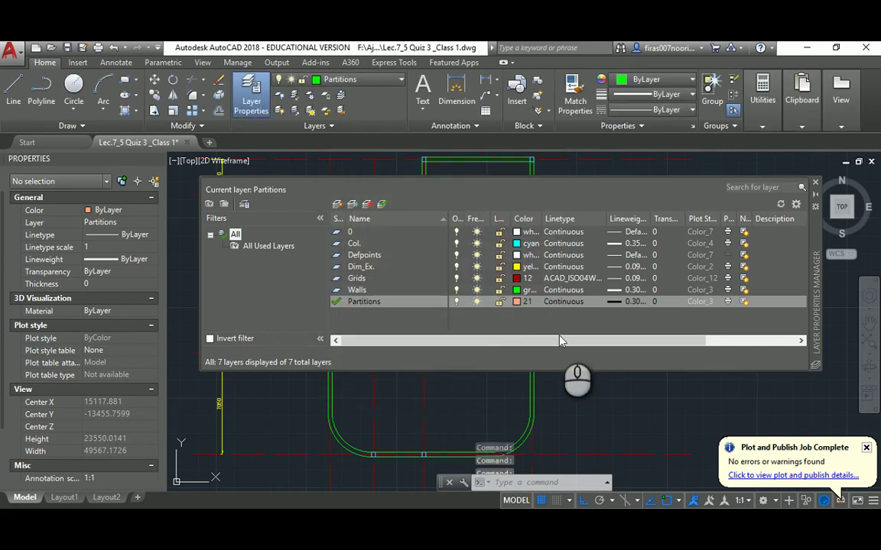
{"action": "left_click", "coordinate": [616, 302]}
{"action": "left_click", "coordinate": [389, 287]}
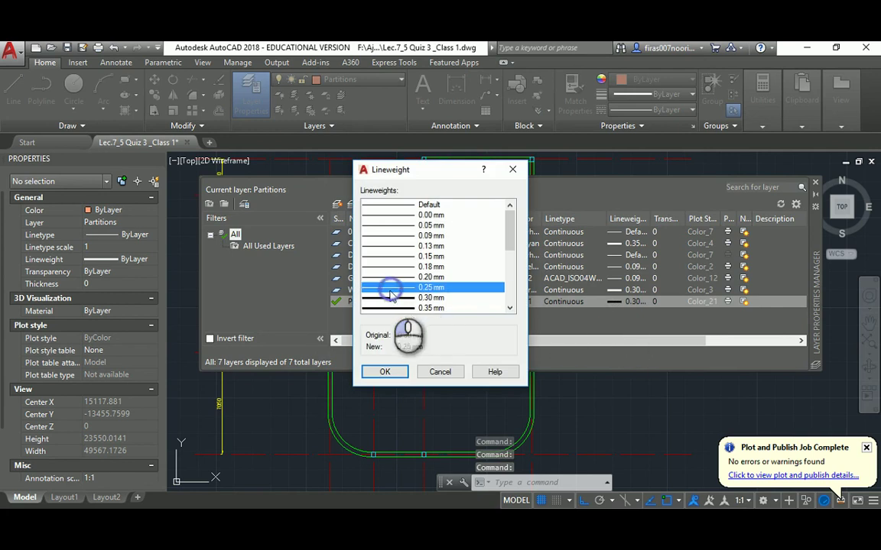
{"action": "left_click", "coordinate": [386, 373]}
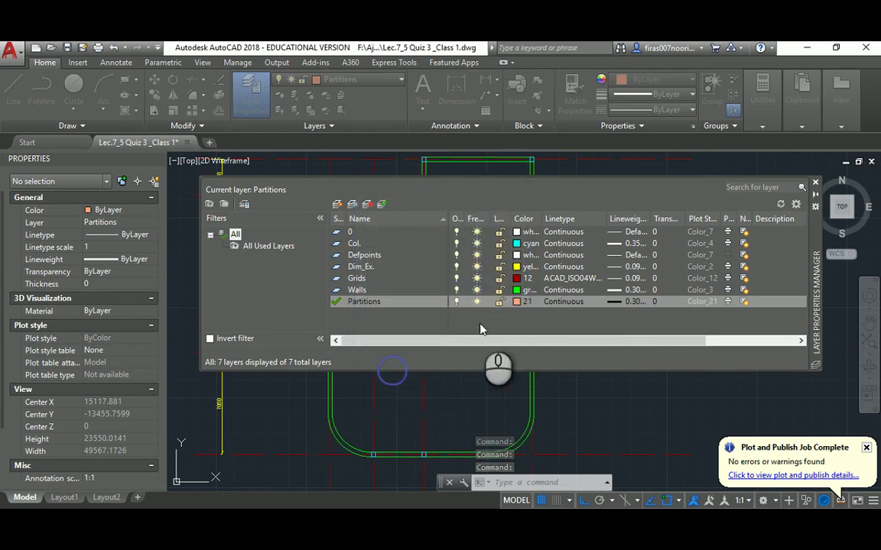
{"action": "left_click", "coordinate": [815, 186]}
Draw a horizontal partition line from the lower-right corner of the inner-corner column to the right exterior wall.
{"action": "scroll", "coordinate": [383, 372], "scroll_direction": "up", "scroll_amount": 3}
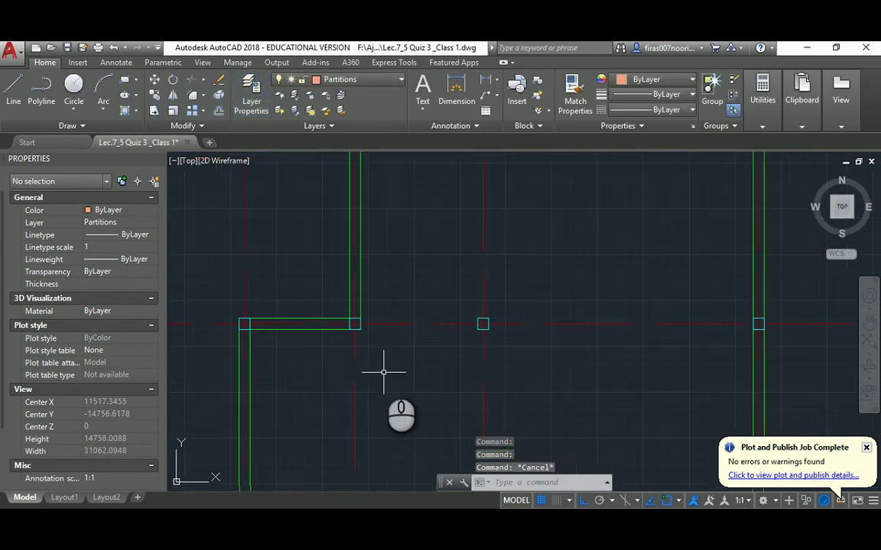
{"action": "type", "text": "l"}
{"action": "key", "text": "Return"}
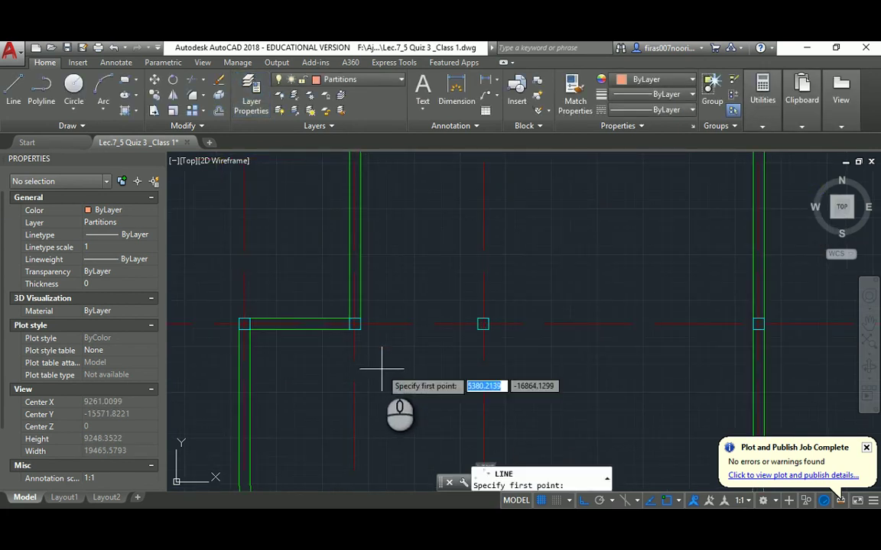
{"action": "left_click", "coordinate": [354, 324]}
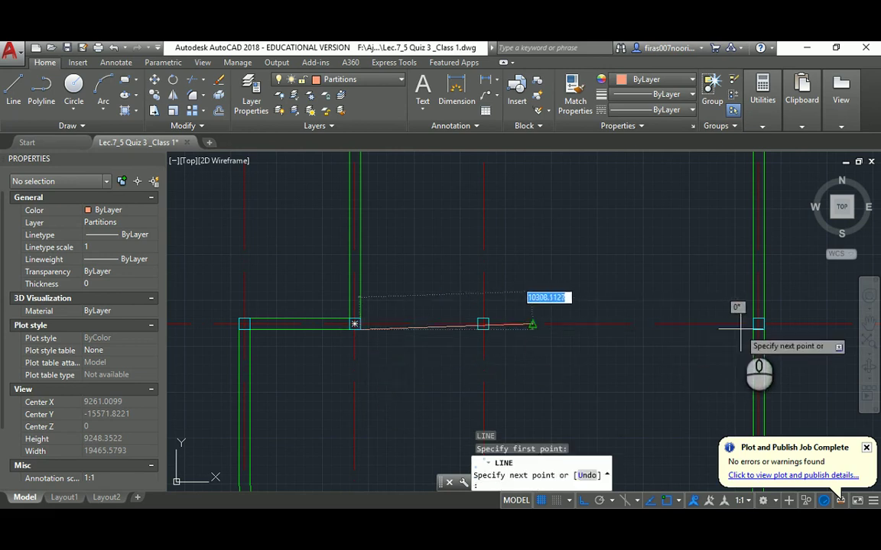
{"action": "left_click", "coordinate": [763, 348]}
{"action": "key", "text": "Escape"}
{"action": "scroll", "coordinate": [331, 337], "scroll_direction": "up", "scroll_amount": 6}
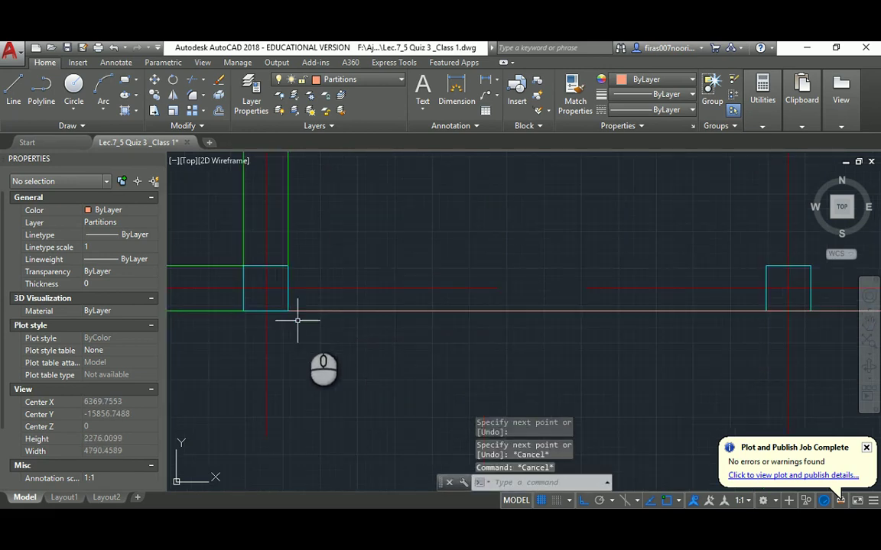
Offset the horizontal partition line 200 upward.
{"action": "key", "text": "Escape"}
{"action": "key", "text": "Escape"}
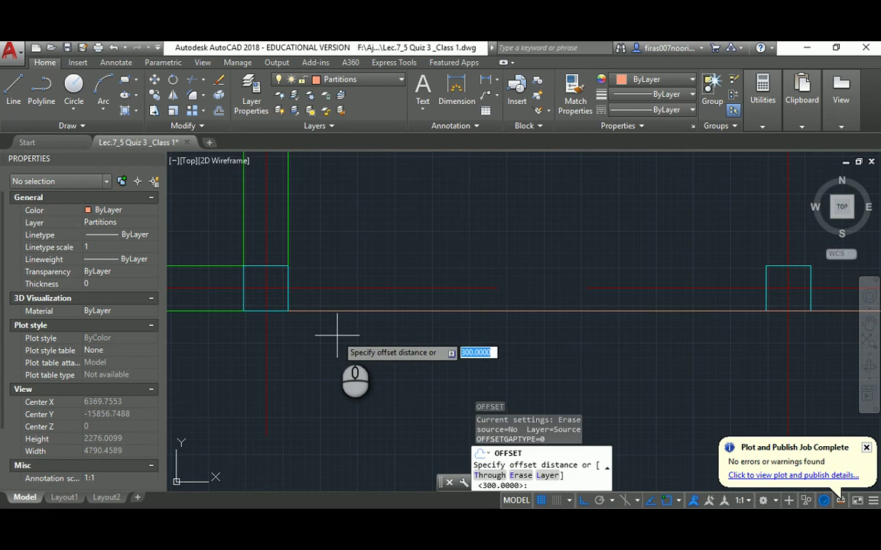
{"action": "type", "text": "0"}
{"action": "key", "text": "Return"}
{"action": "left_click", "coordinate": [327, 310]}
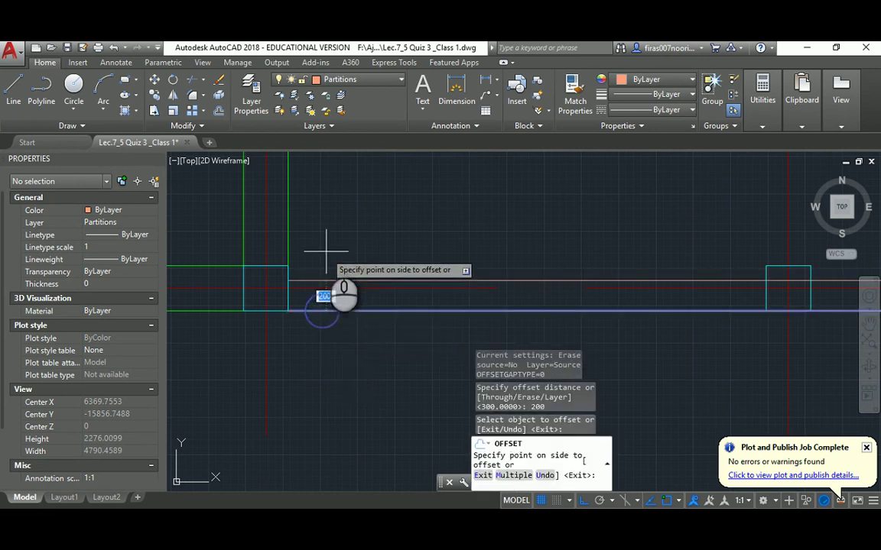
{"action": "left_click", "coordinate": [334, 259]}
{"action": "key", "text": "Escape"}
Check the middle column's partition junction in the PDF plan, and in AutoCAD draw a vertical partition line from its upper-right corner to the upper column.
{"action": "key", "text": "alt+Tab"}
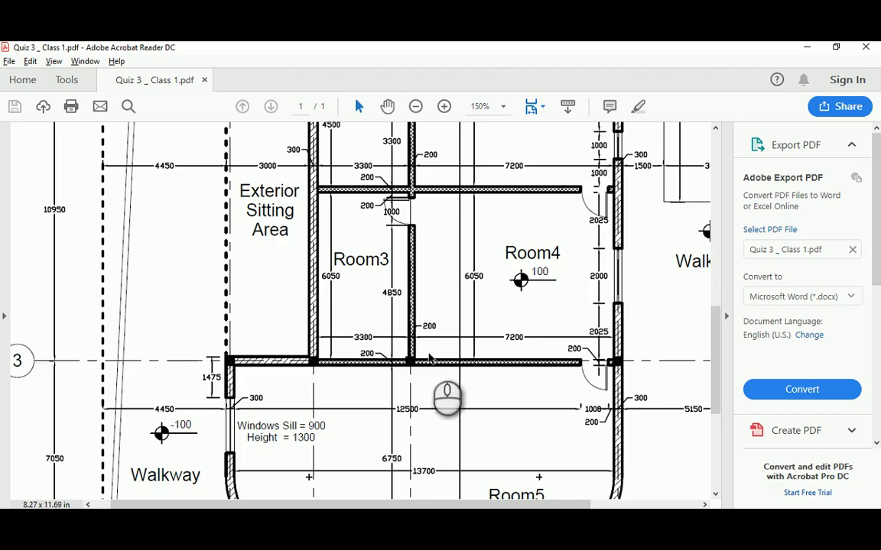
{"action": "scroll", "coordinate": [421, 364], "scroll_direction": "up", "scroll_amount": 2}
{"action": "scroll", "coordinate": [418, 369], "scroll_direction": "down", "scroll_amount": 1}
{"action": "scroll", "coordinate": [418, 374], "scroll_direction": "up", "scroll_amount": 3, "text": "ctrl"}
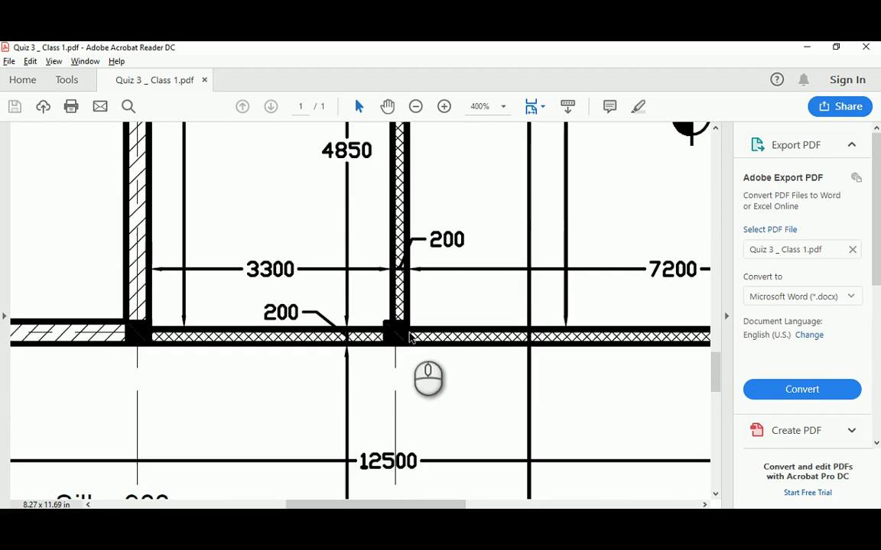
{"action": "key", "text": "alt+Tab"}
{"action": "key", "text": "Escape"}
{"action": "type", "text": "l"}
{"action": "key", "text": "Return"}
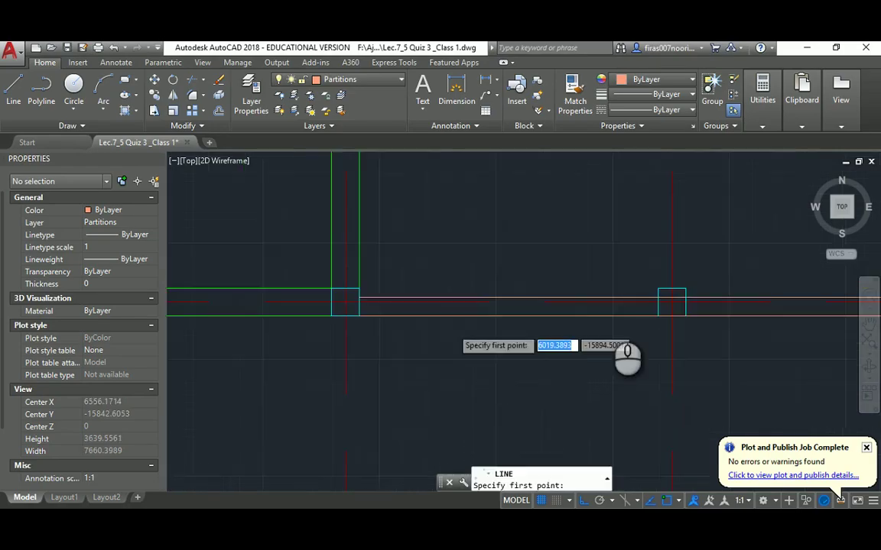
{"action": "scroll", "coordinate": [550, 314], "scroll_direction": "down", "scroll_amount": 2}
{"action": "left_click", "coordinate": [550, 309]}
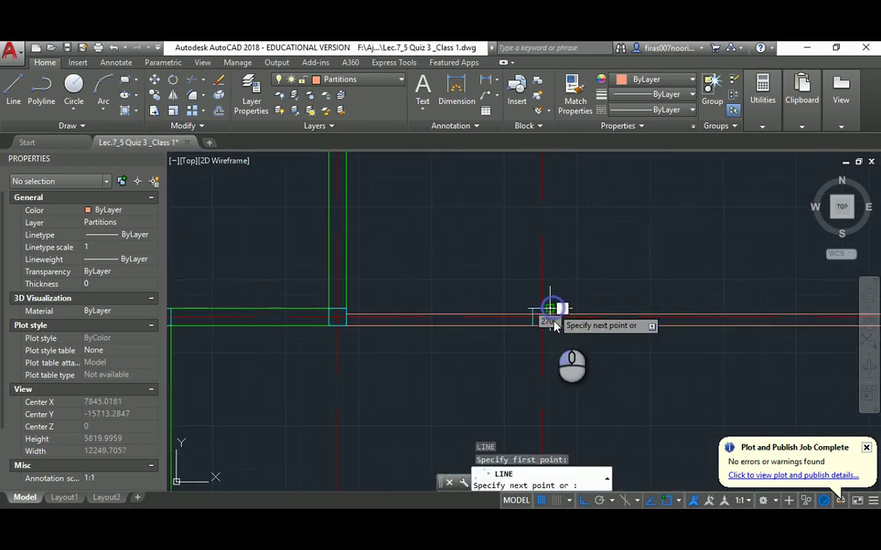
{"action": "scroll", "coordinate": [554, 290], "scroll_direction": "down", "scroll_amount": 3}
{"action": "scroll", "coordinate": [532, 229], "scroll_direction": "up", "scroll_amount": 3}
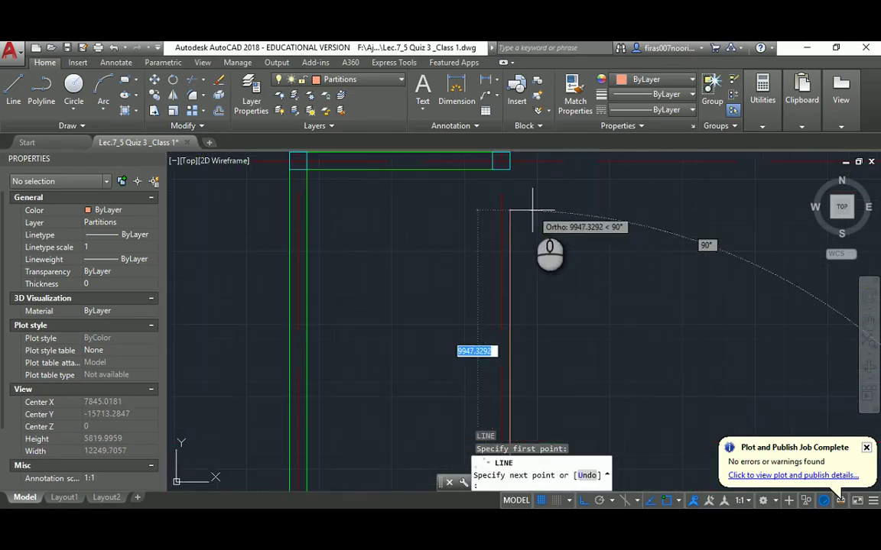
{"action": "key", "text": "Escape"}
{"action": "key", "text": "Escape"}
Offset the vertical partition line 200 to the left.
{"action": "type", "text": "o"}
{"action": "key", "text": "Return"}
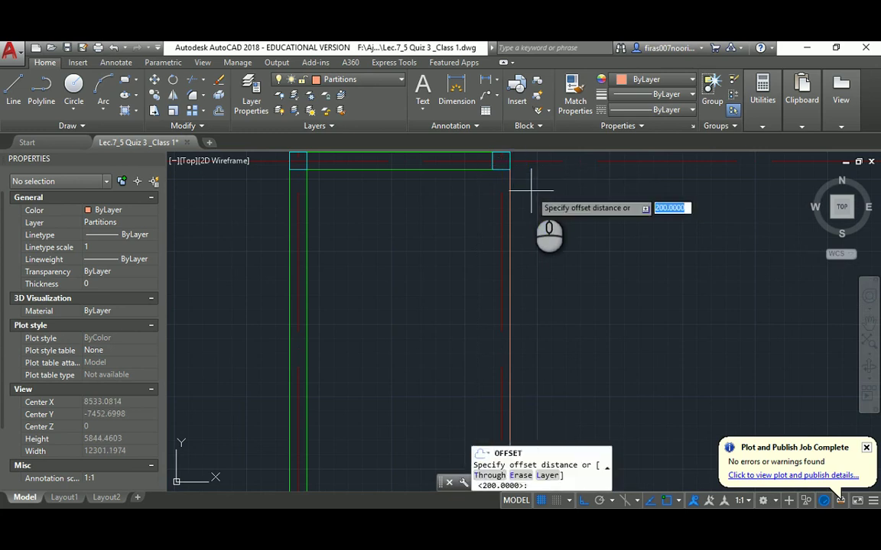
{"action": "key", "text": "Return"}
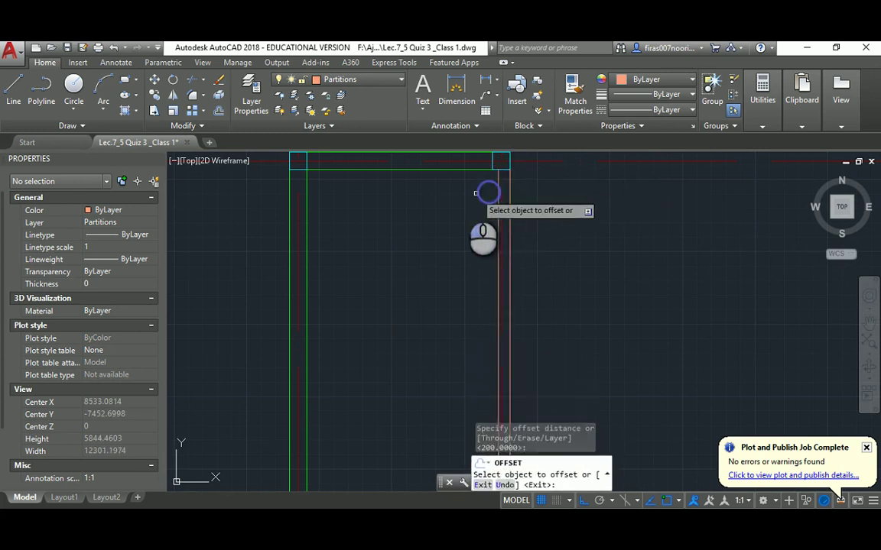
{"action": "key", "text": "Escape"}
Regenerate the drawing and trim the two horizontal partition lines where they pass through the middle column.
{"action": "scroll", "coordinate": [428, 305], "scroll_direction": "down", "scroll_amount": 3}
{"action": "middle_click_drag", "start_coordinate": [428, 359], "coordinate": [447, 299]}
{"action": "scroll", "coordinate": [493, 336], "scroll_direction": "up", "scroll_amount": 4}
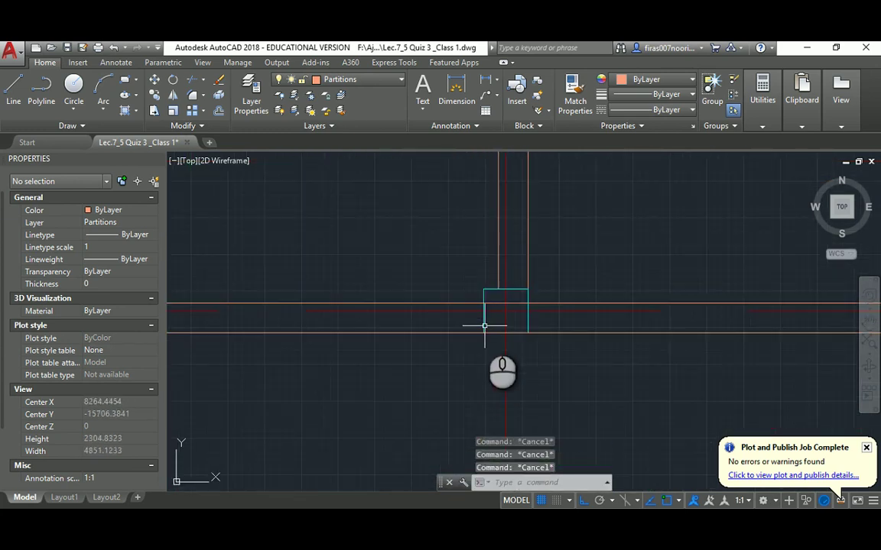
{"action": "type", "text": "re"}
{"action": "key", "text": "Return"}
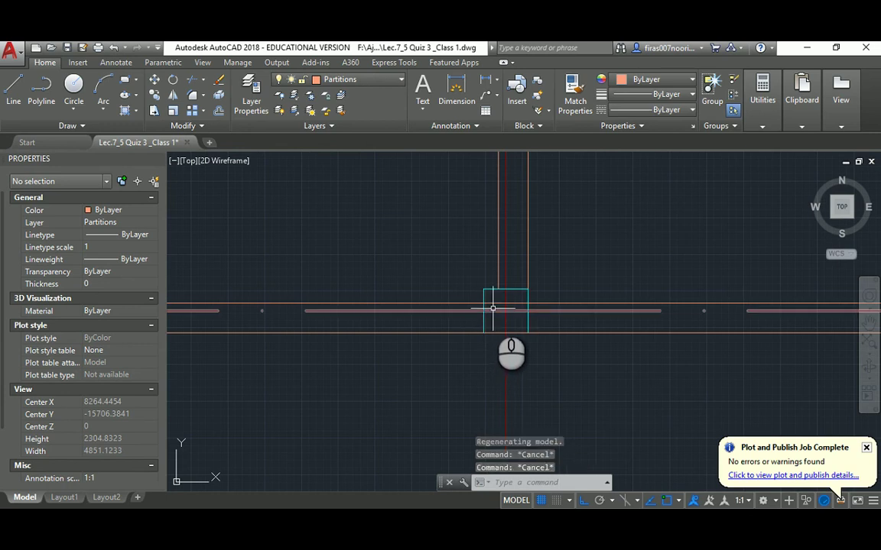
{"action": "type", "text": "tr"}
{"action": "key", "text": "Return"}
{"action": "key", "text": "Return"}
{"action": "left_click", "coordinate": [491, 304]}
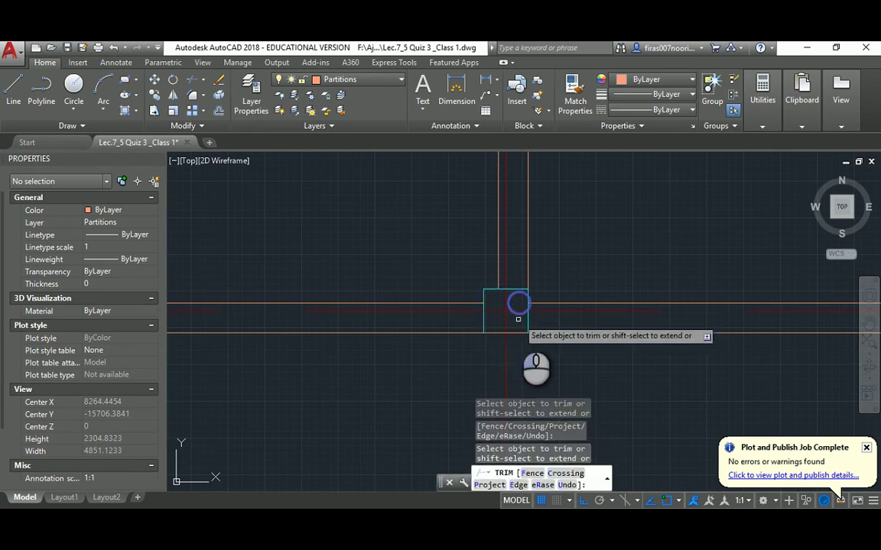
{"action": "left_click", "coordinate": [515, 333]}
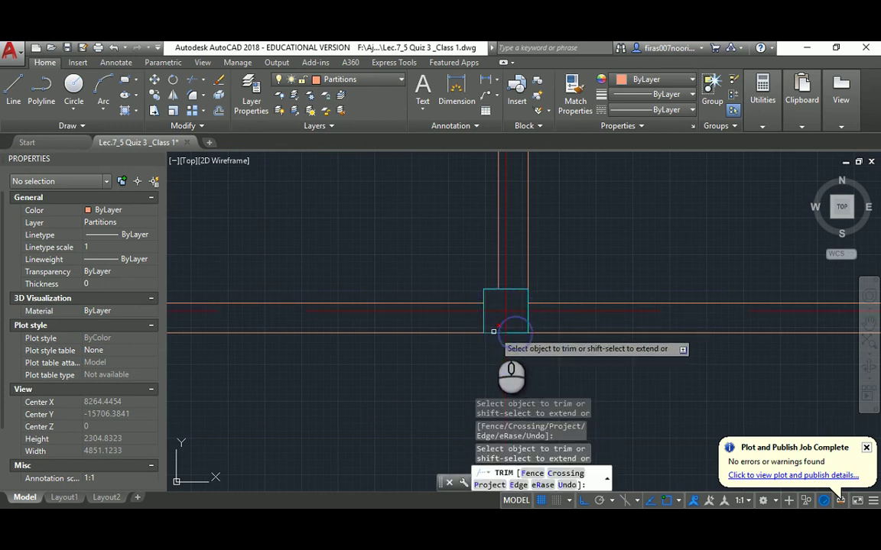
{"action": "key", "text": "Escape"}
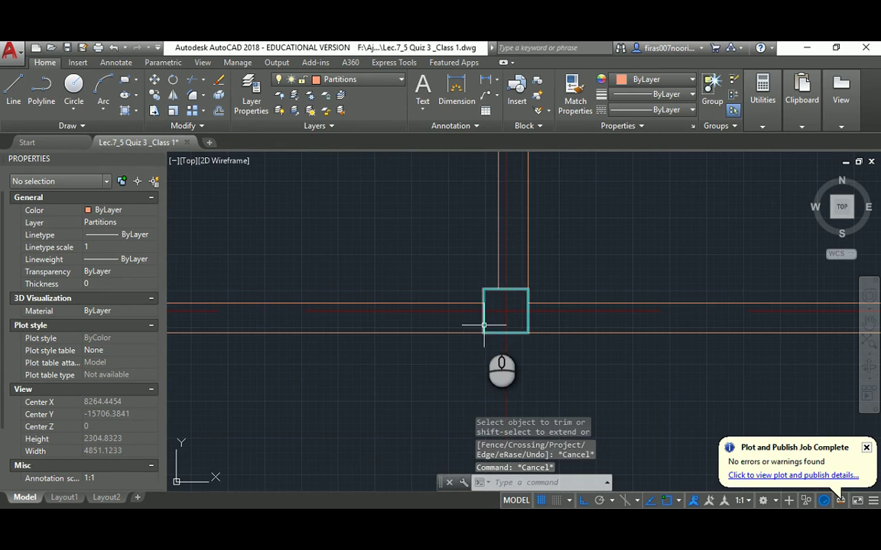
{"action": "left_click", "coordinate": [458, 333]}
{"action": "scroll", "coordinate": [459, 333], "scroll_direction": "down", "scroll_amount": 4}
{"action": "left_click", "coordinate": [464, 335]}
{"action": "key", "text": "Escape"}
{"action": "key", "text": "Escape"}
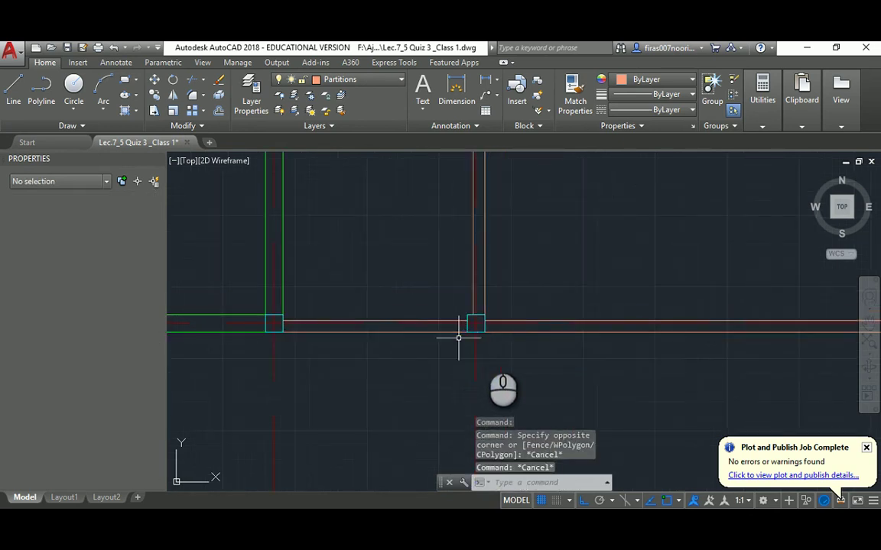
Switch to the PDF plan and examine the partition dimensions around Room2 and Room3.
{"action": "middle_click_drag", "start_coordinate": [458, 337], "coordinate": [398, 326]}
{"action": "scroll", "coordinate": [472, 334], "scroll_direction": "down", "scroll_amount": 2}
{"action": "middle_click_drag", "start_coordinate": [471, 334], "coordinate": [468, 290]}
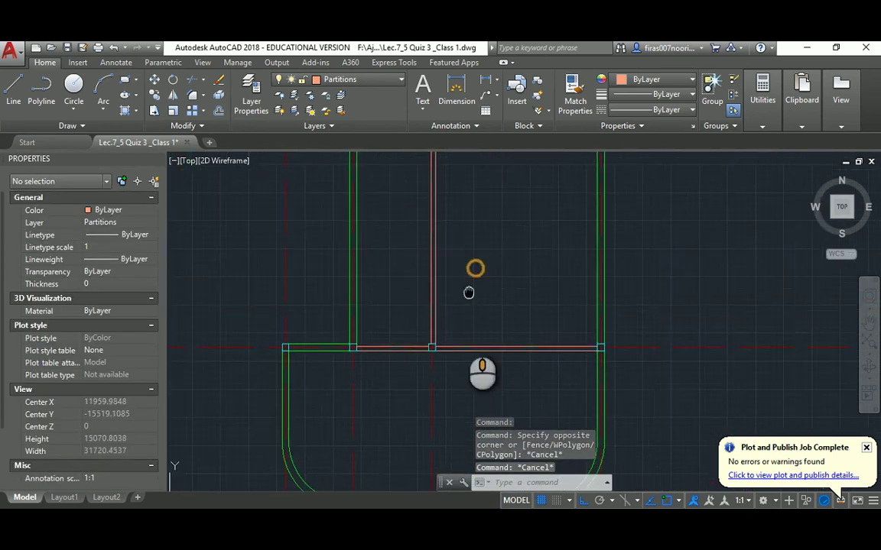
{"action": "scroll", "coordinate": [468, 290], "scroll_direction": "down", "scroll_amount": 2}
{"action": "key", "text": "alt+Tab"}
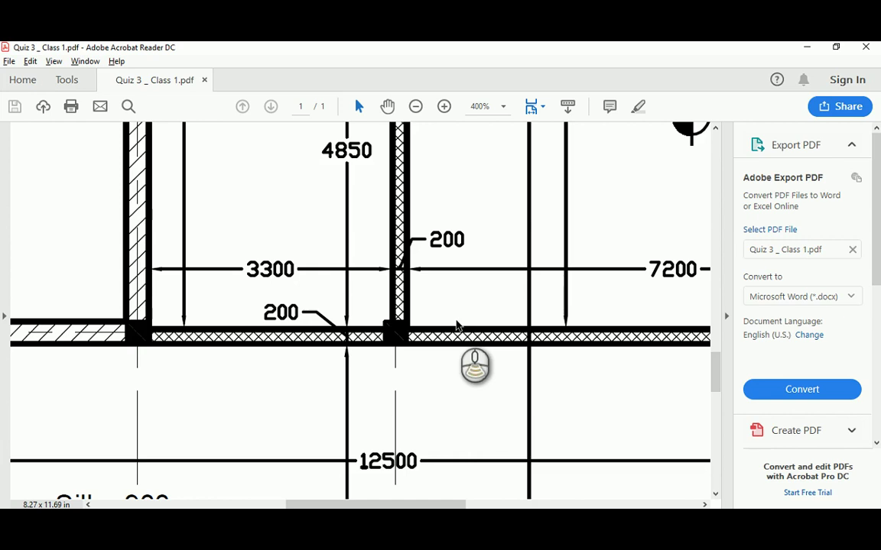
{"action": "scroll", "coordinate": [459, 329], "scroll_direction": "down", "scroll_amount": 1, "text": "ctrl"}
{"action": "scroll", "coordinate": [453, 239], "scroll_direction": "down", "scroll_amount": 3, "text": "ctrl"}
{"action": "scroll", "coordinate": [424, 218], "scroll_direction": "up", "scroll_amount": 3}
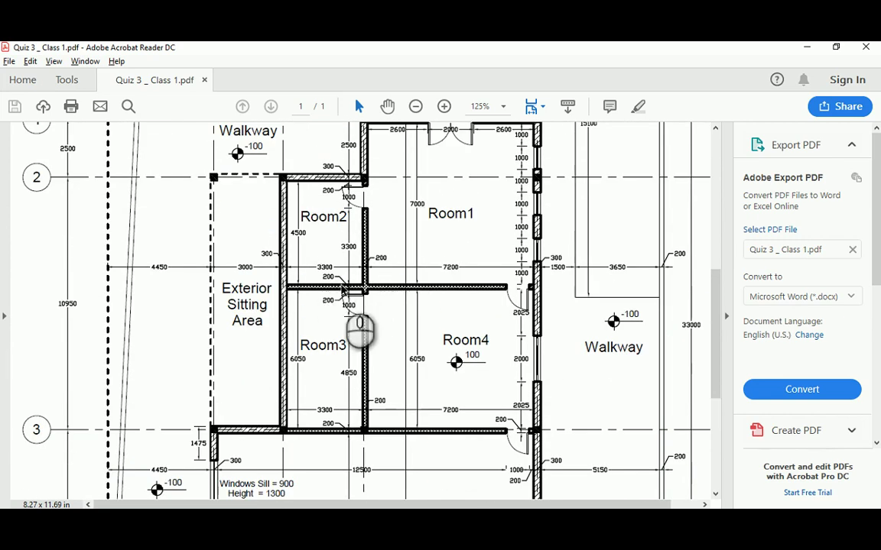
{"action": "scroll", "coordinate": [311, 283], "scroll_direction": "up", "scroll_amount": 1, "text": "ctrl"}
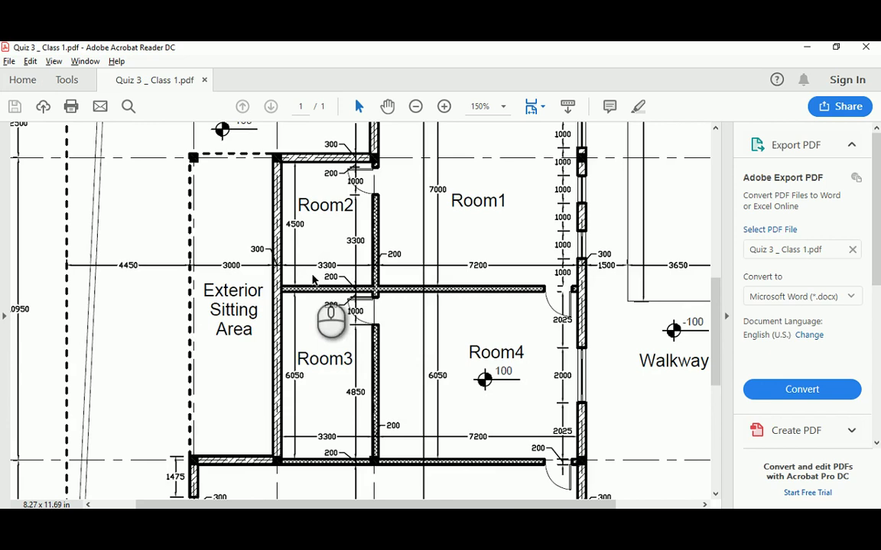
Return to AutoCAD and offset the inner face line of Room2's top wall 4500 downward.
{"action": "key", "text": "alt+Tab"}
{"action": "key", "text": "Escape"}
{"action": "key", "text": "Escape"}
{"action": "key", "text": "Escape"}
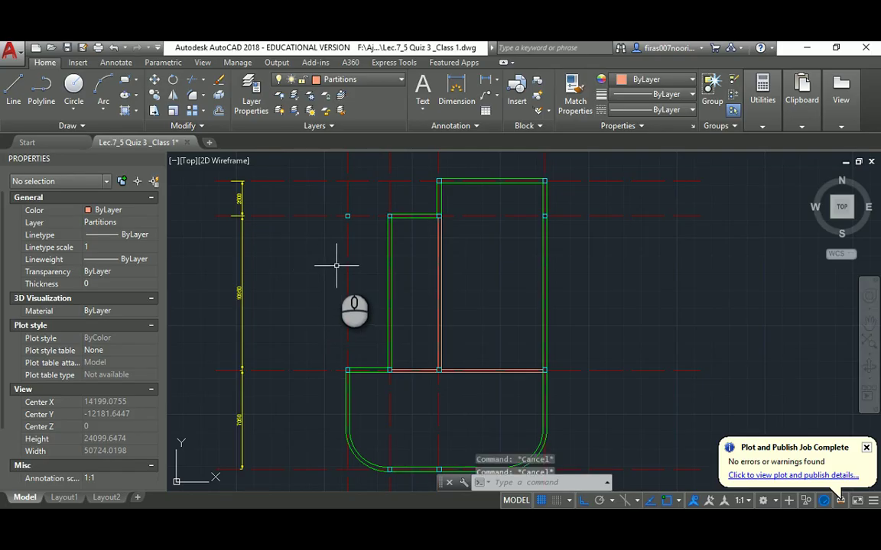
{"action": "type", "text": "o"}
{"action": "key", "text": "Return"}
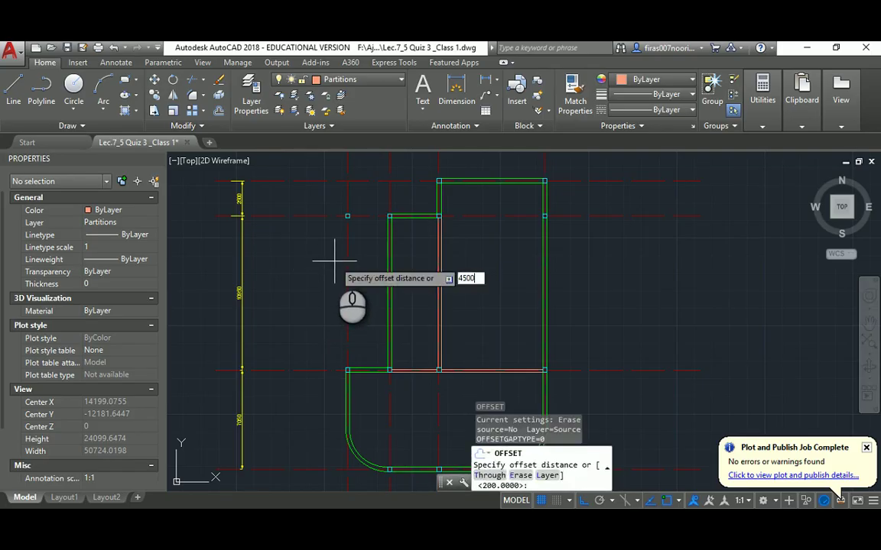
{"action": "type", "text": "4500"}
{"action": "key", "text": "Return"}
{"action": "scroll", "coordinate": [390, 260], "scroll_direction": "up", "scroll_amount": 3}
{"action": "left_click", "coordinate": [411, 216]}
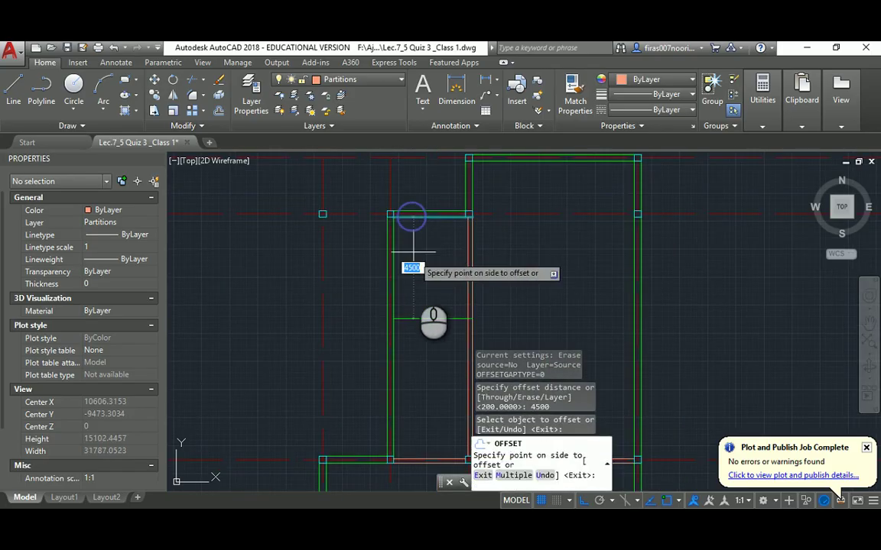
{"action": "key", "text": "Escape"}
Offset the new horizontal line between Room2 and Room3 200 downward.
{"action": "key", "text": "Return"}
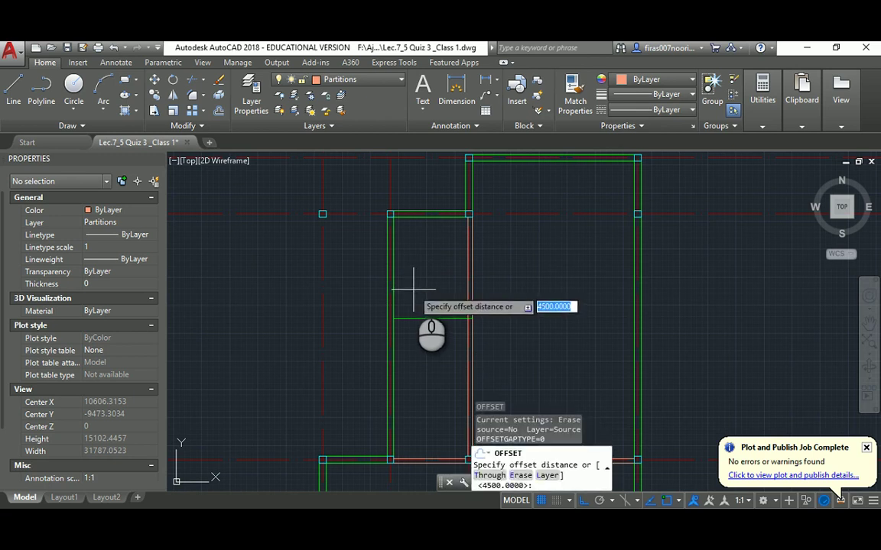
{"action": "key", "text": "Return"}
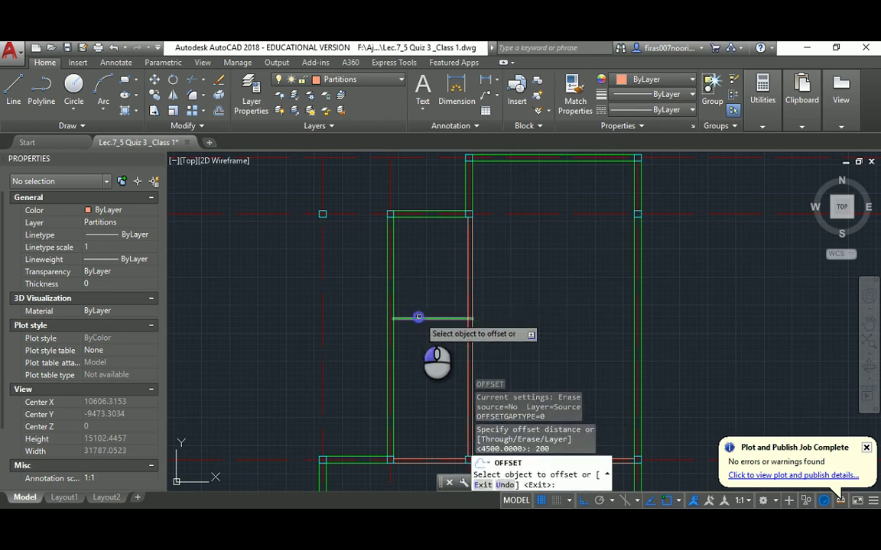
{"action": "left_click", "coordinate": [418, 317]}
{"action": "left_click", "coordinate": [416, 345]}
{"action": "key", "text": "Escape"}
{"action": "key", "text": "Escape"}
{"action": "key", "text": "Escape"}
Extend both horizontal lines between Room2 and Room3 to the right exterior wall.
{"action": "type", "text": "x"}
{"action": "key", "text": "Return"}
{"action": "key", "text": "Return"}
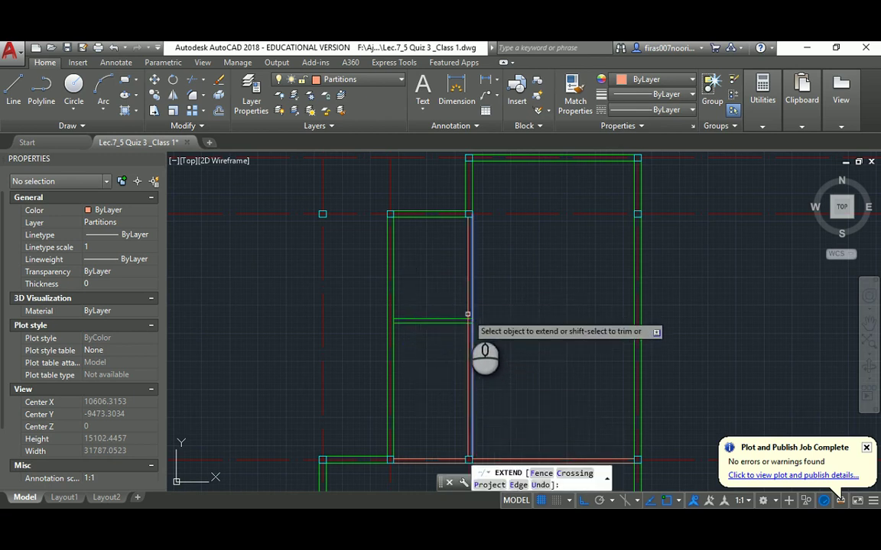
{"action": "left_click", "coordinate": [461, 318]}
{"action": "key", "text": "Escape"}
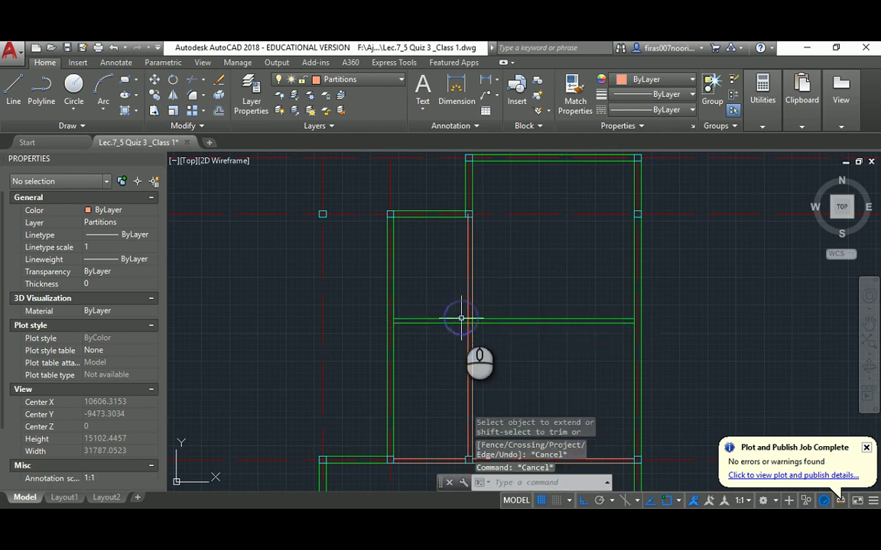
Try to match the properties of the two extended horizontal lines to the vertical partition line.
{"action": "type", "text": "ma"}
{"action": "key", "text": "Return"}
{"action": "left_click", "coordinate": [474, 308]}
{"action": "left_click", "coordinate": [469, 309]}
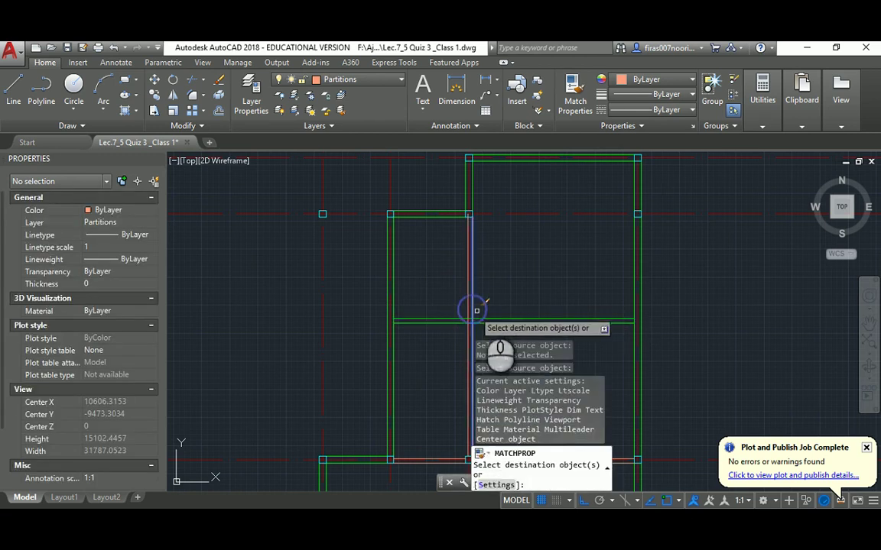
{"action": "left_click", "coordinate": [506, 304]}
{"action": "left_click", "coordinate": [491, 329]}
{"action": "key", "text": "Return"}
Match the properties of the two green horizontal lines to the vertical partition line, using Match Properties.
{"action": "key", "text": "Return"}
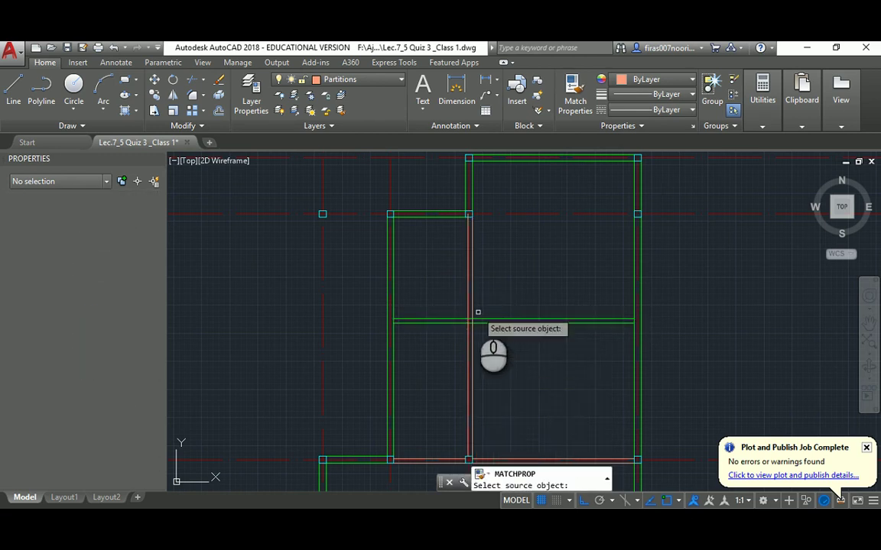
{"action": "scroll", "coordinate": [473, 311], "scroll_direction": "up", "scroll_amount": 8}
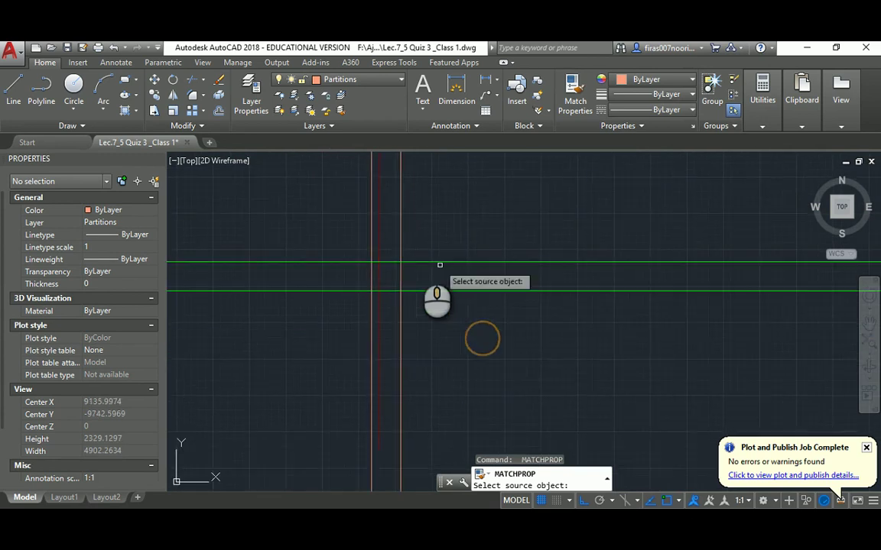
{"action": "left_click", "coordinate": [401, 246]}
{"action": "left_click", "coordinate": [432, 229]}
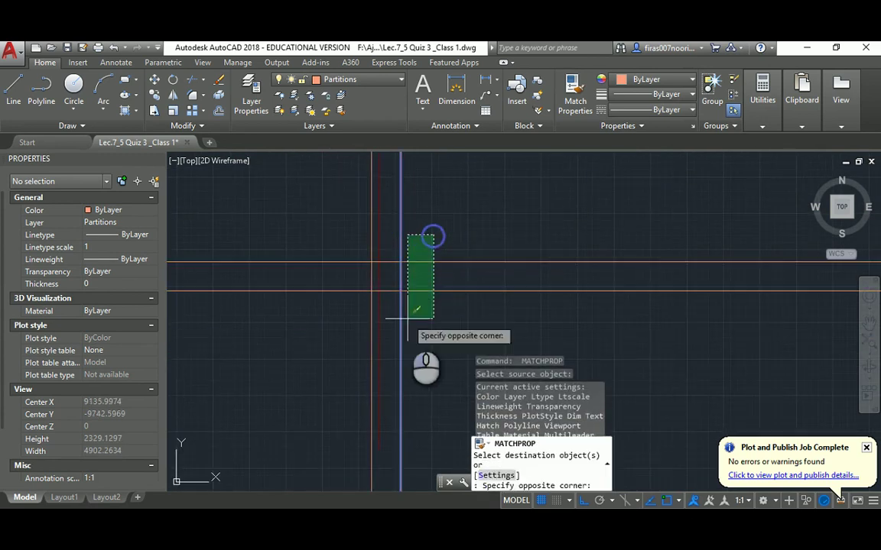
{"action": "left_click", "coordinate": [399, 314]}
{"action": "key", "text": "Escape"}
Trim away the overlapping line segments where the vertical and horizontal partitions cross.
{"action": "key", "text": "alt+Tab"}
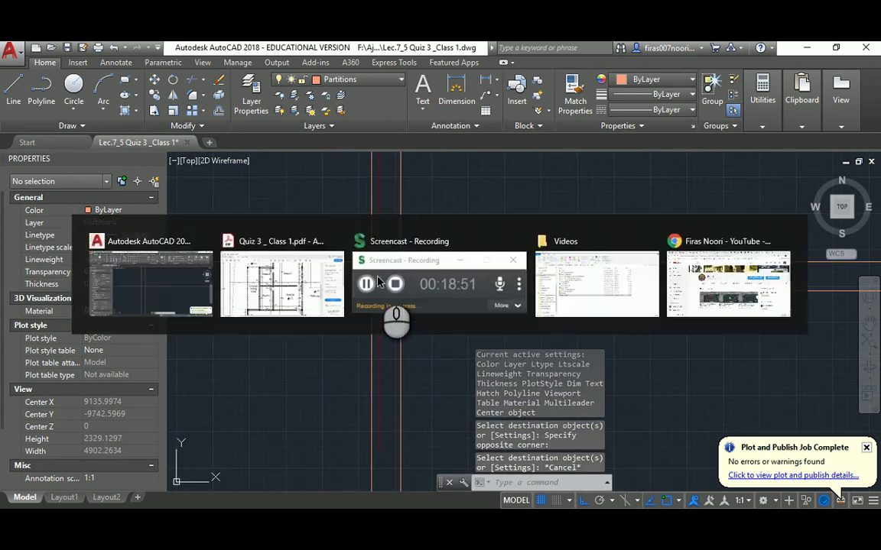
{"action": "key", "text": "alt+Tab"}
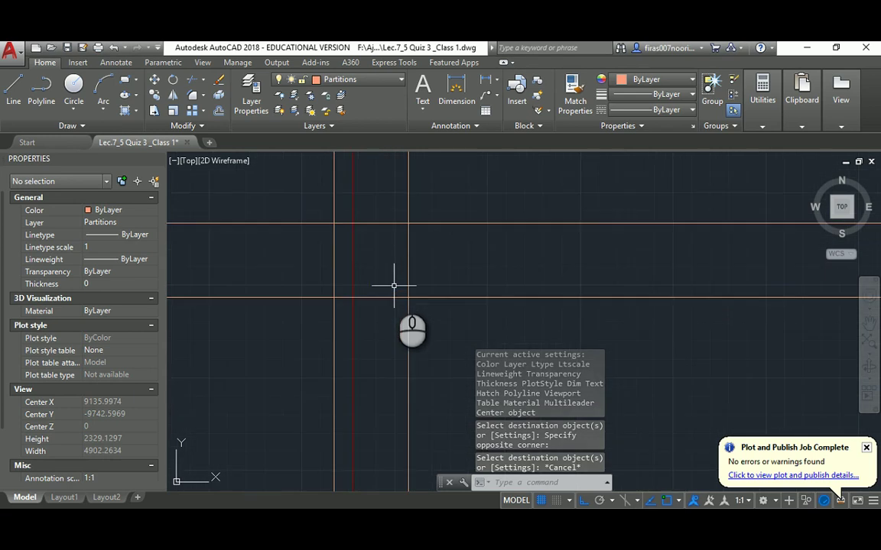
{"action": "key", "text": "Escape"}
{"action": "key", "text": "Escape"}
{"action": "type", "text": "tr"}
{"action": "key", "text": "Return"}
{"action": "key", "text": "Return"}
{"action": "left_click", "coordinate": [410, 258]}
{"action": "left_click", "coordinate": [393, 256]}
{"action": "left_click", "coordinate": [385, 214]}
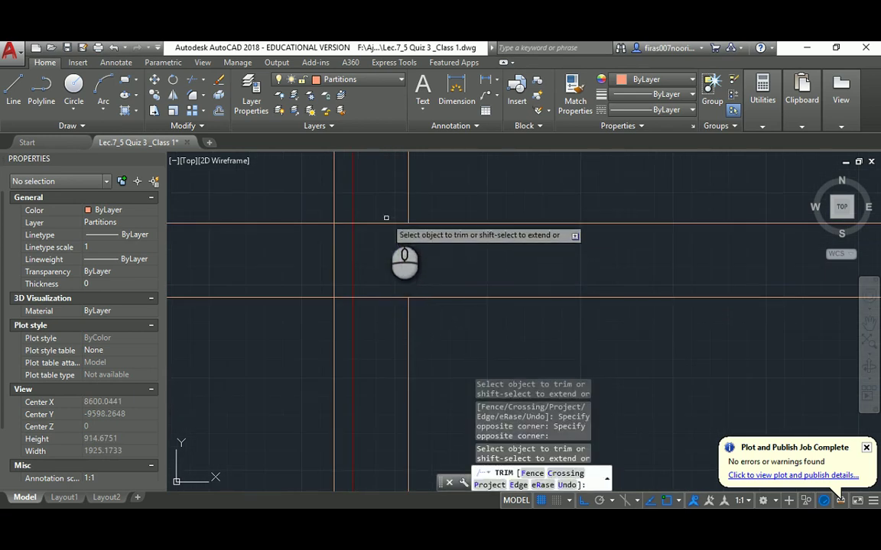
{"action": "left_click", "coordinate": [373, 246]}
{"action": "left_click", "coordinate": [349, 224]}
{"action": "left_click", "coordinate": [333, 233]}
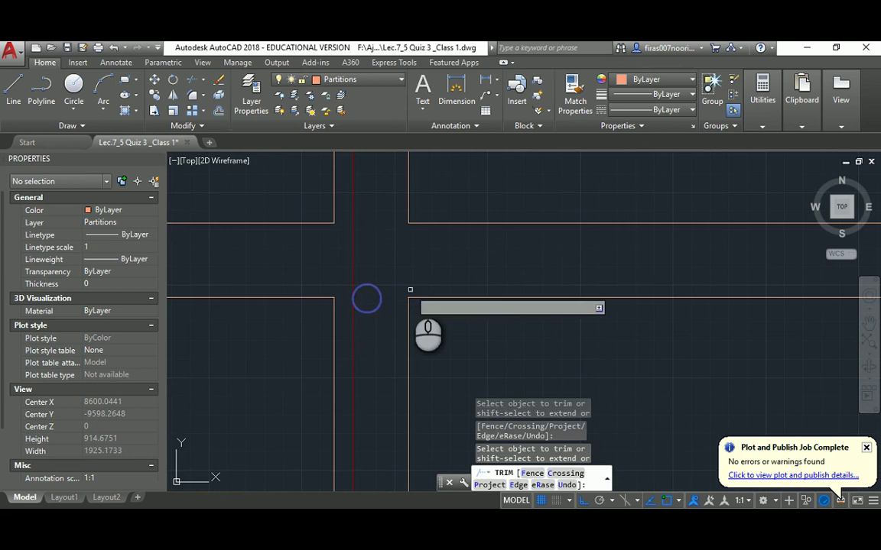
{"action": "scroll", "coordinate": [390, 268], "scroll_direction": "down", "scroll_amount": 5}
{"action": "scroll", "coordinate": [365, 275], "scroll_direction": "down", "scroll_amount": 5}
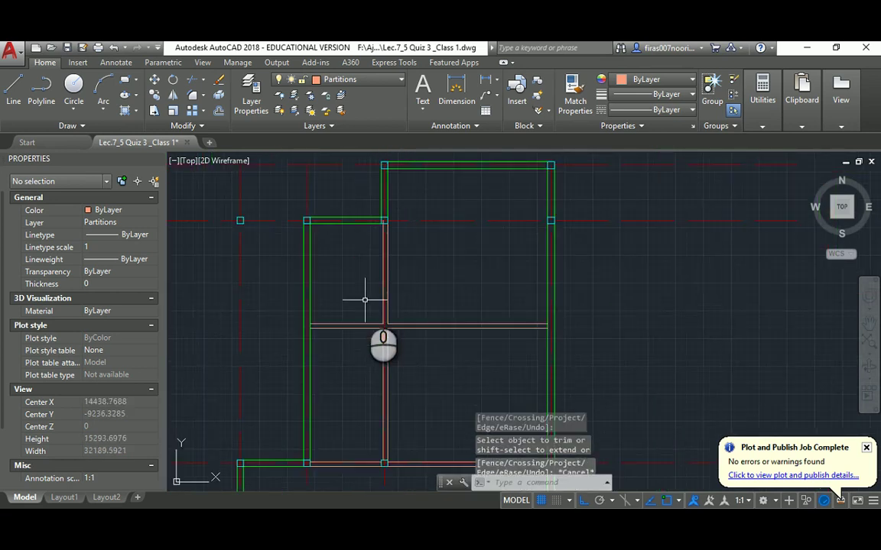
{"action": "key", "text": "Escape"}
Trim the left line of the vertical partition where it runs into the column at Room2's upper right corner.
{"action": "key", "text": "alt+Tab"}
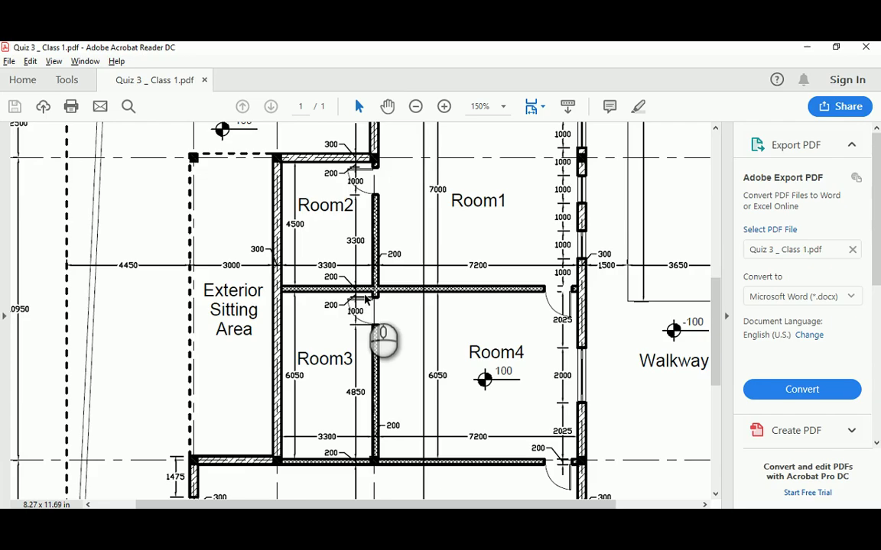
{"action": "key", "text": "alt+Tab"}
{"action": "scroll", "coordinate": [382, 221], "scroll_direction": "up", "scroll_amount": 6}
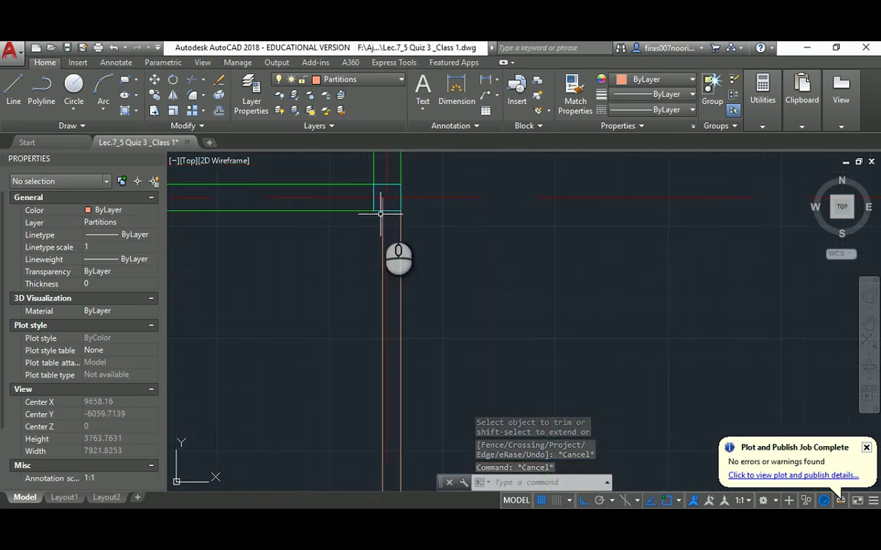
{"action": "key", "text": "Return"}
{"action": "key", "text": "Return"}
{"action": "left_click", "coordinate": [383, 199]}
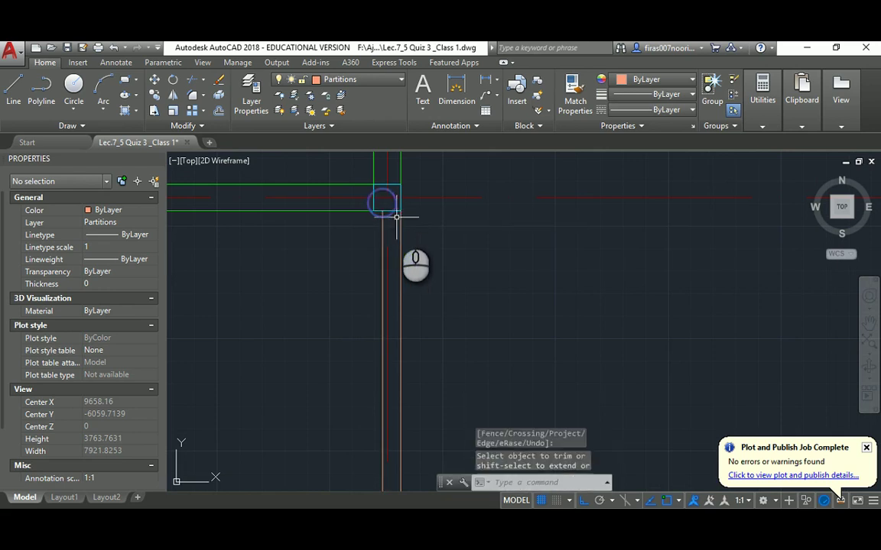
{"action": "key", "text": "Escape"}
{"action": "left_click", "coordinate": [399, 220]}
{"action": "scroll", "coordinate": [388, 219], "scroll_direction": "down", "scroll_amount": 3}
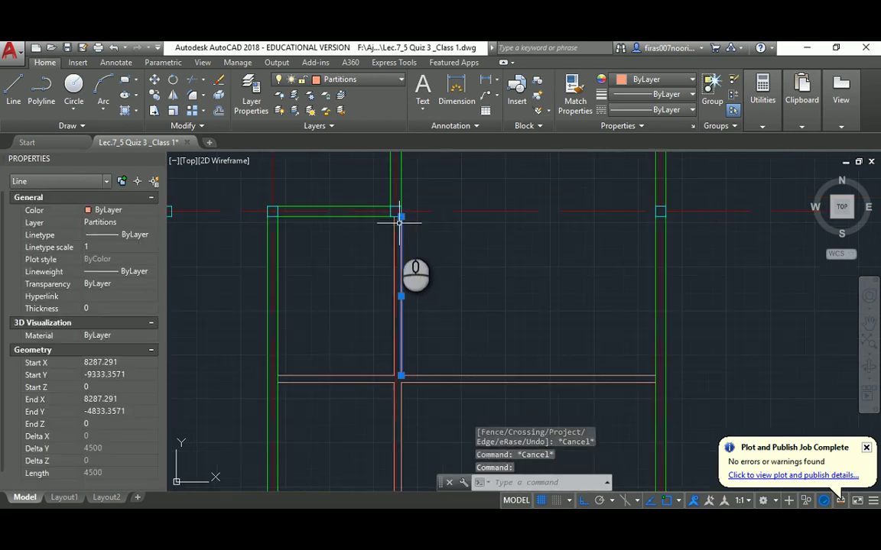
{"action": "key", "text": "Escape"}
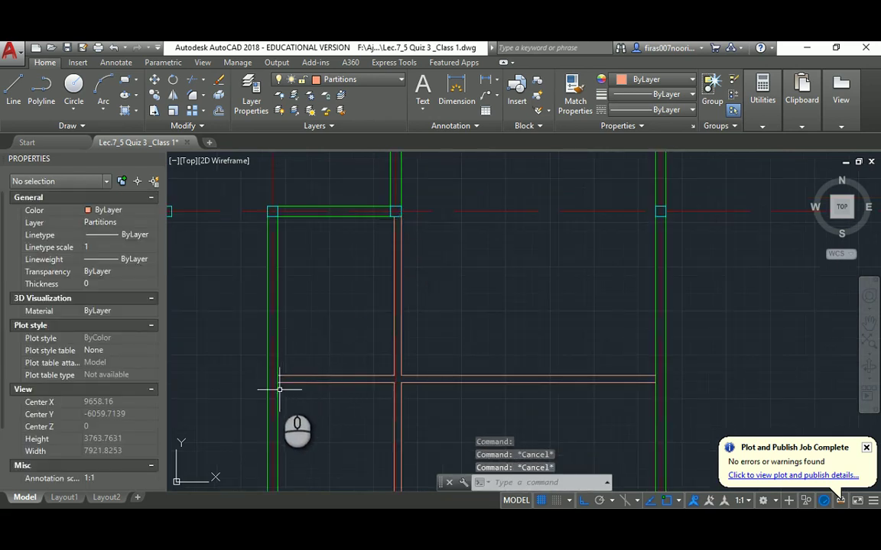
Draw a line closing the left end of the horizontal partition between Room2 and Room3 at the exterior wall.
{"action": "type", "text": "l"}
{"action": "key", "text": "Return"}
{"action": "scroll", "coordinate": [263, 366], "scroll_direction": "up", "scroll_amount": 2}
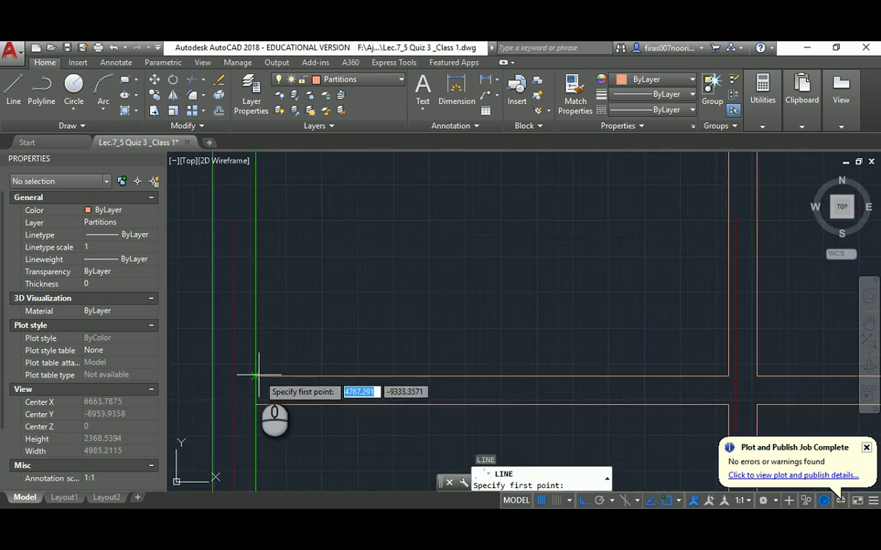
{"action": "left_click", "coordinate": [254, 376]}
{"action": "scroll", "coordinate": [255, 376], "scroll_direction": "down", "scroll_amount": 3}
{"action": "key", "text": "Escape"}
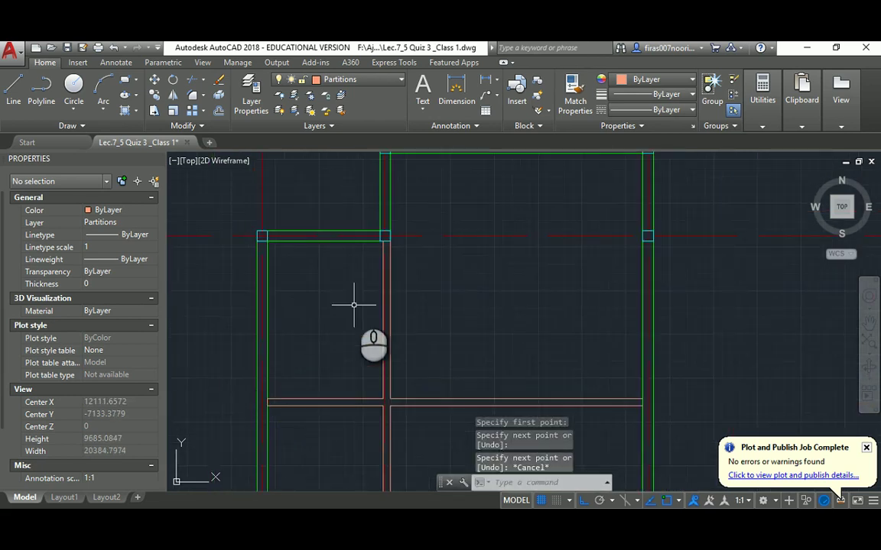
Draw a line closing the upper end of the vertical partition along the underside of the column.
{"action": "scroll", "coordinate": [390, 240], "scroll_direction": "up", "scroll_amount": 2}
{"action": "key", "text": "Return"}
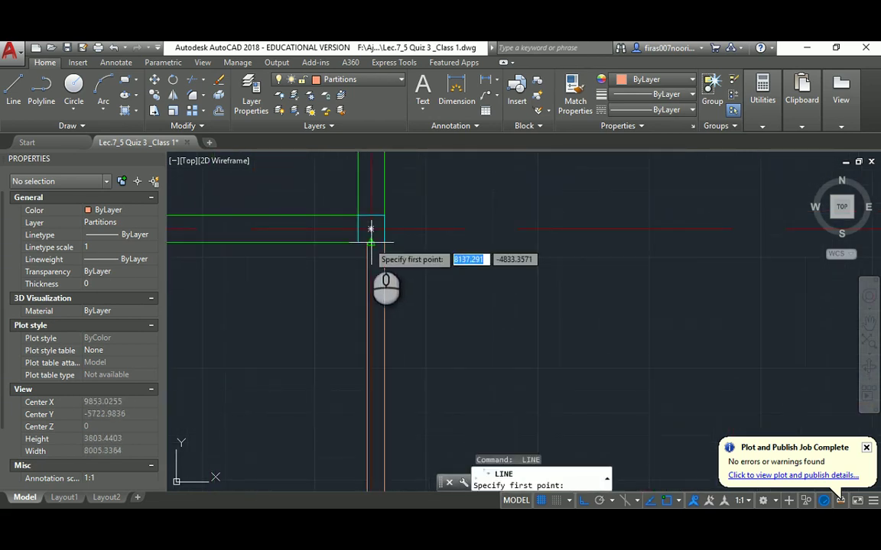
{"action": "scroll", "coordinate": [370, 228], "scroll_direction": "up", "scroll_amount": 4}
{"action": "left_click", "coordinate": [350, 243]}
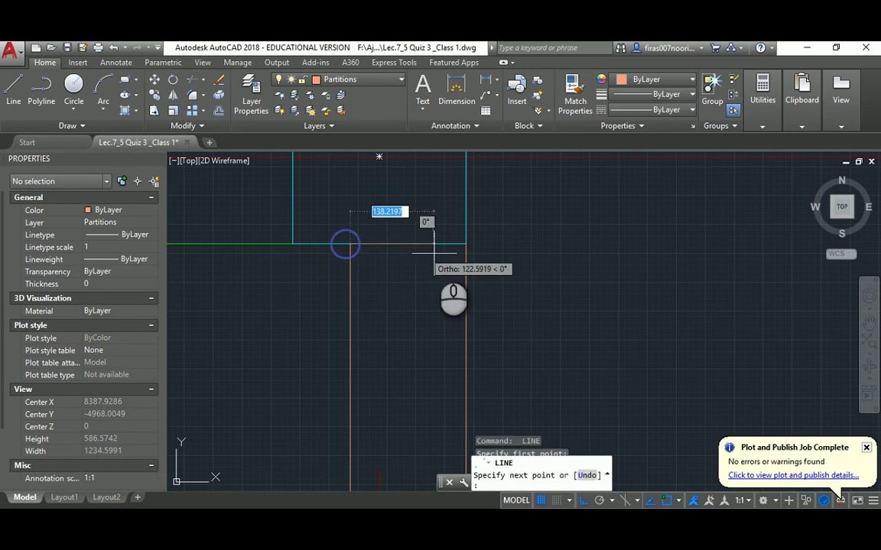
{"action": "key", "text": "Escape"}
Draw a line closing the right end of the partition between Room1 and Room4 at the exterior wall.
{"action": "scroll", "coordinate": [452, 248], "scroll_direction": "down", "scroll_amount": 10}
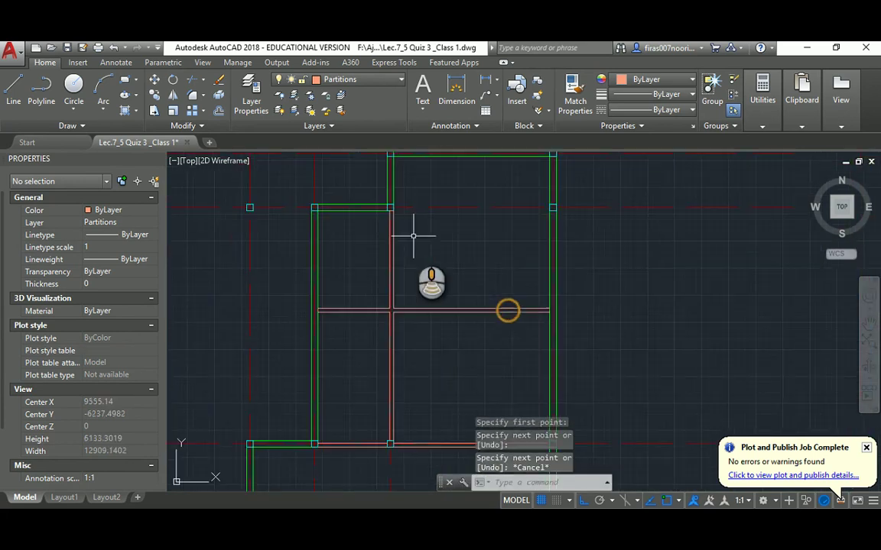
{"action": "scroll", "coordinate": [506, 295], "scroll_direction": "up", "scroll_amount": 5}
{"action": "key", "text": "Return"}
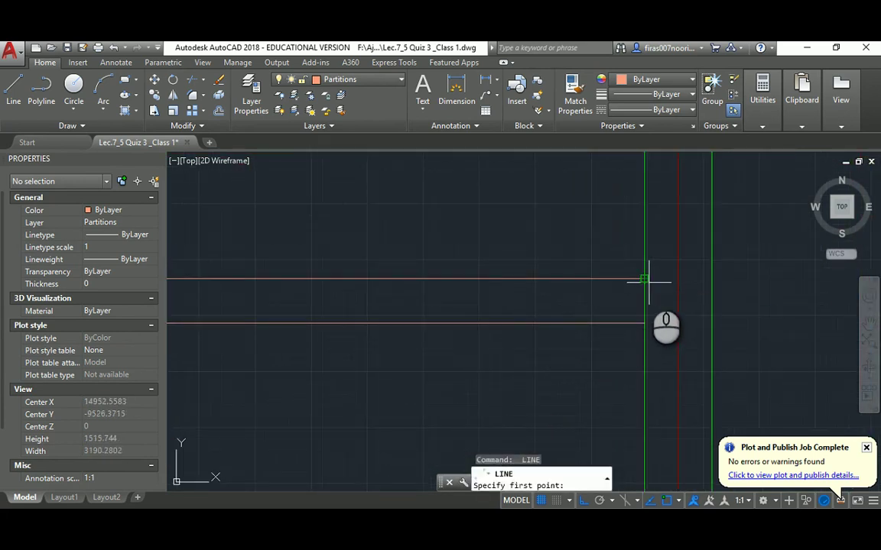
{"action": "left_click", "coordinate": [646, 277]}
Draw a line closing the right end of the horizontal partition below Room4 against the exterior column.
{"action": "scroll", "coordinate": [580, 272], "scroll_direction": "down", "scroll_amount": 3}
{"action": "scroll", "coordinate": [581, 272], "scroll_direction": "down", "scroll_amount": 4}
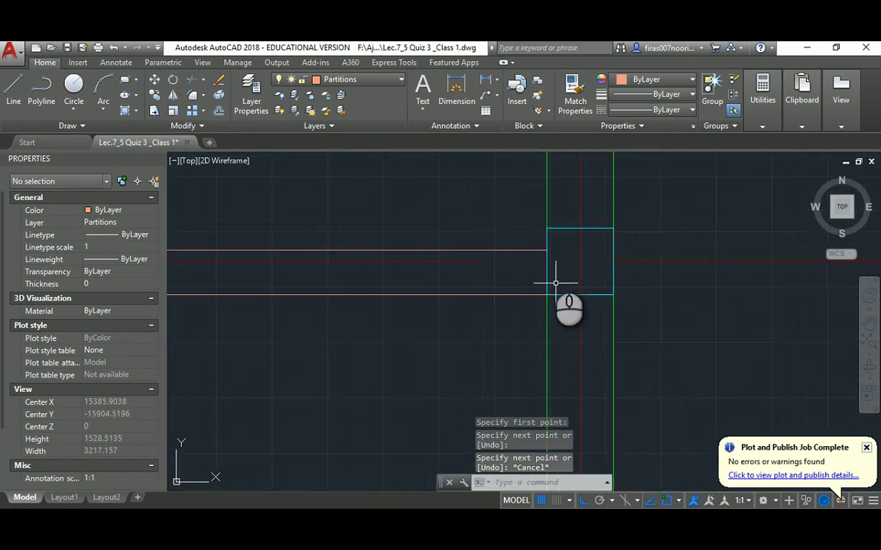
{"action": "key", "text": "Return"}
{"action": "left_click", "coordinate": [547, 251]}
{"action": "scroll", "coordinate": [544, 293], "scroll_direction": "down", "scroll_amount": 2}
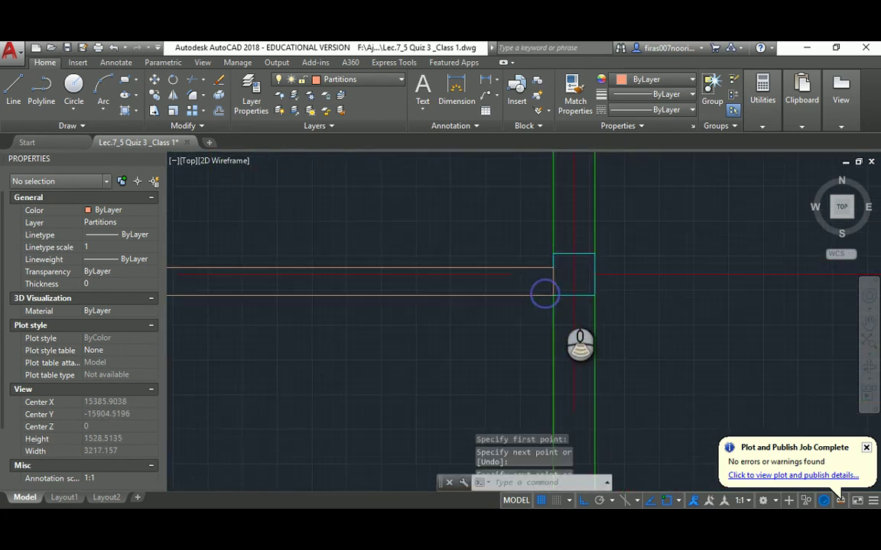
{"action": "key", "text": "Escape"}
Draw partition closing lines along the right and upper sides of the column between Room3 and Room4.
{"action": "scroll", "coordinate": [545, 293], "scroll_direction": "down", "scroll_amount": 2}
{"action": "scroll", "coordinate": [256, 284], "scroll_direction": "up", "scroll_amount": 3}
{"action": "key", "text": "Return"}
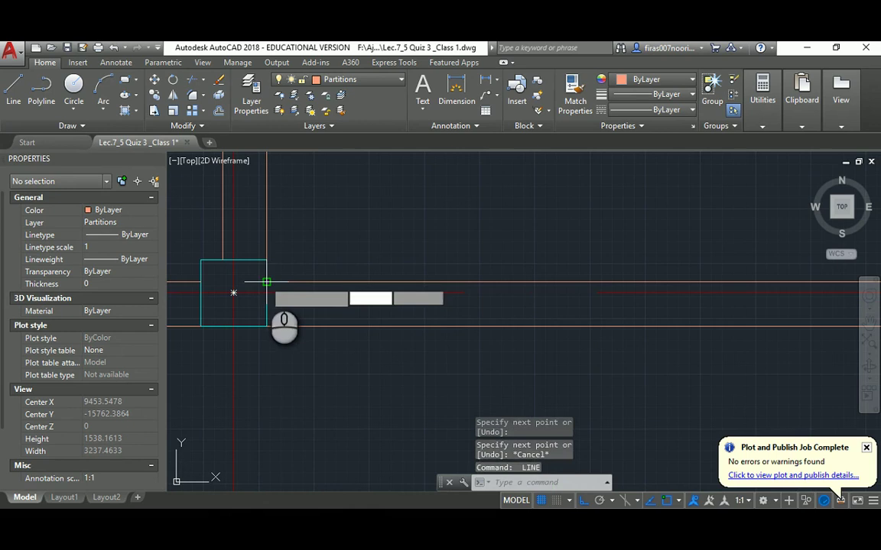
{"action": "left_click", "coordinate": [266, 282]}
{"action": "key", "text": "Escape"}
{"action": "key", "text": "Return"}
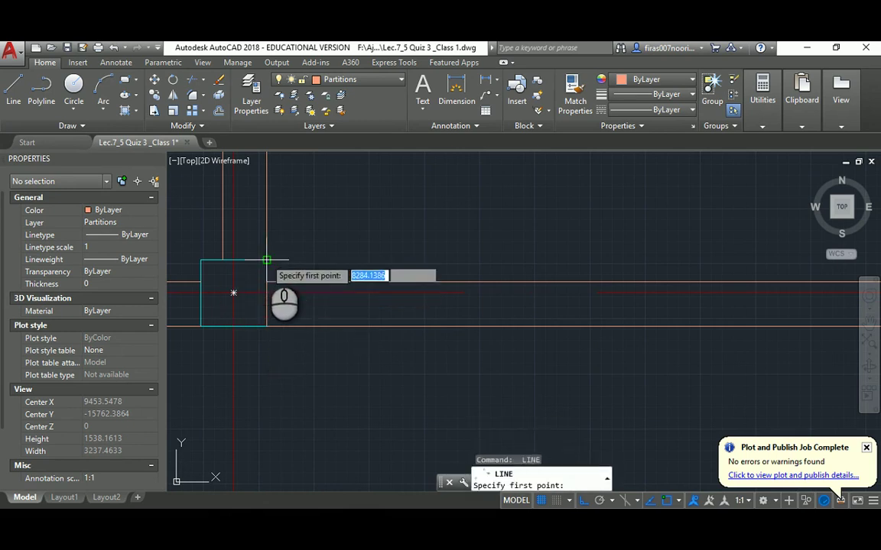
{"action": "left_click", "coordinate": [266, 260]}
{"action": "key", "text": "Escape"}
Draw a line closing the partition below Room3 along the left side of the middle column.
{"action": "middle_click_drag", "start_coordinate": [221, 255], "coordinate": [379, 237]}
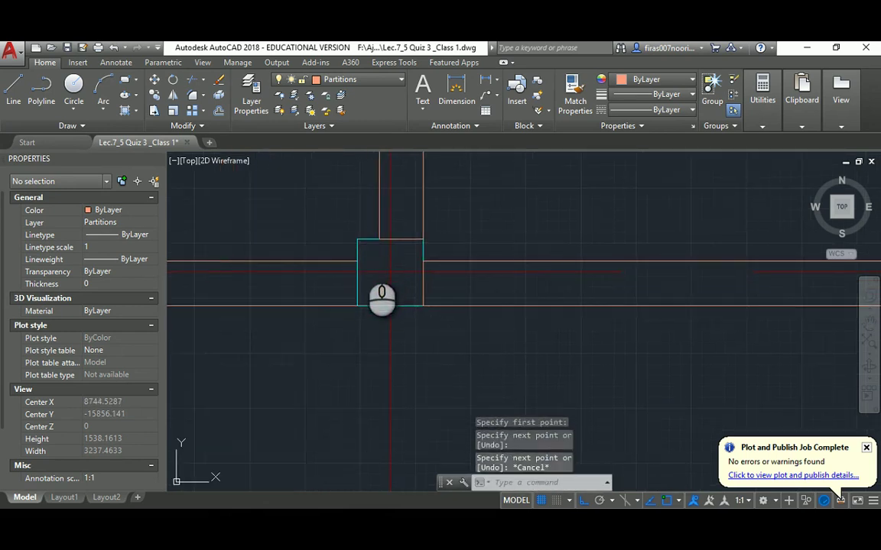
{"action": "key", "text": "Return"}
{"action": "left_click", "coordinate": [357, 261]}
{"action": "left_click", "coordinate": [350, 306]}
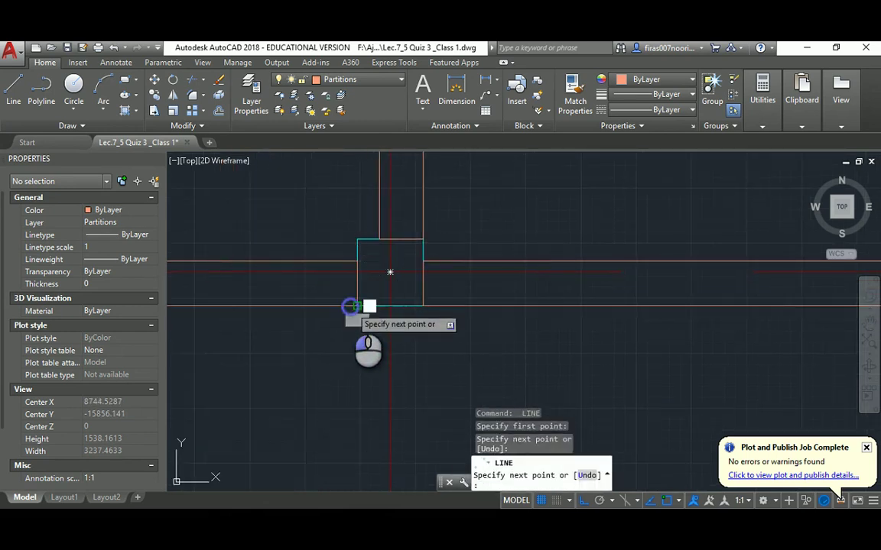
{"action": "key", "text": "Escape"}
Draw a line closing the left end of the partition below Room3 against the exterior wall's column.
{"action": "middle_click_drag", "start_coordinate": [350, 306], "coordinate": [472, 271]}
{"action": "scroll", "coordinate": [400, 275], "scroll_direction": "up", "scroll_amount": 2}
{"action": "middle_click_drag", "start_coordinate": [401, 275], "coordinate": [352, 278]}
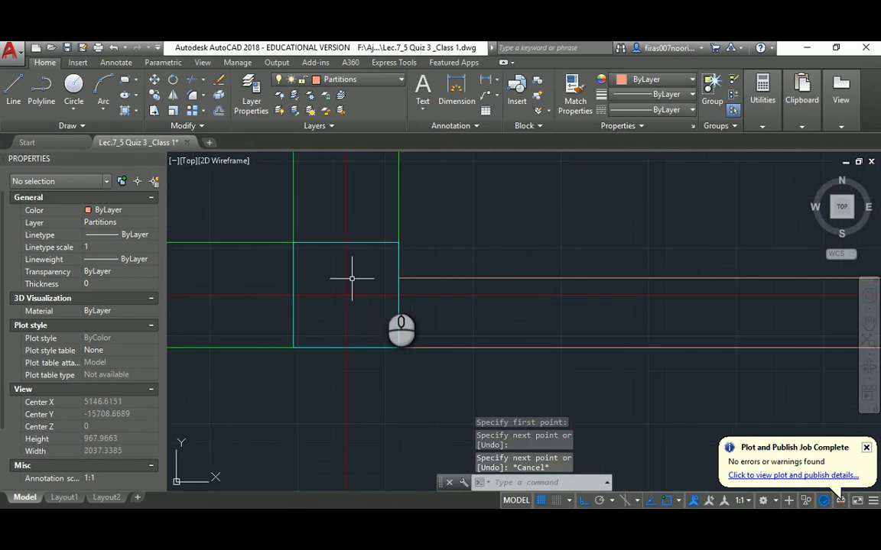
{"action": "type", "text": "line"}
{"action": "key", "text": "Return"}
{"action": "left_click", "coordinate": [398, 279]}
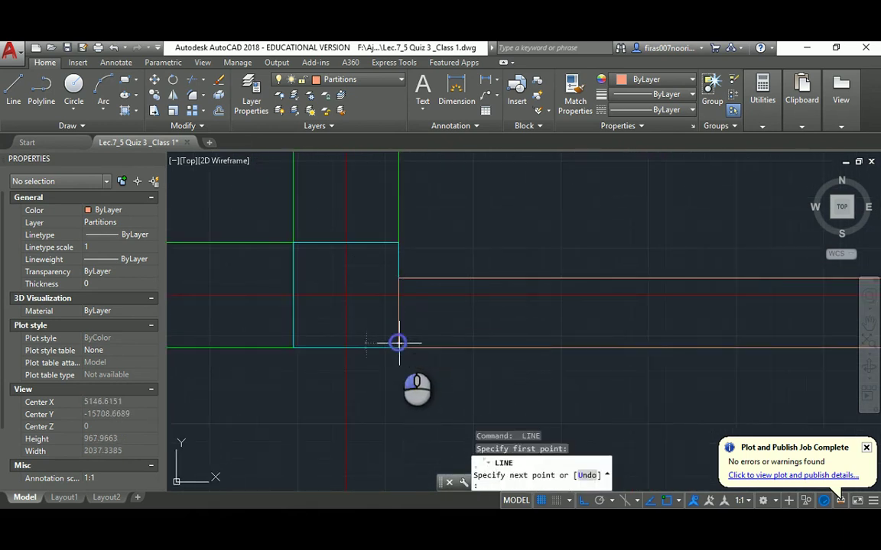
{"action": "left_click", "coordinate": [398, 342]}
{"action": "key", "text": "Escape"}
{"action": "key", "text": "Escape"}
{"action": "scroll", "coordinate": [398, 321], "scroll_direction": "down", "scroll_amount": 12}
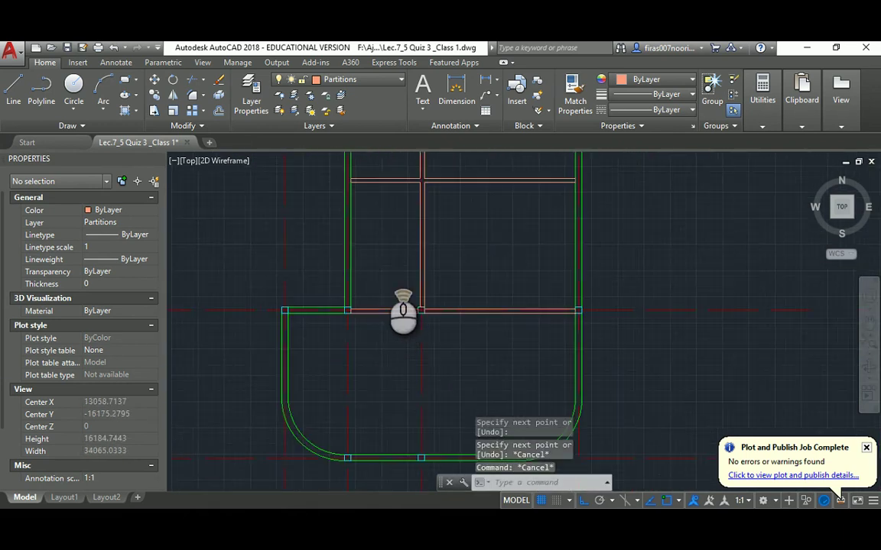
Offset the closing line at the top of Room2's vertical partition 200 downward to mark the first door jamb.
{"action": "scroll", "coordinate": [385, 257], "scroll_direction": "up", "scroll_amount": 2}
{"action": "scroll", "coordinate": [375, 277], "scroll_direction": "down", "scroll_amount": 2}
{"action": "middle_click_drag", "start_coordinate": [374, 291], "coordinate": [377, 327]}
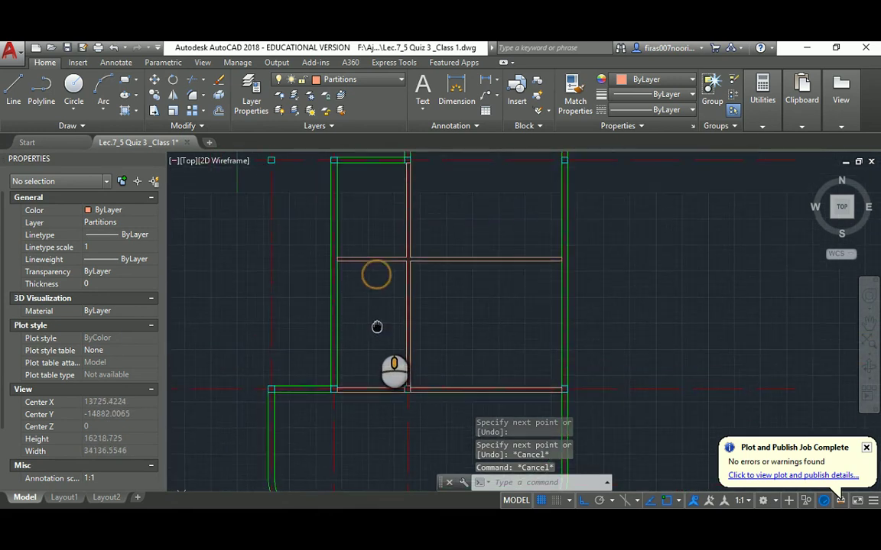
{"action": "key", "text": "alt+Tab"}
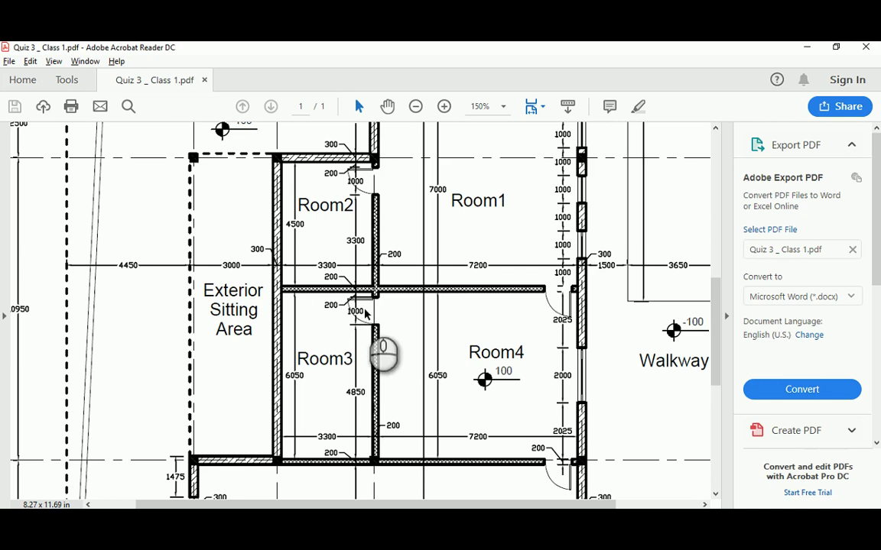
{"action": "key", "text": "alt+Tab"}
{"action": "scroll", "coordinate": [383, 285], "scroll_direction": "up", "scroll_amount": 4}
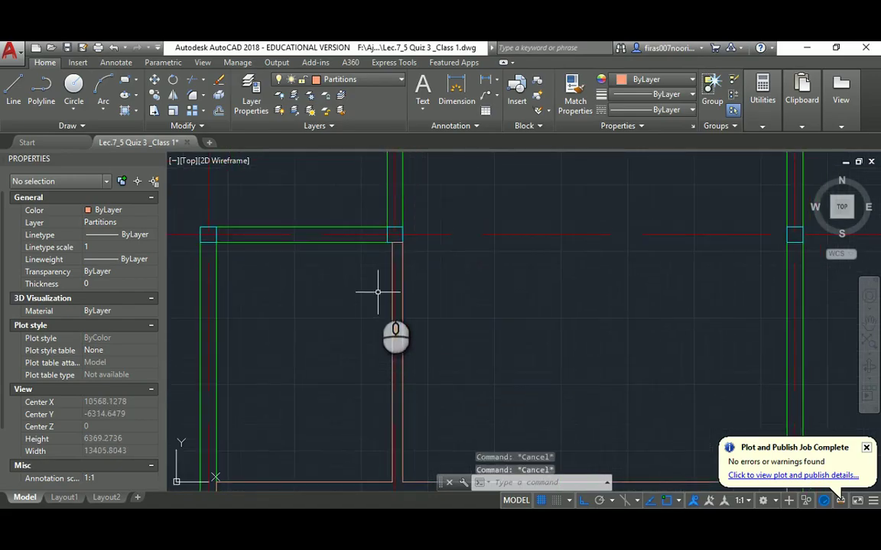
{"action": "type", "text": "o"}
{"action": "key", "text": "Return"}
{"action": "key", "text": "Return"}
{"action": "scroll", "coordinate": [386, 306], "scroll_direction": "up", "scroll_amount": 3}
{"action": "middle_click_drag", "start_coordinate": [392, 314], "coordinate": [365, 222]}
{"action": "left_click", "coordinate": [364, 214]}
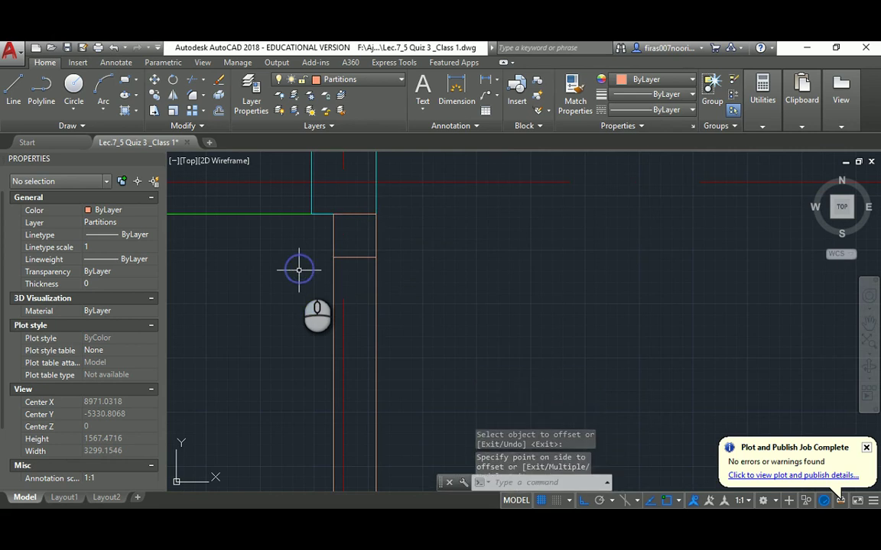
{"action": "key", "text": "Escape"}
Offset the Room2 door's first jamb line 1000 downward to mark the second jamb.
{"action": "key", "text": "Return"}
{"action": "type", "text": "1000"}
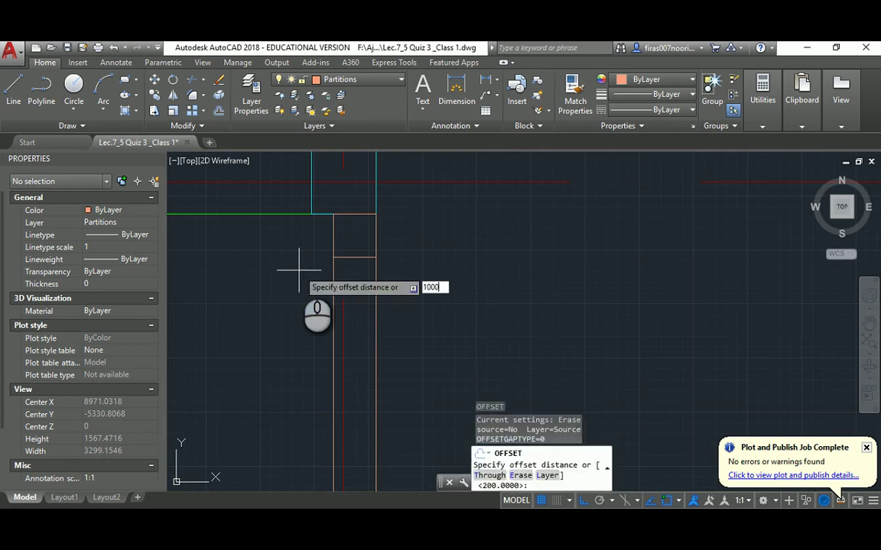
{"action": "key", "text": "Return"}
{"action": "left_click", "coordinate": [345, 302]}
{"action": "left_click", "coordinate": [360, 321]}
{"action": "key", "text": "Escape"}
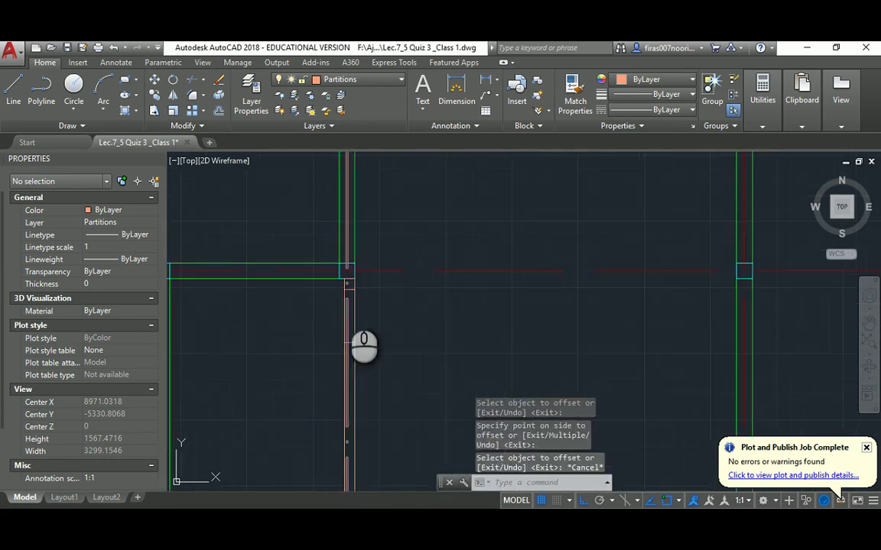
{"action": "key", "text": "Escape"}
{"action": "key", "text": "Escape"}
{"action": "key", "text": "Escape"}
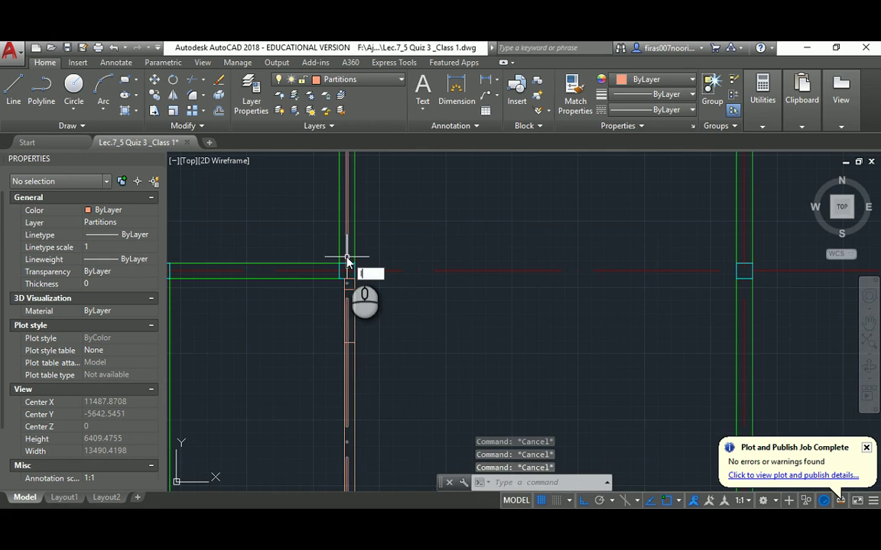
Lock the Grids layer.
{"action": "type", "text": "LA"}
{"action": "key", "text": "Return"}
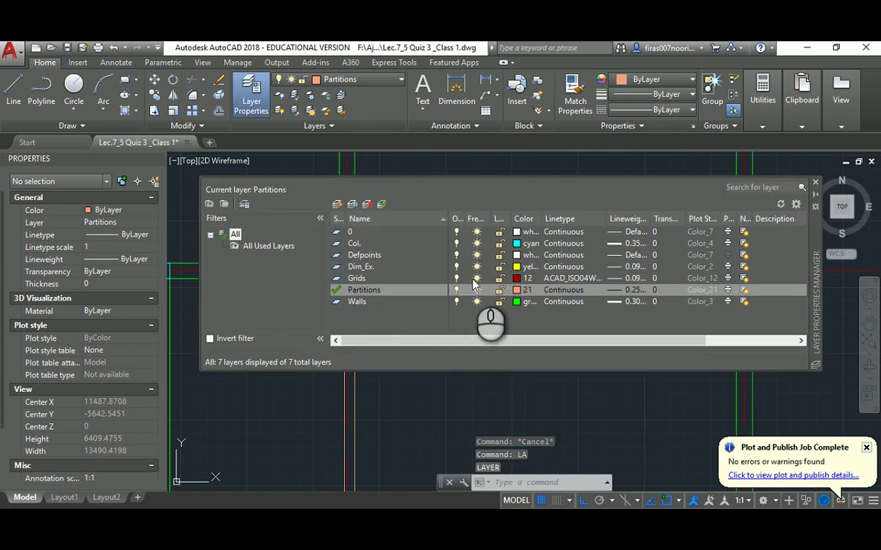
{"action": "left_click", "coordinate": [497, 279]}
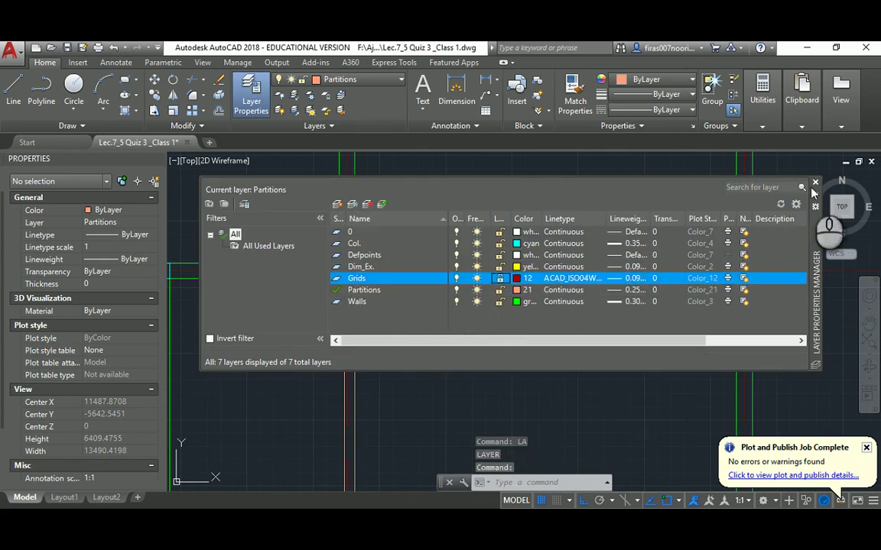
{"action": "left_click", "coordinate": [814, 183]}
{"action": "key", "text": "Escape"}
{"action": "key", "text": "Escape"}
{"action": "key", "text": "Escape"}
Trim both vertical partition lines between the two jamb lines to cut Room2's door opening.
{"action": "type", "text": "tr"}
{"action": "key", "text": "Return"}
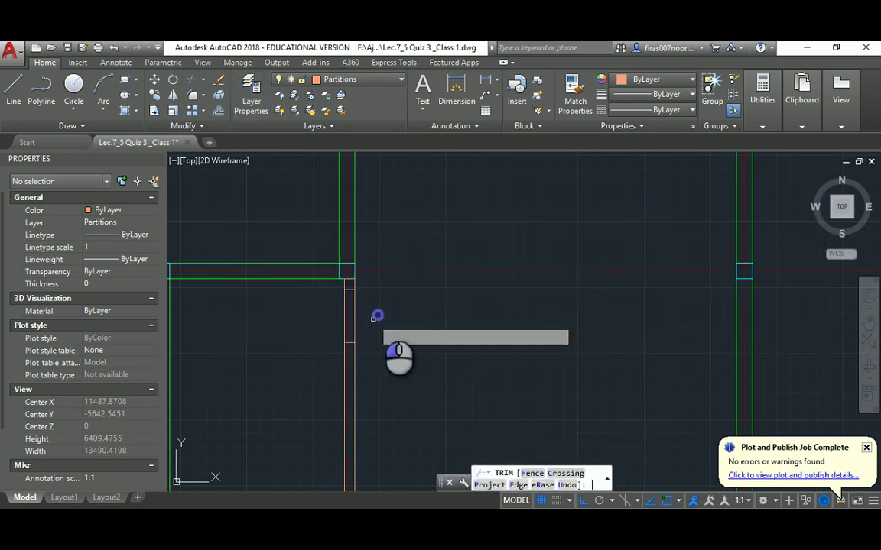
{"action": "key", "text": "Return"}
{"action": "scroll", "coordinate": [334, 314], "scroll_direction": "up", "scroll_amount": 2}
{"action": "key", "text": "Escape"}
Copy the two door jamb lines from the top of Room2's partition to the top of Room3's vertical partition.
{"action": "type", "text": "co"}
{"action": "key", "text": "Return"}
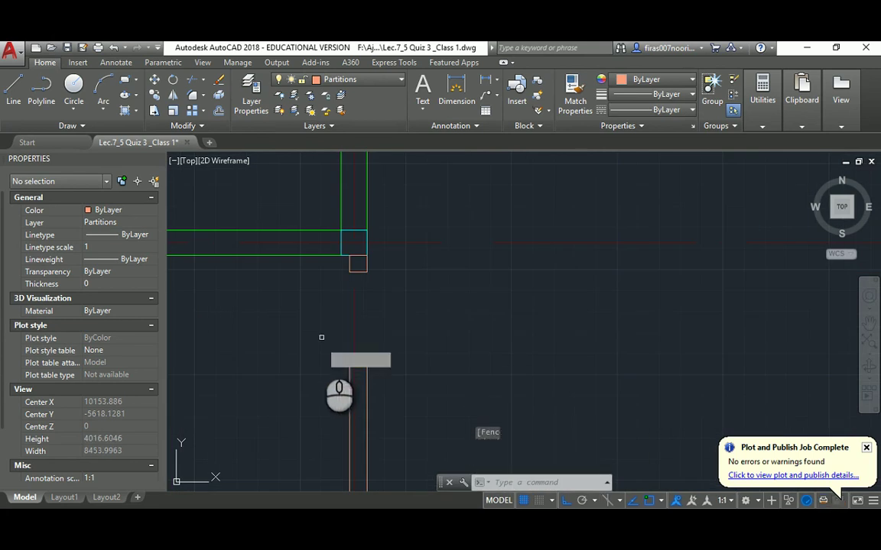
{"action": "left_click", "coordinate": [314, 375]}
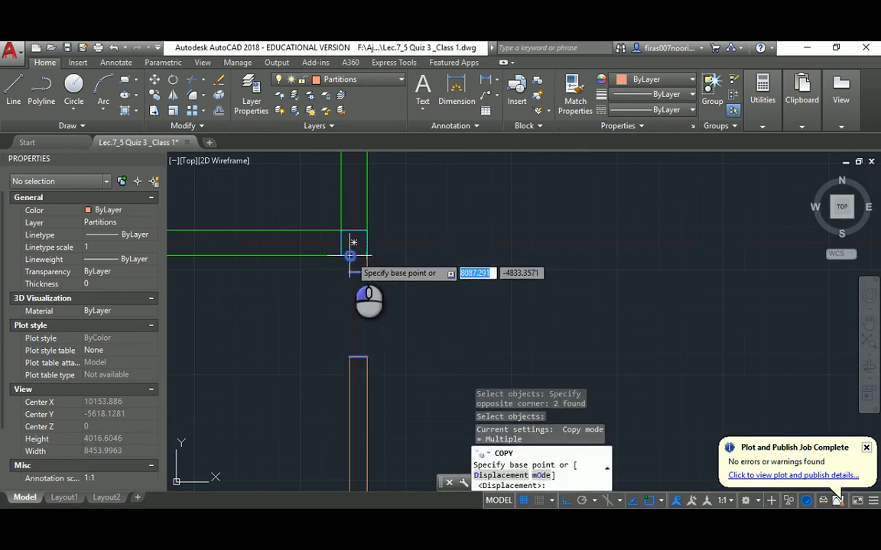
{"action": "left_click", "coordinate": [350, 256]}
{"action": "scroll", "coordinate": [350, 256], "scroll_direction": "down", "scroll_amount": 3}
{"action": "scroll", "coordinate": [357, 353], "scroll_direction": "up", "scroll_amount": 4}
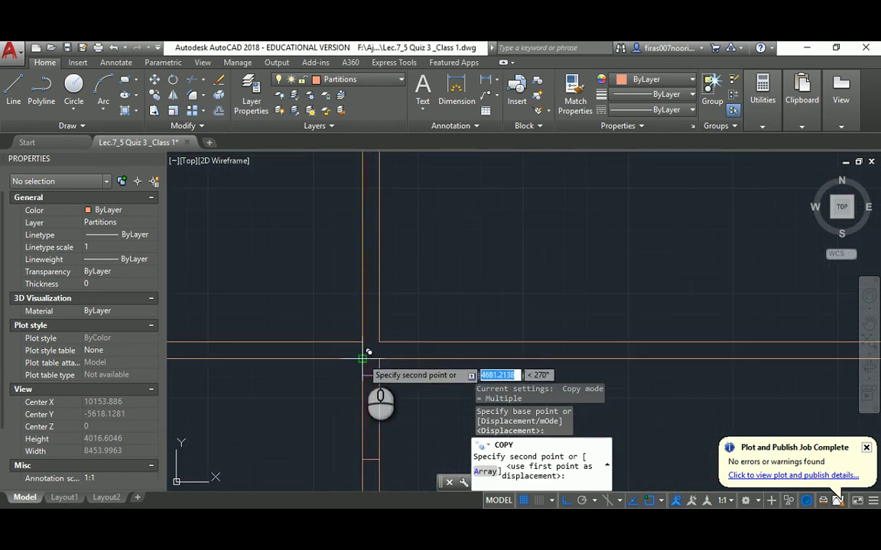
{"action": "left_click", "coordinate": [364, 356]}
{"action": "scroll", "coordinate": [344, 393], "scroll_direction": "down", "scroll_amount": 3}
{"action": "scroll", "coordinate": [344, 393], "scroll_direction": "up", "scroll_amount": 3}
{"action": "key", "text": "Escape"}
{"action": "key", "text": "Escape"}
Trim both vertical partition lines between the copied jambs to cut Room3's door opening, and return to the reference PDF.
{"action": "type", "text": "tr"}
{"action": "key", "text": "Return"}
{"action": "key", "text": "Return"}
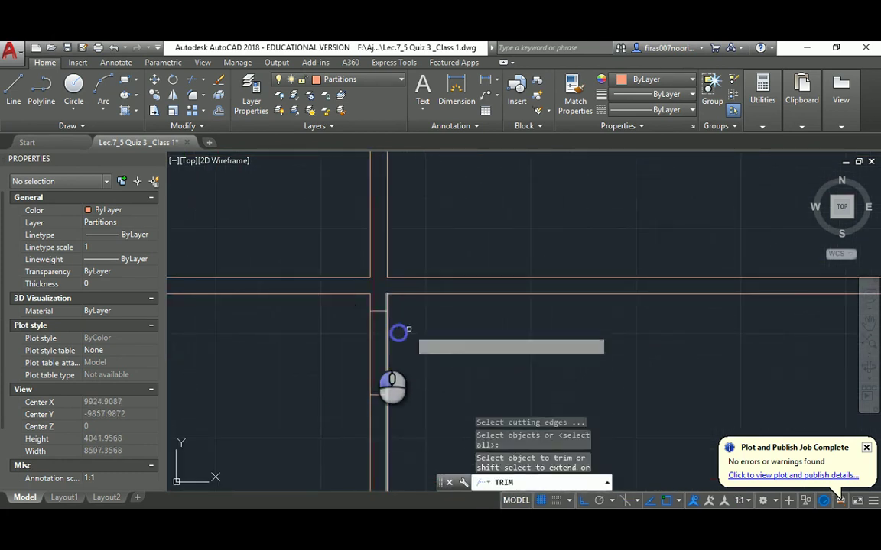
{"action": "left_click", "coordinate": [374, 340]}
{"action": "scroll", "coordinate": [374, 374], "scroll_direction": "down", "scroll_amount": 2}
{"action": "key", "text": "alt+Tab"}
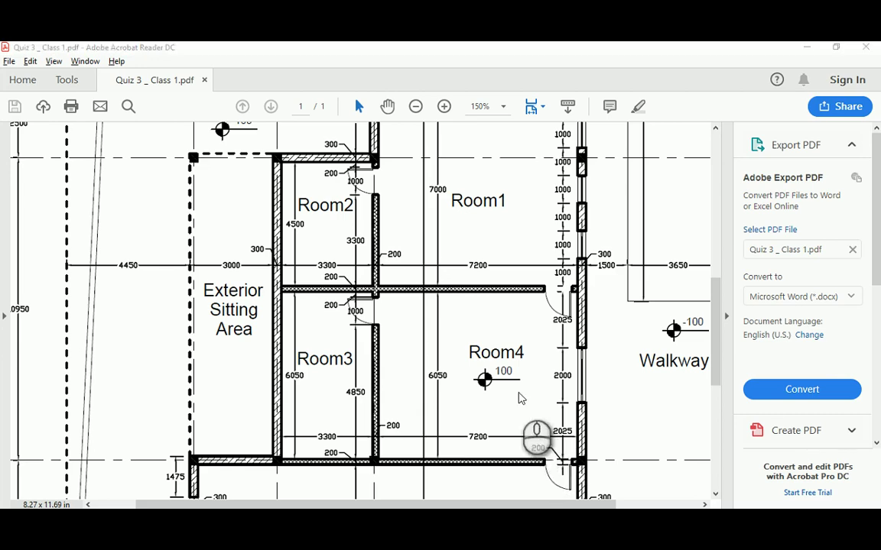
Switch to AutoCAD and copy the two jamb lines of Room3's door horizontally into the open area of Room4.
{"action": "key", "text": "alt+Tab"}
{"action": "scroll", "coordinate": [354, 340], "scroll_direction": "up", "scroll_amount": 5}
{"action": "type", "text": "co"}
{"action": "key", "text": "Return"}
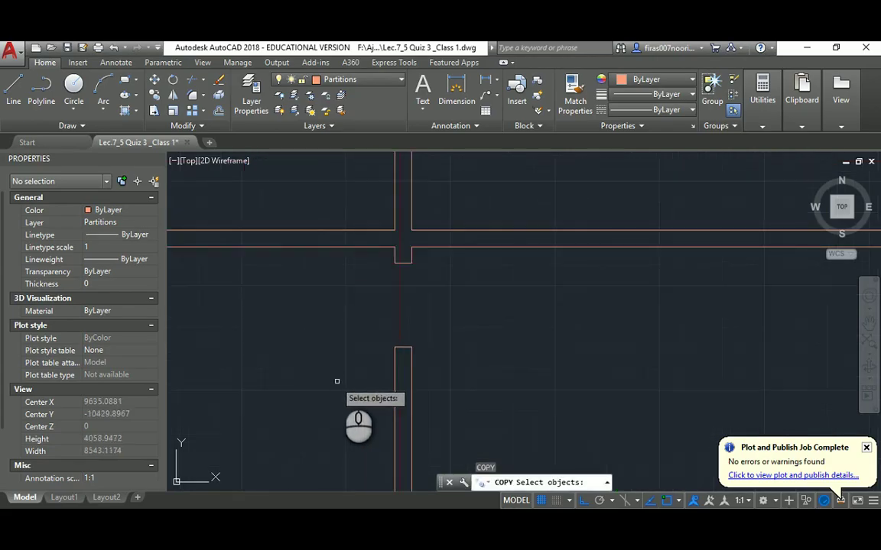
{"action": "left_click", "coordinate": [337, 380]}
{"action": "left_click", "coordinate": [420, 264]}
{"action": "key", "text": "Return"}
{"action": "scroll", "coordinate": [463, 324], "scroll_direction": "down", "scroll_amount": 4}
{"action": "left_click", "coordinate": [463, 324]}
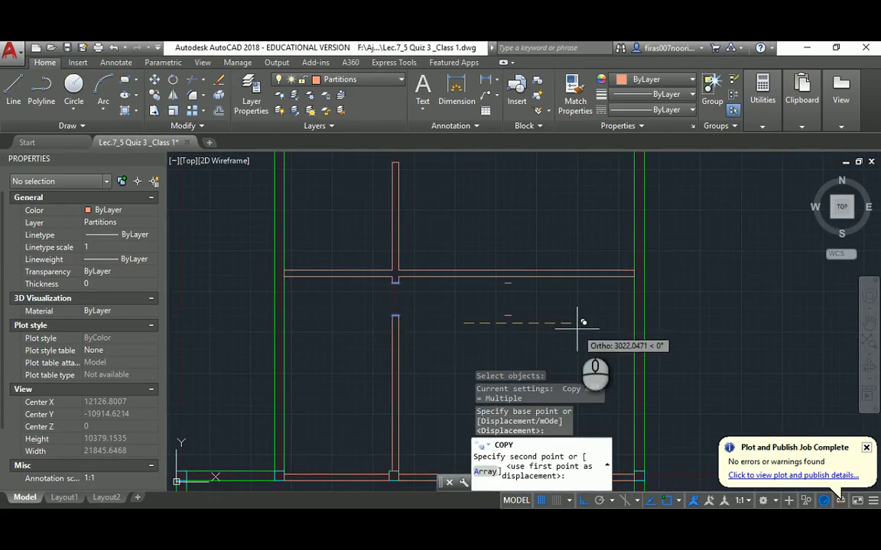
{"action": "key", "text": "Escape"}
{"action": "key", "text": "Escape"}
{"action": "key", "text": "Escape"}
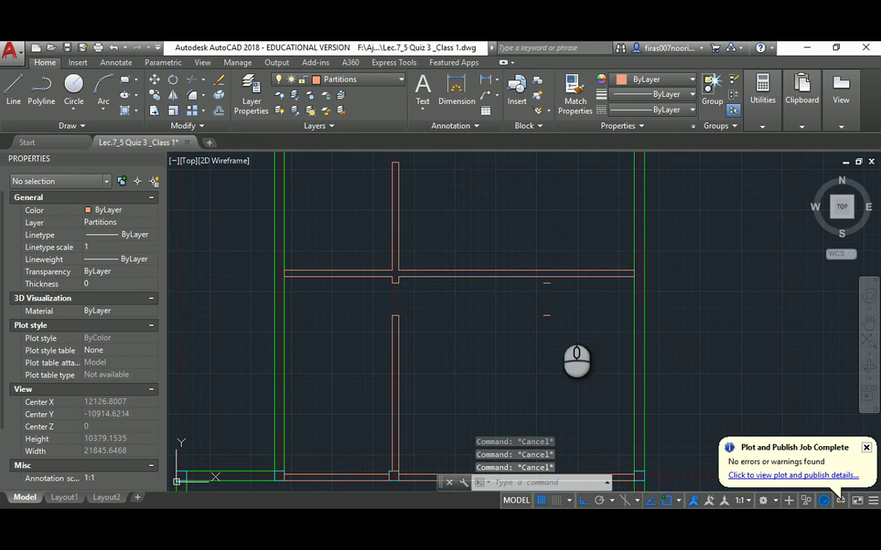
Rotate the two copied jamb lines 90° so they stand vertically.
{"action": "type", "text": "ro"}
{"action": "key", "text": "Return"}
{"action": "left_click", "coordinate": [564, 254]}
{"action": "left_click", "coordinate": [528, 328]}
{"action": "key", "text": "Return"}
{"action": "left_click", "coordinate": [529, 257]}
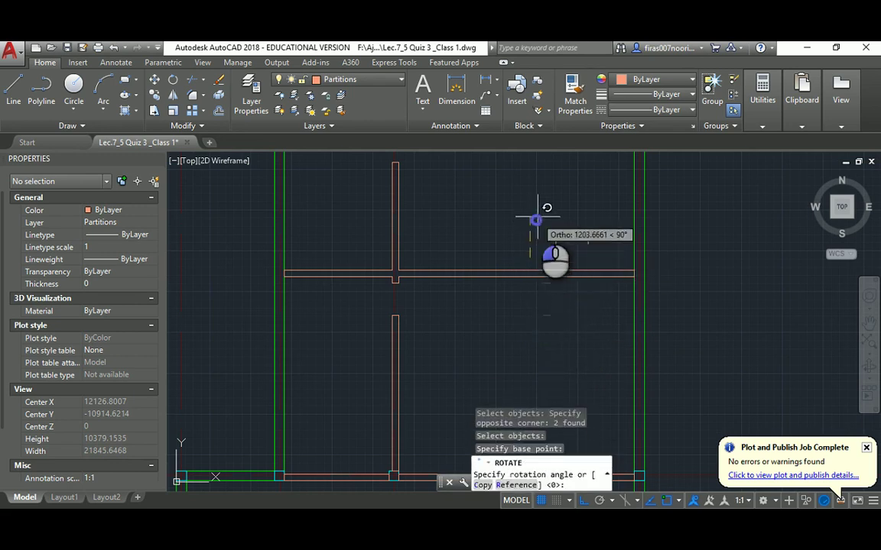
{"action": "key", "text": "Escape"}
{"action": "key", "text": "Escape"}
Move the rotated jamb pair onto the partition between Room1 and Room4, with its outer jamb against the east wall's inner face.
{"action": "left_click", "coordinate": [548, 220]}
{"action": "left_click", "coordinate": [584, 248]}
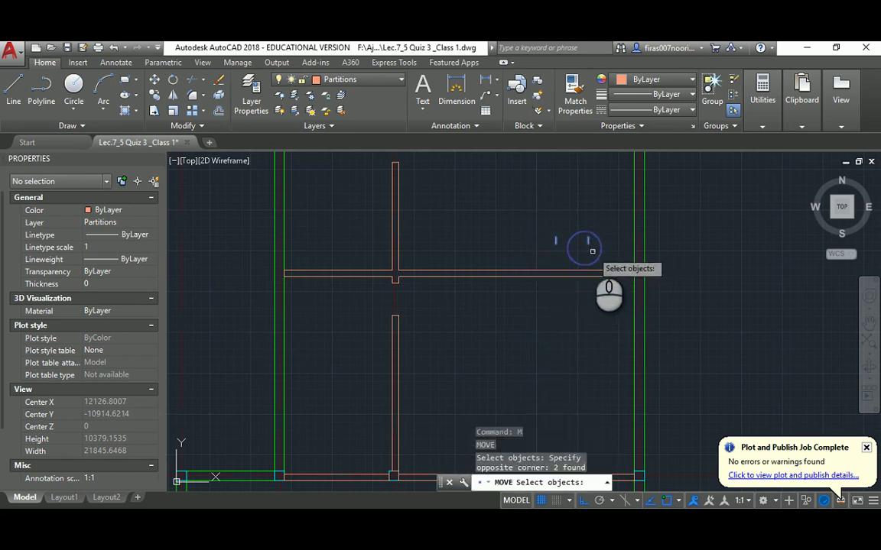
{"action": "key", "text": "Return"}
{"action": "left_click", "coordinate": [590, 245]}
{"action": "scroll", "coordinate": [637, 292], "scroll_direction": "up", "scroll_amount": 6}
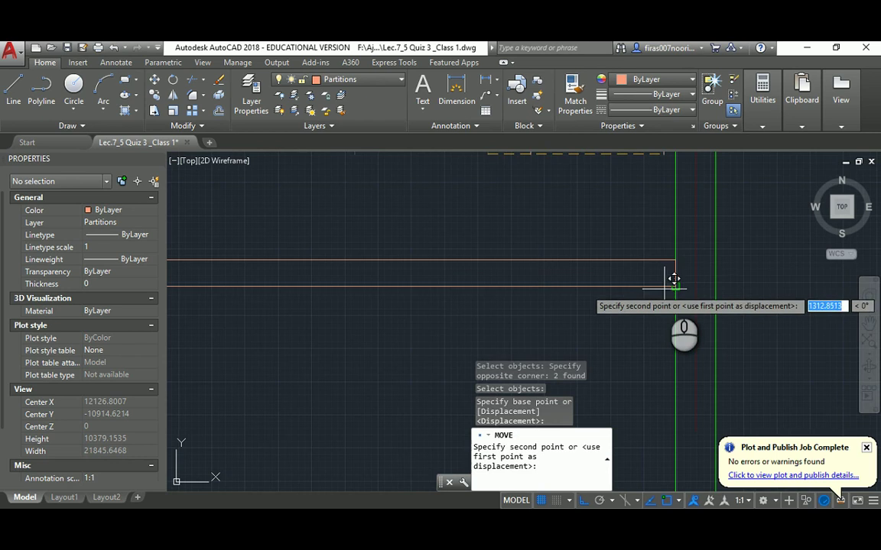
{"action": "key", "text": "Escape"}
{"action": "key", "text": "Escape"}
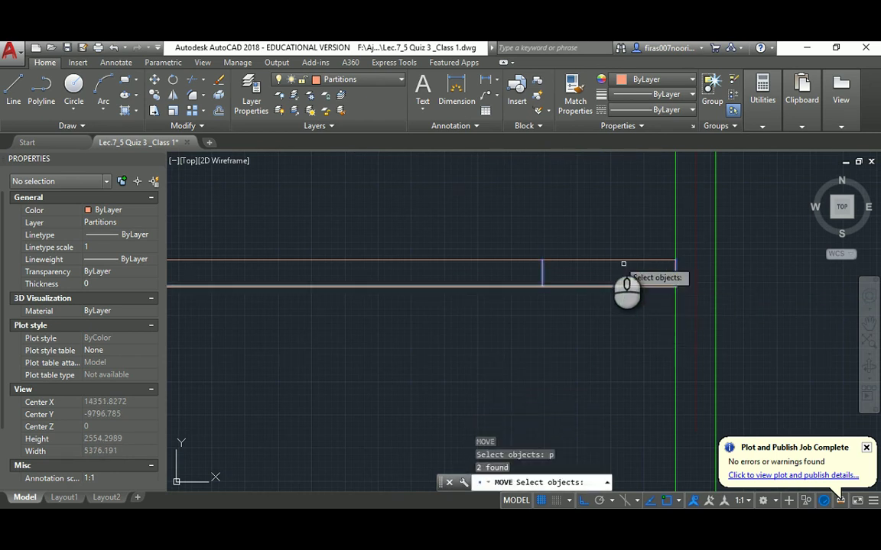
Move the same two jamb lines 200 along the partition away from the east wall.
{"action": "key", "text": "Return"}
{"action": "left_click", "coordinate": [612, 217]}
{"action": "type", "text": "2"}
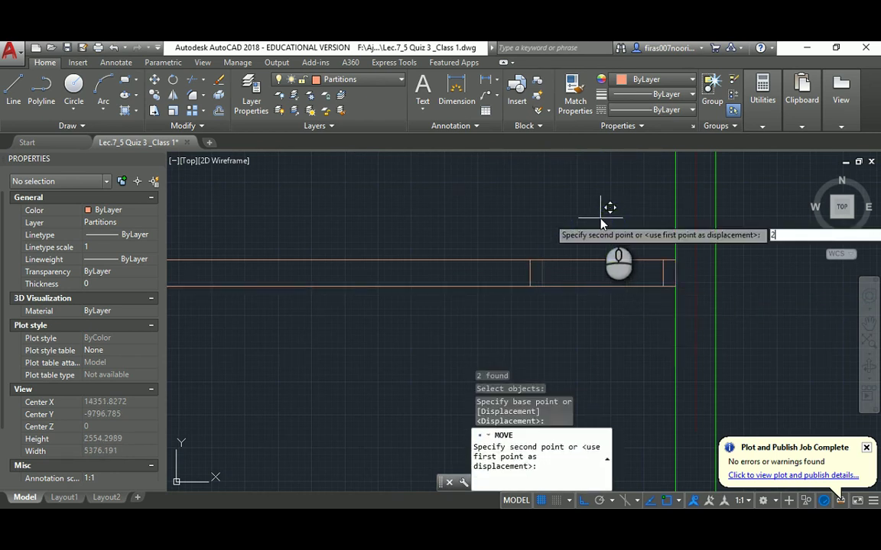
{"action": "key", "text": "Return"}
{"action": "key", "text": "Escape"}
{"action": "key", "text": "Escape"}
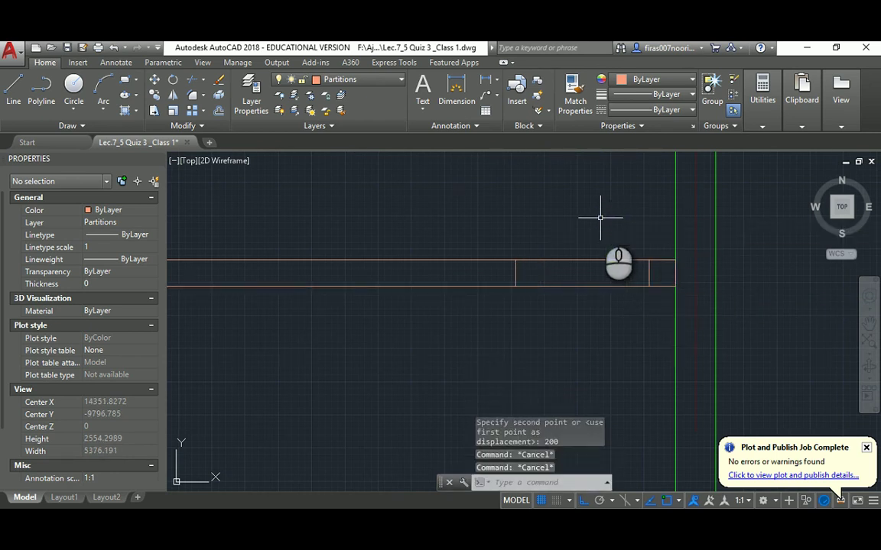
Copy the two jamb lines straight down onto the partition along Room4's lower edge.
{"action": "type", "text": "co"}
{"action": "key", "text": "Return"}
{"action": "left_click", "coordinate": [496, 219]}
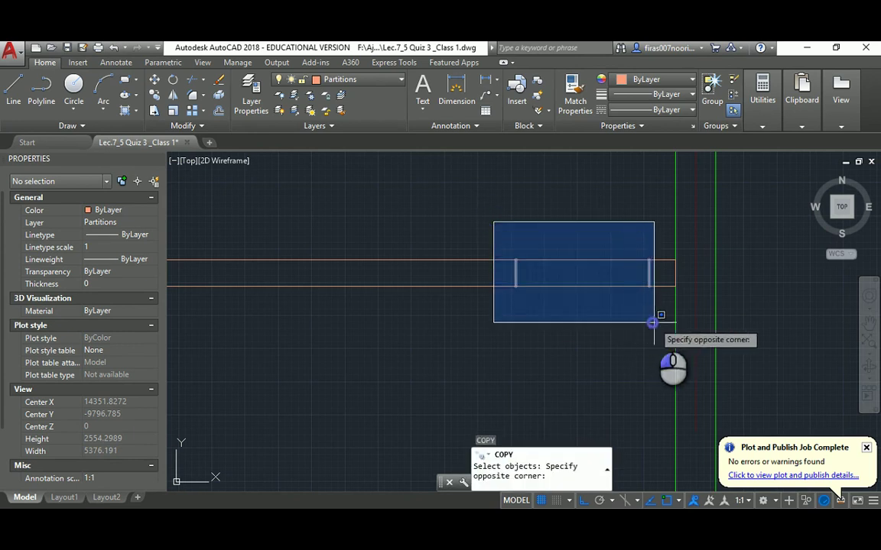
{"action": "left_click", "coordinate": [654, 320]}
{"action": "key", "text": "Return"}
{"action": "left_click", "coordinate": [648, 286]}
{"action": "scroll", "coordinate": [644, 373], "scroll_direction": "down", "scroll_amount": 3}
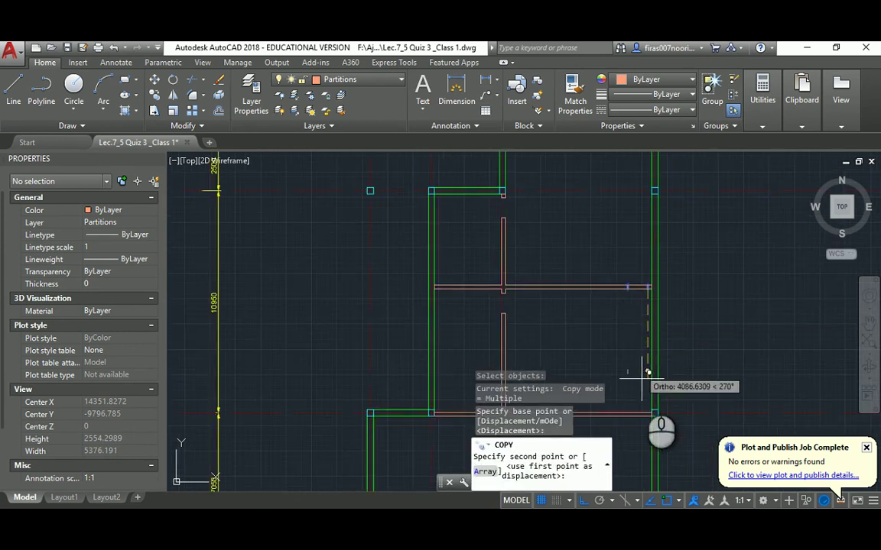
{"action": "middle_click_drag", "start_coordinate": [658, 409], "coordinate": [596, 328]}
{"action": "key", "text": "Escape"}
{"action": "key", "text": "Escape"}
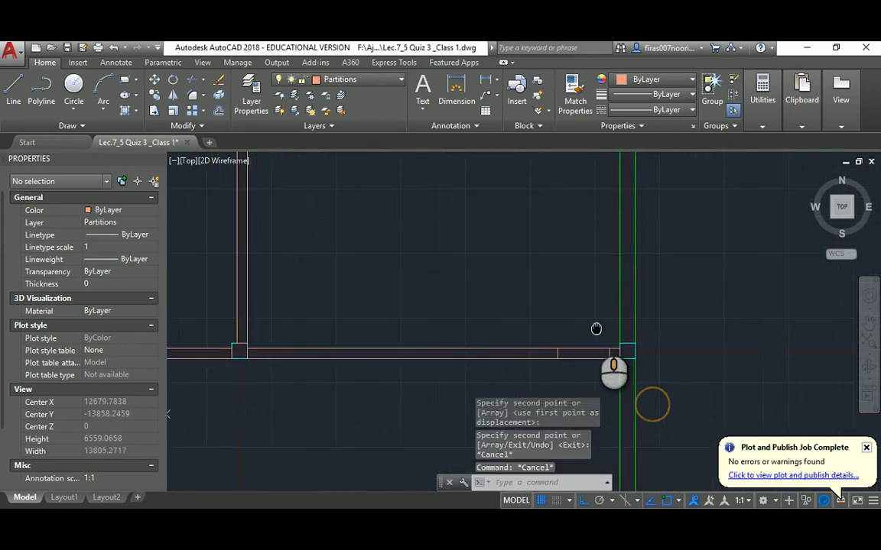
Trim the partition lines between the jambs to cut the door openings in Room4's lower and upper partitions.
{"action": "type", "text": "tr"}
{"action": "key", "text": "Return"}
{"action": "left_click", "coordinate": [595, 327]}
{"action": "left_click", "coordinate": [581, 374]}
{"action": "scroll", "coordinate": [603, 297], "scroll_direction": "down", "scroll_amount": 3}
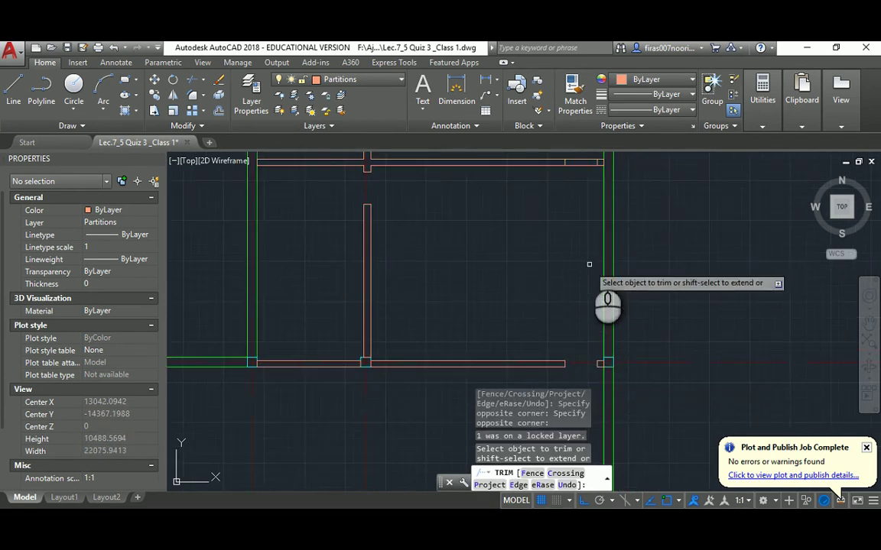
Examine the door dimensions around Room4 and Room1's front entrance in the reference PDF, then return to the AutoCAD drawing.
{"action": "key", "text": "alt+Tab"}
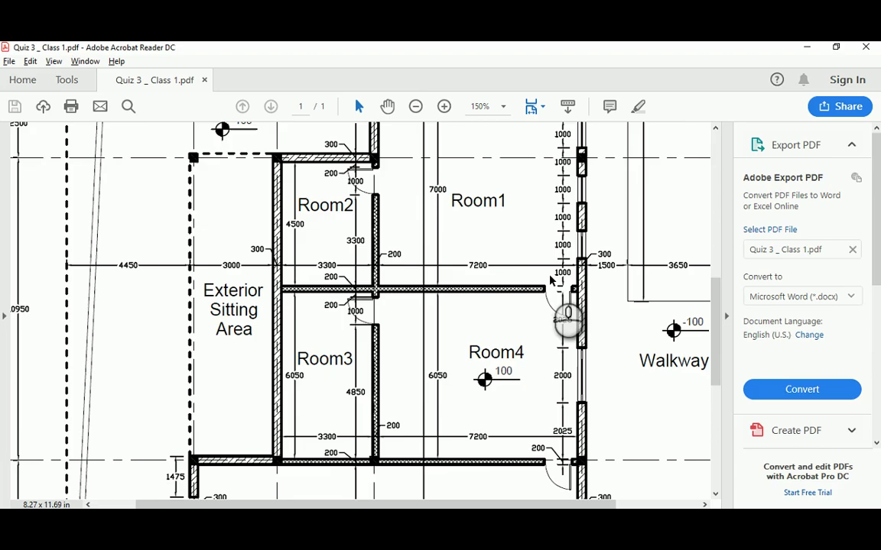
{"action": "scroll", "coordinate": [530, 373], "scroll_direction": "down", "scroll_amount": 5}
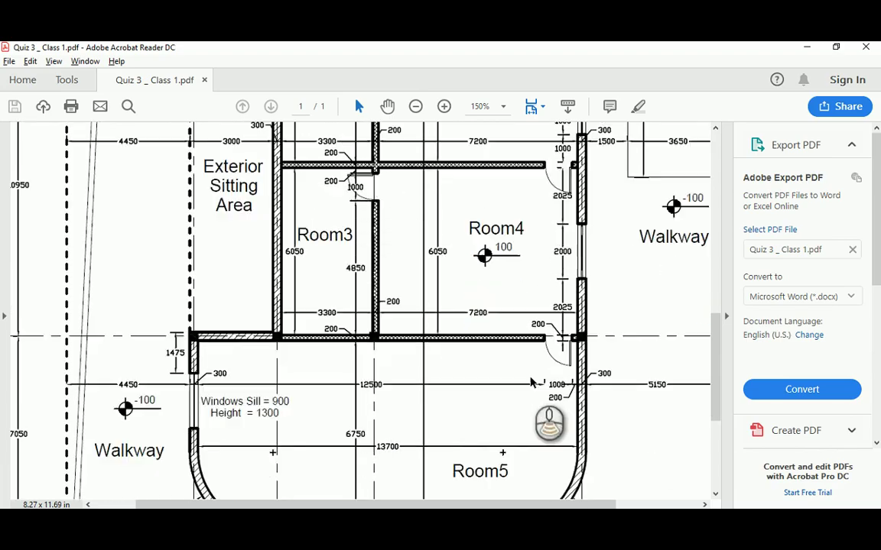
{"action": "scroll", "coordinate": [438, 240], "scroll_direction": "up", "scroll_amount": 10}
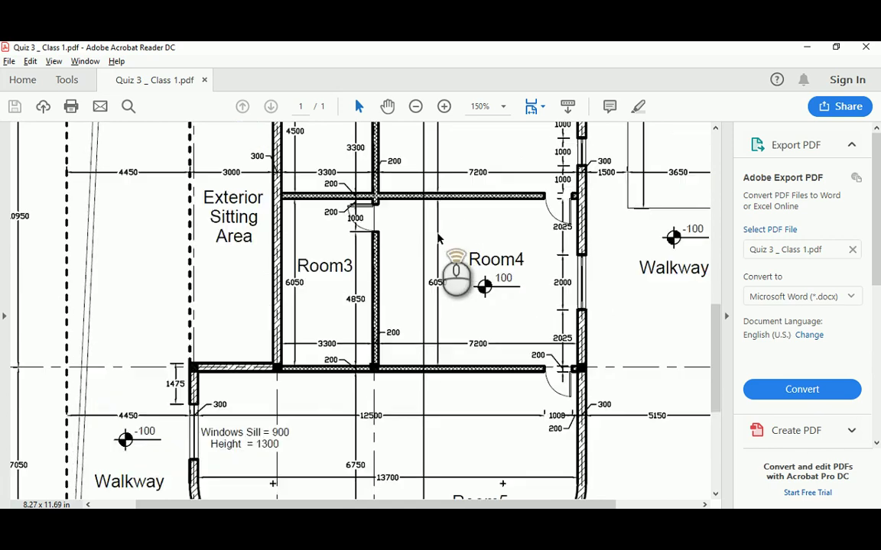
{"action": "scroll", "coordinate": [438, 239], "scroll_direction": "up", "scroll_amount": 1}
{"action": "scroll", "coordinate": [462, 259], "scroll_direction": "up", "scroll_amount": 1}
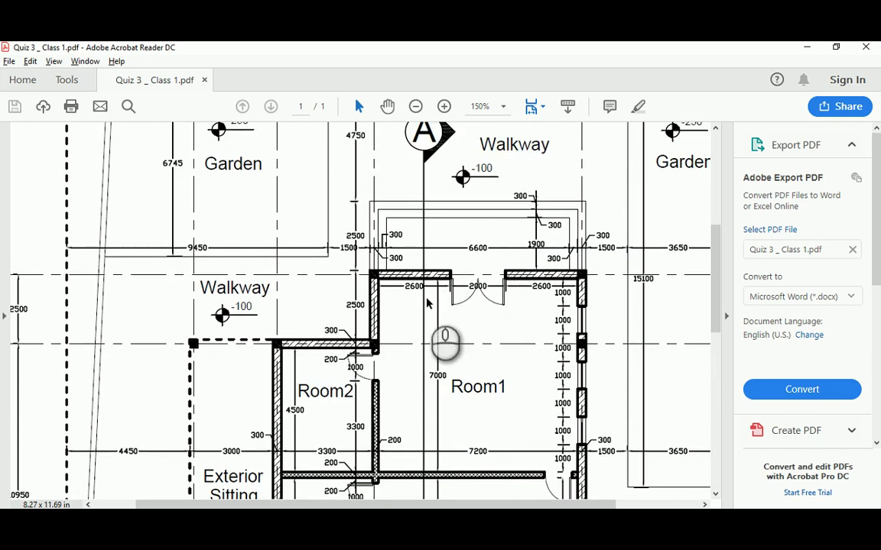
{"action": "key", "text": "alt+Tab"}
{"action": "scroll", "coordinate": [432, 289], "scroll_direction": "up", "scroll_amount": 5}
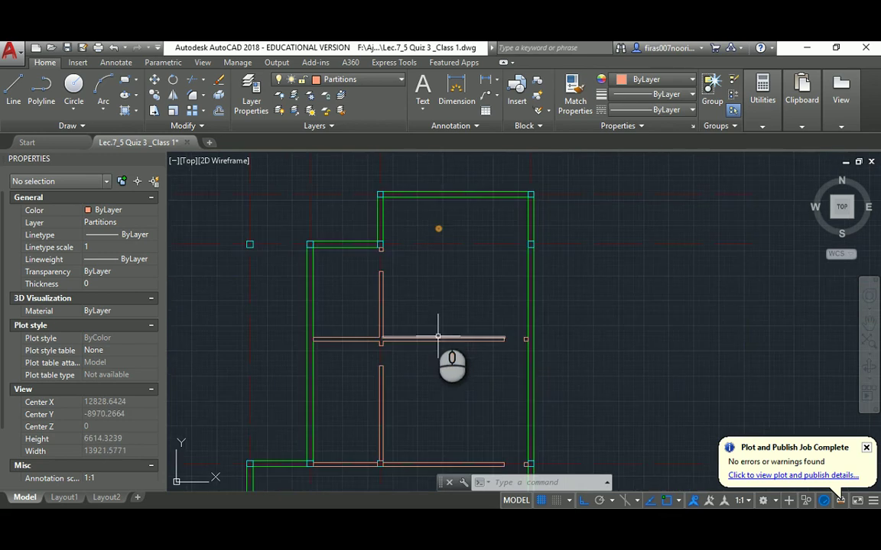
Offset the inner faces of Room1's two side walls 2600 inward to mark the front door jambs.
{"action": "scroll", "coordinate": [473, 244], "scroll_direction": "up", "scroll_amount": 2}
{"action": "key", "text": "Escape"}
{"action": "type", "text": "o"}
{"action": "key", "text": "Return"}
{"action": "type", "text": "2"}
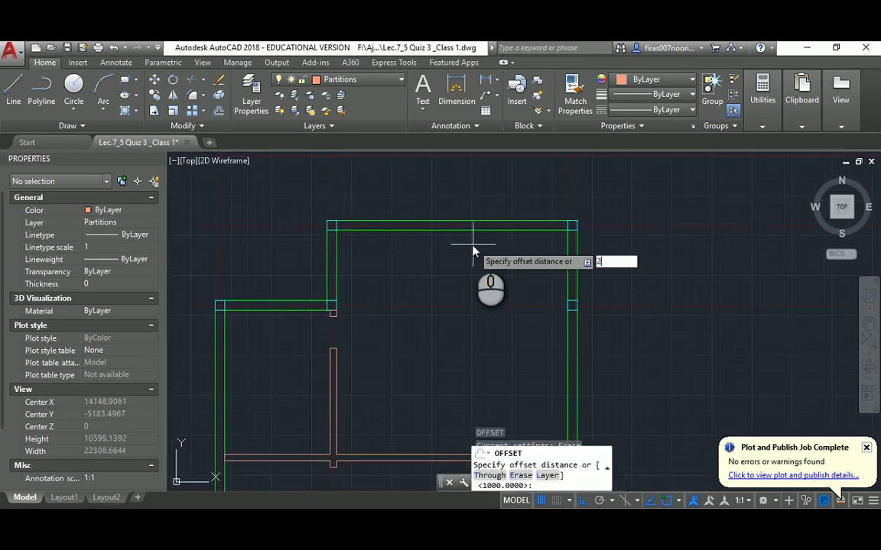
{"action": "type", "text": "600"}
{"action": "key", "text": "Return"}
{"action": "scroll", "coordinate": [522, 229], "scroll_direction": "up", "scroll_amount": 2}
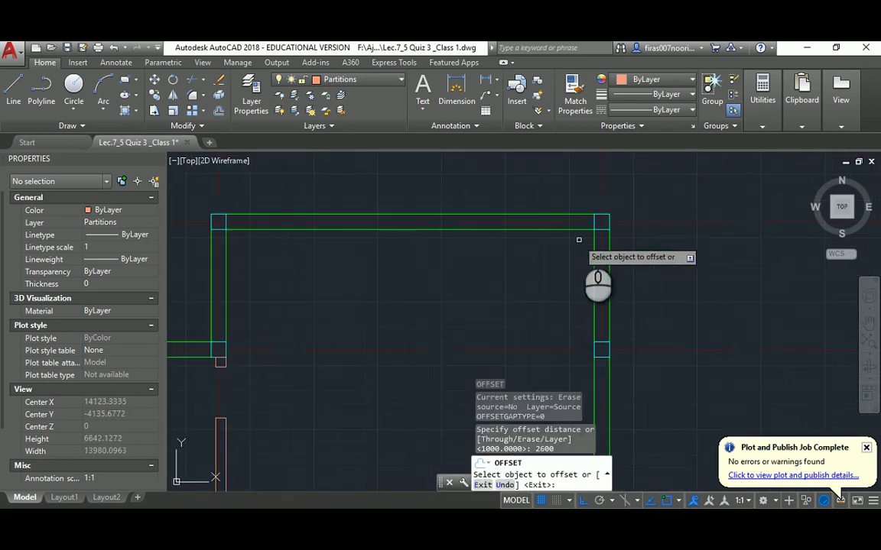
{"action": "left_click", "coordinate": [595, 243]}
{"action": "left_click", "coordinate": [530, 261]}
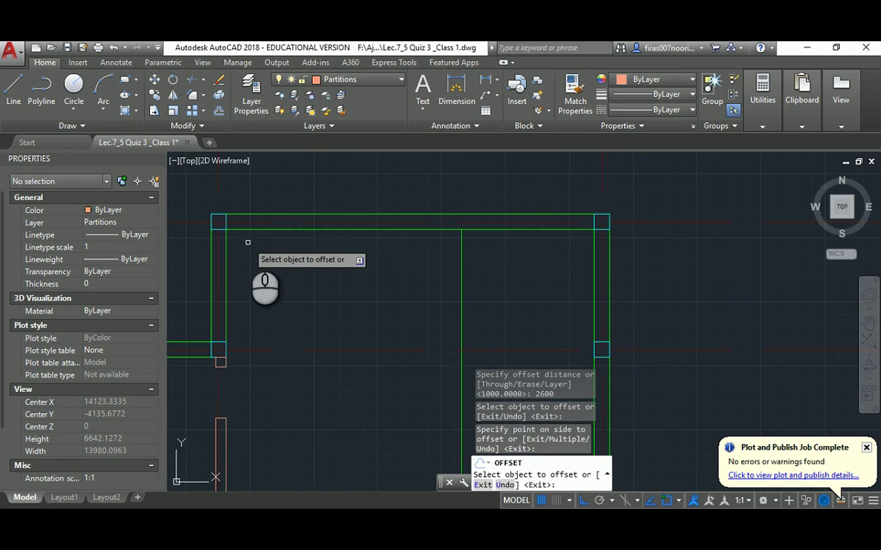
{"action": "left_click", "coordinate": [223, 242]}
{"action": "left_click", "coordinate": [334, 269]}
{"action": "key", "text": "Escape"}
{"action": "key", "text": "Escape"}
{"action": "key", "text": "Escape"}
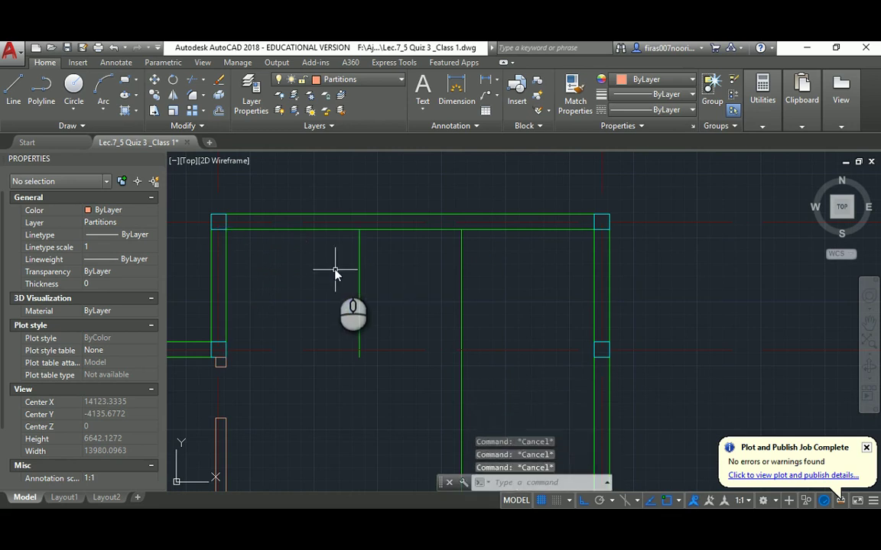
Extend both offset lines up to the outer line of Room1's front wall.
{"action": "type", "text": "ex"}
{"action": "key", "text": "Return"}
{"action": "key", "text": "Return"}
{"action": "left_click", "coordinate": [365, 265]}
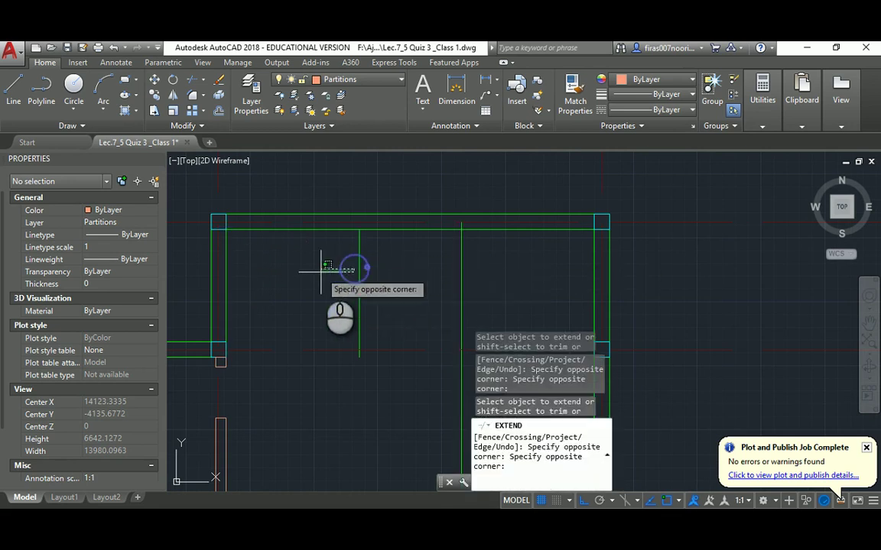
{"action": "left_click", "coordinate": [340, 269]}
{"action": "left_click", "coordinate": [364, 246]}
{"action": "left_click", "coordinate": [440, 254]}
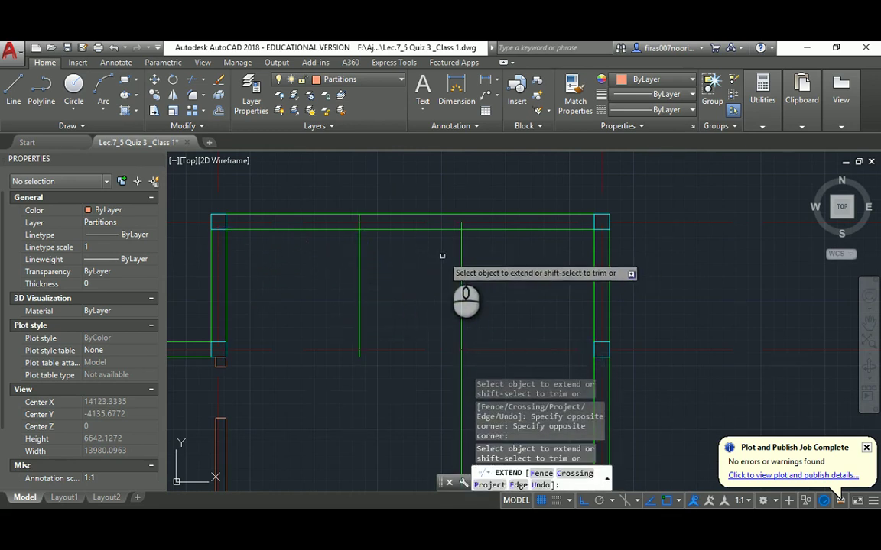
{"action": "left_click", "coordinate": [474, 251]}
{"action": "key", "text": "Escape"}
Trim both offset lines below the front wall's inner face so only the jambs remain.
{"action": "type", "text": "tr"}
{"action": "key", "text": "Return"}
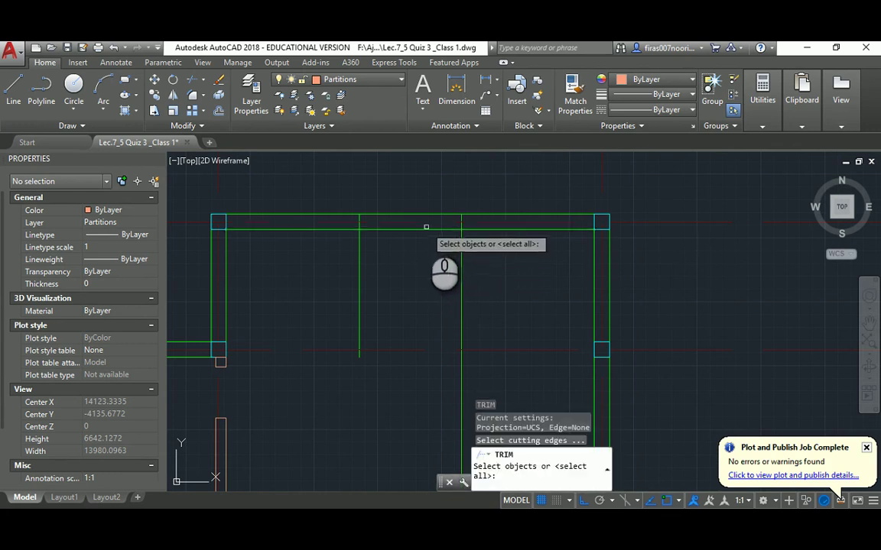
{"action": "left_click", "coordinate": [423, 227]}
{"action": "key", "text": "Return"}
{"action": "left_click", "coordinate": [482, 251]}
{"action": "left_click", "coordinate": [360, 259]}
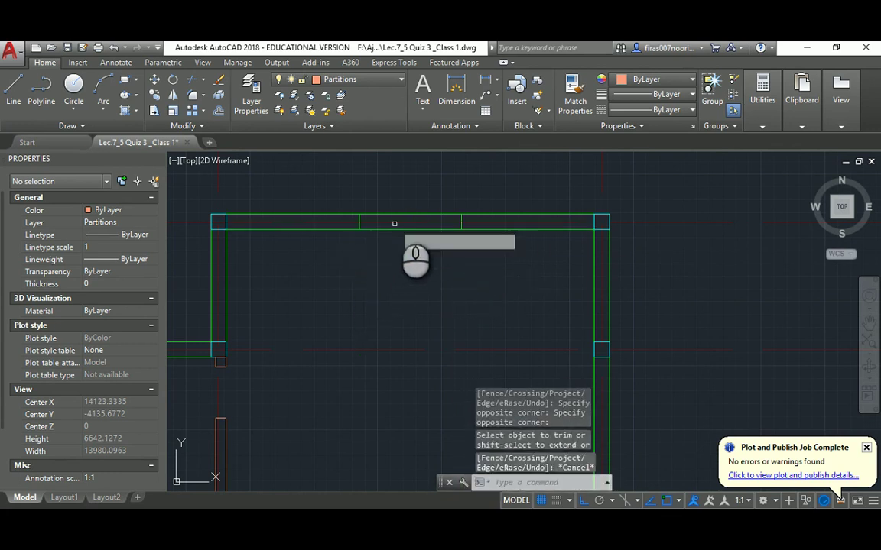
Trim both front wall lines between the jambs to cut Room1's main door opening.
{"action": "left_click", "coordinate": [403, 191]}
{"action": "key", "text": "Escape"}
{"action": "key", "text": "Return"}
{"action": "key", "text": "Return"}
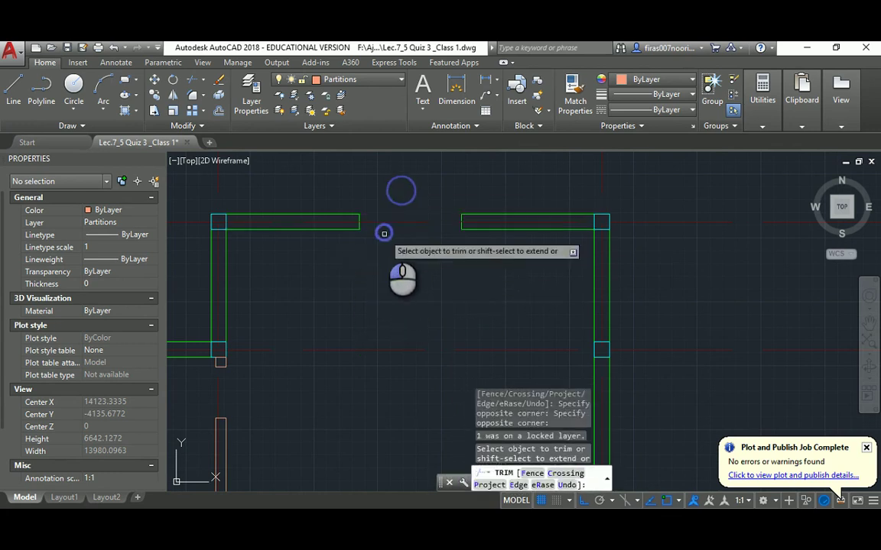
{"action": "key", "text": "Escape"}
{"action": "scroll", "coordinate": [387, 232], "scroll_direction": "down", "scroll_amount": 4}
Examine the openings and the door symbols of Room2 and Room3 up close in the reference PDF.
{"action": "key", "text": "alt+Tab"}
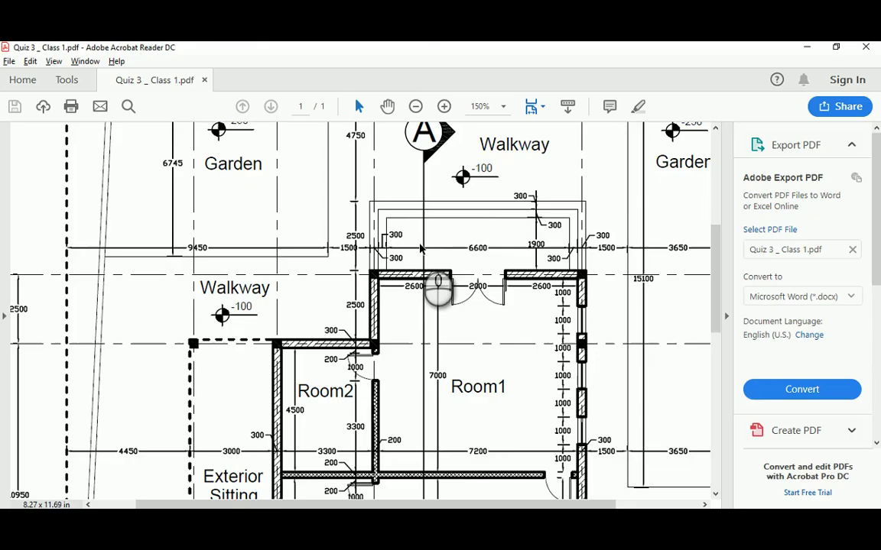
{"action": "scroll", "coordinate": [419, 281], "scroll_direction": "down", "scroll_amount": 2}
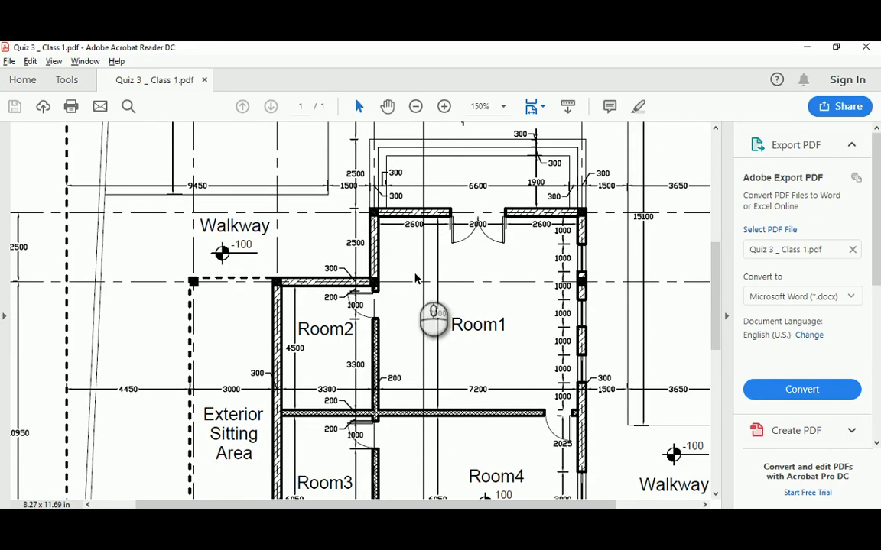
{"action": "scroll", "coordinate": [470, 236], "scroll_direction": "down", "scroll_amount": 4}
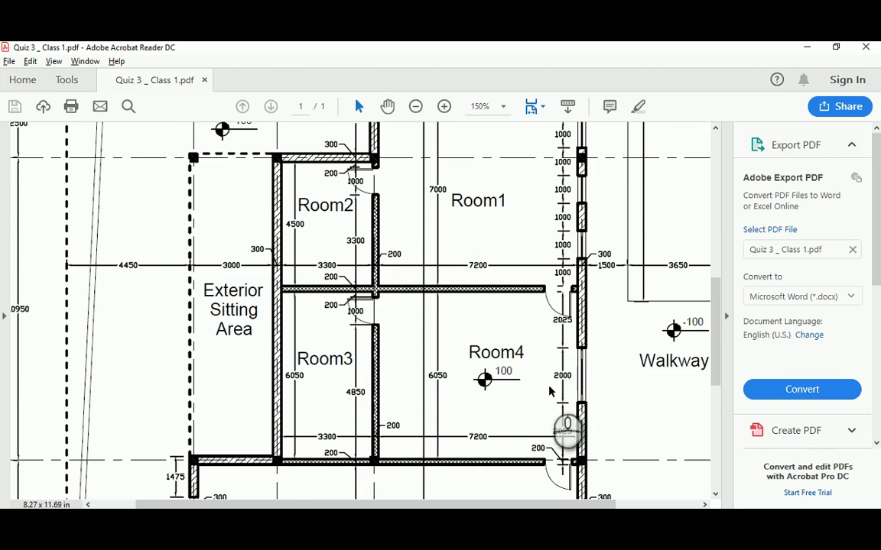
{"action": "scroll", "coordinate": [366, 172], "scroll_direction": "up", "scroll_amount": 1, "text": "ctrl"}
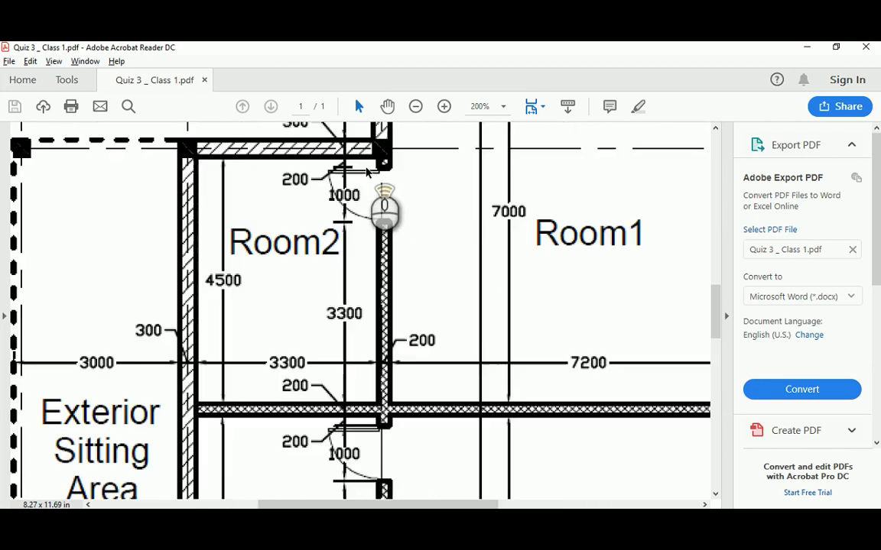
{"action": "scroll", "coordinate": [367, 172], "scroll_direction": "up", "scroll_amount": 2, "text": "ctrl"}
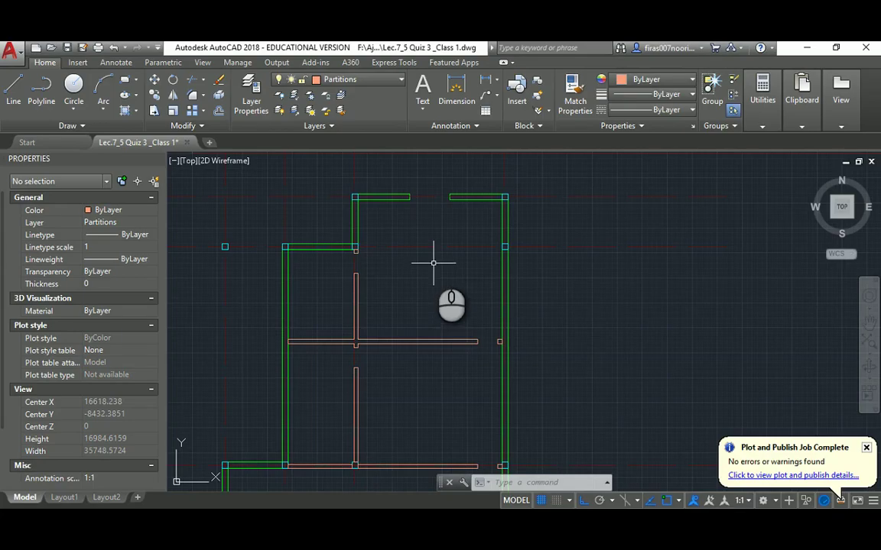
Return to AutoCAD, create a layer named Doors and make it the current layer.
{"action": "key", "text": "alt+Tab"}
{"action": "middle_click_drag", "start_coordinate": [344, 292], "coordinate": [447, 309]}
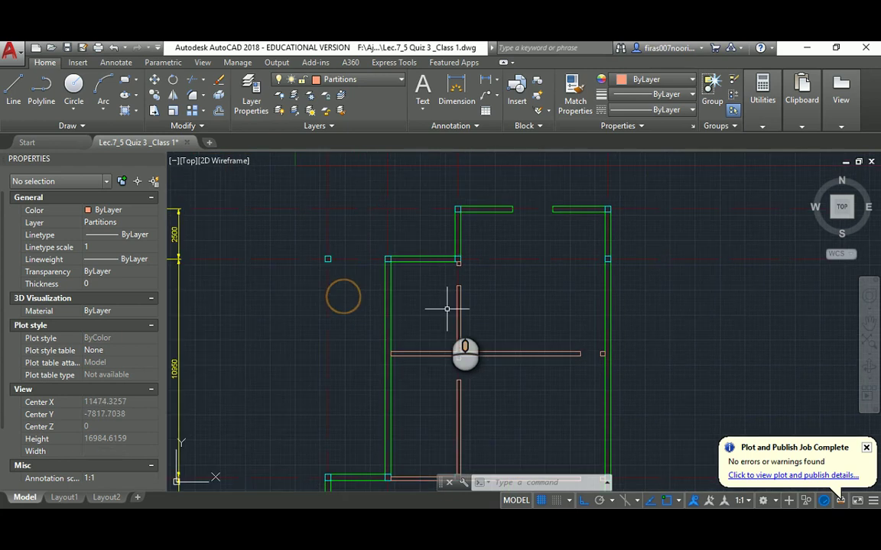
{"action": "type", "text": "LA"}
{"action": "key", "text": "Return"}
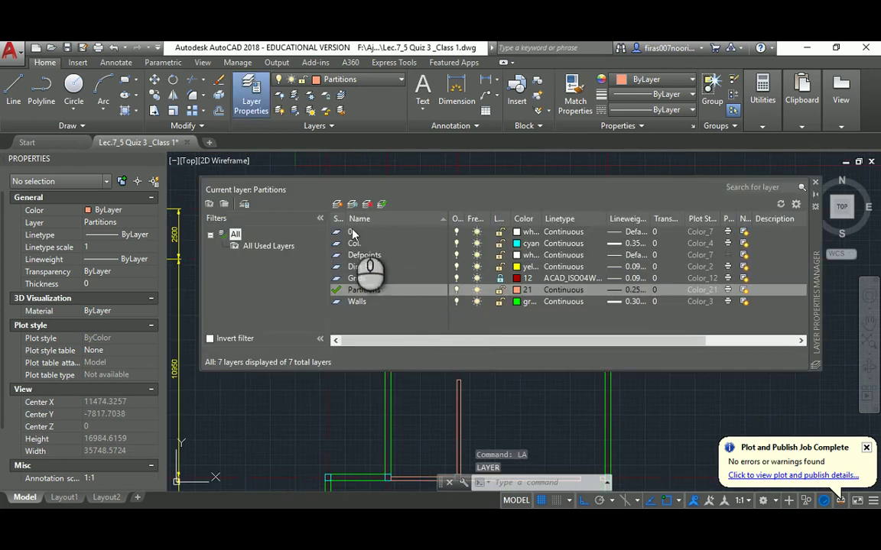
{"action": "key", "text": "alt+n"}
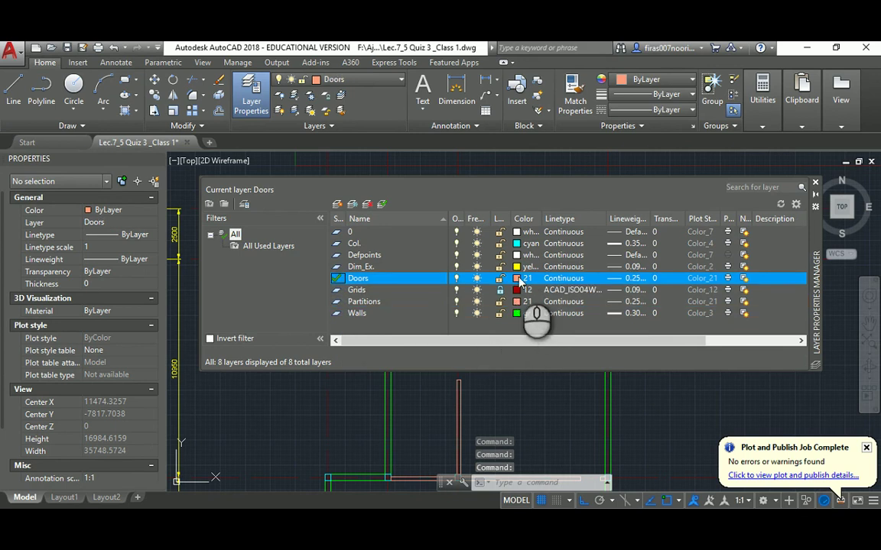
Set the Doors layer's color to red and its lineweight to 0.18 mm, and close the layer manager.
{"action": "left_click", "coordinate": [519, 279]}
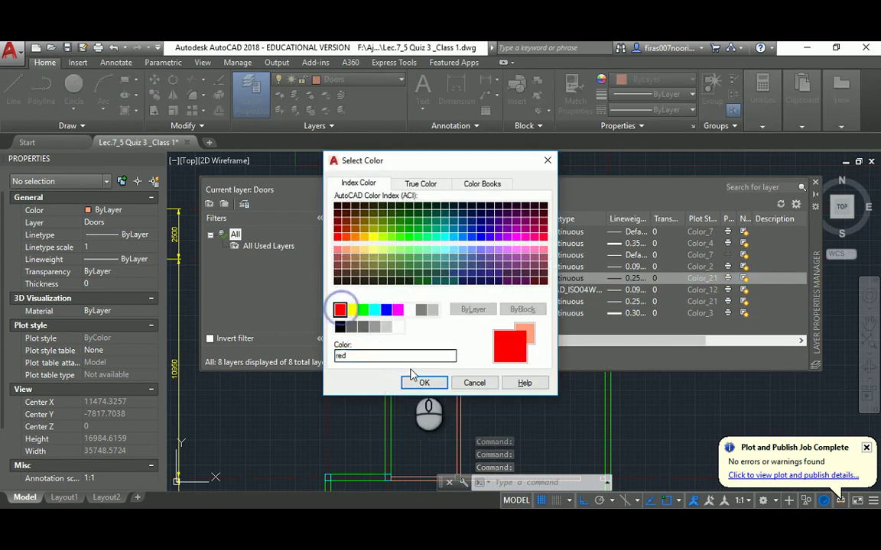
{"action": "left_click", "coordinate": [430, 381]}
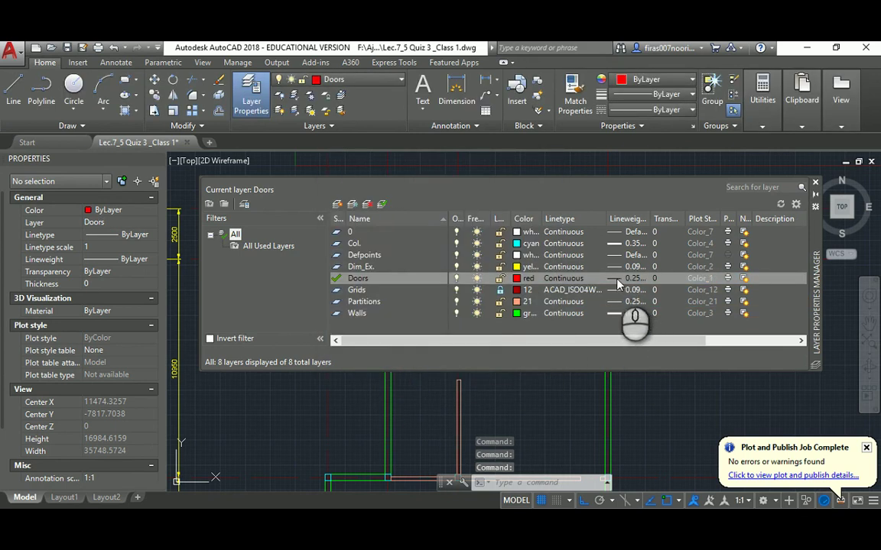
{"action": "left_click", "coordinate": [617, 284]}
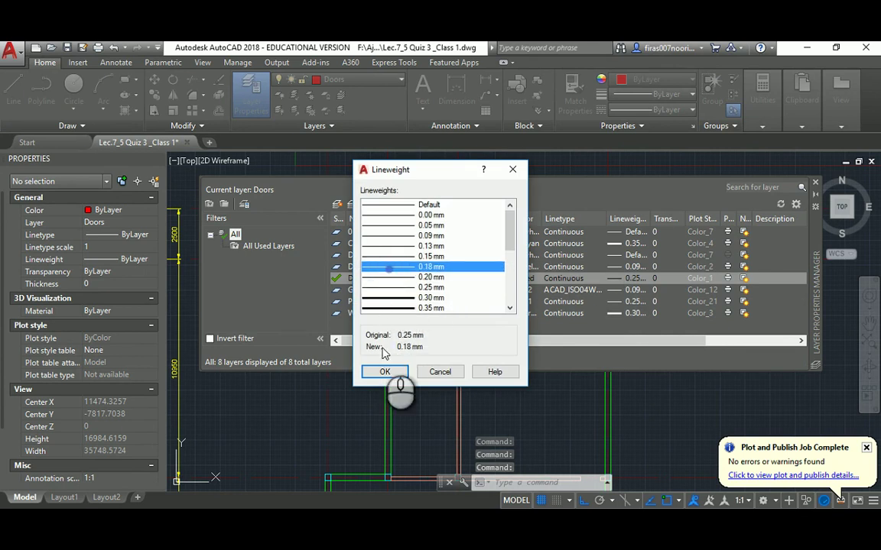
{"action": "left_click", "coordinate": [385, 373]}
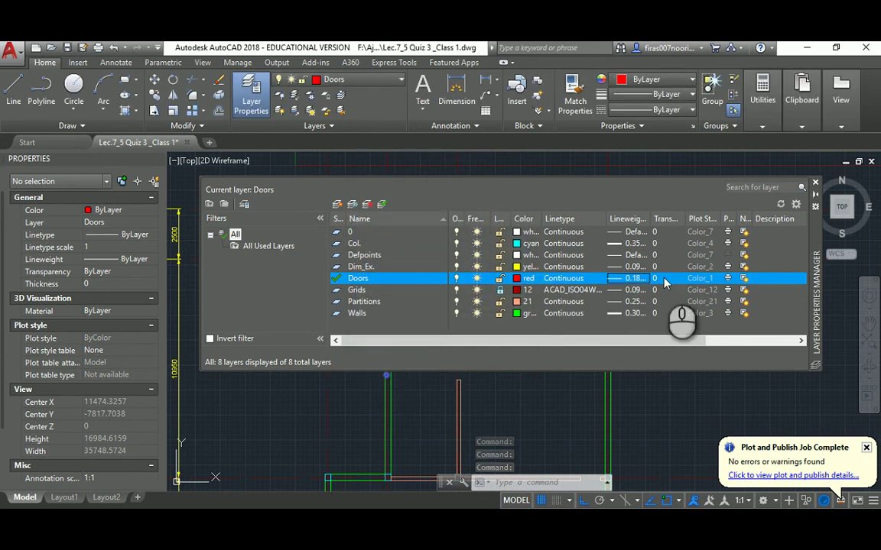
{"action": "left_click", "coordinate": [815, 184]}
Offset the end line of the short partition stub below the column 50 mm into the door opening.
{"action": "scroll", "coordinate": [459, 267], "scroll_direction": "up", "scroll_amount": 8}
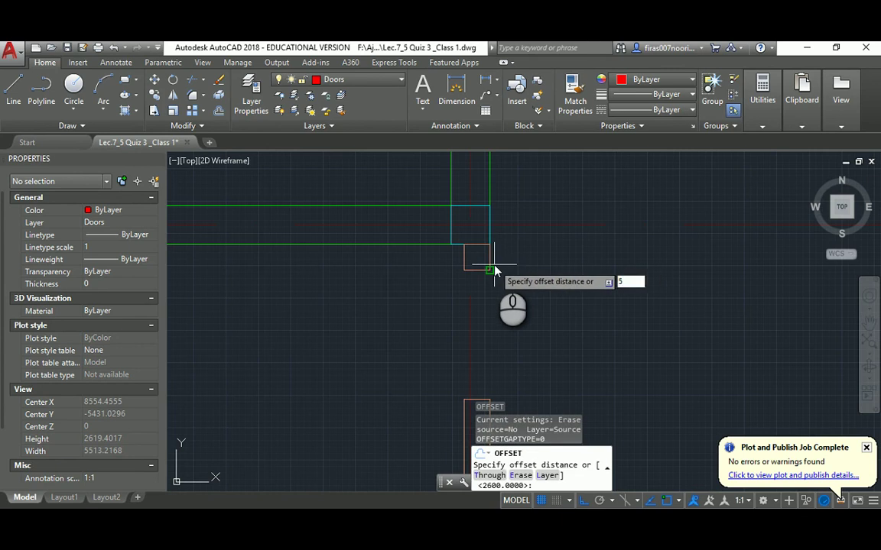
{"action": "key", "text": "Return"}
{"action": "scroll", "coordinate": [488, 289], "scroll_direction": "up", "scroll_amount": 5}
{"action": "key", "text": "Escape"}
{"action": "key", "text": "Escape"}
{"action": "key", "text": "Escape"}
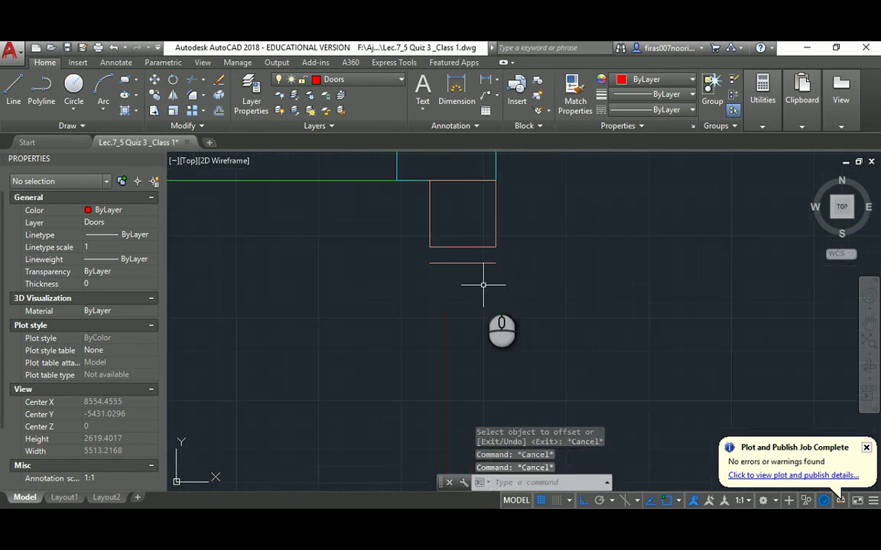
Draw a door frame rectangle between the stub's end and the offset line, and delete the offset line.
{"action": "key", "text": "Return"}
{"action": "left_click", "coordinate": [495, 246]}
{"action": "left_click", "coordinate": [430, 263]}
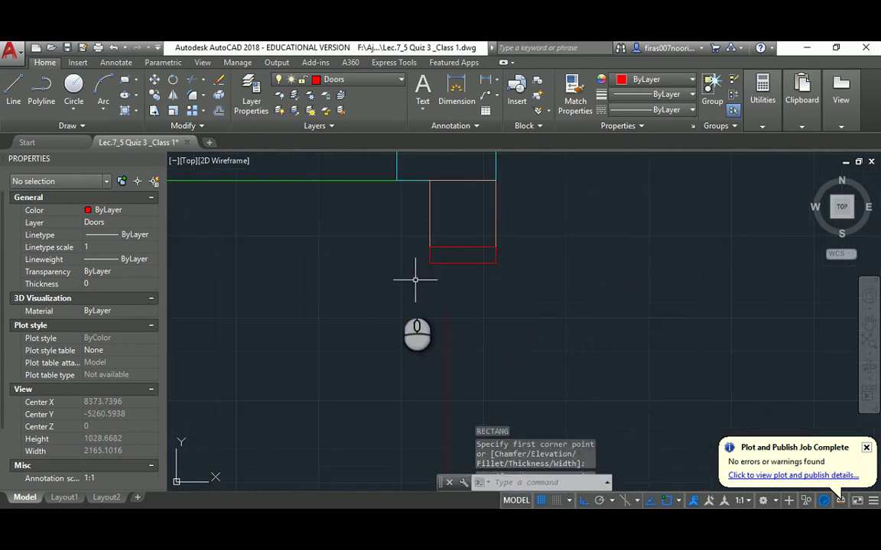
{"action": "left_click", "coordinate": [388, 289]}
{"action": "left_click", "coordinate": [546, 256]}
{"action": "key", "text": "Delete"}
{"action": "scroll", "coordinate": [477, 256], "scroll_direction": "down", "scroll_amount": 4}
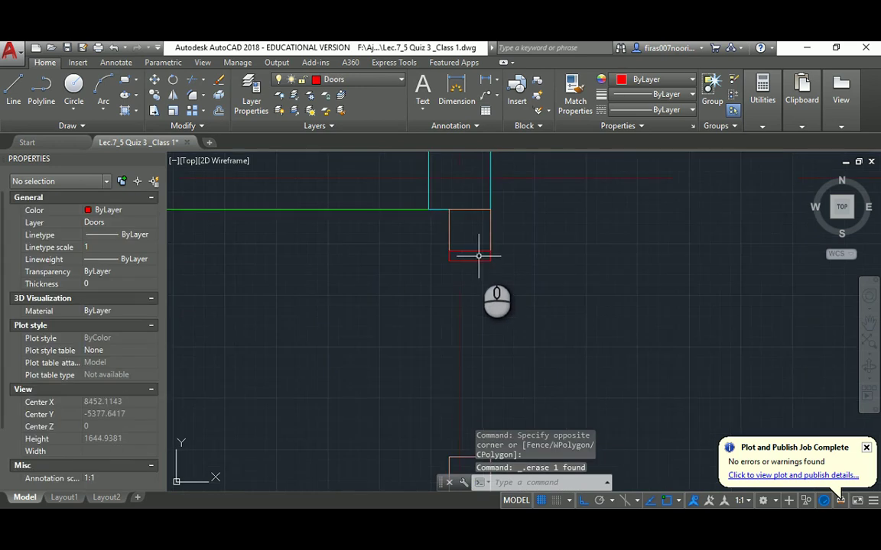
Copy the frame rectangle down to the partition end on the opposite side of the door opening.
{"action": "type", "text": "o"}
{"action": "key", "text": "Return"}
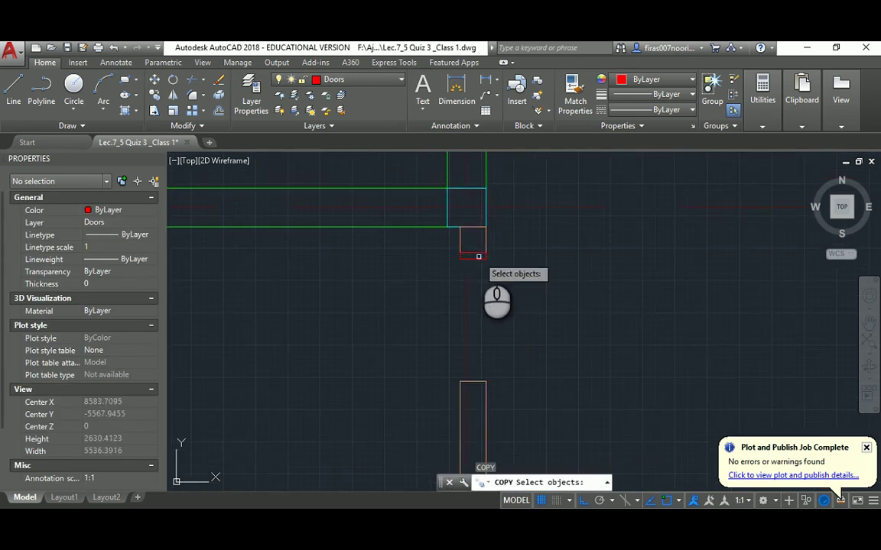
{"action": "right_click", "coordinate": [474, 256]}
{"action": "left_click", "coordinate": [473, 256]}
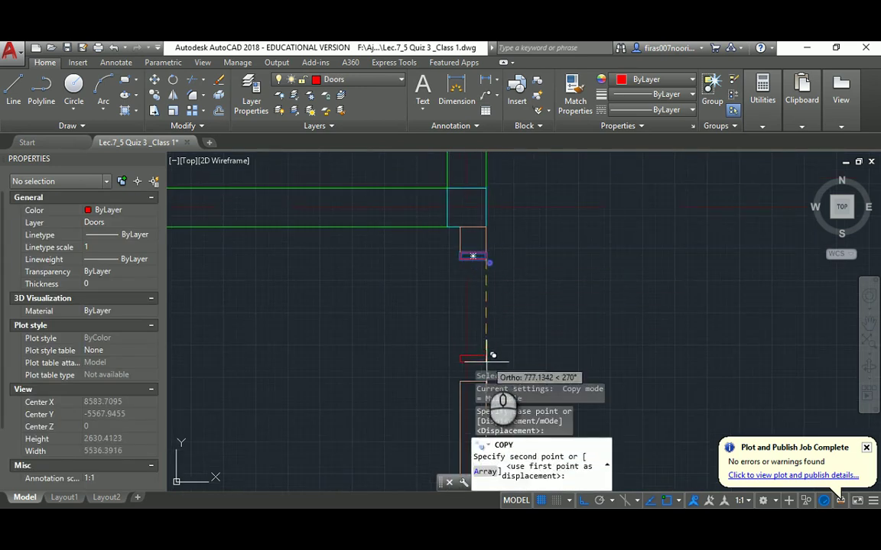
{"action": "middle_click_drag", "start_coordinate": [488, 360], "coordinate": [490, 322]}
{"action": "key", "text": "Escape"}
{"action": "key", "text": "Escape"}
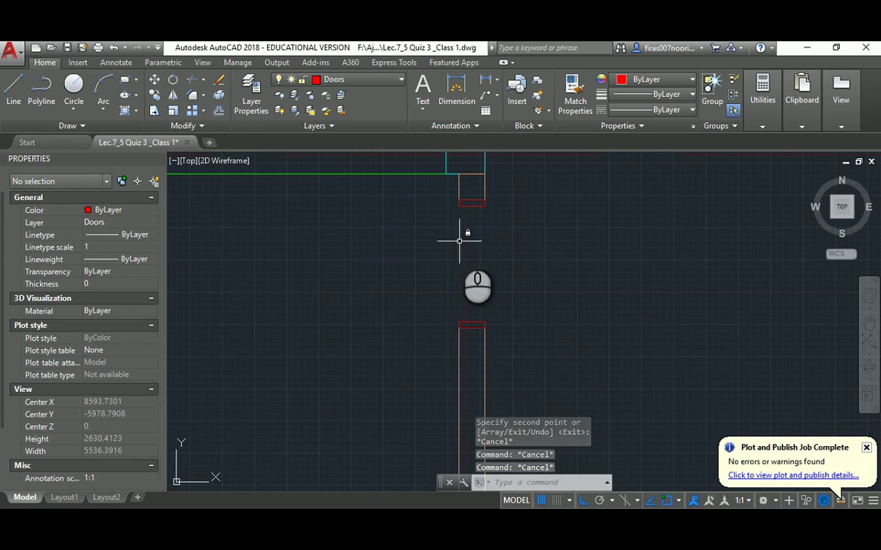
Draw a 900 mm horizontal line leftward from the upper frame's lower left corner as the door leaf.
{"action": "middle_click_drag", "start_coordinate": [466, 231], "coordinate": [526, 261]}
{"action": "type", "text": "l"}
{"action": "key", "text": "Return"}
{"action": "left_click", "coordinate": [527, 230]}
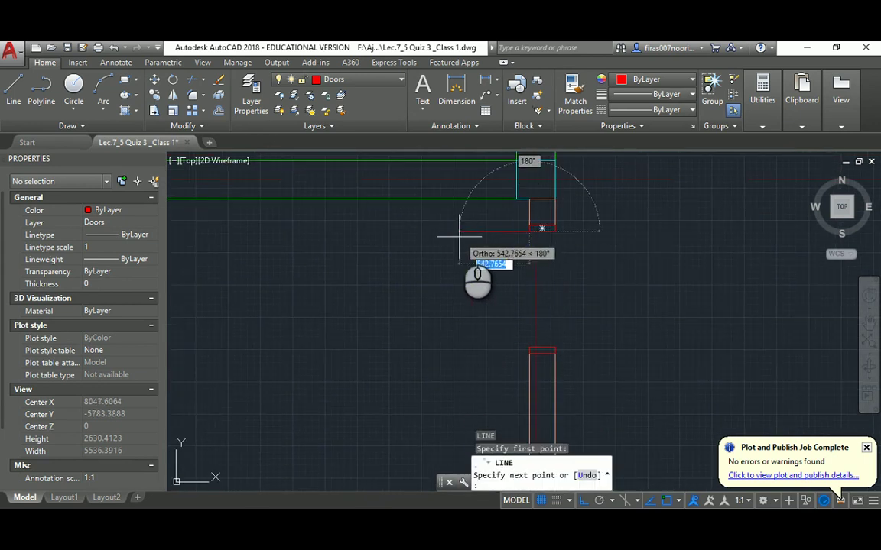
{"action": "key", "text": "Return"}
{"action": "key", "text": "Escape"}
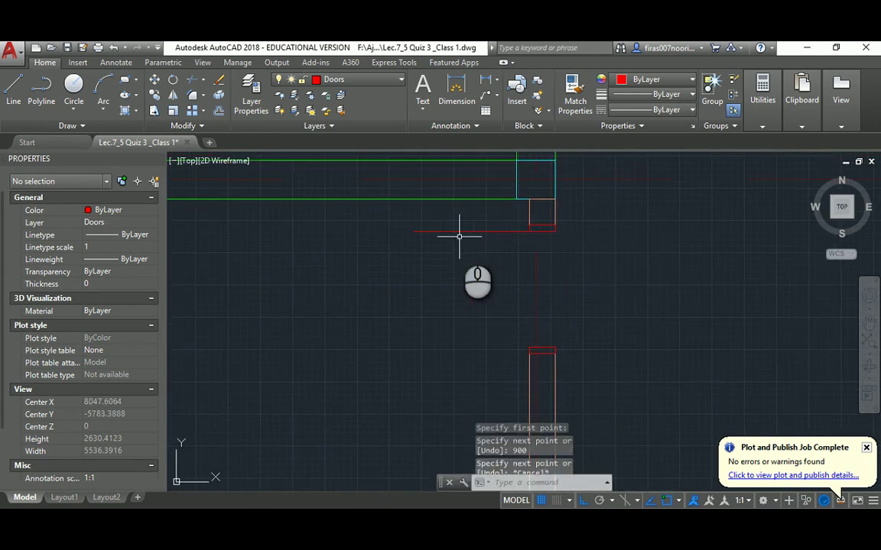
Offset the door leaf line 50 mm downward to give the leaf its thickness.
{"action": "type", "text": "o"}
{"action": "key", "text": "Return"}
{"action": "key", "text": "Return"}
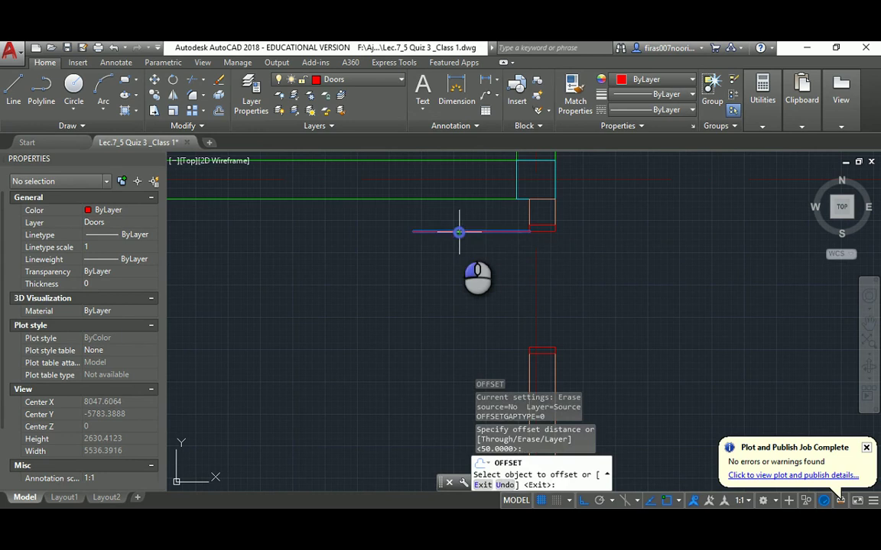
{"action": "left_click", "coordinate": [458, 232]}
{"action": "left_click", "coordinate": [433, 240]}
{"action": "key", "text": "Escape"}
Close both ends of the door leaf with short vertical lines between its two long edges.
{"action": "scroll", "coordinate": [413, 241], "scroll_direction": "up", "scroll_amount": 2}
{"action": "type", "text": "l"}
{"action": "key", "text": "Return"}
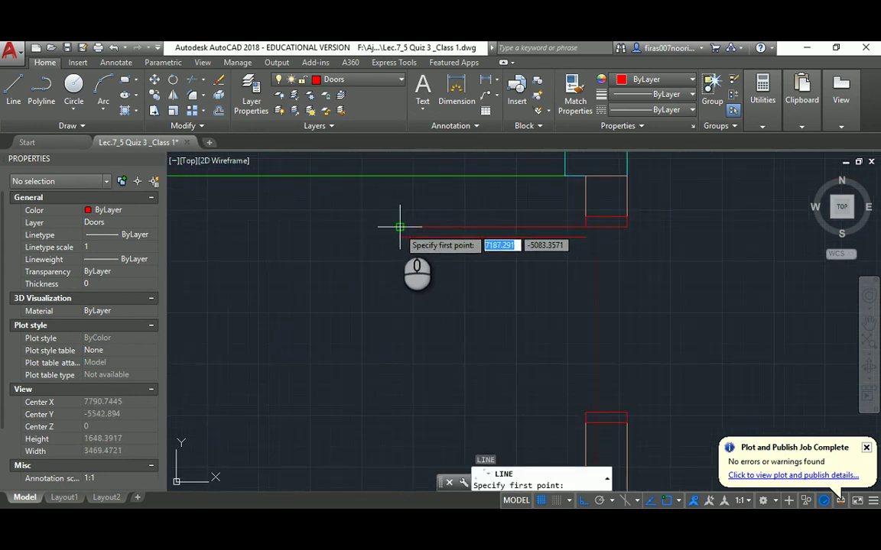
{"action": "left_click", "coordinate": [399, 236]}
{"action": "key", "text": "Escape"}
{"action": "key", "text": "Return"}
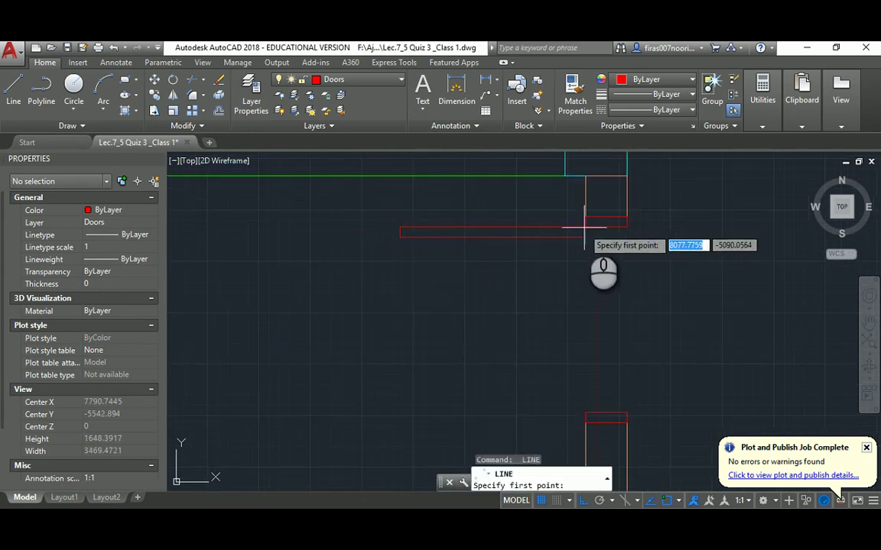
{"action": "left_click", "coordinate": [585, 227]}
{"action": "key", "text": "Escape"}
Draw a circle centered on the upper frame's lower left corner with its radius reaching the leaf's free end.
{"action": "type", "text": "c"}
{"action": "key", "text": "Return"}
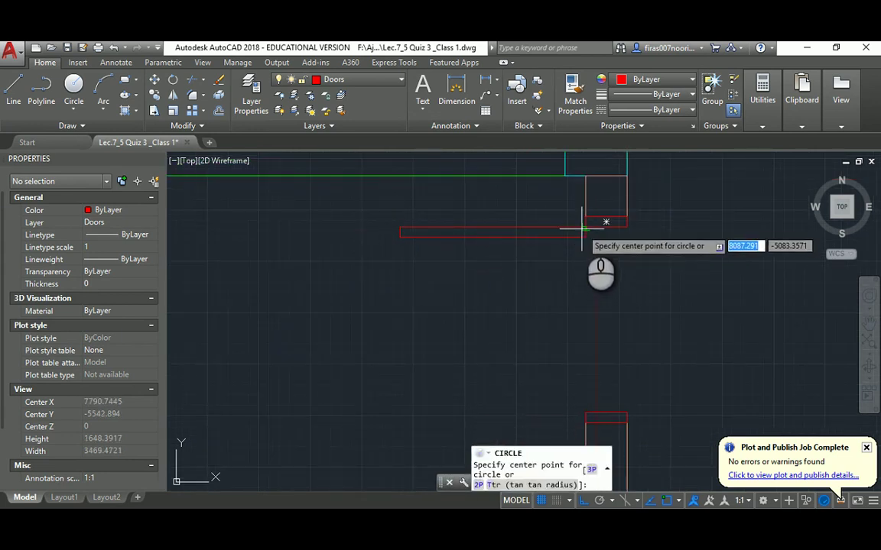
{"action": "left_click", "coordinate": [583, 227]}
{"action": "left_click", "coordinate": [401, 228]}
{"action": "key", "text": "Escape"}
{"action": "key", "text": "Escape"}
{"action": "key", "text": "Escape"}
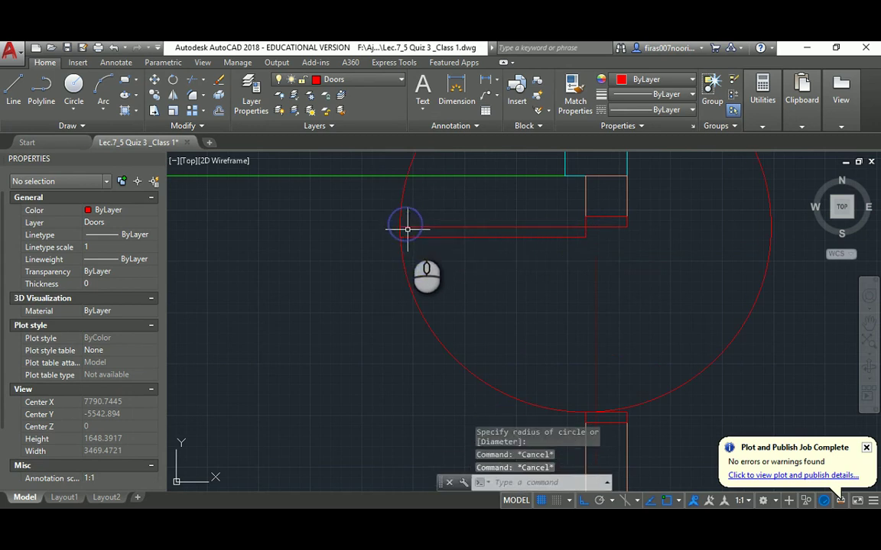
Trim the circle against the leaf's upper line and the lower frame to leave only the quarter-circle door swing.
{"action": "type", "text": "tr"}
{"action": "key", "text": "Return"}
{"action": "left_click", "coordinate": [554, 229]}
{"action": "scroll", "coordinate": [582, 285], "scroll_direction": "up", "scroll_amount": 5}
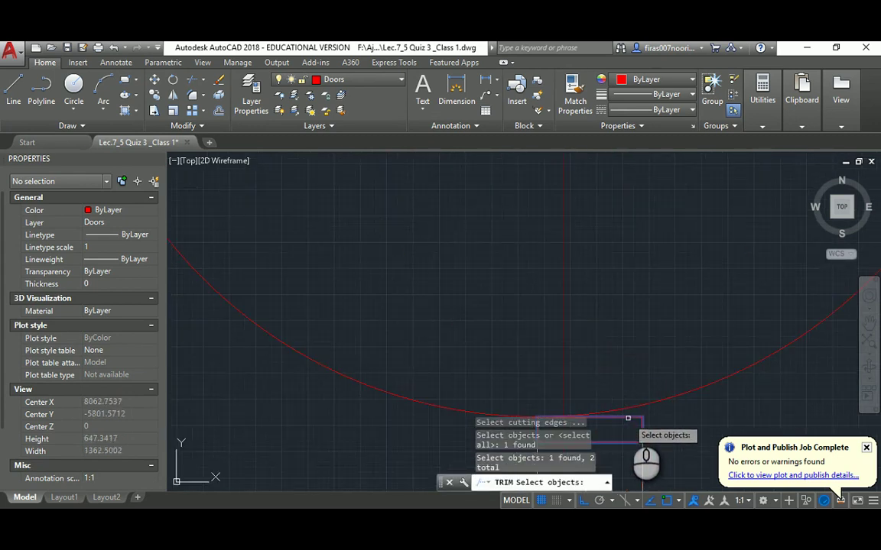
{"action": "key", "text": "Return"}
{"action": "left_click", "coordinate": [669, 403]}
{"action": "scroll", "coordinate": [639, 350], "scroll_direction": "down", "scroll_amount": 4}
{"action": "key", "text": "Escape"}
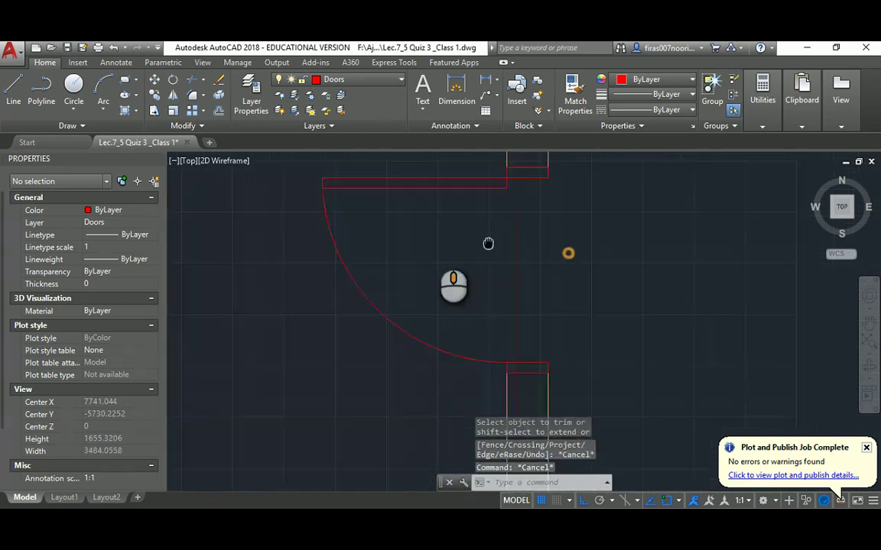
Start a block definition for the finished door and name it Door _ 1000 _ Plan.
{"action": "middle_click_drag", "start_coordinate": [428, 244], "coordinate": [418, 260]}
{"action": "type", "text": "b"}
{"action": "key", "text": "Return"}
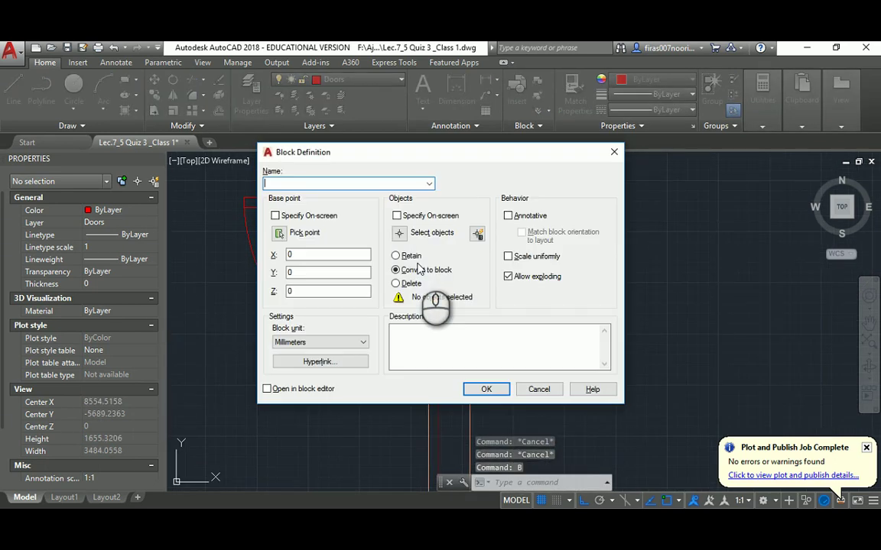
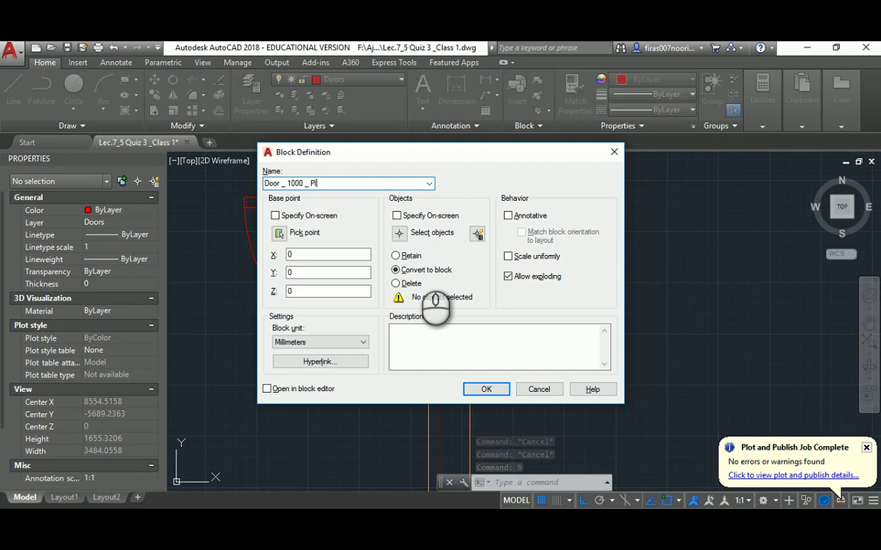
{"action": "left_click", "coordinate": [401, 234]}
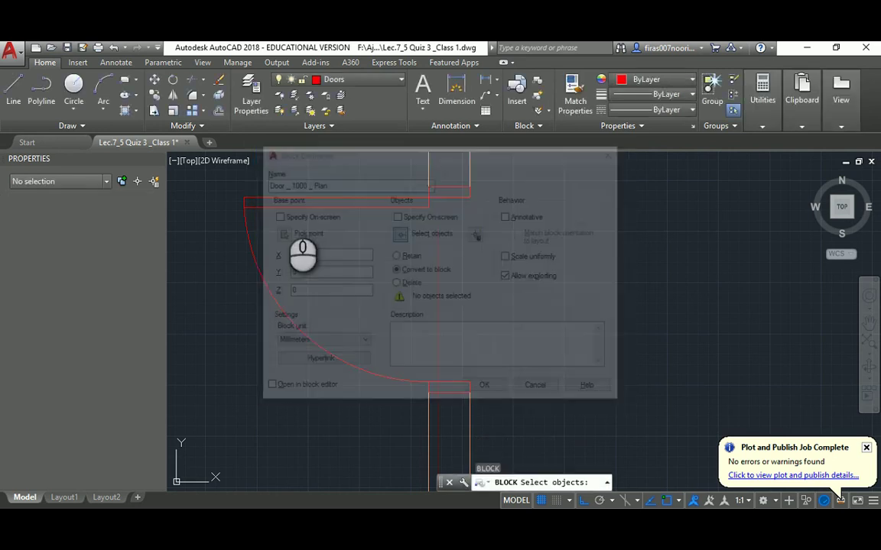
{"action": "left_click", "coordinate": [258, 179]}
{"action": "left_click", "coordinate": [203, 240]}
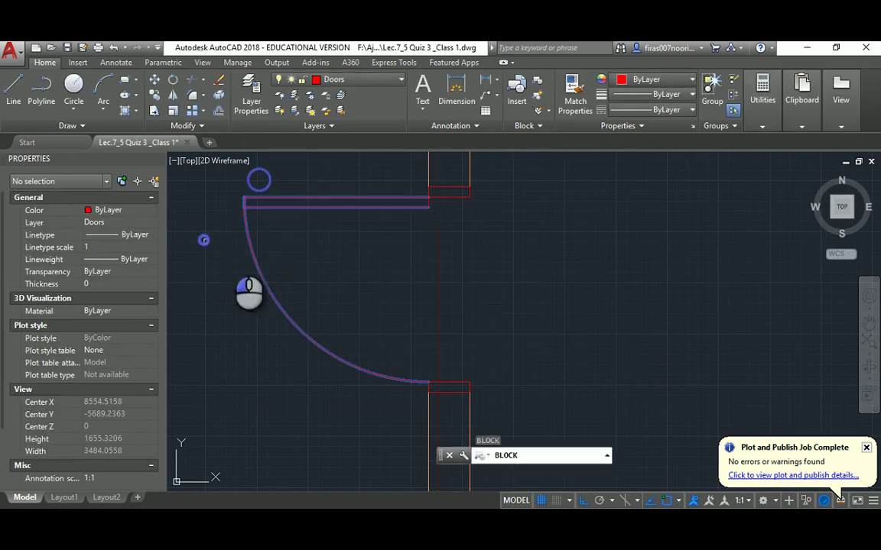
{"action": "left_click", "coordinate": [436, 193]}
{"action": "left_click", "coordinate": [458, 200]}
{"action": "left_click", "coordinate": [436, 186]}
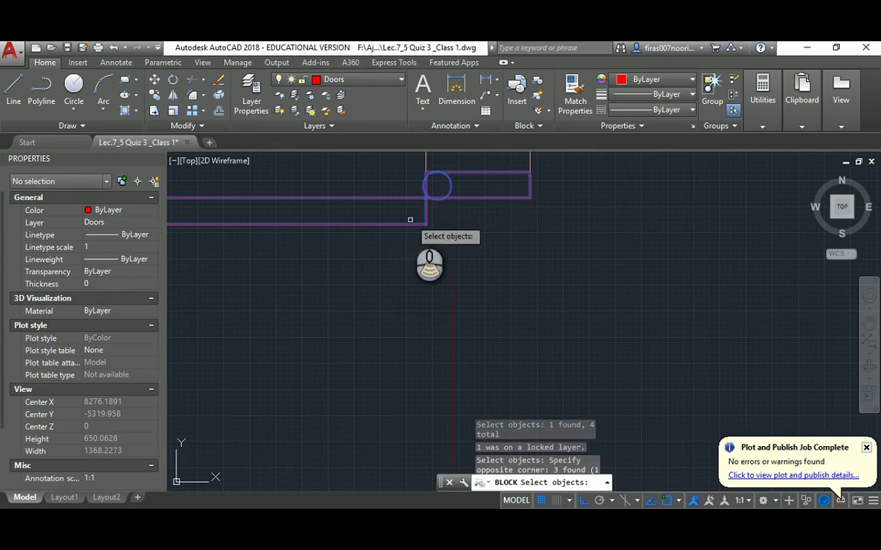
{"action": "scroll", "coordinate": [437, 191], "scroll_direction": "down", "scroll_amount": 2}
{"action": "left_click", "coordinate": [304, 201]}
{"action": "left_click", "coordinate": [337, 275]}
{"action": "scroll", "coordinate": [366, 306], "scroll_direction": "up", "scroll_amount": 4}
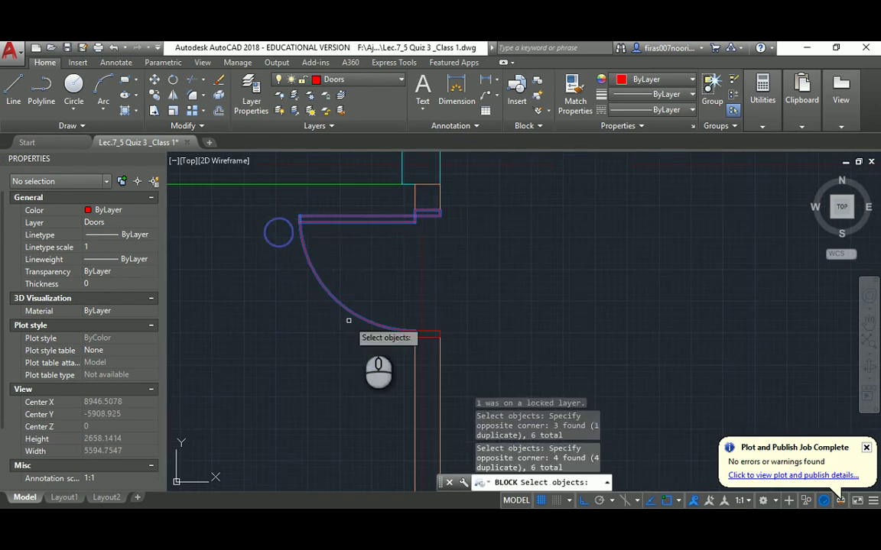
{"action": "left_click", "coordinate": [460, 317]}
{"action": "left_click", "coordinate": [457, 334]}
{"action": "scroll", "coordinate": [458, 337], "scroll_direction": "down", "scroll_amount": 3}
{"action": "key", "text": "Return"}
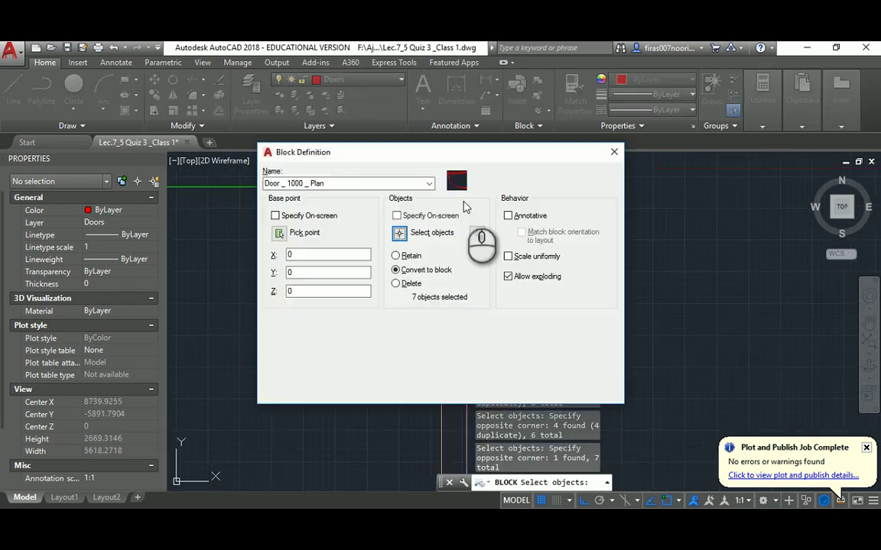
{"action": "left_click", "coordinate": [398, 233]}
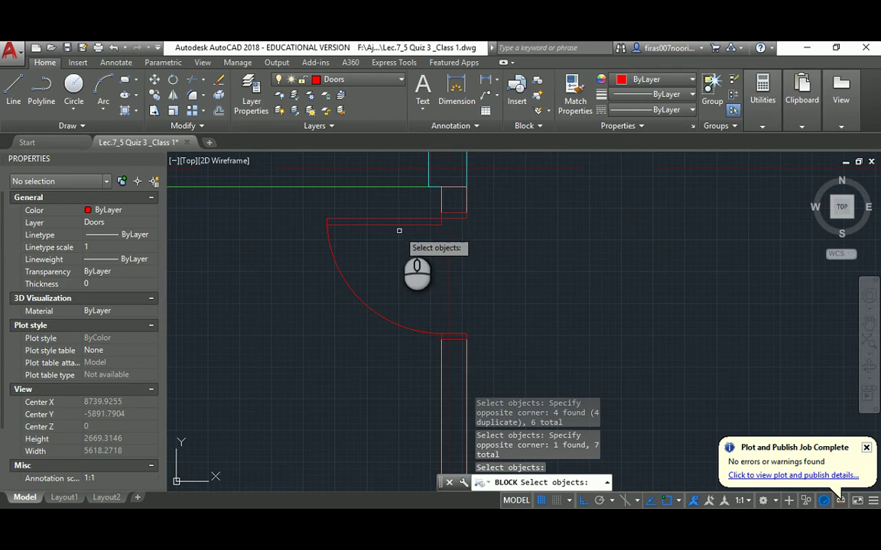
{"action": "key", "text": "Return"}
Select the door leaf's lines, the swing arc and both frame rectangles as the block's objects.
{"action": "left_click", "coordinate": [398, 233]}
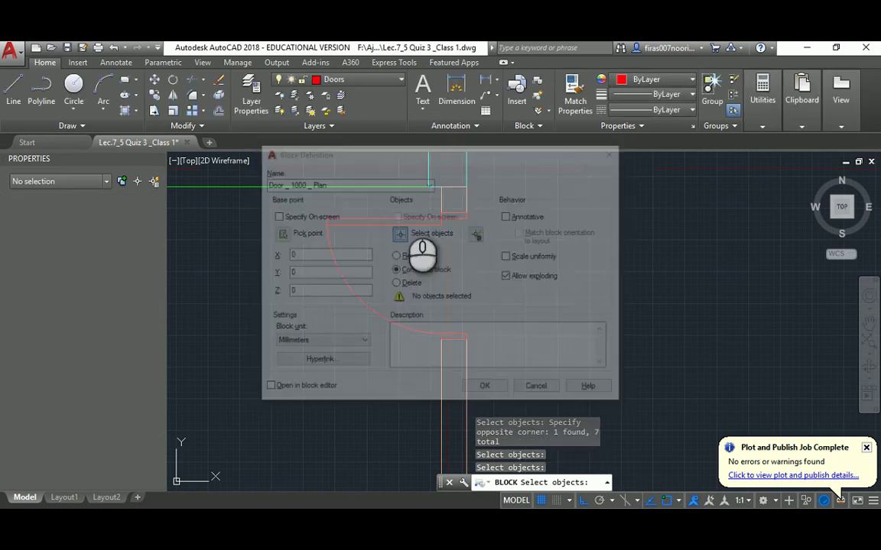
{"action": "left_click", "coordinate": [373, 204]}
{"action": "left_click", "coordinate": [330, 232]}
{"action": "left_click", "coordinate": [329, 231]}
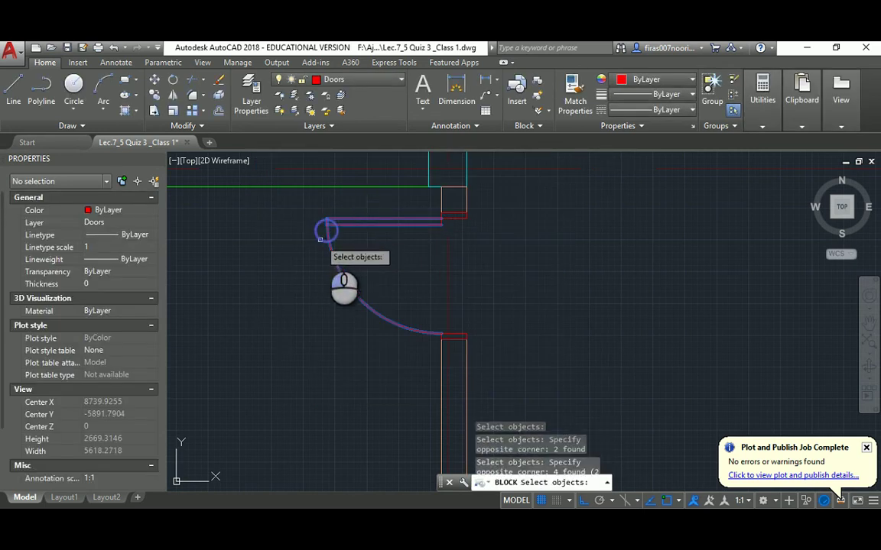
{"action": "left_click", "coordinate": [436, 337]}
{"action": "scroll", "coordinate": [459, 333], "scroll_direction": "up", "scroll_amount": 4}
{"action": "left_click", "coordinate": [488, 312]}
{"action": "left_click", "coordinate": [460, 333]}
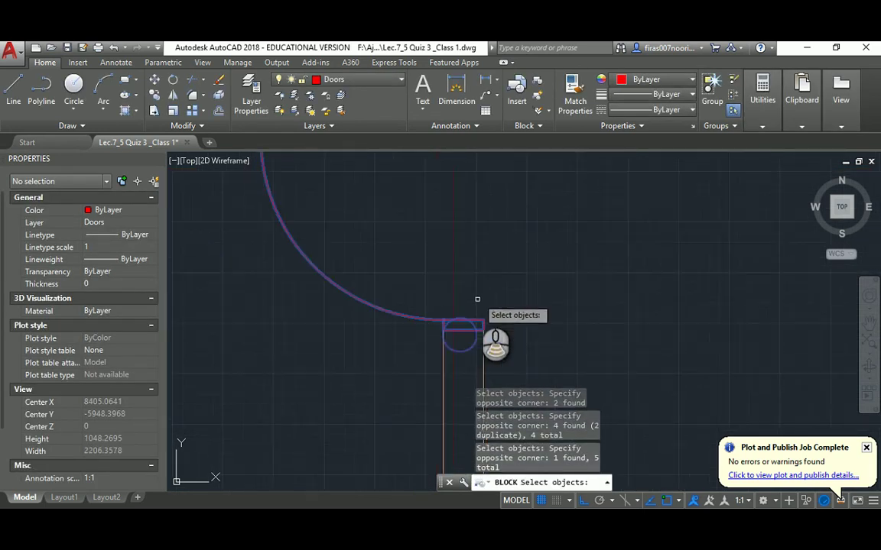
{"action": "scroll", "coordinate": [466, 306], "scroll_direction": "down", "scroll_amount": 4}
{"action": "scroll", "coordinate": [432, 297], "scroll_direction": "up", "scroll_amount": 4}
{"action": "left_click", "coordinate": [433, 288]}
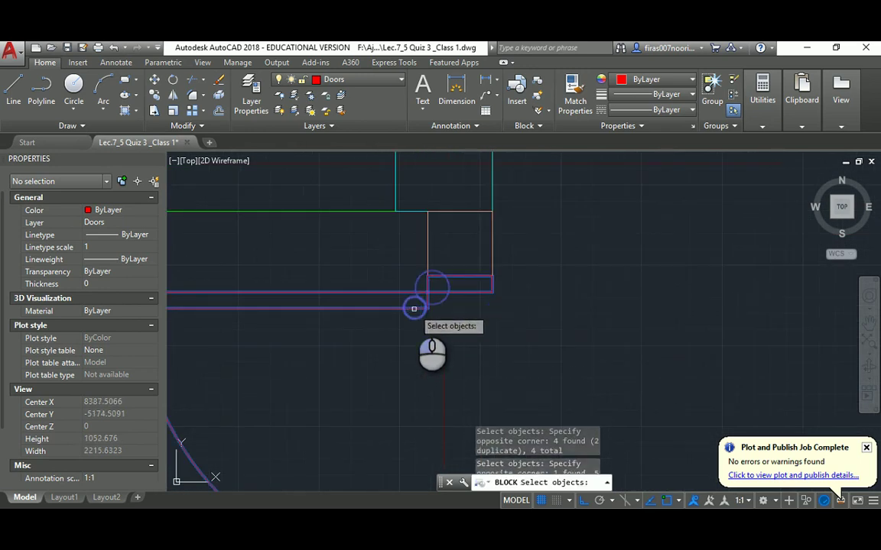
{"action": "left_click", "coordinate": [413, 307]}
{"action": "key", "text": "Return"}
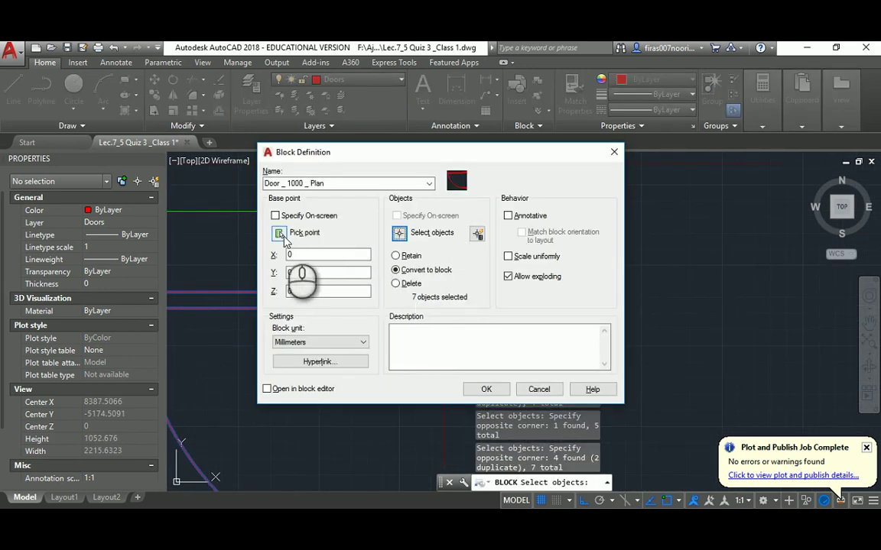
Set the door block's base point at the upper frame's outer right corner and complete the block definition.
{"action": "left_click", "coordinate": [280, 233]}
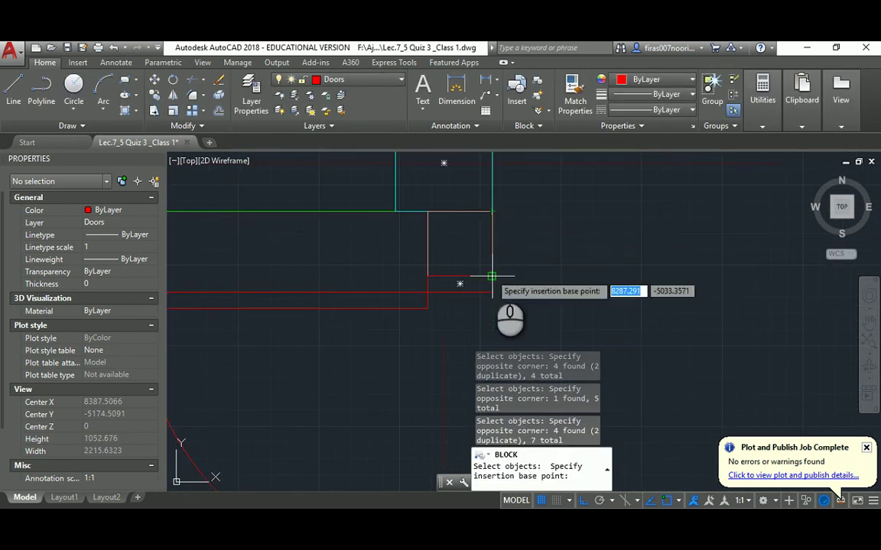
{"action": "left_click", "coordinate": [492, 277]}
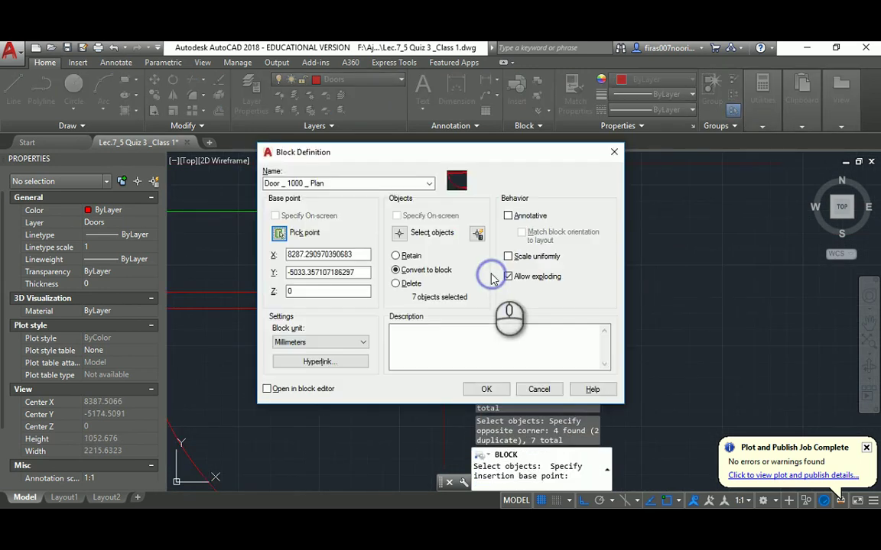
{"action": "left_click", "coordinate": [484, 390]}
Copy the door block from its upper frame's right corner to the matching corner of the lower opening in the vertical partition.
{"action": "type", "text": "co"}
{"action": "key", "text": "Return"}
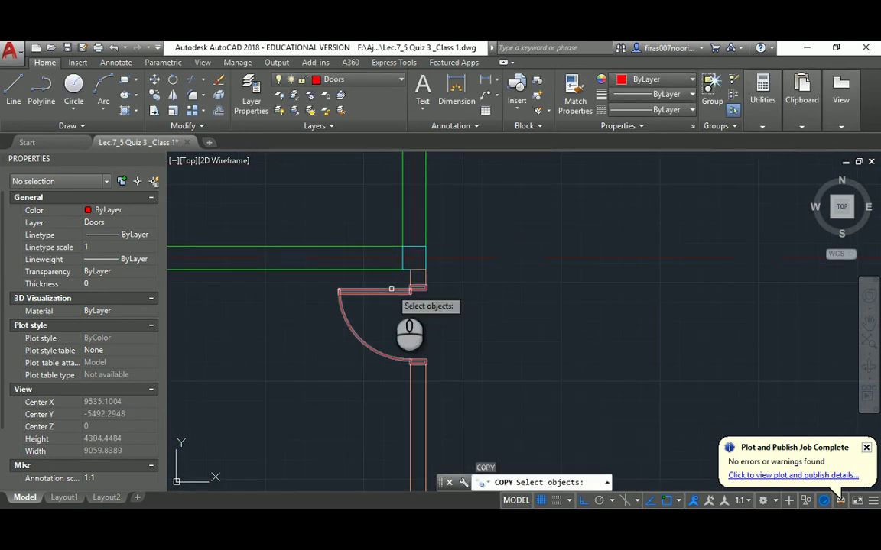
{"action": "left_click", "coordinate": [408, 296]}
{"action": "scroll", "coordinate": [393, 289], "scroll_direction": "up", "scroll_amount": 4}
{"action": "key", "text": "Return"}
{"action": "left_click", "coordinate": [390, 283]}
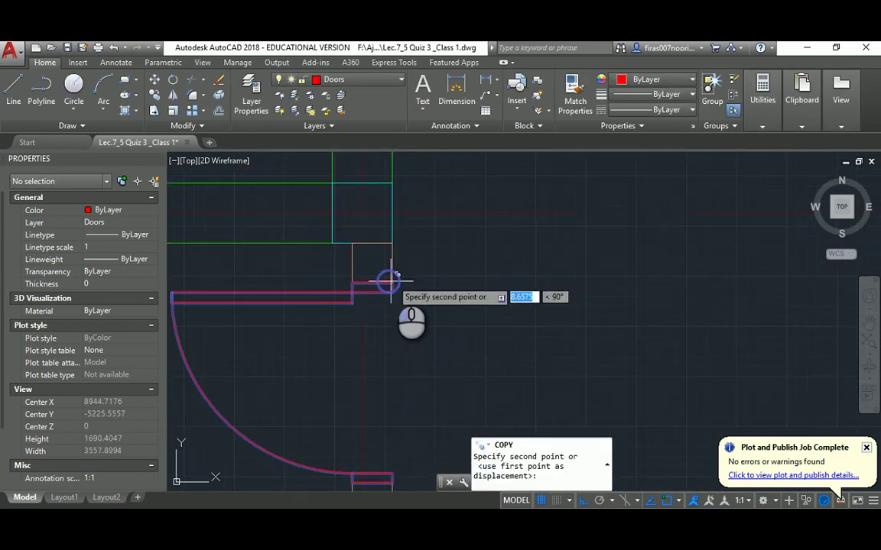
{"action": "scroll", "coordinate": [391, 306], "scroll_direction": "down", "scroll_amount": 3}
{"action": "scroll", "coordinate": [396, 302], "scroll_direction": "up", "scroll_amount": 4}
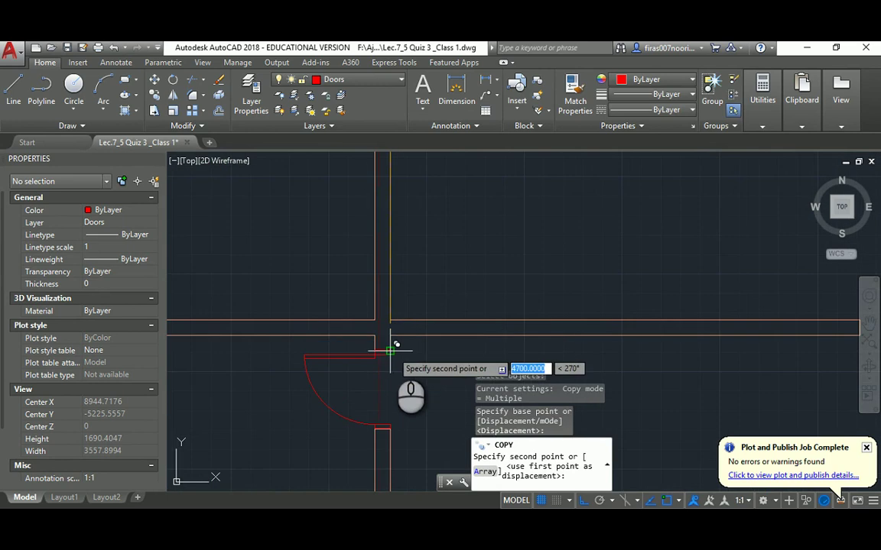
{"action": "left_click", "coordinate": [532, 370]}
Place another door copy at the lower right corner of the horizontal partition's end, beside the exterior wall opening, and end copying.
{"action": "scroll", "coordinate": [502, 298], "scroll_direction": "up", "scroll_amount": 2}
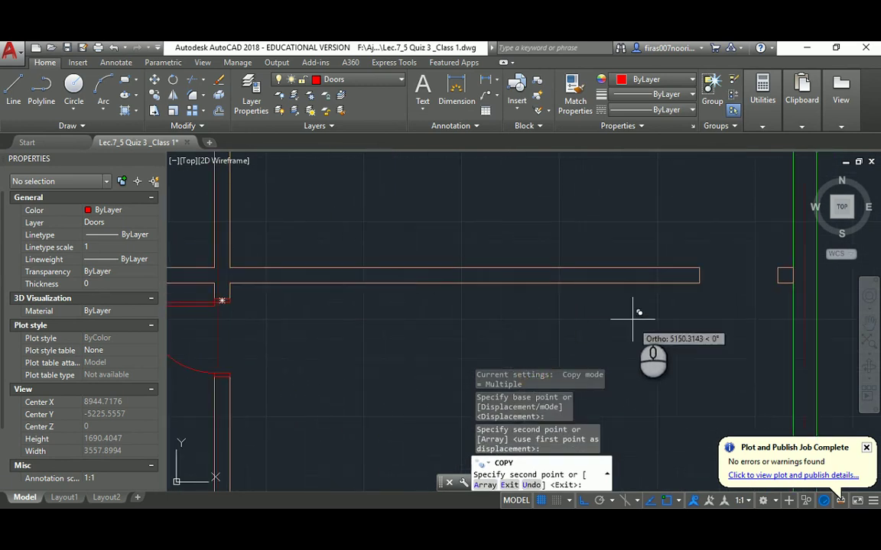
{"action": "left_click", "coordinate": [699, 282]}
{"action": "key", "text": "Escape"}
{"action": "key", "text": "Escape"}
{"action": "key", "text": "Escape"}
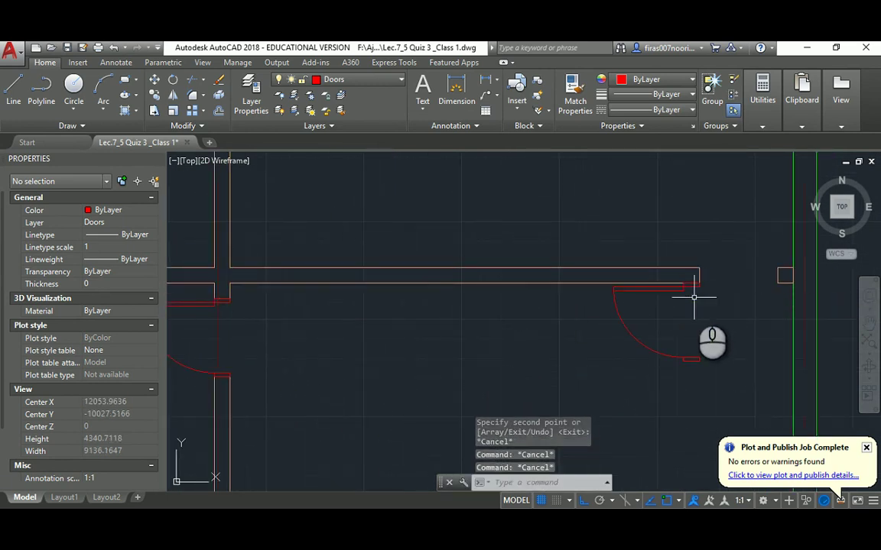
Rotate the door at the horizontal partition's end 90 degrees counterclockwise about the partition's lower right corner.
{"action": "type", "text": "ro"}
{"action": "key", "text": "Return"}
{"action": "left_click", "coordinate": [678, 288]}
{"action": "scroll", "coordinate": [697, 285], "scroll_direction": "up", "scroll_amount": 4}
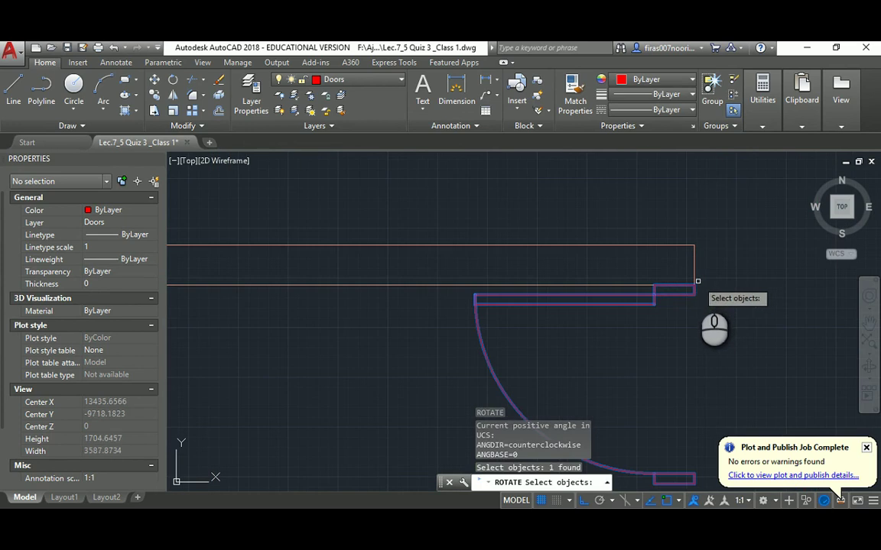
{"action": "key", "text": "Return"}
{"action": "left_click", "coordinate": [691, 286]}
{"action": "key", "text": "Escape"}
{"action": "scroll", "coordinate": [629, 253], "scroll_direction": "down", "scroll_amount": 3}
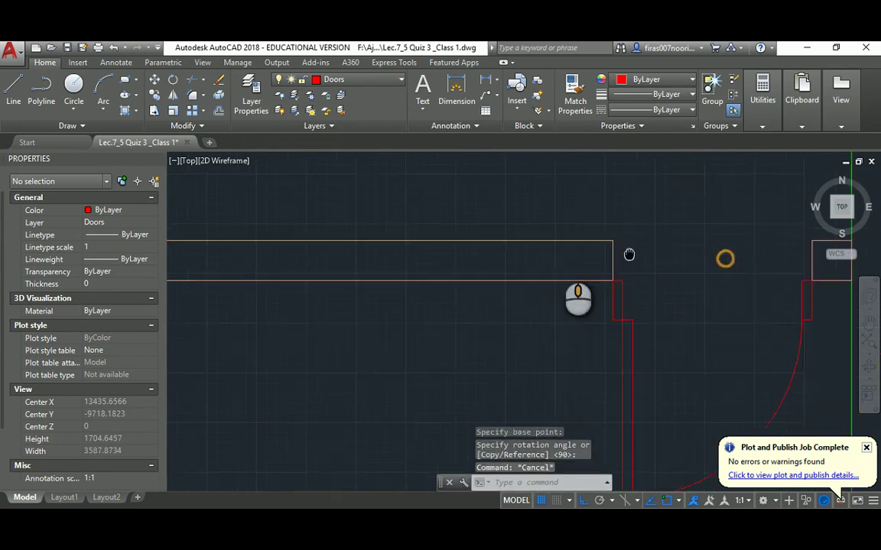
Mirror the rotated door across a vertical line through the opening, erasing the source door.
{"action": "type", "text": "mi"}
{"action": "key", "text": "Return"}
{"action": "left_click", "coordinate": [540, 299]}
{"action": "left_click", "coordinate": [616, 289]}
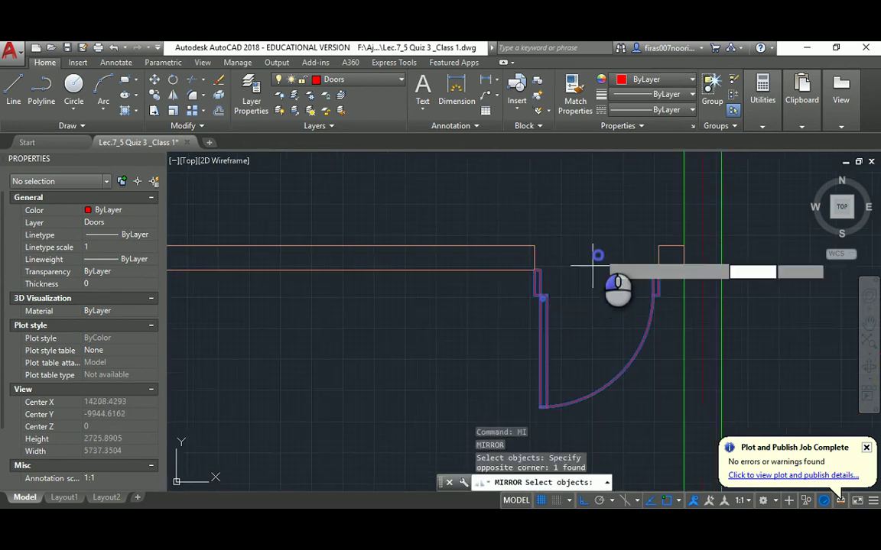
{"action": "key", "text": "Return"}
{"action": "left_click", "coordinate": [599, 260]}
{"action": "left_click", "coordinate": [602, 197]}
{"action": "type", "text": "y"}
{"action": "key", "text": "Return"}
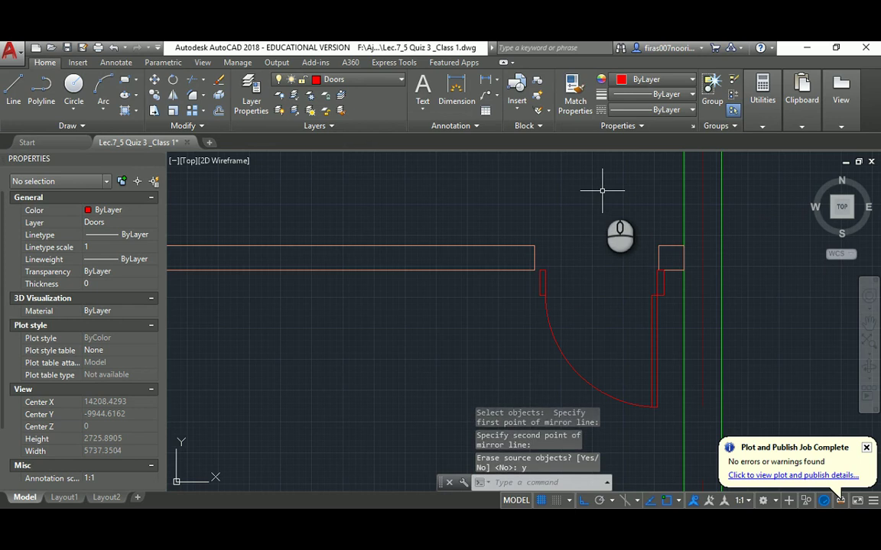
Move the mirrored door into the horizontal partition's opening so its frames sit against both wall ends.
{"action": "key", "text": "Escape"}
{"action": "type", "text": "m"}
{"action": "key", "text": "Return"}
{"action": "left_click", "coordinate": [657, 281]}
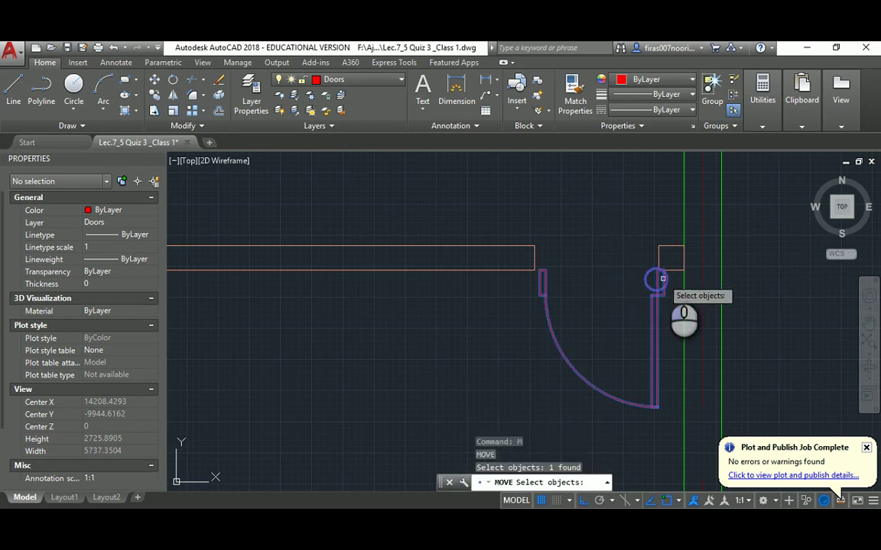
{"action": "key", "text": "Return"}
{"action": "left_click", "coordinate": [659, 269]}
{"action": "key", "text": "Escape"}
{"action": "key", "text": "Escape"}
{"action": "scroll", "coordinate": [574, 236], "scroll_direction": "down", "scroll_amount": 6}
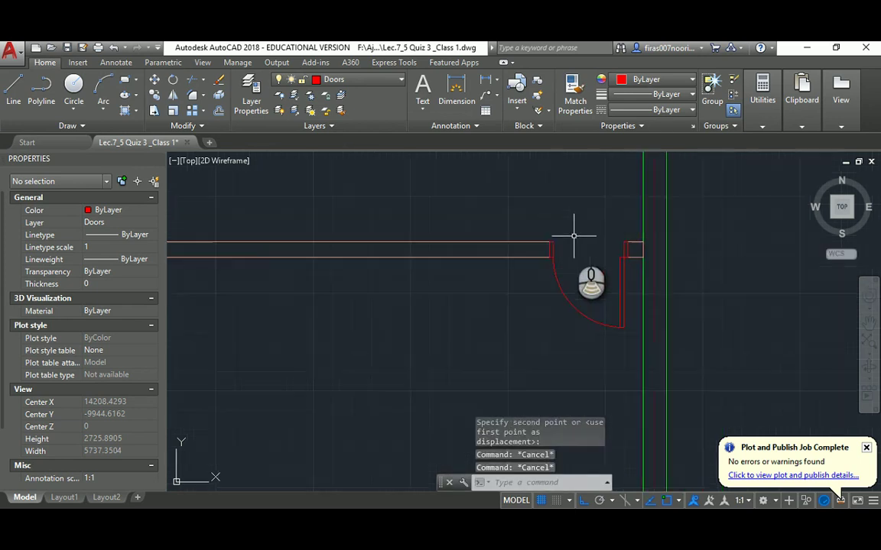
Copy the fitted door straight down to the opening at the right end of the lower horizontal partition.
{"action": "type", "text": "co"}
{"action": "key", "text": "Return"}
{"action": "scroll", "coordinate": [568, 263], "scroll_direction": "up", "scroll_amount": 6}
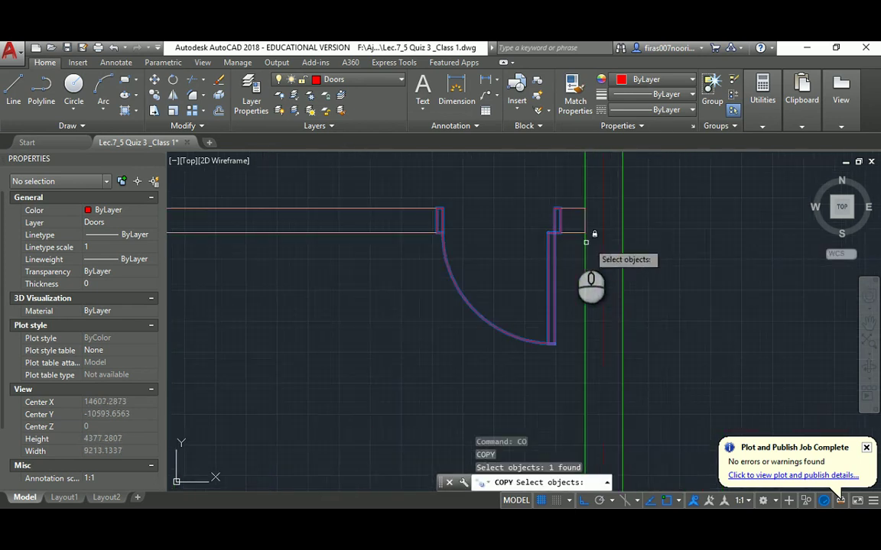
{"action": "key", "text": "Return"}
{"action": "left_click", "coordinate": [560, 207]}
{"action": "scroll", "coordinate": [563, 244], "scroll_direction": "down", "scroll_amount": 2}
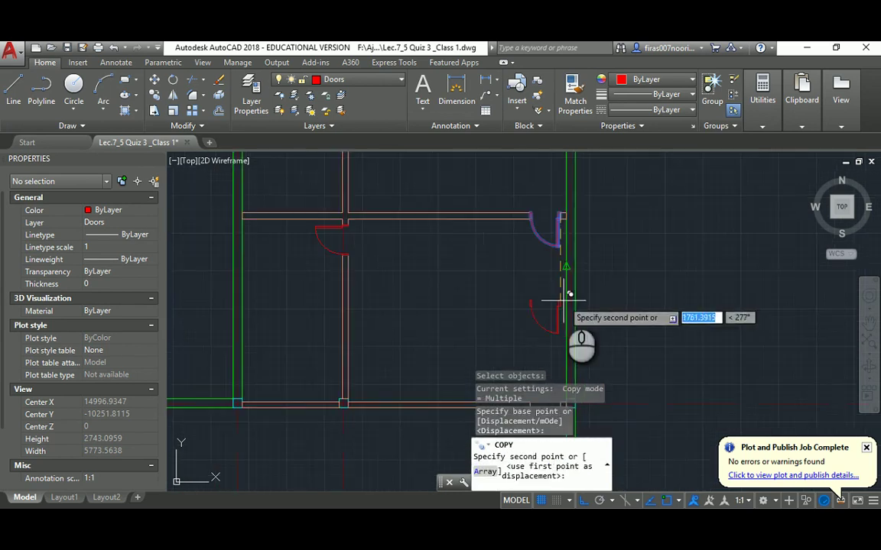
{"action": "scroll", "coordinate": [557, 255], "scroll_direction": "up", "scroll_amount": 2}
{"action": "middle_click_drag", "start_coordinate": [561, 304], "coordinate": [575, 264]}
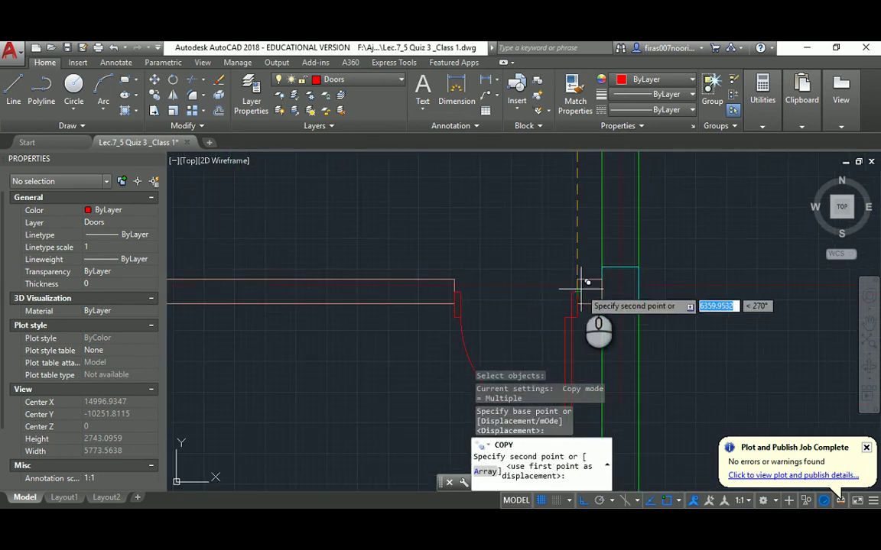
{"action": "left_click", "coordinate": [577, 281]}
{"action": "key", "text": "Escape"}
{"action": "scroll", "coordinate": [483, 269], "scroll_direction": "down", "scroll_amount": 10}
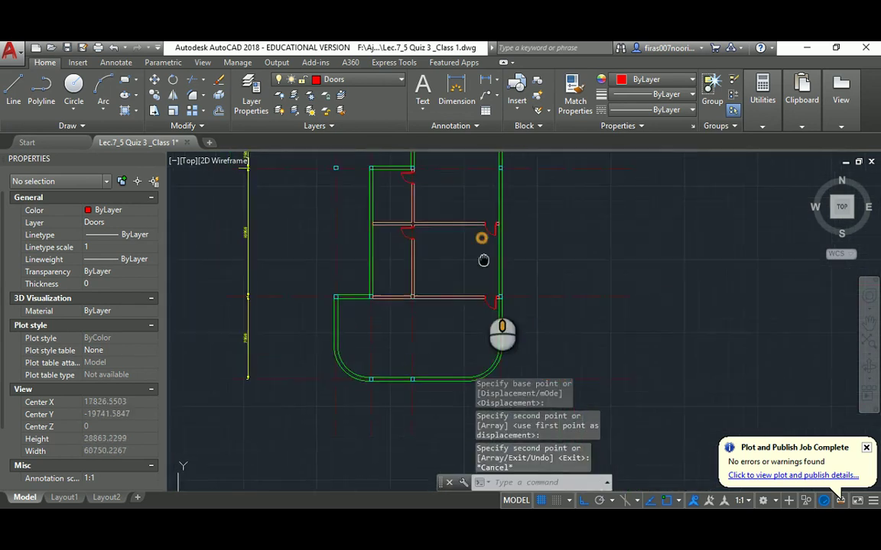
Offset the end line of the top wall's right segment 50 mm into the main entrance opening.
{"action": "scroll", "coordinate": [452, 235], "scroll_direction": "up", "scroll_amount": 3}
{"action": "key", "text": "Escape"}
{"action": "key", "text": "Escape"}
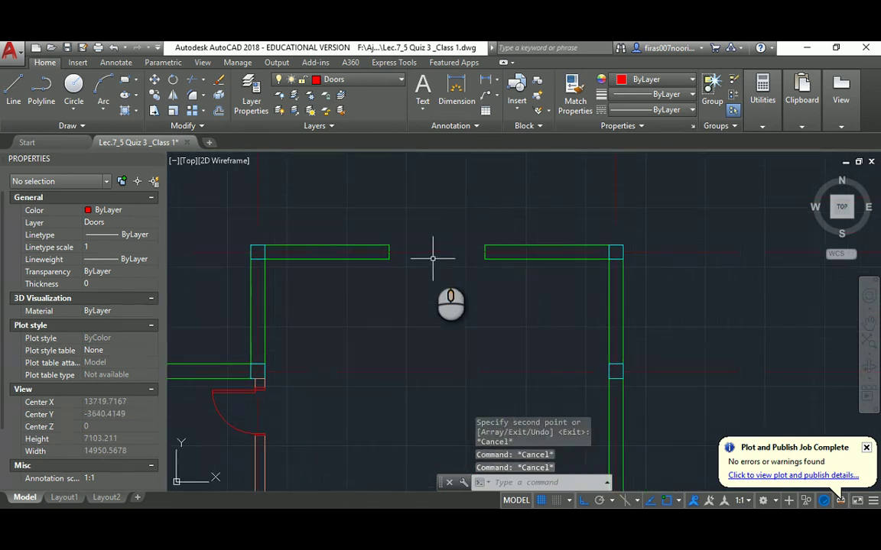
{"action": "type", "text": "o"}
{"action": "key", "text": "Return"}
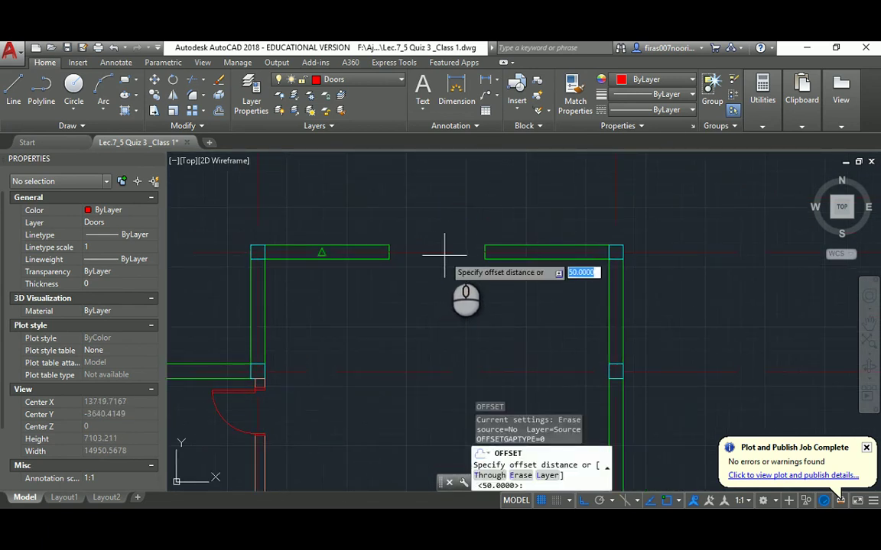
{"action": "scroll", "coordinate": [489, 243], "scroll_direction": "up", "scroll_amount": 5}
{"action": "key", "text": "Return"}
{"action": "left_click", "coordinate": [494, 237]}
{"action": "left_click", "coordinate": [464, 233]}
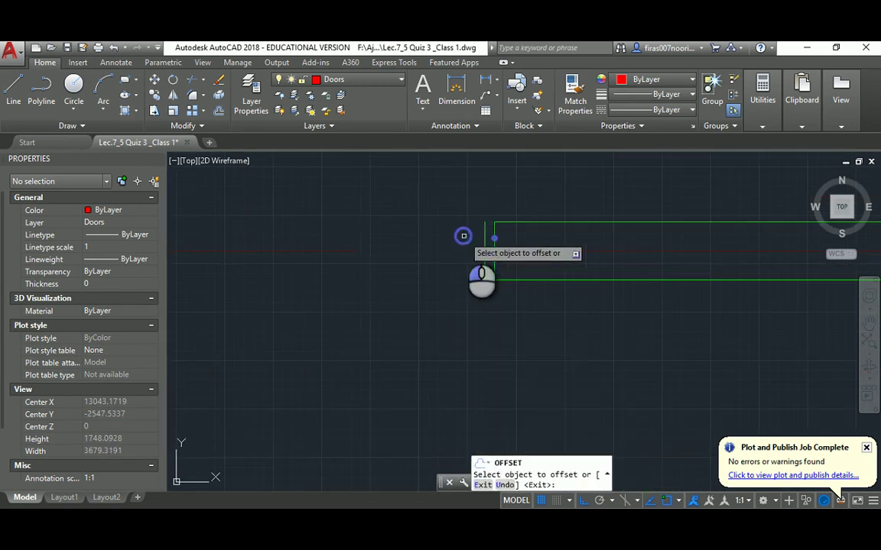
{"action": "key", "text": "Escape"}
Draw a 50 by 300 mm frame rectangle against the right wall end and delete the offset guide line.
{"action": "type", "text": "rec"}
{"action": "key", "text": "Return"}
{"action": "left_click", "coordinate": [494, 224]}
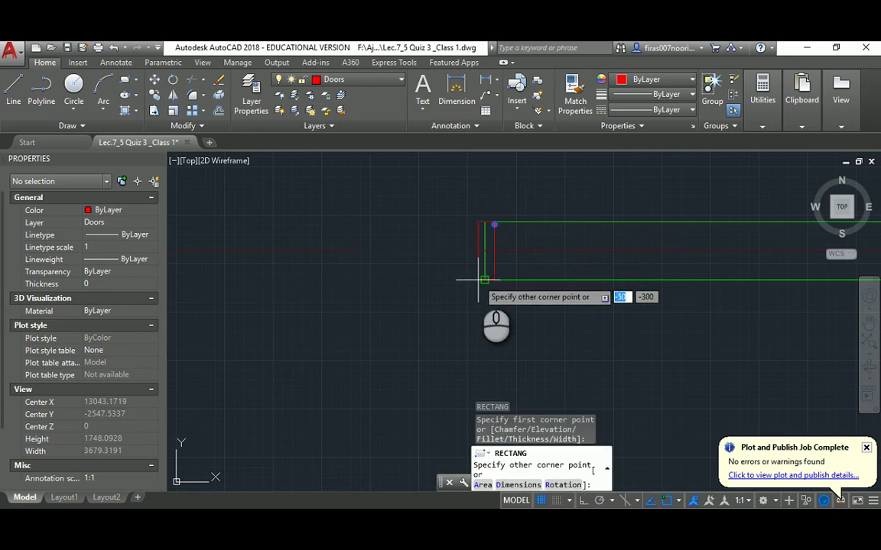
{"action": "key", "text": "Escape"}
{"action": "key", "text": "Escape"}
{"action": "left_click", "coordinate": [471, 293]}
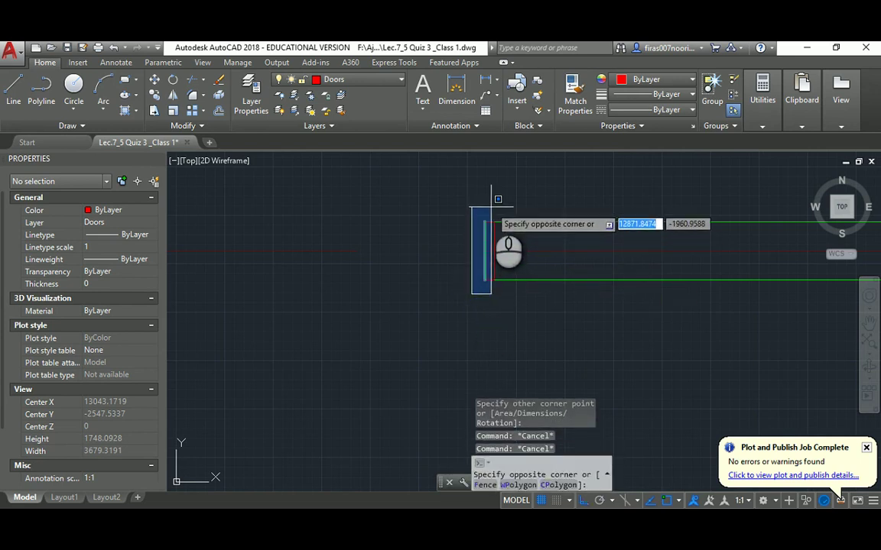
{"action": "left_click", "coordinate": [488, 208]}
{"action": "key", "text": "Delete"}
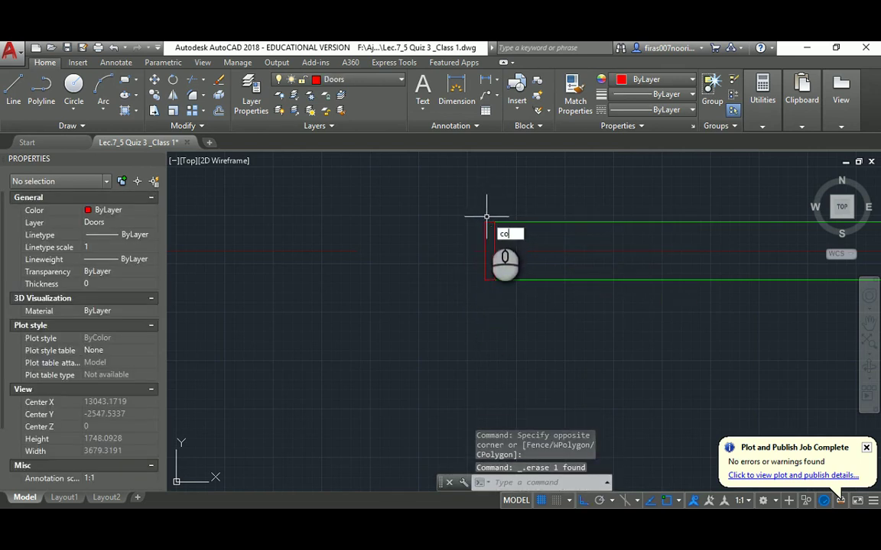
Copy the frame rectangle horizontally to a spot near the left wall end of the entrance opening.
{"action": "type", "text": "co"}
{"action": "key", "text": "Return"}
{"action": "left_click", "coordinate": [485, 229]}
{"action": "key", "text": "Return"}
{"action": "left_click", "coordinate": [492, 224]}
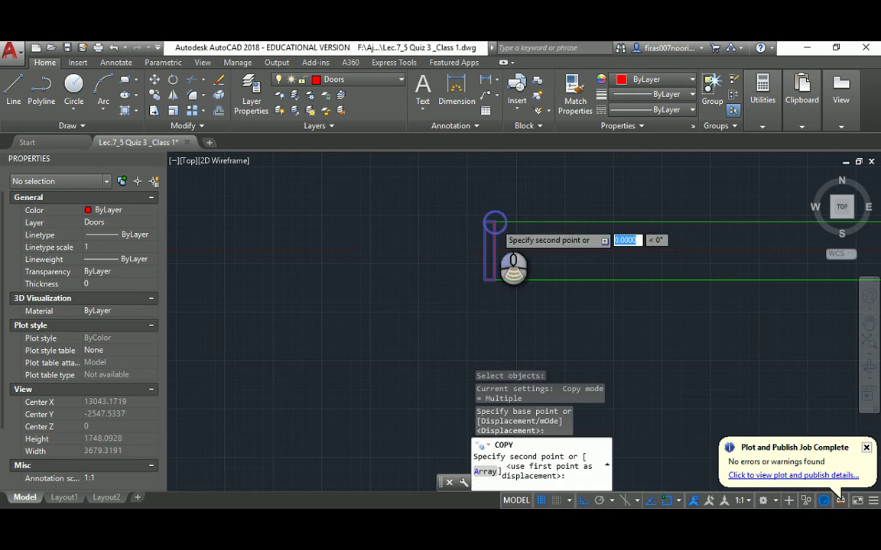
{"action": "scroll", "coordinate": [366, 207], "scroll_direction": "up", "scroll_amount": 3}
{"action": "left_click", "coordinate": [355, 223]}
{"action": "key", "text": "Escape"}
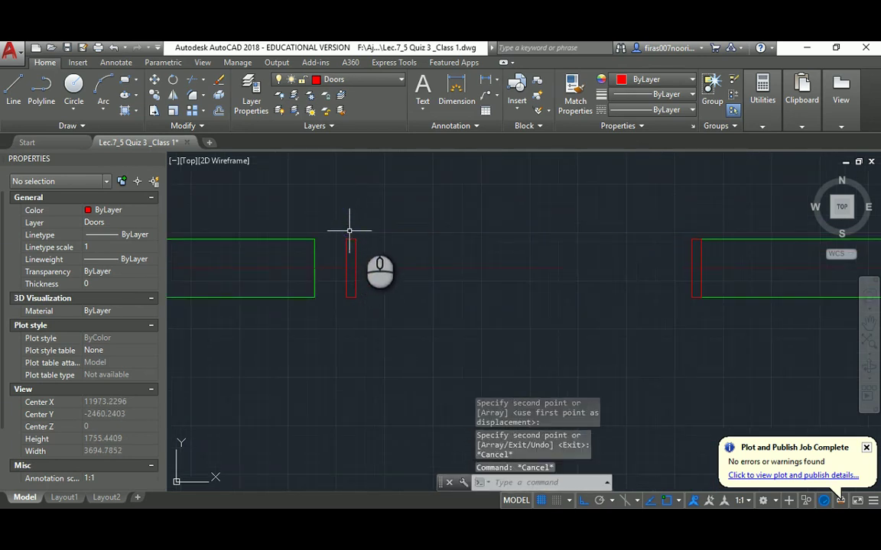
Move the copied frame rectangle by its upper left corner onto the left wall segment's upper end corner.
{"action": "type", "text": "m"}
{"action": "key", "text": "Return"}
{"action": "left_click_drag", "start_coordinate": [359, 264], "coordinate": [344, 232]}
{"action": "key", "text": "Return"}
{"action": "left_click", "coordinate": [346, 239]}
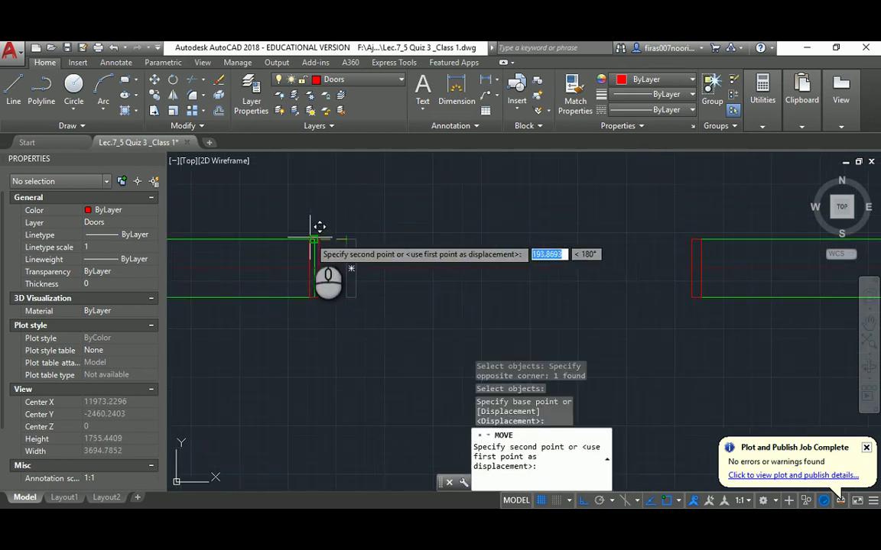
{"action": "key", "text": "Escape"}
{"action": "key", "text": "Escape"}
{"action": "key", "text": "Escape"}
{"action": "key", "text": "Escape"}
Draw a line across the entrance opening between the two frames' lower inner corners.
{"action": "type", "text": "l"}
{"action": "key", "text": "Return"}
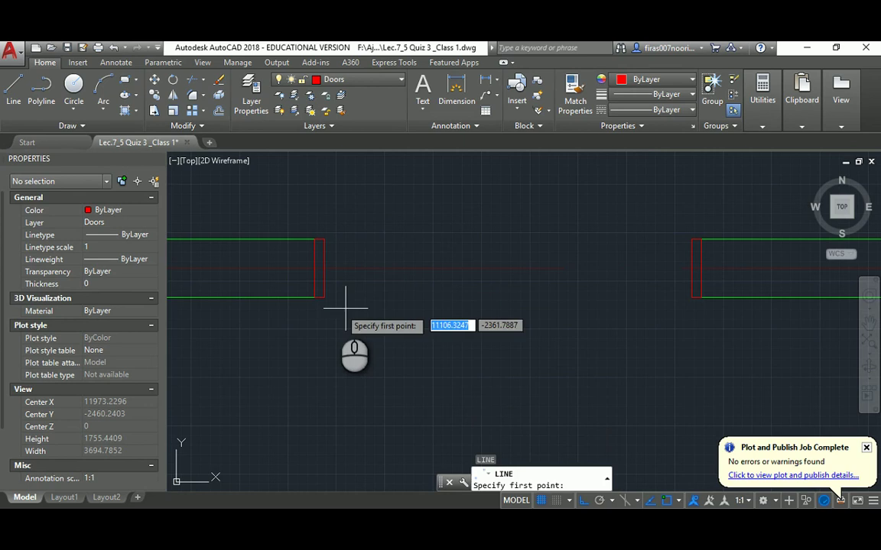
{"action": "left_click", "coordinate": [322, 298]}
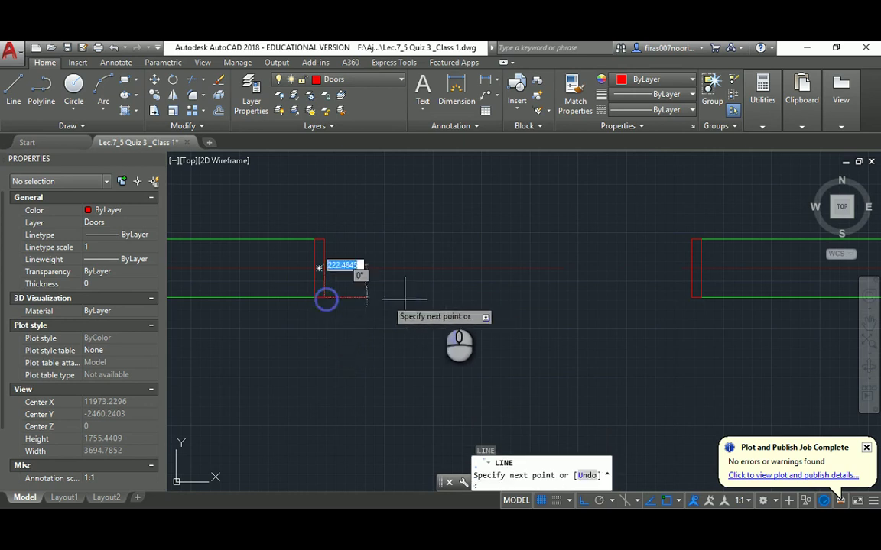
{"action": "left_click", "coordinate": [689, 303]}
{"action": "key", "text": "Escape"}
{"action": "key", "text": "Escape"}
{"action": "key", "text": "Escape"}
Draw a line from the left frame's lower inner corner to the midpoint of the line across the opening.
{"action": "type", "text": "l"}
{"action": "key", "text": "Return"}
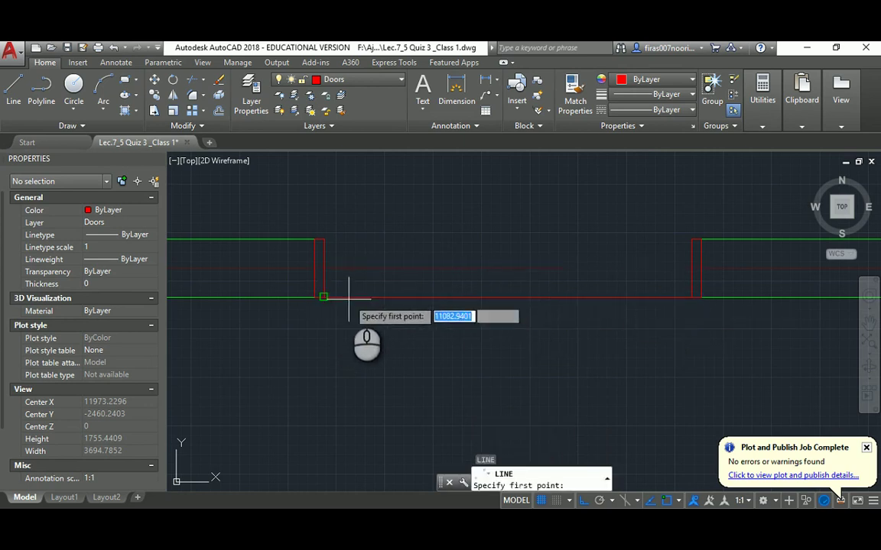
{"action": "left_click", "coordinate": [323, 298]}
{"action": "left_click", "coordinate": [501, 297]}
{"action": "key", "text": "Escape"}
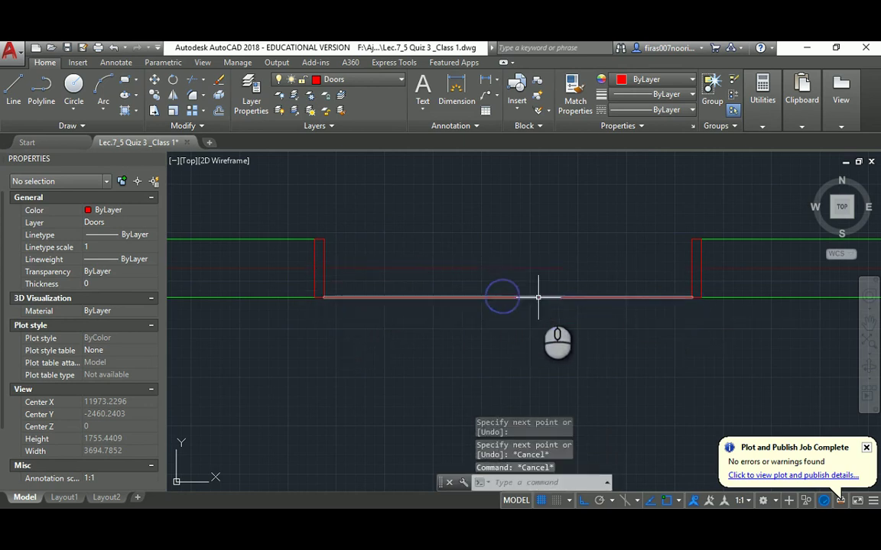
{"action": "key", "text": "Escape"}
Rotate the half-width line about the left frame's lower inner corner so it points straight down.
{"action": "type", "text": "l"}
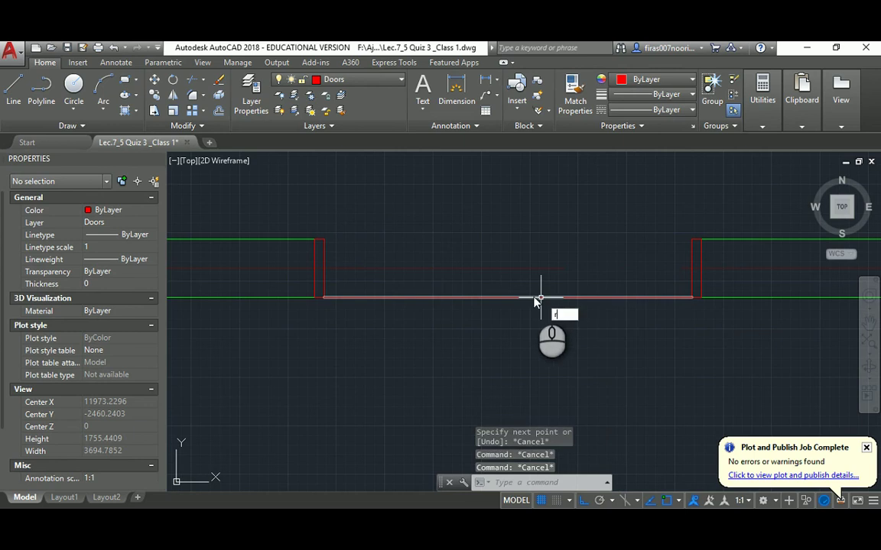
{"action": "key", "text": "Escape"}
{"action": "type", "text": "ro"}
{"action": "key", "text": "Return"}
{"action": "left_click", "coordinate": [492, 297]}
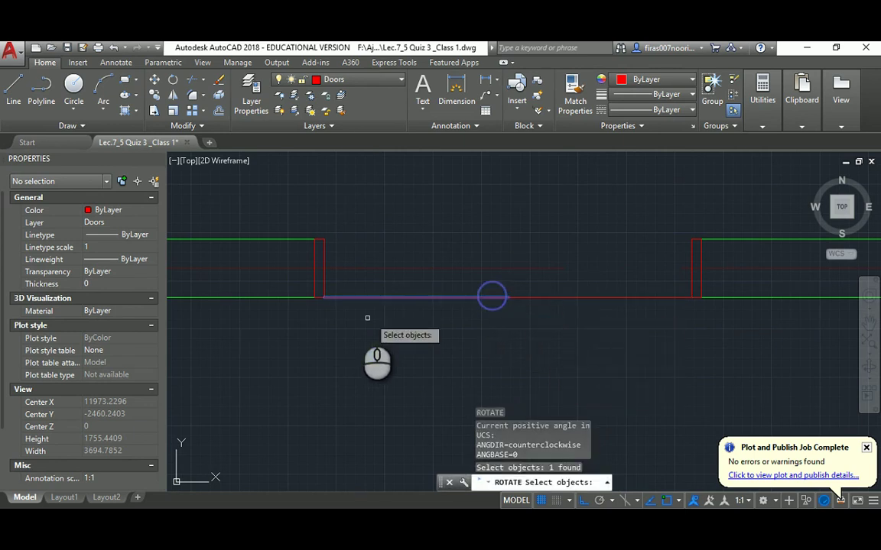
{"action": "key", "text": "Return"}
{"action": "left_click", "coordinate": [324, 299]}
{"action": "left_click", "coordinate": [320, 321]}
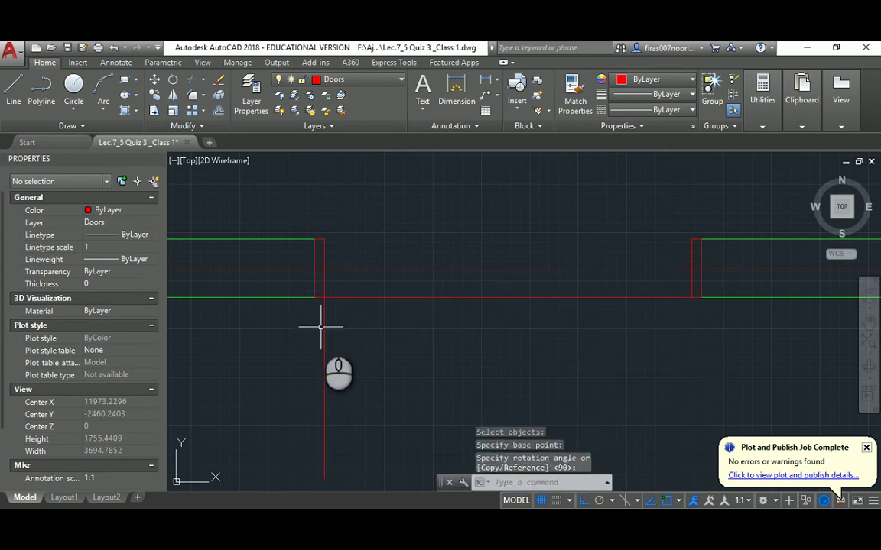
Offset the vertical leaf line 50 mm to the right to give the door leaf its thickness.
{"action": "key", "text": "Escape"}
{"action": "key", "text": "Escape"}
{"action": "type", "text": "o"}
{"action": "key", "text": "Return"}
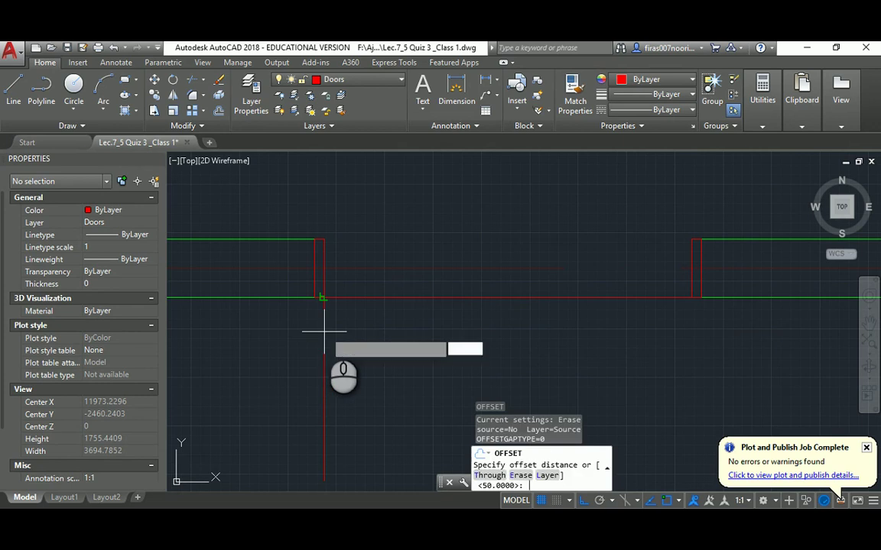
{"action": "key", "text": "Return"}
{"action": "left_click", "coordinate": [323, 334]}
{"action": "left_click", "coordinate": [354, 331]}
{"action": "key", "text": "Escape"}
{"action": "key", "text": "Escape"}
{"action": "key", "text": "Escape"}
Close the upper end of the left door leaf with a short line between its two vertical lines.
{"action": "middle_click_drag", "start_coordinate": [379, 344], "coordinate": [379, 311]}
{"action": "scroll", "coordinate": [348, 277], "scroll_direction": "up", "scroll_amount": 4}
{"action": "type", "text": "l"}
{"action": "key", "text": "Return"}
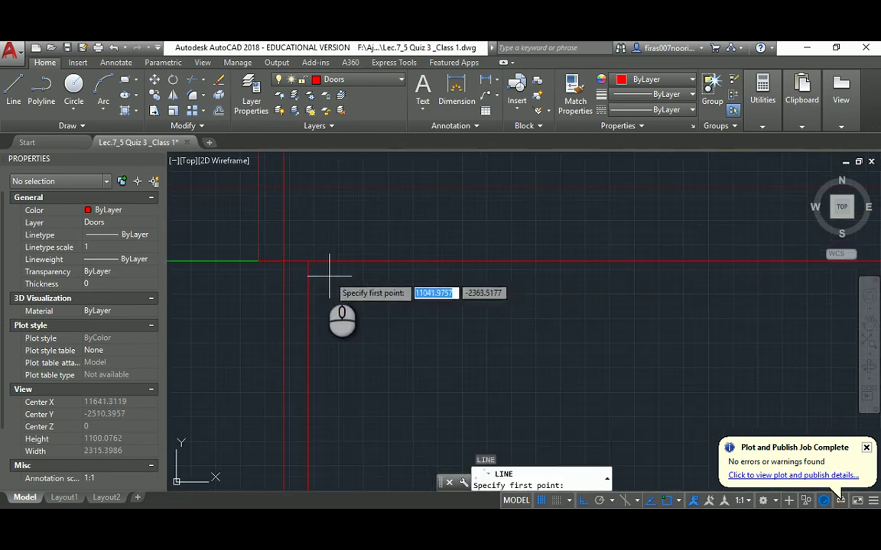
{"action": "left_click", "coordinate": [284, 261]}
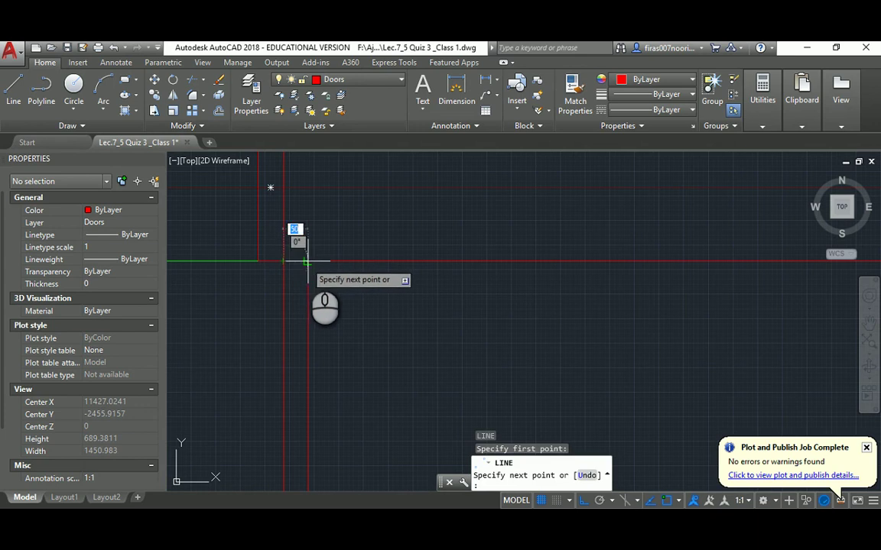
{"action": "mouse_move", "coordinate": [308, 258]}
{"action": "middle_mouse_down"}
{"action": "mouse_move", "coordinate": [314, 369]}
{"action": "mouse_move", "coordinate": [272, 359]}
{"action": "middle_mouse_up"}
{"action": "key", "text": "Escape"}
Close the lower end of the left door leaf with a short line between its two vertical lines.
{"action": "key", "text": "Return"}
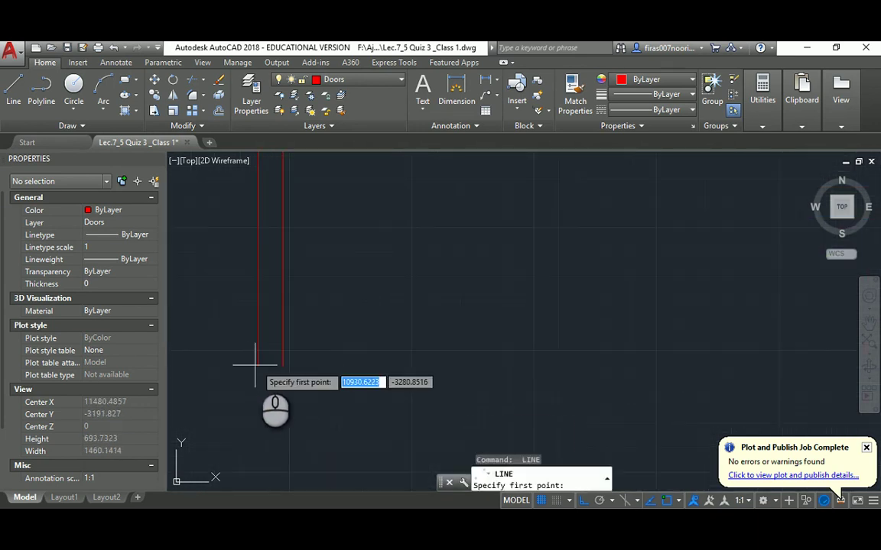
{"action": "left_click", "coordinate": [255, 365]}
{"action": "scroll", "coordinate": [291, 352], "scroll_direction": "down", "scroll_amount": 4}
{"action": "key", "text": "Escape"}
{"action": "key", "text": "Escape"}
{"action": "key", "text": "Escape"}
{"action": "key", "text": "Escape"}
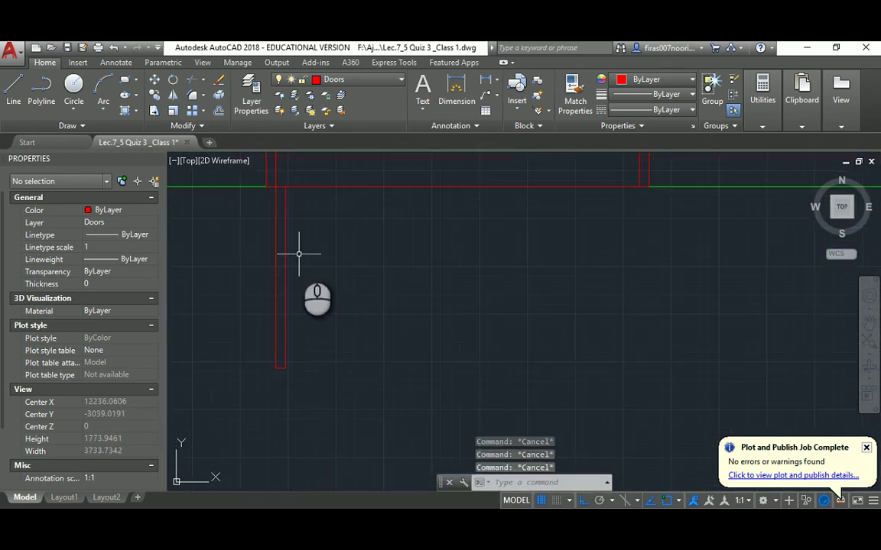
Draw a circle centred on the left frame's lower inner corner with its radius reaching the leaf's lower end.
{"action": "type", "text": "c"}
{"action": "key", "text": "Return"}
{"action": "left_click", "coordinate": [276, 187]}
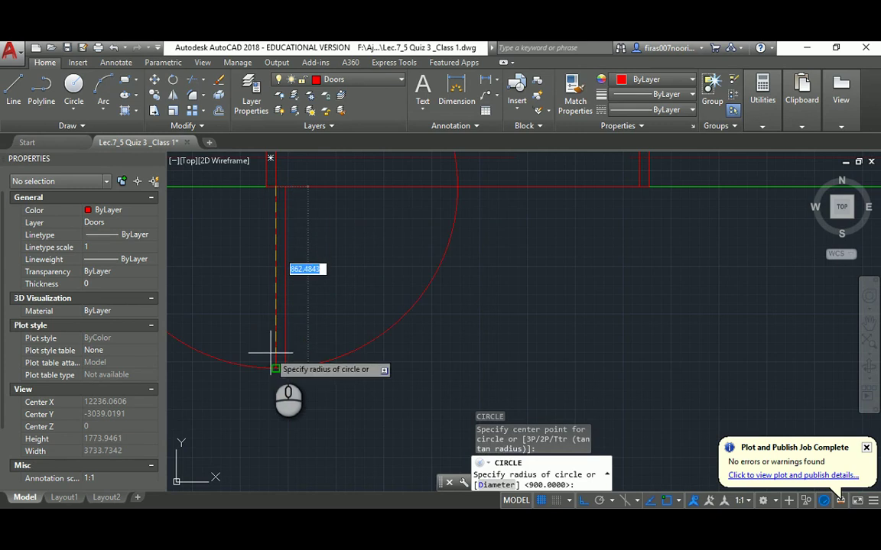
{"action": "key", "text": "Escape"}
{"action": "key", "text": "Escape"}
{"action": "key", "text": "Escape"}
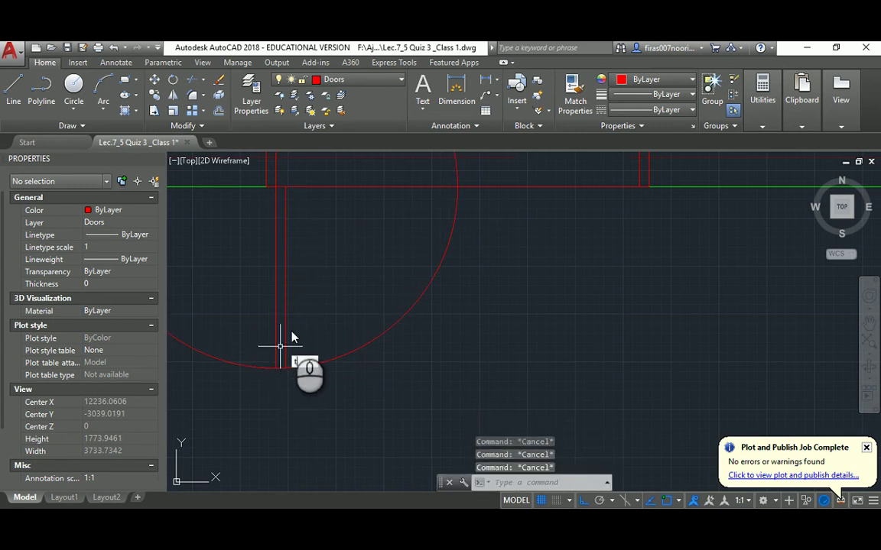
{"action": "type", "text": "tr"}
{"action": "key", "text": "Return"}
{"action": "left_click", "coordinate": [276, 305]}
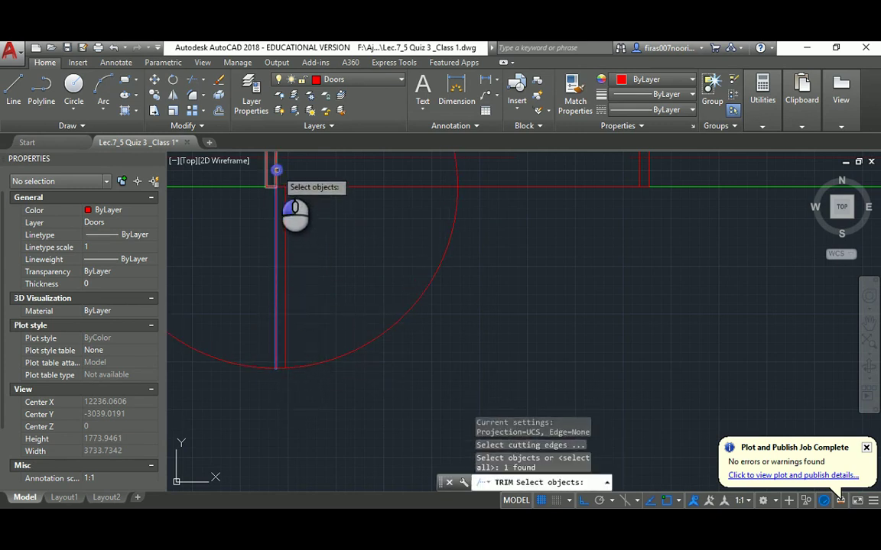
{"action": "key", "text": "Return"}
{"action": "key", "text": "Escape"}
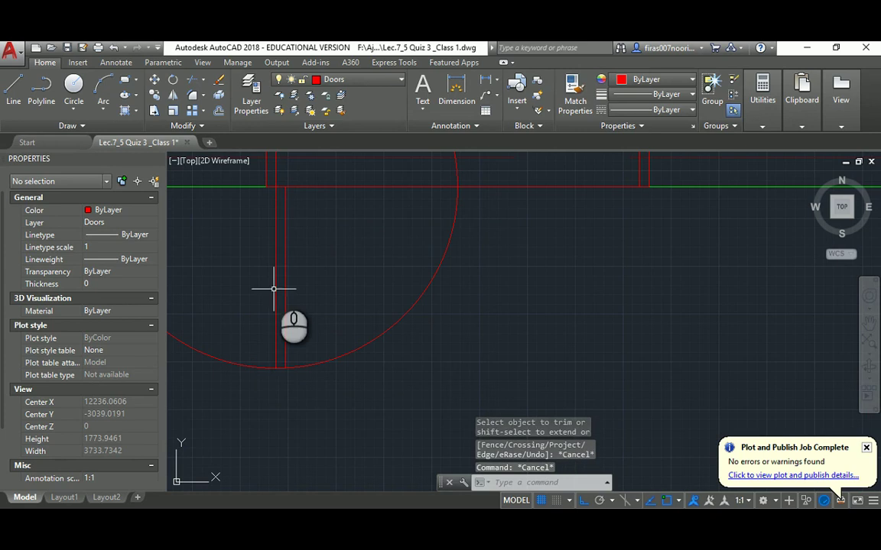
Trim the circle to a quarter swing arc, using the leaf's outer line and the line across the opening as cutting edges.
{"action": "key", "text": "Return"}
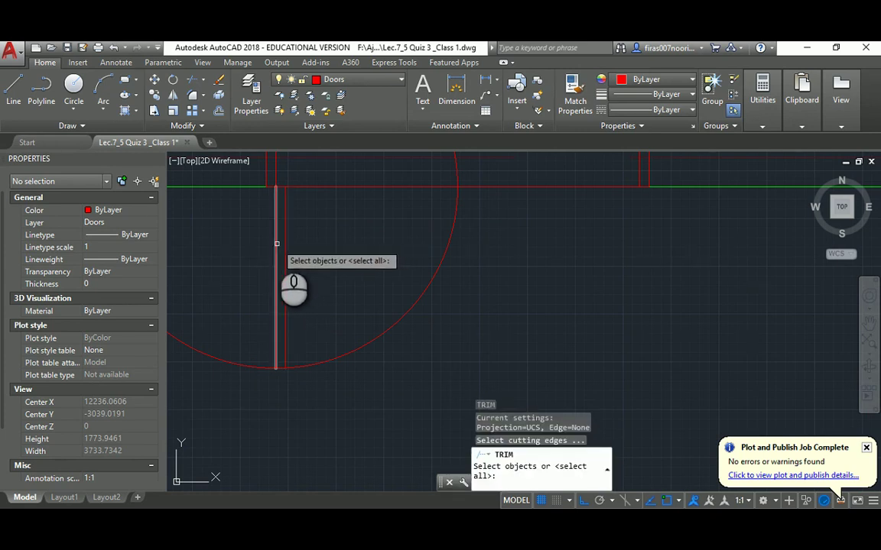
{"action": "left_click", "coordinate": [276, 244]}
{"action": "scroll", "coordinate": [267, 277], "scroll_direction": "up", "scroll_amount": 1}
{"action": "scroll", "coordinate": [267, 282], "scroll_direction": "down", "scroll_amount": 2}
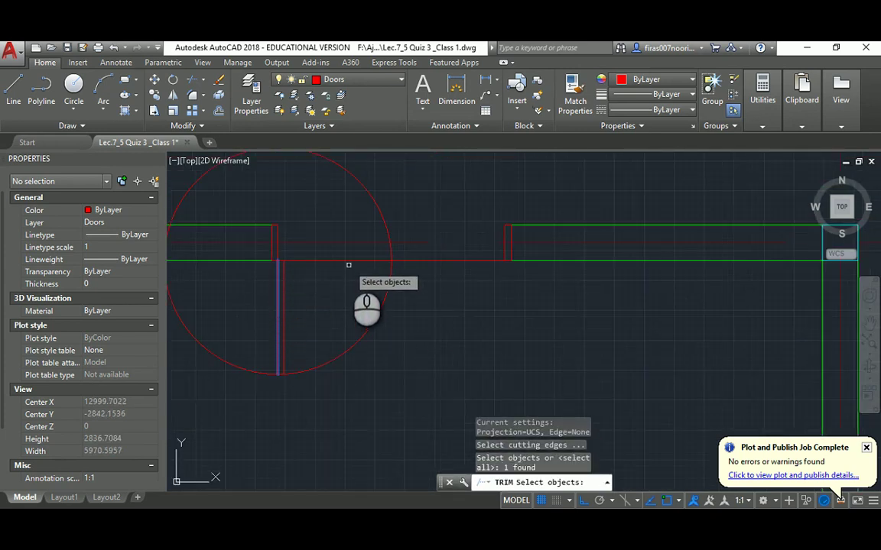
{"action": "left_click", "coordinate": [349, 261]}
{"action": "key", "text": "Return"}
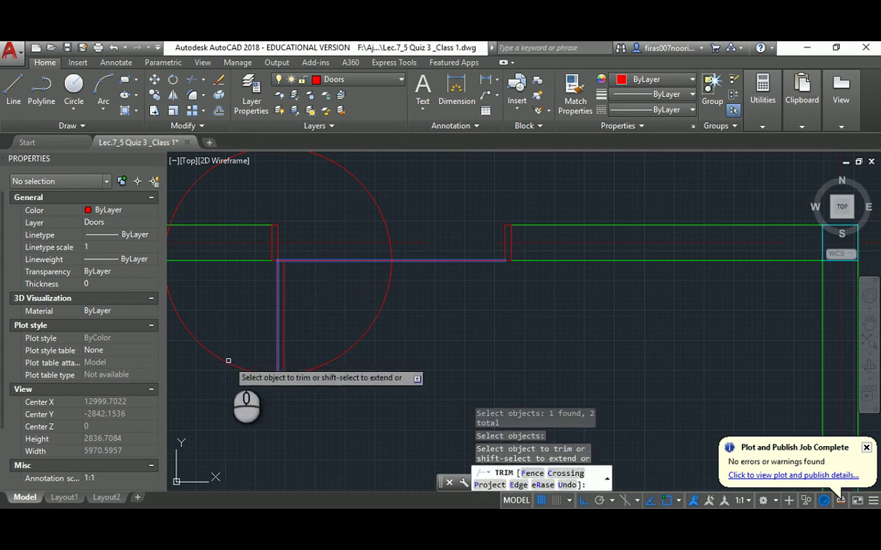
{"action": "left_click", "coordinate": [228, 361]}
{"action": "key", "text": "Escape"}
{"action": "key", "text": "Escape"}
{"action": "key", "text": "Escape"}
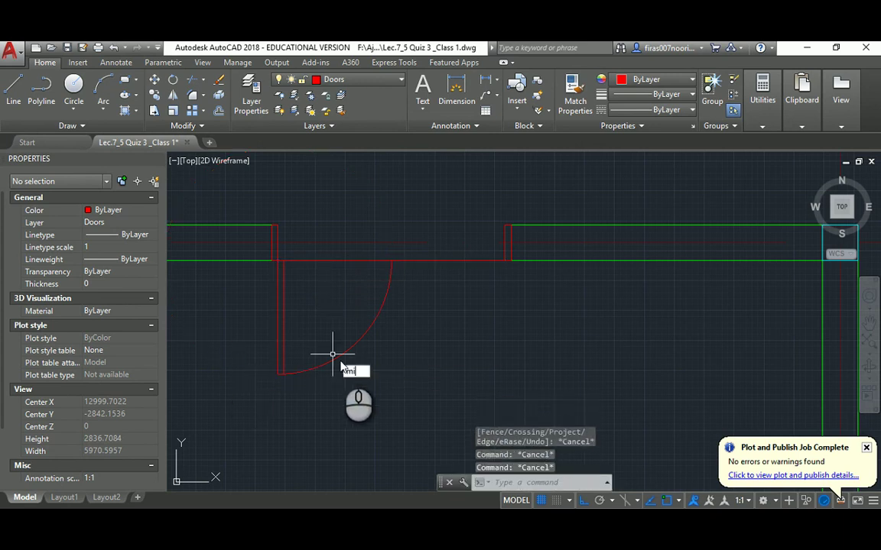
Mirror the left door leaf and its swing arc about a vertical line through the opening's midpoint, keeping the originals.
{"action": "type", "text": "mi"}
{"action": "key", "text": "Return"}
{"action": "left_click", "coordinate": [356, 399]}
{"action": "left_click", "coordinate": [214, 235]}
{"action": "scroll", "coordinate": [287, 264], "scroll_direction": "up", "scroll_amount": 5}
{"action": "left_click", "coordinate": [276, 208]}
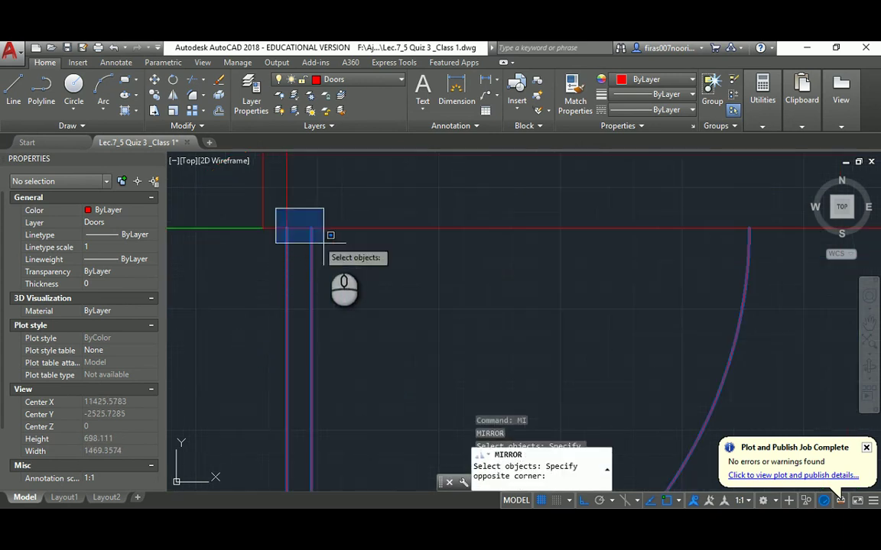
{"action": "left_click", "coordinate": [331, 236]}
{"action": "scroll", "coordinate": [331, 249], "scroll_direction": "down", "scroll_amount": 2}
{"action": "key", "text": "Return"}
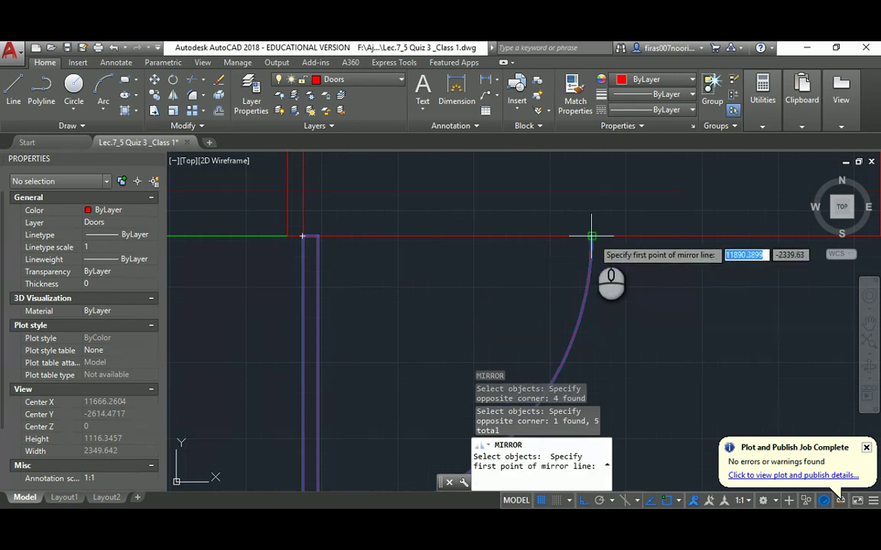
{"action": "left_click", "coordinate": [591, 235]}
{"action": "left_click", "coordinate": [585, 184]}
{"action": "key", "text": "Return"}
{"action": "scroll", "coordinate": [532, 227], "scroll_direction": "down", "scroll_amount": 3}
{"action": "key", "text": "Escape"}
{"action": "key", "text": "Escape"}
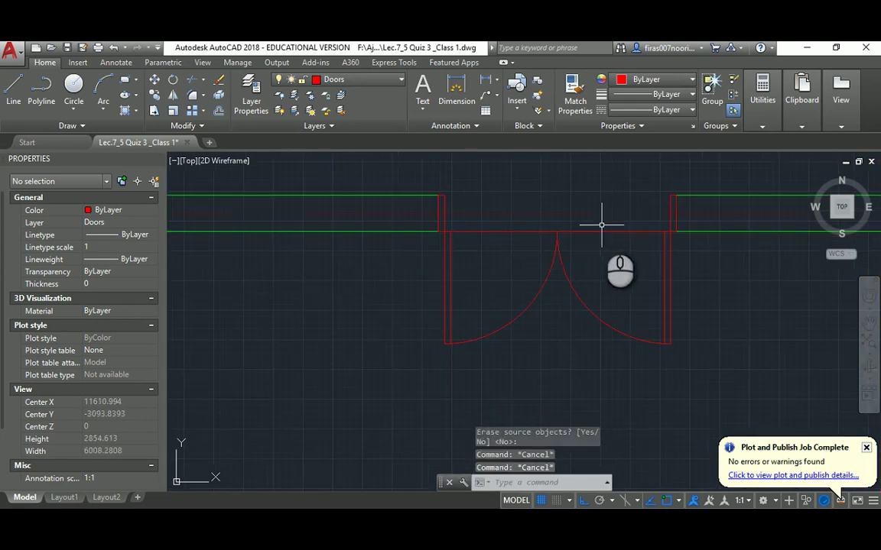
Erase the line across the entrance opening between the two frames.
{"action": "left_click", "coordinate": [604, 231]}
{"action": "key", "text": "Delete"}
{"action": "scroll", "coordinate": [497, 281], "scroll_direction": "down", "scroll_amount": 2}
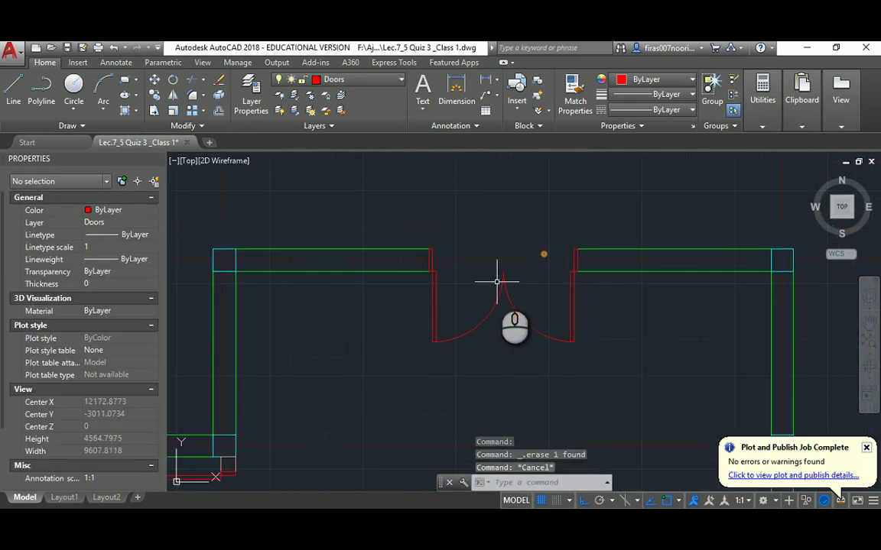
Switch to the Quiz 3 PDF in Acrobat Reader to check the reference plan, and return to AutoCAD.
{"action": "key", "text": "alt+Tab"}
{"action": "scroll", "coordinate": [424, 299], "scroll_direction": "down", "scroll_amount": 3}
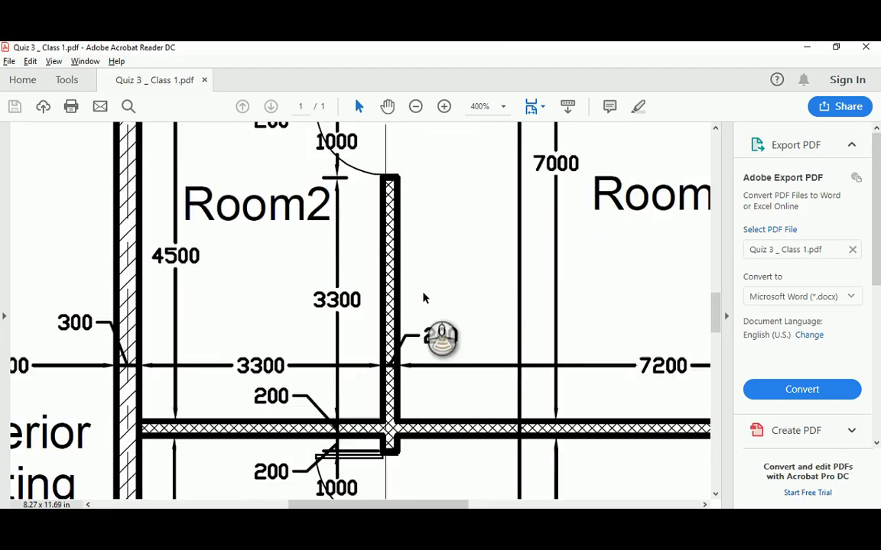
{"action": "scroll", "coordinate": [458, 281], "scroll_direction": "down", "scroll_amount": 2, "text": "ctrl"}
{"action": "scroll", "coordinate": [502, 185], "scroll_direction": "up", "scroll_amount": 3}
{"action": "key", "text": "alt+Tab"}
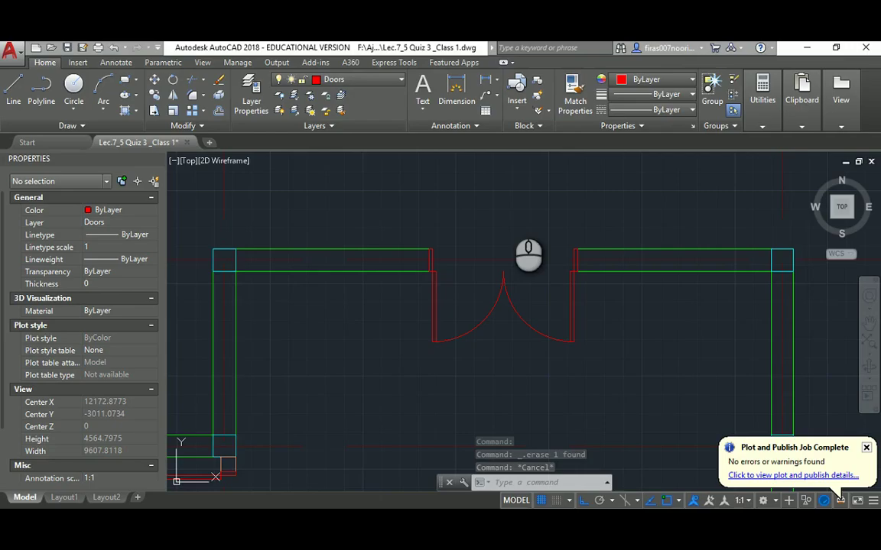
Start a new block definition named "Door _ Double _ 2000 _ Plan".
{"action": "scroll", "coordinate": [448, 278], "scroll_direction": "up", "scroll_amount": 2}
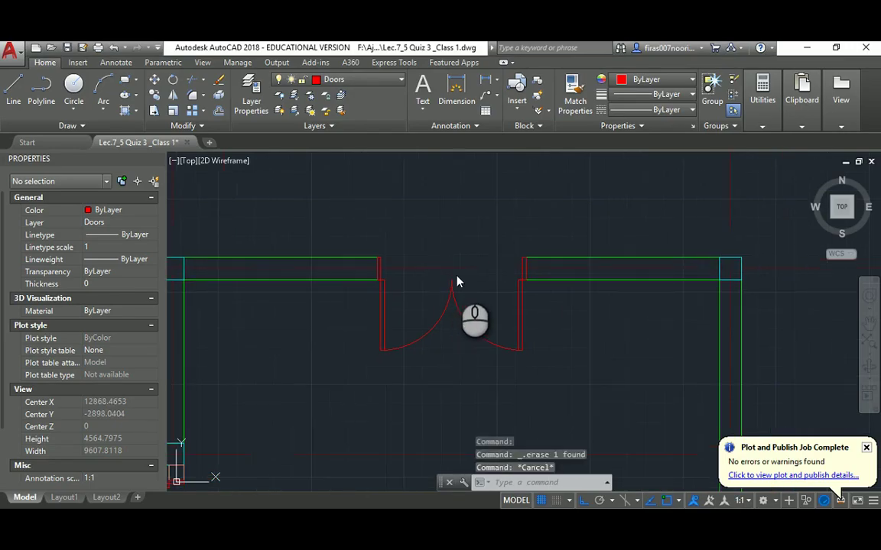
{"action": "type", "text": "B"}
{"action": "key", "text": "Return"}
{"action": "type", "text": "Door _ Double _ 2000 _ Plan"}
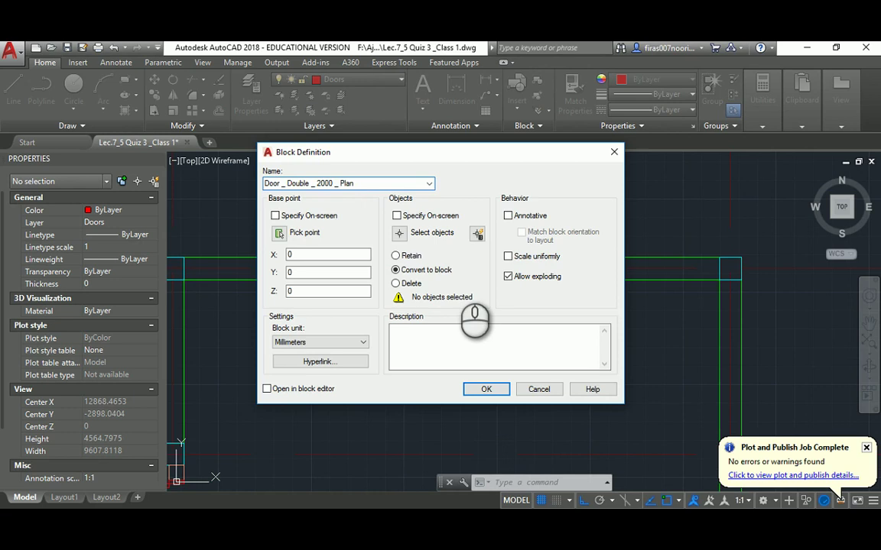
Select both frames, both leaves and both swing arcs of the entrance door as the block's objects.
{"action": "left_click", "coordinate": [399, 235]}
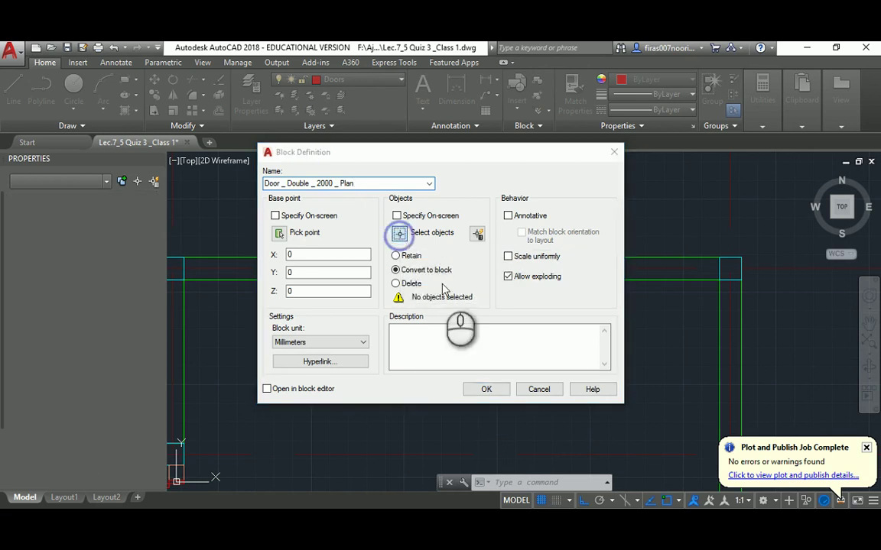
{"action": "scroll", "coordinate": [521, 269], "scroll_direction": "up", "scroll_amount": 2}
{"action": "left_click", "coordinate": [536, 273]}
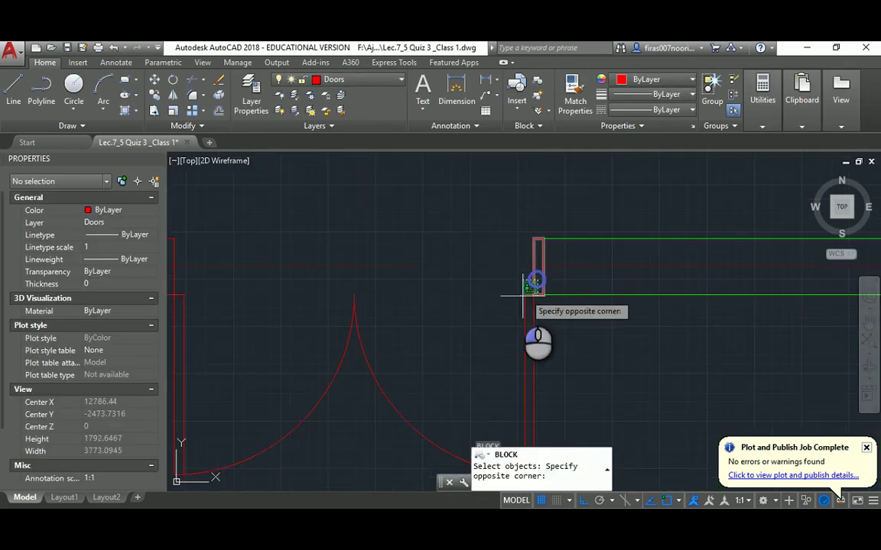
{"action": "left_click", "coordinate": [493, 294]}
{"action": "scroll", "coordinate": [516, 367], "scroll_direction": "down", "scroll_amount": 3}
{"action": "left_click", "coordinate": [511, 354]}
{"action": "left_click", "coordinate": [450, 336]}
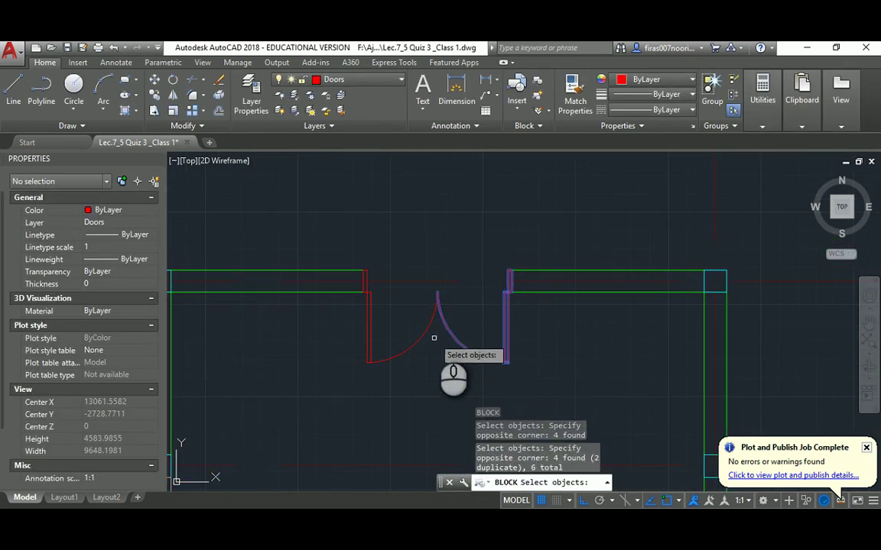
{"action": "left_click", "coordinate": [451, 319]}
{"action": "left_click", "coordinate": [407, 358]}
{"action": "left_click", "coordinate": [403, 365]}
{"action": "left_click", "coordinate": [376, 297]}
{"action": "scroll", "coordinate": [376, 298], "scroll_direction": "up", "scroll_amount": 2}
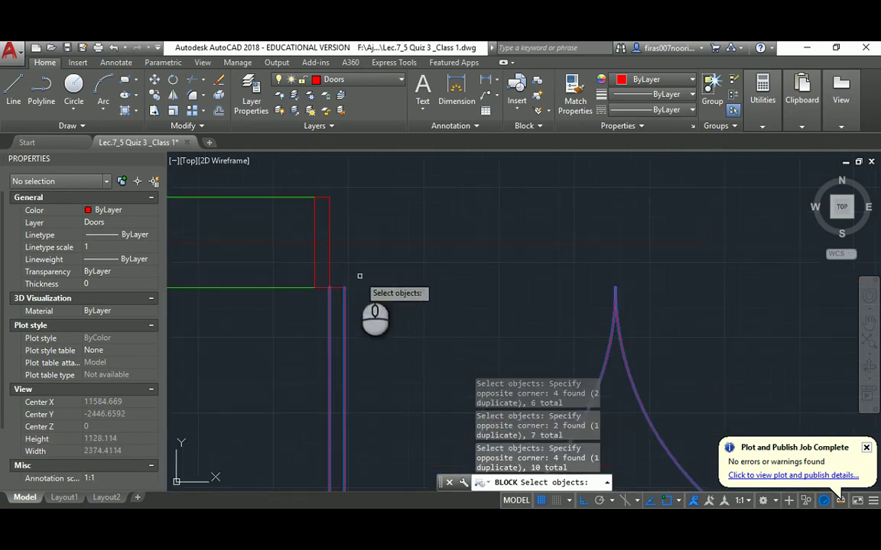
{"action": "left_click", "coordinate": [354, 269]}
{"action": "left_click", "coordinate": [318, 305]}
{"action": "scroll", "coordinate": [318, 306], "scroll_direction": "down", "scroll_amount": 2}
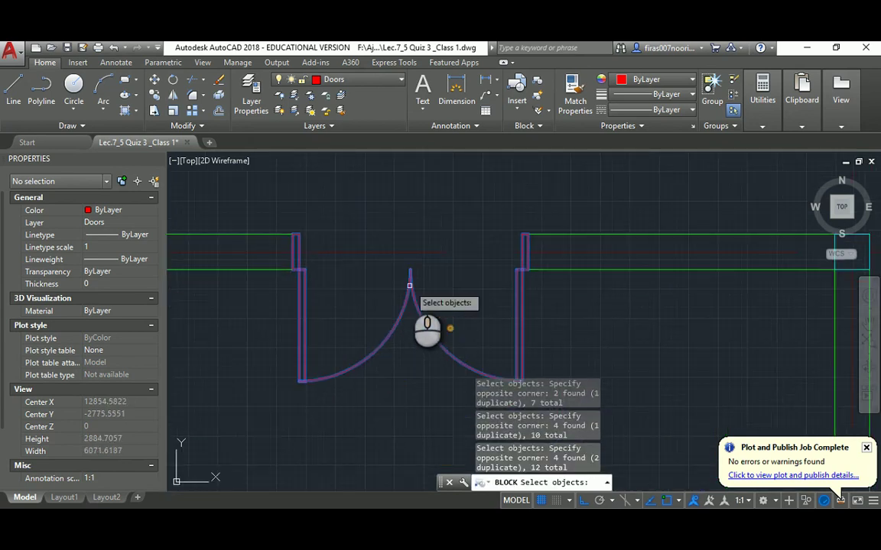
{"action": "right_click", "coordinate": [419, 309]}
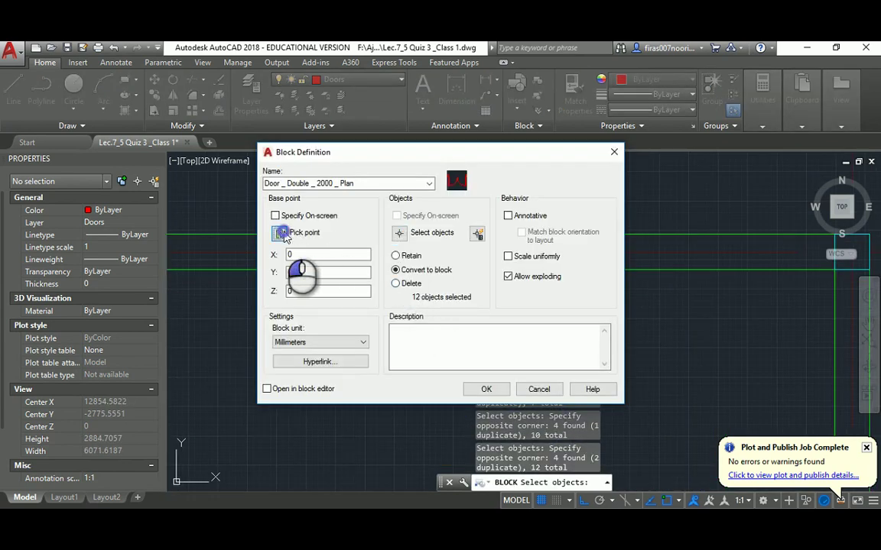
Set the block's base point at the right frame's upper outer corner and create the double door block.
{"action": "left_click", "coordinate": [282, 233]}
{"action": "left_click", "coordinate": [528, 233]}
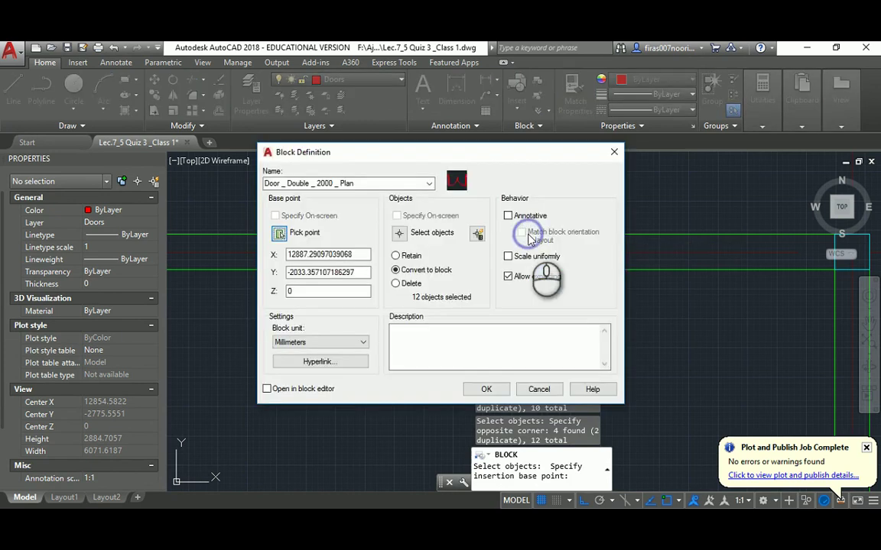
{"action": "left_click", "coordinate": [282, 234]}
{"action": "left_click", "coordinate": [519, 250]}
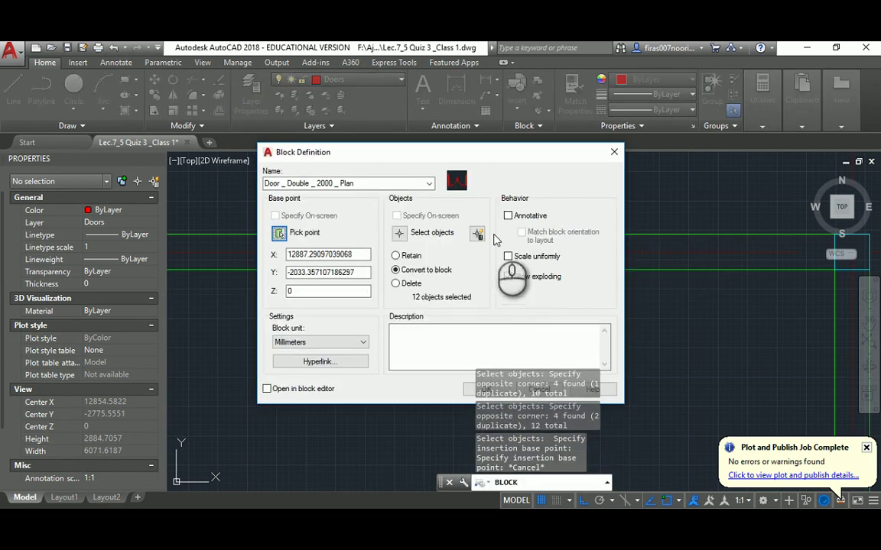
{"action": "left_click", "coordinate": [282, 233]}
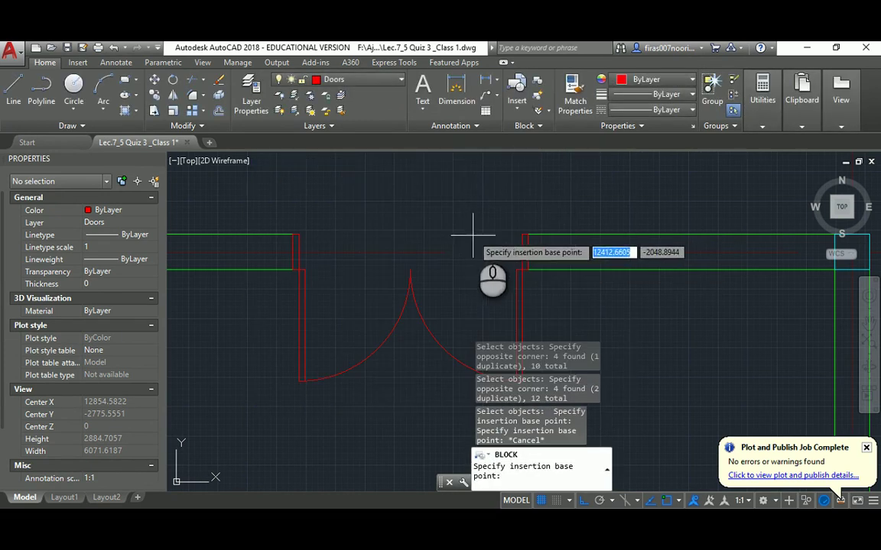
{"action": "left_click", "coordinate": [527, 243]}
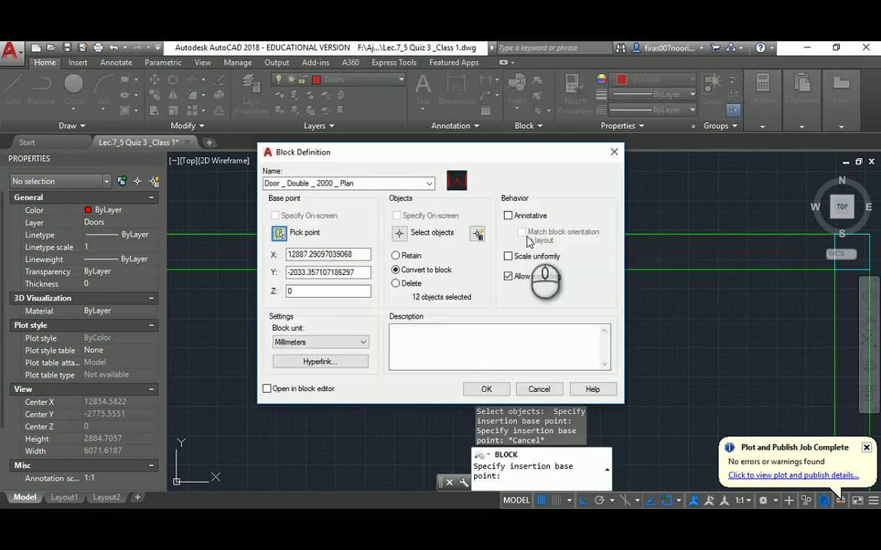
{"action": "left_click", "coordinate": [484, 389]}
{"action": "left_click", "coordinate": [426, 282]}
{"action": "scroll", "coordinate": [422, 266], "scroll_direction": "down", "scroll_amount": 4}
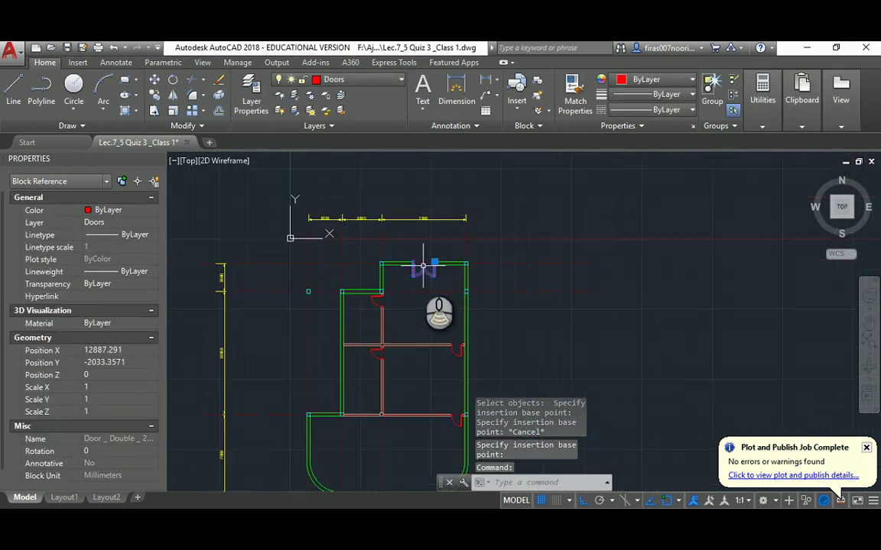
{"action": "key", "text": "Escape"}
{"action": "scroll", "coordinate": [348, 296], "scroll_direction": "up", "scroll_amount": 5}
{"action": "key", "text": "Escape"}
{"action": "left_click", "coordinate": [406, 272]}
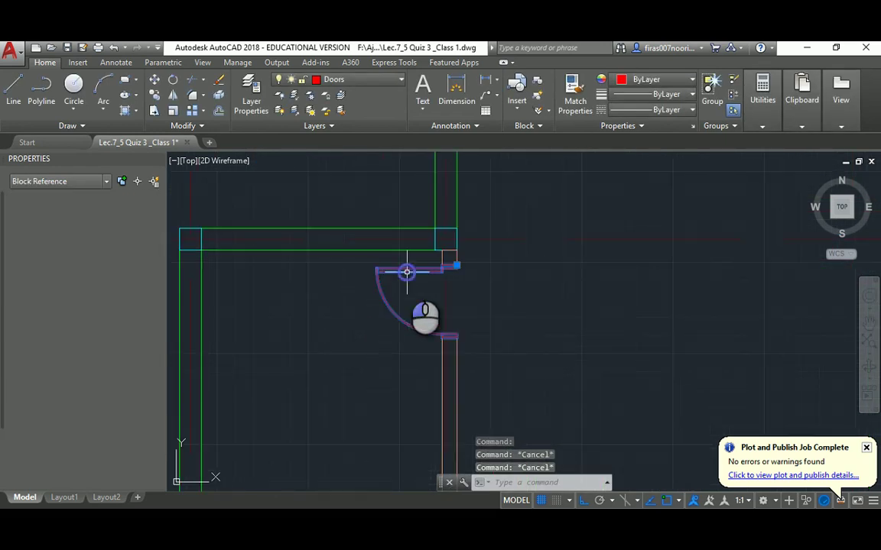
{"action": "double_click", "coordinate": [405, 272]}
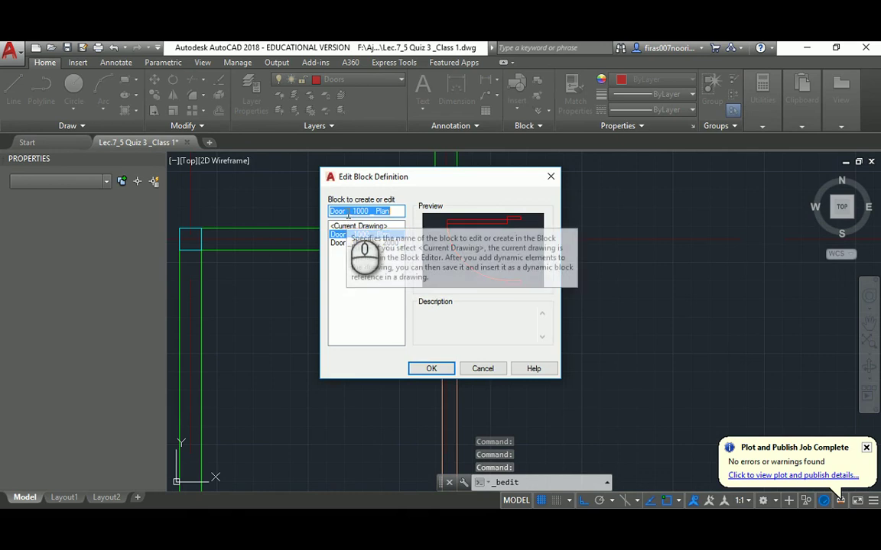
{"action": "left_click", "coordinate": [483, 369]}
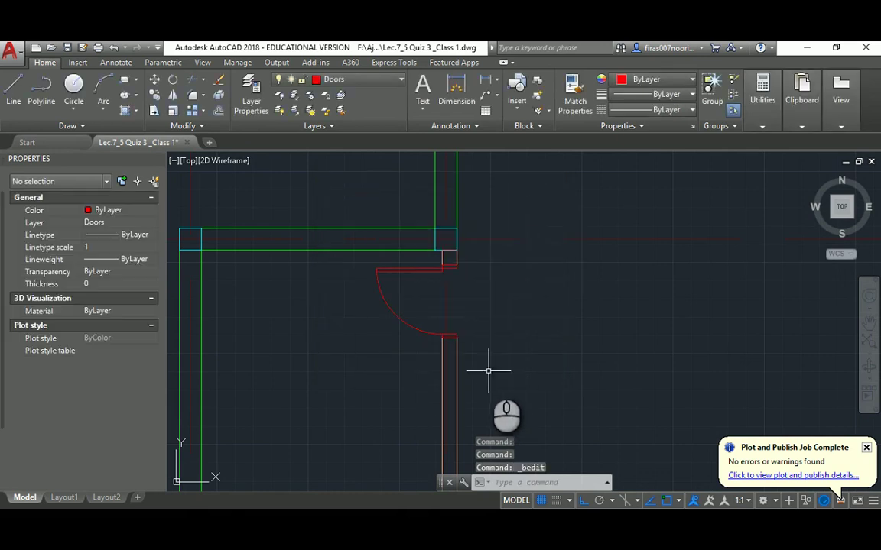
Rename the block "Door _ 1000 _ Plan" as "Door _ Single _ 1000 _ Plan" and check the new name in the block definition list.
{"action": "type", "text": "rename"}
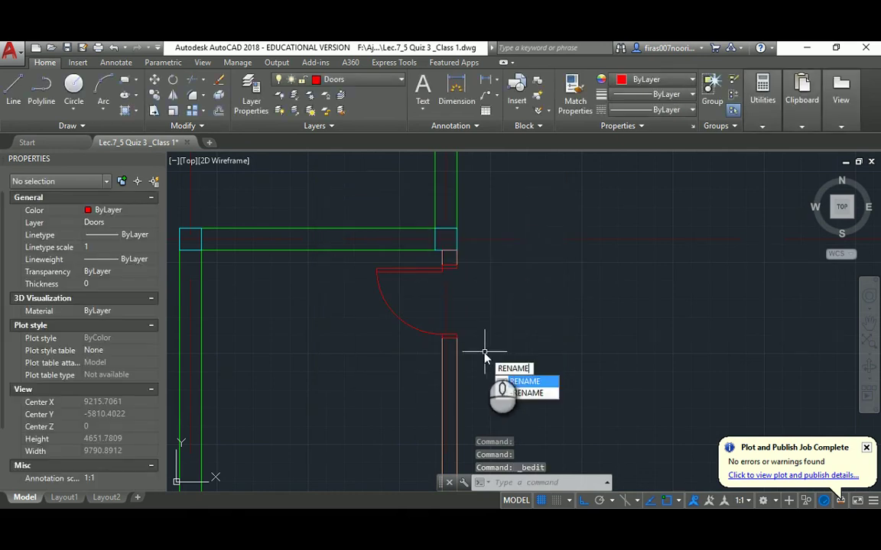
{"action": "key", "text": "Return"}
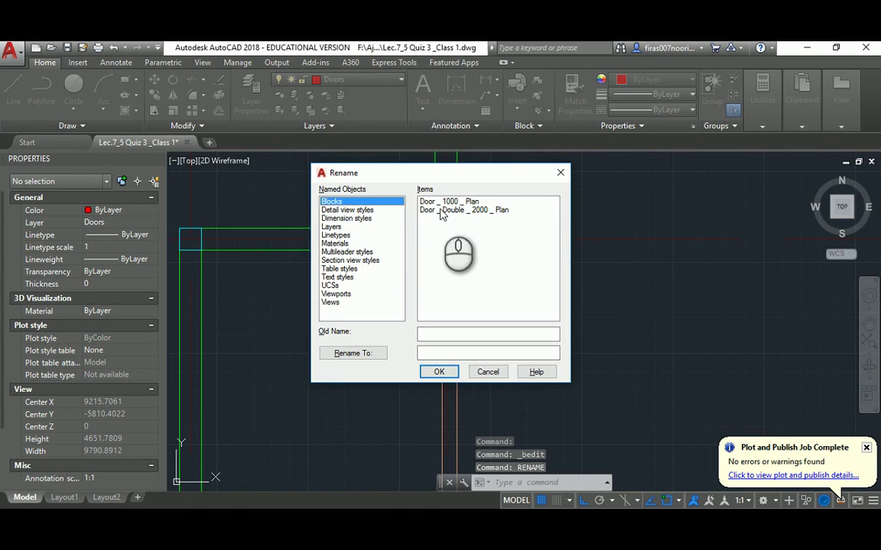
{"action": "left_click_drag", "start_coordinate": [497, 334], "coordinate": [429, 339]}
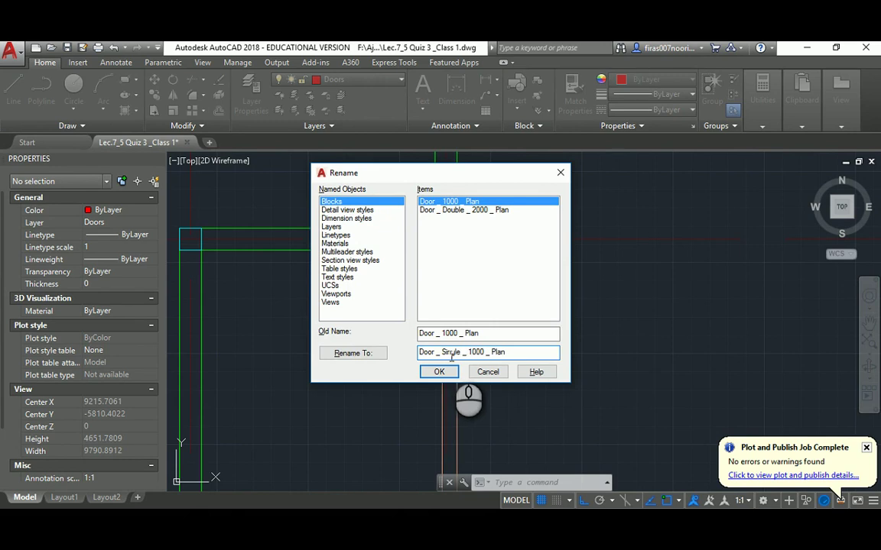
{"action": "left_click", "coordinate": [439, 372]}
{"action": "double_click", "coordinate": [411, 275]}
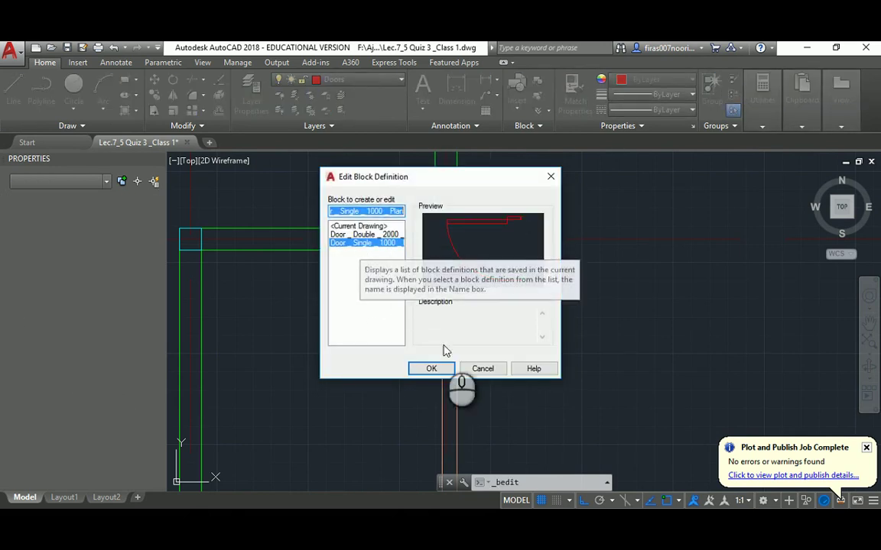
{"action": "left_click", "coordinate": [483, 369]}
Switch to the Quiz 3 PDF in Acrobat Reader to check Room1's window opening dimensions, and return to AutoCAD.
{"action": "scroll", "coordinate": [422, 310], "scroll_direction": "down", "scroll_amount": 3}
{"action": "scroll", "coordinate": [466, 321], "scroll_direction": "up", "scroll_amount": 2}
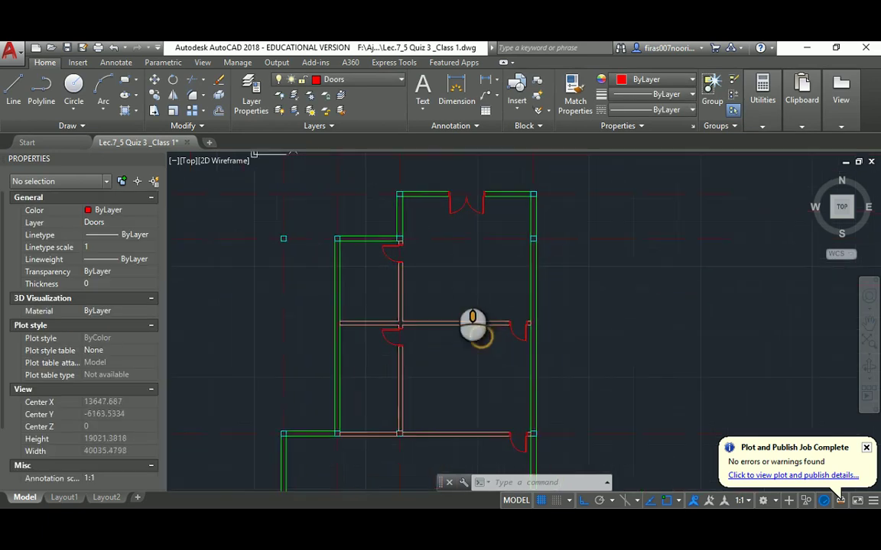
{"action": "scroll", "coordinate": [454, 291], "scroll_direction": "down", "scroll_amount": 2}
{"action": "key", "text": "alt+Tab"}
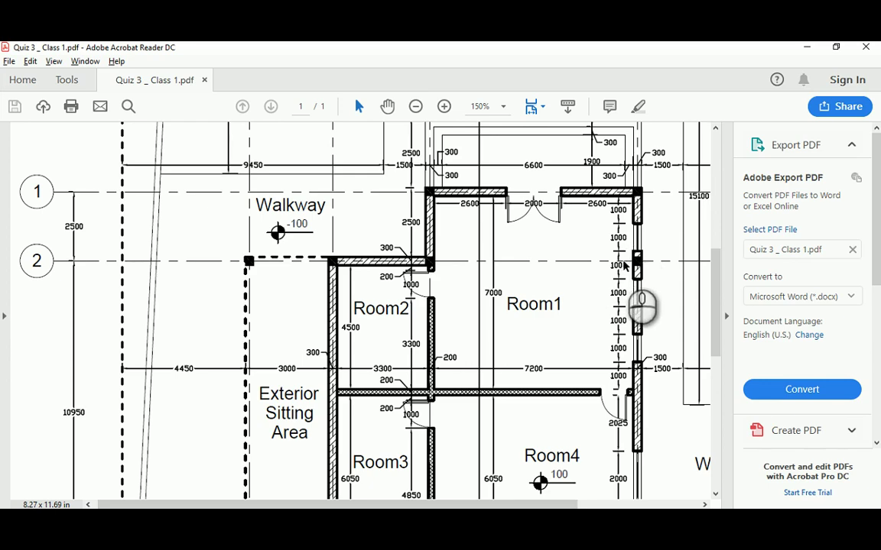
{"action": "key", "text": "alt+Tab"}
Offset the inner wall line beside the double entrance door 1000 mm into Room1, and offset the resulting line another 1000 mm the same way.
{"action": "scroll", "coordinate": [523, 220], "scroll_direction": "up", "scroll_amount": 4}
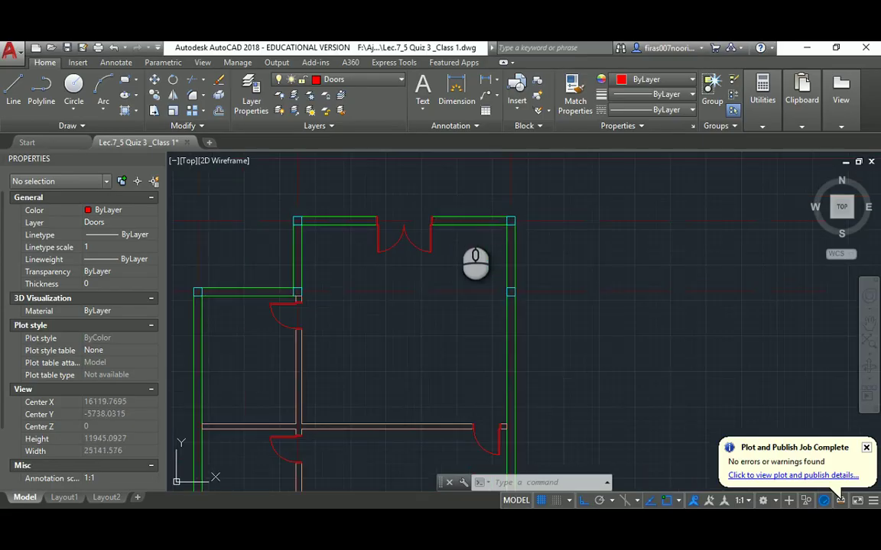
{"action": "type", "text": "o"}
{"action": "key", "text": "Return"}
{"action": "type", "text": "1000"}
{"action": "key", "text": "Return"}
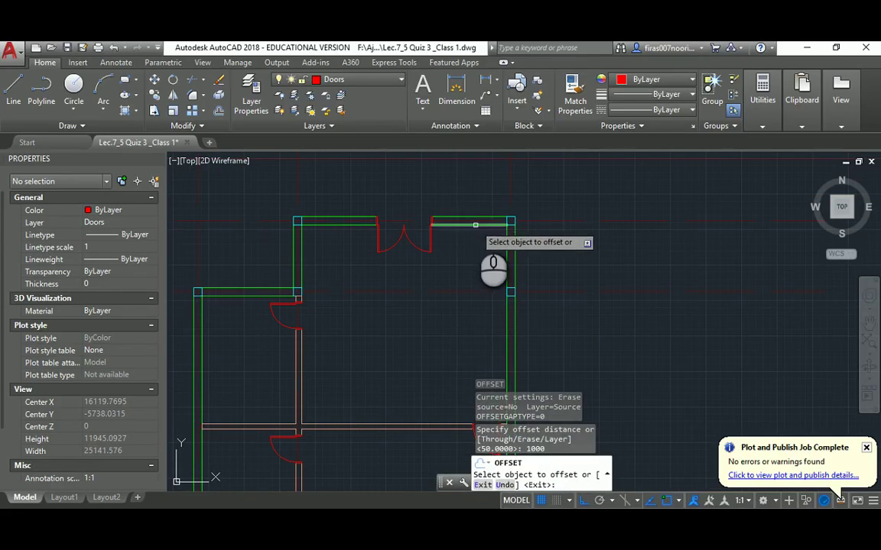
{"action": "left_click", "coordinate": [472, 223]}
{"action": "left_click", "coordinate": [478, 273]}
{"action": "left_click", "coordinate": [477, 253]}
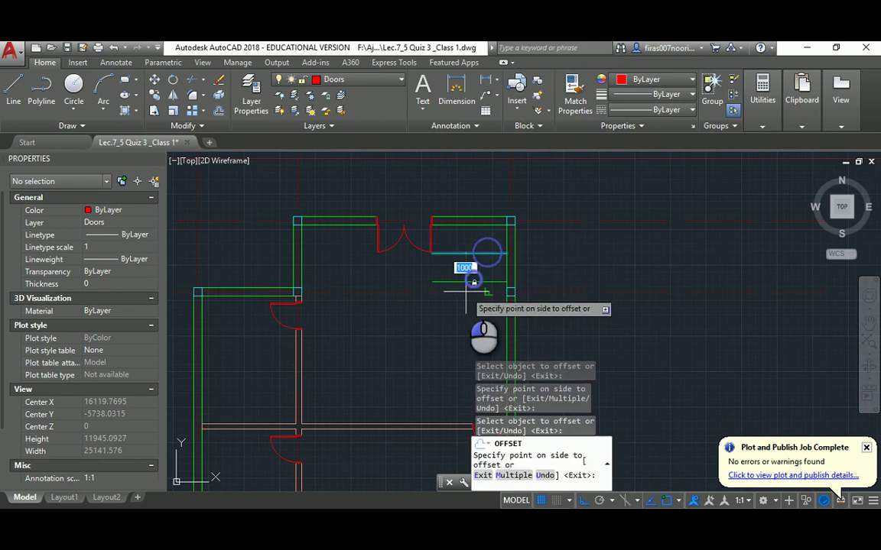
{"action": "left_click", "coordinate": [464, 290]}
{"action": "scroll", "coordinate": [477, 283], "scroll_direction": "up", "scroll_amount": 2}
{"action": "key", "text": "Escape"}
{"action": "key", "text": "Escape"}
{"action": "key", "text": "Escape"}
Extend both offset lines across Room1's right wall to its outer face.
{"action": "type", "text": "ex"}
{"action": "key", "text": "Return"}
{"action": "key", "text": "Return"}
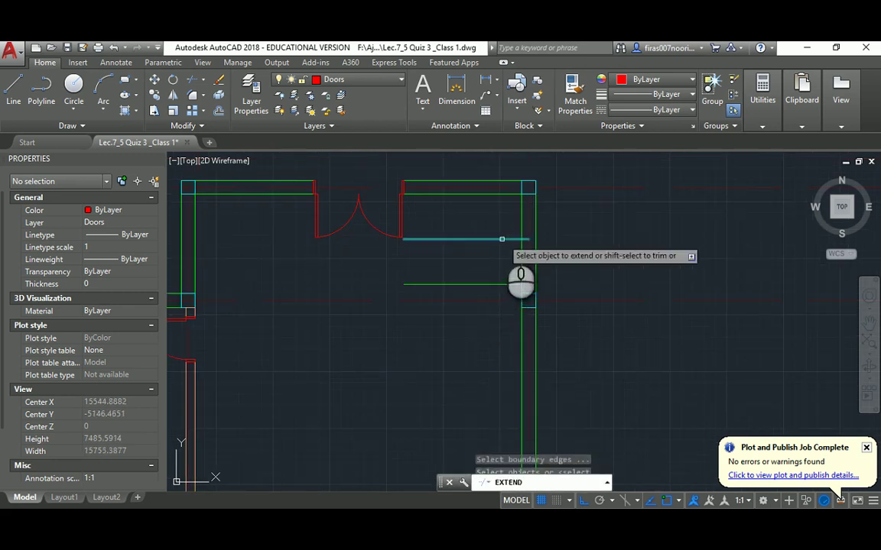
{"action": "left_click", "coordinate": [502, 236]}
{"action": "left_click", "coordinate": [496, 251]}
{"action": "left_click", "coordinate": [507, 283]}
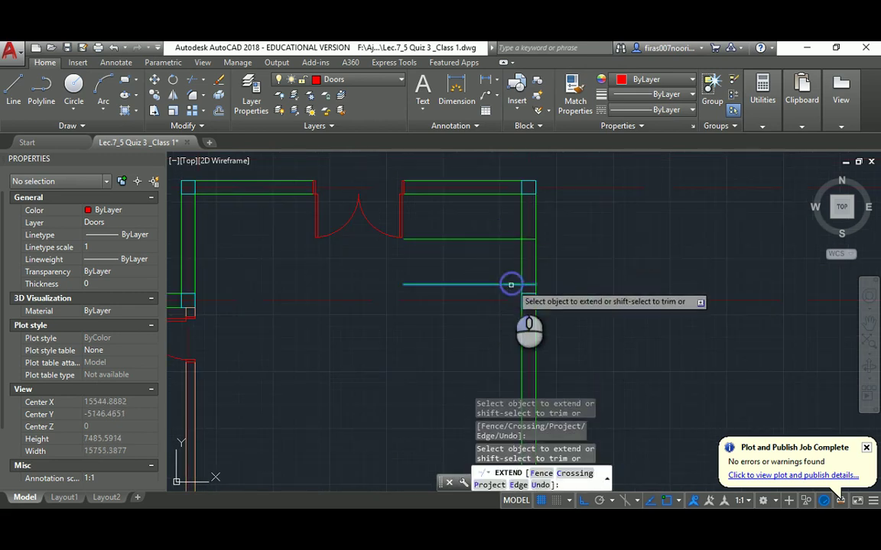
{"action": "left_click", "coordinate": [507, 282]}
{"action": "key", "text": "Escape"}
Trim the two lines to the right wall's thickness and cut away the wall between them to open the first window.
{"action": "type", "text": "tr"}
{"action": "key", "text": "Return"}
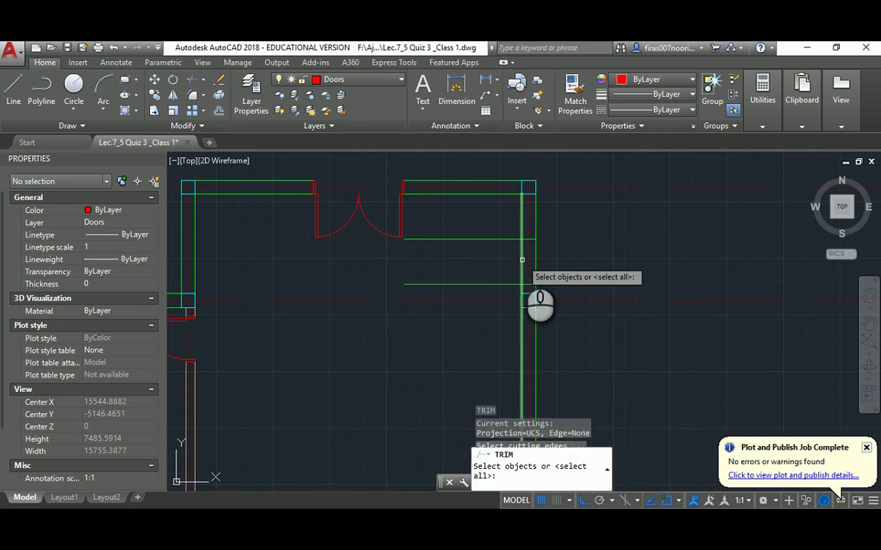
{"action": "left_click", "coordinate": [521, 271]}
{"action": "key", "text": "Return"}
{"action": "left_click", "coordinate": [505, 215]}
{"action": "left_click", "coordinate": [491, 279]}
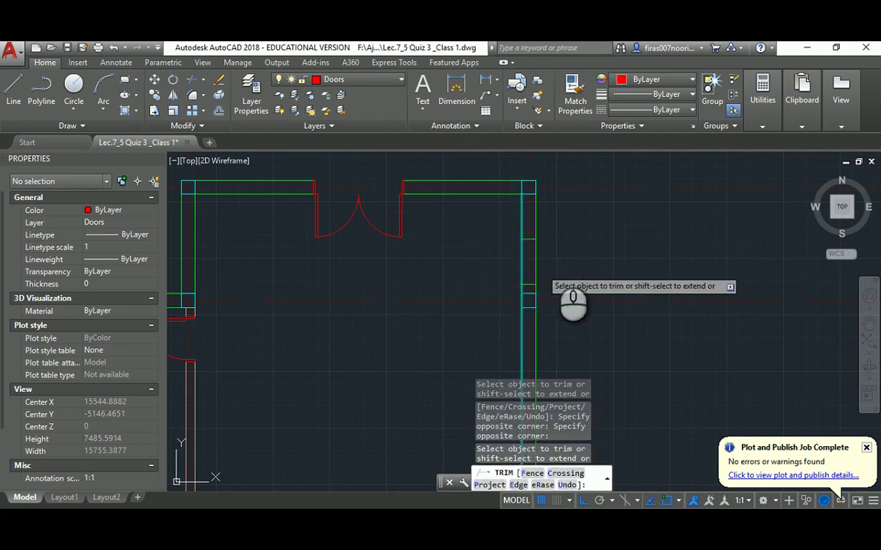
{"action": "key", "text": "Escape"}
{"action": "key", "text": "Return"}
{"action": "key", "text": "Escape"}
Check the window spacing in the Quiz 3 PDF, and in AutoCAD copy the opening's two edge lines 2000 mm and 4000 mm down the wall.
{"action": "key", "text": "alt+Tab"}
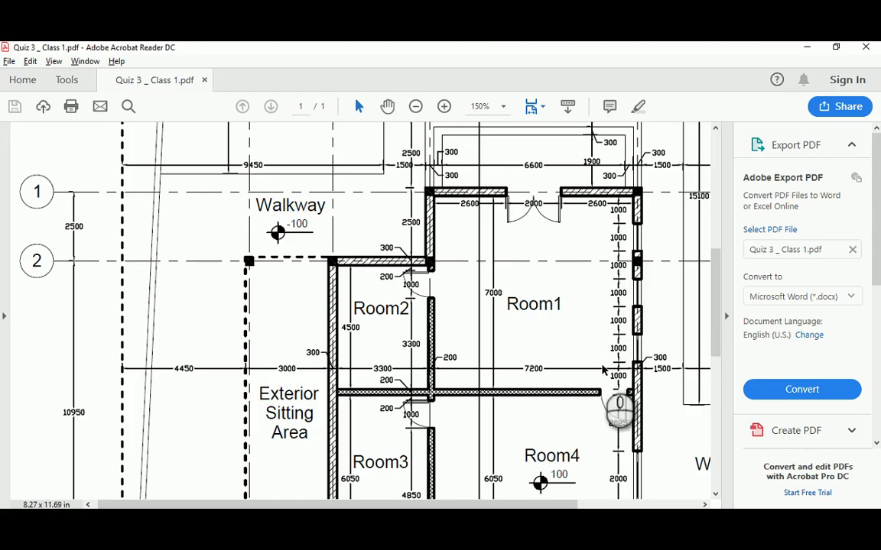
{"action": "key", "text": "alt+Tab"}
{"action": "type", "text": "co"}
{"action": "key", "text": "Return"}
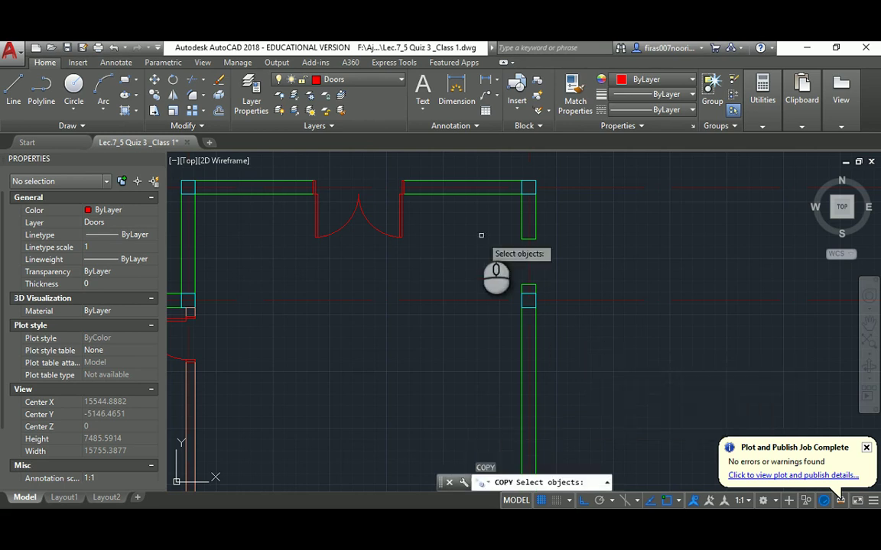
{"action": "left_click", "coordinate": [478, 226]}
{"action": "left_click", "coordinate": [549, 289]}
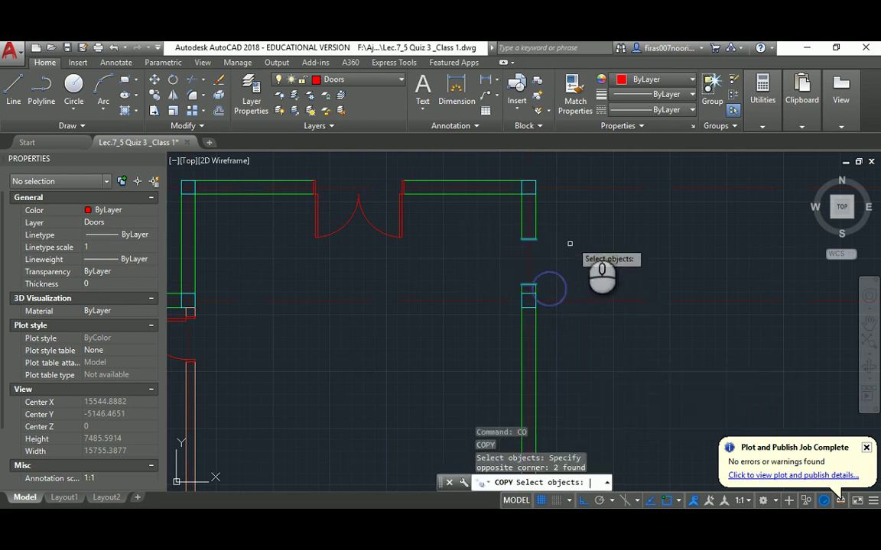
{"action": "key", "text": "Return"}
{"action": "left_click", "coordinate": [584, 232]}
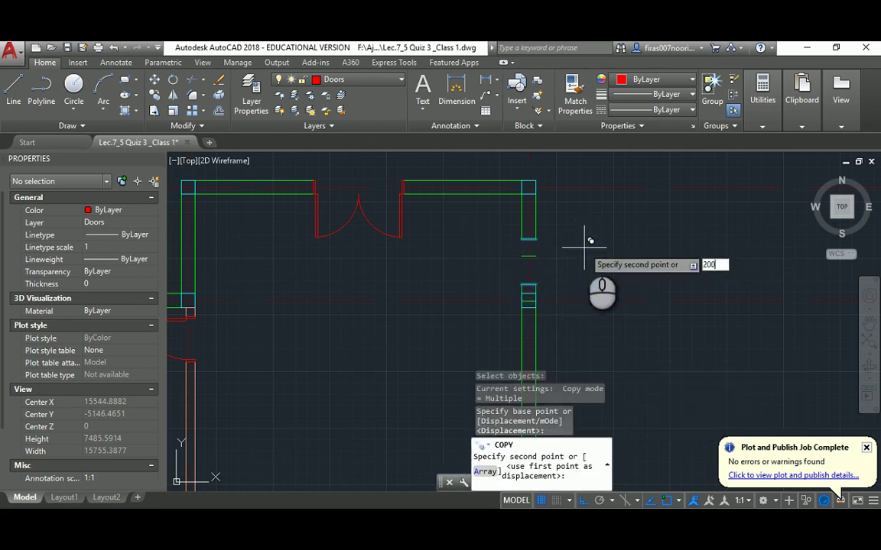
{"action": "key", "text": "Return"}
{"action": "middle_click_drag", "start_coordinate": [581, 246], "coordinate": [556, 259]}
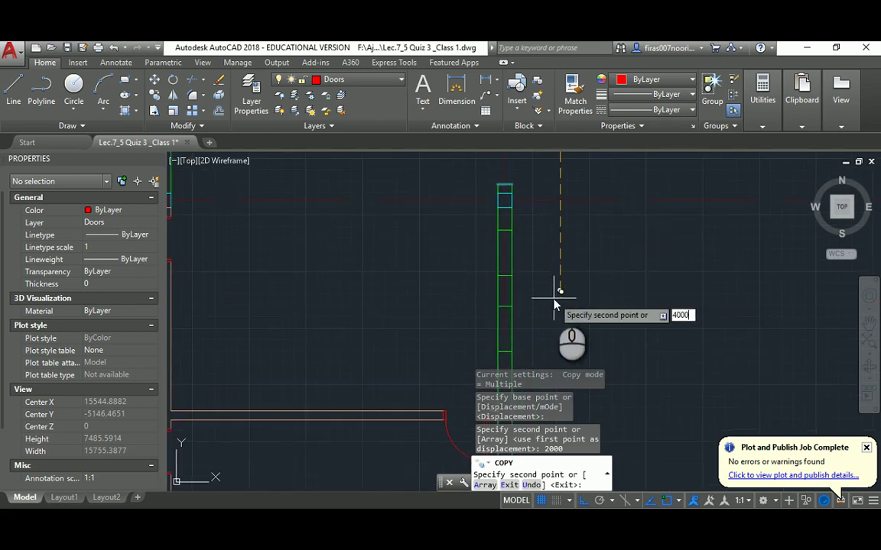
{"action": "key", "text": "Escape"}
{"action": "key", "text": "Escape"}
Trim the right wall between the copied edge lines to open Room1's other two windows.
{"action": "scroll", "coordinate": [504, 275], "scroll_direction": "up", "scroll_amount": 3}
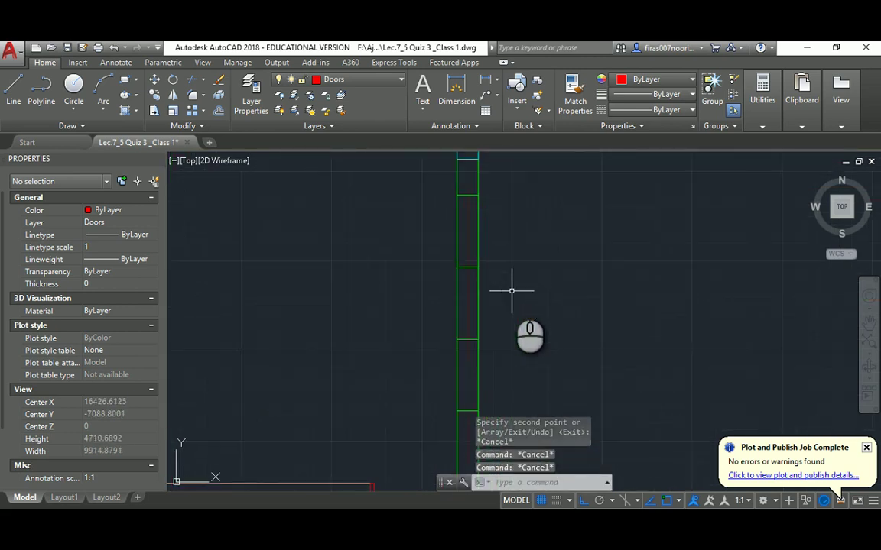
{"action": "type", "text": "tr"}
{"action": "key", "text": "Return"}
{"action": "key", "text": "Return"}
{"action": "scroll", "coordinate": [483, 328], "scroll_direction": "down", "scroll_amount": 2}
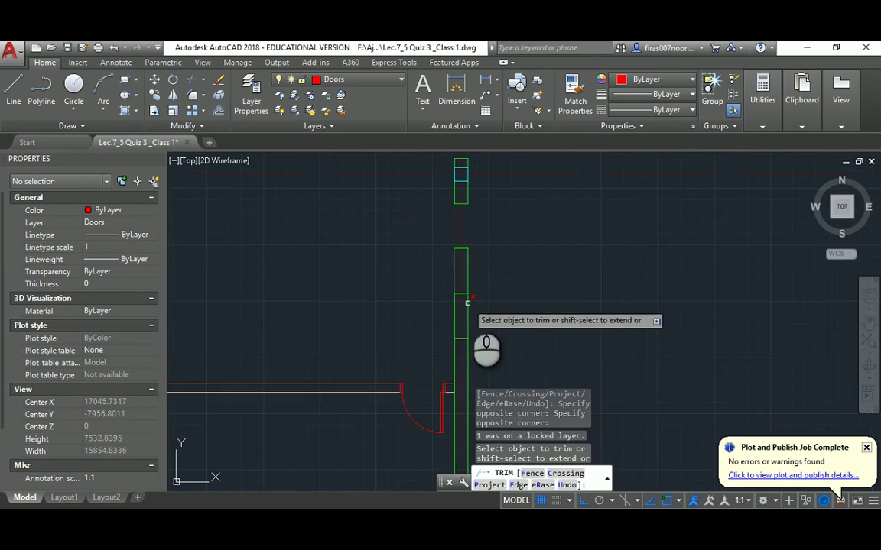
{"action": "left_click", "coordinate": [467, 305]}
{"action": "left_click", "coordinate": [440, 306]}
{"action": "scroll", "coordinate": [436, 305], "scroll_direction": "down", "scroll_amount": 3}
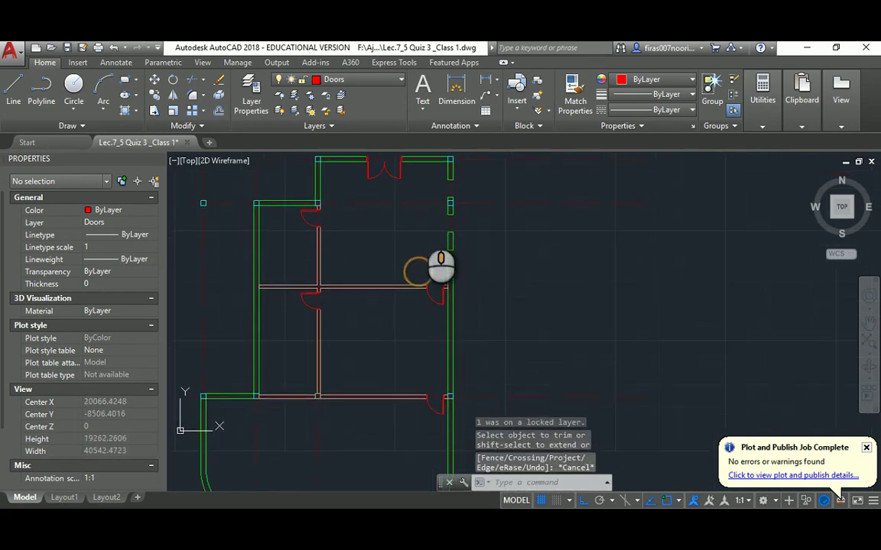
{"action": "key", "text": "Escape"}
Switch to the Quiz 3 PDF to examine the window openings of Room4 and Room5, and return to AutoCAD.
{"action": "middle_click_drag", "start_coordinate": [421, 225], "coordinate": [421, 230]}
{"action": "key", "text": "alt+Tab"}
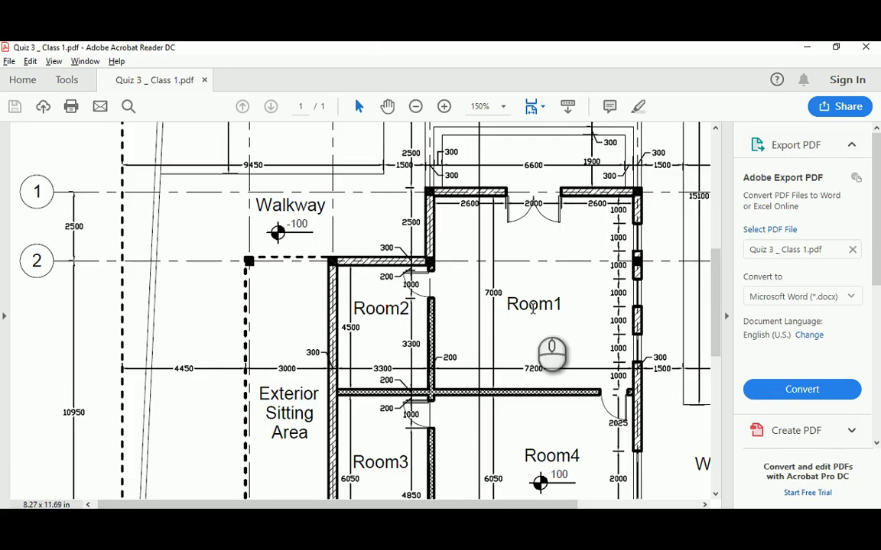
{"action": "scroll", "coordinate": [530, 317], "scroll_direction": "down", "scroll_amount": 7}
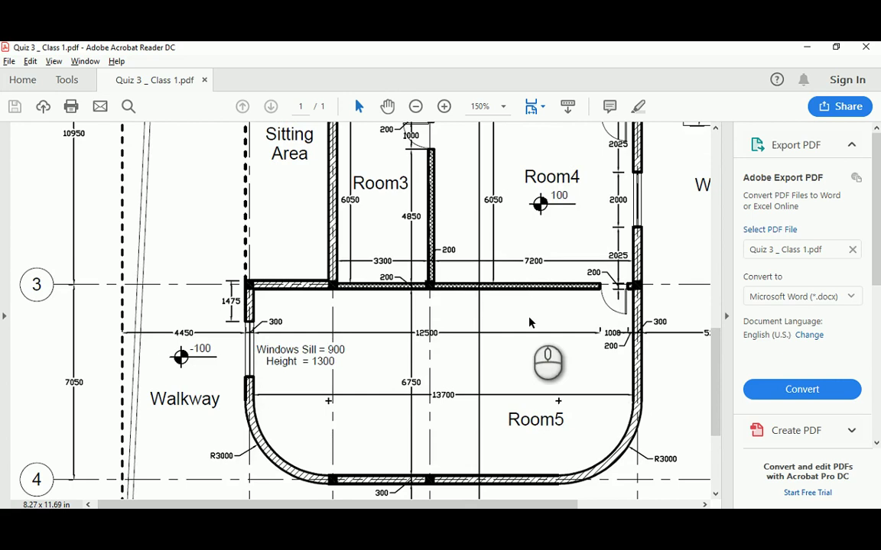
{"action": "scroll", "coordinate": [530, 322], "scroll_direction": "up", "scroll_amount": 2}
{"action": "scroll", "coordinate": [544, 306], "scroll_direction": "up", "scroll_amount": 5}
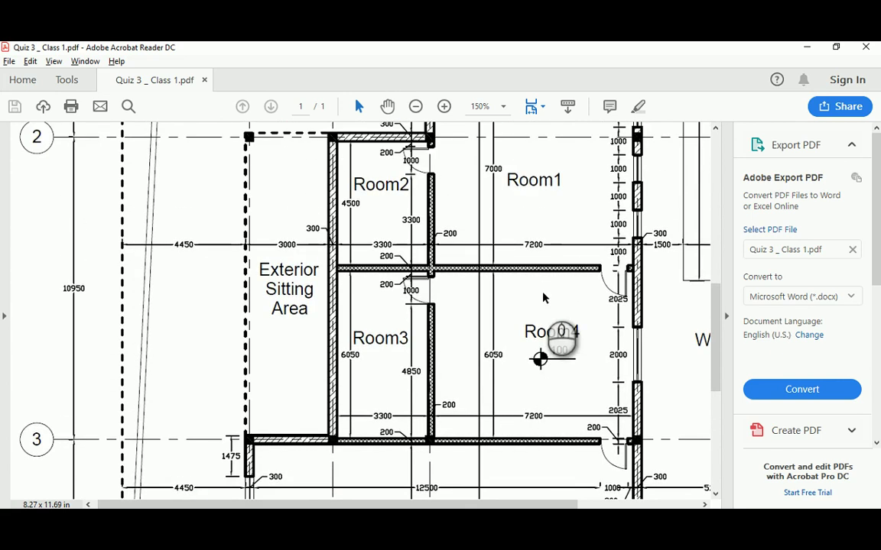
{"action": "scroll", "coordinate": [563, 283], "scroll_direction": "up", "scroll_amount": 1}
{"action": "key", "text": "alt+Tab"}
Create a layer named Windows based on the Doors layer and make it current.
{"action": "scroll", "coordinate": [423, 190], "scroll_direction": "up", "scroll_amount": 5}
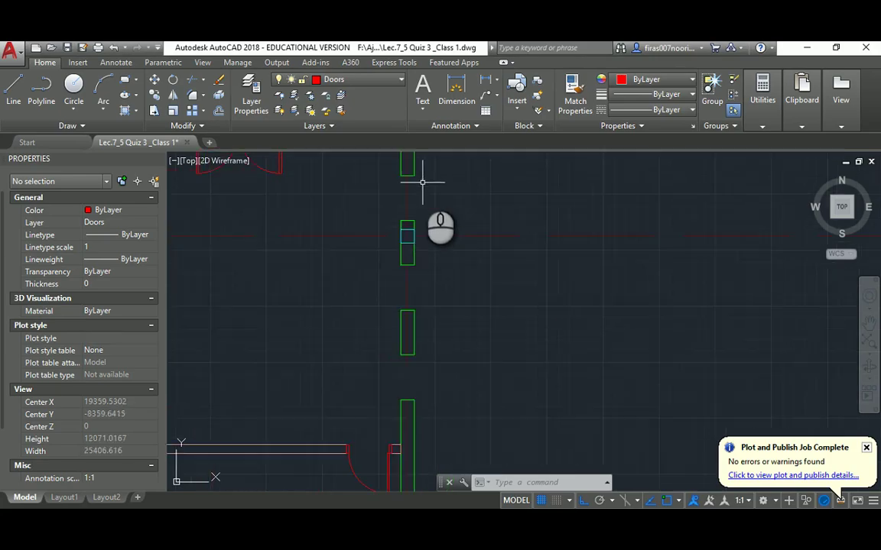
{"action": "middle_click_drag", "start_coordinate": [375, 193], "coordinate": [399, 267]}
{"action": "key", "text": "Escape"}
{"action": "type", "text": "la"}
{"action": "key", "text": "Return"}
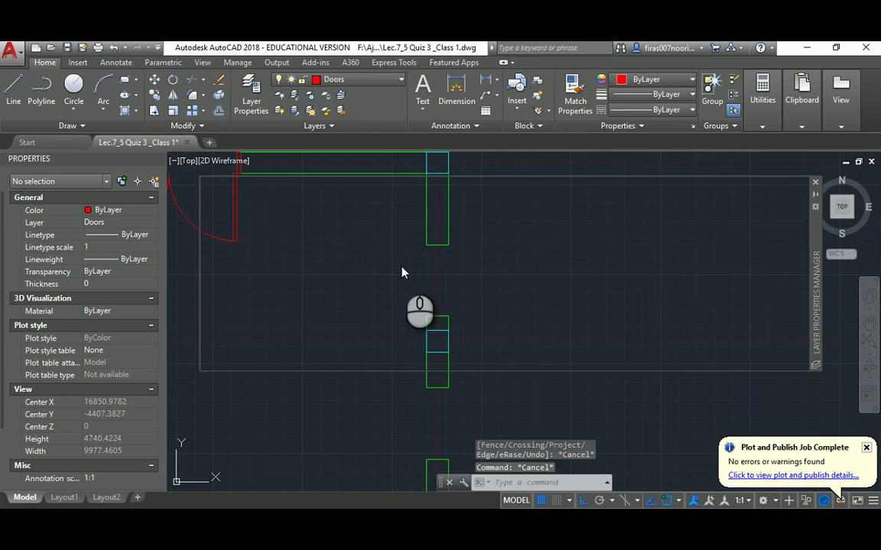
{"action": "key", "text": "alt+n"}
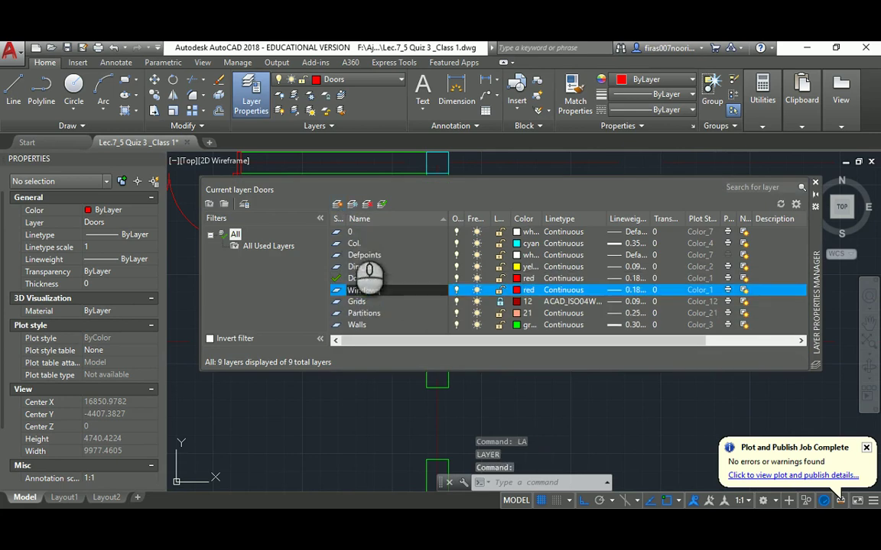
{"action": "double_click", "coordinate": [338, 291]}
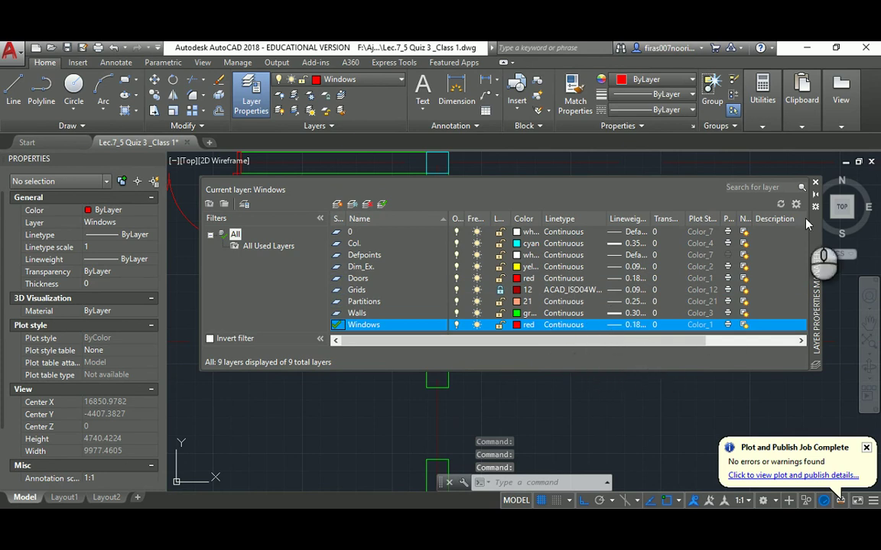
{"action": "left_click", "coordinate": [816, 185]}
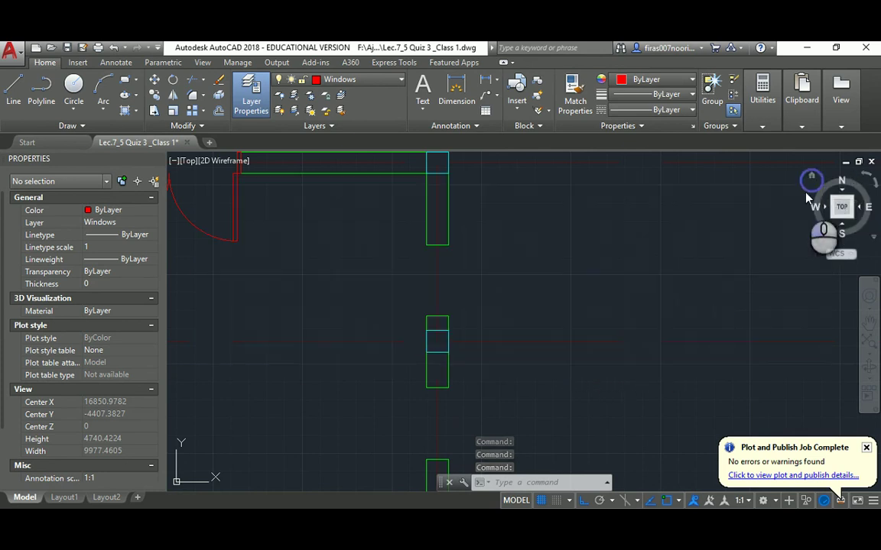
Offset the wall end line at the upper edge of the first window opening 50 mm into the opening.
{"action": "key", "text": "Return"}
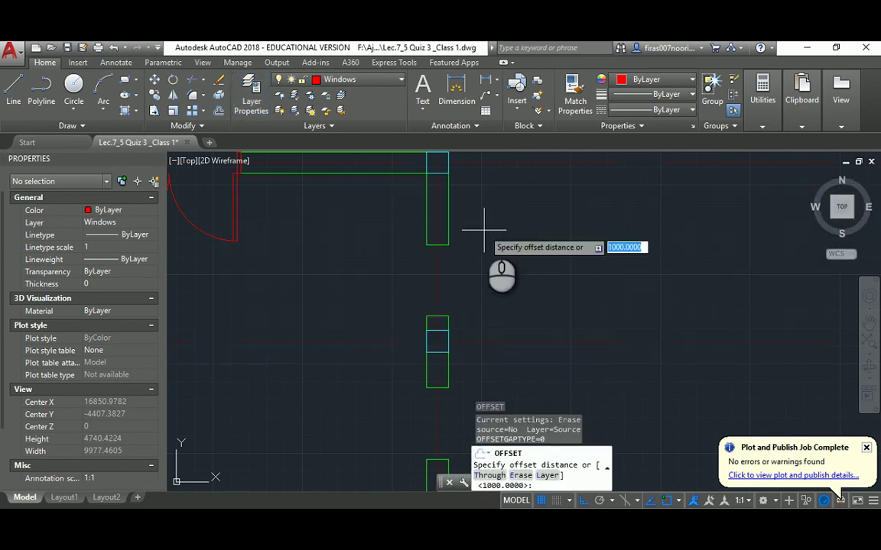
{"action": "type", "text": "50"}
{"action": "key", "text": "Return"}
{"action": "scroll", "coordinate": [448, 267], "scroll_direction": "up", "scroll_amount": 2}
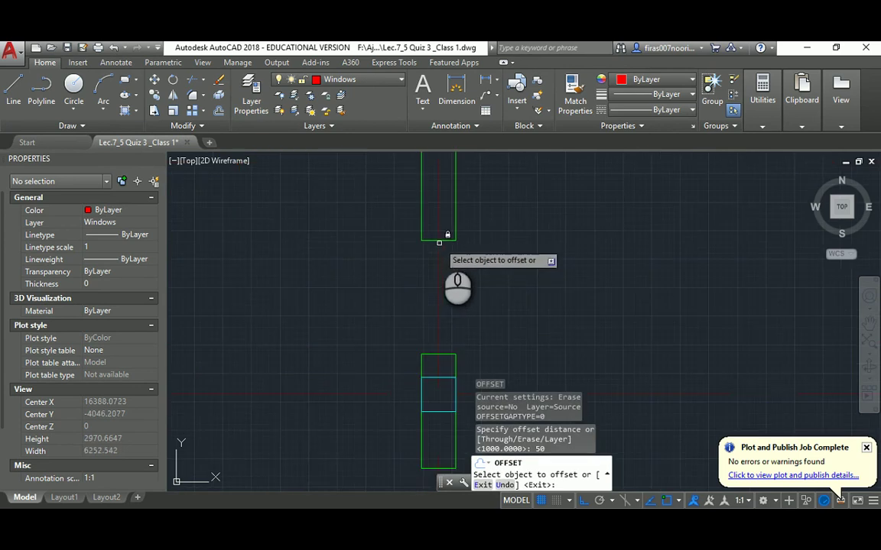
{"action": "left_click", "coordinate": [442, 245]}
{"action": "key", "text": "Escape"}
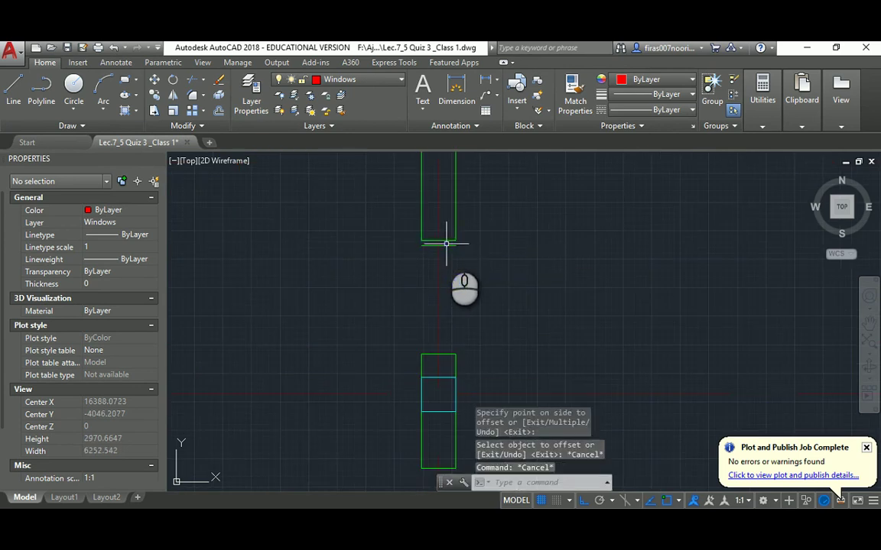
Draw a 50 mm deep frame rectangle across the wall's thickness at that edge, and delete the offset helper line.
{"action": "type", "text": "rec"}
{"action": "key", "text": "Return"}
{"action": "scroll", "coordinate": [451, 243], "scroll_direction": "up", "scroll_amount": 2}
{"action": "left_click", "coordinate": [455, 245]}
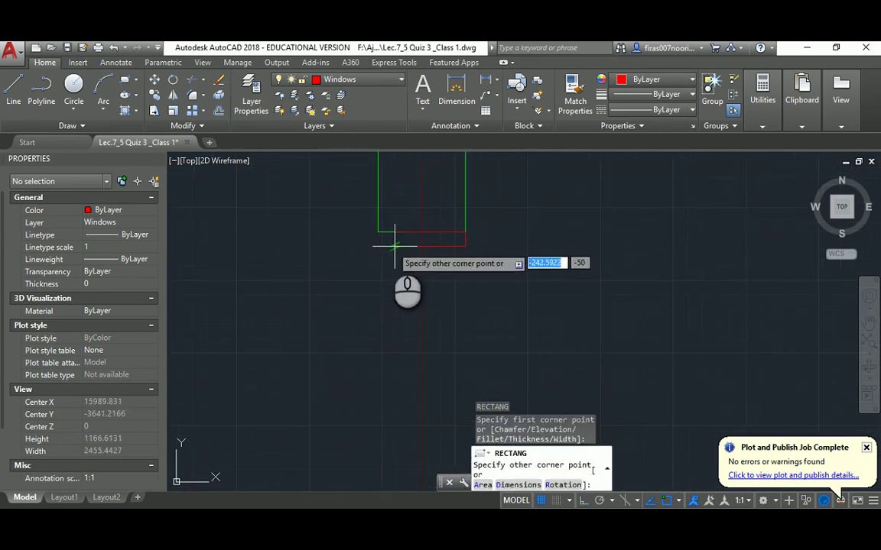
{"action": "left_click", "coordinate": [377, 234]}
{"action": "left_click", "coordinate": [375, 255]}
{"action": "left_click", "coordinate": [486, 242]}
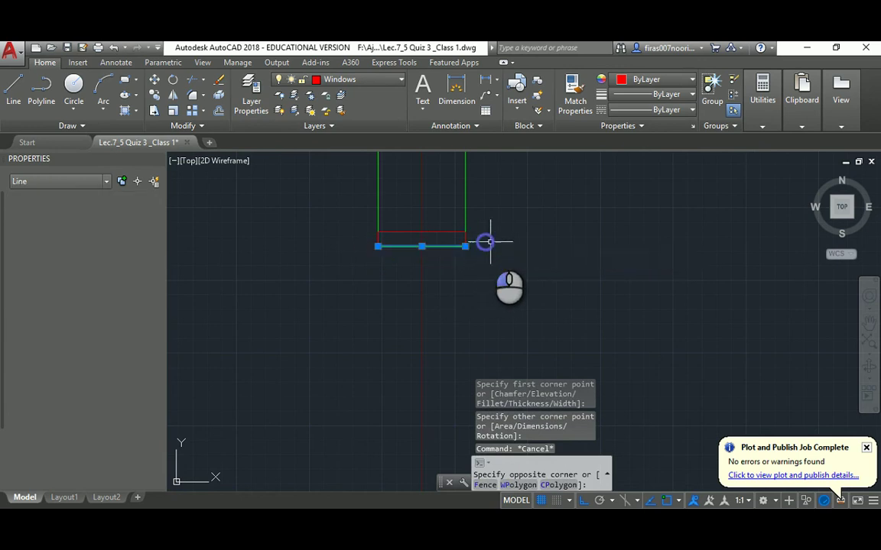
{"action": "key", "text": "Delete"}
Copy the 50 mm frame rectangle from the upper edge to the lower edge of the first window opening.
{"action": "type", "text": "co"}
{"action": "key", "text": "Return"}
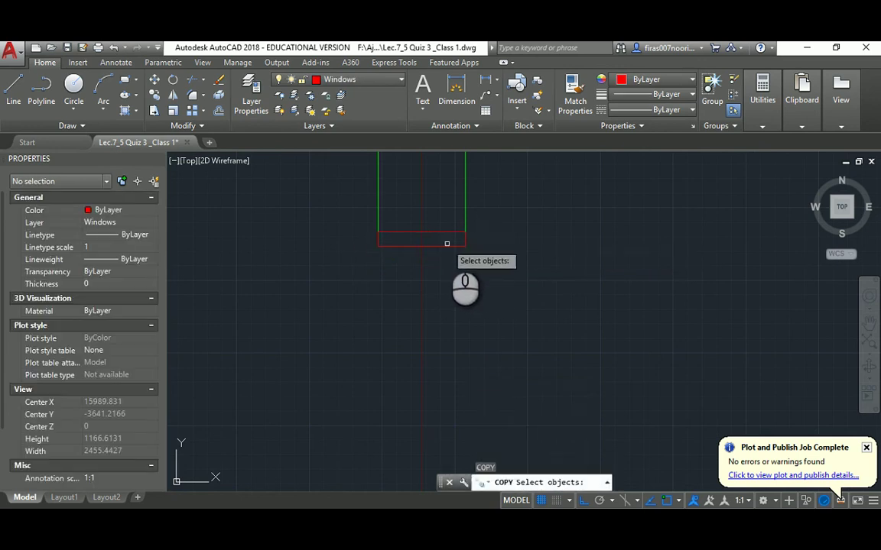
{"action": "left_click", "coordinate": [459, 252]}
{"action": "left_click", "coordinate": [442, 251]}
{"action": "key", "text": "Return"}
{"action": "left_click", "coordinate": [464, 246]}
{"action": "scroll", "coordinate": [468, 246], "scroll_direction": "down", "scroll_amount": 7}
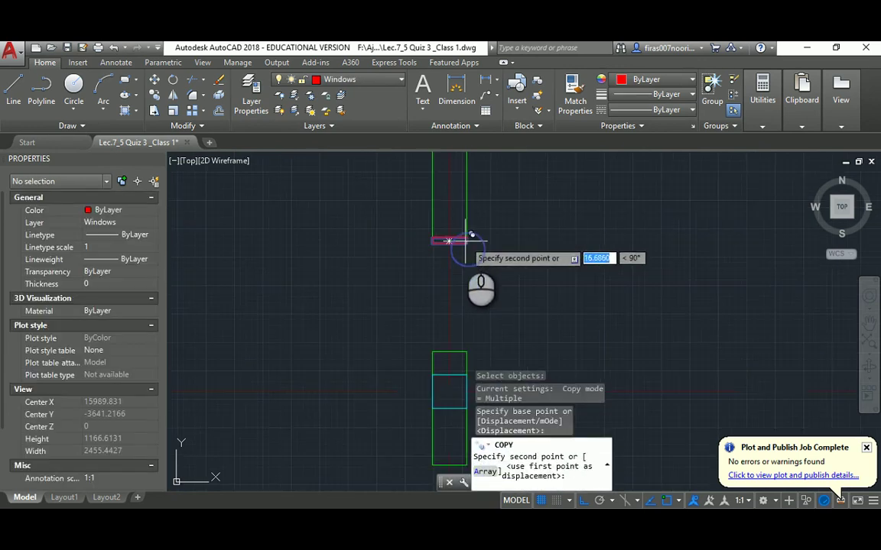
{"action": "scroll", "coordinate": [462, 340], "scroll_direction": "up", "scroll_amount": 5}
{"action": "key", "text": "Escape"}
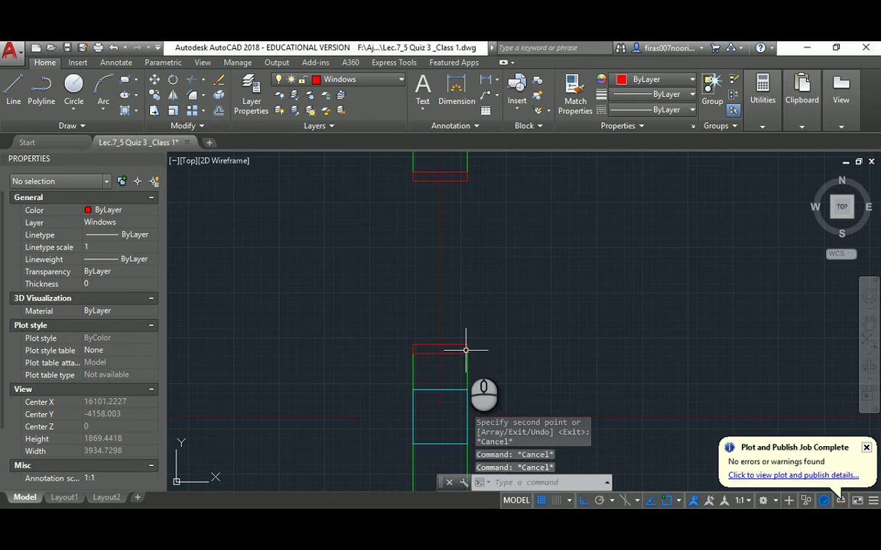
Draw two lines joining the upper and lower frame rectangles along the inner and outer wall faces.
{"action": "type", "text": "l"}
{"action": "key", "text": "Return"}
{"action": "left_click", "coordinate": [447, 350]}
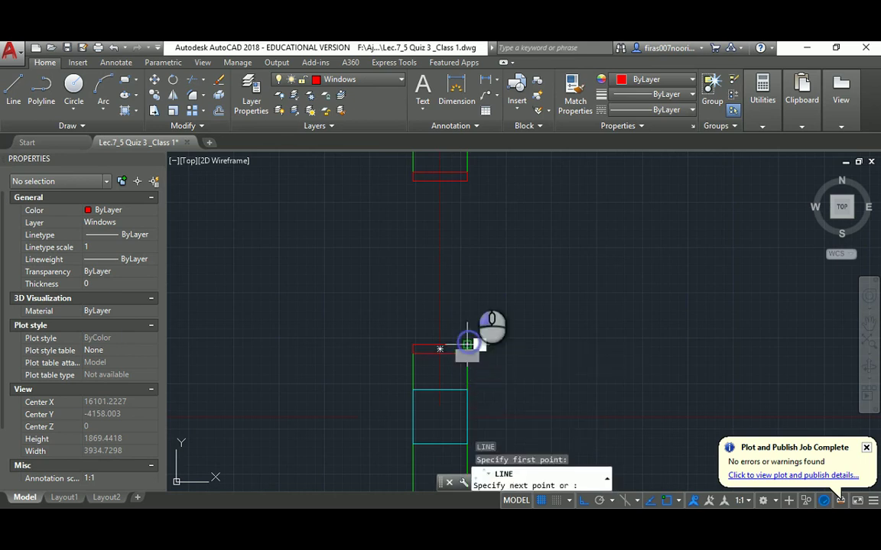
{"action": "left_click", "coordinate": [471, 181]}
{"action": "key", "text": "Escape"}
{"action": "key", "text": "Return"}
{"action": "left_click", "coordinate": [439, 178]}
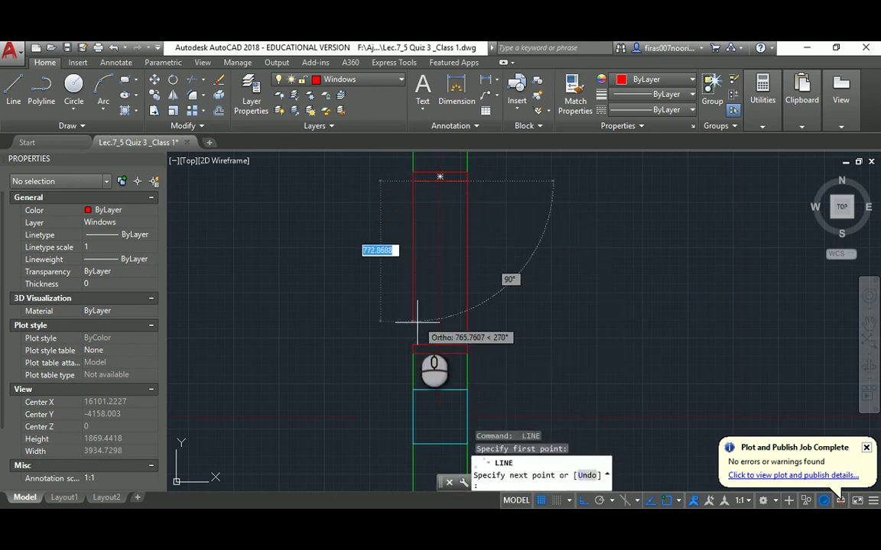
{"action": "key", "text": "Escape"}
Draw the window's centre line between the midpoints of the two frame rectangles.
{"action": "key", "text": "Return"}
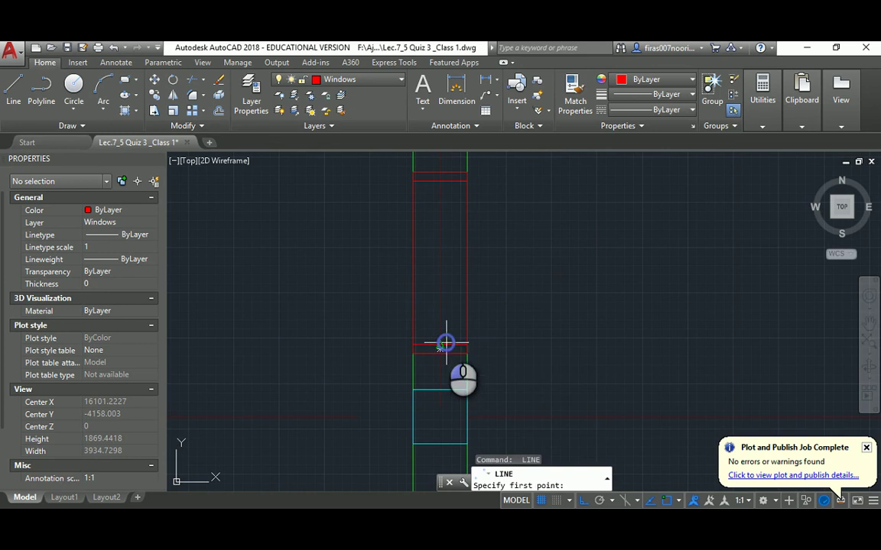
{"action": "left_click", "coordinate": [448, 345]}
{"action": "left_click", "coordinate": [442, 183]}
{"action": "key", "text": "Escape"}
{"action": "key", "text": "Escape"}
{"action": "key", "text": "Escape"}
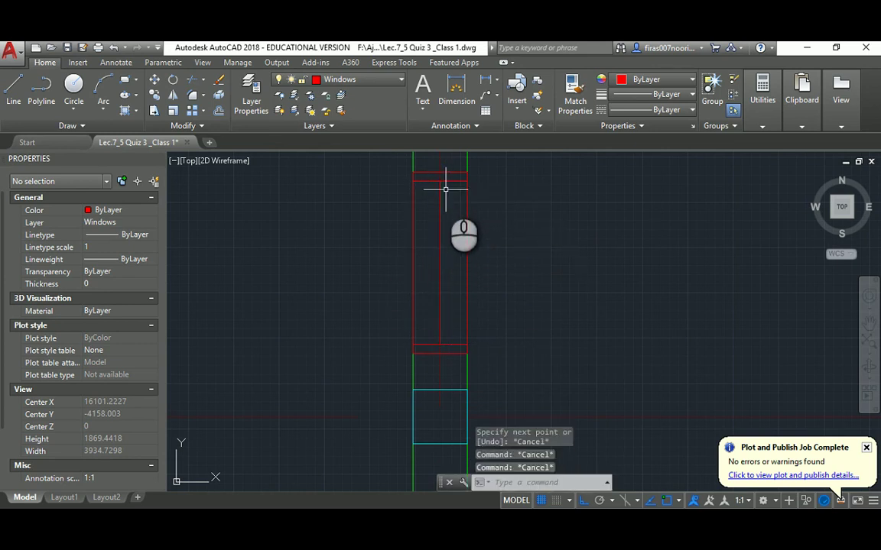
Convert both frame rectangles and the three window lines into a block named "Window _ 1000 _ Plan", with its upper-left corner as base point.
{"action": "type", "text": "b"}
{"action": "key", "text": "Return"}
{"action": "type", "text": "Window _ 1000 _ Plan"}
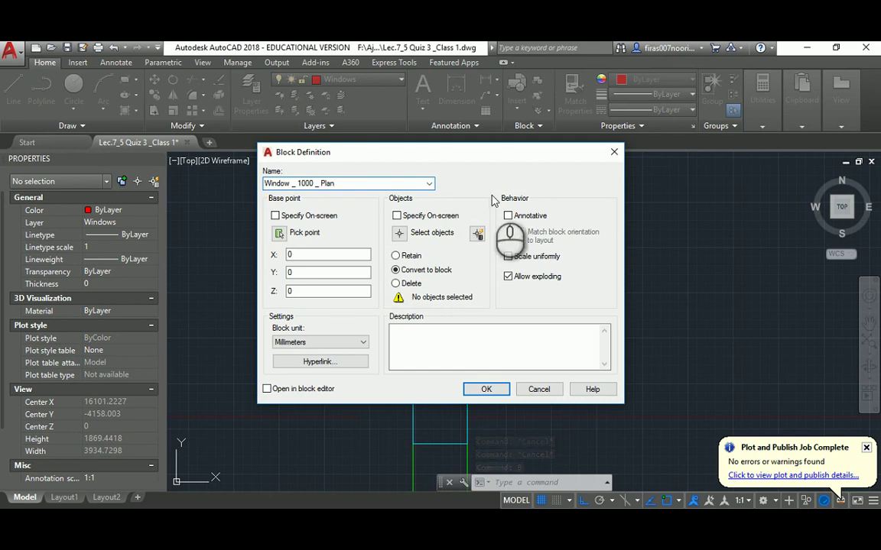
{"action": "left_click", "coordinate": [401, 234]}
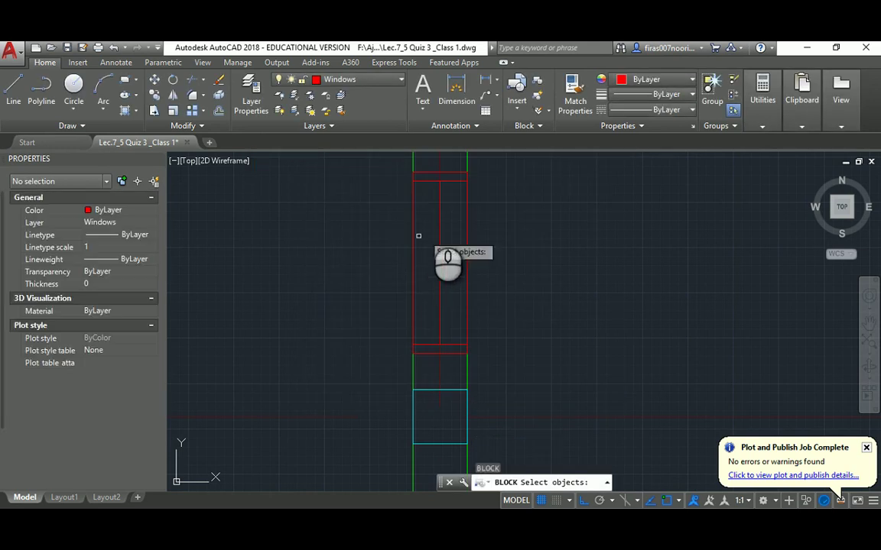
{"action": "left_click", "coordinate": [415, 182]}
{"action": "left_click", "coordinate": [412, 188]}
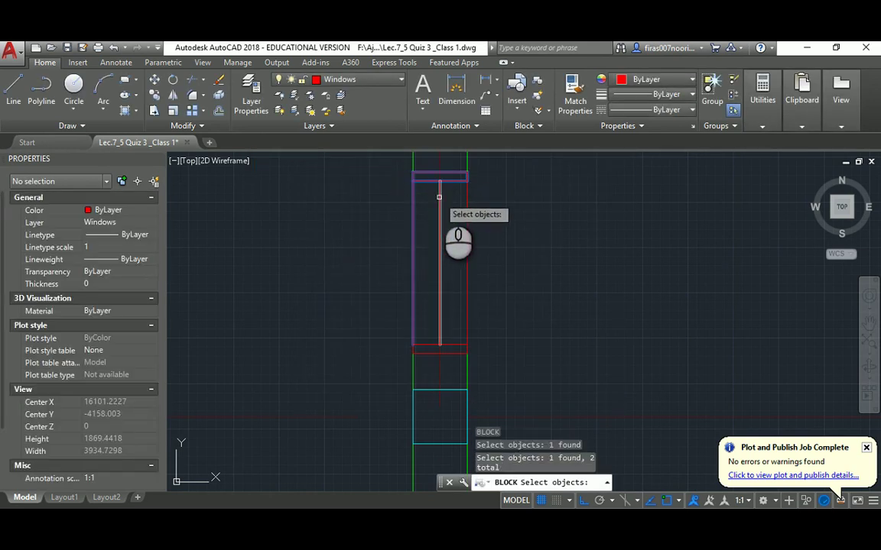
{"action": "left_click", "coordinate": [439, 197]}
{"action": "left_click", "coordinate": [453, 345]}
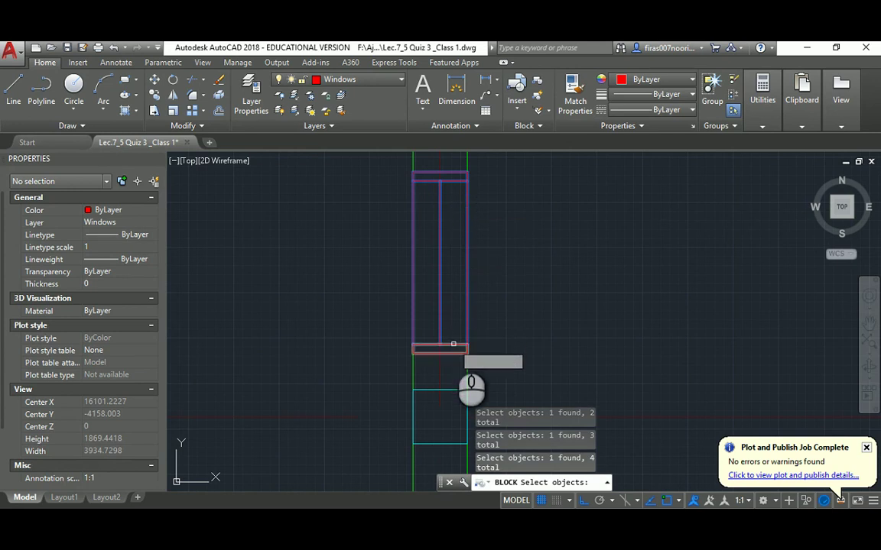
{"action": "right_click", "coordinate": [453, 346]}
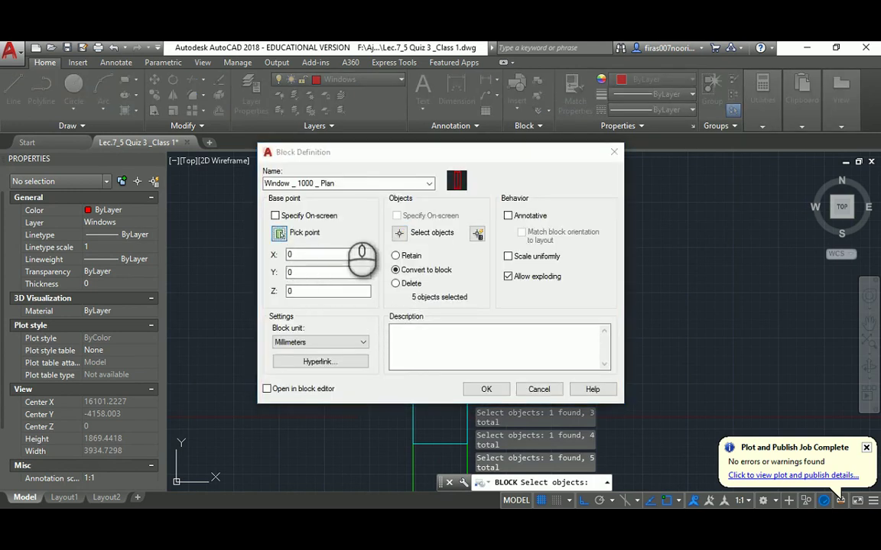
{"action": "left_click", "coordinate": [308, 232]}
{"action": "left_click", "coordinate": [419, 173]}
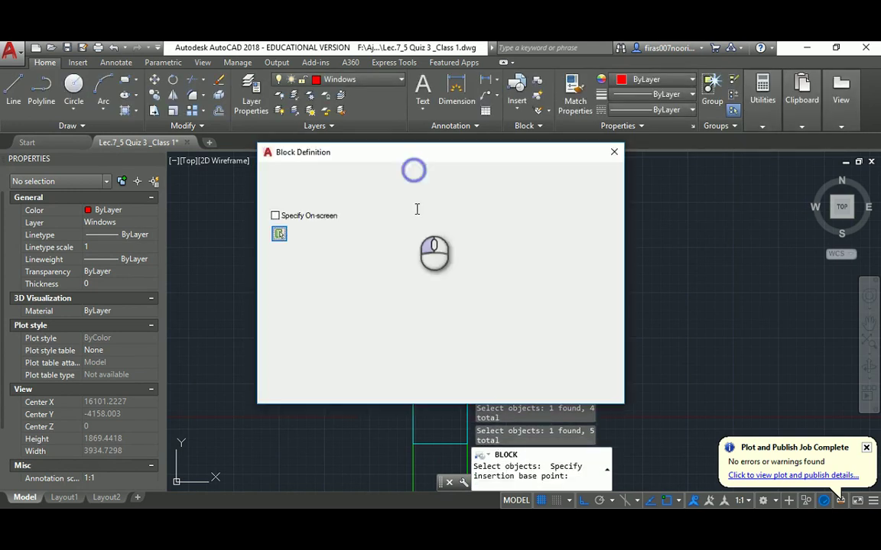
{"action": "left_click", "coordinate": [476, 389]}
Copy the window block from its upper-left corner to the two remaining 1000 mm openings further down the wall.
{"action": "type", "text": "c"}
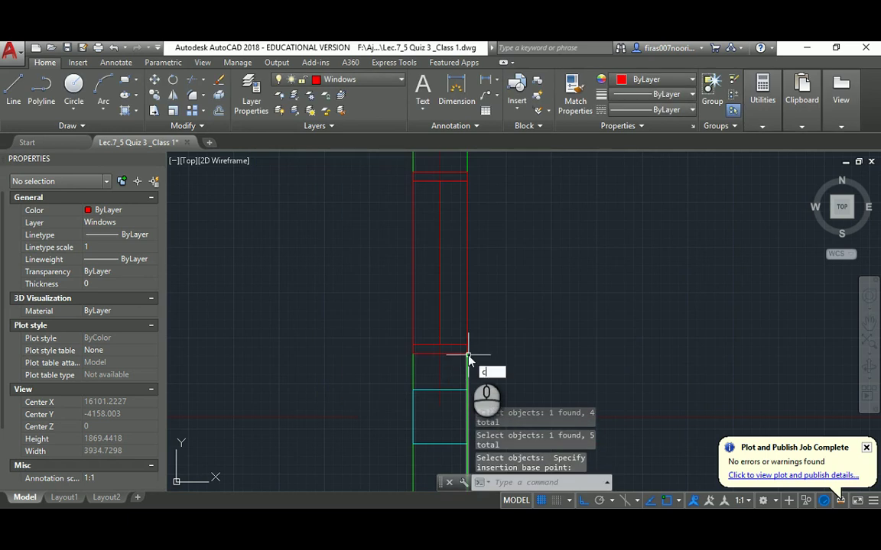
{"action": "key", "text": "Return"}
{"action": "left_click", "coordinate": [433, 222]}
{"action": "right_click", "coordinate": [430, 214]}
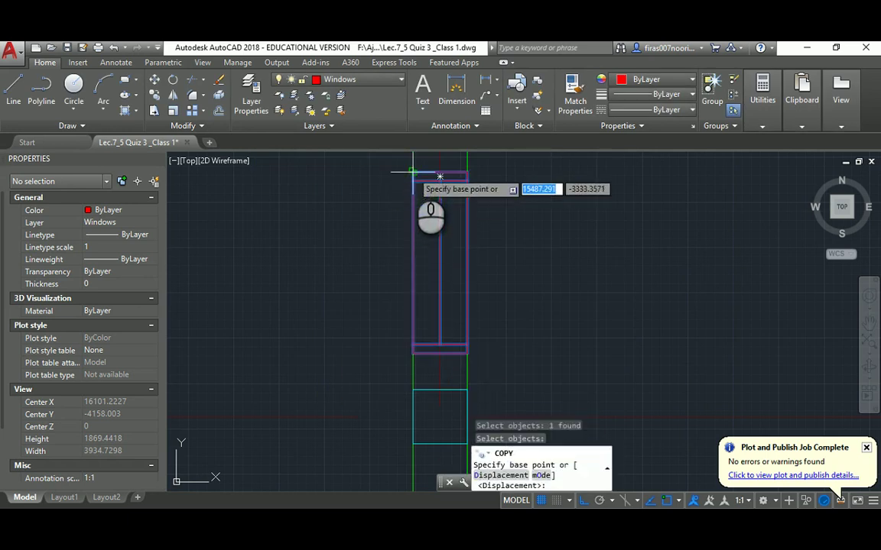
{"action": "left_click", "coordinate": [413, 172]}
{"action": "middle_click_drag", "start_coordinate": [408, 465], "coordinate": [413, 281]}
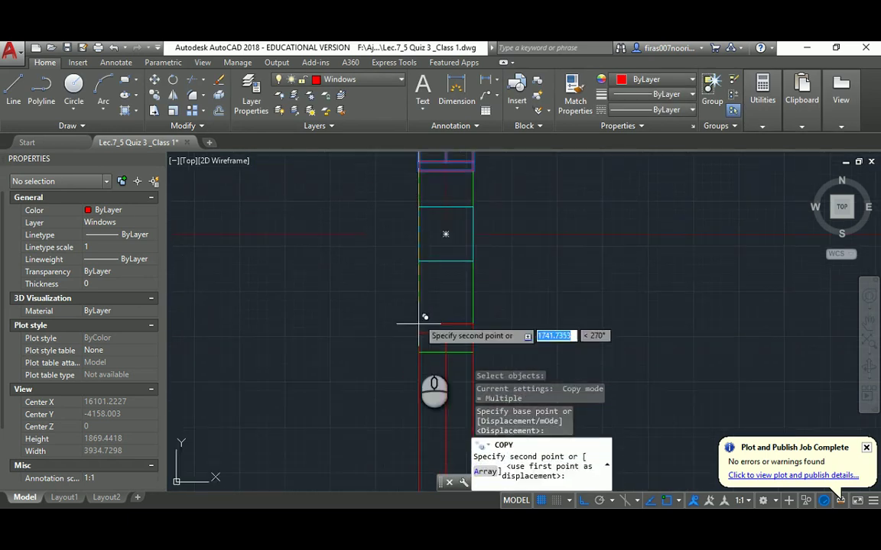
{"action": "left_click", "coordinate": [418, 352]}
{"action": "scroll", "coordinate": [406, 358], "scroll_direction": "down", "scroll_amount": 4}
{"action": "middle_click_drag", "start_coordinate": [387, 363], "coordinate": [419, 285]}
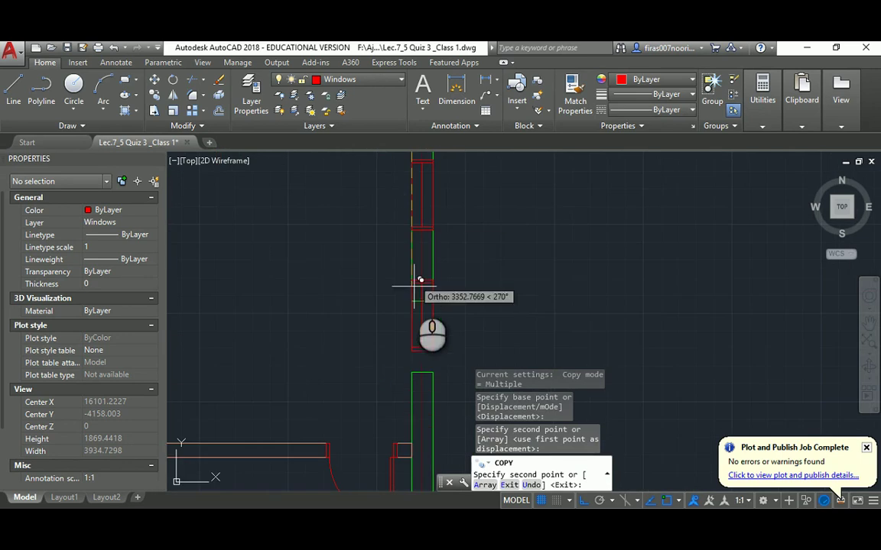
{"action": "scroll", "coordinate": [410, 300], "scroll_direction": "down", "scroll_amount": 3}
Switch to the Quiz 3 PDF to examine the dimensions of Room4's window opening, and return to AutoCAD.
{"action": "key", "text": "alt+Tab"}
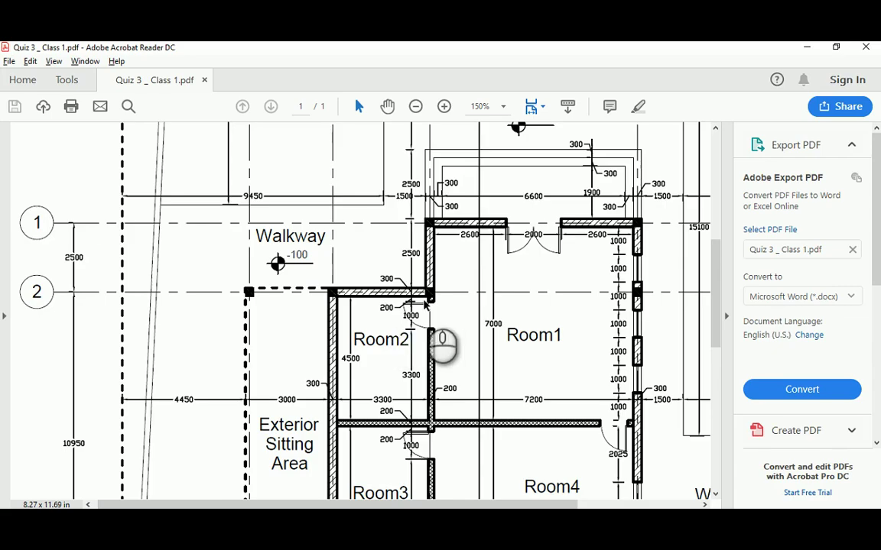
{"action": "scroll", "coordinate": [438, 313], "scroll_direction": "down", "scroll_amount": 2}
{"action": "scroll", "coordinate": [438, 314], "scroll_direction": "down", "scroll_amount": 2}
{"action": "scroll", "coordinate": [581, 321], "scroll_direction": "up", "scroll_amount": 1}
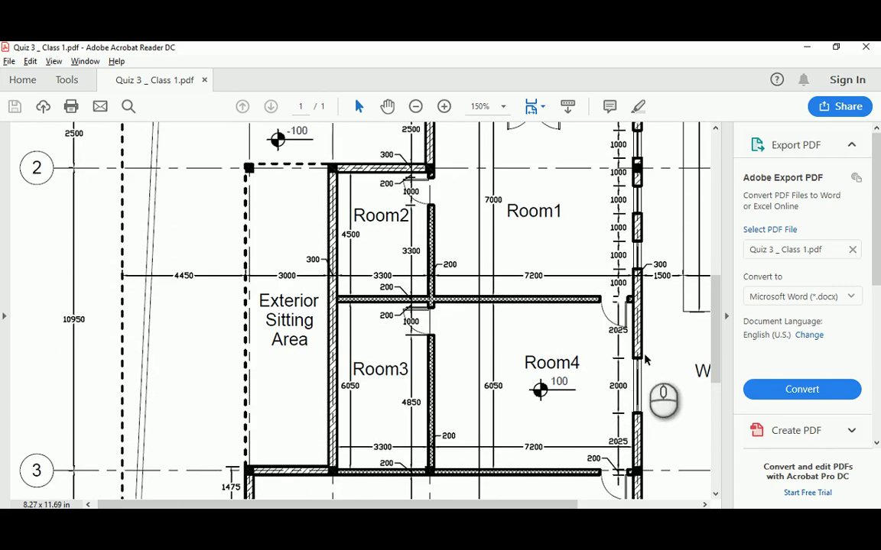
{"action": "scroll", "coordinate": [644, 360], "scroll_direction": "up", "scroll_amount": 1, "text": "ctrl"}
{"action": "scroll", "coordinate": [645, 359], "scroll_direction": "up", "scroll_amount": 1, "text": "ctrl"}
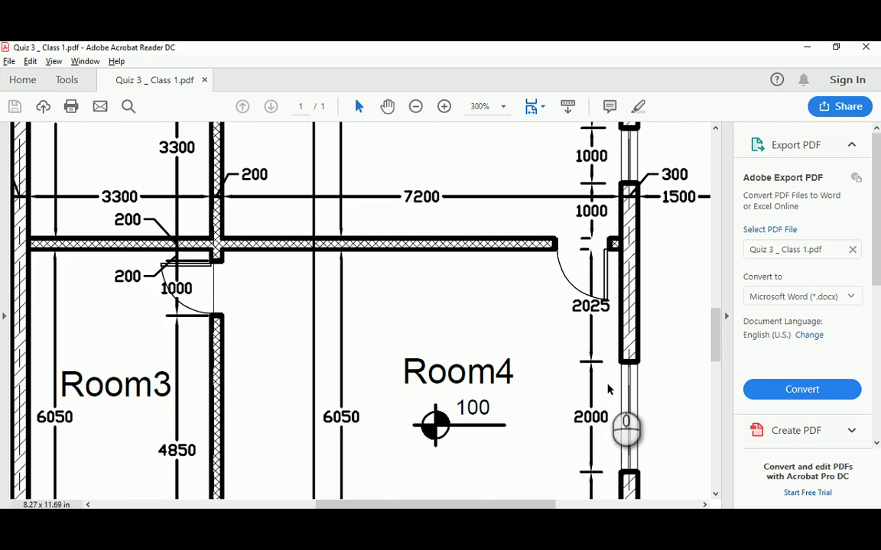
{"action": "key", "text": "alt+Tab"}
{"action": "scroll", "coordinate": [464, 254], "scroll_direction": "up", "scroll_amount": 4}
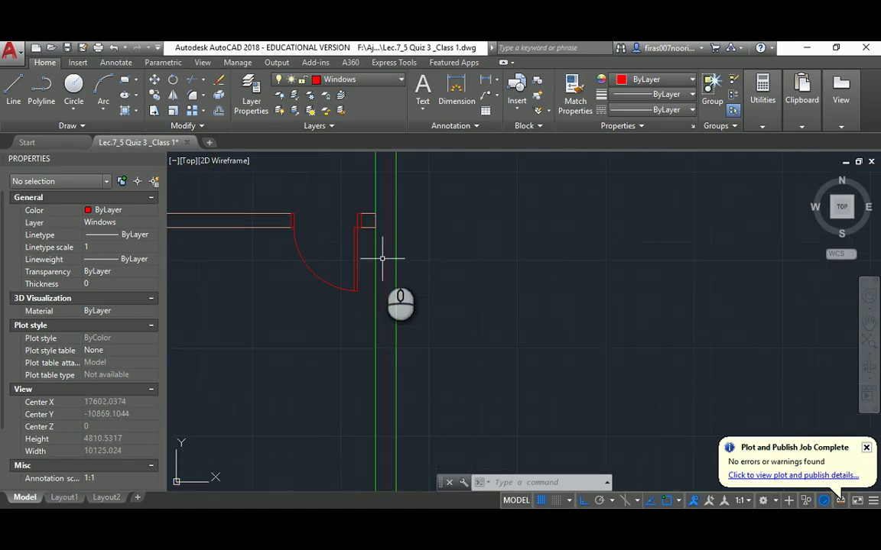
{"action": "type", "text": "i"}
{"action": "key", "text": "Return"}
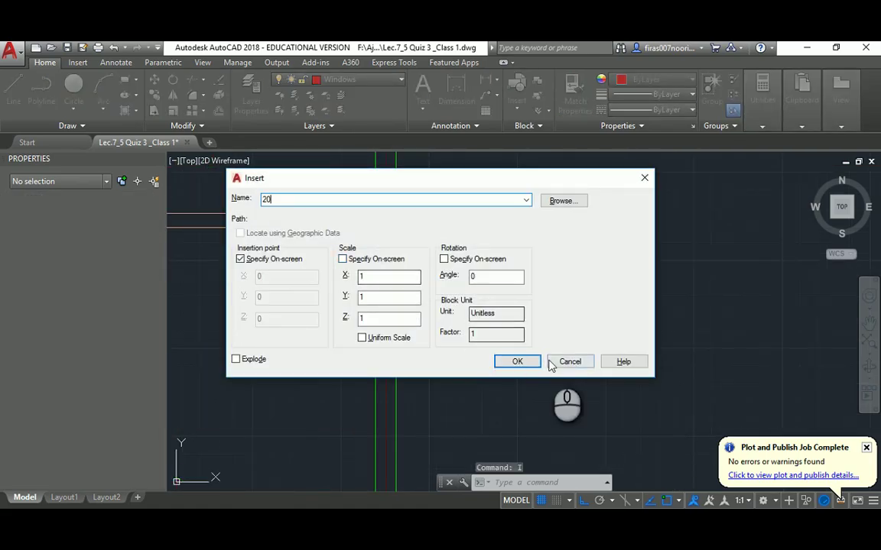
{"action": "left_click", "coordinate": [565, 362]}
Offset the lower line of the short partition stub beside Room4's door 2025 mm downward.
{"action": "type", "text": "o"}
{"action": "key", "text": "Return"}
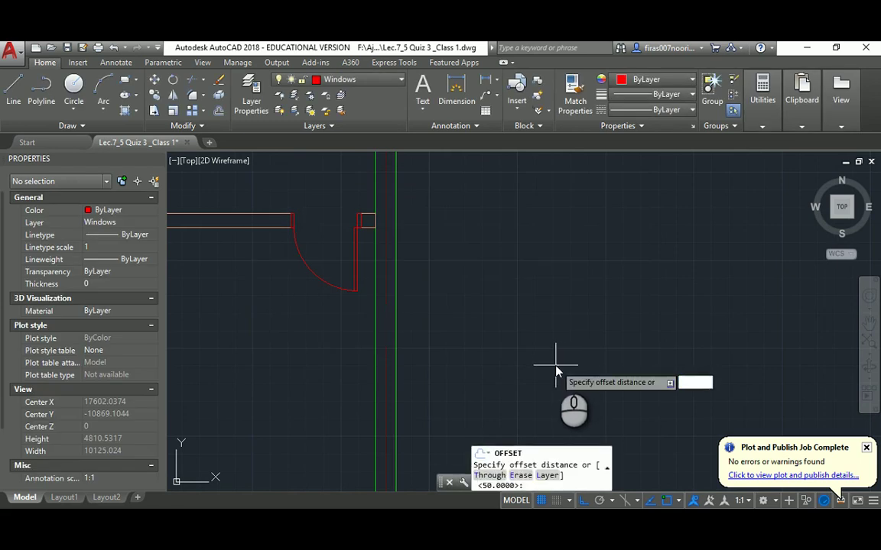
{"action": "type", "text": "2025"}
{"action": "key", "text": "Return"}
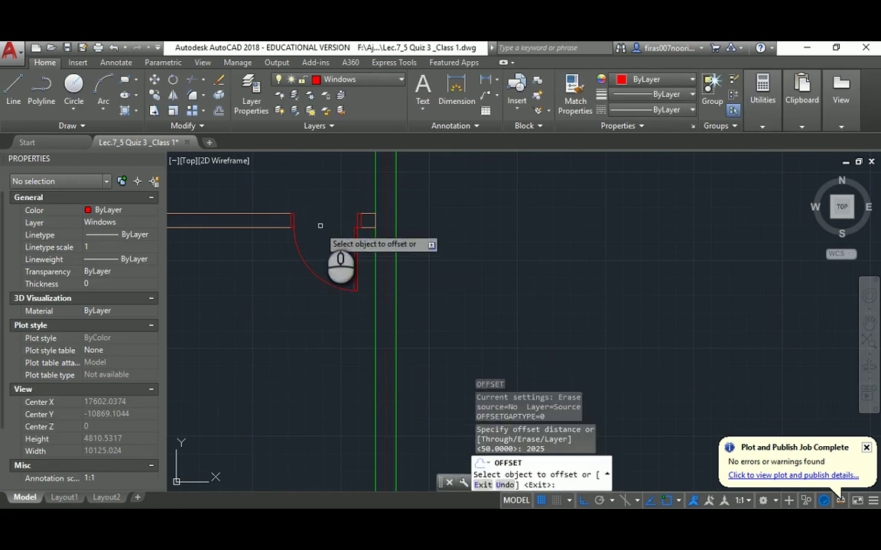
{"action": "left_click", "coordinate": [368, 228]}
{"action": "left_click", "coordinate": [337, 353]}
{"action": "key", "text": "Escape"}
Offset the new helper line another 2000 mm downward to mark the lower edge of Room4's window opening.
{"action": "middle_click_drag", "start_coordinate": [341, 405], "coordinate": [362, 344]}
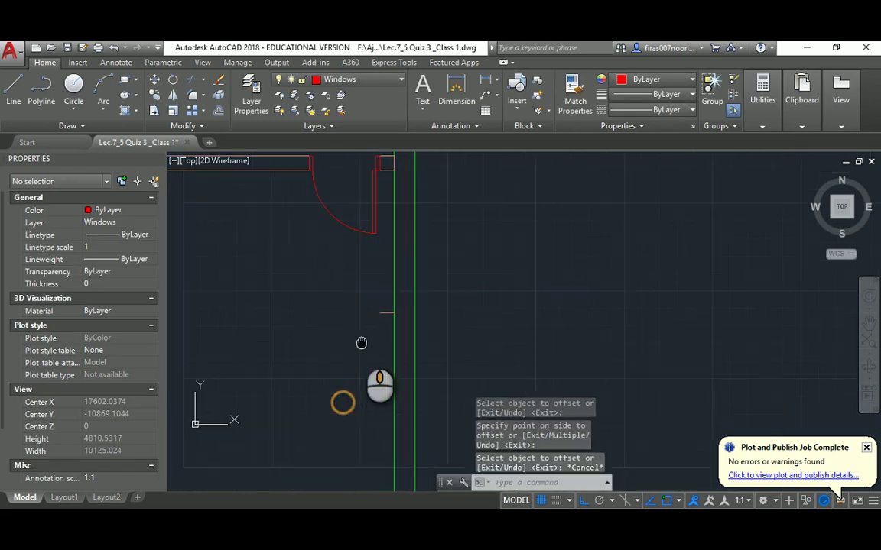
{"action": "key", "text": "Return"}
{"action": "type", "text": "2000"}
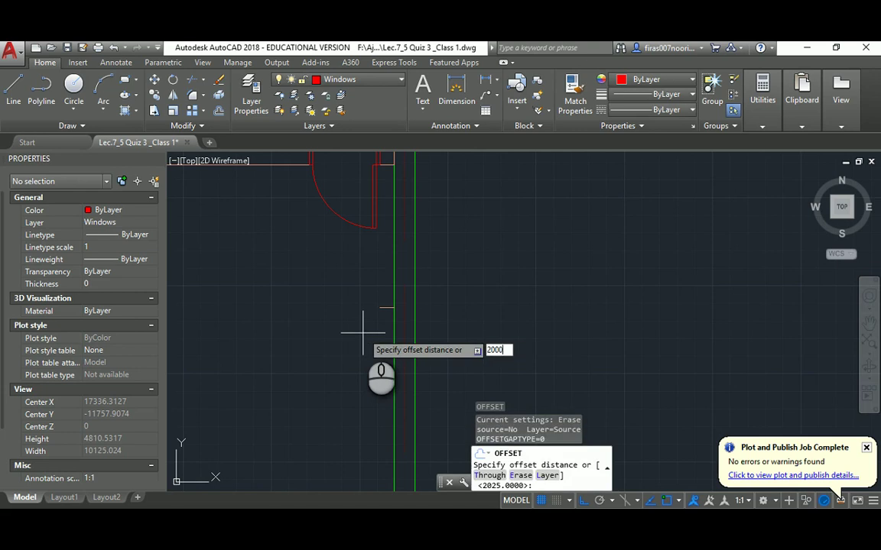
{"action": "key", "text": "Return"}
{"action": "left_click", "coordinate": [384, 307]}
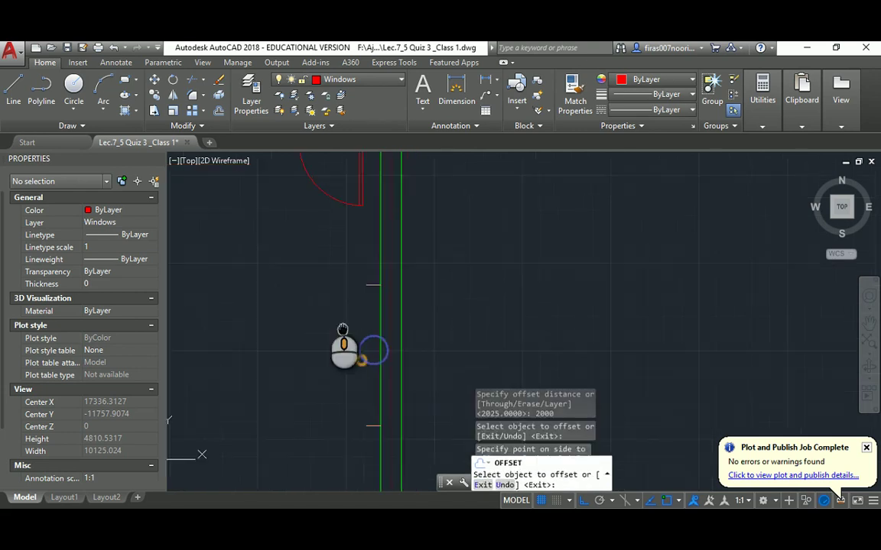
{"action": "left_click", "coordinate": [355, 356]}
{"action": "middle_click_drag", "start_coordinate": [356, 356], "coordinate": [321, 302]}
{"action": "key", "text": "Escape"}
Draw two lines across the wall's thickness at the helper lines marking the edges of Room4's window opening.
{"action": "type", "text": "l"}
{"action": "key", "text": "Return"}
{"action": "left_click", "coordinate": [357, 253]}
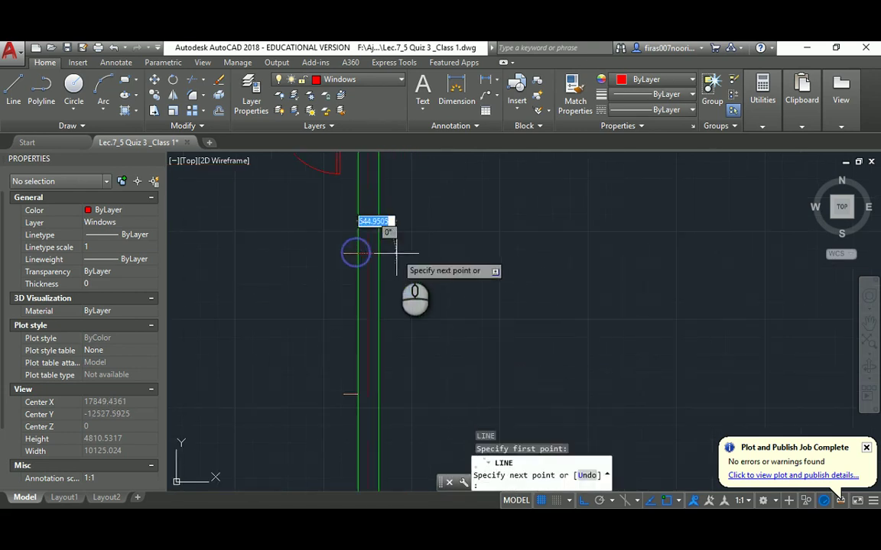
{"action": "key", "text": "Escape"}
{"action": "scroll", "coordinate": [359, 409], "scroll_direction": "up", "scroll_amount": 2}
{"action": "key", "text": "Return"}
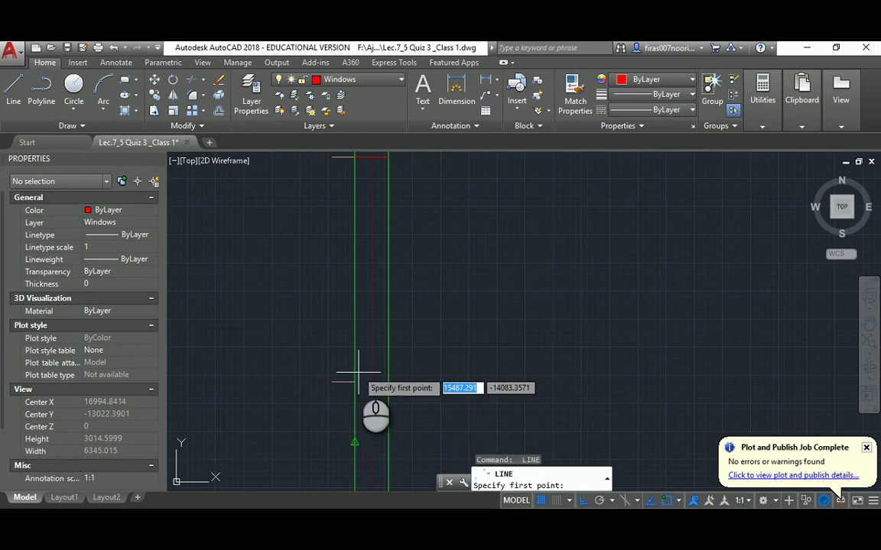
{"action": "left_click", "coordinate": [357, 382]}
{"action": "key", "text": "Escape"}
{"action": "key", "text": "Escape"}
{"action": "key", "text": "Escape"}
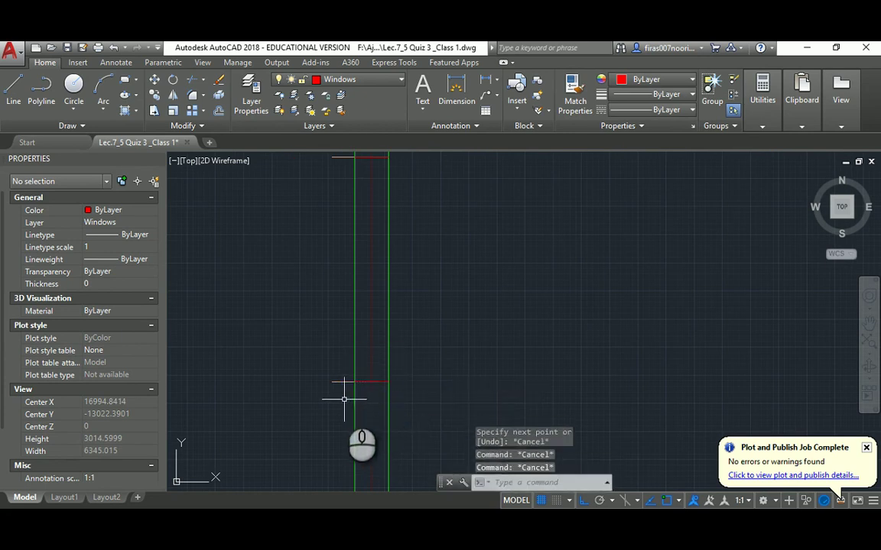
Delete the two offset helper lines beside the wall in Room4.
{"action": "scroll", "coordinate": [344, 391], "scroll_direction": "down", "scroll_amount": 1}
{"action": "left_click", "coordinate": [342, 395]}
{"action": "left_click", "coordinate": [312, 223]}
{"action": "key", "text": "Delete"}
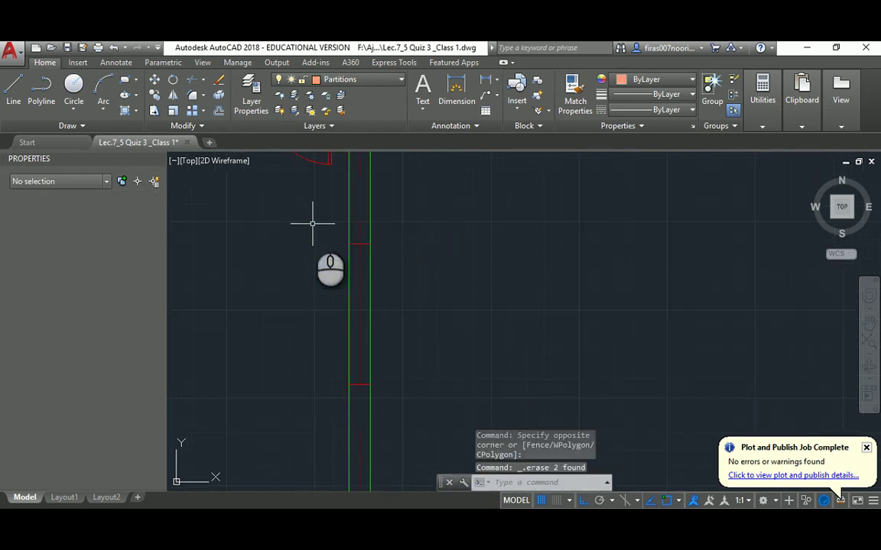
Match the properties of the two opening edge lines to those of the exterior wall line.
{"action": "type", "text": "ma"}
{"action": "key", "text": "Return"}
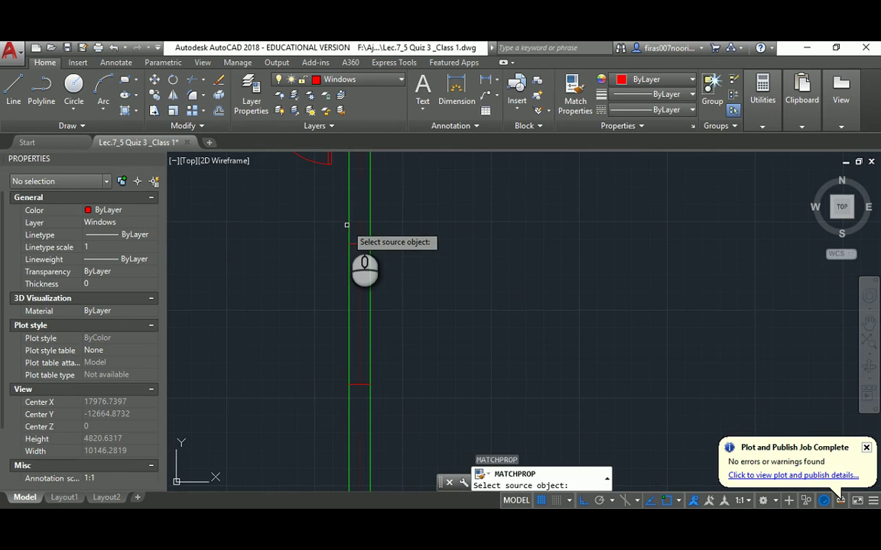
{"action": "left_click", "coordinate": [348, 225]}
{"action": "left_click", "coordinate": [320, 231]}
{"action": "left_click", "coordinate": [413, 266]}
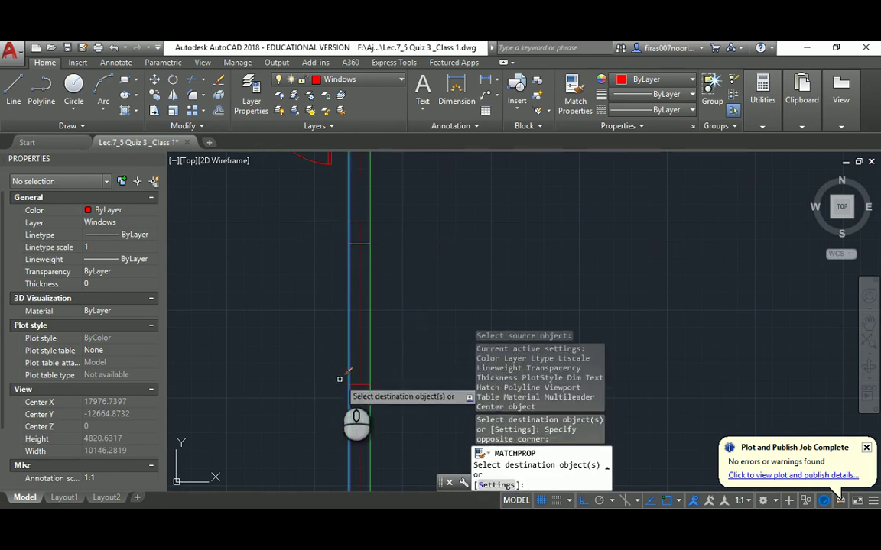
{"action": "left_click", "coordinate": [333, 379]}
{"action": "left_click", "coordinate": [396, 386]}
{"action": "key", "text": "Escape"}
Trim both wall lines between the two edge lines to cut Room4's window opening.
{"action": "type", "text": "tr"}
{"action": "key", "text": "Return"}
{"action": "key", "text": "Return"}
{"action": "left_click", "coordinate": [393, 295]}
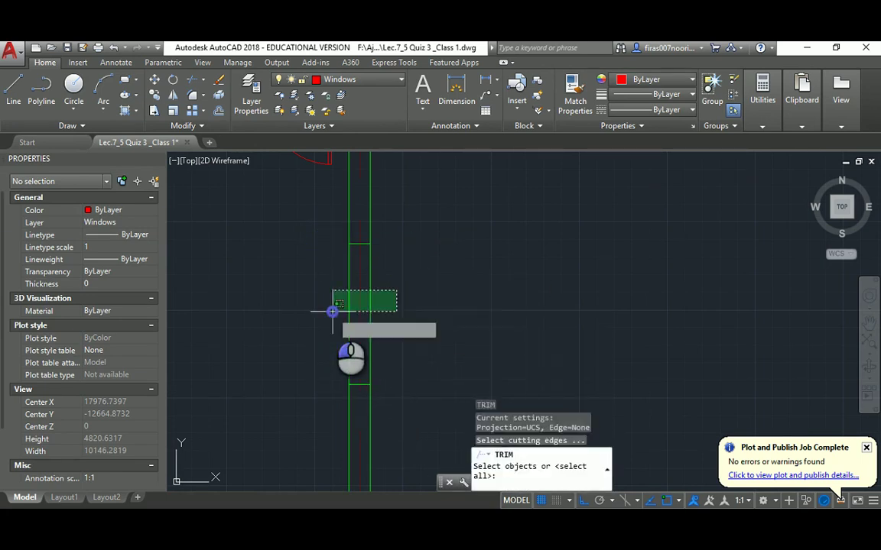
{"action": "left_click", "coordinate": [334, 308]}
{"action": "key", "text": "Escape"}
Copy the 1000 mm window block from the opening farther up the same wall to the upper-left corner of Room4's window opening.
{"action": "scroll", "coordinate": [348, 305], "scroll_direction": "down", "scroll_amount": 2}
{"action": "type", "text": "co"}
{"action": "key", "text": "Return"}
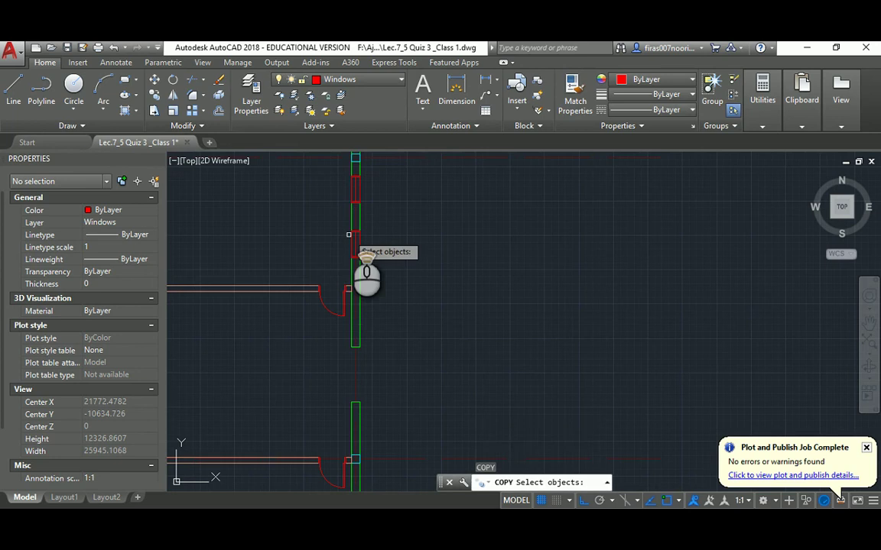
{"action": "left_click", "coordinate": [350, 236]}
{"action": "scroll", "coordinate": [350, 236], "scroll_direction": "up", "scroll_amount": 3}
{"action": "key", "text": "Return"}
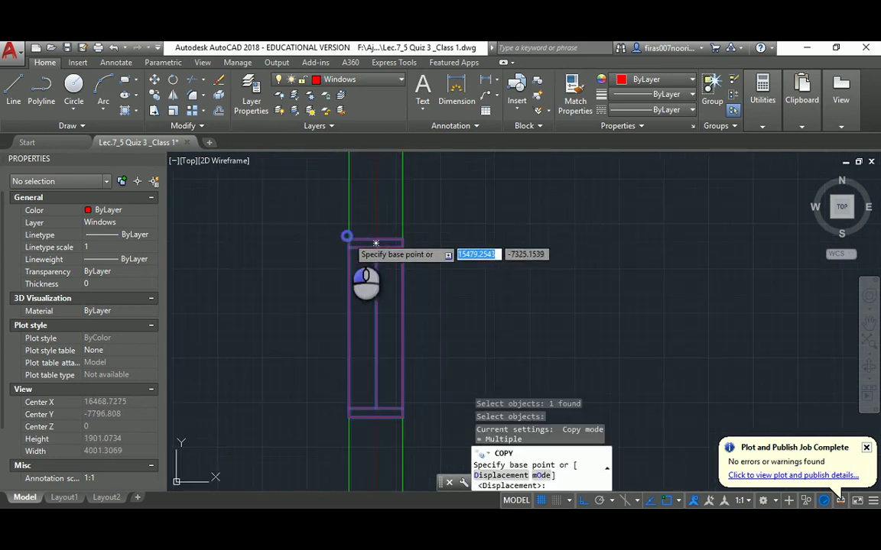
{"action": "left_click", "coordinate": [346, 238]}
{"action": "scroll", "coordinate": [346, 238], "scroll_direction": "down", "scroll_amount": 1}
{"action": "middle_click_drag", "start_coordinate": [351, 313], "coordinate": [359, 114]}
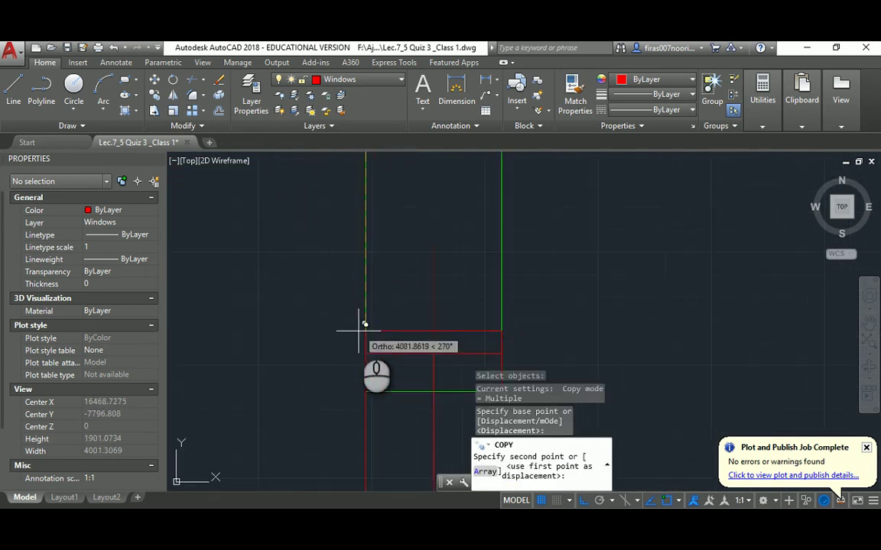
{"action": "middle_click_drag", "start_coordinate": [359, 318], "coordinate": [358, 182]}
{"action": "left_click", "coordinate": [359, 244]}
{"action": "key", "text": "Escape"}
{"action": "key", "text": "Escape"}
{"action": "key", "text": "Escape"}
Explode the copied window block in Room4's opening.
{"action": "mouse_move", "coordinate": [359, 244]}
{"action": "middle_mouse_down"}
{"action": "mouse_move", "coordinate": [344, 244]}
{"action": "mouse_move", "coordinate": [357, 223]}
{"action": "middle_mouse_up"}
{"action": "left_click", "coordinate": [358, 220]}
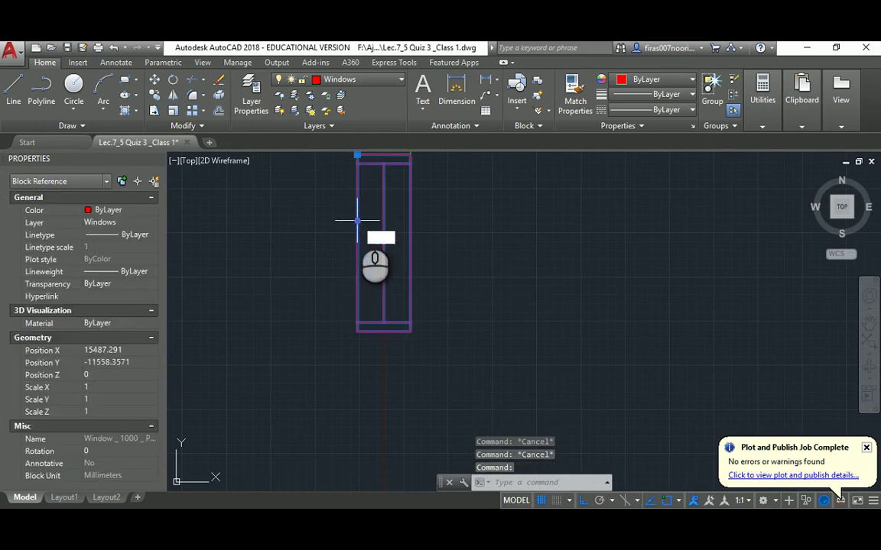
{"action": "type", "text": "x"}
{"action": "key", "text": "Return"}
{"action": "scroll", "coordinate": [398, 267], "scroll_direction": "down", "scroll_amount": 1}
Stretch the lower end of the exploded window down to the lower edge of Room4's opening.
{"action": "type", "text": "s"}
{"action": "key", "text": "Return"}
{"action": "left_click", "coordinate": [403, 281]}
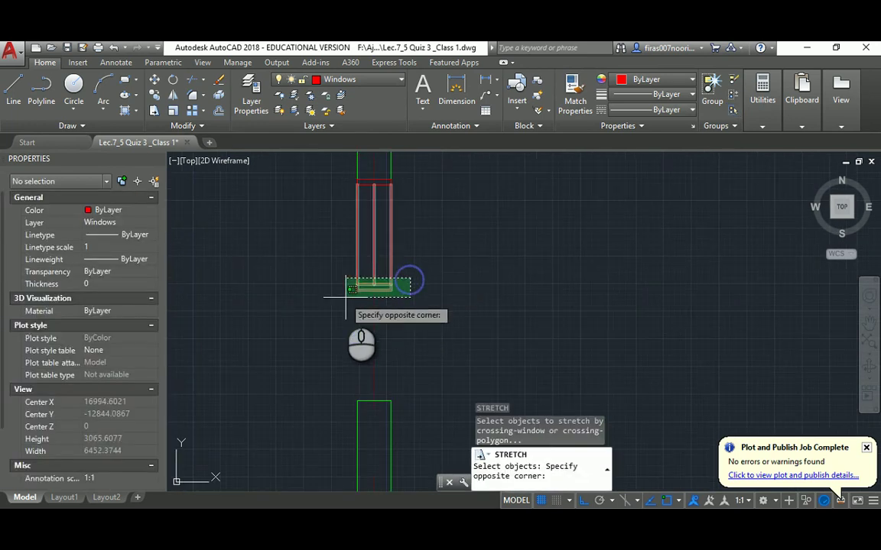
{"action": "left_click", "coordinate": [345, 303]}
{"action": "key", "text": "Return"}
{"action": "left_click", "coordinate": [356, 290]}
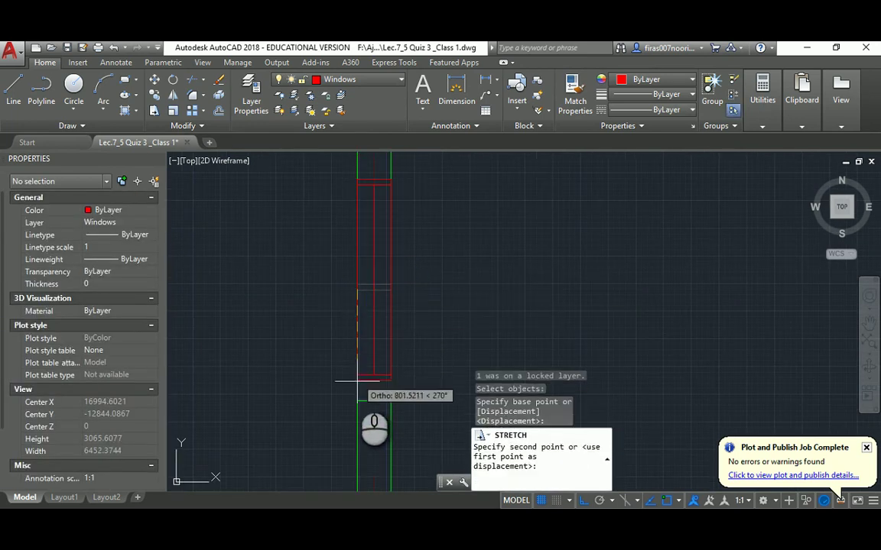
{"action": "key", "text": "Escape"}
{"action": "key", "text": "Escape"}
{"action": "key", "text": "Escape"}
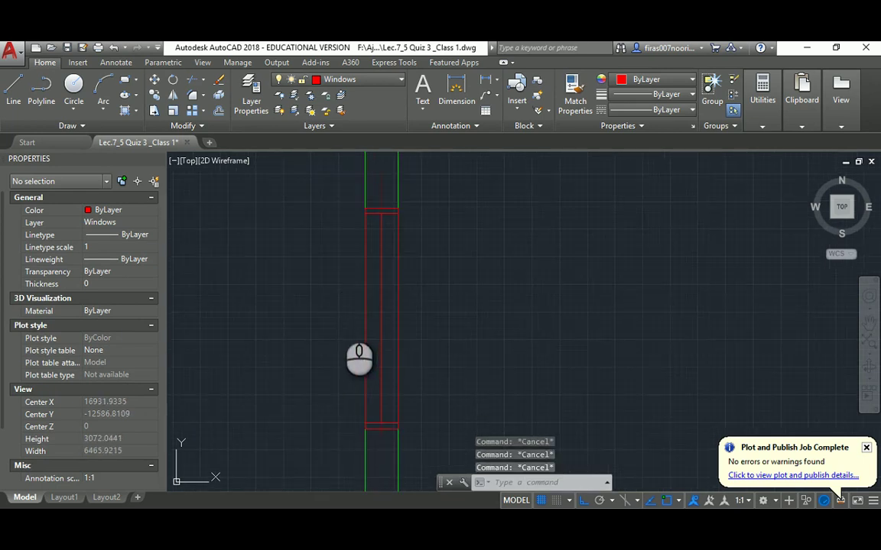
Define a block named "Window _ 2000 _ Plan" with the stretched window's lines in Room4's opening as its objects.
{"action": "type", "text": "b"}
{"action": "key", "text": "Return"}
{"action": "type", "text": "Window _ 2000 _ Plan"}
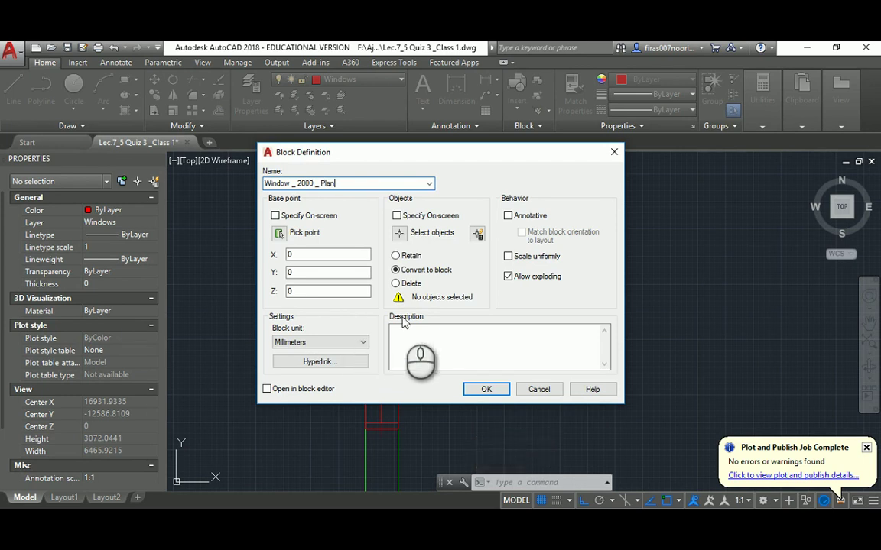
{"action": "left_click", "coordinate": [396, 233]}
{"action": "scroll", "coordinate": [386, 243], "scroll_direction": "up", "scroll_amount": 3}
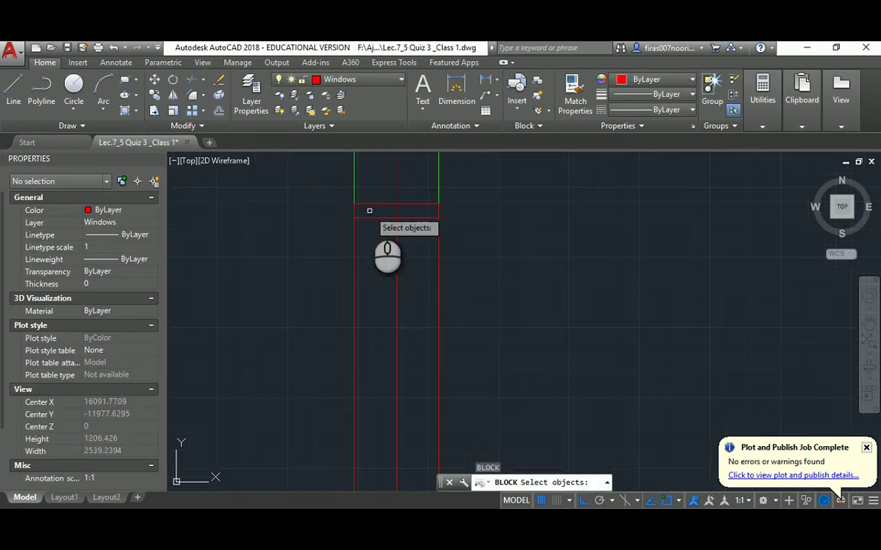
{"action": "left_click", "coordinate": [346, 243]}
{"action": "left_click", "coordinate": [368, 212]}
{"action": "left_click", "coordinate": [392, 233]}
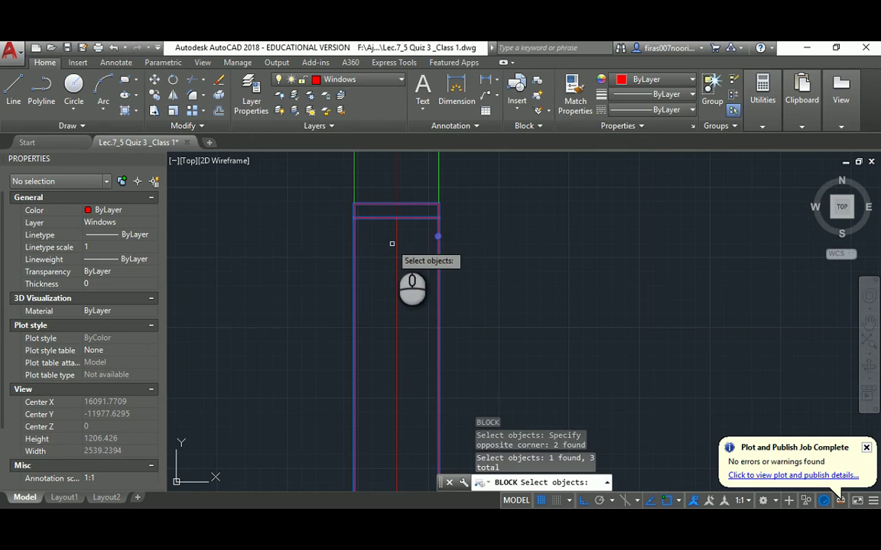
Define the block "Window _ 2000 _ Plan" from the Room4 window's frame and pane lines, with the base point at its lower-left corner.
{"action": "left_click", "coordinate": [395, 243]}
{"action": "scroll", "coordinate": [407, 236], "scroll_direction": "down", "scroll_amount": 4}
{"action": "middle_click_drag", "start_coordinate": [406, 236], "coordinate": [398, 127]}
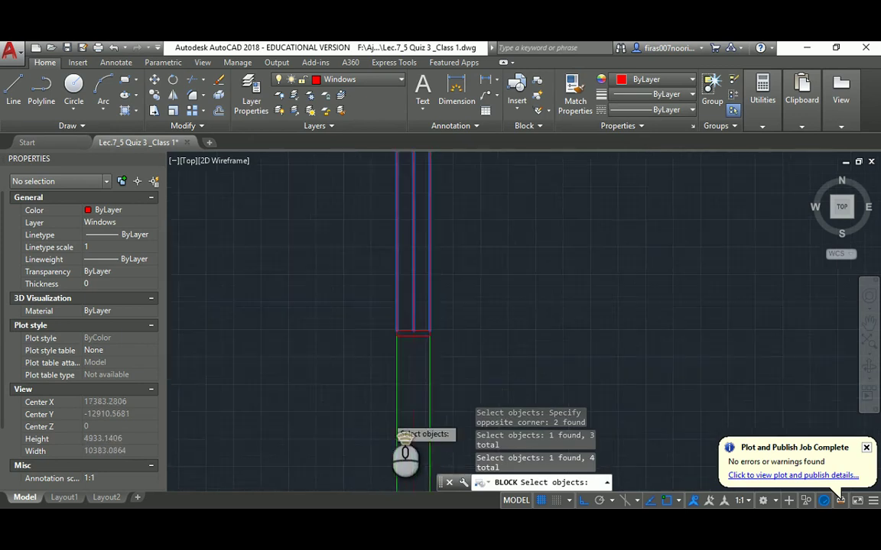
{"action": "scroll", "coordinate": [386, 418], "scroll_direction": "up", "scroll_amount": 4}
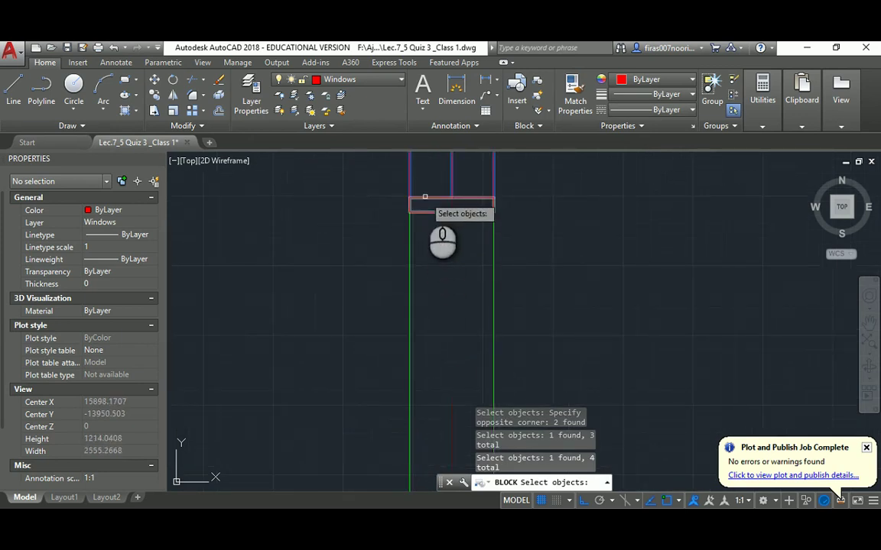
{"action": "key", "text": "Return"}
{"action": "left_click", "coordinate": [280, 234]}
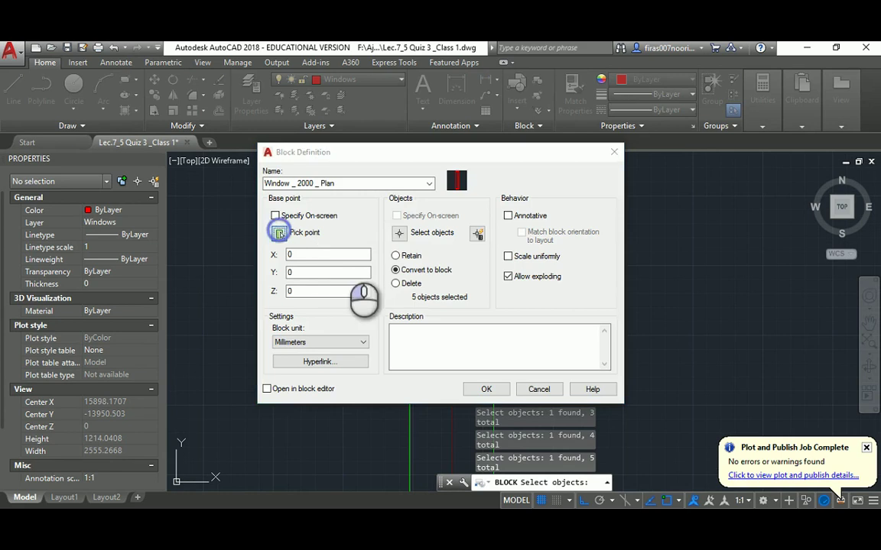
{"action": "left_click", "coordinate": [409, 210]}
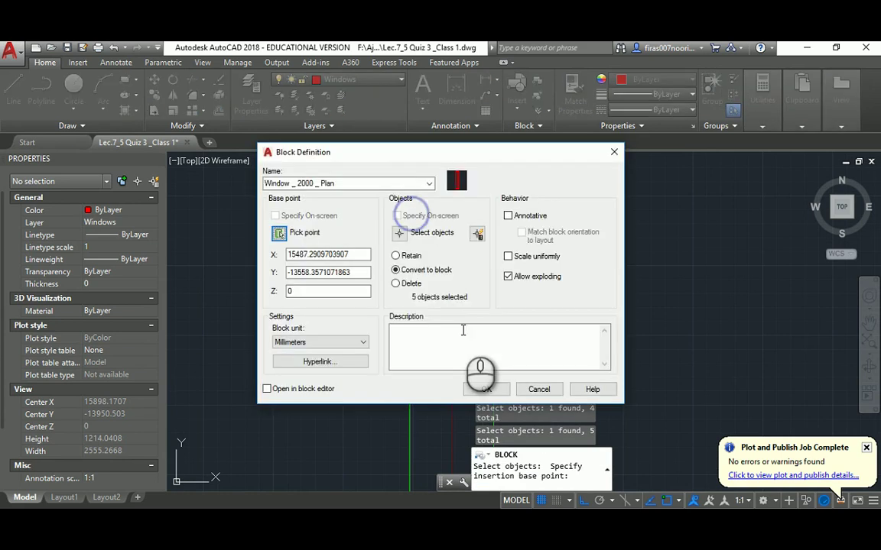
{"action": "left_click", "coordinate": [487, 390]}
{"action": "scroll", "coordinate": [360, 271], "scroll_direction": "up", "scroll_amount": 2}
Switch to the Quiz 3 _ Class 1 PDF and examine the position, sill and height of the window in Room5's west wall.
{"action": "key", "text": "alt+Tab"}
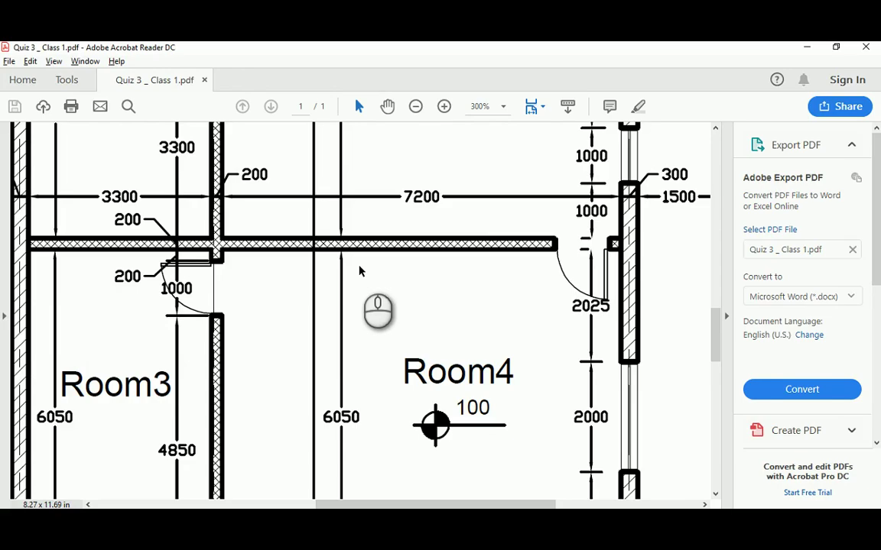
{"action": "scroll", "coordinate": [489, 315], "scroll_direction": "down", "scroll_amount": 5}
{"action": "scroll", "coordinate": [490, 314], "scroll_direction": "down", "scroll_amount": 3, "text": "ctrl"}
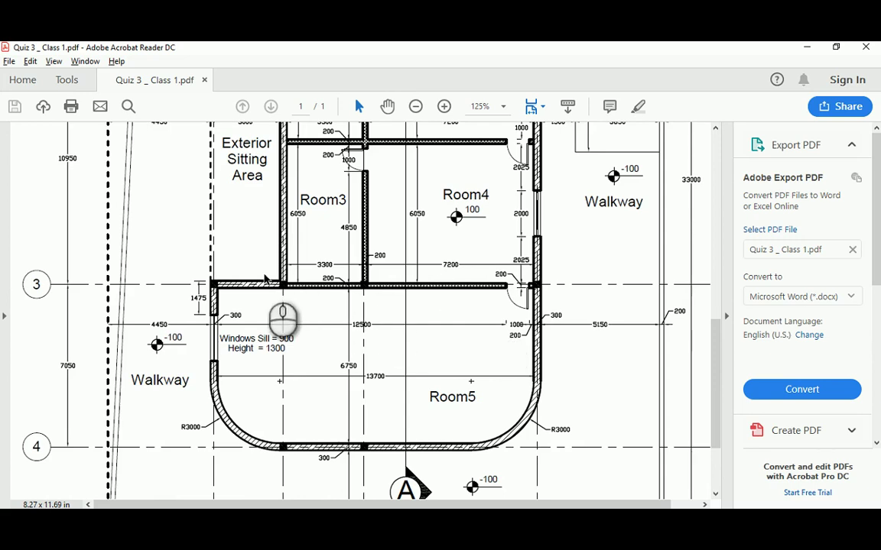
{"action": "scroll", "coordinate": [205, 322], "scroll_direction": "up", "scroll_amount": 3, "text": "ctrl"}
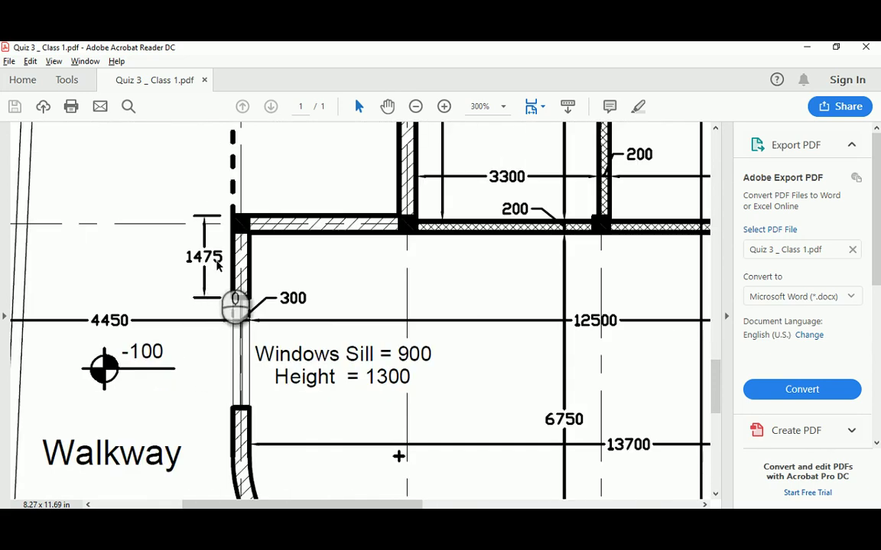
{"action": "scroll", "coordinate": [301, 300], "scroll_direction": "down", "scroll_amount": 2}
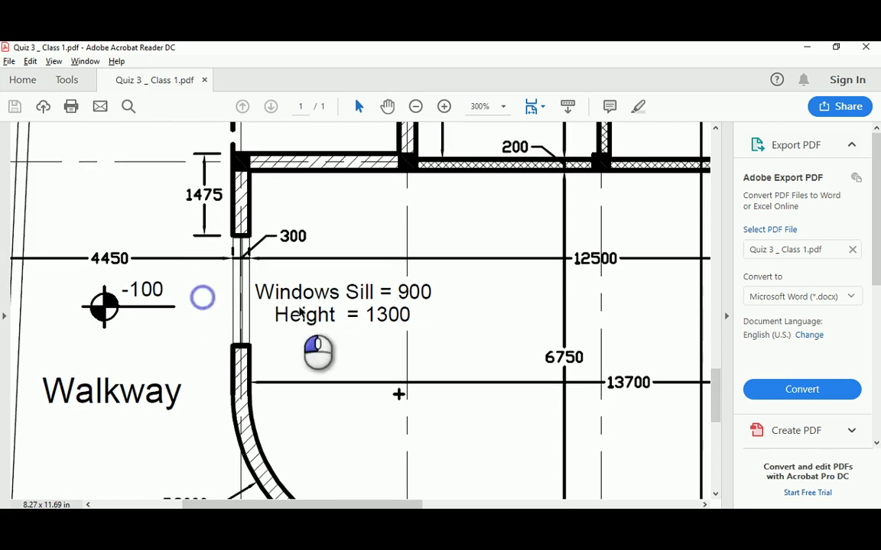
{"action": "scroll", "coordinate": [266, 304], "scroll_direction": "down", "scroll_amount": 1, "text": "ctrl"}
{"action": "scroll", "coordinate": [265, 304], "scroll_direction": "down", "scroll_amount": 2, "text": "ctrl"}
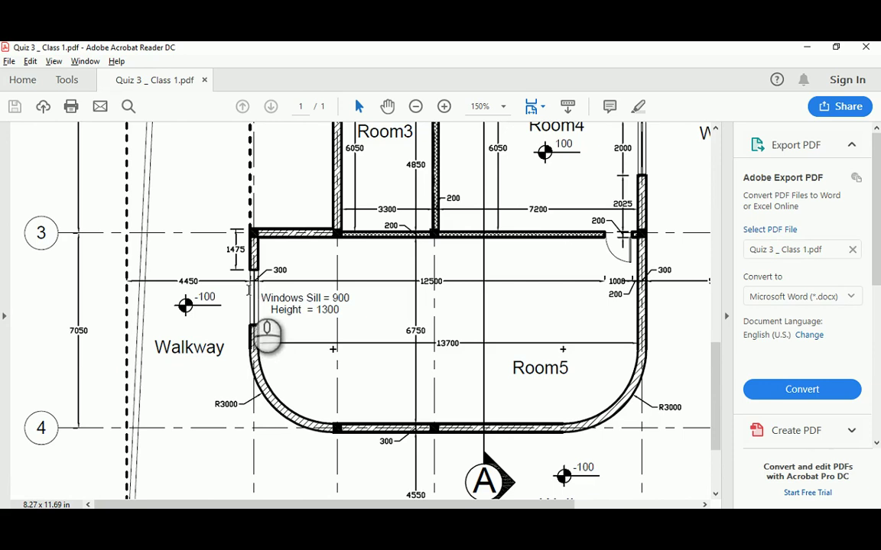
Return to AutoCAD and offset the outer line of Room5's short north-west wall 1475 mm downward across the west wall.
{"action": "key", "text": "alt+Tab"}
{"action": "scroll", "coordinate": [337, 304], "scroll_direction": "down", "scroll_amount": 5}
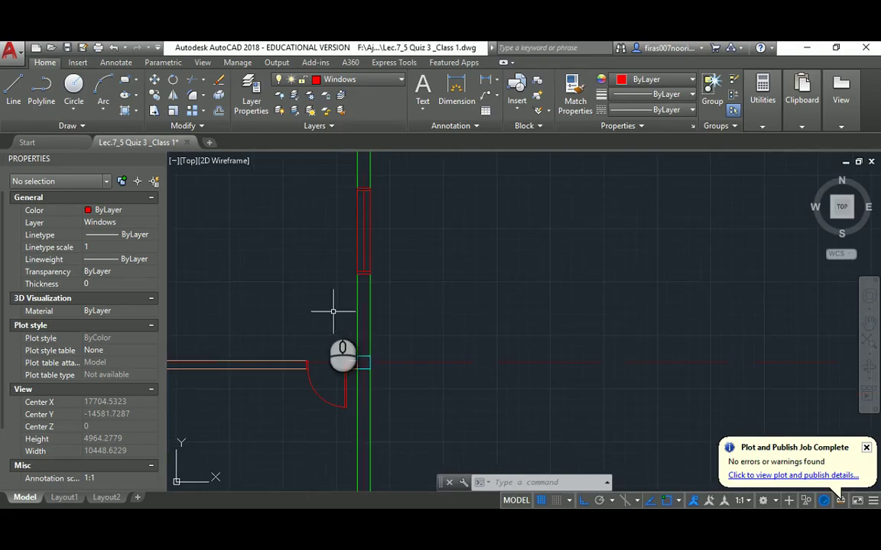
{"action": "scroll", "coordinate": [313, 313], "scroll_direction": "up", "scroll_amount": 4}
{"action": "key", "text": "Escape"}
{"action": "key", "text": "Escape"}
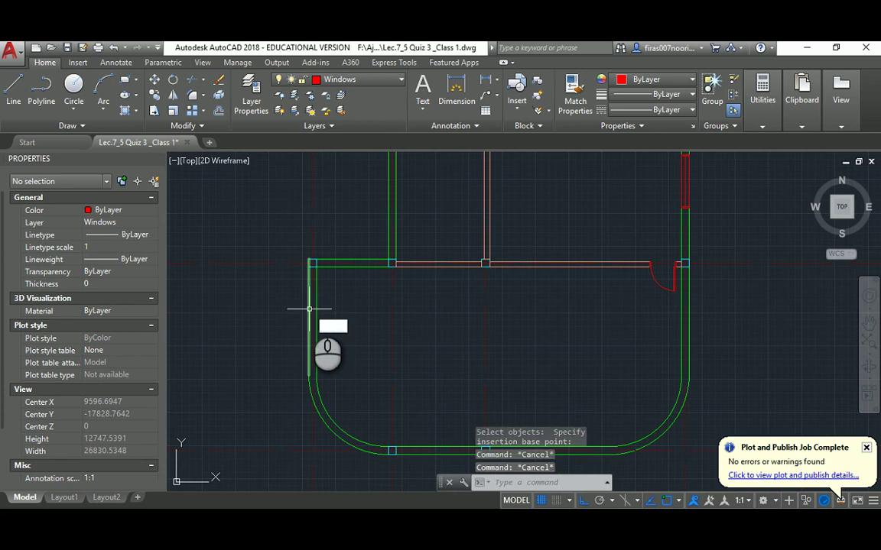
{"action": "type", "text": "o"}
{"action": "key", "text": "Return"}
{"action": "type", "text": "1475"}
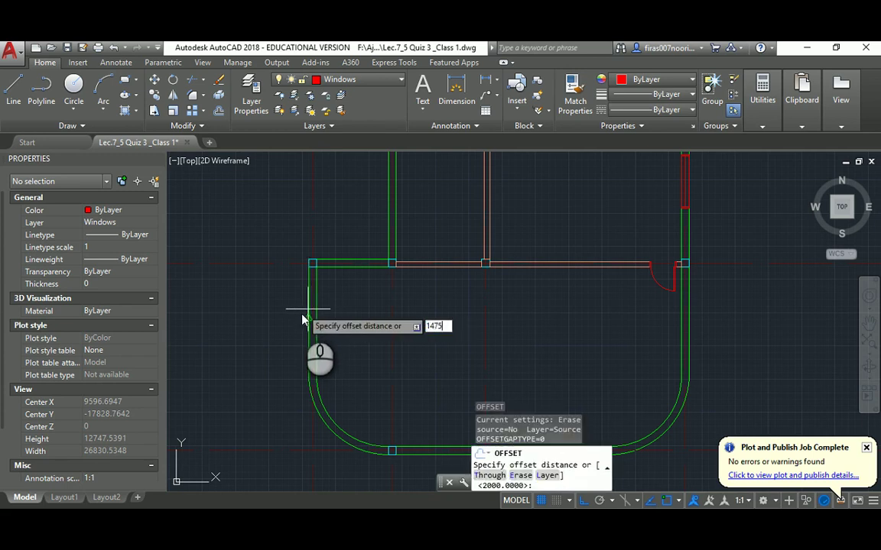
{"action": "key", "text": "Return"}
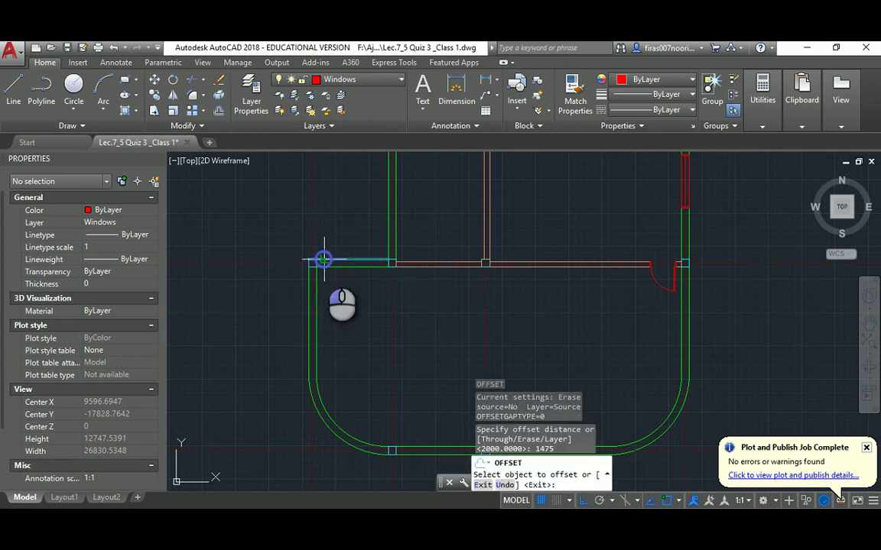
{"action": "left_click", "coordinate": [321, 261]}
{"action": "left_click", "coordinate": [329, 306]}
{"action": "key", "text": "Escape"}
{"action": "key", "text": "Escape"}
Offset the new line across Room5's west wall another 2000 mm downward to mark the window opening's other end.
{"action": "key", "text": "Return"}
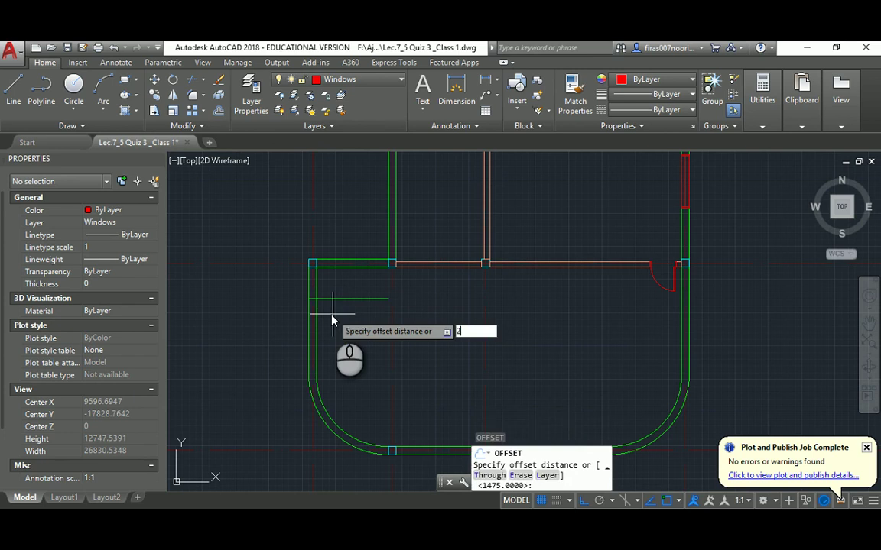
{"action": "type", "text": "2000"}
{"action": "key", "text": "Return"}
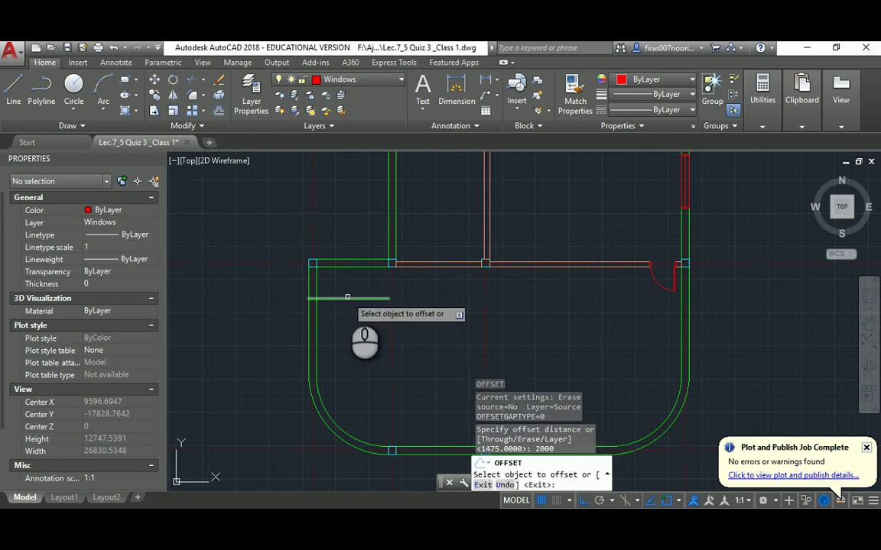
{"action": "left_click", "coordinate": [347, 298]}
{"action": "left_click", "coordinate": [336, 344]}
{"action": "key", "text": "Escape"}
Trim the two offset lines to the wall thickness and cut out the west wall segments between them to form Room5's window opening.
{"action": "type", "text": "tr"}
{"action": "key", "text": "Return"}
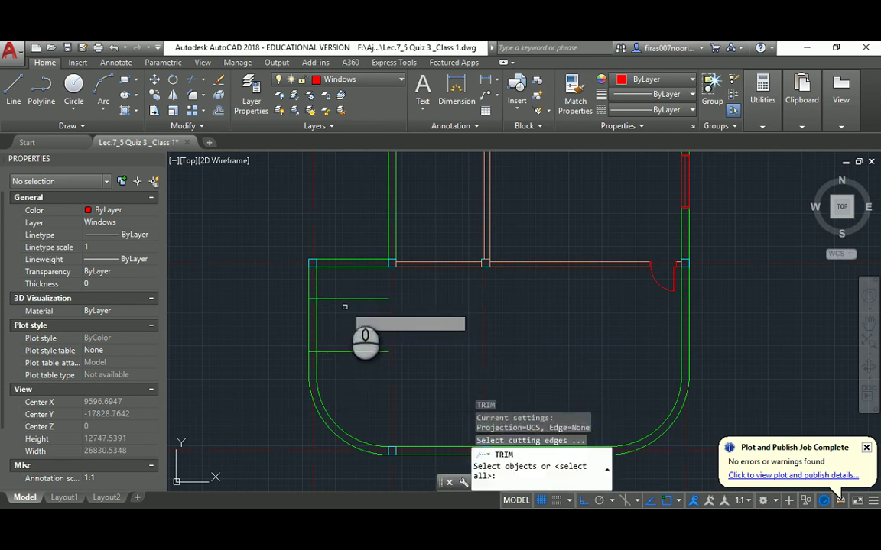
{"action": "key", "text": "Return"}
{"action": "left_click", "coordinate": [364, 334]}
{"action": "left_click", "coordinate": [324, 356]}
{"action": "left_click", "coordinate": [295, 320]}
{"action": "key", "text": "Escape"}
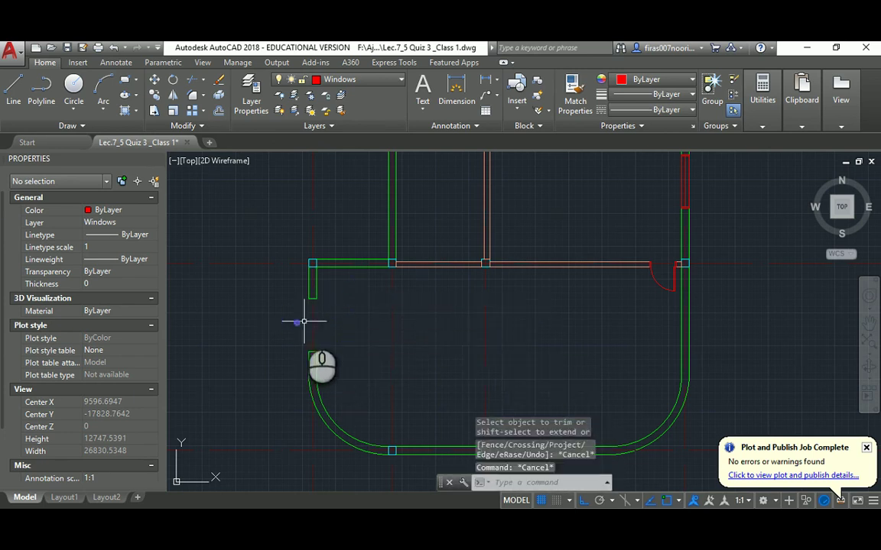
Copy the 2000 mm window block from Room4's east wall into Room5's west wall opening, using its top edge midpoint as base point.
{"action": "type", "text": "co"}
{"action": "key", "text": "Return"}
{"action": "middle_click_drag", "start_coordinate": [581, 237], "coordinate": [528, 305]}
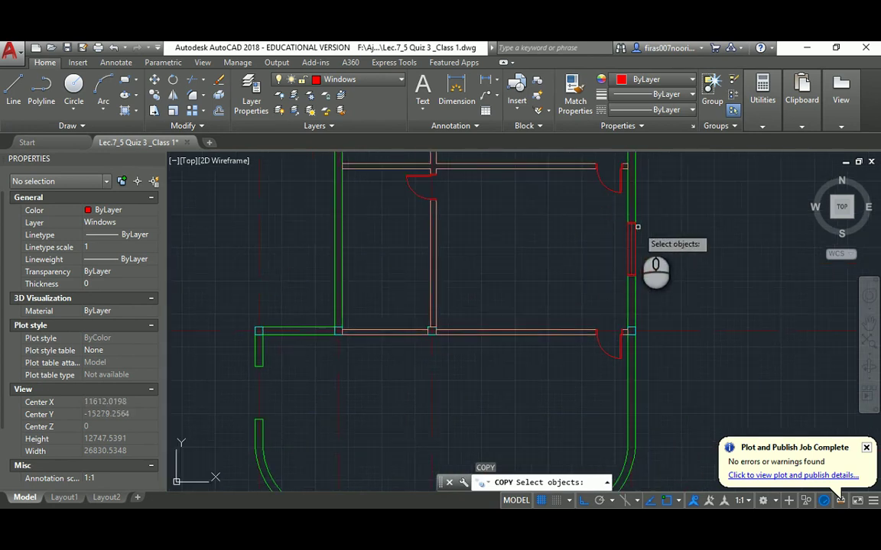
{"action": "left_click", "coordinate": [633, 228]}
{"action": "scroll", "coordinate": [634, 225], "scroll_direction": "up", "scroll_amount": 4}
{"action": "key", "text": "Return"}
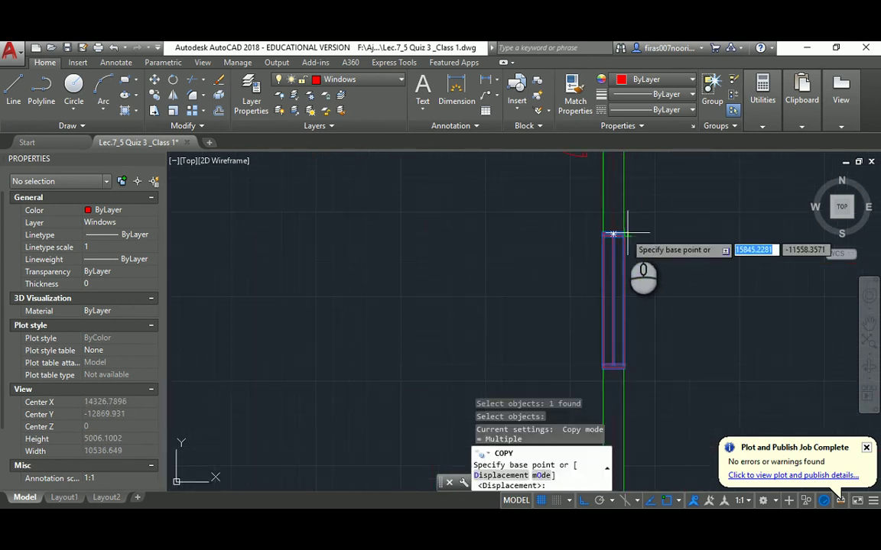
{"action": "left_click", "coordinate": [613, 233]}
{"action": "scroll", "coordinate": [539, 260], "scroll_direction": "down", "scroll_amount": 3}
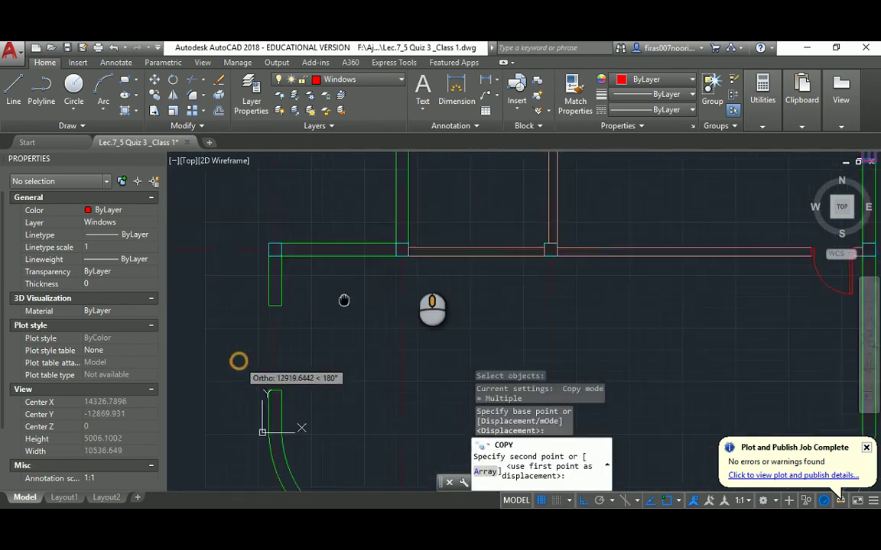
{"action": "left_click", "coordinate": [373, 310]}
{"action": "key", "text": "Escape"}
Switch to the Quiz 3 _ Class 1 PDF and review the walls, doors and windows of all rooms against the drawing.
{"action": "key", "text": "alt+Tab"}
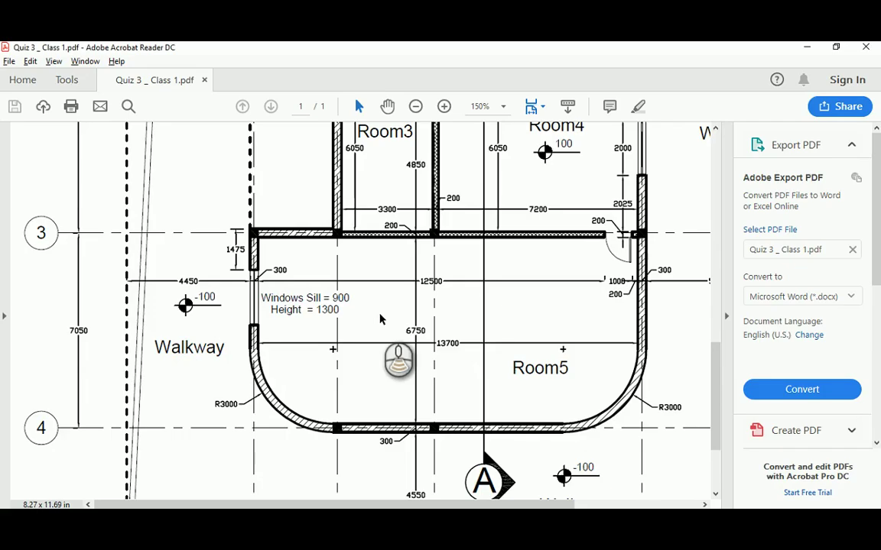
{"action": "scroll", "coordinate": [382, 284], "scroll_direction": "up", "scroll_amount": 5}
{"action": "scroll", "coordinate": [386, 286], "scroll_direction": "down", "scroll_amount": 2}
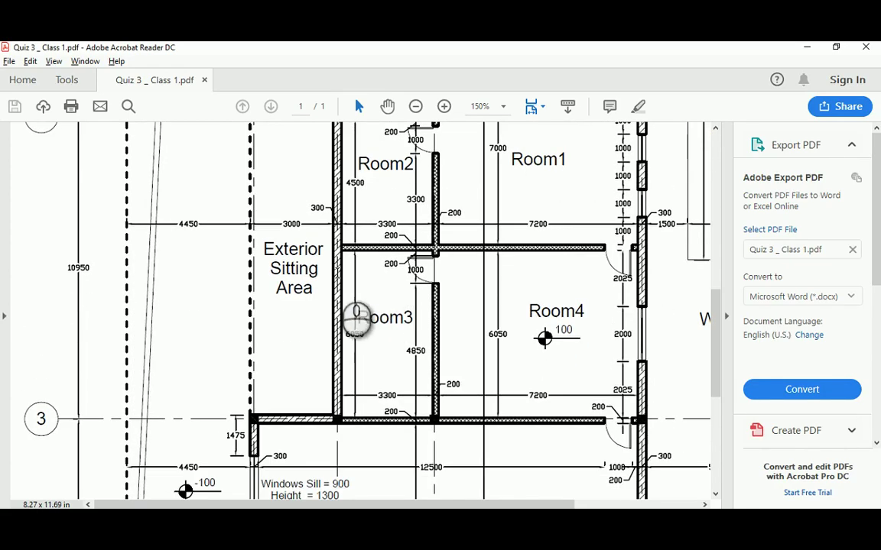
{"action": "scroll", "coordinate": [378, 275], "scroll_direction": "up", "scroll_amount": 1}
{"action": "scroll", "coordinate": [413, 272], "scroll_direction": "up", "scroll_amount": 2}
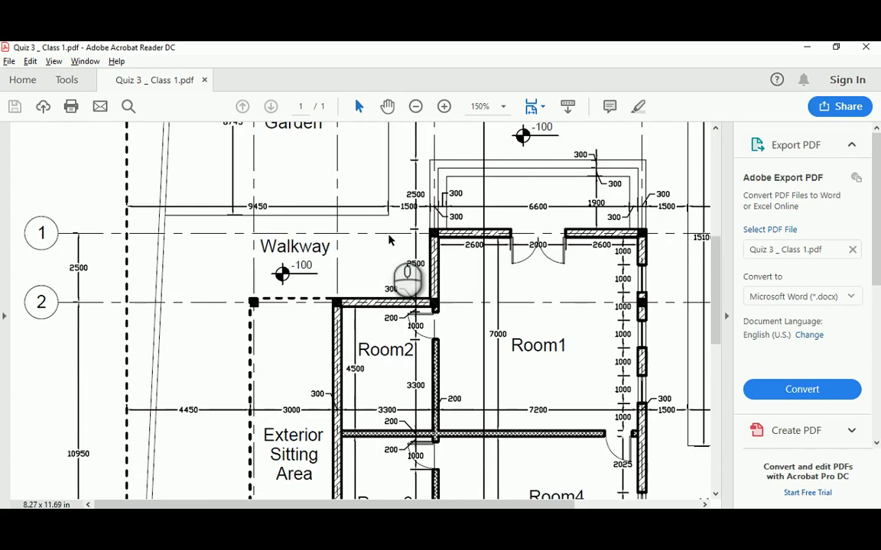
{"action": "scroll", "coordinate": [409, 260], "scroll_direction": "down", "scroll_amount": 3}
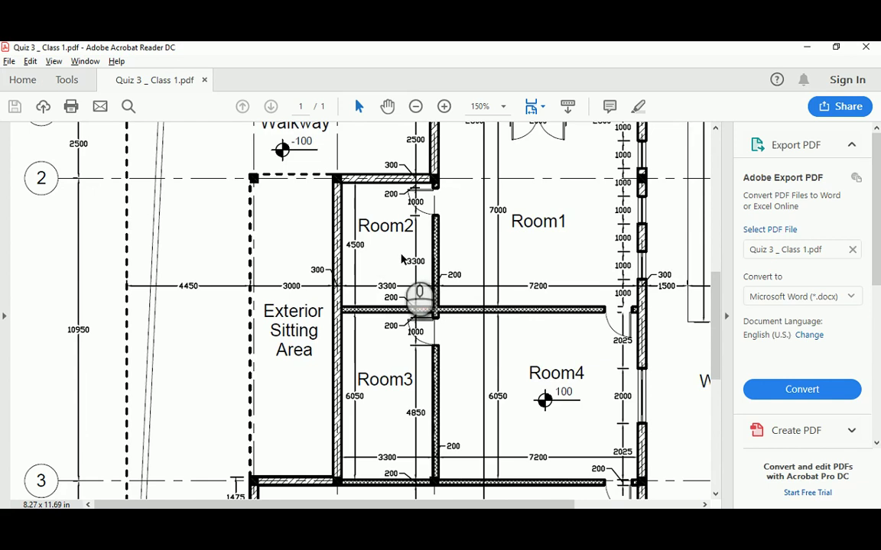
{"action": "scroll", "coordinate": [402, 272], "scroll_direction": "down", "scroll_amount": 5}
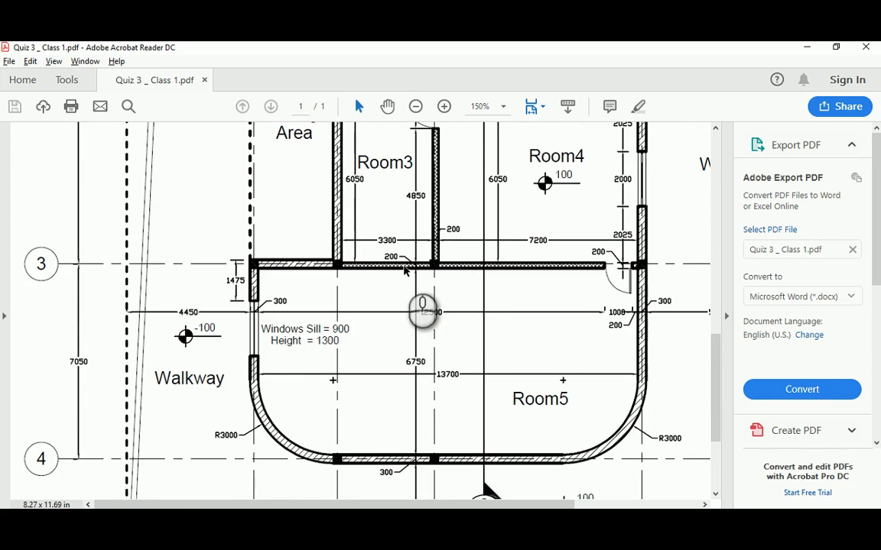
{"action": "scroll", "coordinate": [502, 281], "scroll_direction": "up", "scroll_amount": 3}
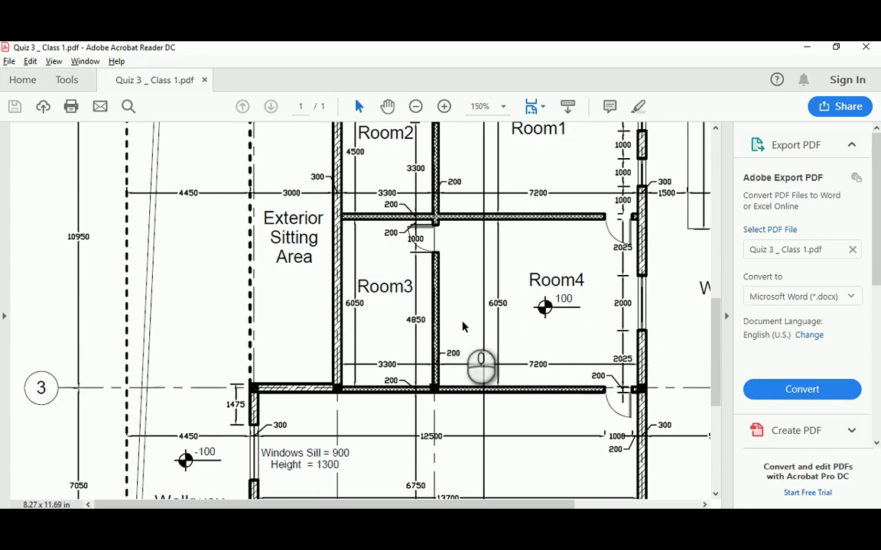
{"action": "scroll", "coordinate": [386, 346], "scroll_direction": "down", "scroll_amount": 2}
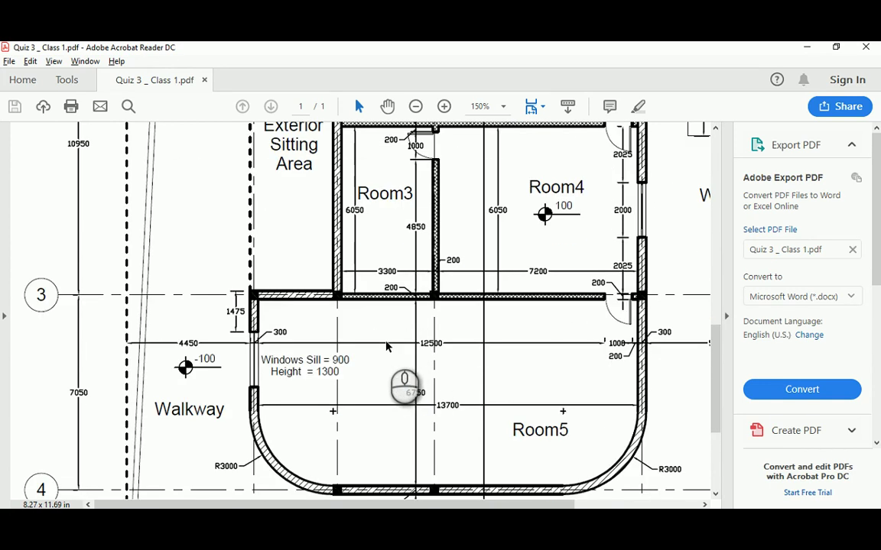
Examine the exterior sitting area, entrance steps, gardens and walkways in the plan, including the east garden's dimensions.
{"action": "scroll", "coordinate": [387, 344], "scroll_direction": "up", "scroll_amount": 7}
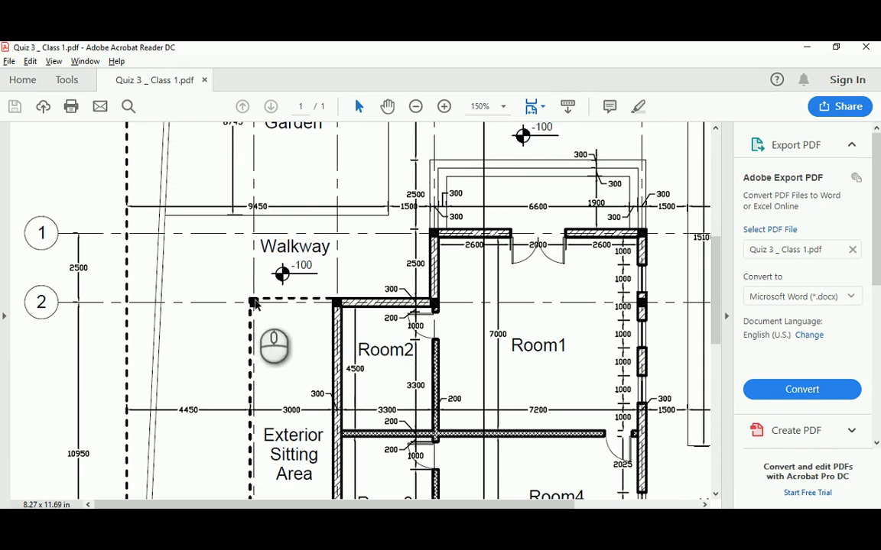
{"action": "scroll", "coordinate": [340, 306], "scroll_direction": "down", "scroll_amount": 2}
{"action": "scroll", "coordinate": [393, 281], "scroll_direction": "up", "scroll_amount": 4}
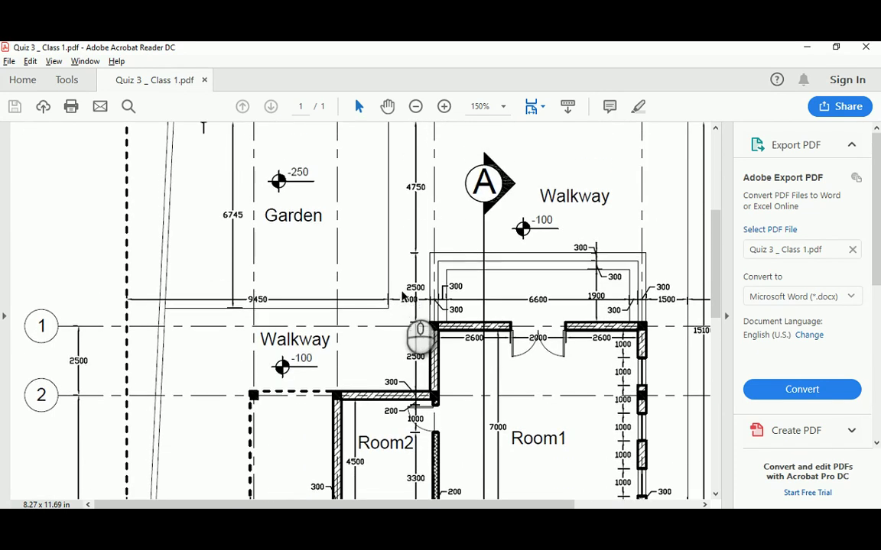
{"action": "scroll", "coordinate": [432, 307], "scroll_direction": "up", "scroll_amount": 1}
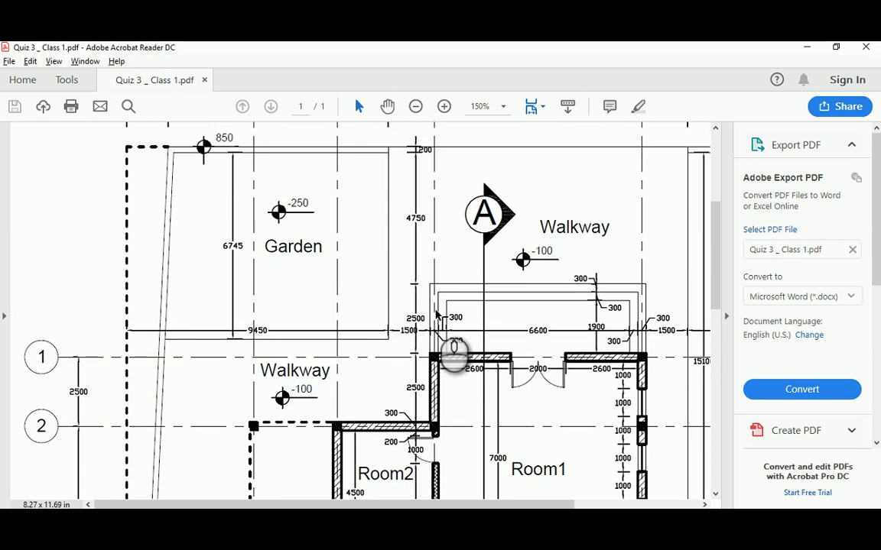
{"action": "scroll", "coordinate": [436, 313], "scroll_direction": "down", "scroll_amount": 2}
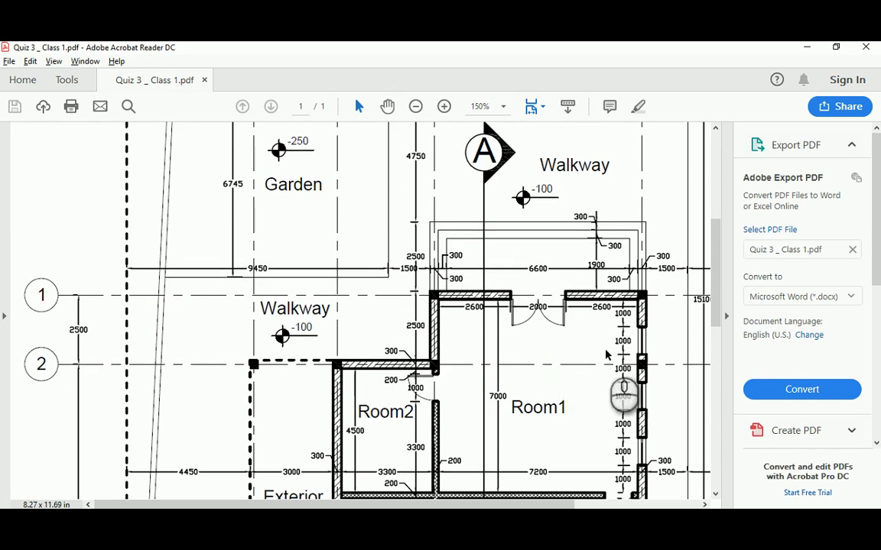
{"action": "left_click_drag", "start_coordinate": [557, 503], "coordinate": [671, 504]}
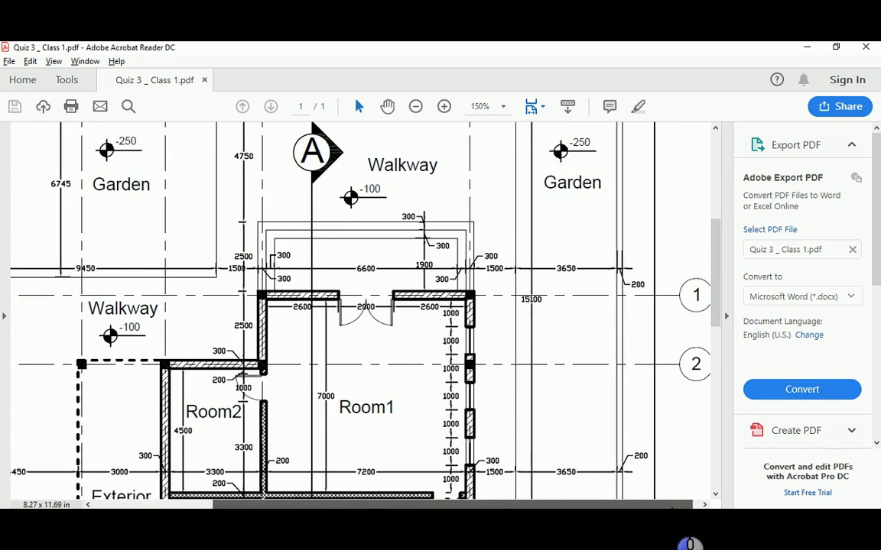
{"action": "scroll", "coordinate": [537, 368], "scroll_direction": "down", "scroll_amount": 3}
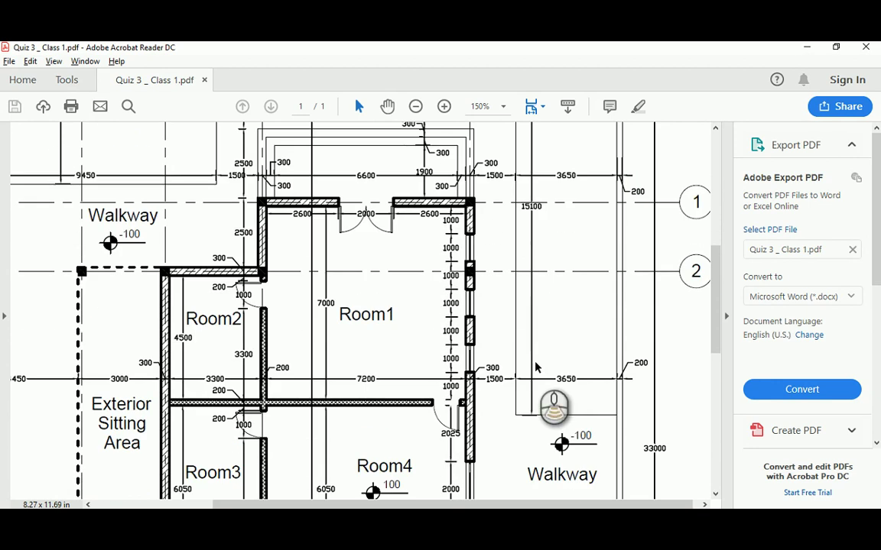
{"action": "scroll", "coordinate": [536, 368], "scroll_direction": "down", "scroll_amount": 2}
{"action": "scroll", "coordinate": [510, 359], "scroll_direction": "up", "scroll_amount": 2, "text": "ctrl"}
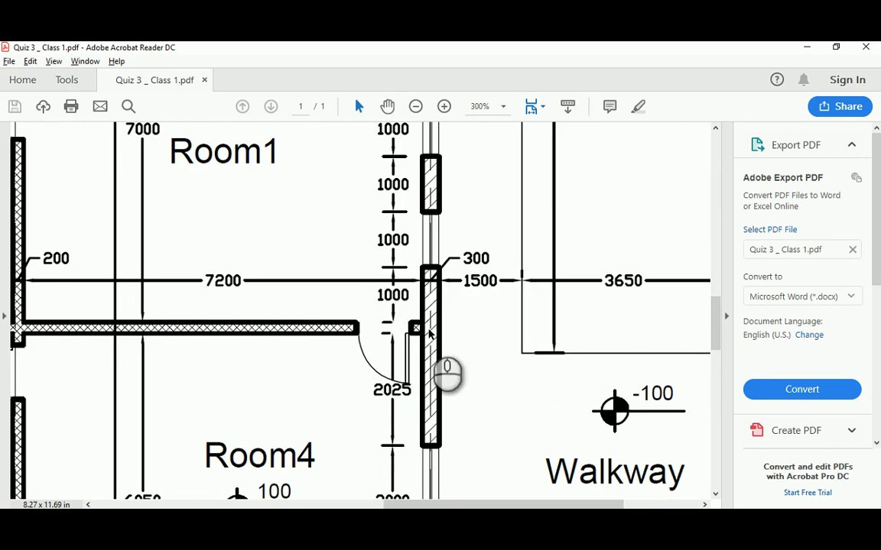
{"action": "left_click_drag", "start_coordinate": [530, 503], "coordinate": [584, 503]}
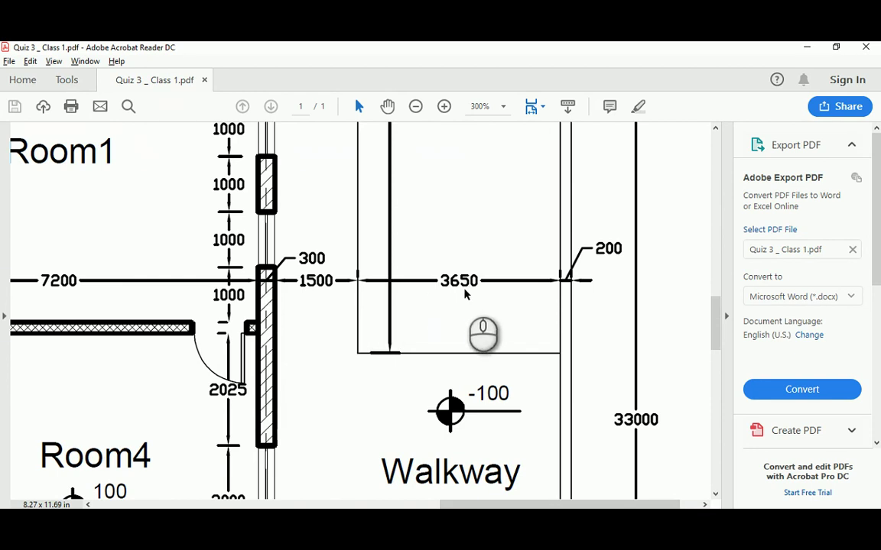
Switch to AutoCAD and offset the outer line of Room1's east wall 1500 mm to the east.
{"action": "key", "text": "alt+Tab"}
{"action": "scroll", "coordinate": [535, 337], "scroll_direction": "down", "scroll_amount": 5}
{"action": "scroll", "coordinate": [520, 321], "scroll_direction": "up", "scroll_amount": 4}
{"action": "scroll", "coordinate": [500, 284], "scroll_direction": "up", "scroll_amount": 2}
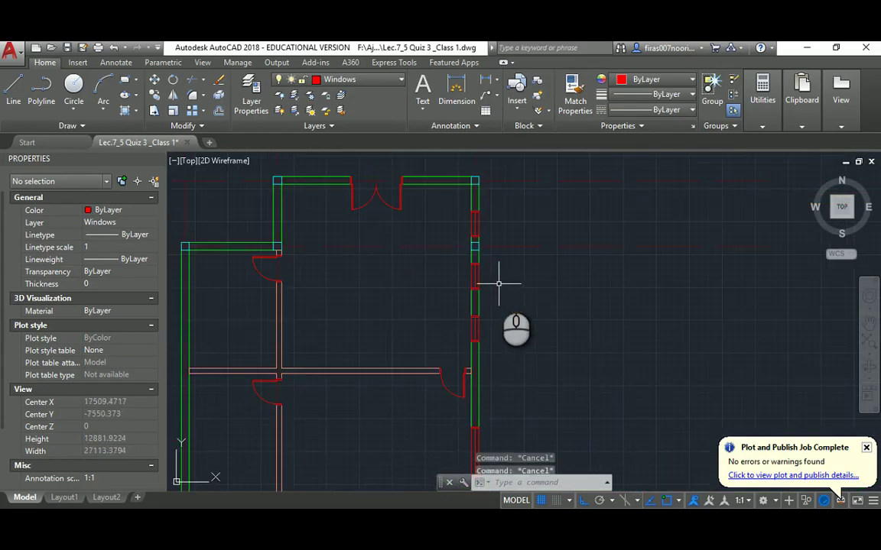
{"action": "type", "text": "o"}
{"action": "key", "text": "Return"}
{"action": "type", "text": "1"}
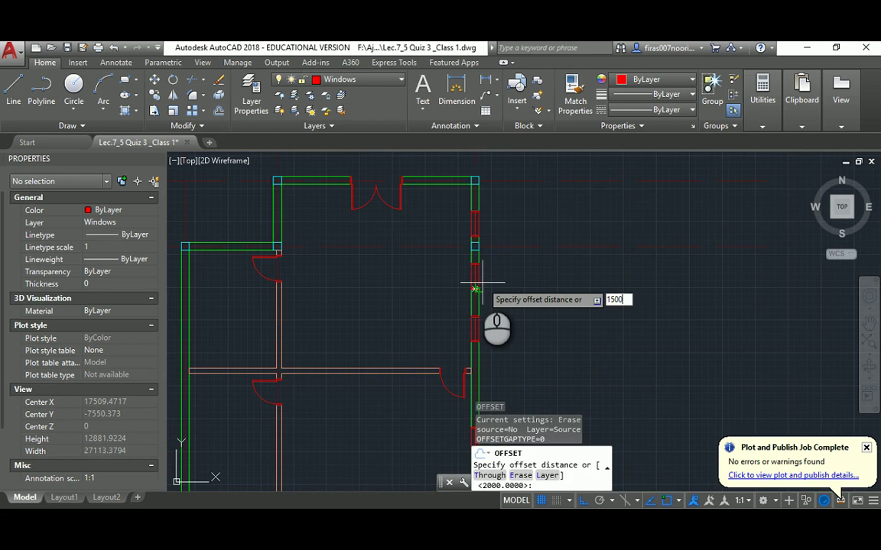
{"action": "type", "text": "500"}
{"action": "key", "text": "Return"}
{"action": "scroll", "coordinate": [478, 294], "scroll_direction": "up", "scroll_amount": 2}
{"action": "scroll", "coordinate": [478, 298], "scroll_direction": "up", "scroll_amount": 2}
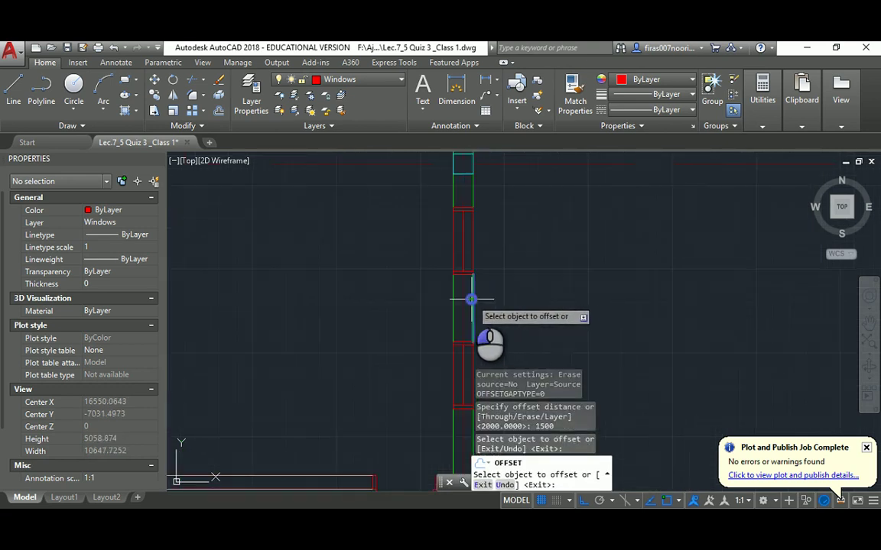
Check the garden width in the PDF and offset the new line 3650 mm further east for the fence's inner face.
{"action": "key", "text": "alt+Tab"}
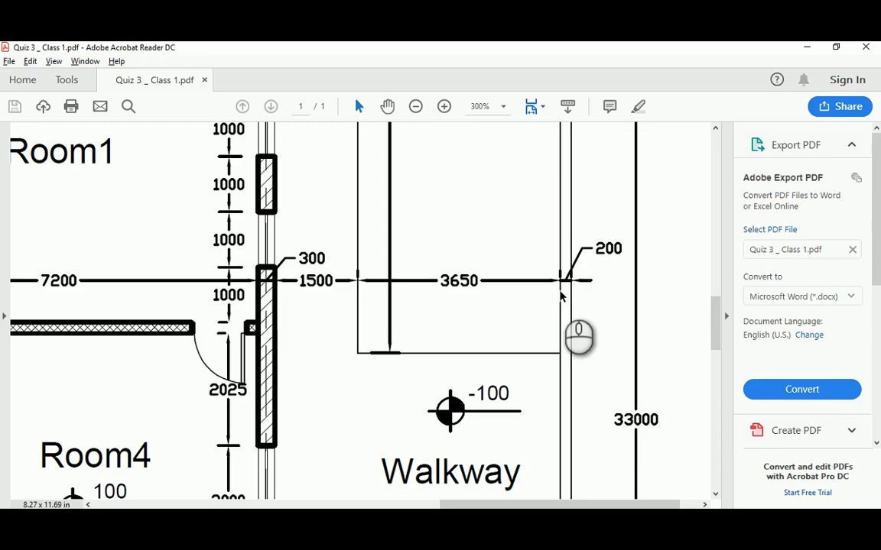
{"action": "key", "text": "alt+Tab"}
{"action": "key", "text": "Return"}
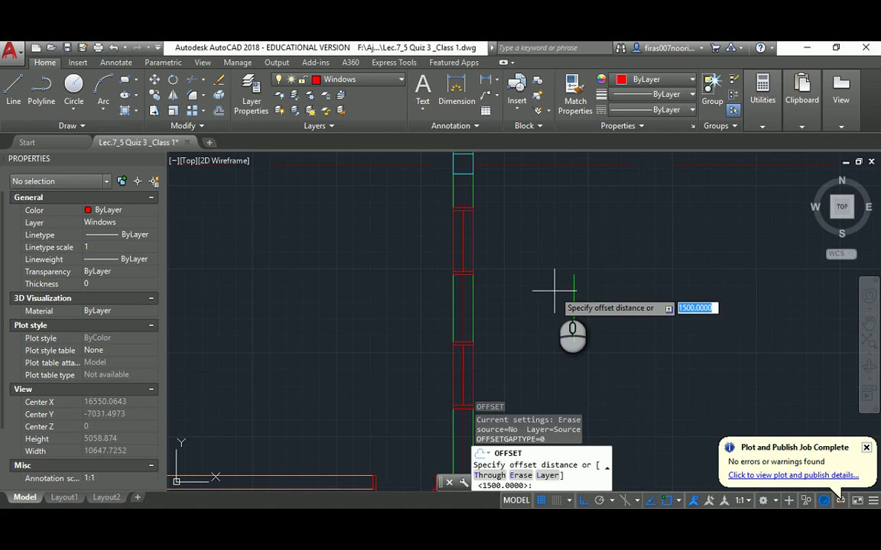
{"action": "type", "text": "3650"}
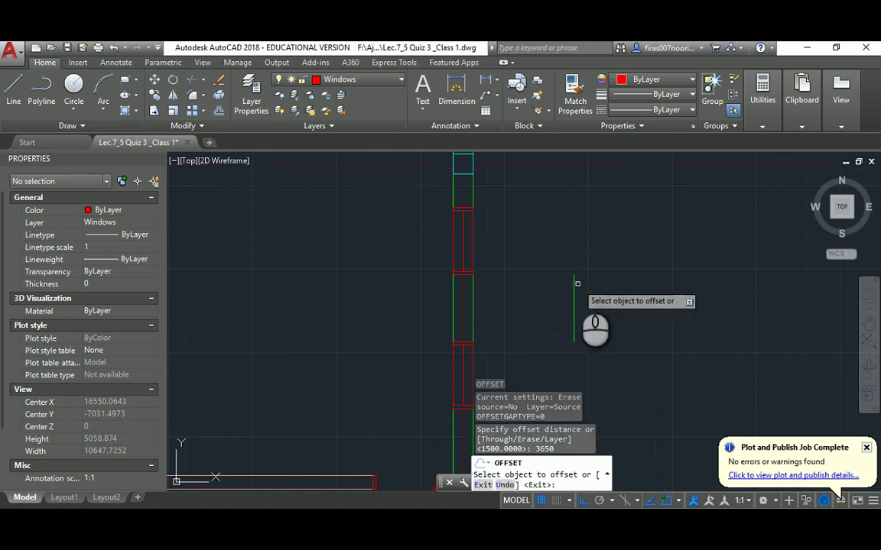
{"action": "left_click", "coordinate": [574, 287]}
{"action": "scroll", "coordinate": [676, 295], "scroll_direction": "down", "scroll_amount": 3}
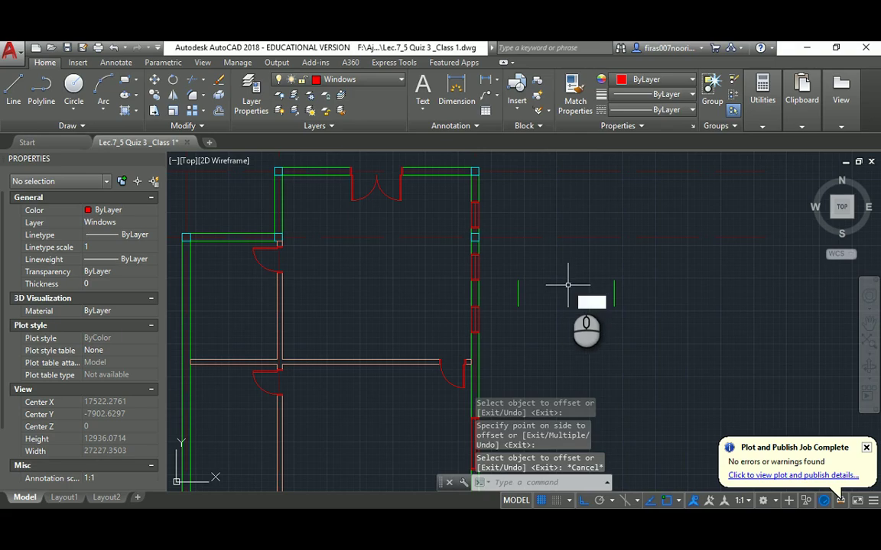
Offset the east fence's inner line 200 mm outward to give the fence its thickness.
{"action": "key", "text": "Return"}
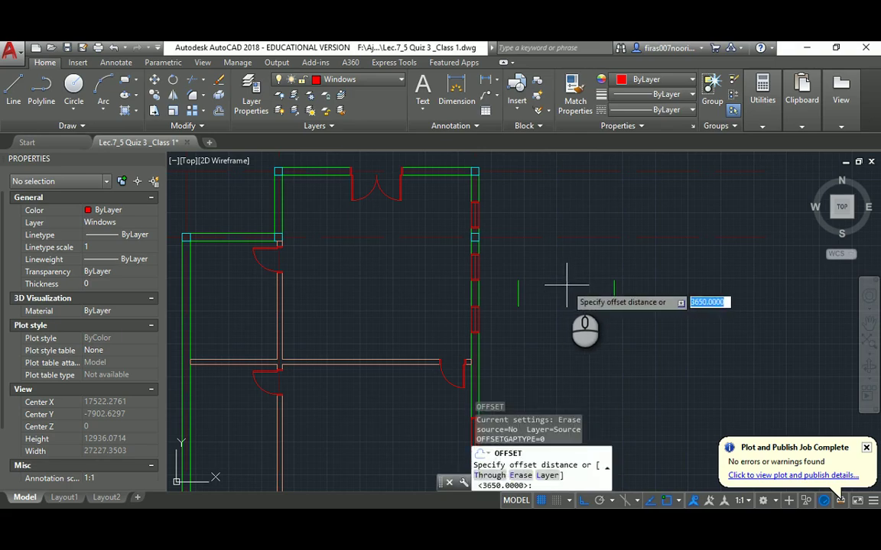
{"action": "type", "text": "200"}
{"action": "key", "text": "Return"}
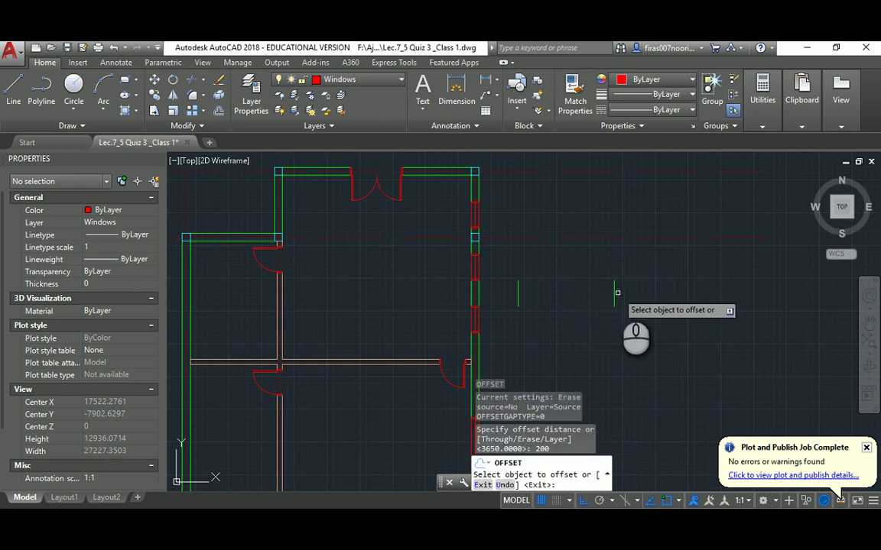
{"action": "left_click", "coordinate": [615, 293]}
{"action": "left_click", "coordinate": [644, 295]}
{"action": "key", "text": "alt+Tab"}
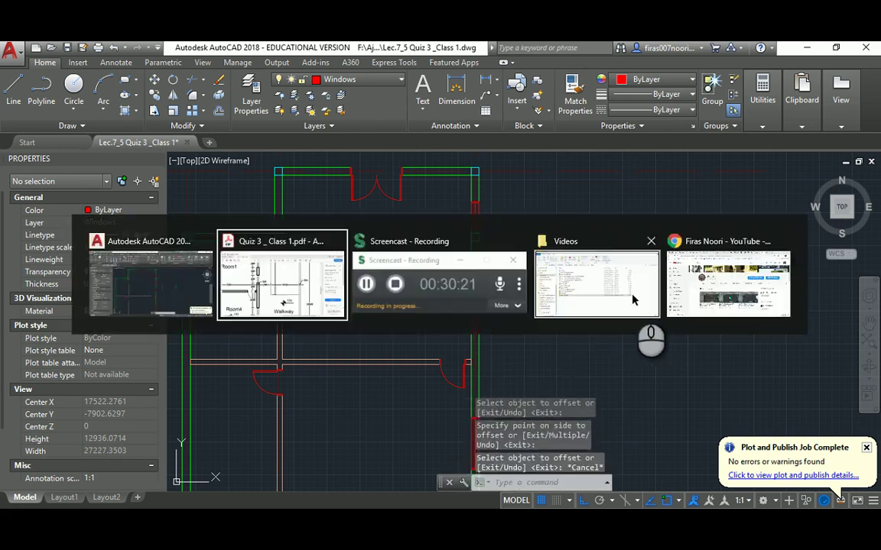
{"action": "key", "text": "alt+Tab"}
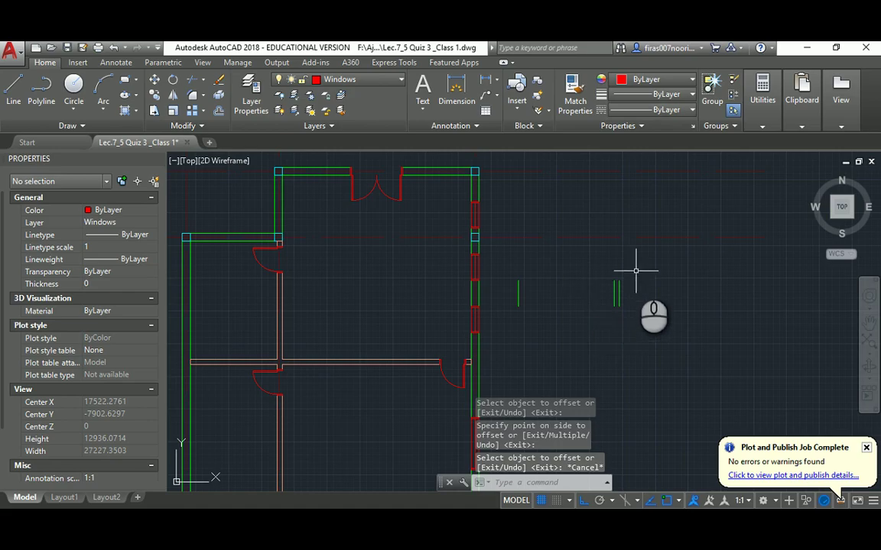
Create a new layer named Fen. and make it the current layer.
{"action": "type", "text": "la"}
{"action": "key", "text": "Return"}
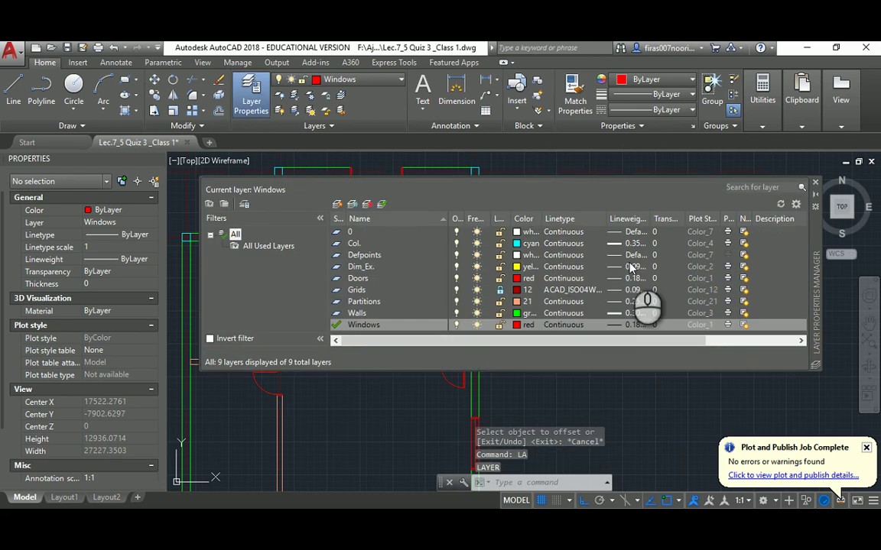
{"action": "left_click", "coordinate": [337, 204]}
{"action": "type", "text": "Fen."}
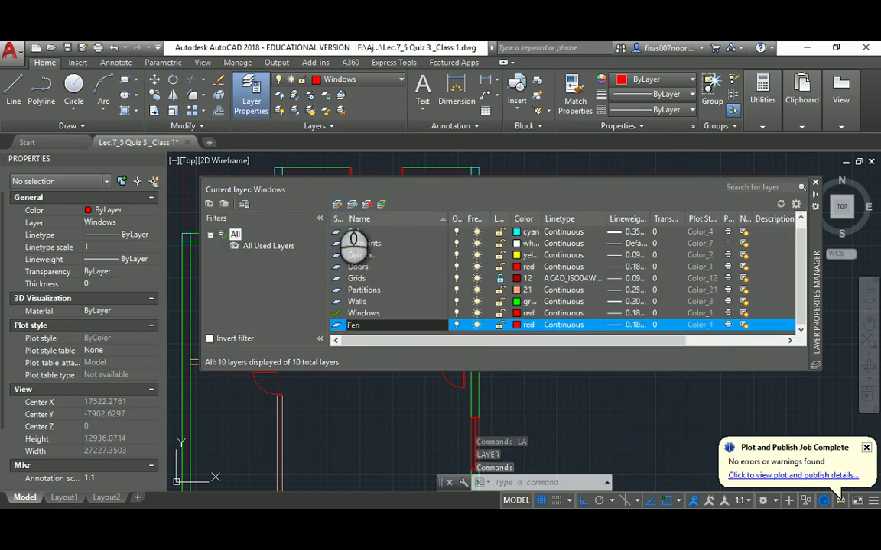
{"action": "double_click", "coordinate": [338, 324]}
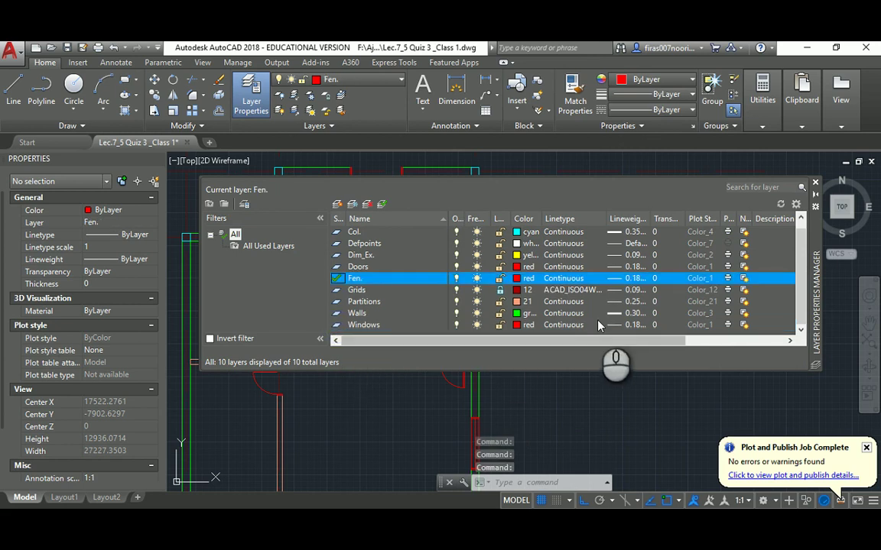
Set the Fen. layer's colour to green and close the layer manager.
{"action": "left_click", "coordinate": [563, 280]}
{"action": "left_click", "coordinate": [424, 331]}
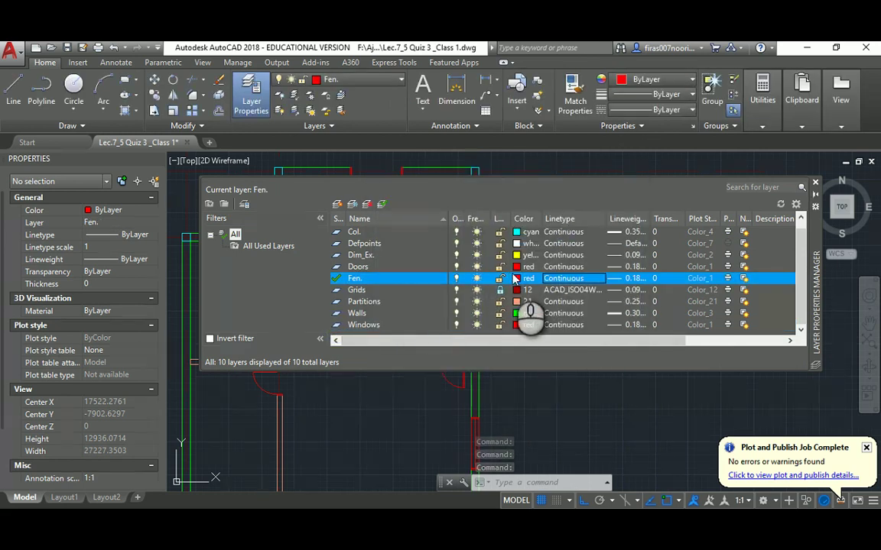
{"action": "left_click", "coordinate": [520, 280]}
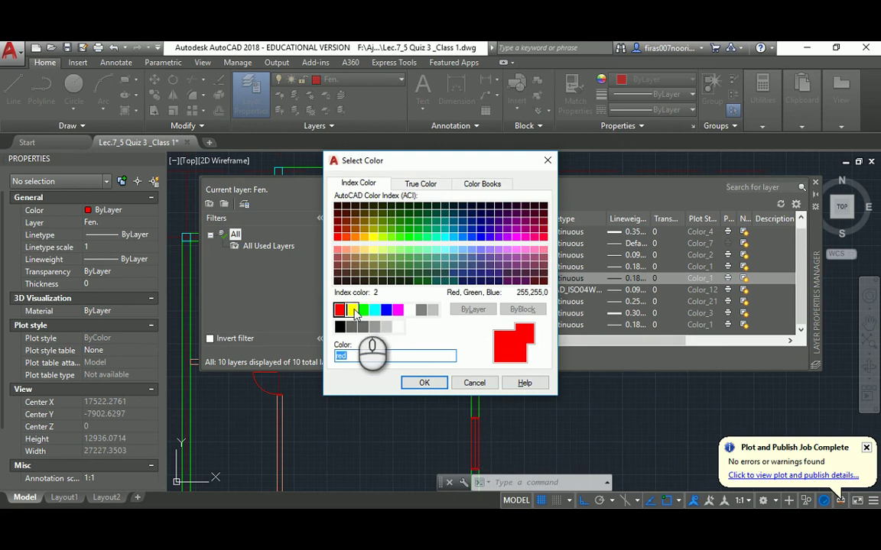
{"action": "left_click", "coordinate": [363, 309]}
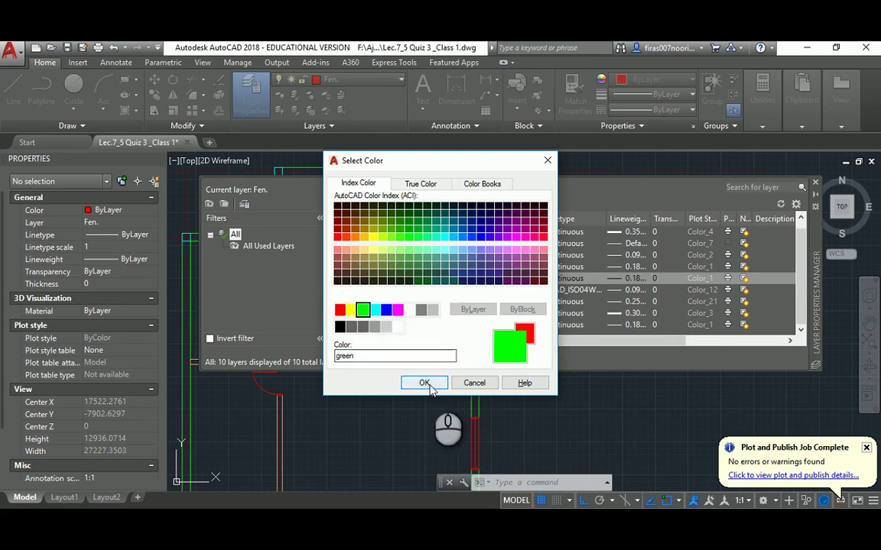
{"action": "left_click", "coordinate": [425, 383]}
{"action": "left_click", "coordinate": [614, 279]}
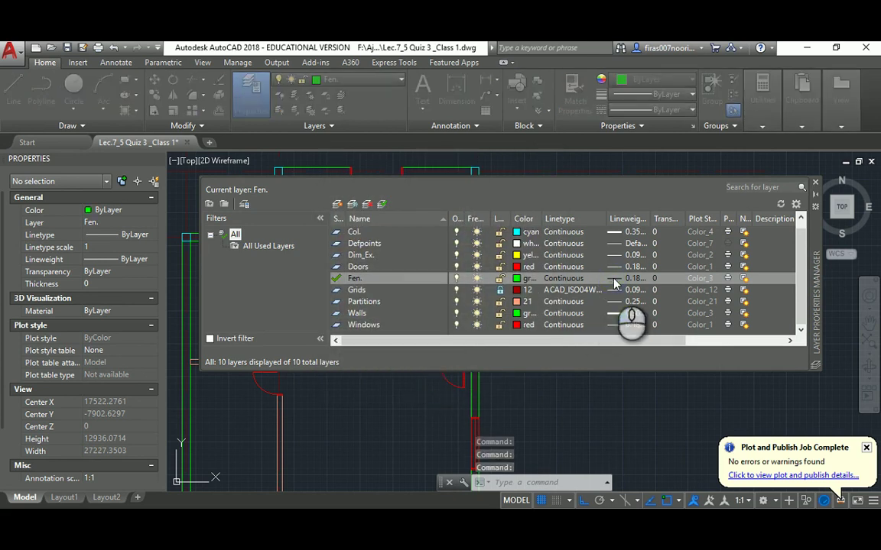
{"action": "key", "text": "Return"}
{"action": "left_click", "coordinate": [815, 185]}
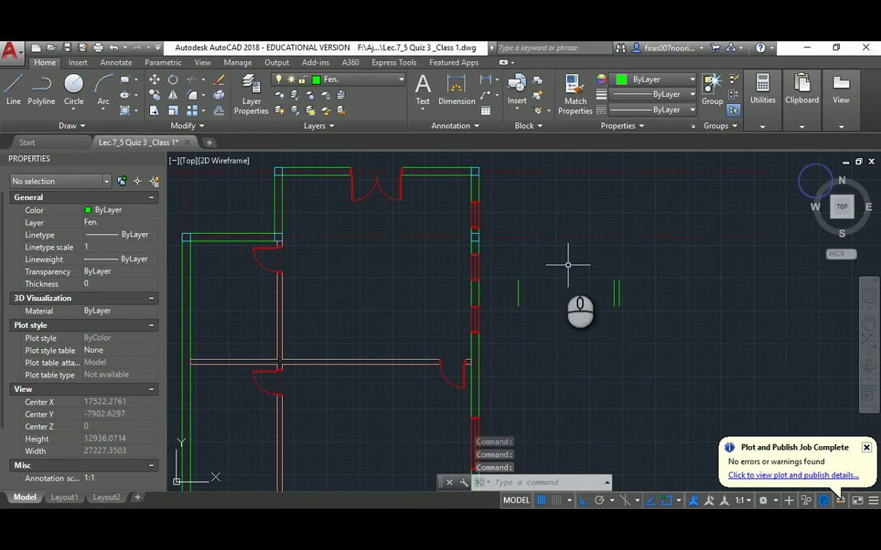
Move the two east fence lines from the Walls layer to the Fen. layer.
{"action": "left_click", "coordinate": [643, 262]}
{"action": "left_click", "coordinate": [595, 298]}
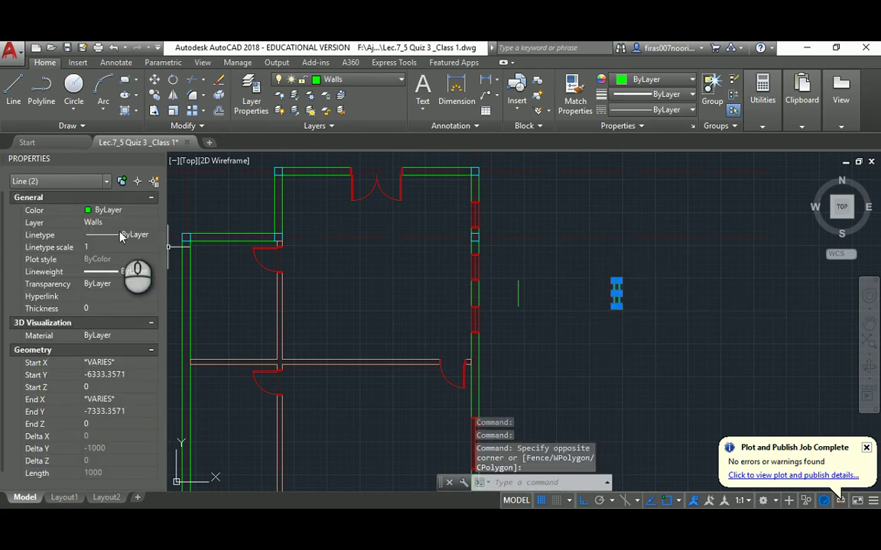
{"action": "left_click", "coordinate": [111, 224]}
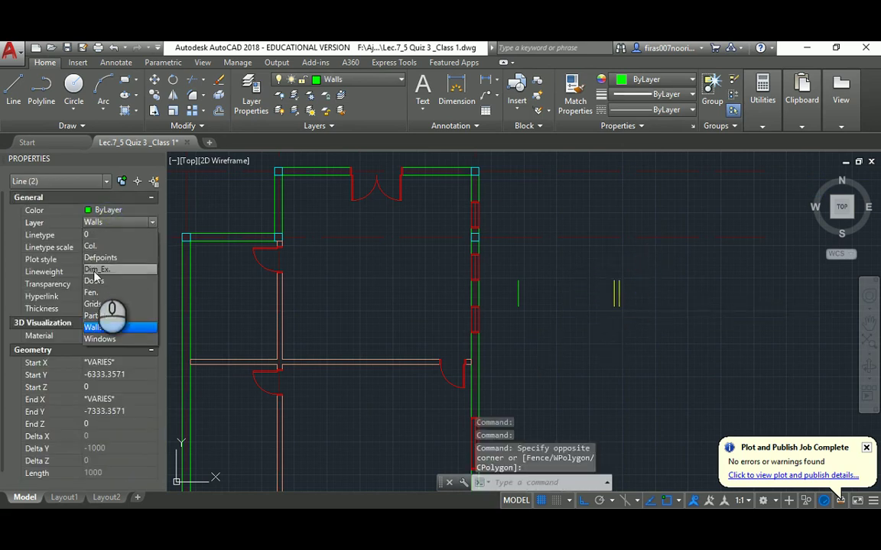
{"action": "left_click", "coordinate": [94, 295]}
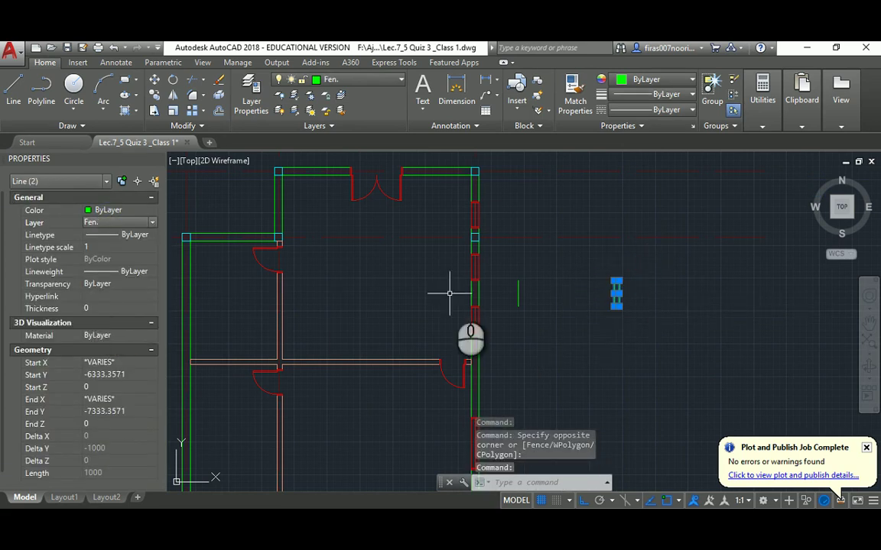
{"action": "scroll", "coordinate": [506, 291], "scroll_direction": "down", "scroll_amount": 3}
{"action": "key", "text": "Escape"}
Switch to the Quiz 3 _ Class 1 PDF and examine the fence dimensions east and south of Room5.
{"action": "key", "text": "alt+Tab"}
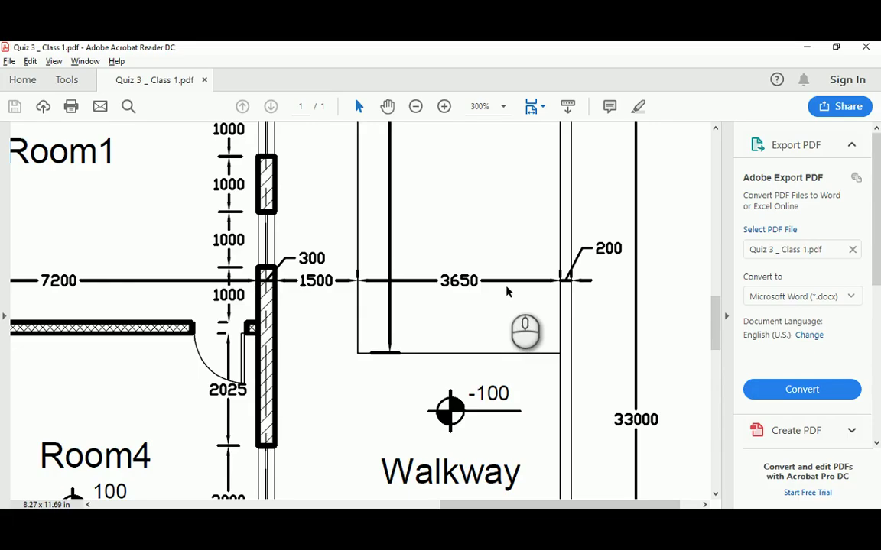
{"action": "scroll", "coordinate": [504, 282], "scroll_direction": "down", "scroll_amount": 15}
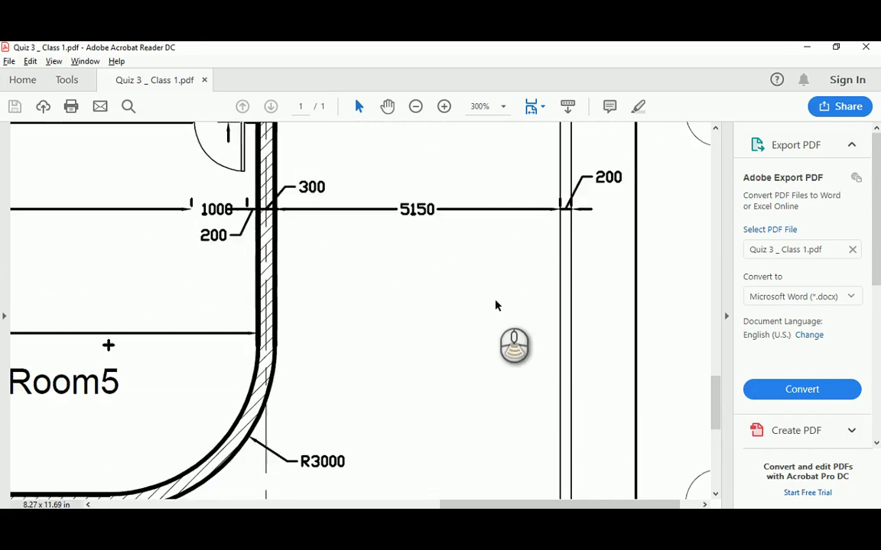
{"action": "scroll", "coordinate": [497, 252], "scroll_direction": "down", "scroll_amount": 5}
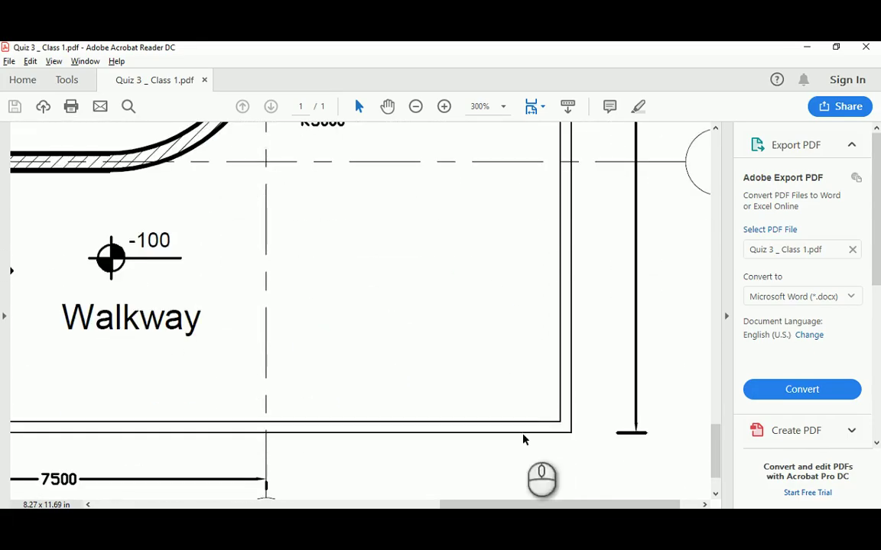
{"action": "scroll", "coordinate": [537, 499], "scroll_direction": "left", "scroll_amount": 4}
{"action": "scroll", "coordinate": [431, 375], "scroll_direction": "down", "scroll_amount": 2, "text": "ctrl"}
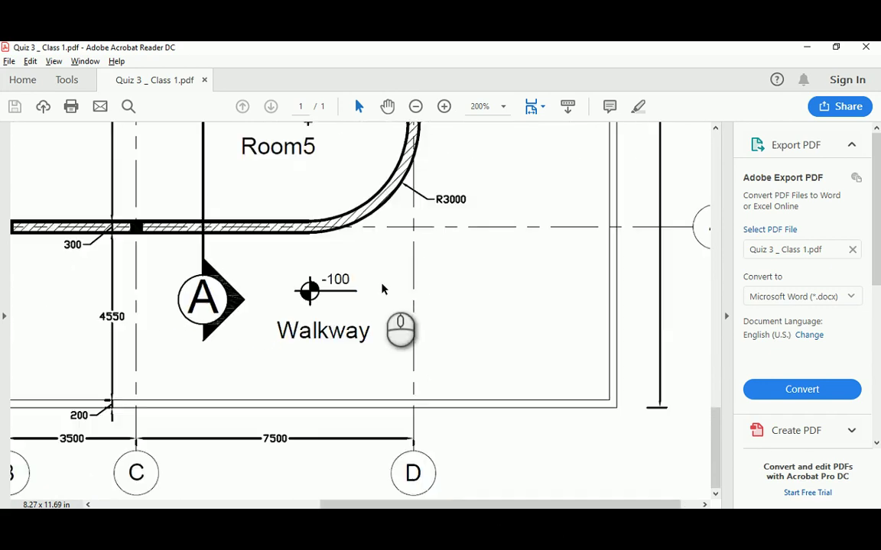
{"action": "scroll", "coordinate": [225, 383], "scroll_direction": "up", "scroll_amount": 1, "text": "ctrl"}
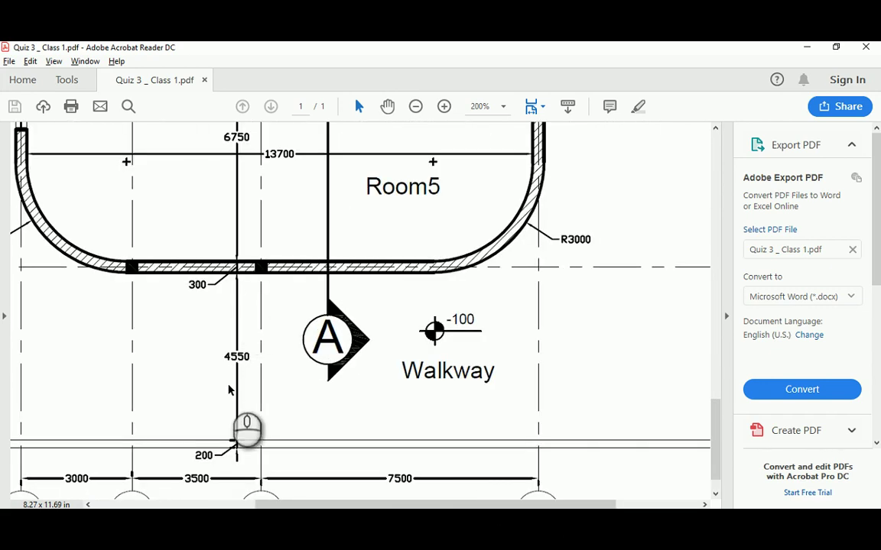
Switch to AutoCAD and offset the outer line of Room5's south wall 4550 mm to the south.
{"action": "key", "text": "alt+Tab"}
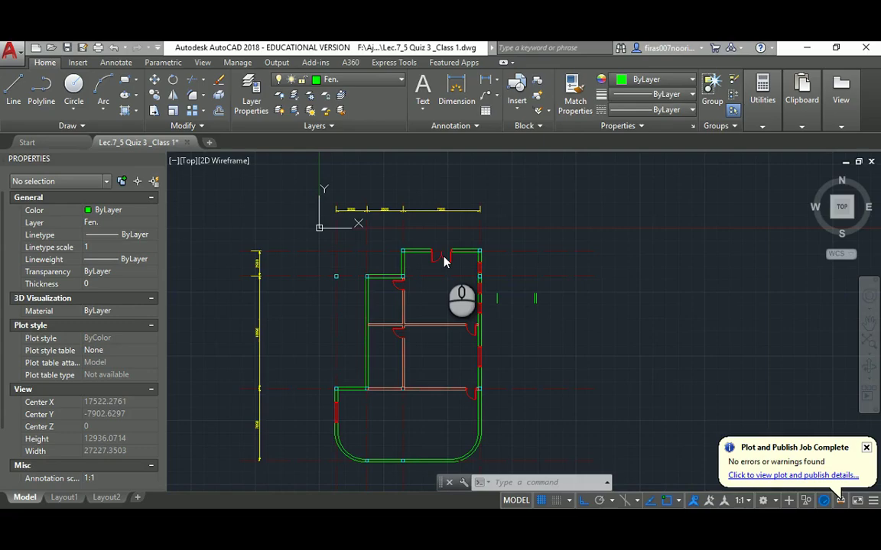
{"action": "scroll", "coordinate": [402, 313], "scroll_direction": "up", "scroll_amount": 5}
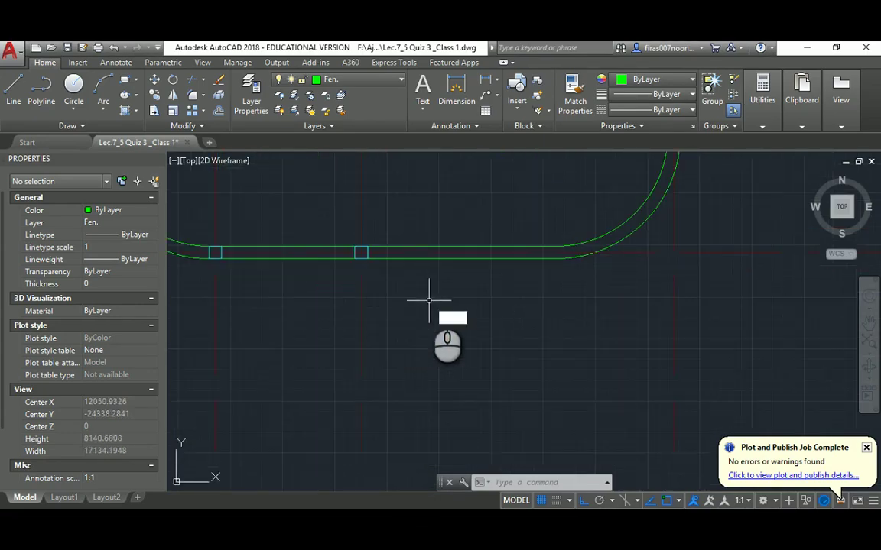
{"action": "key", "text": "Return"}
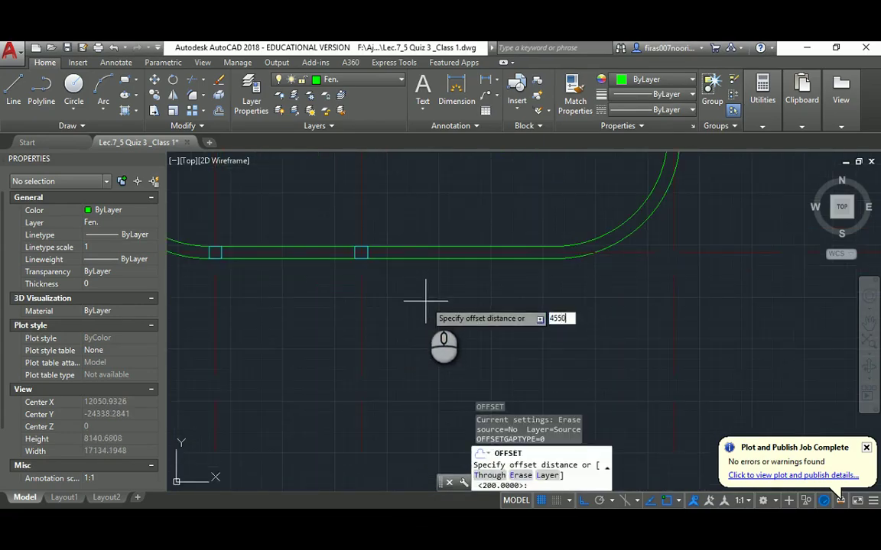
{"action": "type", "text": "4550"}
{"action": "key", "text": "Return"}
{"action": "left_click", "coordinate": [423, 258]}
{"action": "left_click", "coordinate": [412, 312]}
{"action": "scroll", "coordinate": [413, 310], "scroll_direction": "down", "scroll_amount": 2}
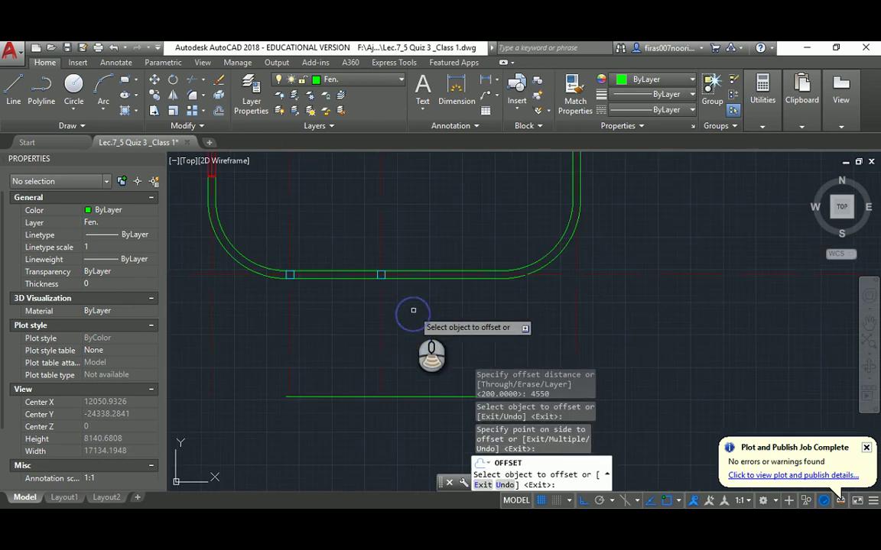
{"action": "key", "text": "Escape"}
Offset the south fence's inner line 200 mm outward to form the fence thickness.
{"action": "key", "text": "alt+Tab"}
{"action": "key", "text": "alt+Tab"}
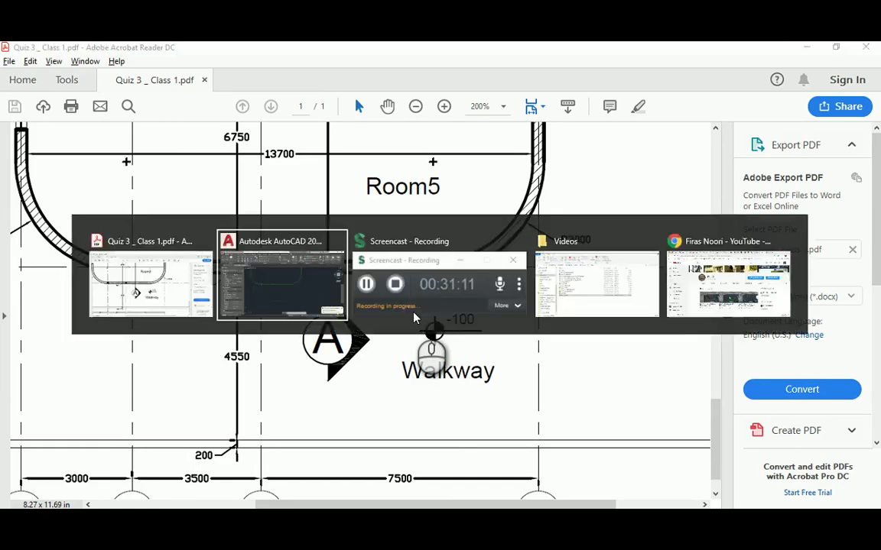
{"action": "key", "text": "Return"}
{"action": "type", "text": "200"}
{"action": "key", "text": "Return"}
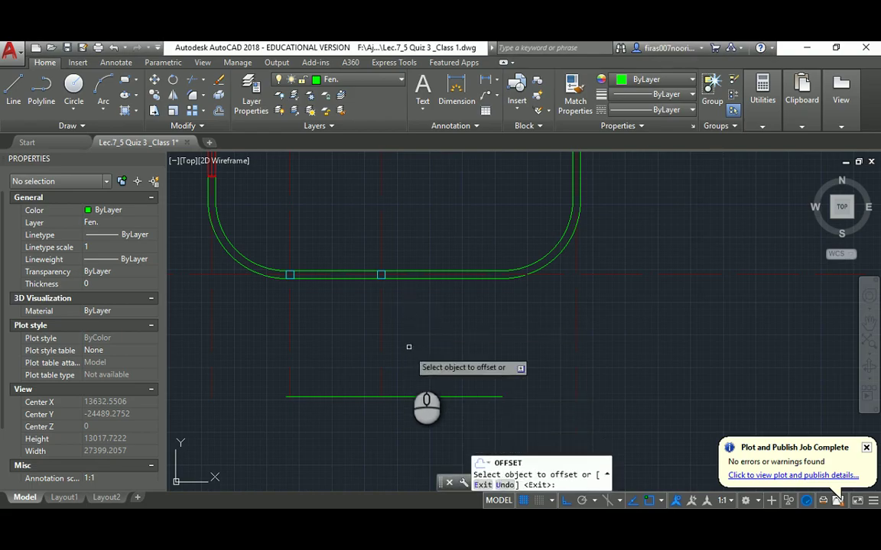
{"action": "left_click", "coordinate": [407, 397]}
{"action": "left_click", "coordinate": [405, 421]}
{"action": "key", "text": "Escape"}
{"action": "key", "text": "Escape"}
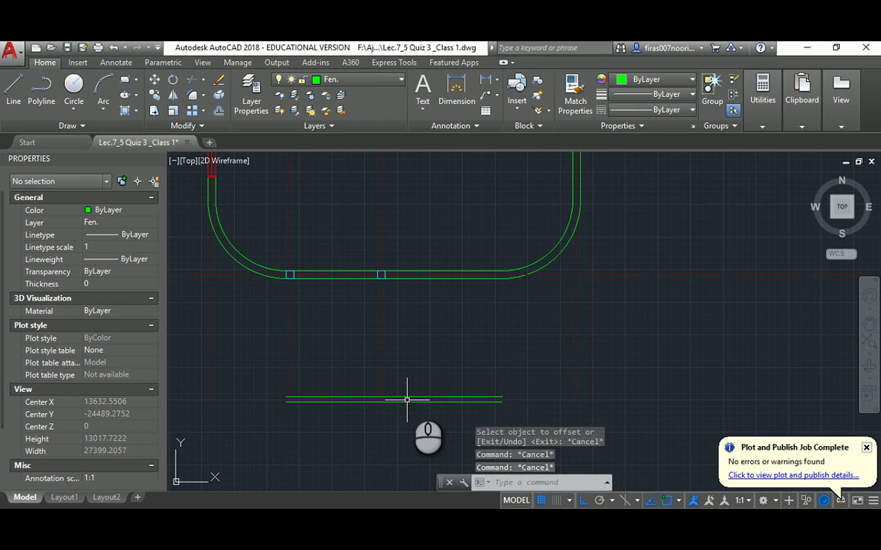
Move the two south fence lines from the Walls layer to the Fen. layer.
{"action": "left_click", "coordinate": [412, 359]}
{"action": "left_click", "coordinate": [387, 432]}
{"action": "left_click", "coordinate": [114, 222]}
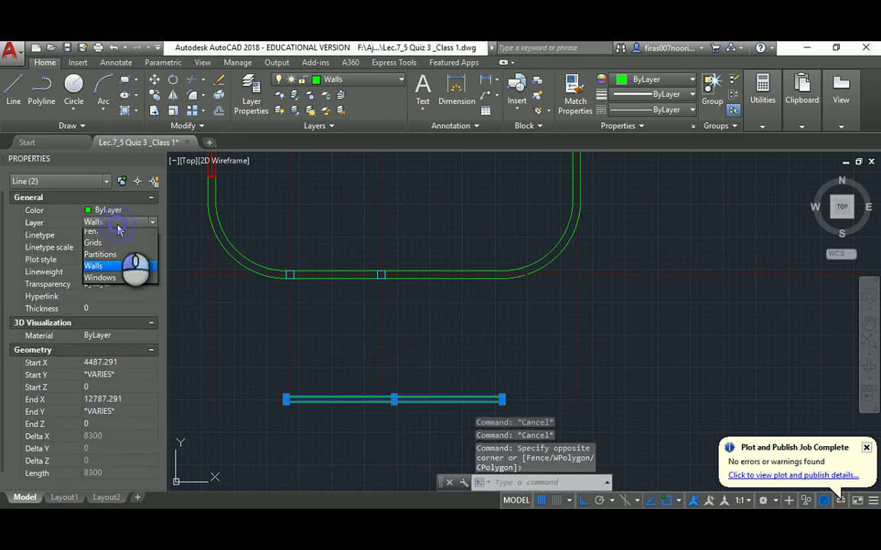
{"action": "left_click", "coordinate": [100, 292]}
{"action": "key", "text": "Escape"}
{"action": "scroll", "coordinate": [269, 349], "scroll_direction": "down", "scroll_amount": 3}
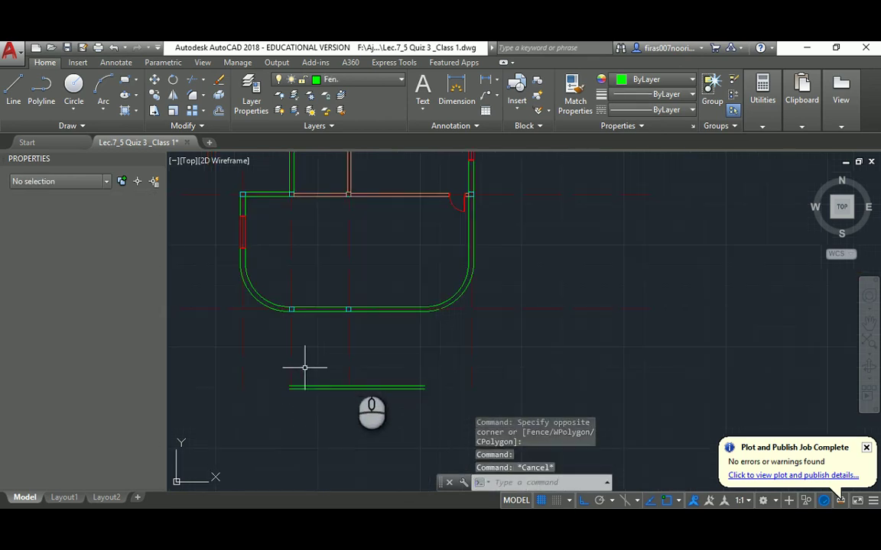
Fillet the two south fence lines with the matching east fence lines at radius 0 to close the southeast corner.
{"action": "type", "text": "f"}
{"action": "key", "text": "Return"}
{"action": "type", "text": "r"}
{"action": "key", "text": "Return"}
{"action": "type", "text": "0"}
{"action": "key", "text": "Return"}
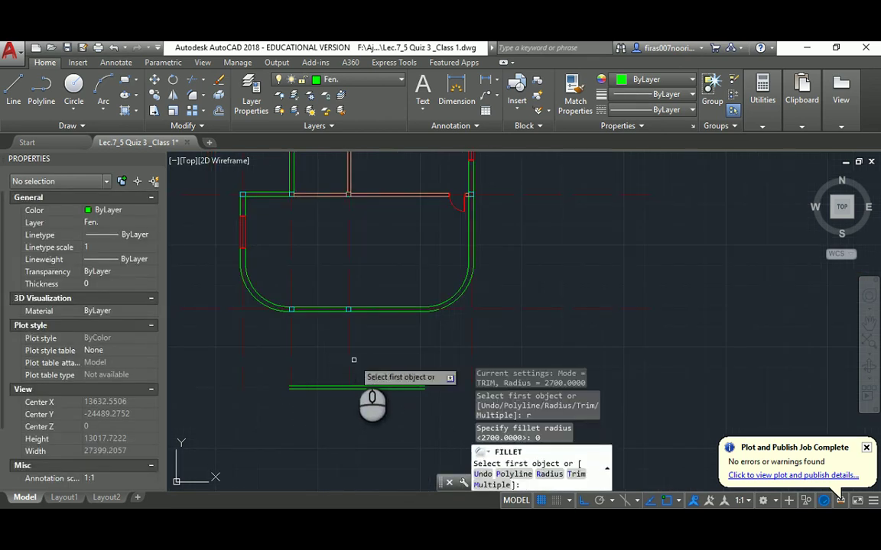
{"action": "left_click", "coordinate": [395, 386]}
{"action": "scroll", "coordinate": [395, 386], "scroll_direction": "down", "scroll_amount": 4}
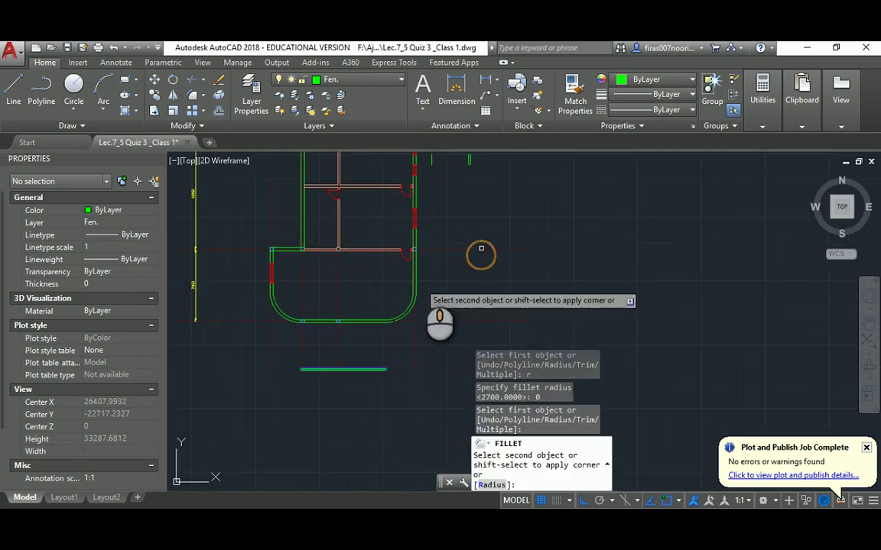
{"action": "left_click", "coordinate": [470, 161]}
{"action": "key", "text": "Return"}
{"action": "left_click", "coordinate": [469, 163]}
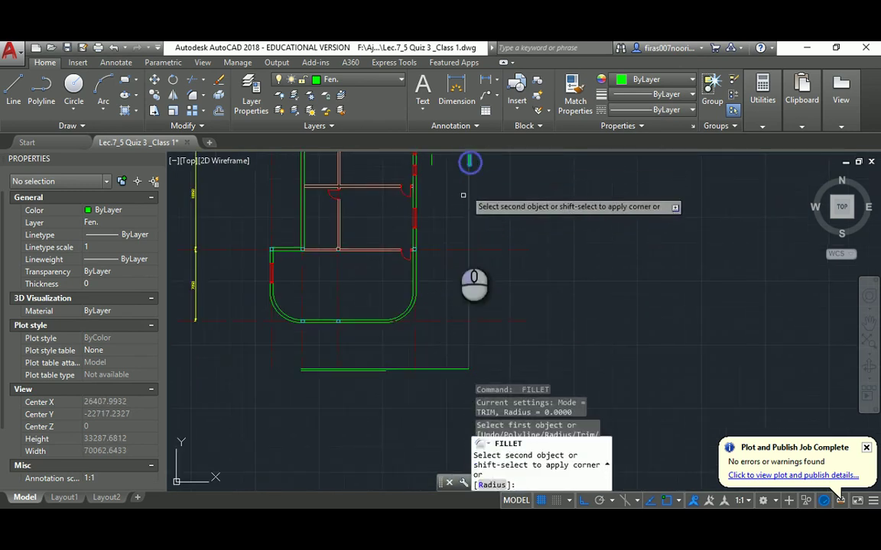
{"action": "key", "text": "Escape"}
Switch to the Quiz 3 _ Class 1 PDF and examine the boundary dimensions west of Room5.
{"action": "mouse_move", "coordinate": [345, 336]}
{"action": "middle_mouse_down"}
{"action": "mouse_move", "coordinate": [442, 324]}
{"action": "mouse_move", "coordinate": [447, 345]}
{"action": "middle_mouse_up"}
{"action": "key", "text": "alt+Tab"}
{"action": "scroll", "coordinate": [444, 346], "scroll_direction": "down", "scroll_amount": 1}
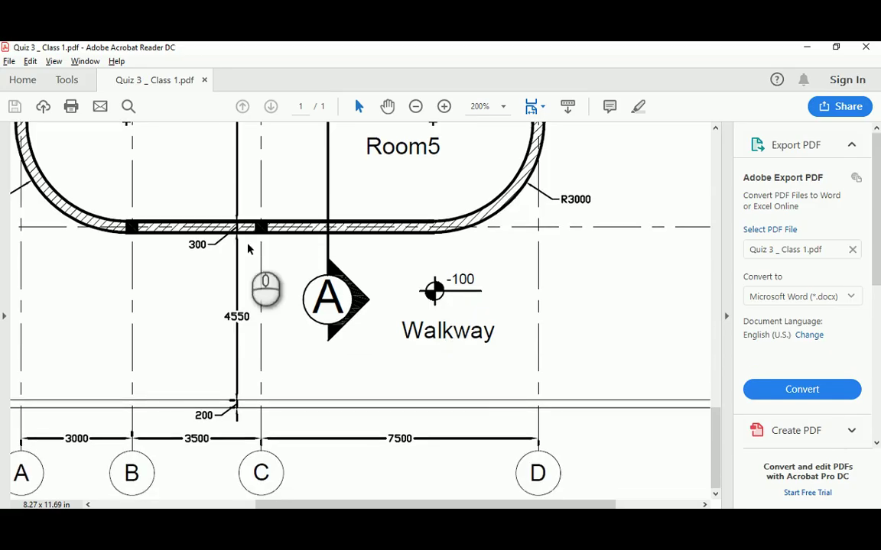
{"action": "left_click_drag", "start_coordinate": [454, 505], "coordinate": [263, 491]}
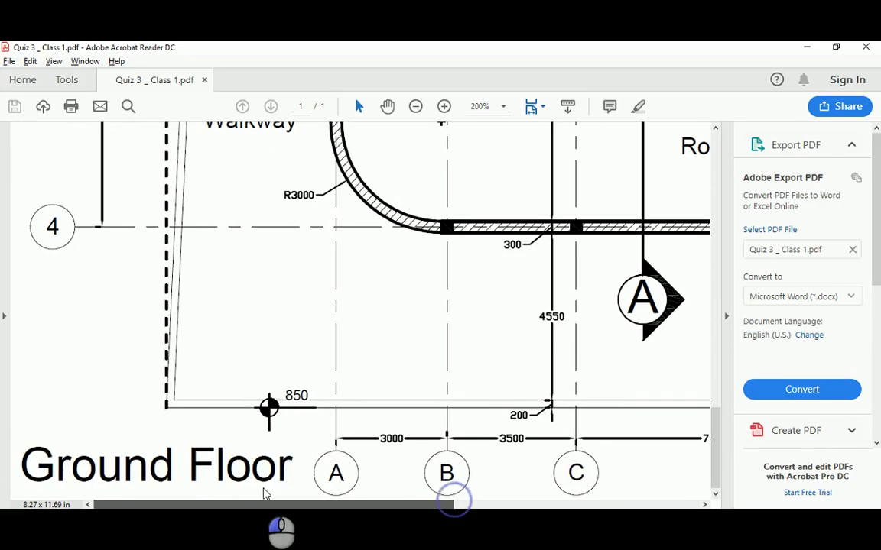
{"action": "scroll", "coordinate": [250, 198], "scroll_direction": "up", "scroll_amount": 5}
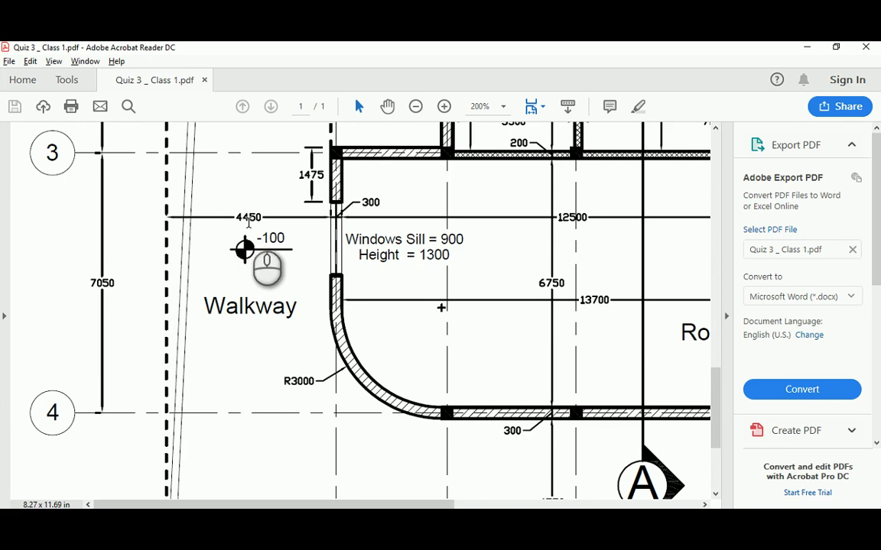
Switch to AutoCAD and offset the outer line of Room5's west wall 4450 mm to the west.
{"action": "key", "text": "alt+Tab"}
{"action": "mouse_move", "coordinate": [285, 212]}
{"action": "middle_mouse_down"}
{"action": "mouse_move", "coordinate": [355, 254]}
{"action": "mouse_move", "coordinate": [397, 295]}
{"action": "middle_mouse_up"}
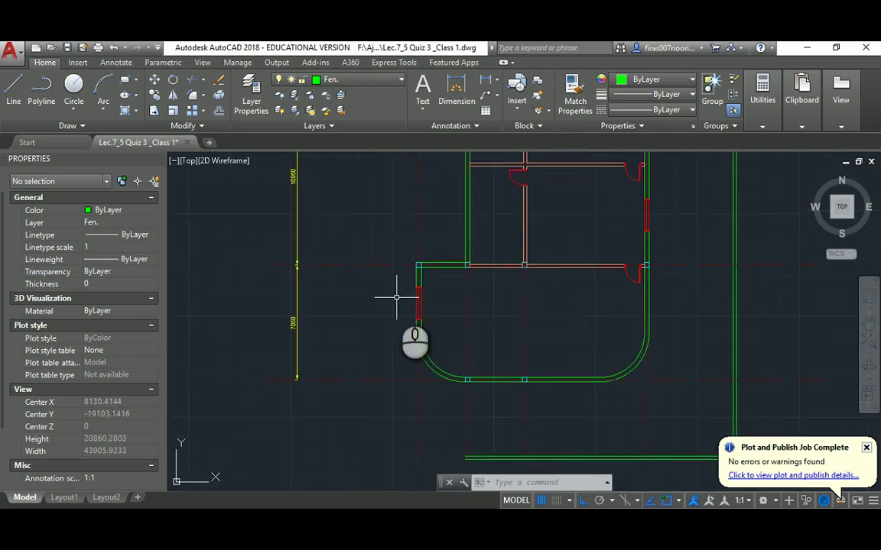
{"action": "type", "text": "o"}
{"action": "key", "text": "Return"}
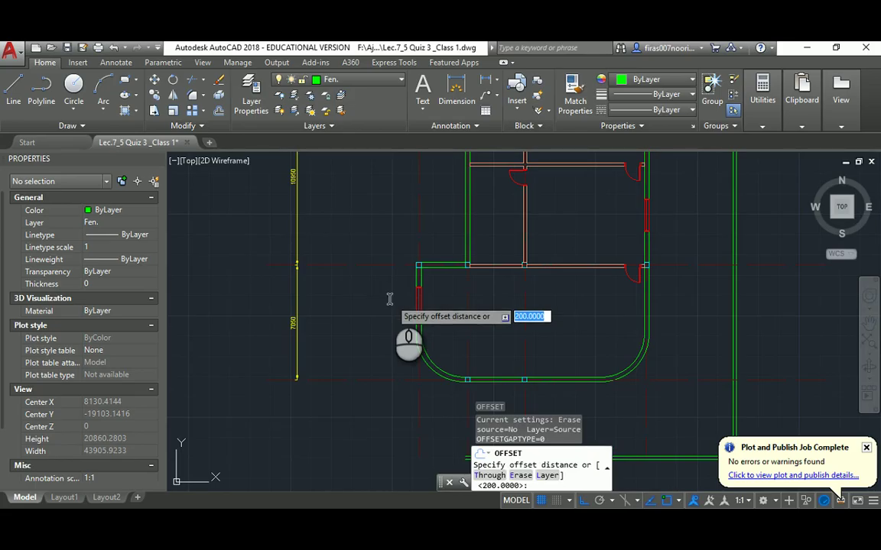
{"action": "key", "text": "alt+Tab"}
{"action": "key", "text": "alt+Tab"}
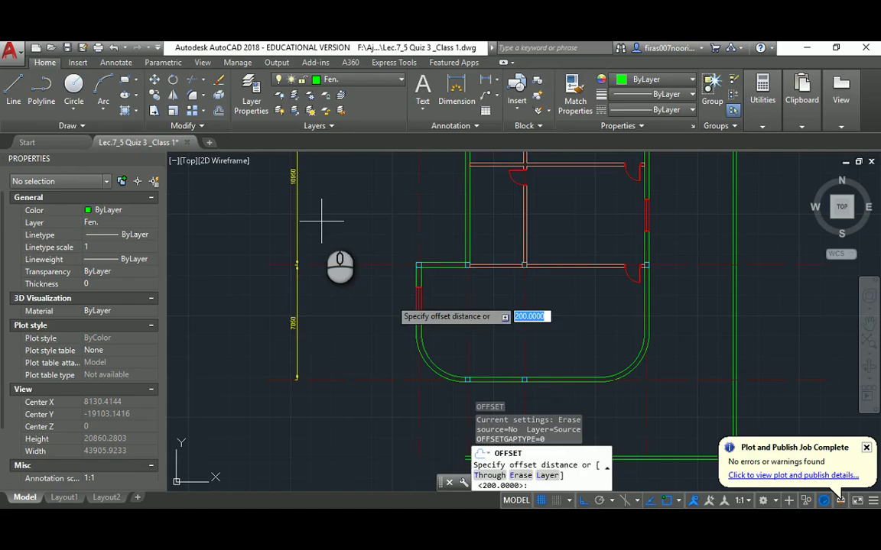
{"action": "key", "text": "Escape"}
{"action": "key", "text": "Return"}
{"action": "type", "text": "4"}
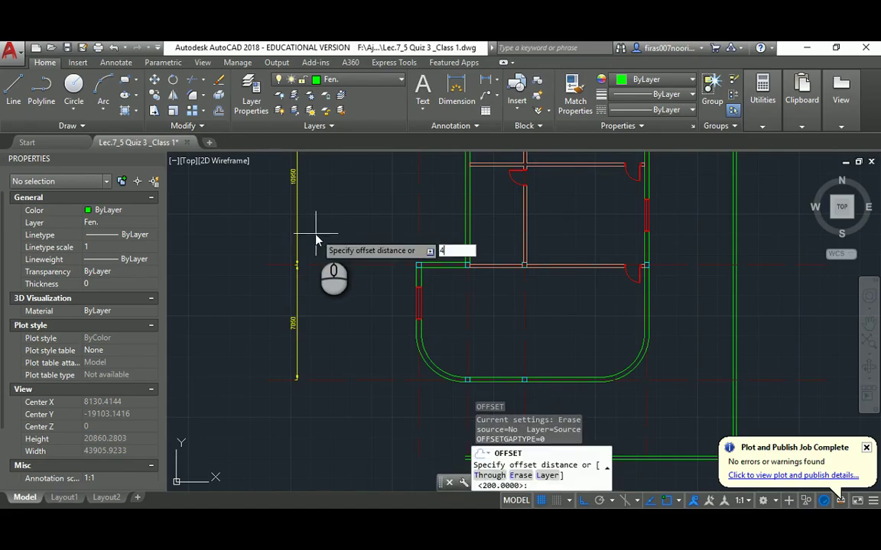
{"action": "type", "text": "450"}
{"action": "key", "text": "Return"}
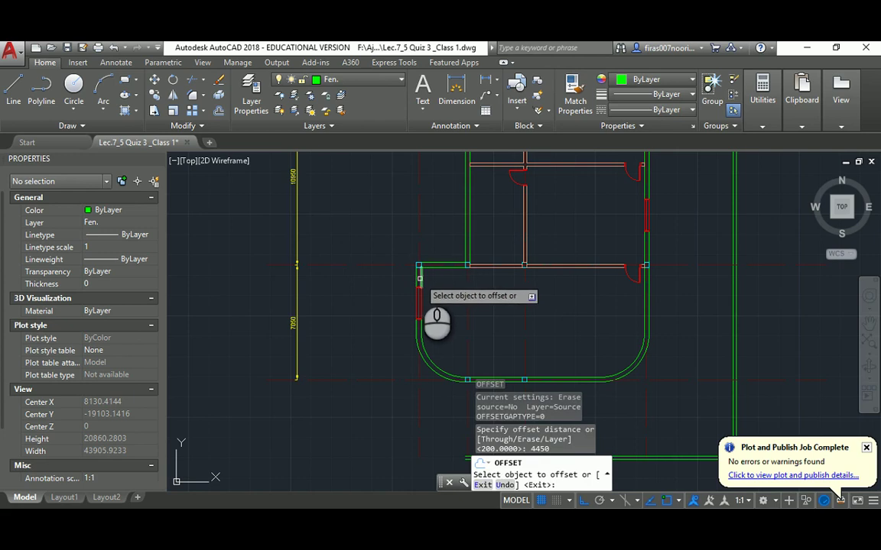
{"action": "left_click", "coordinate": [417, 276]}
{"action": "left_click", "coordinate": [338, 292]}
{"action": "key", "text": "Escape"}
{"action": "scroll", "coordinate": [351, 284], "scroll_direction": "up", "scroll_amount": 2}
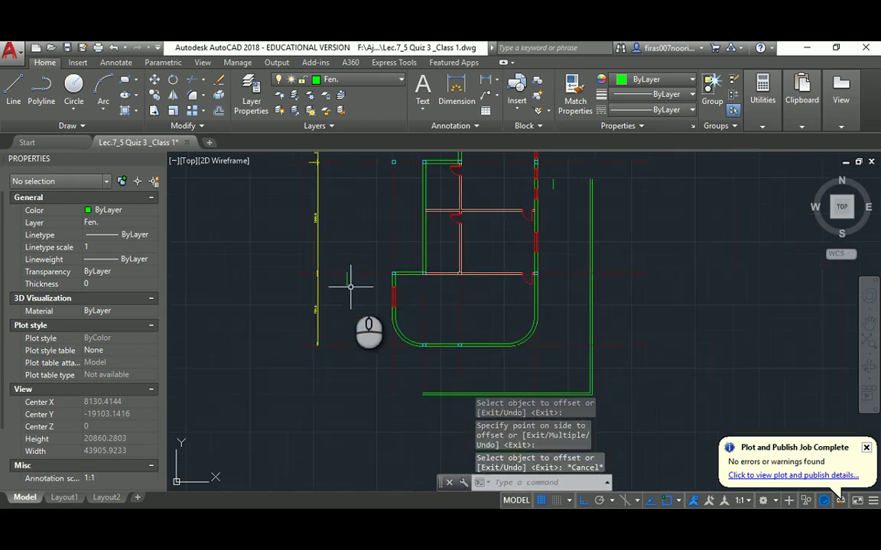
Fillet the west boundary line with the outer south fence line at radius 0 to form the southwest corner.
{"action": "type", "text": "f"}
{"action": "key", "text": "Return"}
{"action": "left_click", "coordinate": [329, 260]}
{"action": "scroll", "coordinate": [330, 262], "scroll_direction": "down", "scroll_amount": 4}
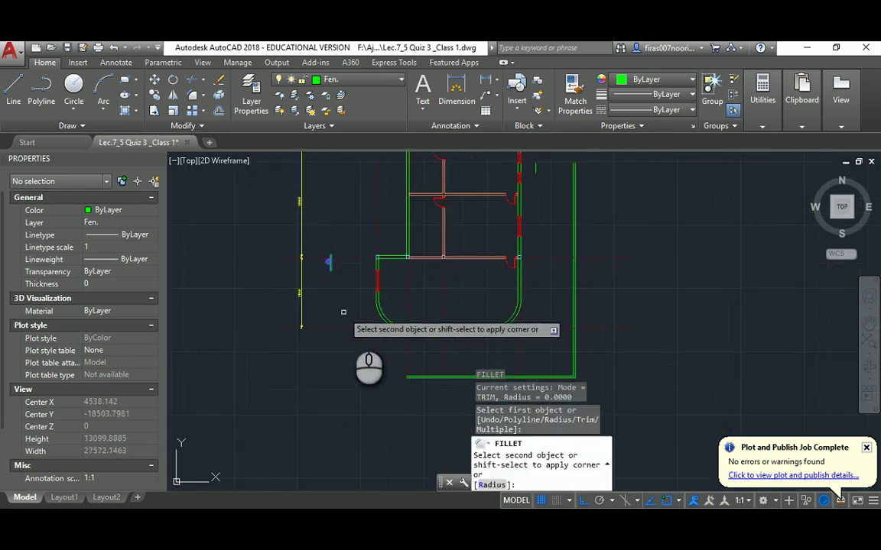
{"action": "scroll", "coordinate": [409, 425], "scroll_direction": "down", "scroll_amount": 2}
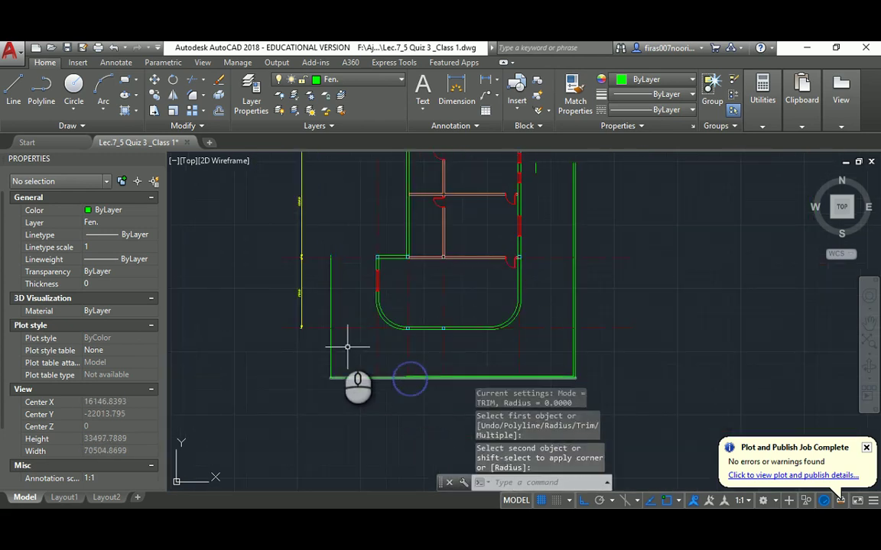
{"action": "key", "text": "Escape"}
{"action": "scroll", "coordinate": [338, 343], "scroll_direction": "down", "scroll_amount": 2}
Switch to the Quiz 3 _ Class 1 PDF and examine the slanted west fence and the dimensions around the garden.
{"action": "key", "text": "alt+Tab"}
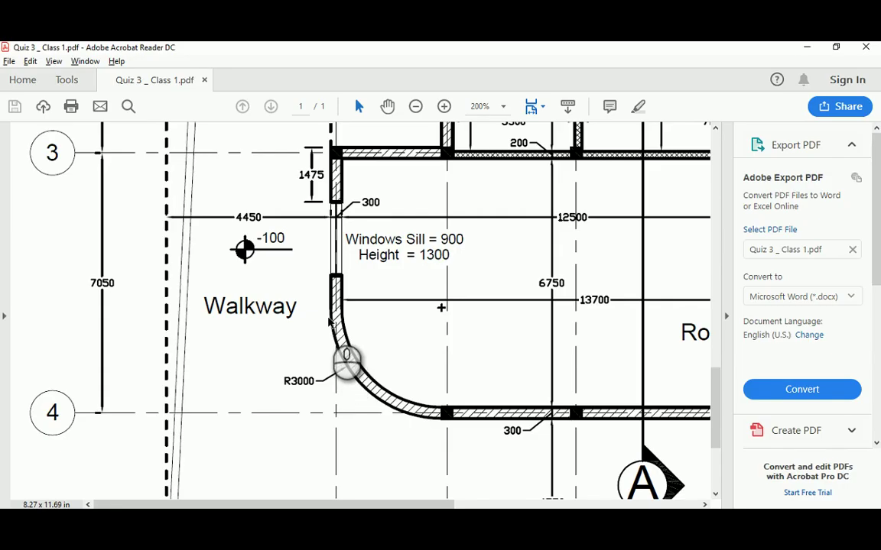
{"action": "scroll", "coordinate": [174, 220], "scroll_direction": "up", "scroll_amount": 10}
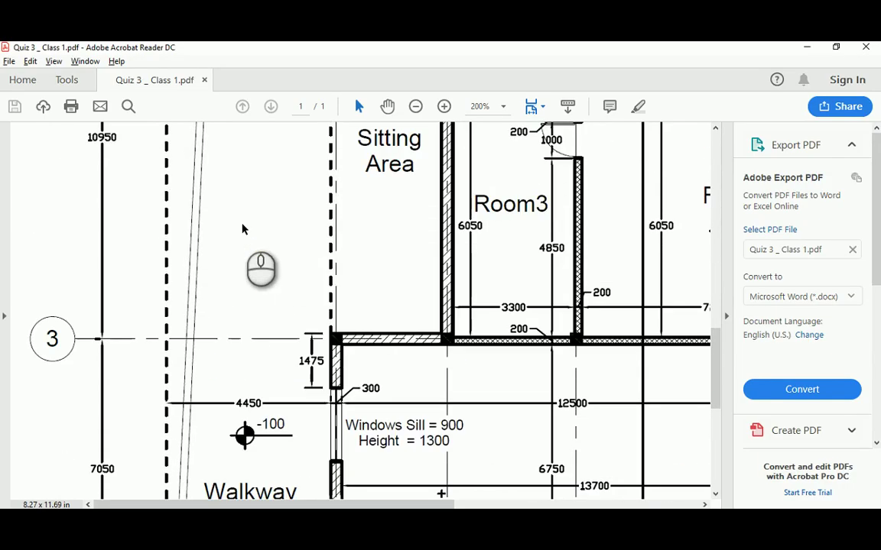
{"action": "scroll", "coordinate": [225, 279], "scroll_direction": "up", "scroll_amount": 8}
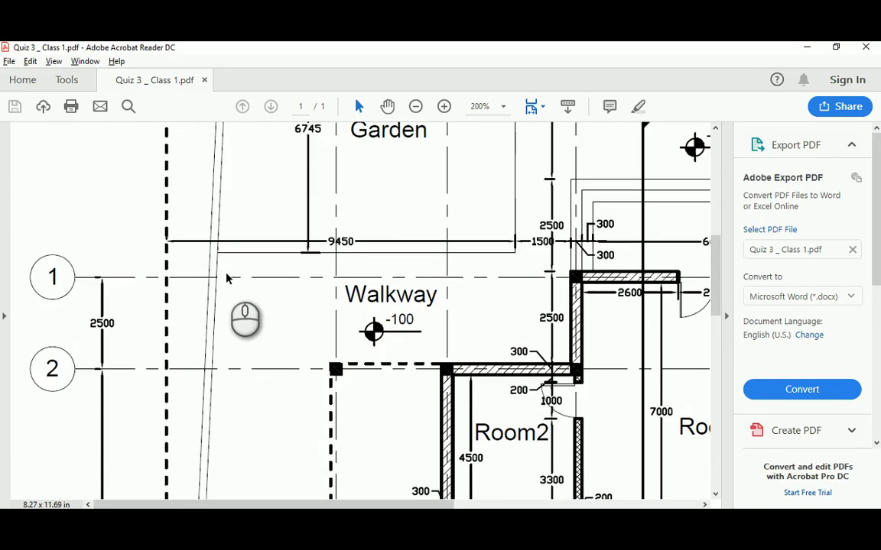
{"action": "scroll", "coordinate": [428, 291], "scroll_direction": "up", "scroll_amount": 2}
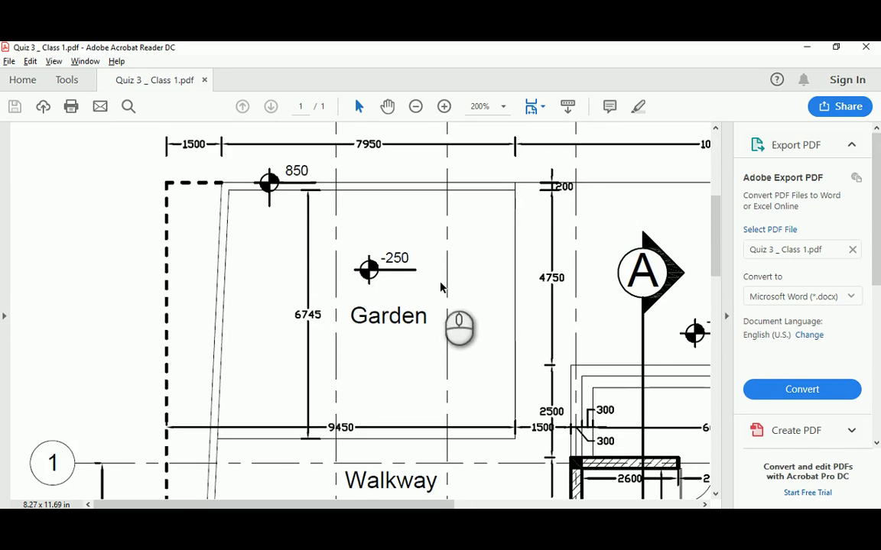
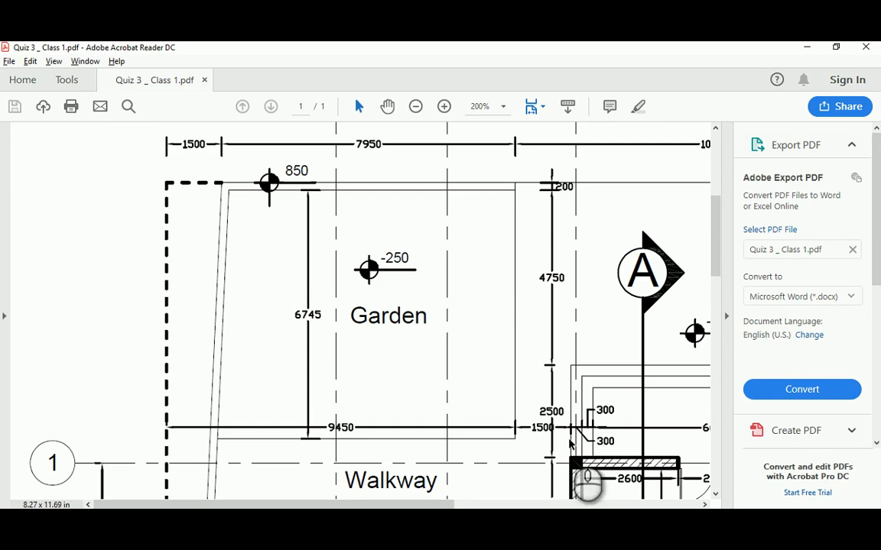
Switch to AutoCAD and offset the outer line of the north wall beside the double door 2500 mm to the north.
{"action": "key", "text": "alt+Tab"}
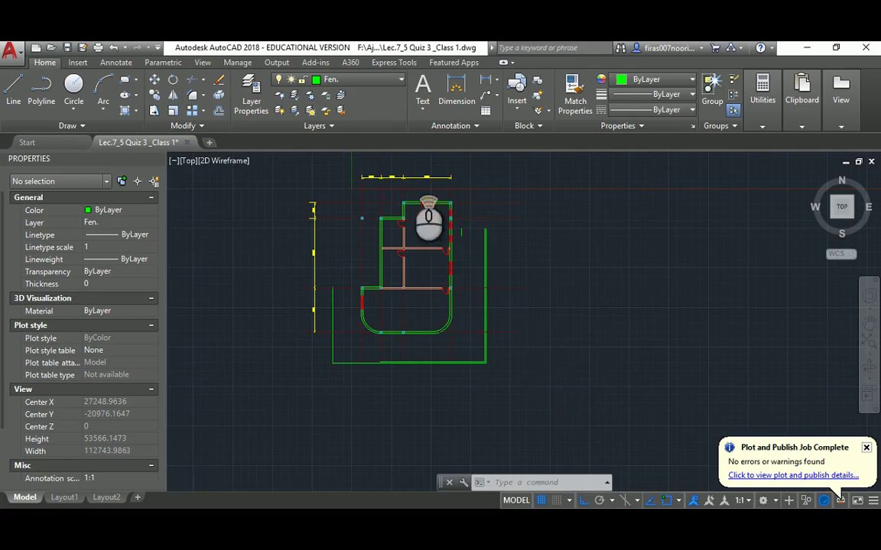
{"action": "scroll", "coordinate": [411, 174], "scroll_direction": "up", "scroll_amount": 8}
{"action": "type", "text": "o"}
{"action": "key", "text": "Return"}
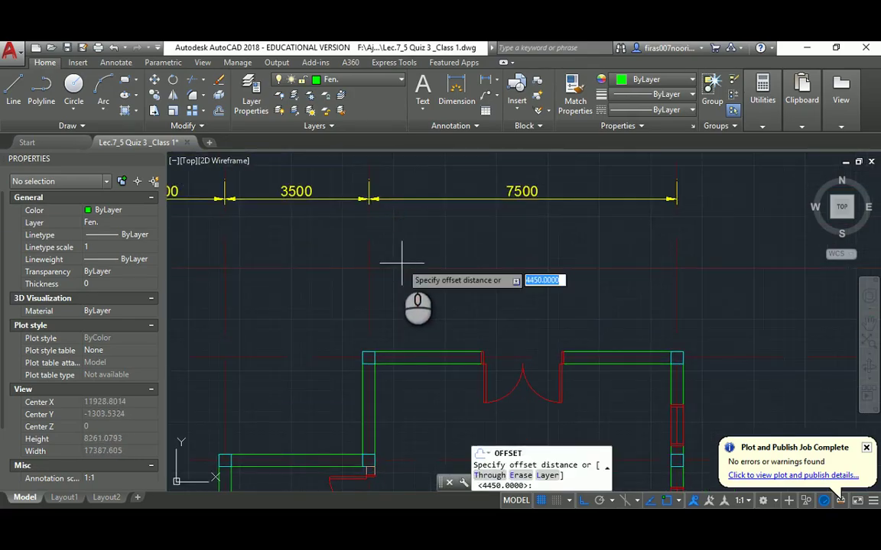
{"action": "type", "text": "2500"}
{"action": "key", "text": "Return"}
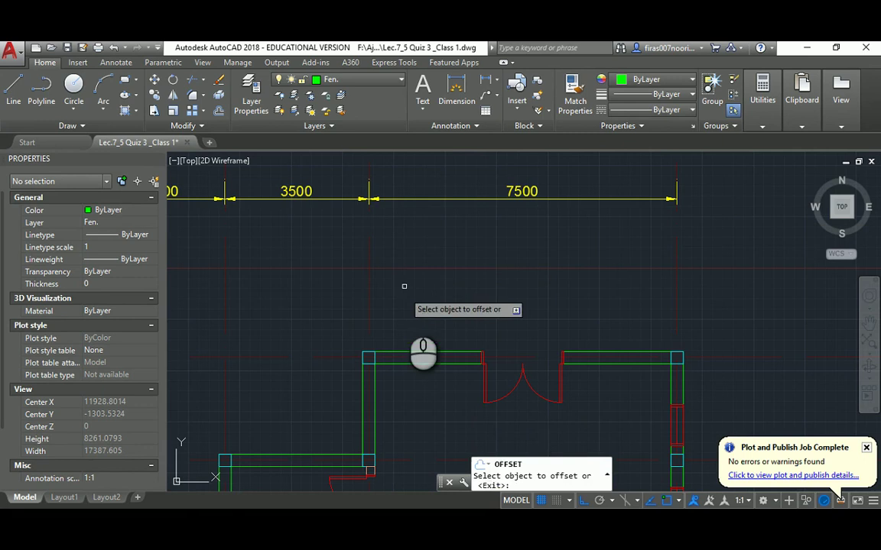
{"action": "left_click", "coordinate": [406, 354]}
{"action": "left_click", "coordinate": [416, 322]}
{"action": "key", "text": "Escape"}
Unlock the Grids layer in the layer properties.
{"action": "scroll", "coordinate": [416, 323], "scroll_direction": "down", "scroll_amount": 6}
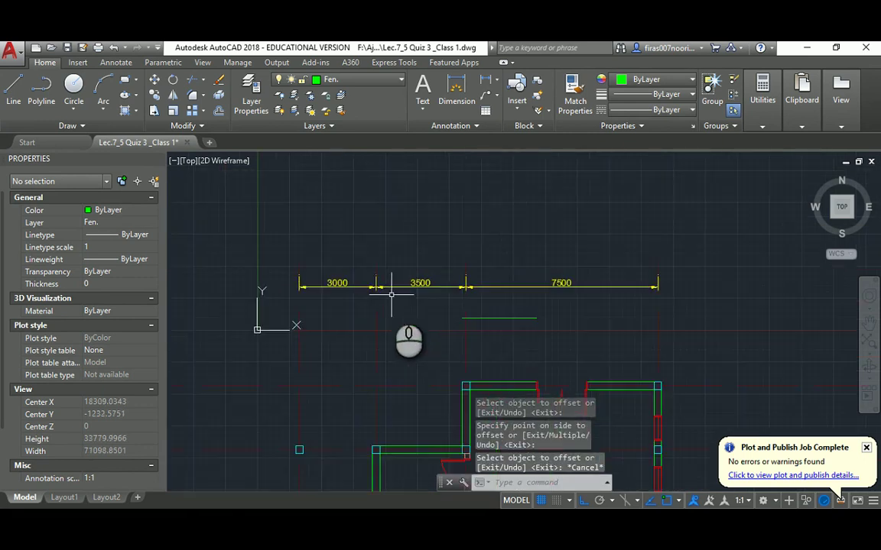
{"action": "scroll", "coordinate": [467, 305], "scroll_direction": "up", "scroll_amount": 2}
{"action": "scroll", "coordinate": [496, 295], "scroll_direction": "down", "scroll_amount": 4}
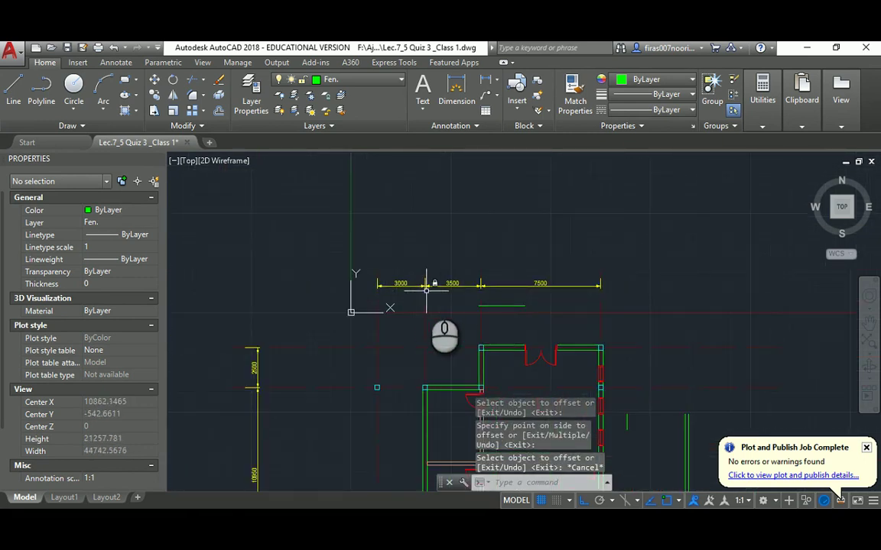
{"action": "type", "text": "la"}
{"action": "key", "text": "Return"}
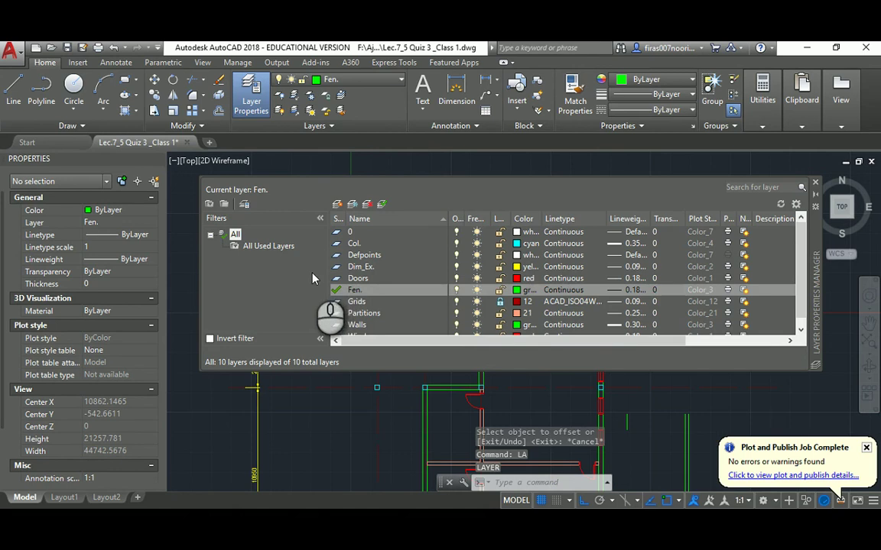
{"action": "left_click", "coordinate": [356, 302]}
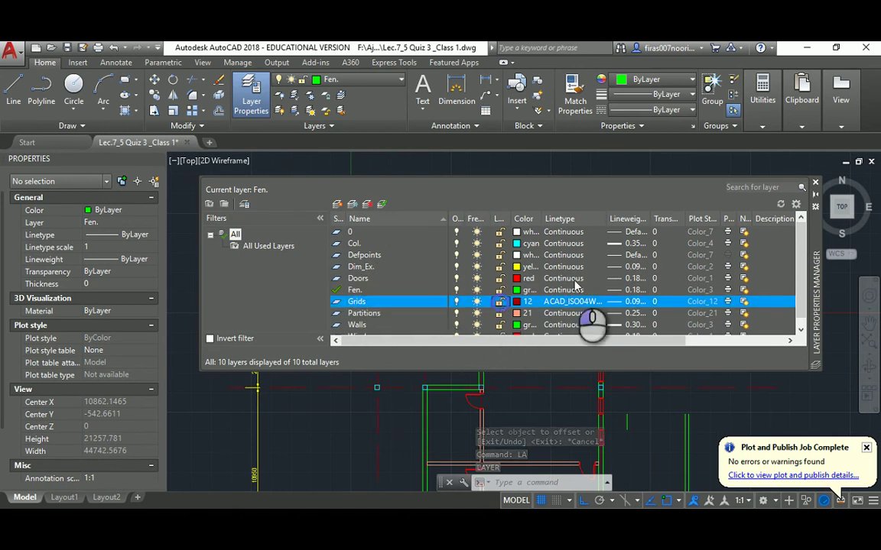
{"action": "left_click", "coordinate": [815, 183]}
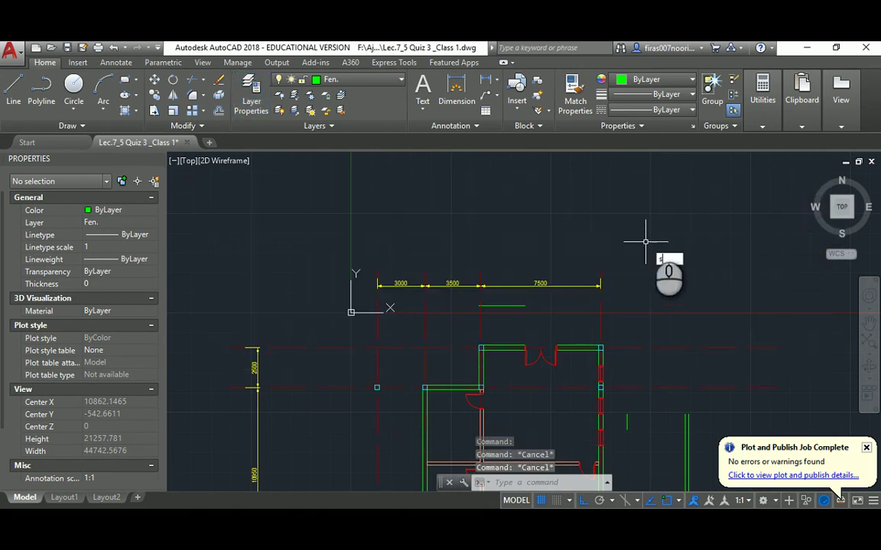
Stretch the north ends of the vertical grid lines together with their dimension chain farther north.
{"action": "key", "text": "Return"}
{"action": "left_click", "coordinate": [668, 216]}
{"action": "left_click", "coordinate": [366, 297]}
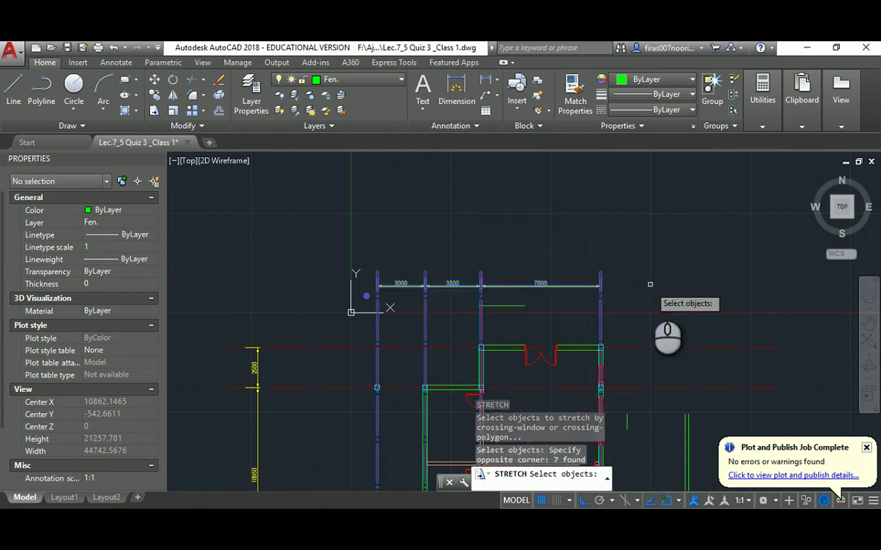
{"action": "key", "text": "Return"}
{"action": "left_click", "coordinate": [650, 284]}
{"action": "key", "text": "Escape"}
{"action": "key", "text": "Escape"}
{"action": "key", "text": "Escape"}
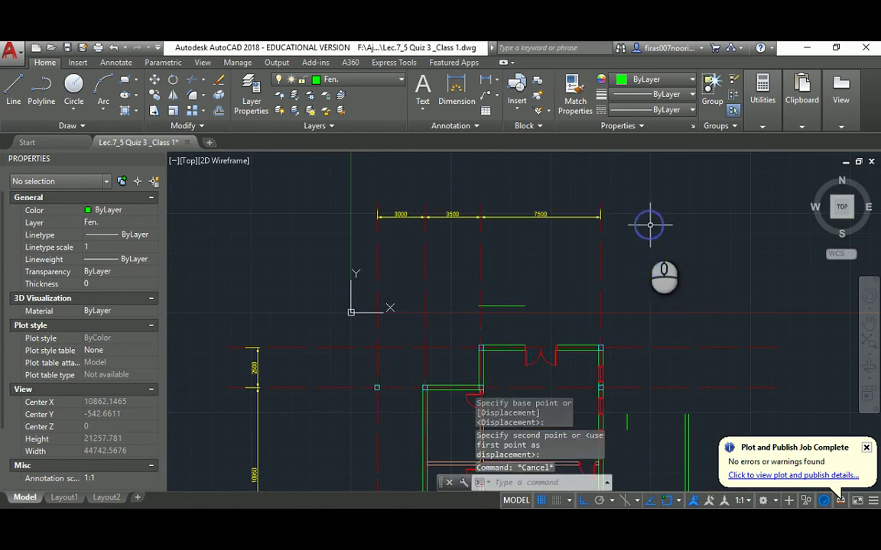
Check the PDF for the fence distance, return to AutoCAD and offset the line north of the entrance 4750 mm farther north.
{"action": "key", "text": "alt+Tab"}
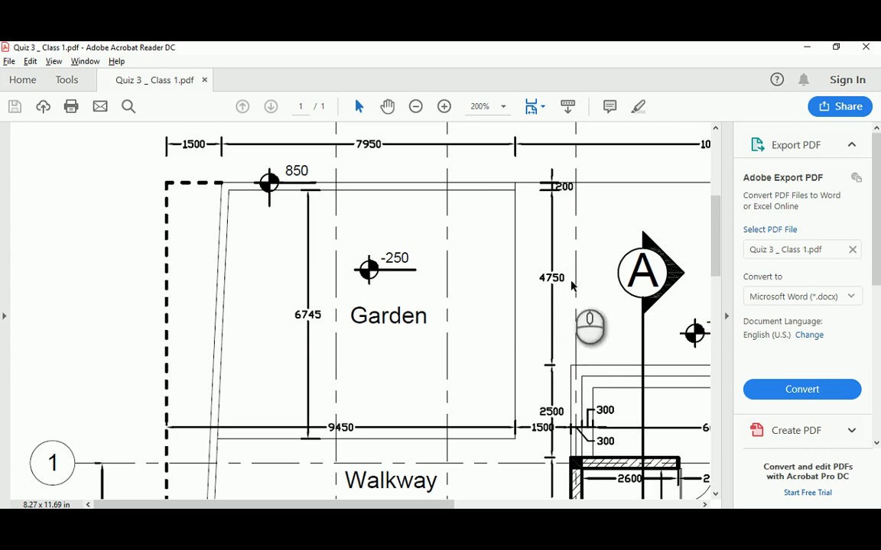
{"action": "key", "text": "alt+Tab"}
{"action": "type", "text": "o"}
{"action": "key", "text": "Return"}
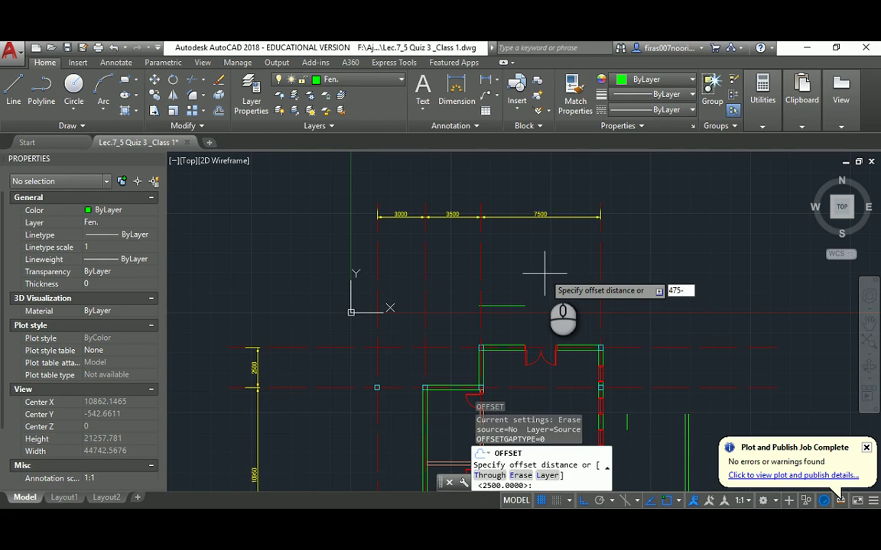
{"action": "type", "text": "4750"}
{"action": "key", "text": "Return"}
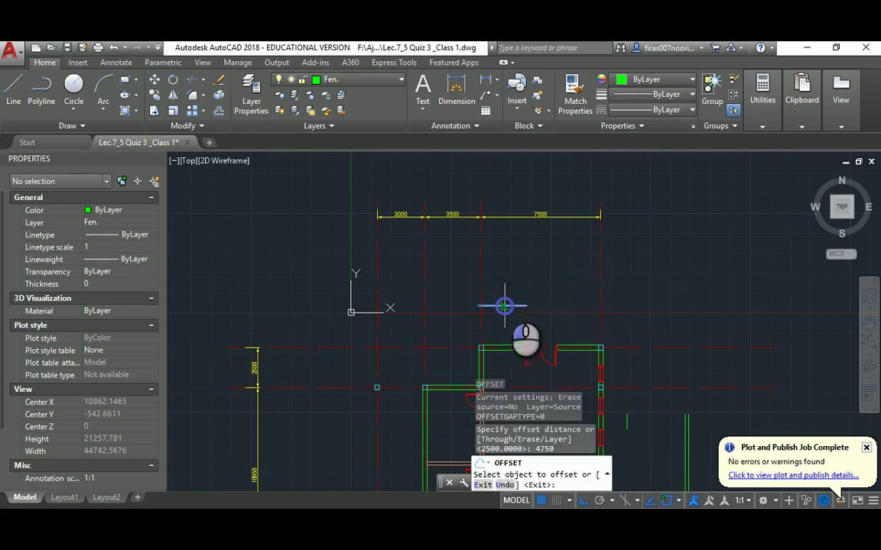
{"action": "left_click", "coordinate": [505, 306]}
{"action": "left_click", "coordinate": [507, 269]}
{"action": "key", "text": "Escape"}
{"action": "key", "text": "Escape"}
{"action": "key", "text": "Escape"}
Offset the short northern fence line 200 mm to the north.
{"action": "key", "text": "Return"}
{"action": "type", "text": "2"}
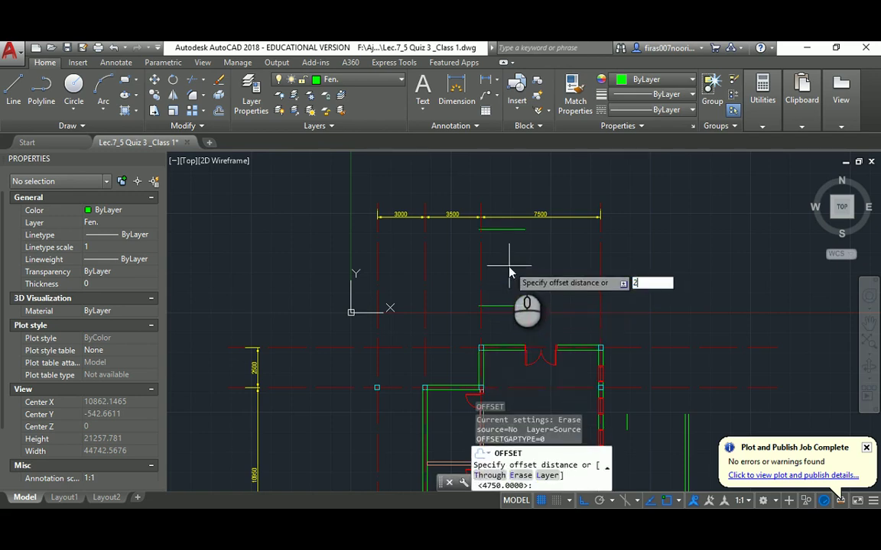
{"action": "type", "text": "00"}
{"action": "key", "text": "Return"}
{"action": "left_click", "coordinate": [503, 229]}
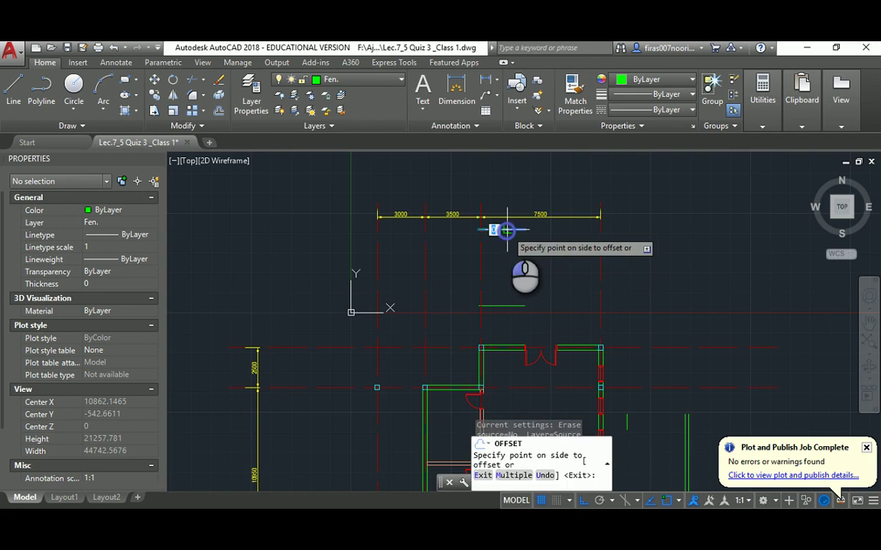
{"action": "left_click", "coordinate": [515, 179]}
{"action": "key", "text": "Escape"}
Stretch the north ends of the vertical grid lines and their dimension chain about 1657 mm farther north.
{"action": "type", "text": "s"}
{"action": "key", "text": "Return"}
{"action": "left_click", "coordinate": [639, 183]}
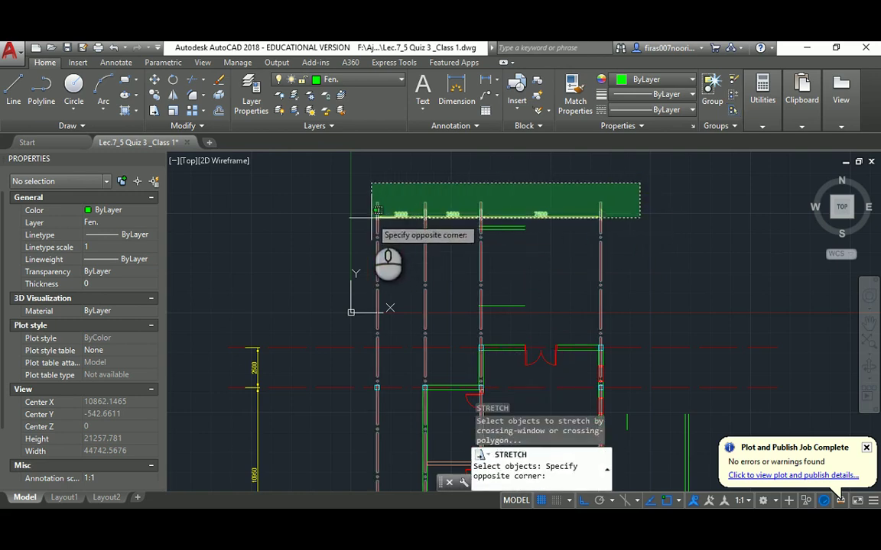
{"action": "left_click", "coordinate": [373, 214]}
{"action": "key", "text": "Return"}
{"action": "left_click", "coordinate": [646, 252]}
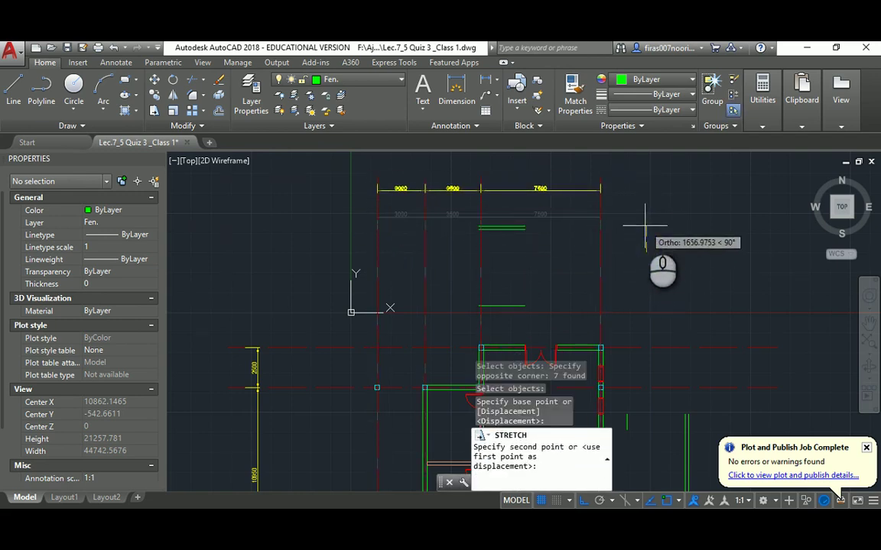
{"action": "left_click", "coordinate": [644, 226]}
{"action": "key", "text": "Escape"}
Fillet the inner and outer north fence lines with the matching east fence lines to form the square northeast corner.
{"action": "key", "text": "Escape"}
{"action": "type", "text": "f"}
{"action": "key", "text": "Return"}
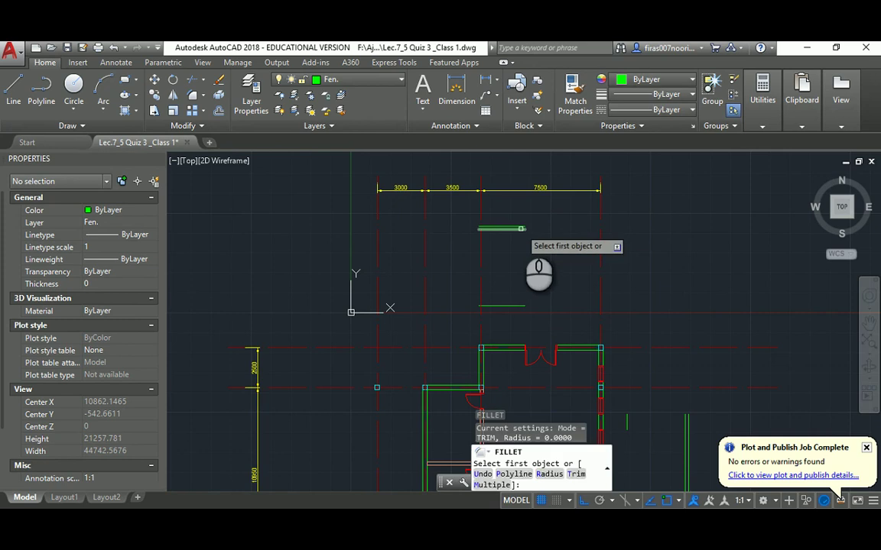
{"action": "left_click", "coordinate": [520, 228]}
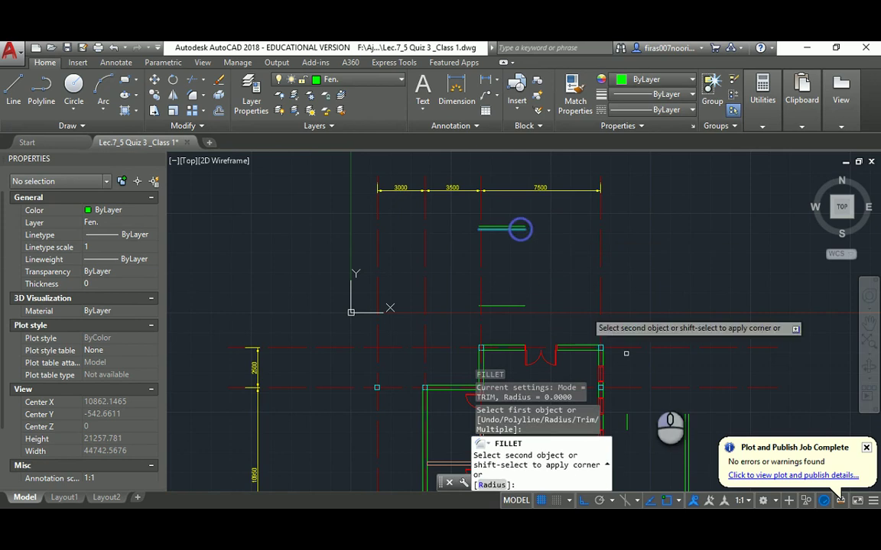
{"action": "left_click", "coordinate": [686, 418]}
{"action": "key", "text": "Return"}
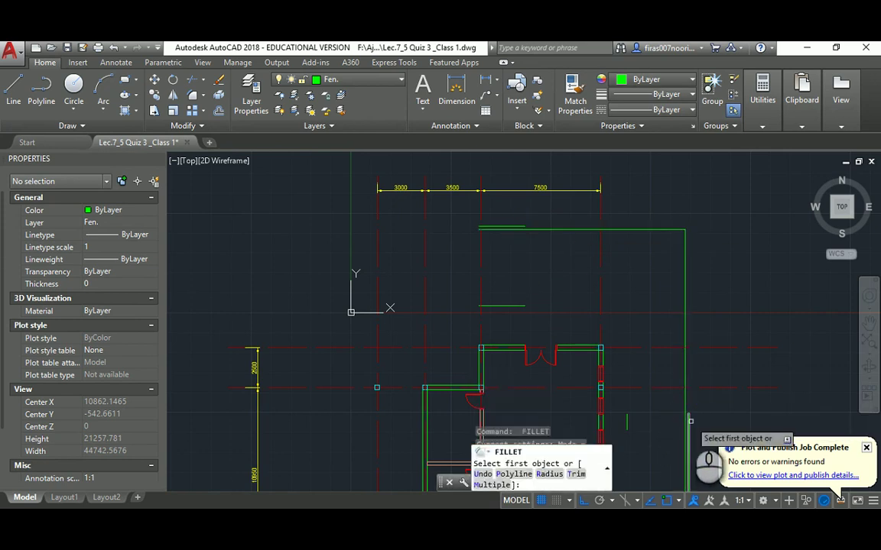
{"action": "left_click", "coordinate": [519, 224]}
{"action": "left_click", "coordinate": [688, 417]}
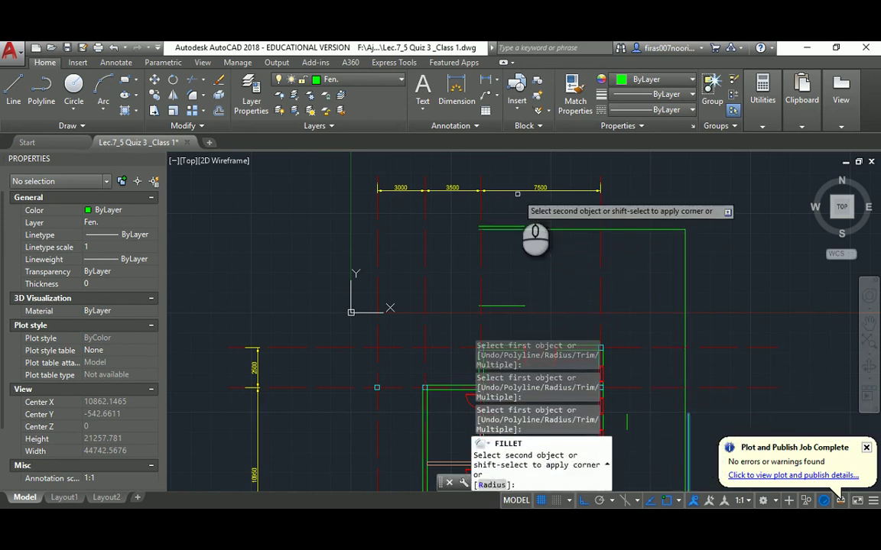
{"action": "left_click", "coordinate": [515, 225]}
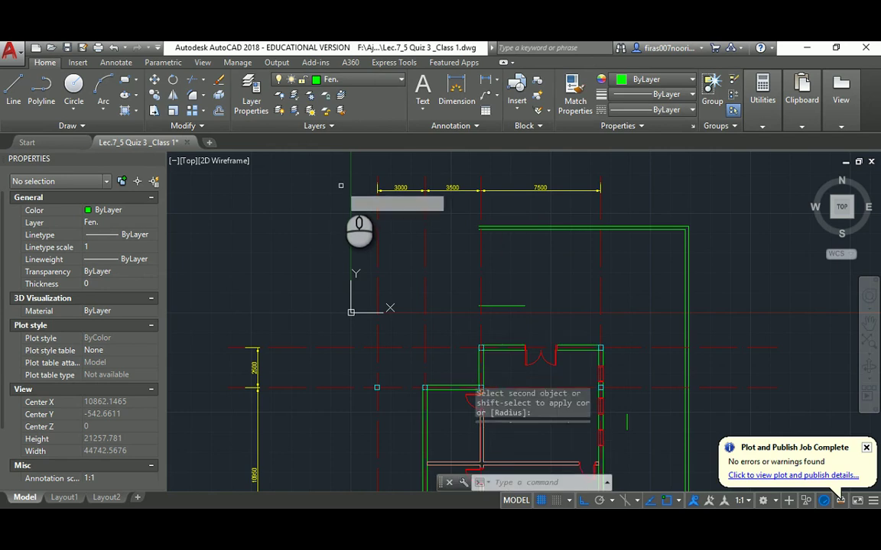
Fillet the outer north fence line with the west boundary line to close the northwest corner.
{"action": "key", "text": "Escape"}
{"action": "key", "text": "space"}
{"action": "left_click", "coordinate": [489, 227]}
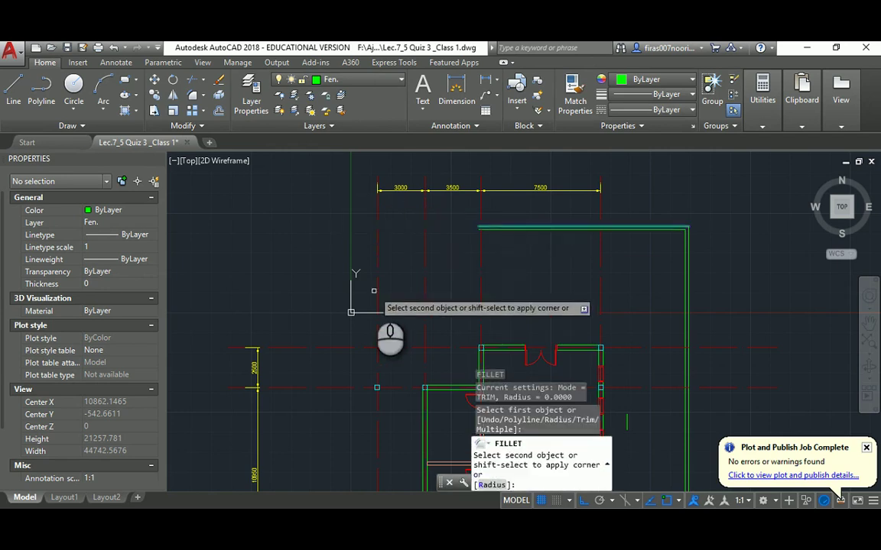
{"action": "scroll", "coordinate": [346, 374], "scroll_direction": "down", "scroll_amount": 3}
{"action": "key", "text": "Escape"}
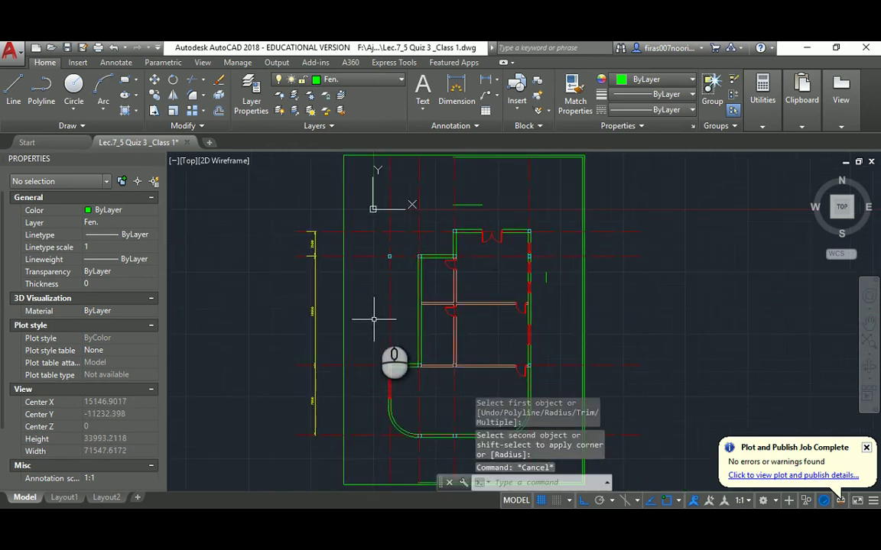
{"action": "scroll", "coordinate": [373, 310], "scroll_direction": "down", "scroll_amount": 2}
Examine the slanted west fence and its offset from the dashed boundary in the Quiz 3 PDF.
{"action": "key", "text": "alt+Tab"}
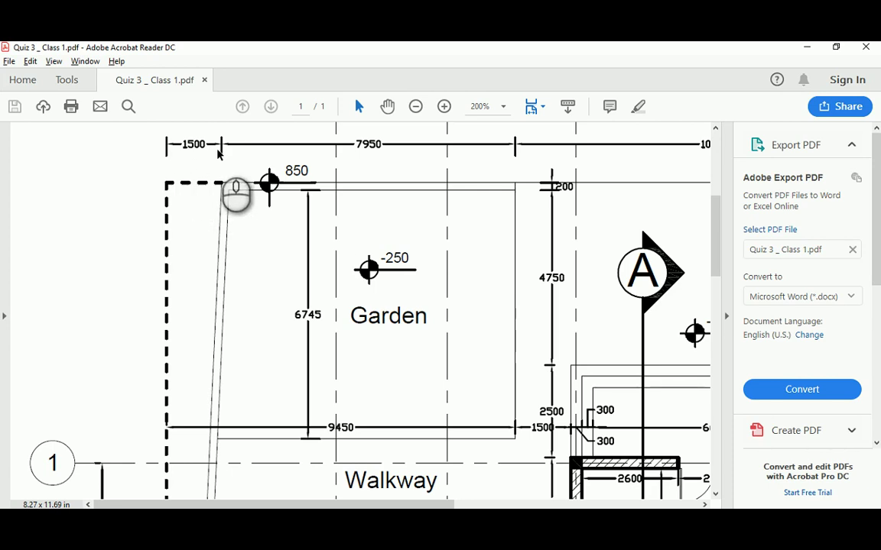
{"action": "scroll", "coordinate": [229, 275], "scroll_direction": "down", "scroll_amount": 12}
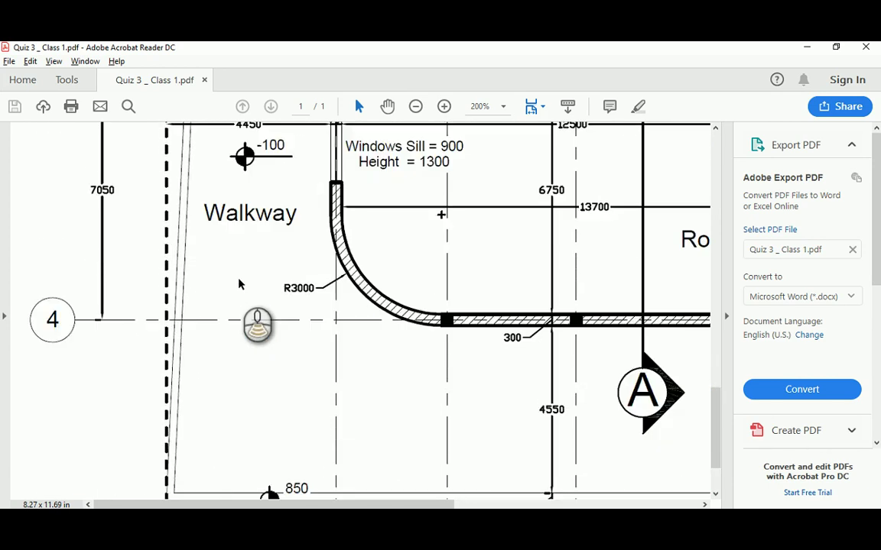
{"action": "scroll", "coordinate": [239, 284], "scroll_direction": "down", "scroll_amount": 2}
{"action": "scroll", "coordinate": [241, 285], "scroll_direction": "up", "scroll_amount": 10}
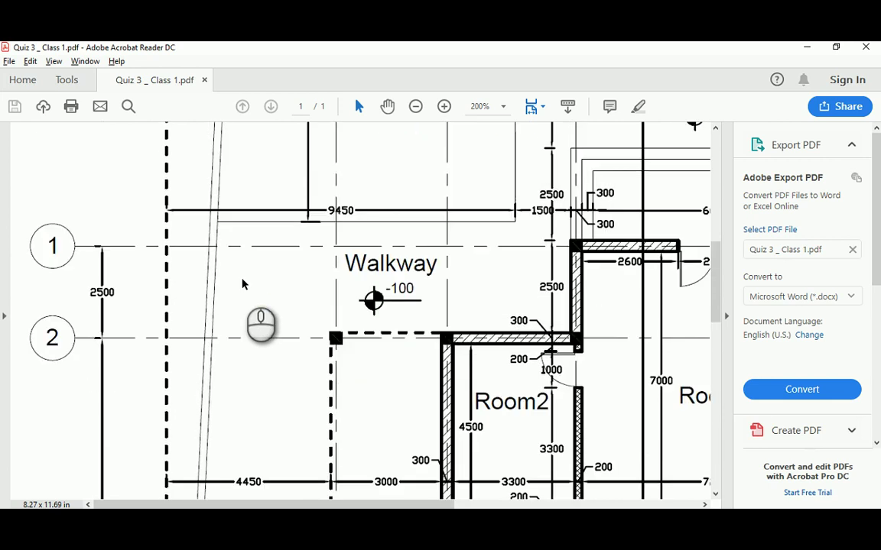
{"action": "scroll", "coordinate": [243, 285], "scroll_direction": "up", "scroll_amount": 6}
{"action": "key", "text": "alt+Tab"}
Offset the west boundary line 1500 mm to the east in AutoCAD.
{"action": "scroll", "coordinate": [361, 221], "scroll_direction": "up", "scroll_amount": 2}
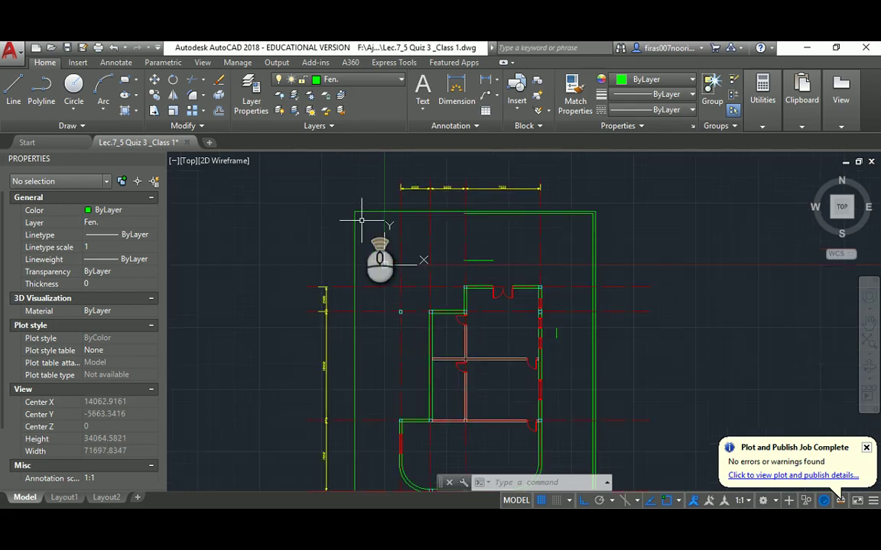
{"action": "type", "text": "o"}
{"action": "key", "text": "Return"}
{"action": "type", "text": "15"}
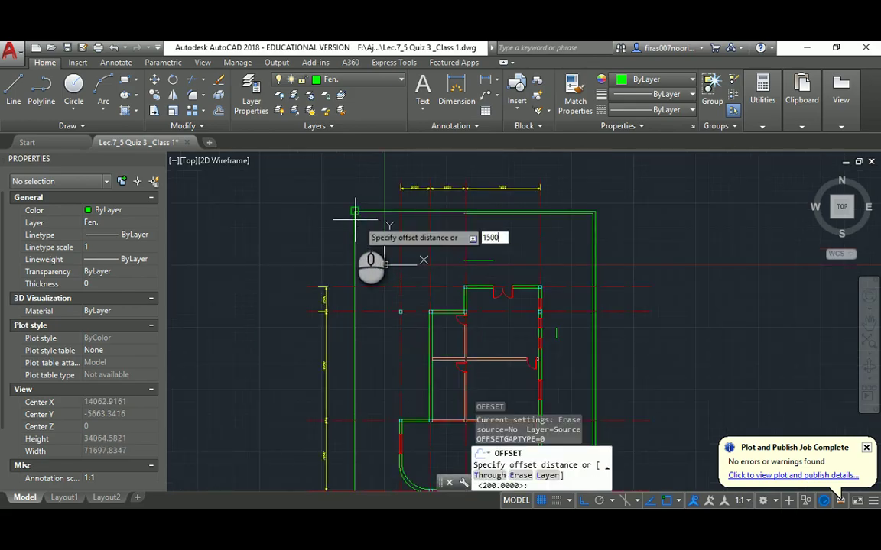
{"action": "type", "text": "00"}
{"action": "key", "text": "Return"}
{"action": "left_click", "coordinate": [354, 222]}
{"action": "left_click", "coordinate": [369, 227]}
{"action": "key", "text": "Escape"}
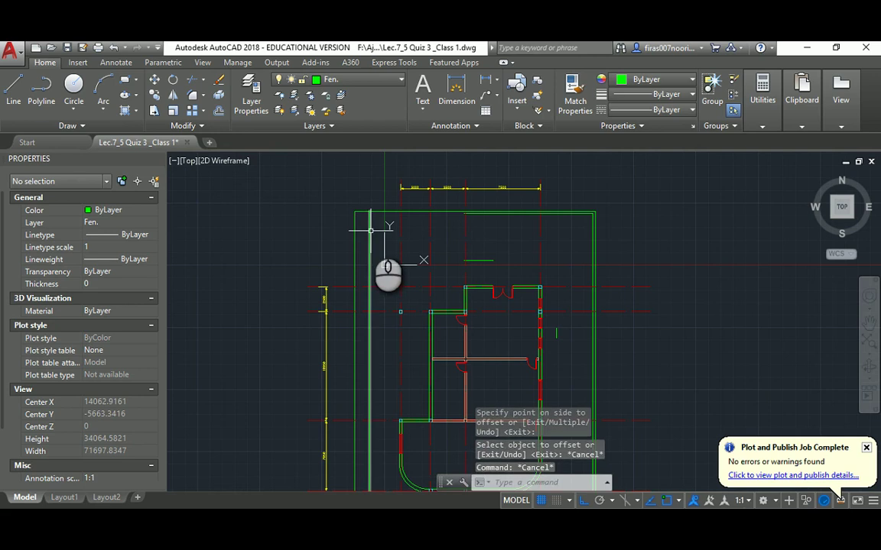
Draw the slanted west fence line from the offset line's north end to the southwest corner of the boundary.
{"action": "type", "text": "l"}
{"action": "key", "text": "Return"}
{"action": "left_click", "coordinate": [367, 210]}
{"action": "scroll", "coordinate": [373, 233], "scroll_direction": "down", "scroll_amount": 2}
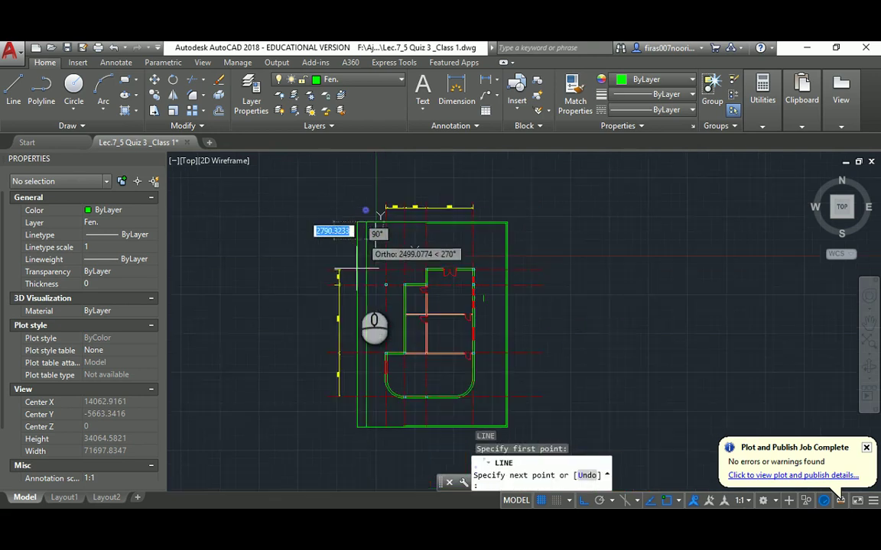
{"action": "scroll", "coordinate": [382, 305], "scroll_direction": "up", "scroll_amount": 2}
{"action": "left_click", "coordinate": [371, 372]}
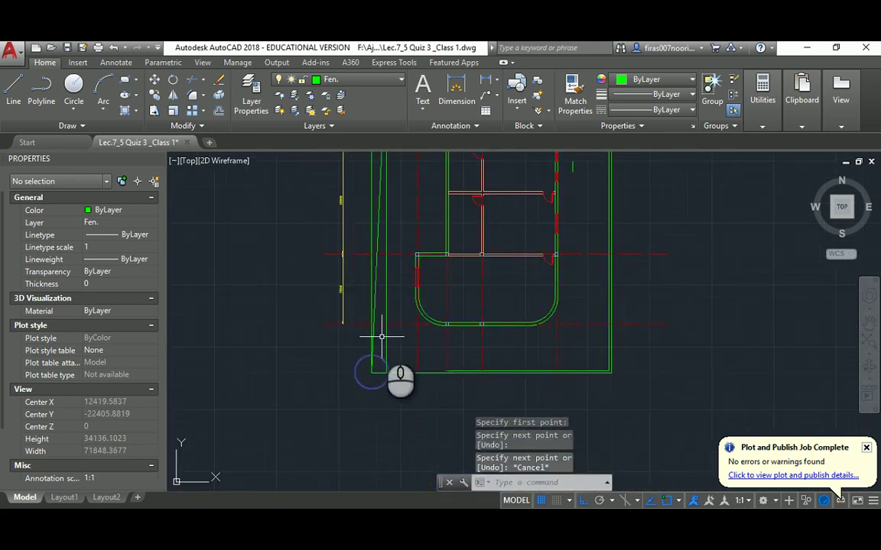
{"action": "key", "text": "Escape"}
Offset the slanted west fence line 200 mm to the east.
{"action": "type", "text": "o"}
{"action": "key", "text": "Return"}
{"action": "type", "text": "200"}
{"action": "key", "text": "Return"}
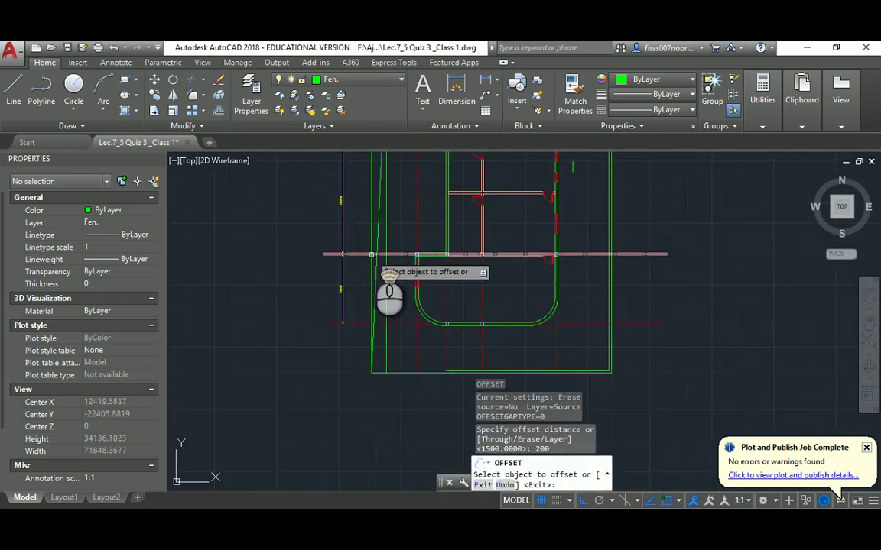
{"action": "scroll", "coordinate": [394, 279], "scroll_direction": "up", "scroll_amount": 2}
{"action": "left_click", "coordinate": [367, 224]}
{"action": "left_click", "coordinate": [412, 224]}
{"action": "key", "text": "Escape"}
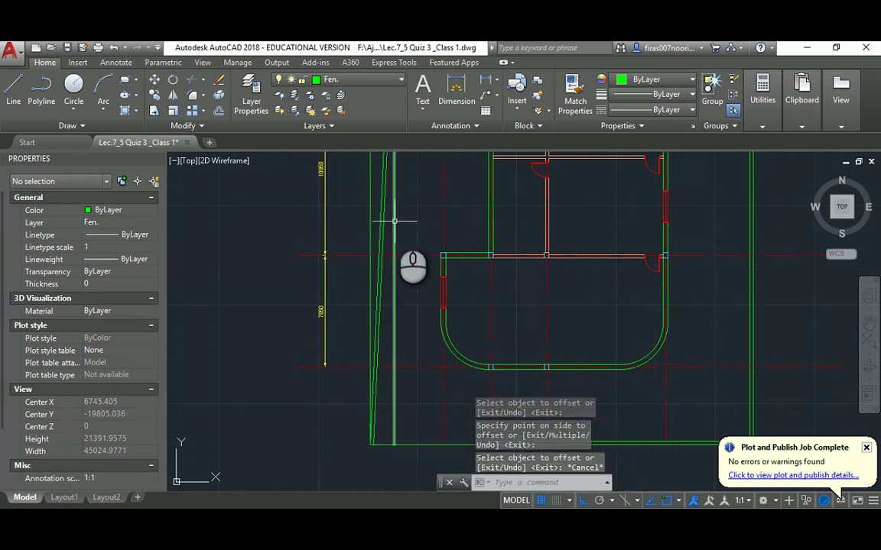
Delete the vertical helper line east of the slanted fence.
{"action": "left_click", "coordinate": [393, 183]}
{"action": "key", "text": "Delete"}
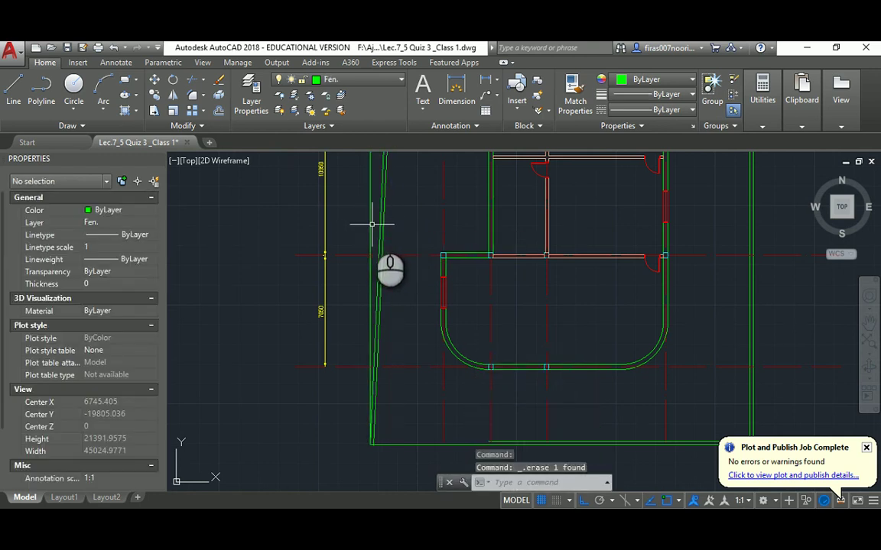
{"action": "left_click", "coordinate": [370, 225]}
{"action": "scroll", "coordinate": [351, 260], "scroll_direction": "down", "scroll_amount": 3}
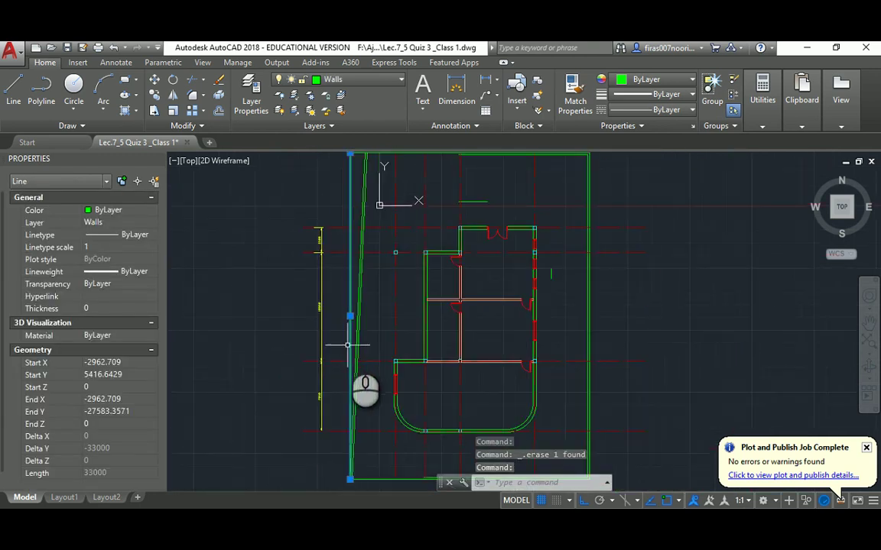
{"action": "key", "text": "Escape"}
Fillet the inner slanted fence line with the inner south fence line at the southwest corner.
{"action": "scroll", "coordinate": [359, 321], "scroll_direction": "up", "scroll_amount": 4}
{"action": "type", "text": "f"}
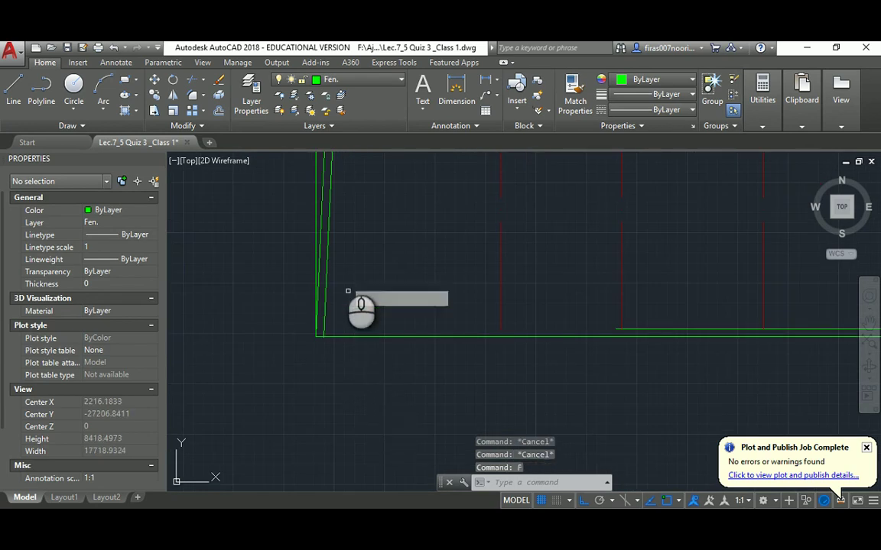
{"action": "key", "text": "Return"}
{"action": "left_click", "coordinate": [329, 248]}
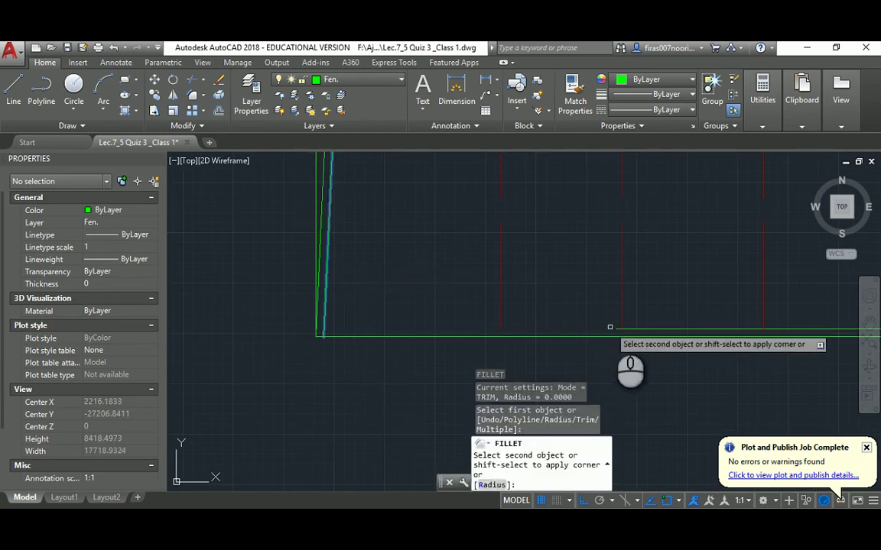
{"action": "left_click", "coordinate": [634, 327]}
{"action": "scroll", "coordinate": [456, 245], "scroll_direction": "down", "scroll_amount": 5}
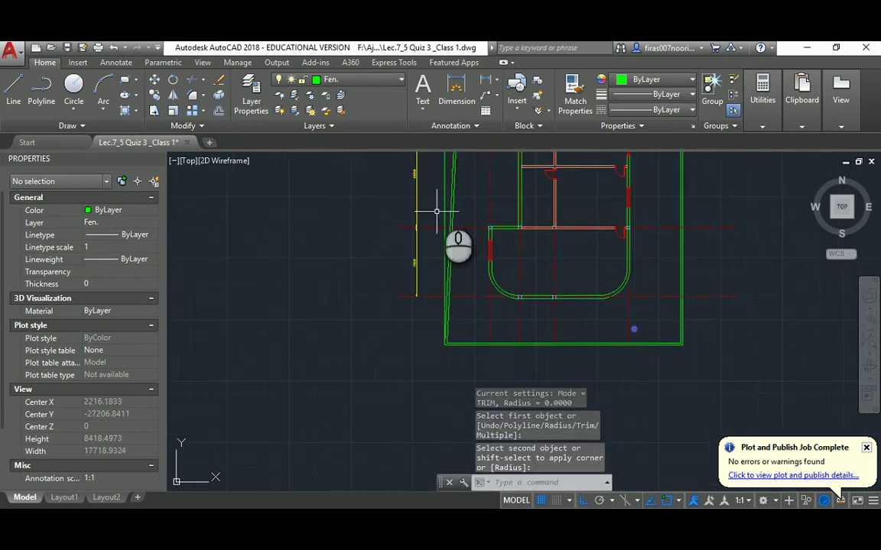
Fillet the inner slanted fence line with the inner north fence line at the northwest corner.
{"action": "scroll", "coordinate": [380, 283], "scroll_direction": "up", "scroll_amount": 5}
{"action": "key", "text": "Escape"}
{"action": "key", "text": "Escape"}
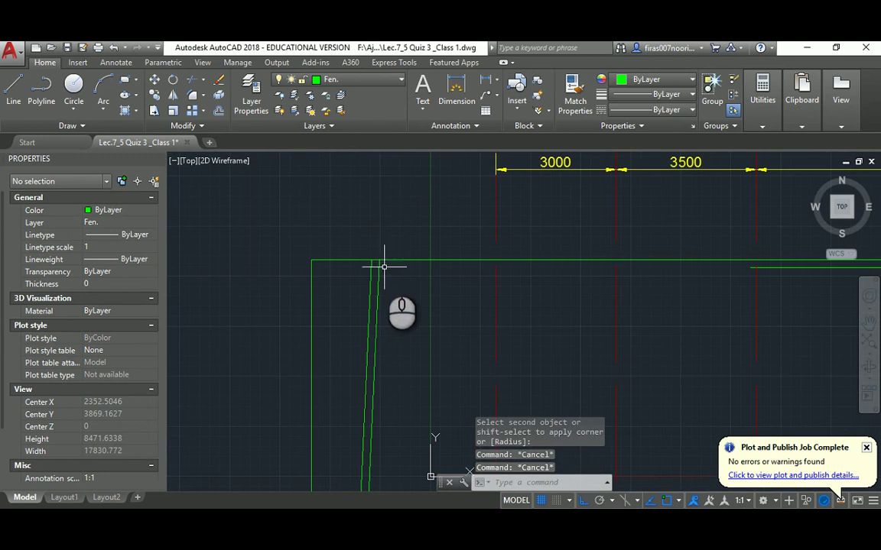
{"action": "type", "text": "f"}
{"action": "key", "text": "Return"}
{"action": "left_click", "coordinate": [378, 288]}
{"action": "left_click", "coordinate": [773, 262]}
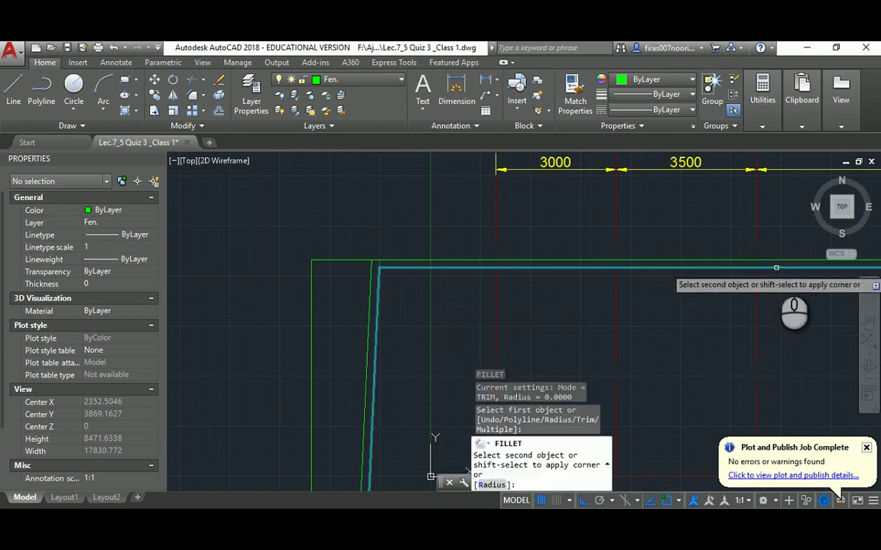
Fillet the outer north fence line with the outer slanted fence line.
{"action": "key", "text": "Return"}
{"action": "left_click", "coordinate": [775, 261]}
{"action": "left_click", "coordinate": [772, 260]}
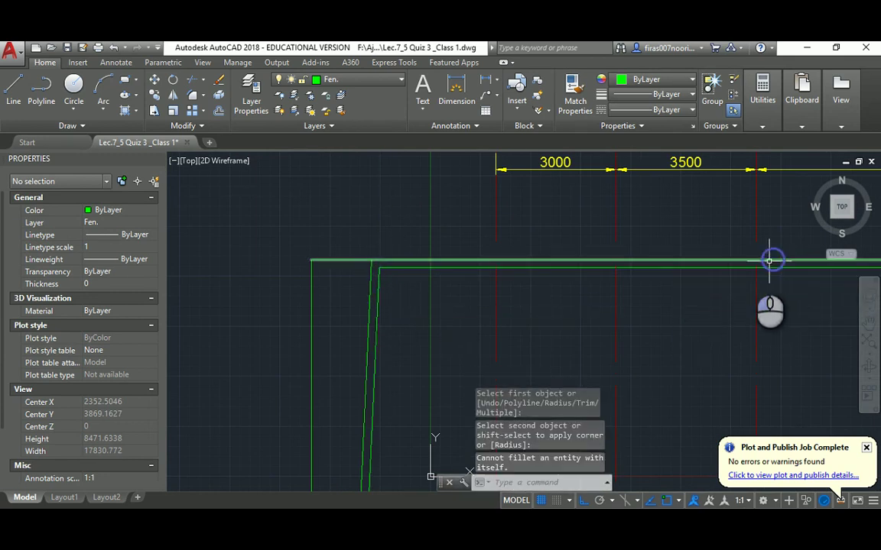
{"action": "key", "text": "Return"}
{"action": "left_click", "coordinate": [386, 259]}
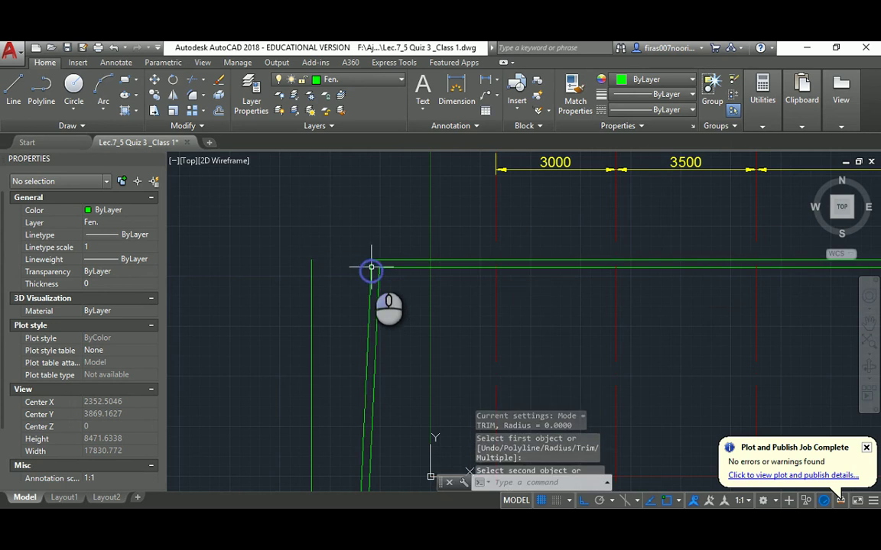
{"action": "scroll", "coordinate": [382, 298], "scroll_direction": "down", "scroll_amount": 6}
{"action": "key", "text": "Escape"}
{"action": "key", "text": "Escape"}
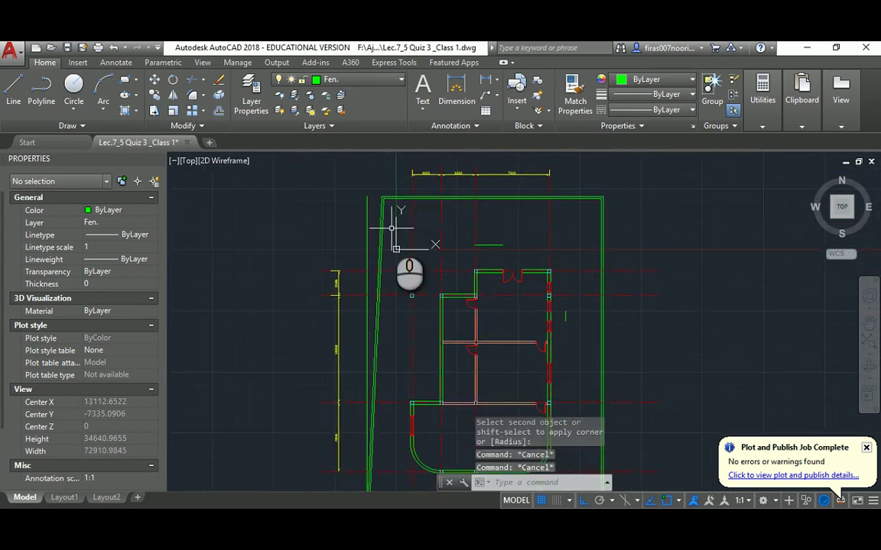
Draw a line joining the slanted fence's outer north corner to the north end of the west boundary line.
{"action": "type", "text": "l"}
{"action": "key", "text": "Return"}
{"action": "scroll", "coordinate": [368, 182], "scroll_direction": "up", "scroll_amount": 3}
{"action": "left_click", "coordinate": [405, 215]}
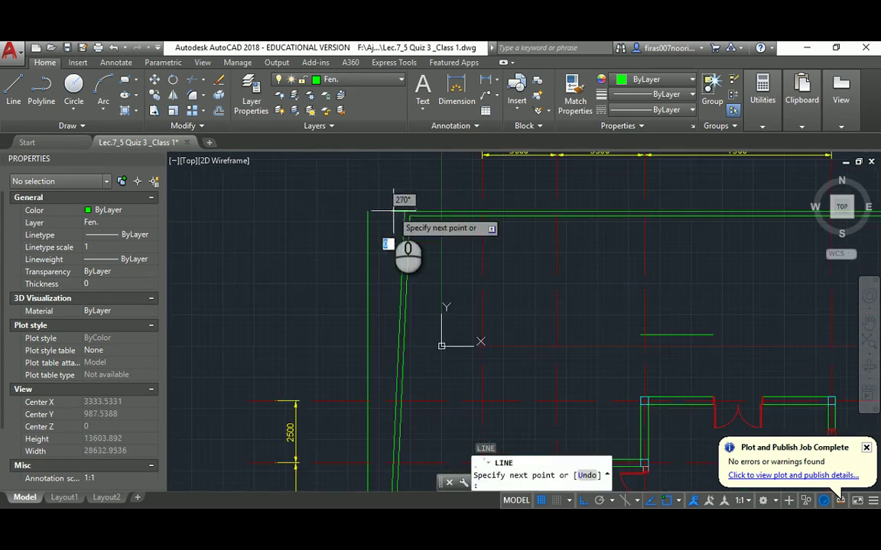
{"action": "key", "text": "Escape"}
{"action": "key", "text": "Escape"}
{"action": "key", "text": "Escape"}
{"action": "left_click", "coordinate": [412, 214]}
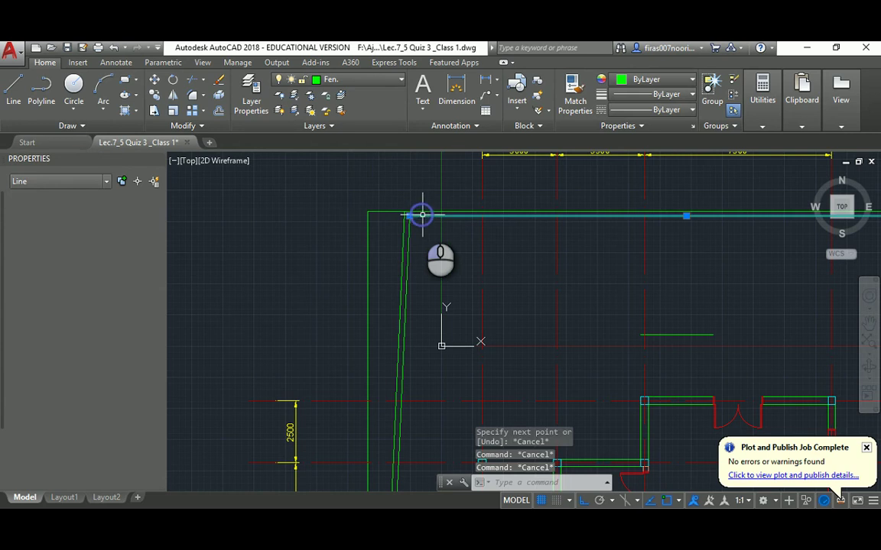
{"action": "scroll", "coordinate": [412, 215], "scroll_direction": "down", "scroll_amount": 2}
{"action": "key", "text": "Escape"}
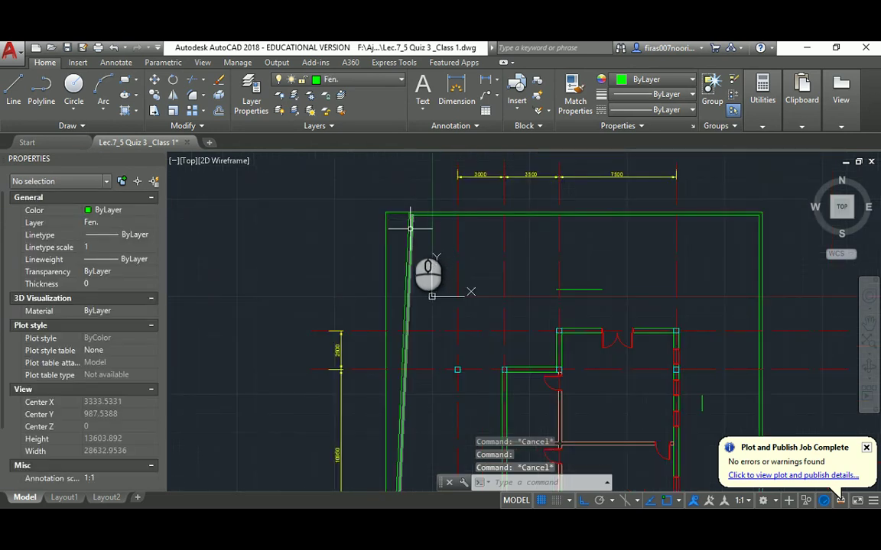
Change the Fen. layer's colour to magenta.
{"action": "type", "text": "LA"}
{"action": "key", "text": "Return"}
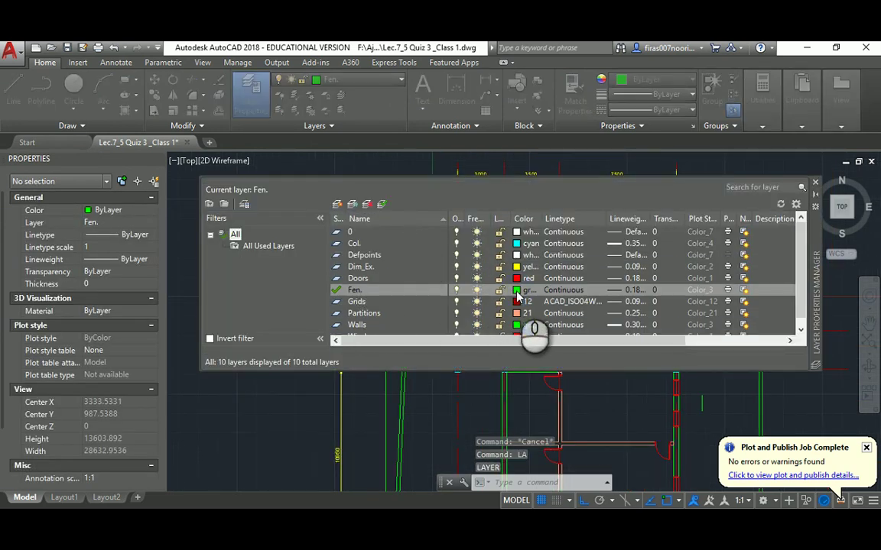
{"action": "left_click", "coordinate": [518, 290]}
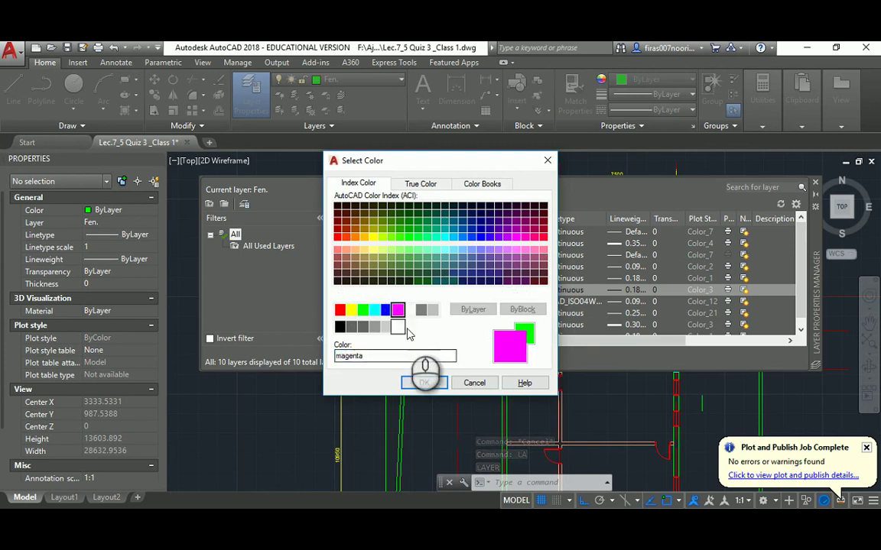
{"action": "left_click", "coordinate": [425, 383]}
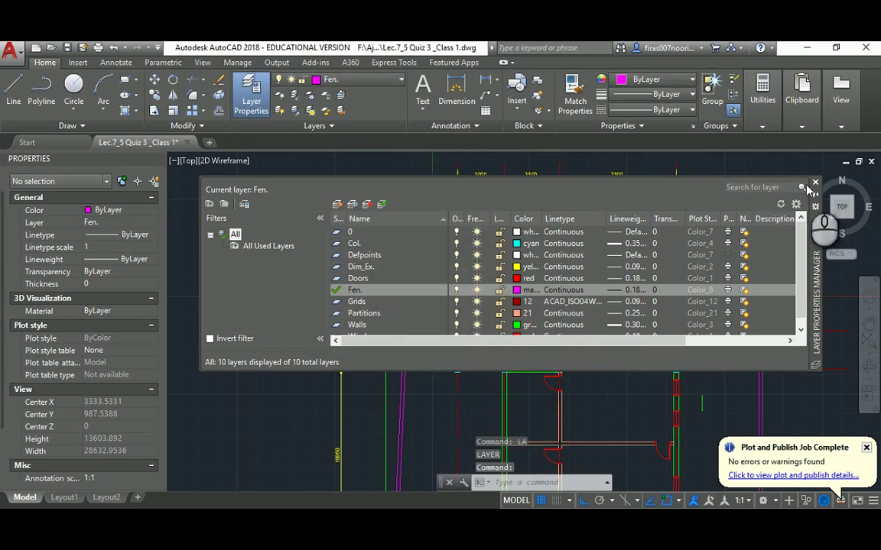
{"action": "left_click", "coordinate": [814, 184]}
Match the properties of the slanted fence line onto the two north fence lines.
{"action": "key", "text": "Return"}
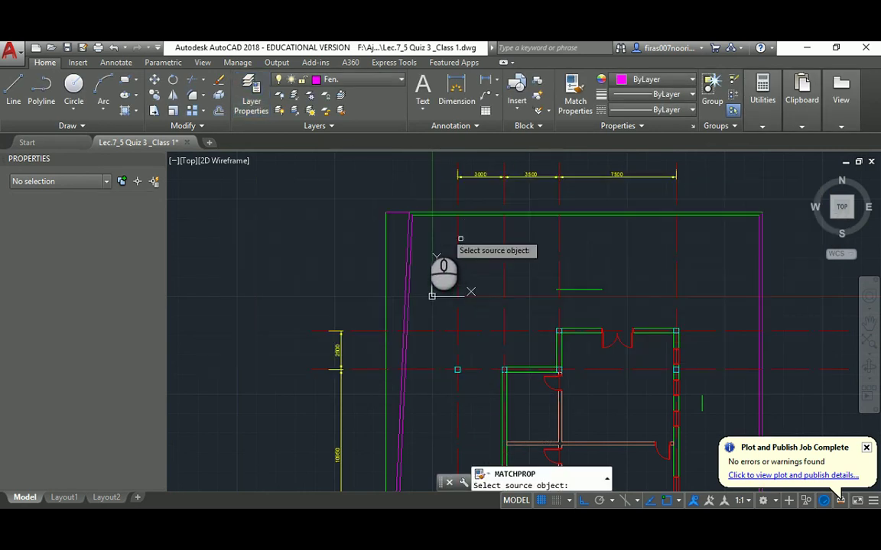
{"action": "left_click", "coordinate": [411, 231]}
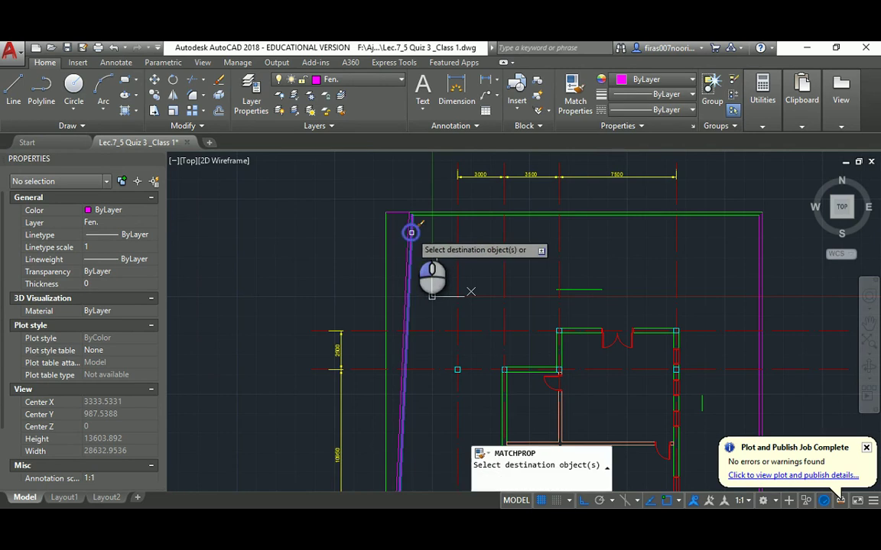
{"action": "left_click", "coordinate": [423, 192]}
{"action": "left_click", "coordinate": [413, 220]}
{"action": "scroll", "coordinate": [504, 229], "scroll_direction": "down", "scroll_amount": 6}
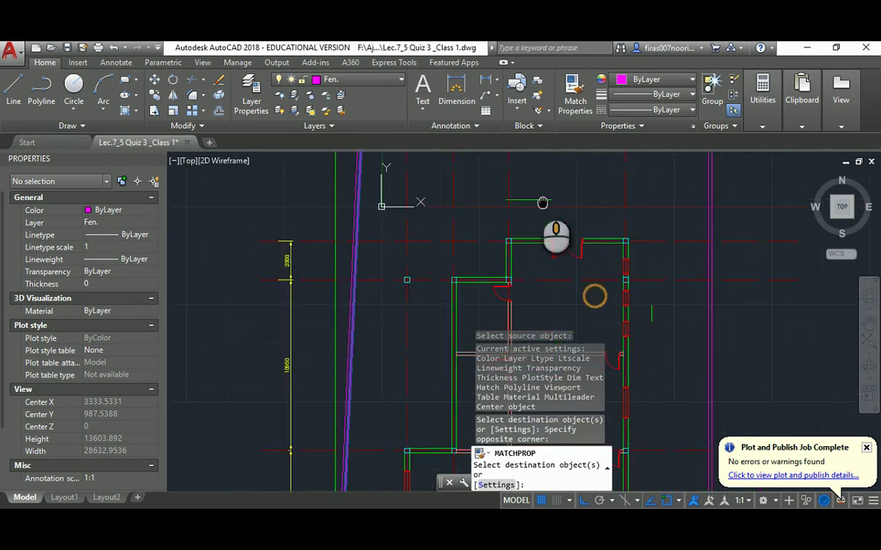
{"action": "scroll", "coordinate": [458, 268], "scroll_direction": "up", "scroll_amount": 5}
{"action": "scroll", "coordinate": [481, 275], "scroll_direction": "down", "scroll_amount": 5}
{"action": "key", "text": "Escape"}
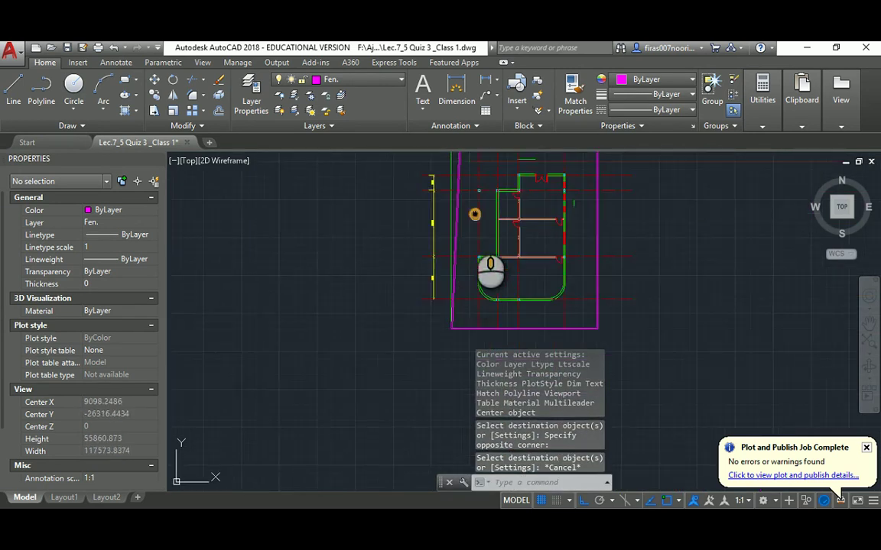
{"action": "scroll", "coordinate": [455, 216], "scroll_direction": "up", "scroll_amount": 4}
{"action": "key", "text": "Escape"}
{"action": "key", "text": "Escape"}
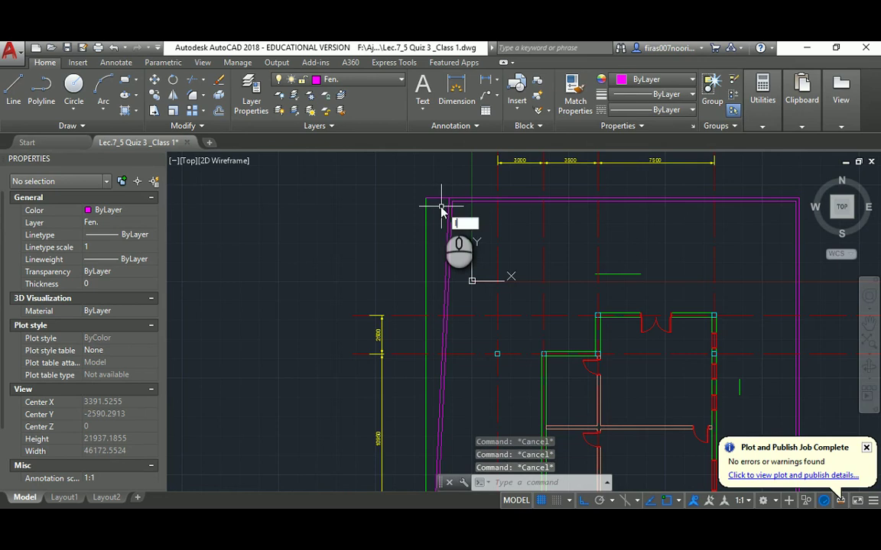
Create a new layer named Dashed and make it current.
{"action": "type", "text": "la"}
{"action": "key", "text": "Return"}
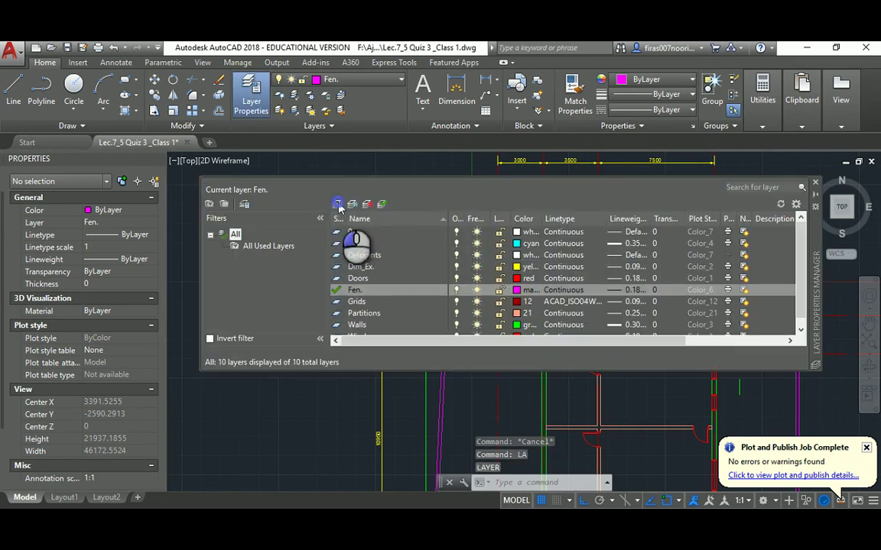
{"action": "left_click", "coordinate": [337, 204]}
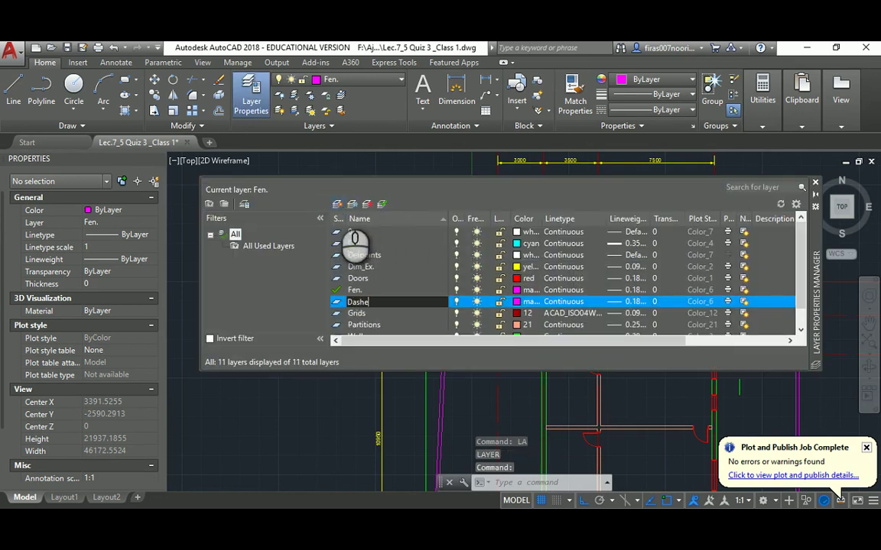
{"action": "double_click", "coordinate": [337, 303]}
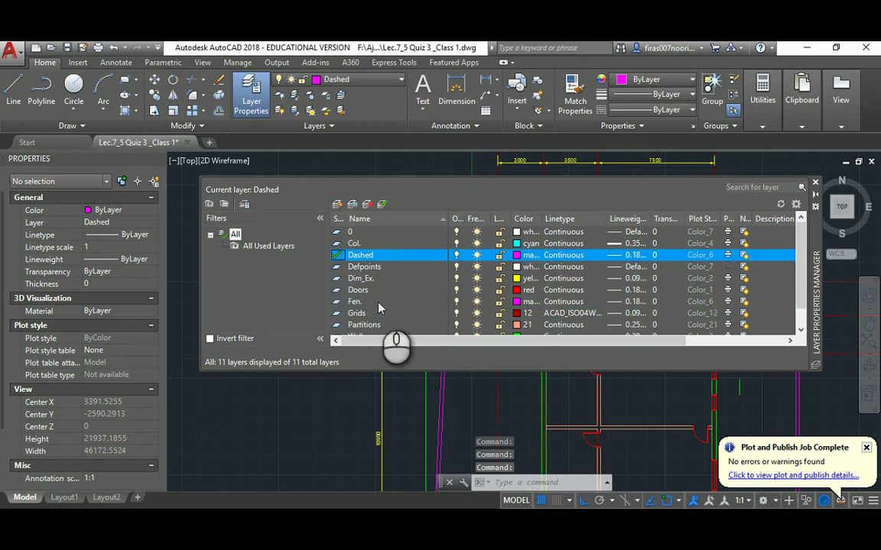
Set the Dashed layer's colour to index colour 74.
{"action": "left_click", "coordinate": [517, 256]}
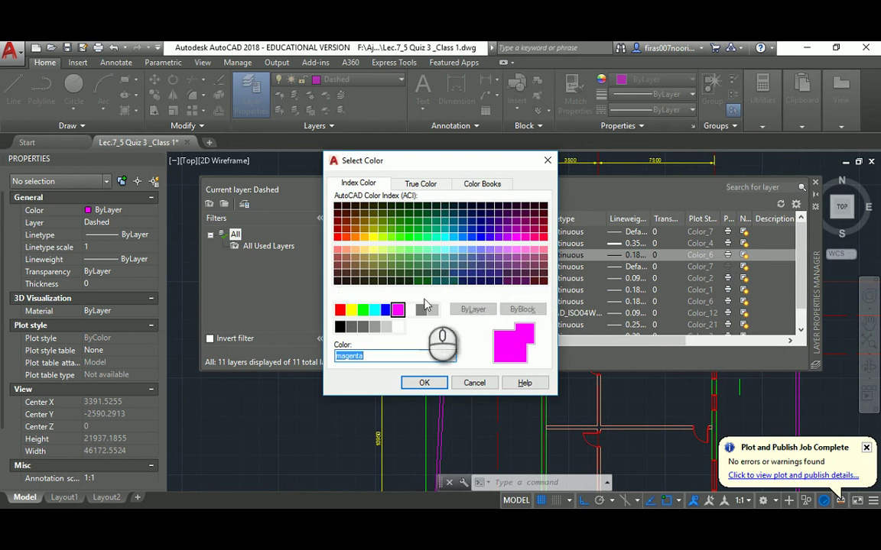
{"action": "left_click", "coordinate": [392, 228]}
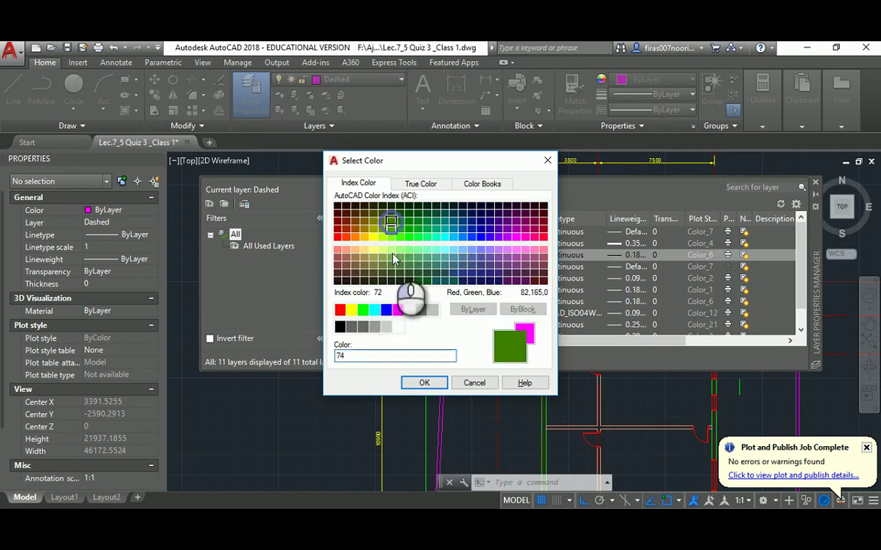
{"action": "left_click", "coordinate": [425, 382]}
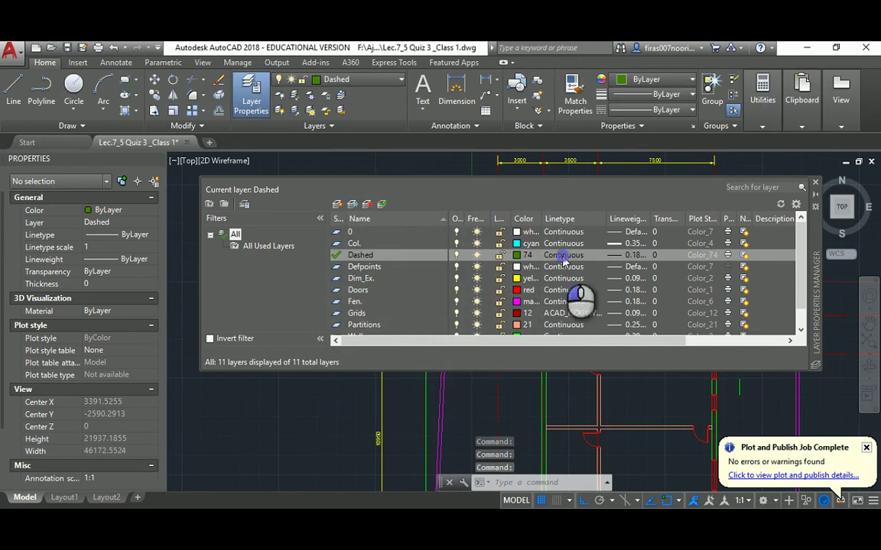
Load the ACAD_ISO02W100 ISO dash linetype and assign it to the Dashed layer.
{"action": "left_click", "coordinate": [563, 257]}
{"action": "left_click", "coordinate": [522, 331]}
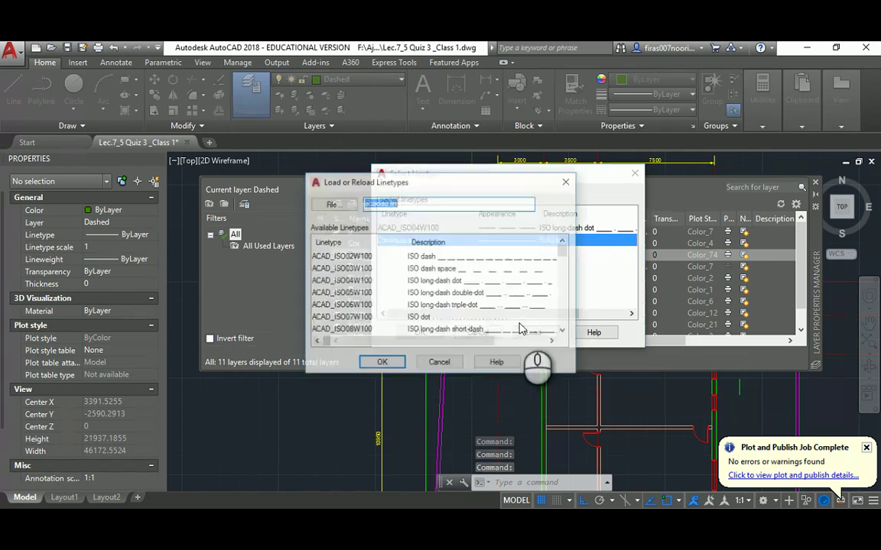
{"action": "left_click", "coordinate": [447, 257]}
{"action": "left_click", "coordinate": [382, 363]}
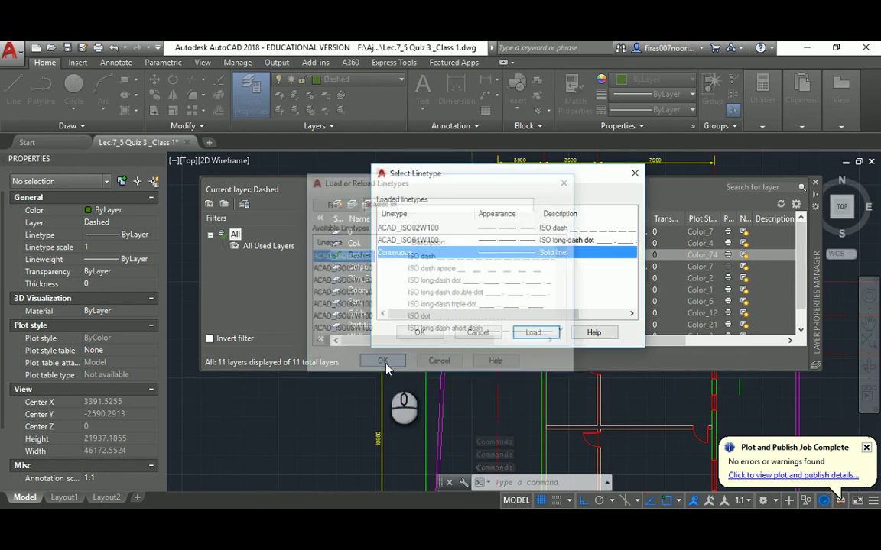
{"action": "left_click", "coordinate": [462, 229]}
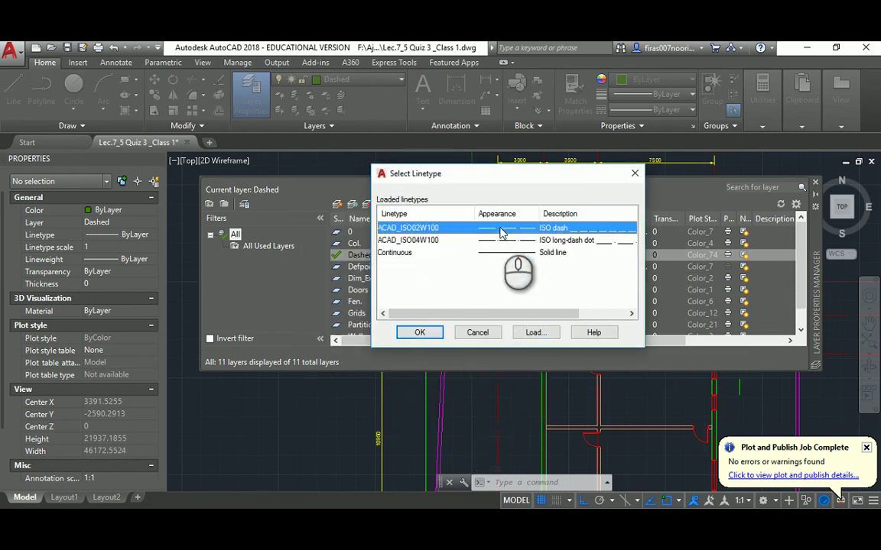
{"action": "left_click", "coordinate": [419, 333]}
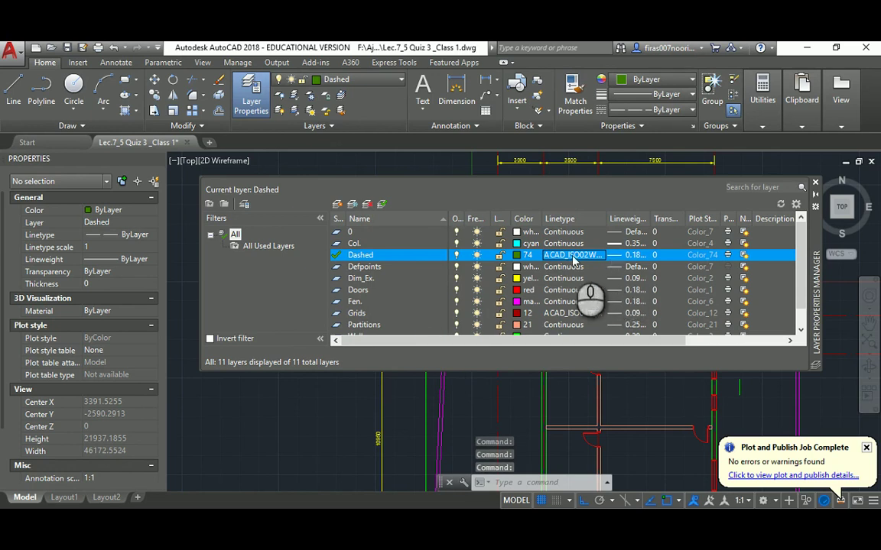
Set the Dashed layer's lineweight to 0.05 mm and close the layer manager.
{"action": "left_click", "coordinate": [614, 257]}
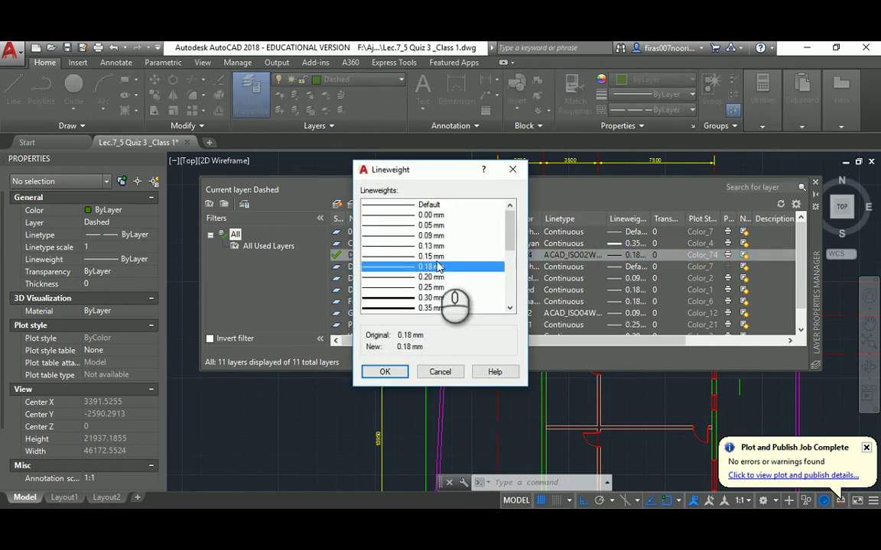
{"action": "left_click", "coordinate": [416, 225]}
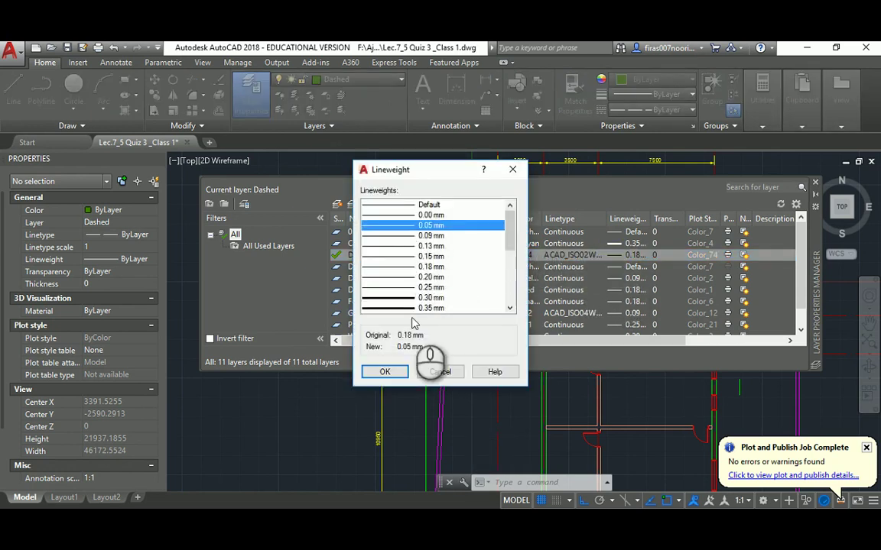
{"action": "left_click", "coordinate": [385, 372]}
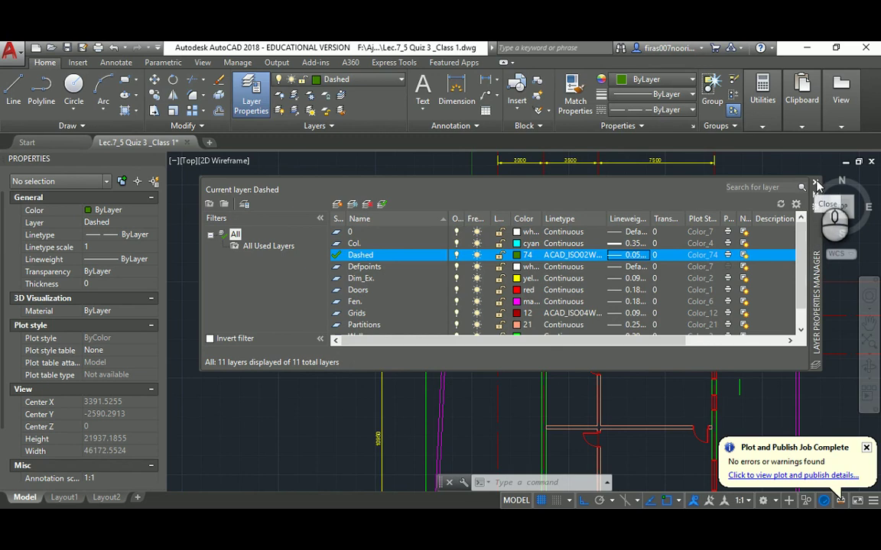
{"action": "left_click", "coordinate": [816, 182]}
Move the west boundary line and its short north connecting line to the Dashed layer.
{"action": "scroll", "coordinate": [459, 245], "scroll_direction": "up", "scroll_amount": 3}
{"action": "left_click", "coordinate": [419, 177]}
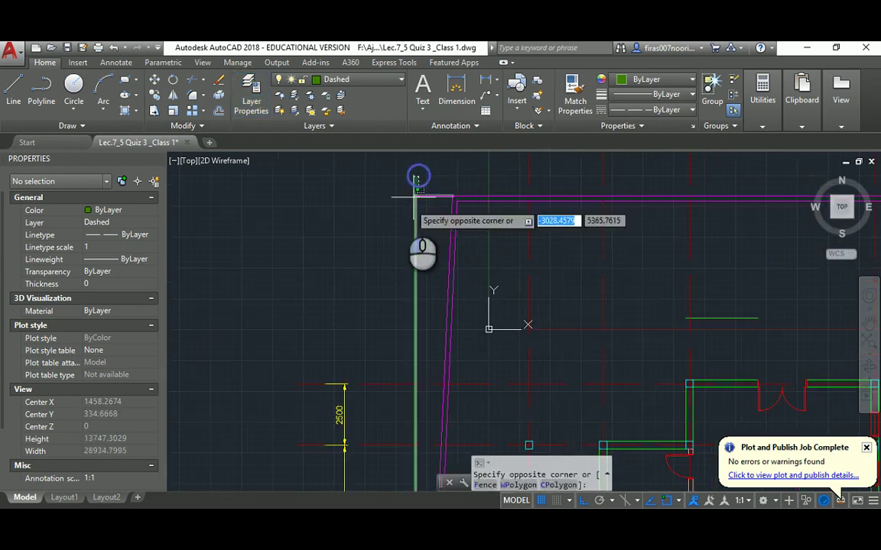
{"action": "left_click", "coordinate": [401, 211]}
{"action": "left_click", "coordinate": [133, 222]}
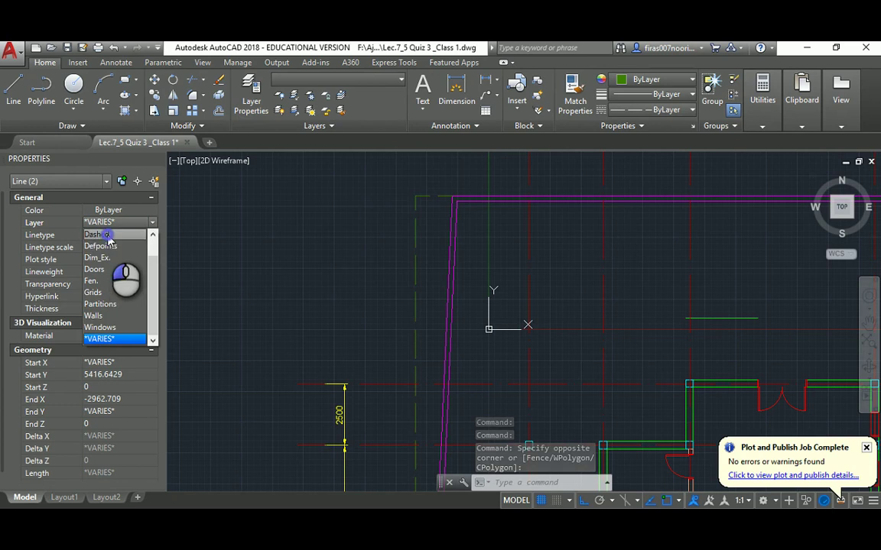
{"action": "left_click", "coordinate": [98, 234]}
{"action": "key", "text": "Escape"}
{"action": "key", "text": "Escape"}
{"action": "scroll", "coordinate": [420, 268], "scroll_direction": "down", "scroll_amount": 5}
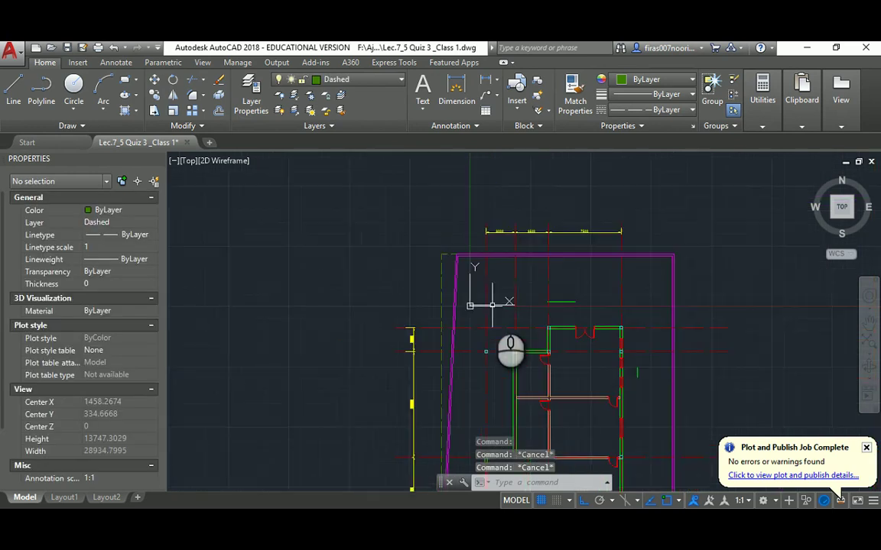
{"action": "scroll", "coordinate": [429, 239], "scroll_direction": "up", "scroll_amount": 5}
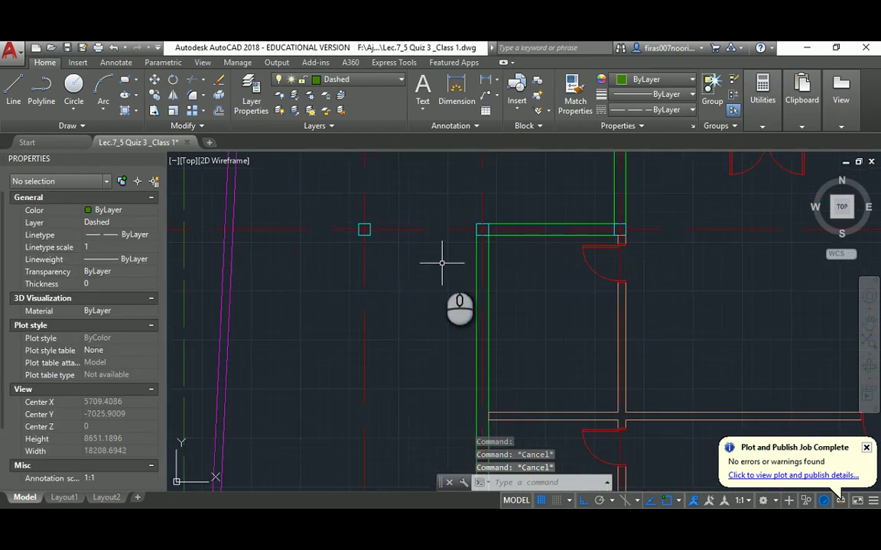
{"action": "type", "text": "pl"}
{"action": "key", "text": "Return"}
{"action": "key", "text": "Escape"}
Draw the exterior sitting area's dashed edge from the northwest wall corner past the isolated column's outer corner, south to the outer wall corner on grid 3.
{"action": "type", "text": "l"}
{"action": "key", "text": "Return"}
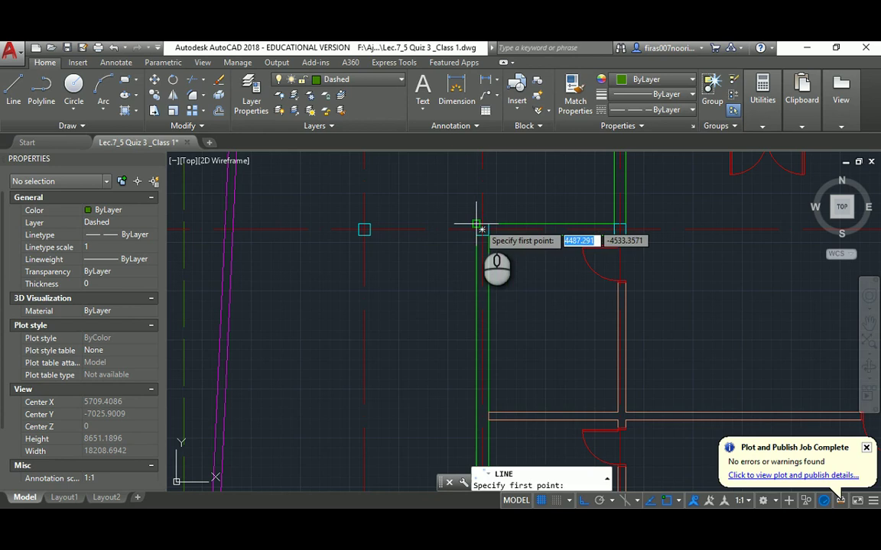
{"action": "left_click", "coordinate": [480, 226]}
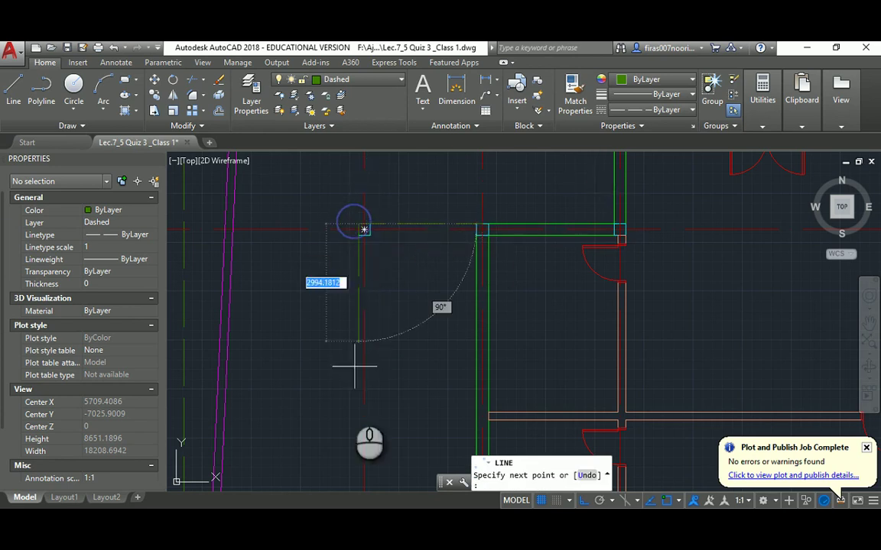
{"action": "scroll", "coordinate": [350, 303], "scroll_direction": "down", "scroll_amount": 3}
{"action": "scroll", "coordinate": [349, 418], "scroll_direction": "up", "scroll_amount": 2}
{"action": "left_click", "coordinate": [356, 405]}
{"action": "key", "text": "Escape"}
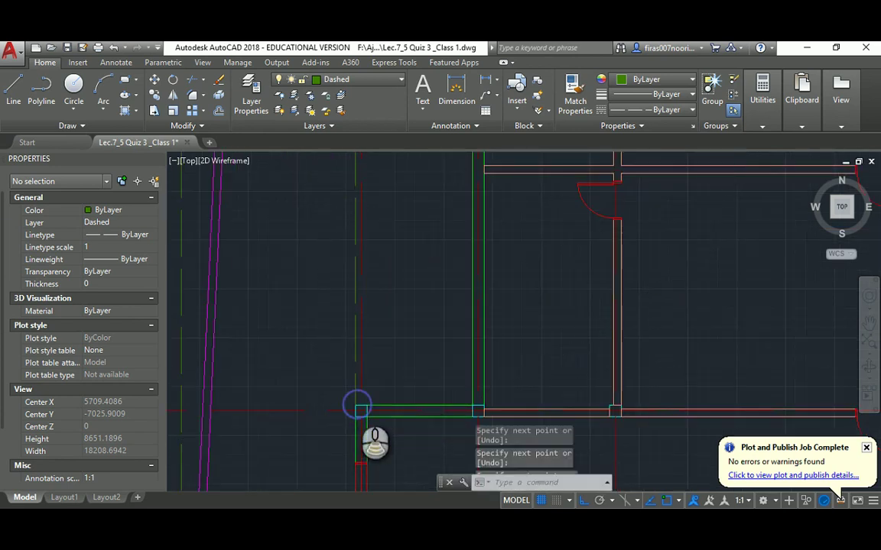
{"action": "scroll", "coordinate": [357, 399], "scroll_direction": "down", "scroll_amount": 2}
{"action": "scroll", "coordinate": [386, 304], "scroll_direction": "up", "scroll_amount": 2}
{"action": "middle_click_drag", "start_coordinate": [325, 288], "coordinate": [425, 352]}
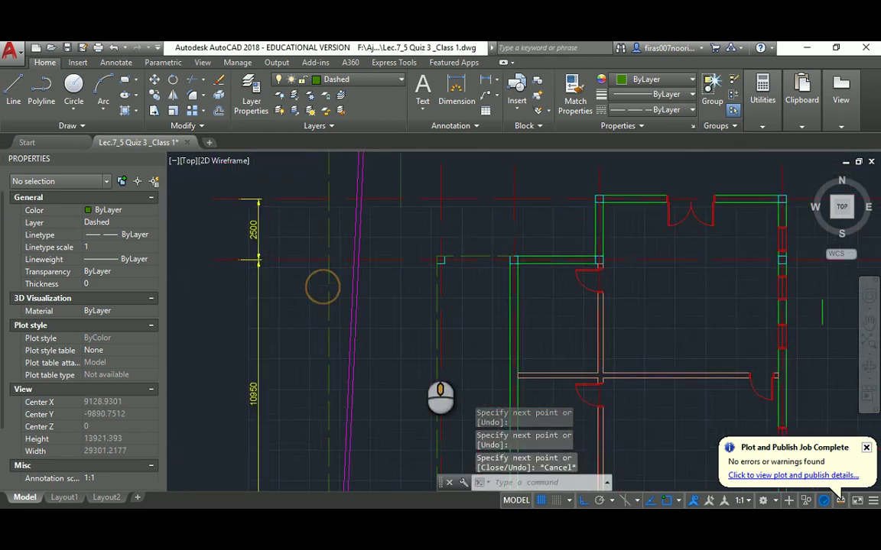
Examine the exterior areas and the entrance step dimensions in the Quiz 3 PDF in Acrobat Reader, and return to the AutoCAD drawing.
{"action": "key", "text": "alt+Tab"}
{"action": "scroll", "coordinate": [350, 314], "scroll_direction": "down", "scroll_amount": 5}
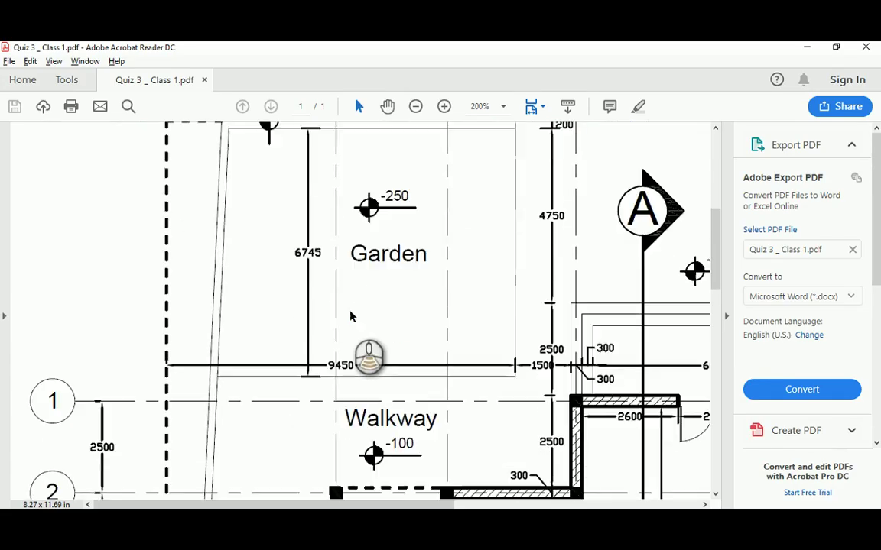
{"action": "scroll", "coordinate": [366, 315], "scroll_direction": "down", "scroll_amount": 10}
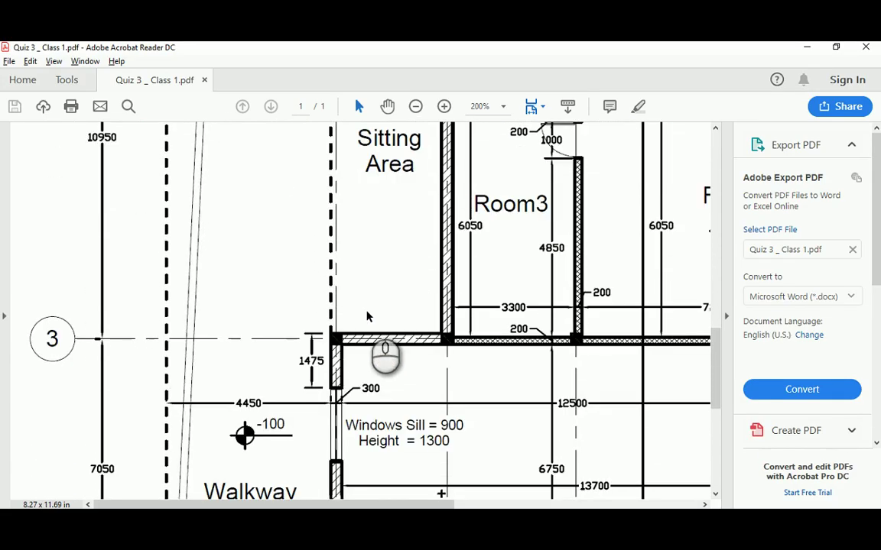
{"action": "scroll", "coordinate": [367, 316], "scroll_direction": "down", "scroll_amount": 8}
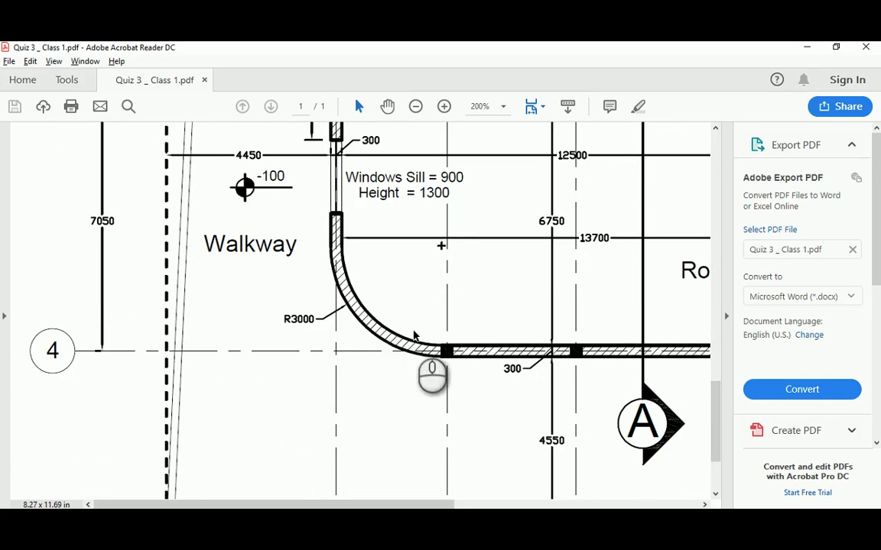
{"action": "scroll", "coordinate": [421, 325], "scroll_direction": "down", "scroll_amount": 3, "text": "ctrl"}
{"action": "scroll", "coordinate": [359, 244], "scroll_direction": "up", "scroll_amount": 10}
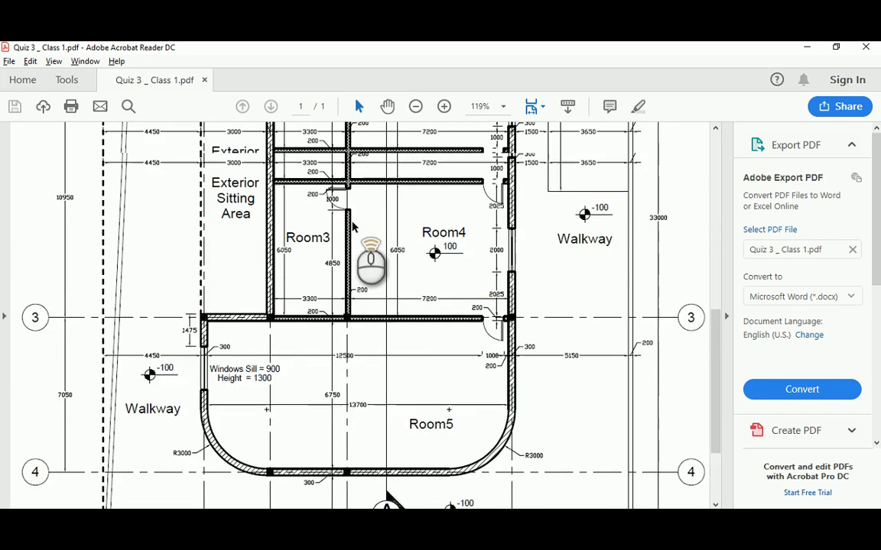
{"action": "scroll", "coordinate": [396, 222], "scroll_direction": "up", "scroll_amount": 4}
{"action": "scroll", "coordinate": [397, 314], "scroll_direction": "up", "scroll_amount": 4, "text": "ctrl"}
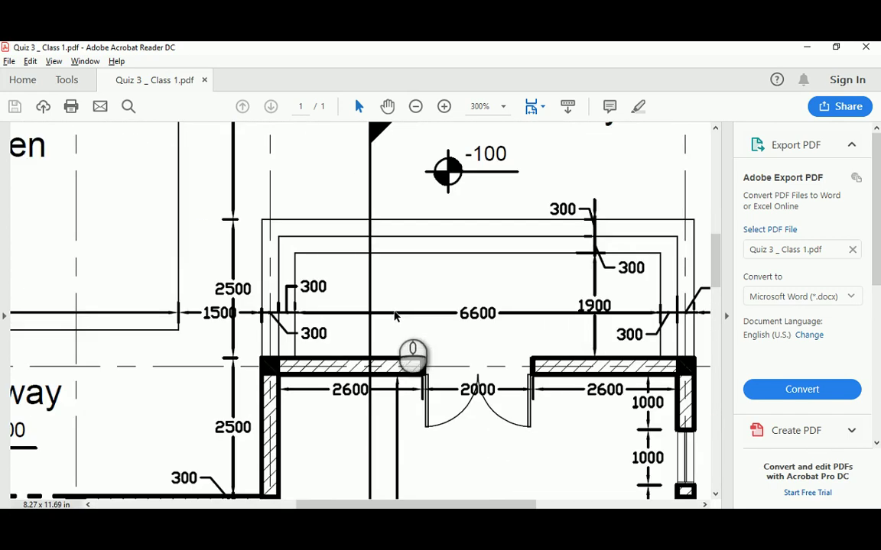
{"action": "key", "text": "alt+Tab"}
{"action": "scroll", "coordinate": [394, 336], "scroll_direction": "up", "scroll_amount": 3}
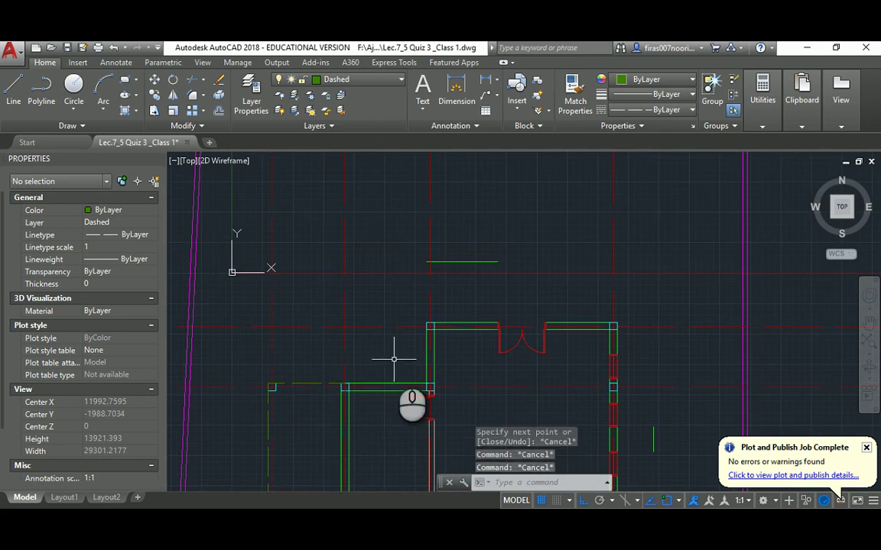
Draw the entrance steps' west and east side lines north from the outer corners of the two north wall columns.
{"action": "key", "text": "l"}
{"action": "key", "text": "Return"}
{"action": "scroll", "coordinate": [406, 321], "scroll_direction": "up", "scroll_amount": 2}
{"action": "left_click", "coordinate": [441, 327]}
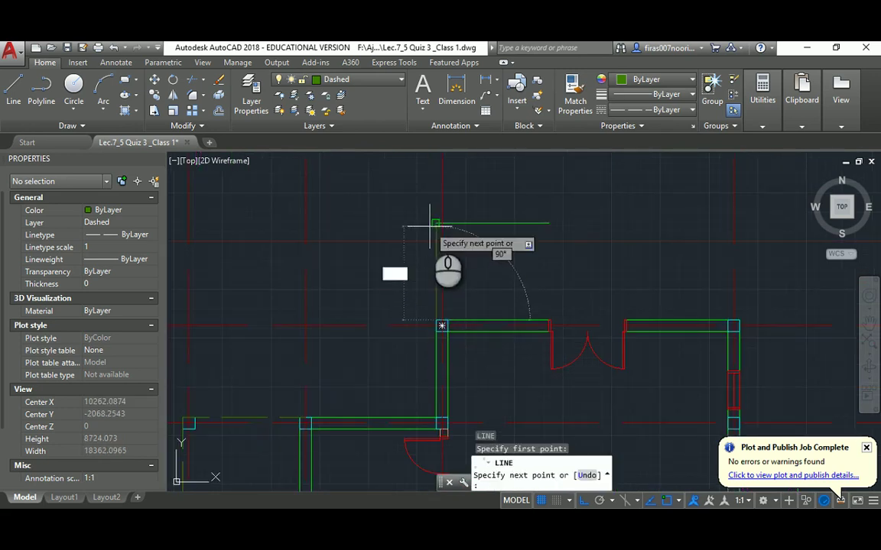
{"action": "key", "text": "Escape"}
{"action": "key", "text": "Return"}
{"action": "left_click", "coordinate": [733, 324]}
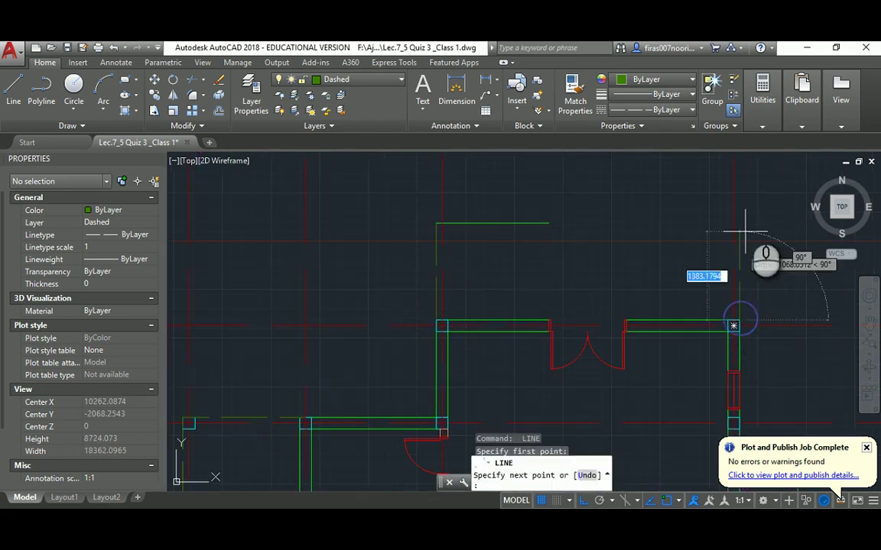
{"action": "left_click", "coordinate": [740, 199]}
{"action": "key", "text": "Return"}
Fillet the entrance steps' front line to the east side line to form a square corner.
{"action": "key", "text": "f"}
{"action": "key", "text": "Return"}
{"action": "left_click", "coordinate": [544, 223]}
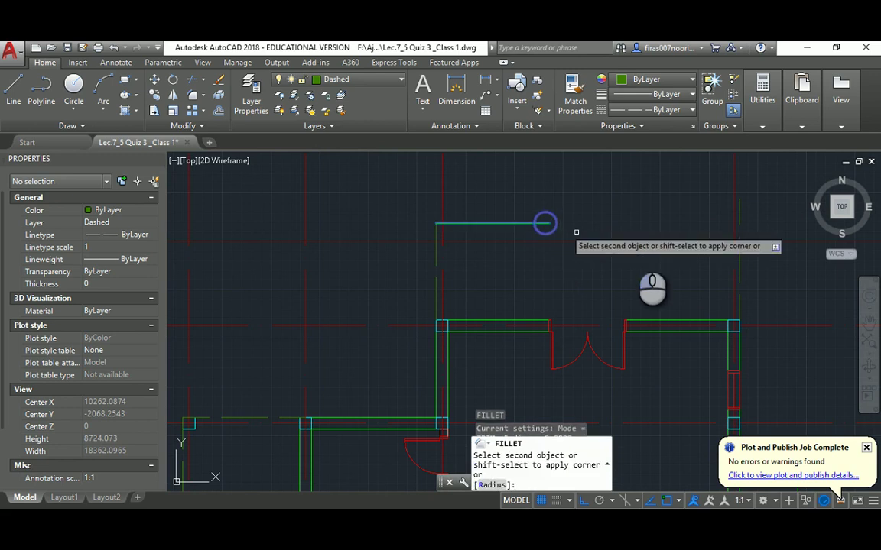
{"action": "key", "text": "Escape"}
Check the step widths in the Quiz 3 PDF and offset the entrance steps' front line twice inward at 300 mm spacing.
{"action": "key", "text": "alt+Tab"}
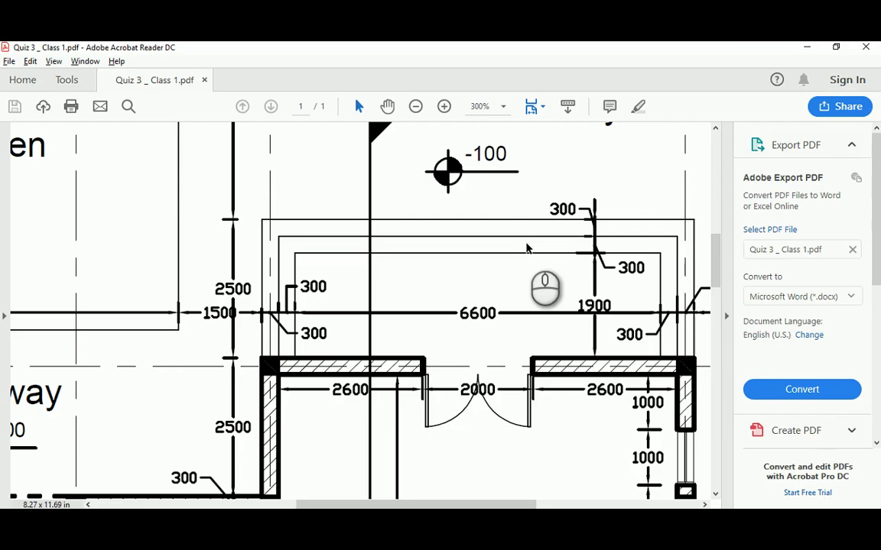
{"action": "key", "text": "alt+Tab"}
{"action": "key", "text": "Escape"}
{"action": "key", "text": "Escape"}
{"action": "type", "text": "o"}
{"action": "key", "text": "Return"}
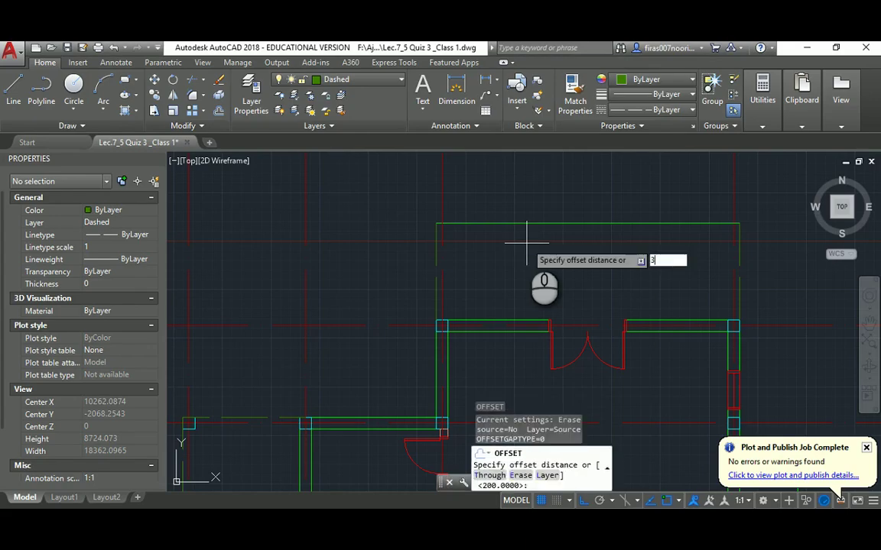
{"action": "type", "text": "300"}
{"action": "key", "text": "Return"}
{"action": "left_click", "coordinate": [525, 223]}
{"action": "left_click", "coordinate": [518, 254]}
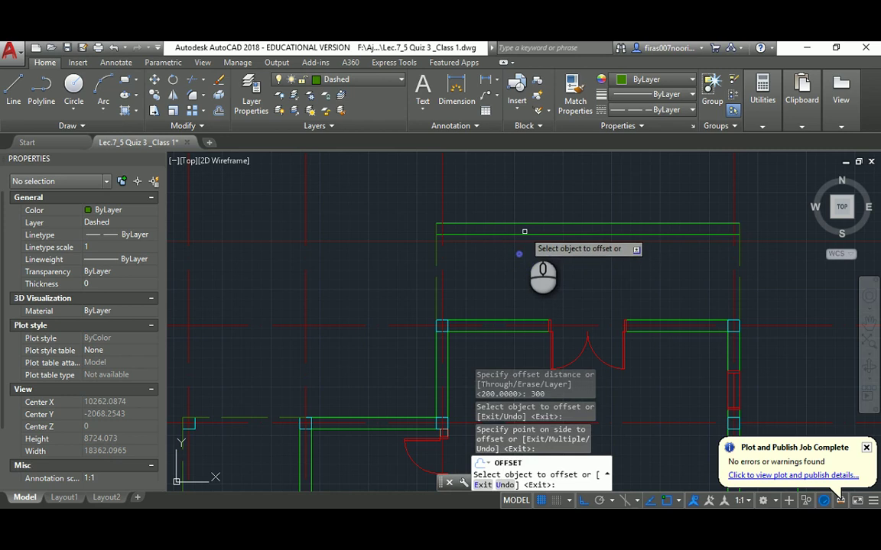
{"action": "left_click", "coordinate": [523, 235]}
{"action": "left_click", "coordinate": [521, 260]}
Offset the entrance steps' west and east side lines twice inward each, using the same 300 mm distance.
{"action": "left_click", "coordinate": [436, 270]}
{"action": "left_click", "coordinate": [453, 270]}
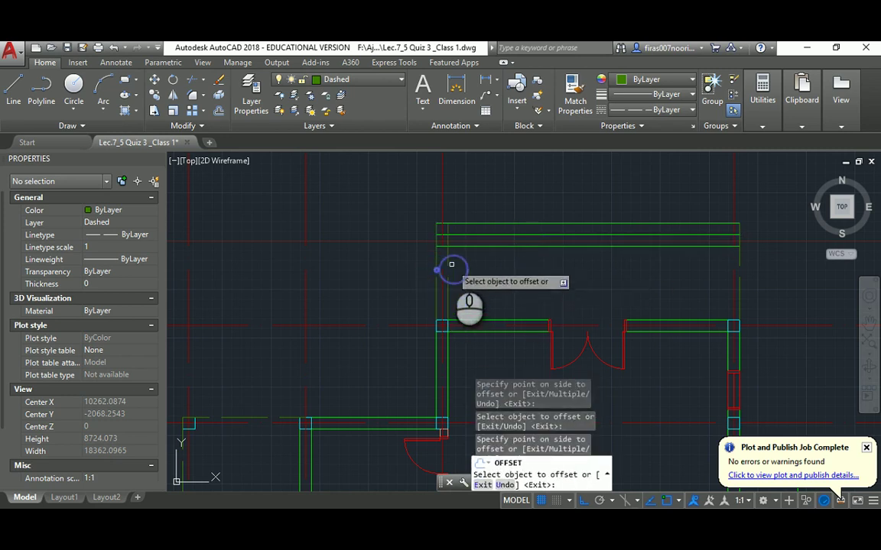
{"action": "left_click", "coordinate": [448, 261]}
{"action": "left_click", "coordinate": [481, 269]}
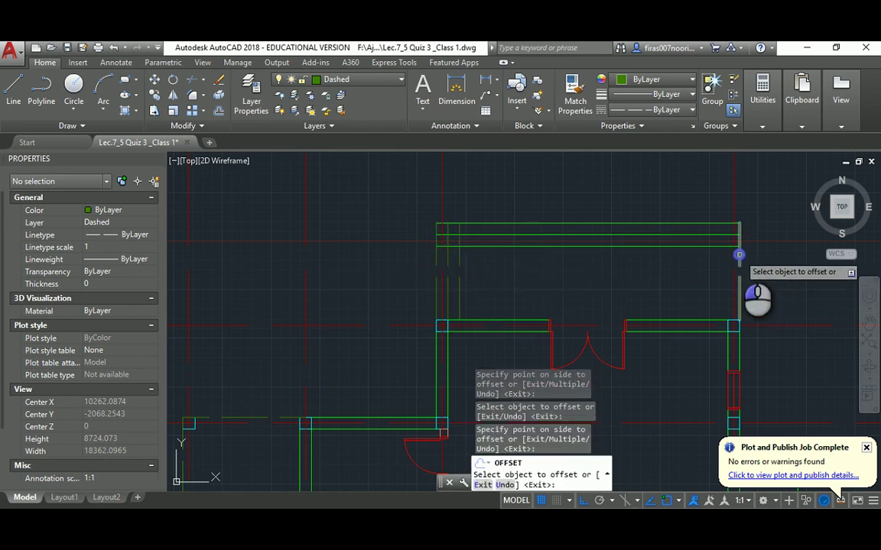
{"action": "left_click", "coordinate": [731, 245]}
{"action": "left_click", "coordinate": [699, 251]}
{"action": "key", "text": "Escape"}
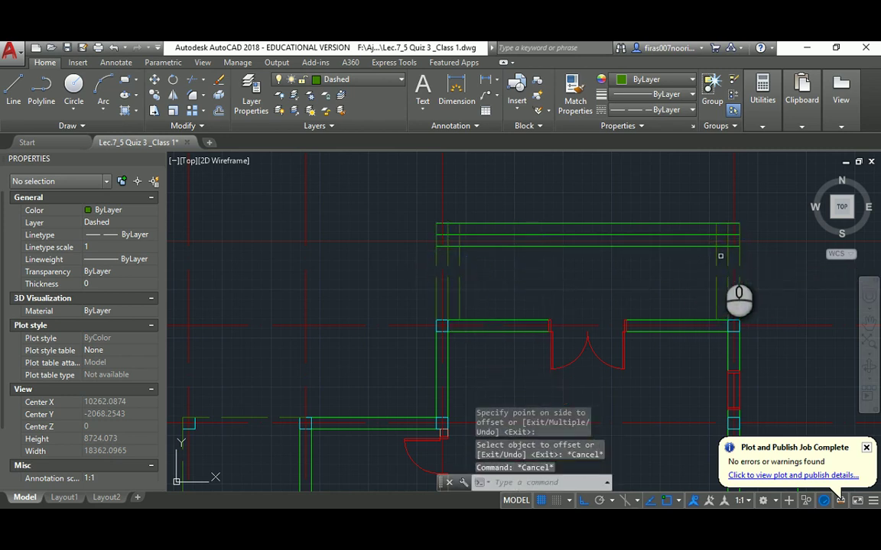
Fillet the middle and inner step lines into square corners at the east and west ends, using the Multiple option.
{"action": "type", "text": "f"}
{"action": "key", "text": "Return"}
{"action": "left_click", "coordinate": [716, 249]}
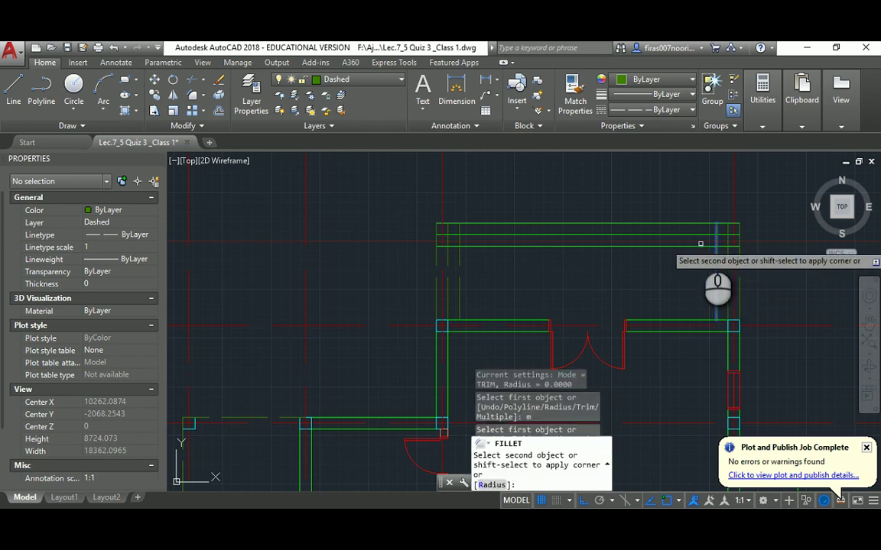
{"action": "left_click", "coordinate": [712, 245]}
{"action": "left_click", "coordinate": [704, 234]}
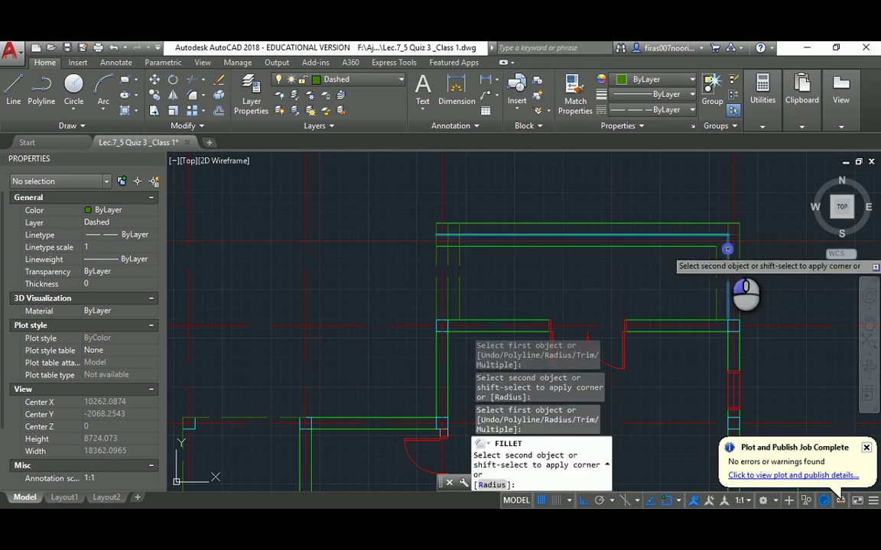
{"action": "left_click", "coordinate": [715, 247]}
{"action": "left_click", "coordinate": [470, 248]}
{"action": "left_click", "coordinate": [467, 244]}
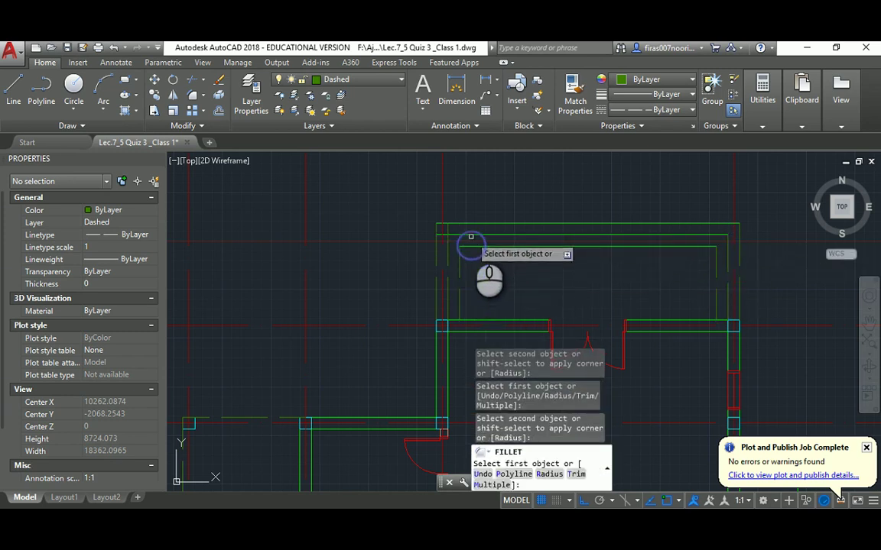
{"action": "left_click", "coordinate": [471, 237]}
{"action": "left_click", "coordinate": [459, 248]}
{"action": "key", "text": "Escape"}
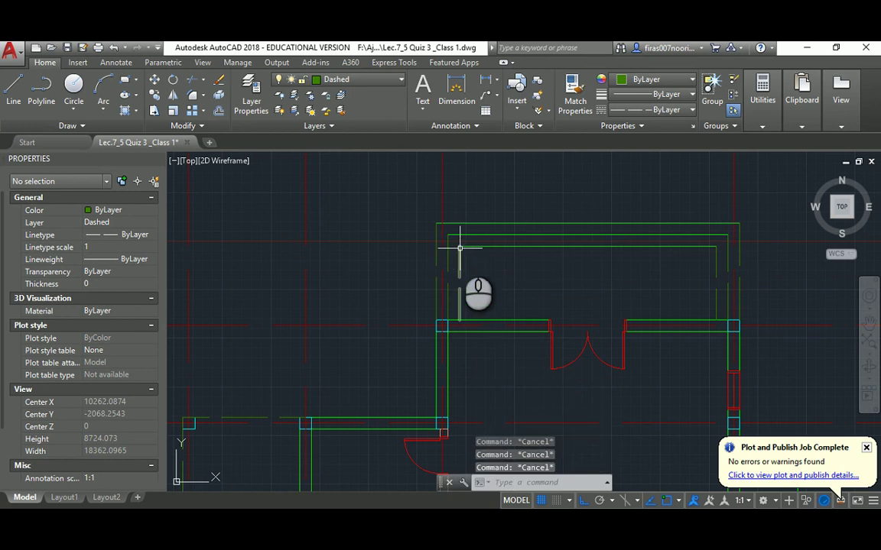
Create a new layer named Landscape and make it current.
{"action": "type", "text": "la"}
{"action": "key", "text": "Return"}
{"action": "left_click", "coordinate": [336, 204]}
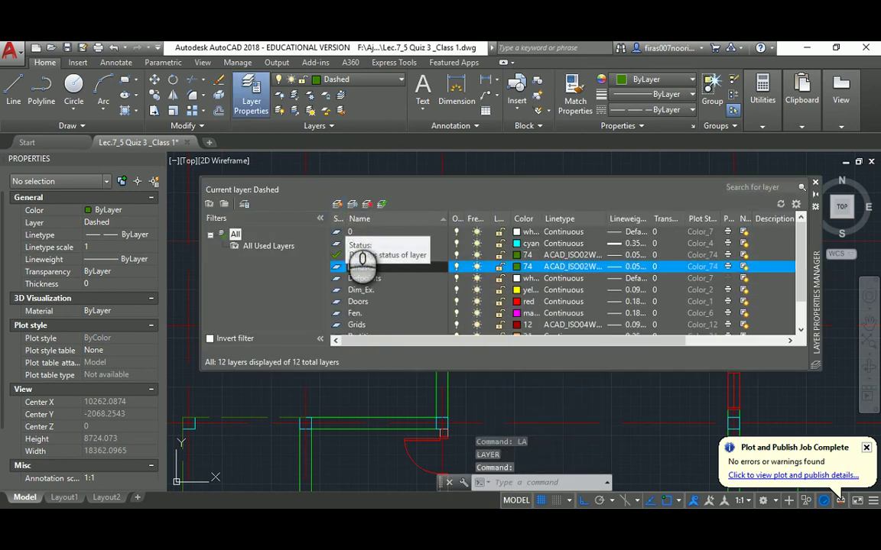
{"action": "key", "text": "Return"}
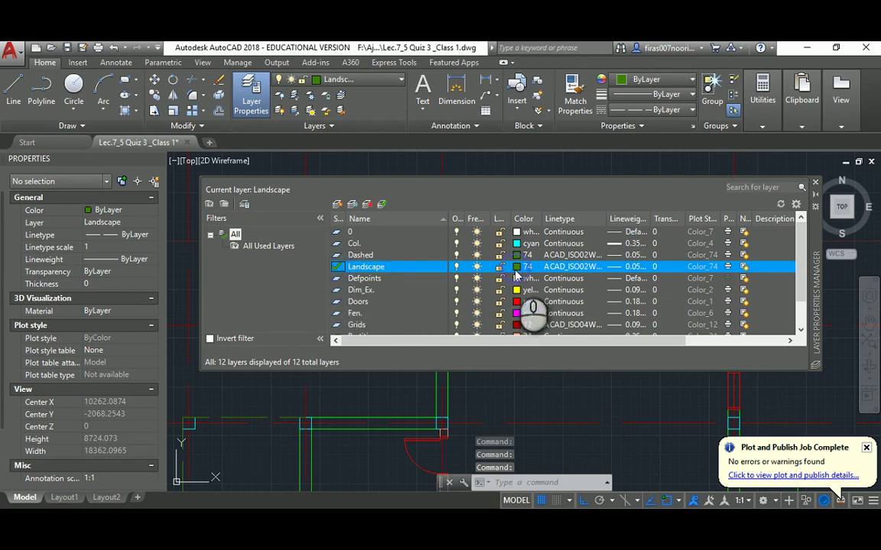
Set the Landscape layer's color to index 11 and close the layer manager.
{"action": "left_click", "coordinate": [517, 266]}
{"action": "left_click", "coordinate": [335, 252]}
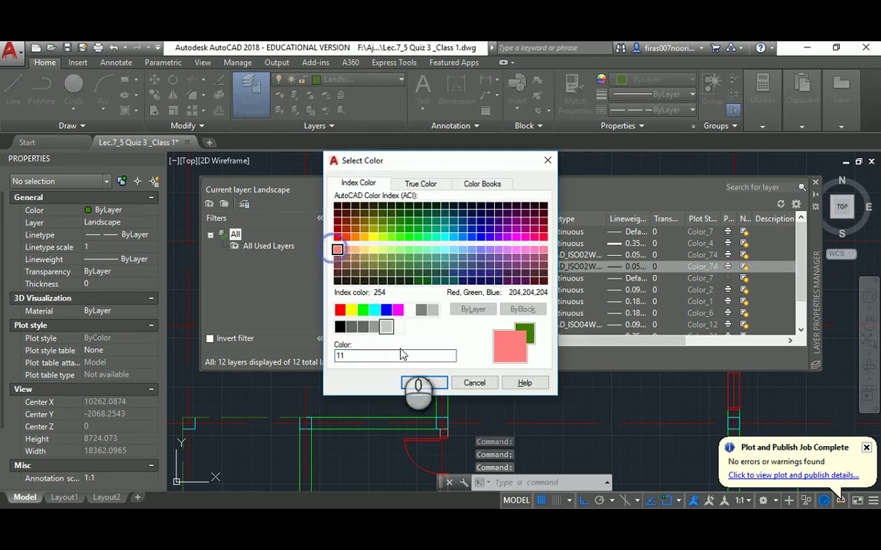
{"action": "left_click", "coordinate": [422, 382]}
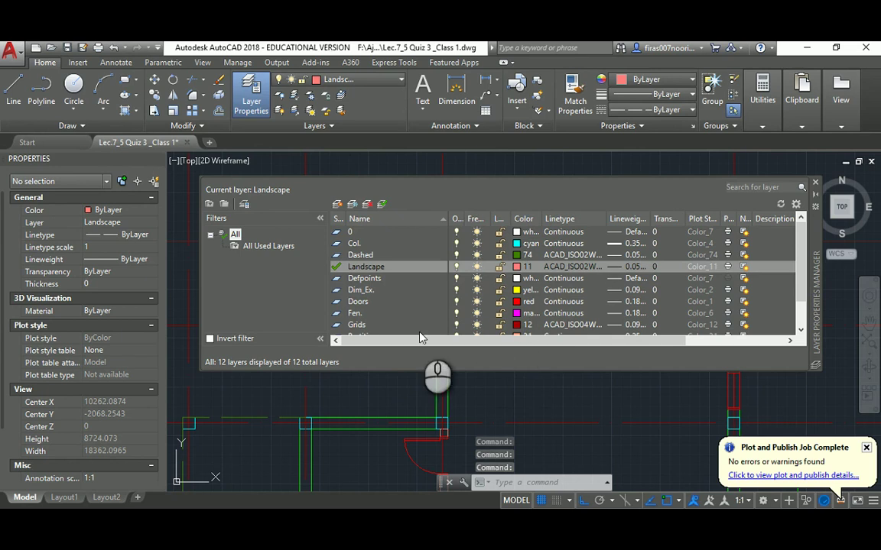
{"action": "left_click", "coordinate": [815, 185]}
Move all nine entrance step lines, front and sides, to the Landscape layer.
{"action": "left_click", "coordinate": [533, 191]}
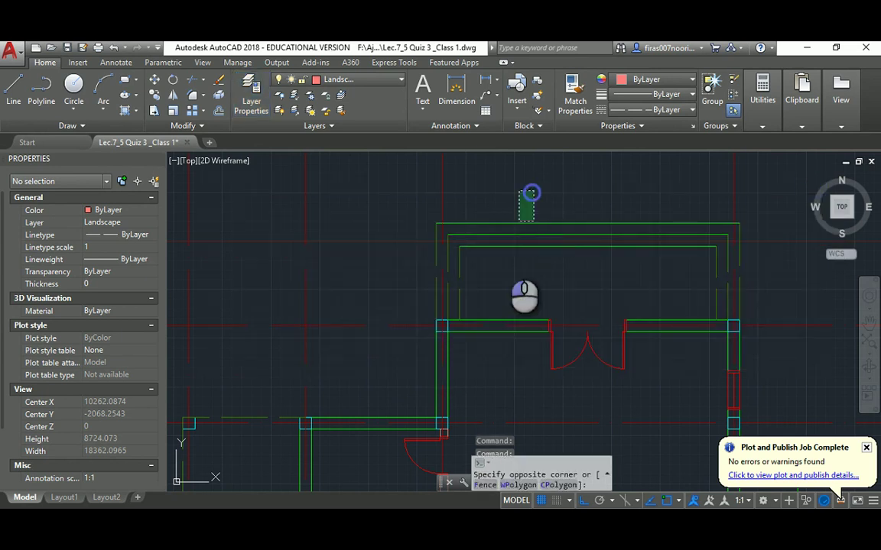
{"action": "left_click", "coordinate": [508, 251]}
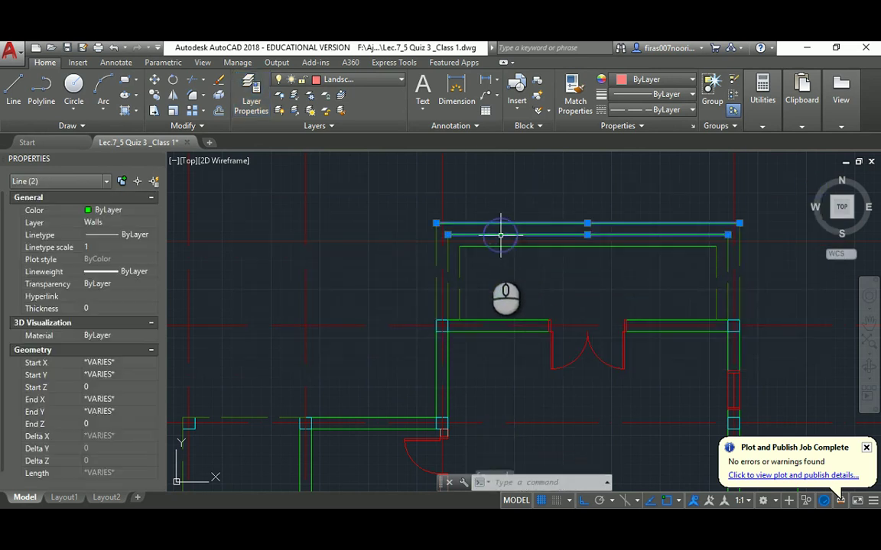
{"action": "left_click", "coordinate": [446, 258]}
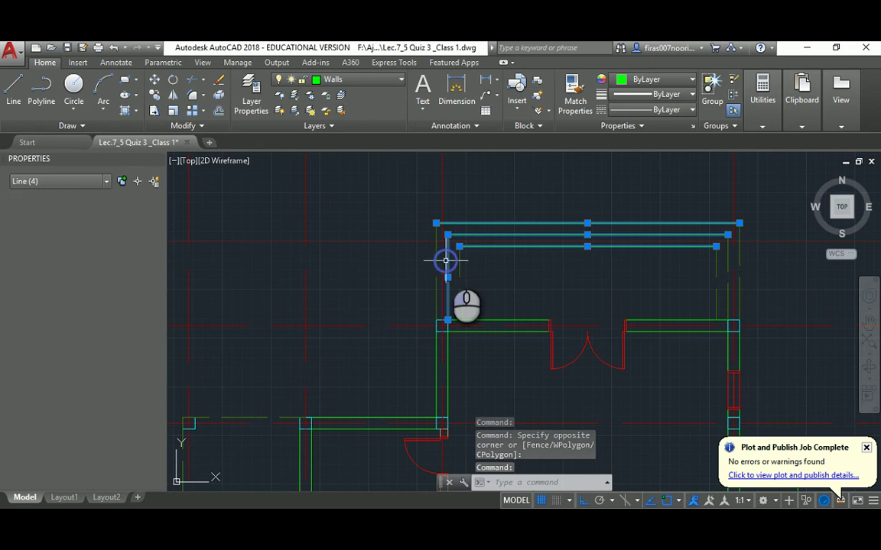
{"action": "left_click", "coordinate": [459, 255]}
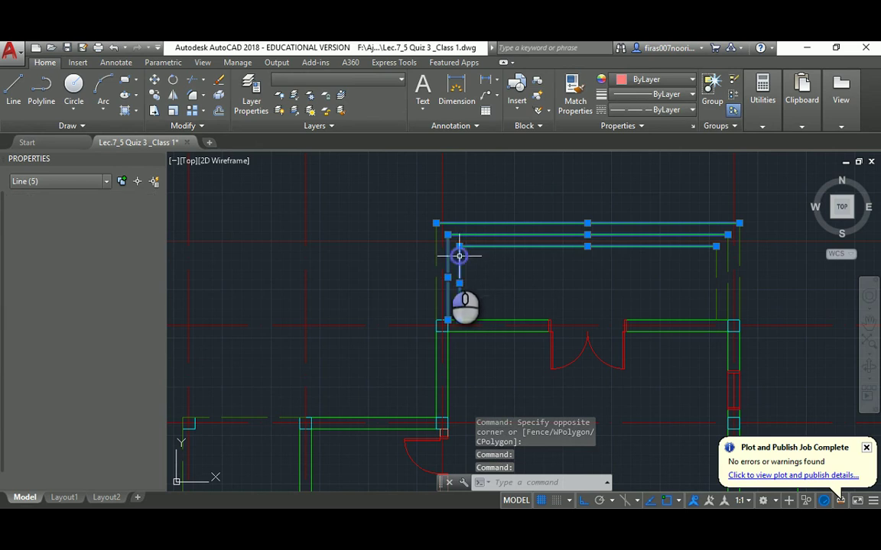
{"action": "left_click", "coordinate": [728, 256]}
{"action": "scroll", "coordinate": [725, 255], "scroll_direction": "up", "scroll_amount": 4}
{"action": "left_click", "coordinate": [697, 239]}
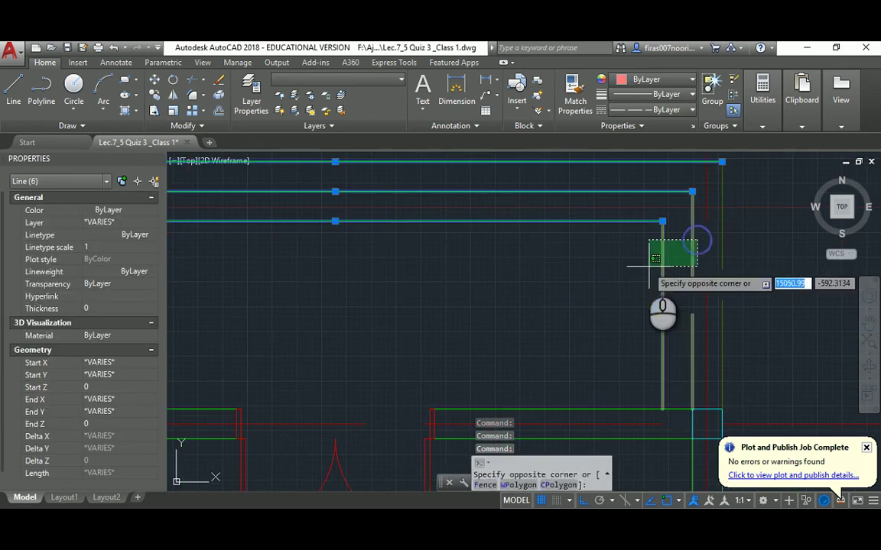
{"action": "left_click", "coordinate": [642, 265]}
{"action": "left_click", "coordinate": [743, 232]}
{"action": "left_click", "coordinate": [715, 246]}
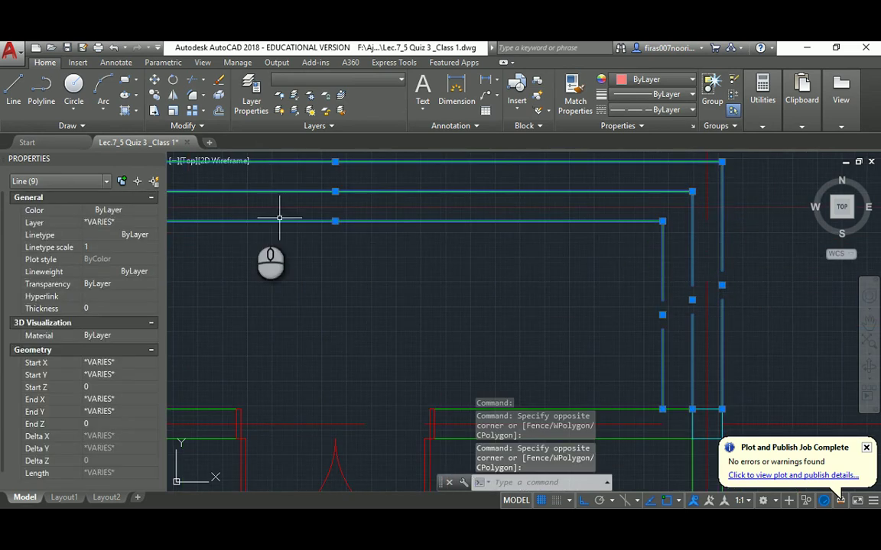
{"action": "left_click", "coordinate": [118, 223]}
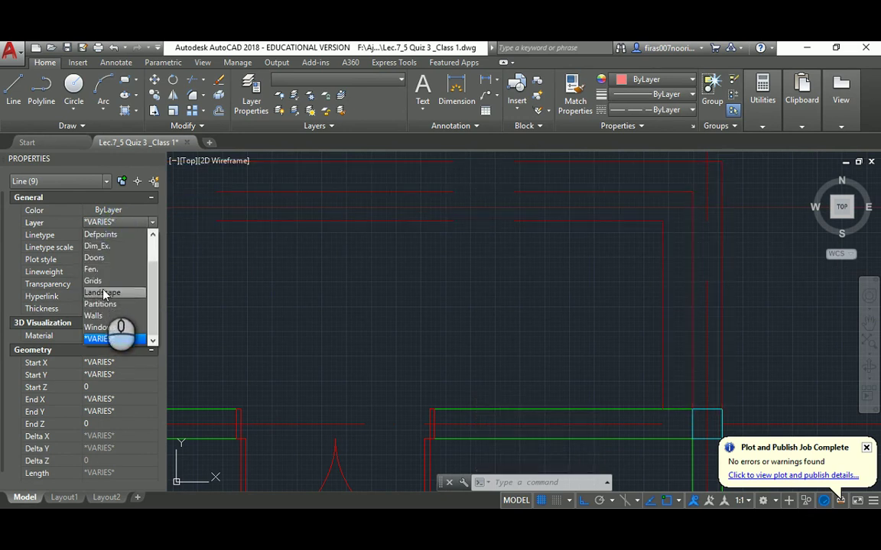
{"action": "left_click", "coordinate": [104, 295]}
{"action": "left_click", "coordinate": [301, 295]}
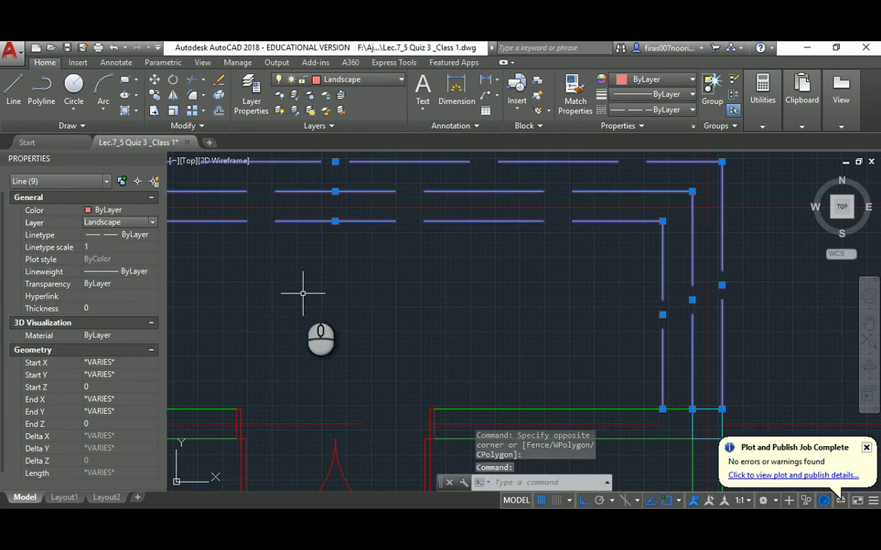
{"action": "scroll", "coordinate": [399, 298], "scroll_direction": "down", "scroll_amount": 3}
{"action": "scroll", "coordinate": [399, 298], "scroll_direction": "up", "scroll_amount": 2}
{"action": "key", "text": "Escape"}
Set the Landscape layer's linetype to Continuous and close the layer manager.
{"action": "type", "text": "LA"}
{"action": "key", "text": "Return"}
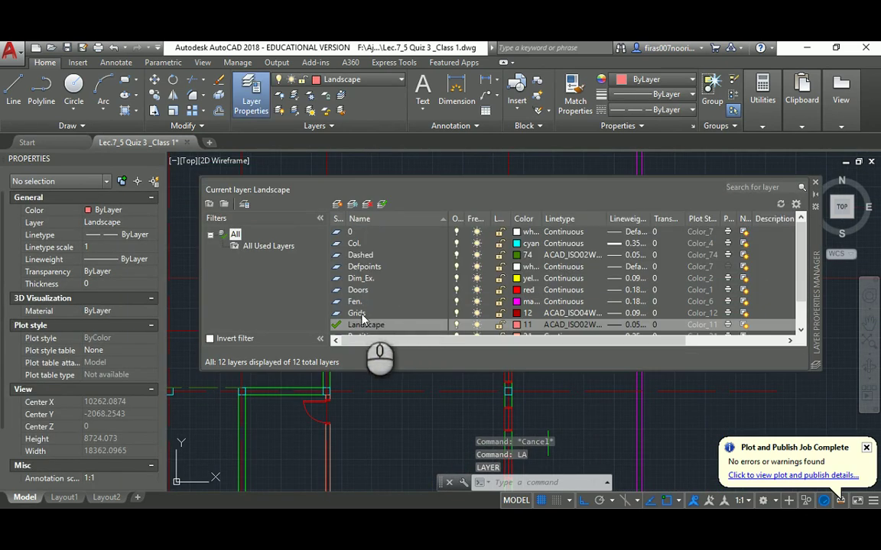
{"action": "left_click", "coordinate": [569, 325]}
{"action": "left_click", "coordinate": [487, 250]}
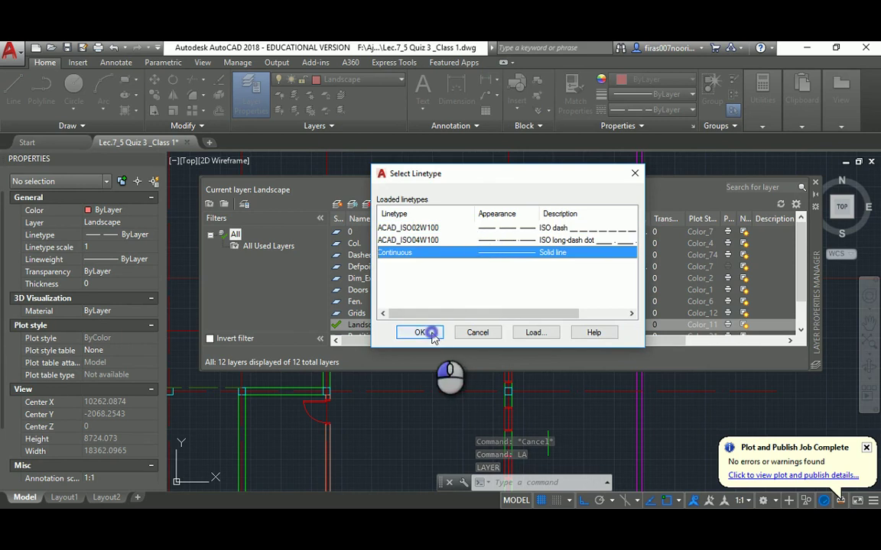
{"action": "left_click", "coordinate": [428, 333]}
{"action": "left_click", "coordinate": [815, 186]}
Match the short vertical line east of the house to the properties of an entrance step line.
{"action": "scroll", "coordinate": [520, 245], "scroll_direction": "down", "scroll_amount": 6}
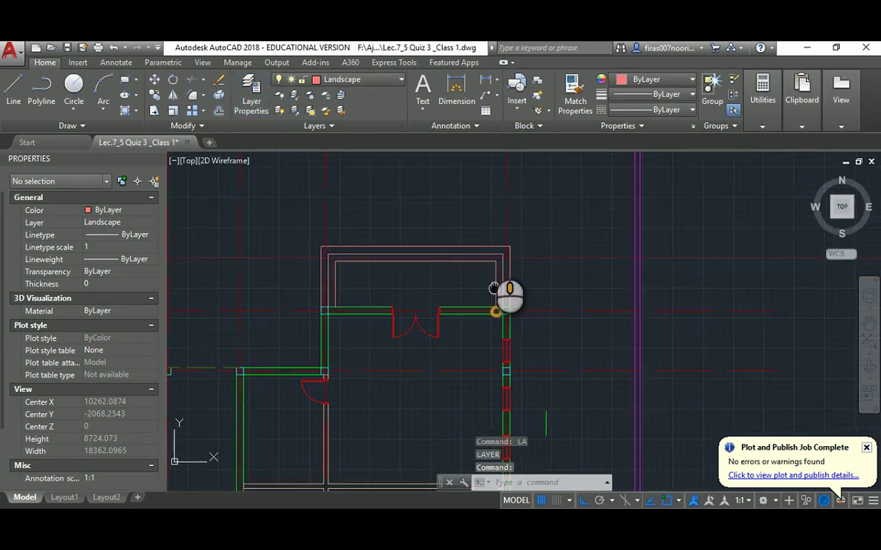
{"action": "type", "text": "ma"}
{"action": "key", "text": "Return"}
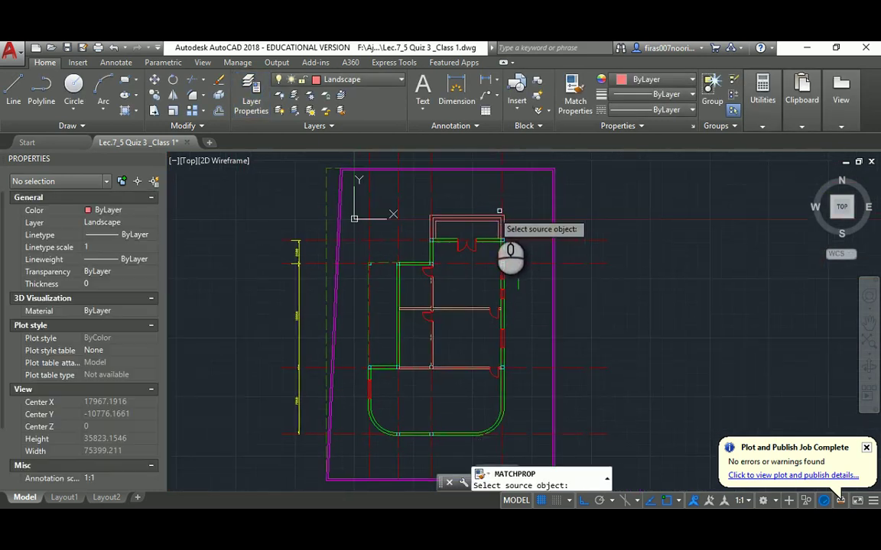
{"action": "left_click", "coordinate": [507, 260]}
{"action": "left_click", "coordinate": [518, 289]}
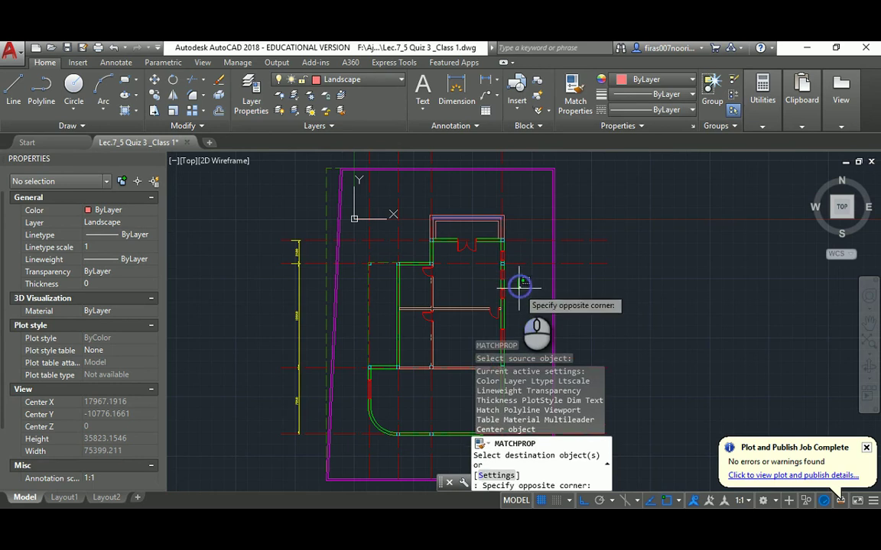
{"action": "key", "text": "Escape"}
Examine the garden and walkway dimensions around the house in the Quiz 3 PDF in Acrobat Reader, and return to the AutoCAD drawing.
{"action": "scroll", "coordinate": [535, 295], "scroll_direction": "up", "scroll_amount": 2}
{"action": "key", "text": "alt+Tab"}
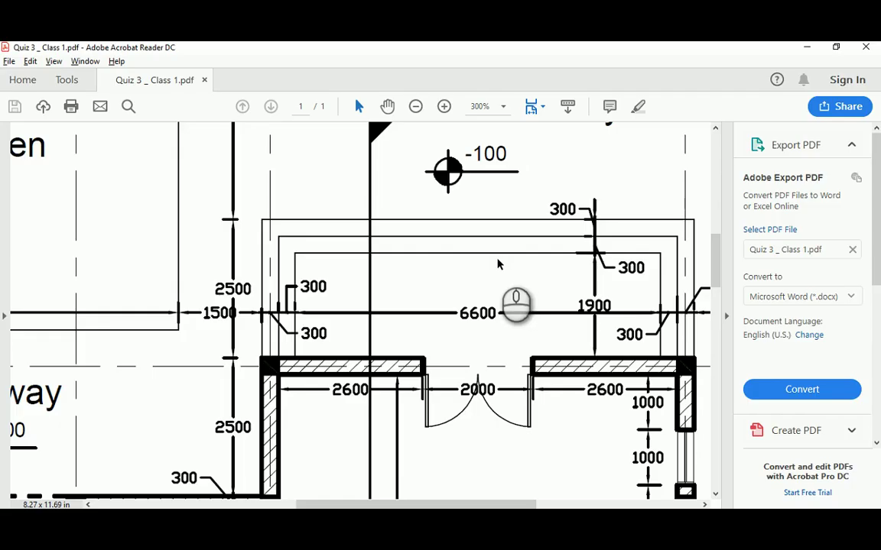
{"action": "scroll", "coordinate": [498, 261], "scroll_direction": "down", "scroll_amount": 3}
{"action": "scroll", "coordinate": [493, 261], "scroll_direction": "down", "scroll_amount": 2, "text": "ctrl"}
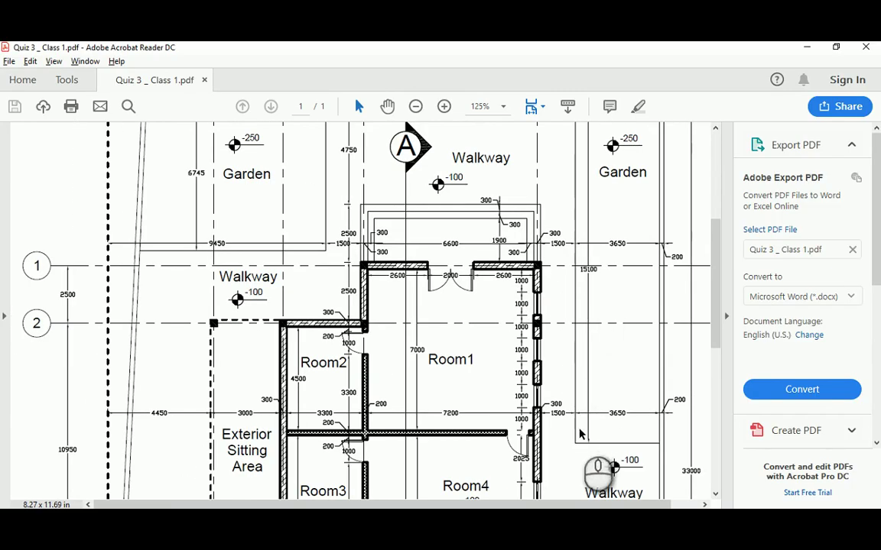
{"action": "scroll", "coordinate": [587, 208], "scroll_direction": "up", "scroll_amount": 3}
{"action": "scroll", "coordinate": [574, 233], "scroll_direction": "down", "scroll_amount": 4}
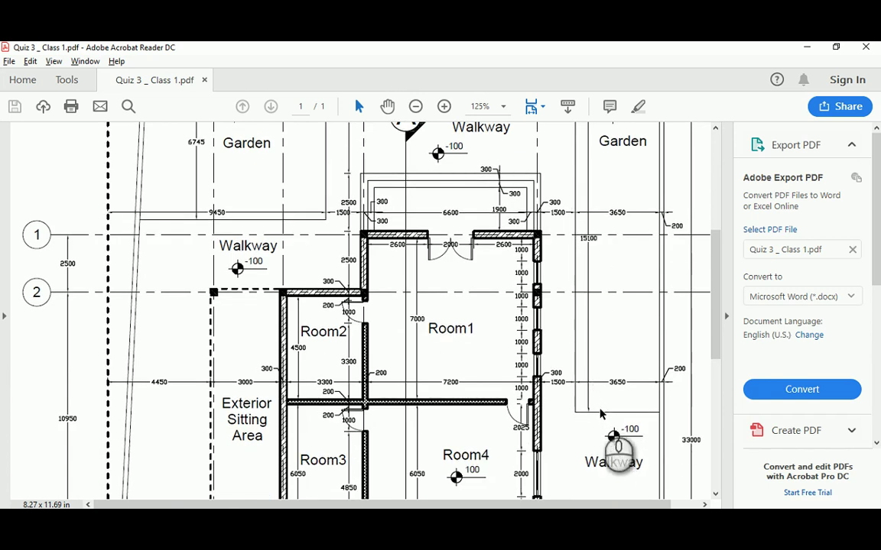
{"action": "scroll", "coordinate": [590, 374], "scroll_direction": "up", "scroll_amount": 3}
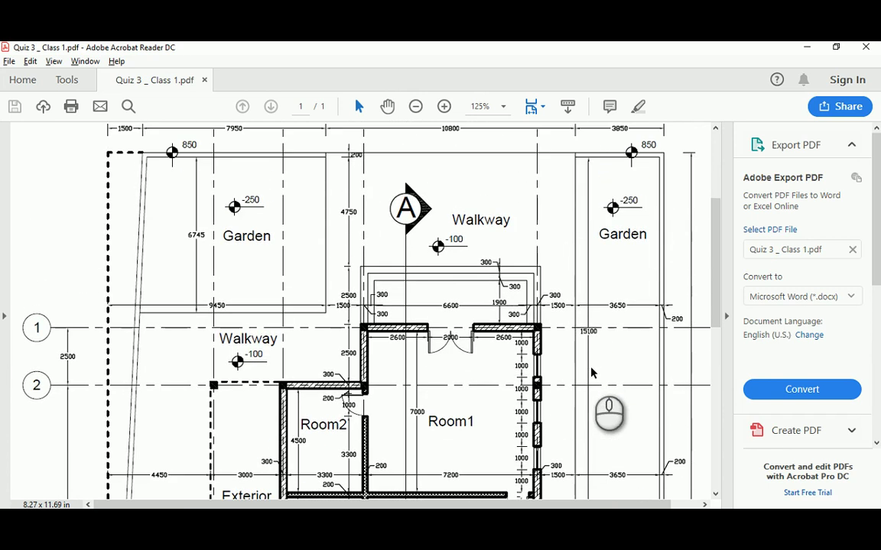
{"action": "key", "text": "alt+Tab"}
{"action": "scroll", "coordinate": [586, 330], "scroll_direction": "up", "scroll_amount": 3}
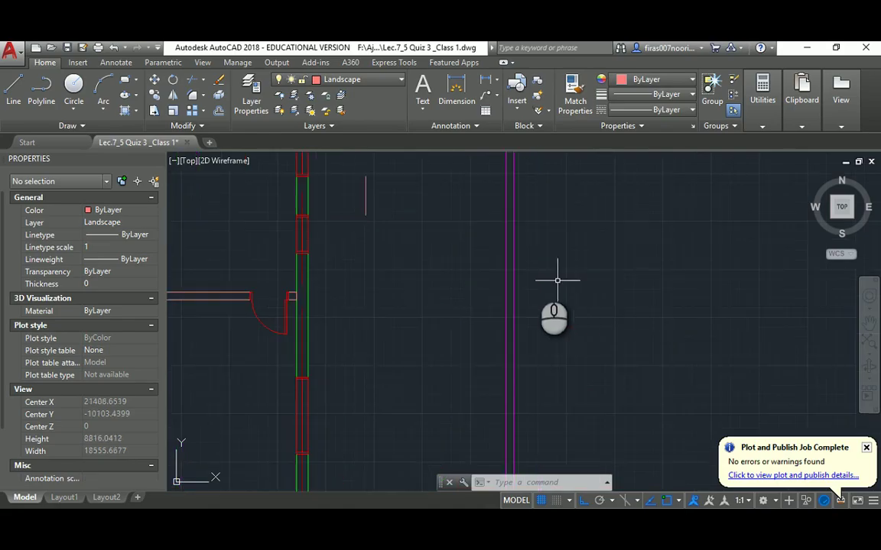
Offset the north fence's inner line 15100 southward into the plot.
{"action": "scroll", "coordinate": [436, 228], "scroll_direction": "down", "scroll_amount": 2}
{"action": "middle_click_drag", "start_coordinate": [437, 228], "coordinate": [480, 358]}
{"action": "type", "text": "o"}
{"action": "key", "text": "Return"}
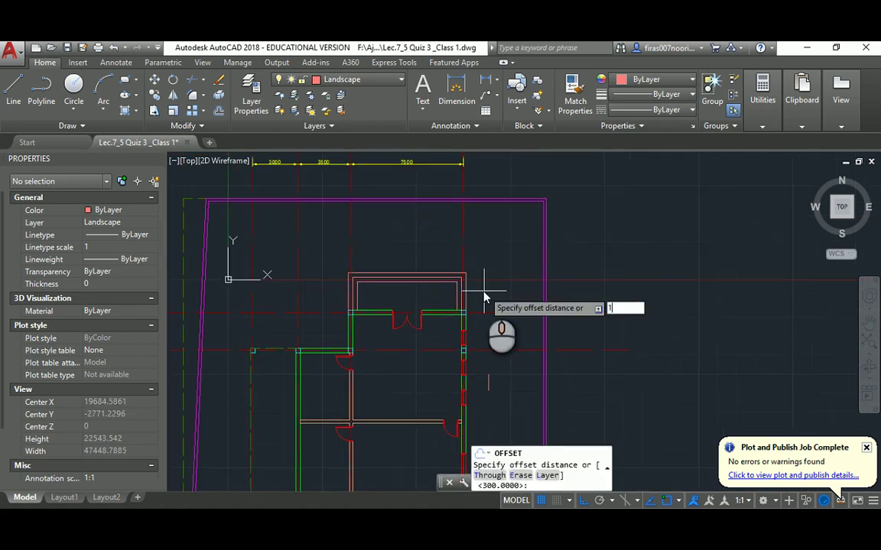
{"action": "type", "text": "15100"}
{"action": "key", "text": "Return"}
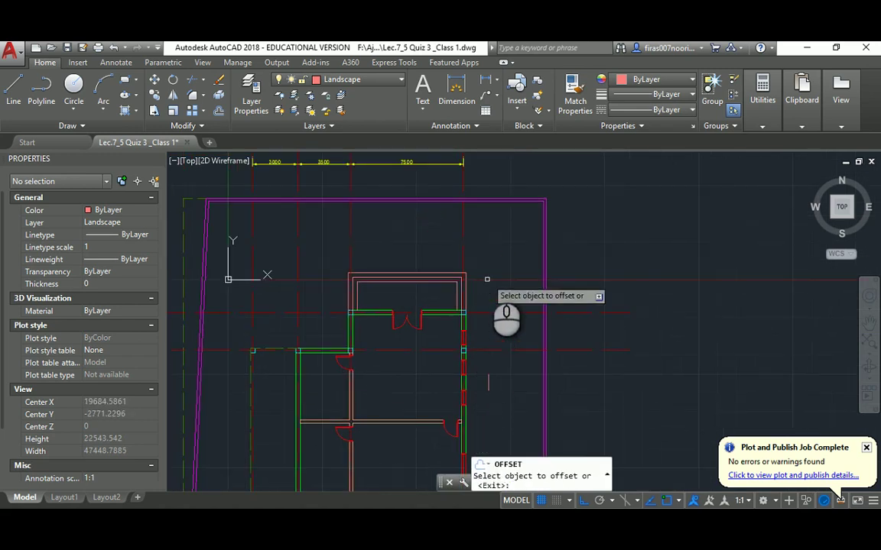
{"action": "left_click", "coordinate": [515, 200]}
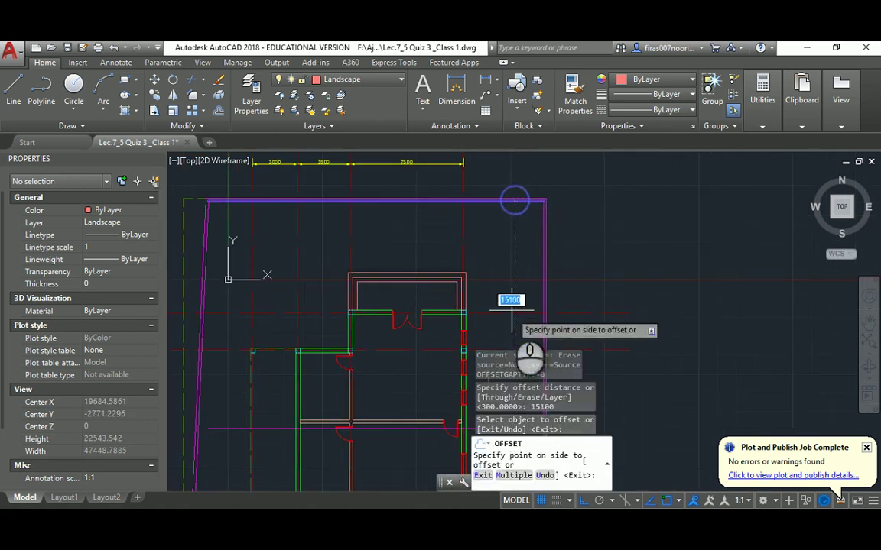
{"action": "middle_click_drag", "start_coordinate": [516, 309], "coordinate": [485, 187]}
{"action": "left_click", "coordinate": [482, 290]}
{"action": "key", "text": "Escape"}
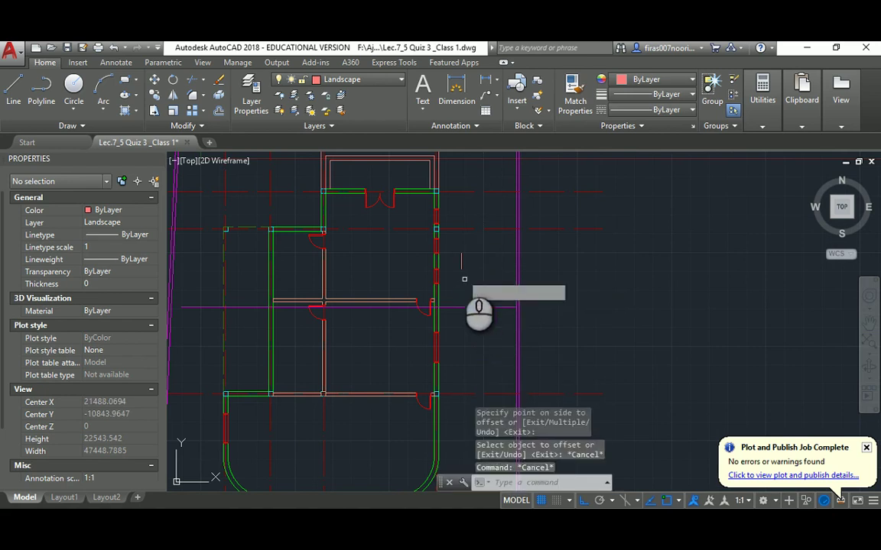
Fillet the short vertical line east of the house with the new offset line to form a garden corner.
{"action": "type", "text": "f"}
{"action": "key", "text": "Return"}
{"action": "left_click", "coordinate": [461, 261]}
{"action": "left_click", "coordinate": [475, 306]}
{"action": "key", "text": "Escape"}
{"action": "key", "text": "Escape"}
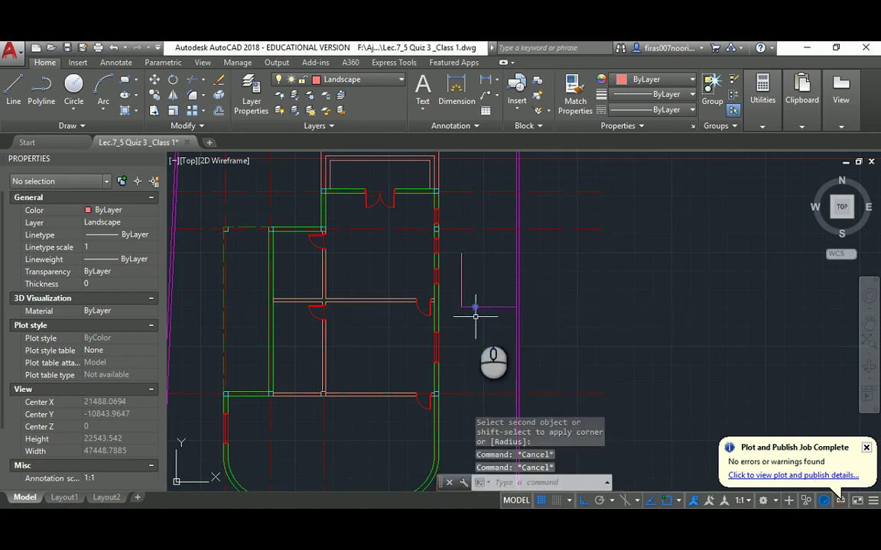
Match the east garden's horizontal edge to the properties of its vertical edge.
{"action": "type", "text": "ma"}
{"action": "key", "text": "Return"}
{"action": "left_click", "coordinate": [460, 282]}
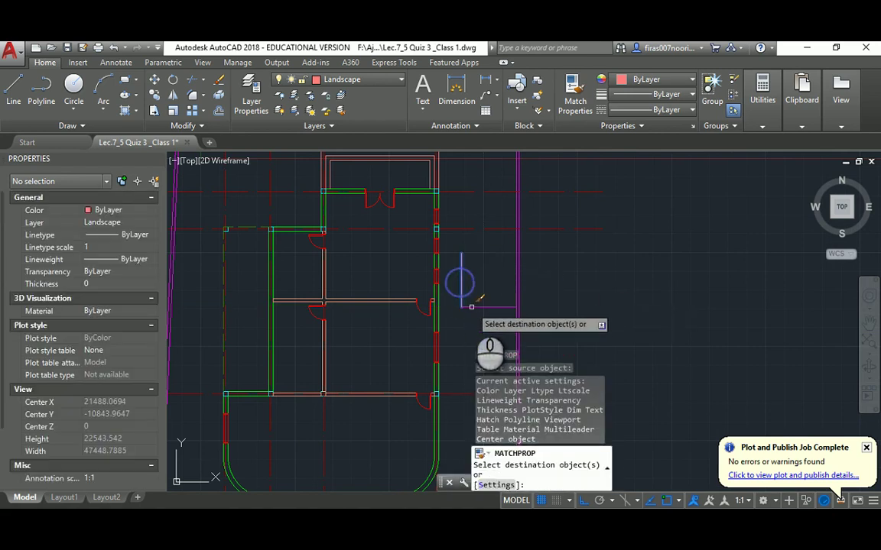
{"action": "key", "text": "Escape"}
{"action": "key", "text": "Escape"}
{"action": "key", "text": "Escape"}
{"action": "scroll", "coordinate": [469, 302], "scroll_direction": "down", "scroll_amount": 4}
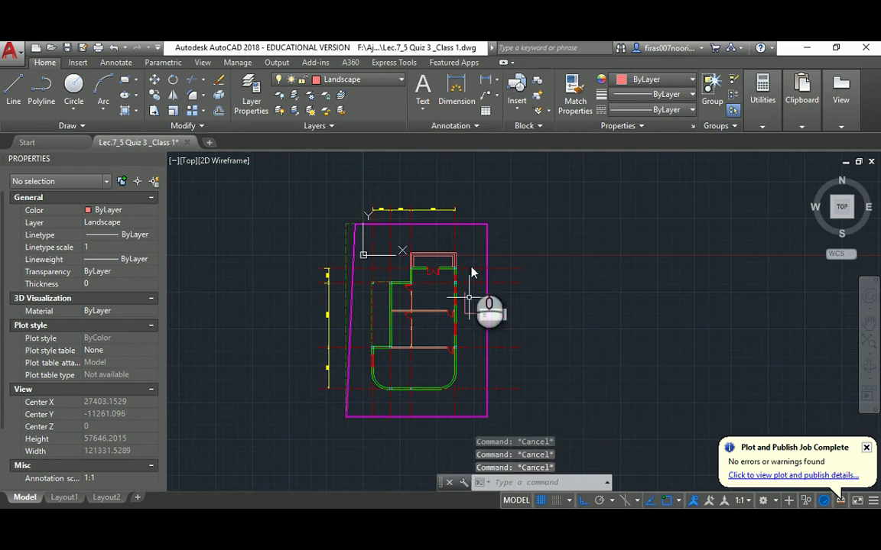
{"action": "type", "text": "ex"}
{"action": "key", "text": "Return"}
{"action": "scroll", "coordinate": [470, 227], "scroll_direction": "up", "scroll_amount": 4}
{"action": "left_click", "coordinate": [468, 220]}
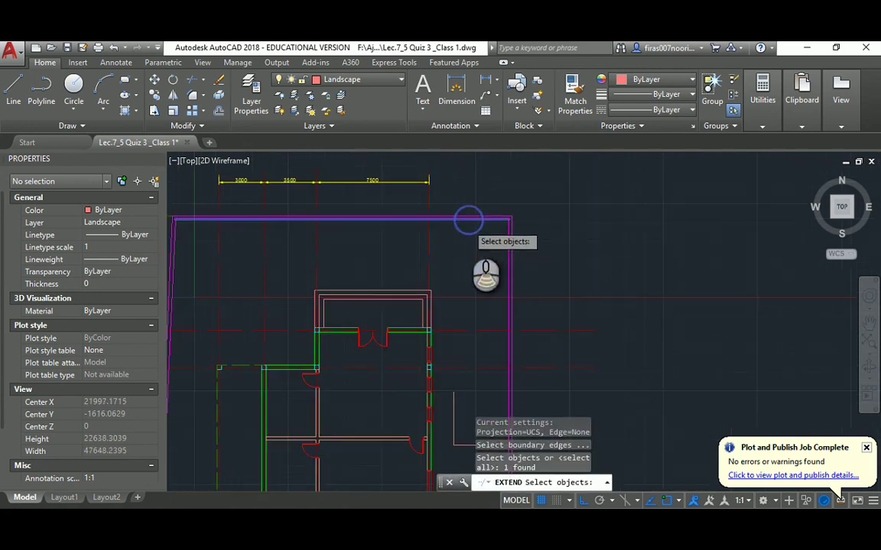
{"action": "scroll", "coordinate": [457, 351], "scroll_direction": "down", "scroll_amount": 2}
{"action": "left_click", "coordinate": [458, 329]}
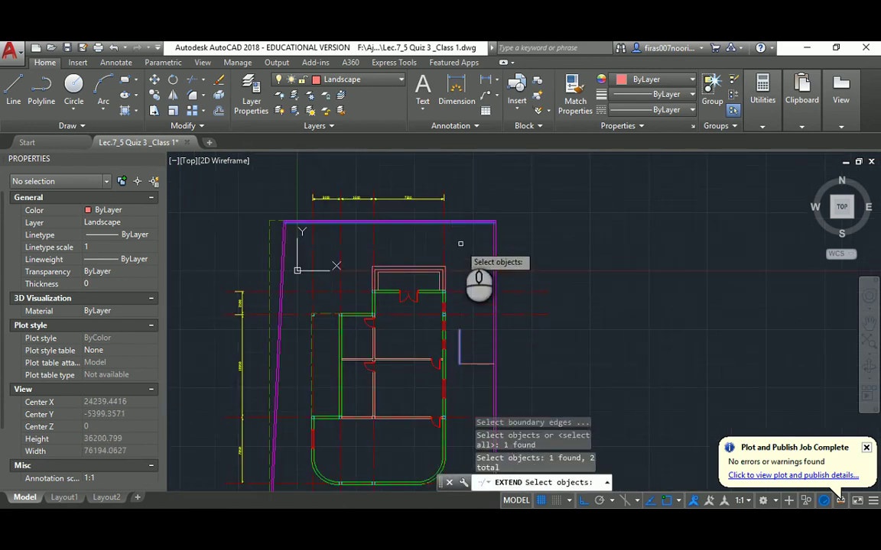
{"action": "key", "text": "Escape"}
Extend the east garden's vertical edge north to the fence's inner line.
{"action": "key", "text": "Return"}
{"action": "key", "text": "Return"}
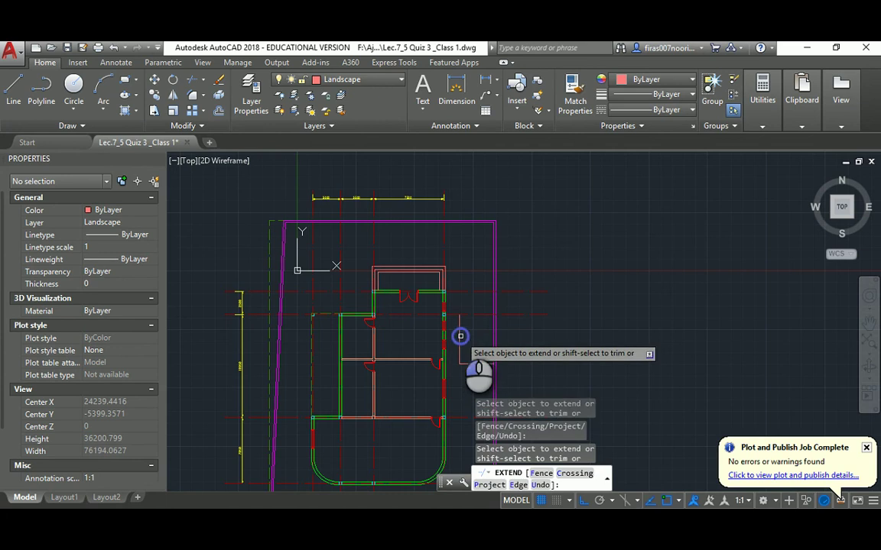
{"action": "left_click", "coordinate": [460, 313]}
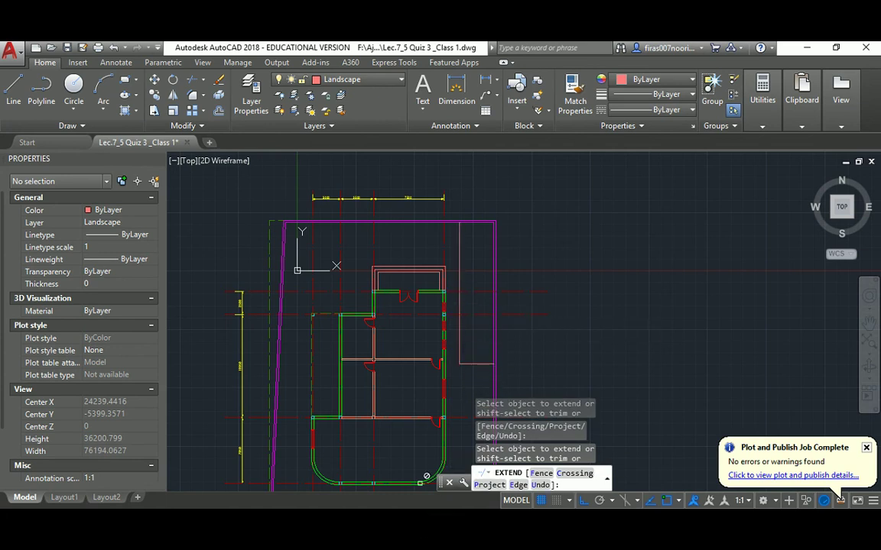
{"action": "mouse_move", "coordinate": [484, 274]}
{"action": "middle_mouse_down"}
{"action": "mouse_move", "coordinate": [451, 239]}
{"action": "mouse_move", "coordinate": [474, 252]}
{"action": "middle_mouse_up"}
{"action": "key", "text": "Escape"}
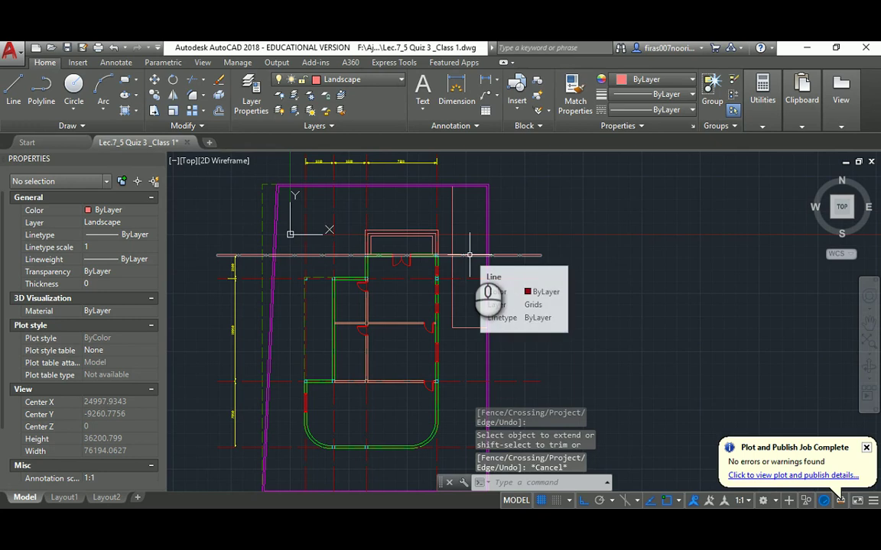
Check the northwest garden's depth in the Quiz 3 PDF in Acrobat Reader and offset the north fence's inner line 6745 southward in AutoCAD.
{"action": "scroll", "coordinate": [524, 293], "scroll_direction": "up", "scroll_amount": 2}
{"action": "left_click", "coordinate": [503, 524]}
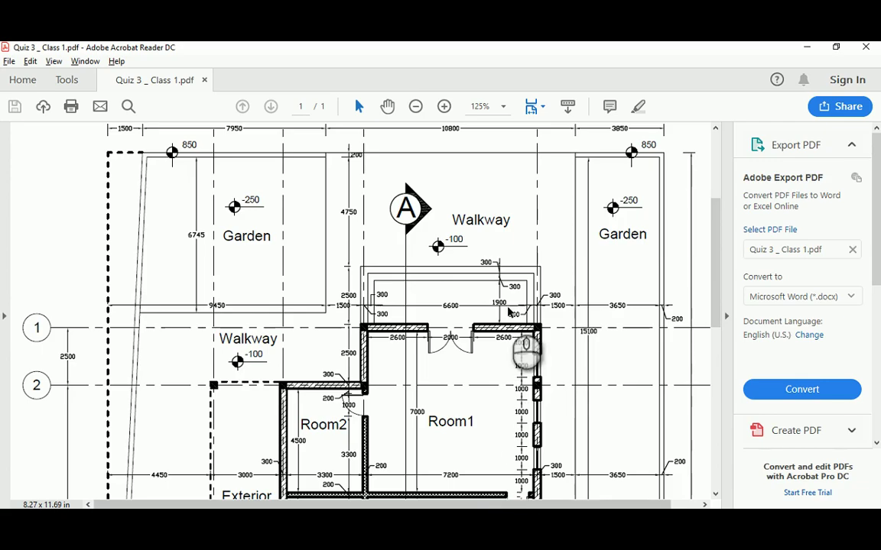
{"action": "scroll", "coordinate": [508, 312], "scroll_direction": "down", "scroll_amount": 4}
{"action": "scroll", "coordinate": [523, 298], "scroll_direction": "up", "scroll_amount": 7}
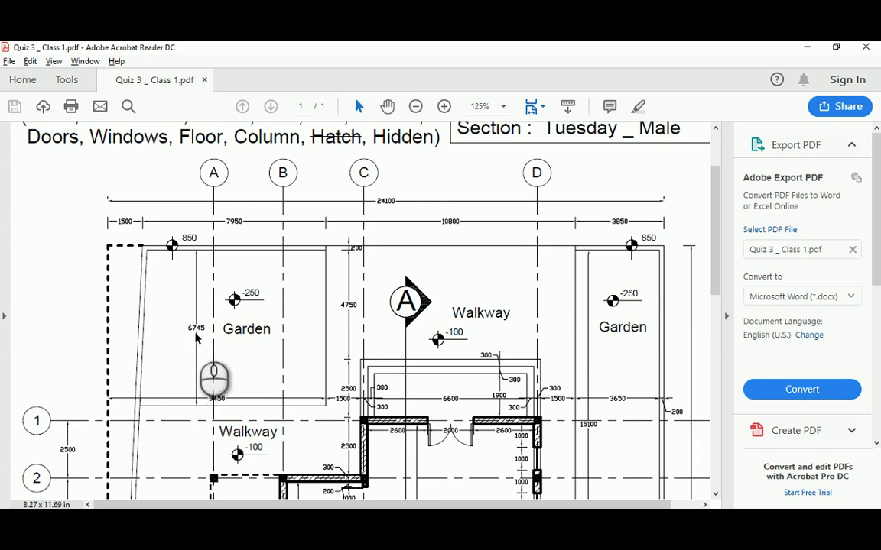
{"action": "key", "text": "alt+Tab"}
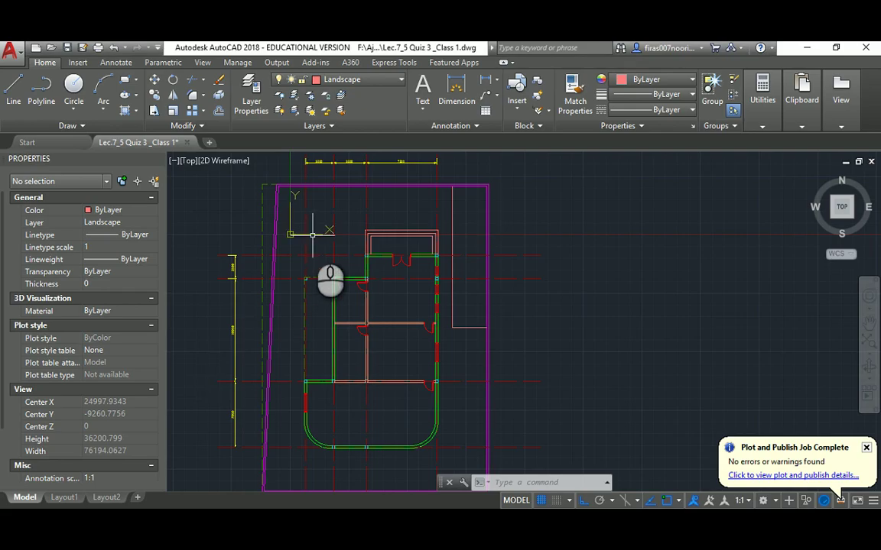
{"action": "type", "text": "o"}
{"action": "key", "text": "Return"}
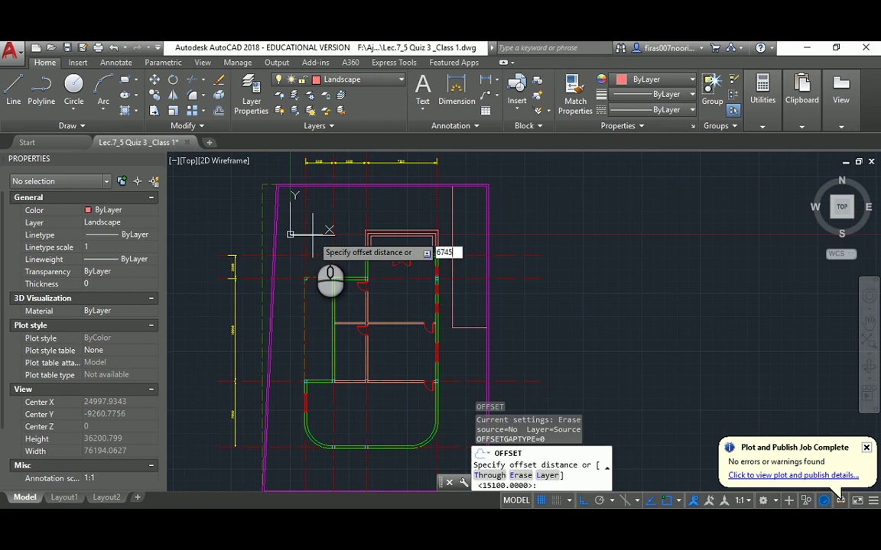
{"action": "type", "text": "6745"}
{"action": "key", "text": "Return"}
{"action": "scroll", "coordinate": [317, 191], "scroll_direction": "up", "scroll_amount": 3}
{"action": "left_click", "coordinate": [305, 201]}
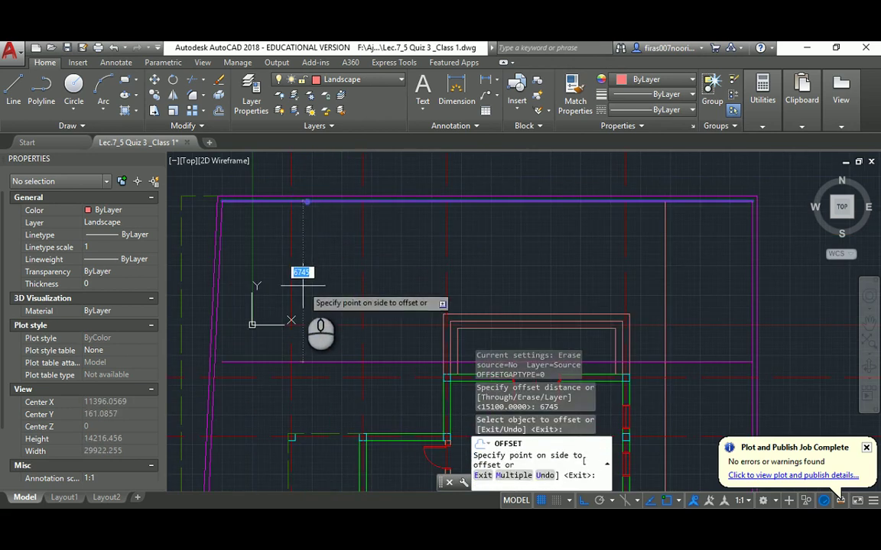
{"action": "left_click", "coordinate": [303, 286]}
Check the northwest garden's walkway gap in the PDF and offset the outermost west entrance step line 1500 to the west.
{"action": "key", "text": "alt+Tab"}
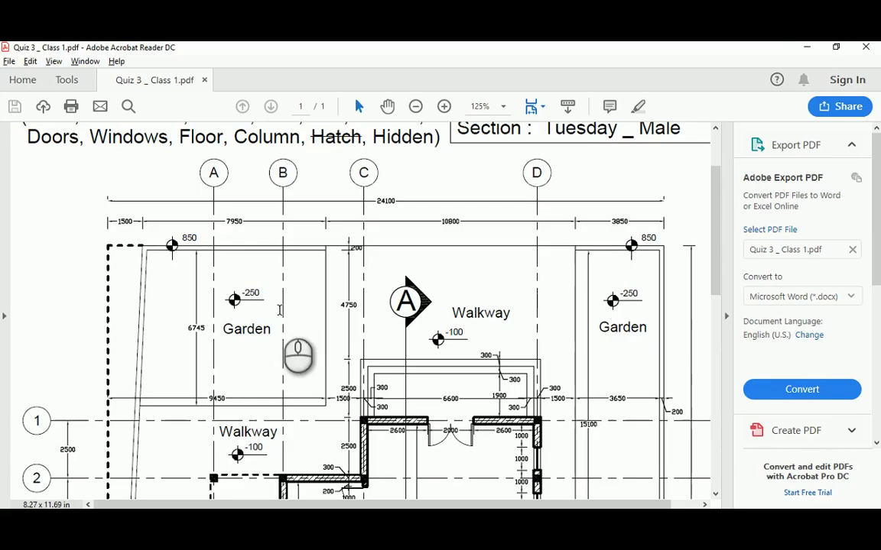
{"action": "key", "text": "alt+Tab"}
{"action": "key", "text": "Escape"}
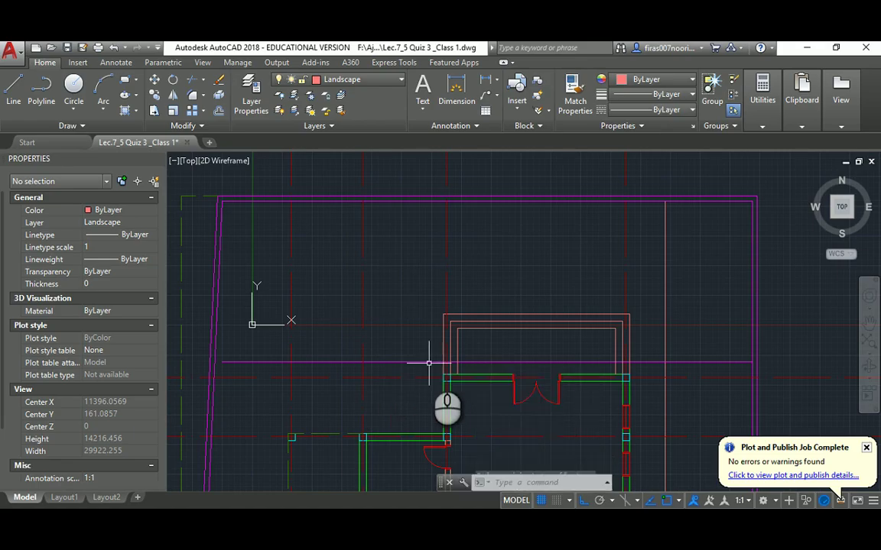
{"action": "type", "text": "o"}
{"action": "key", "text": "Return"}
{"action": "type", "text": "155"}
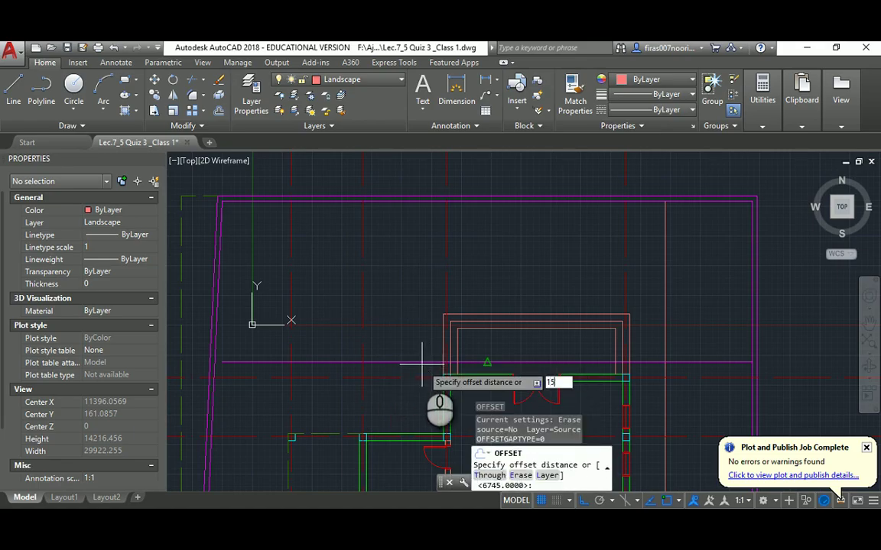
{"action": "key", "text": "Return"}
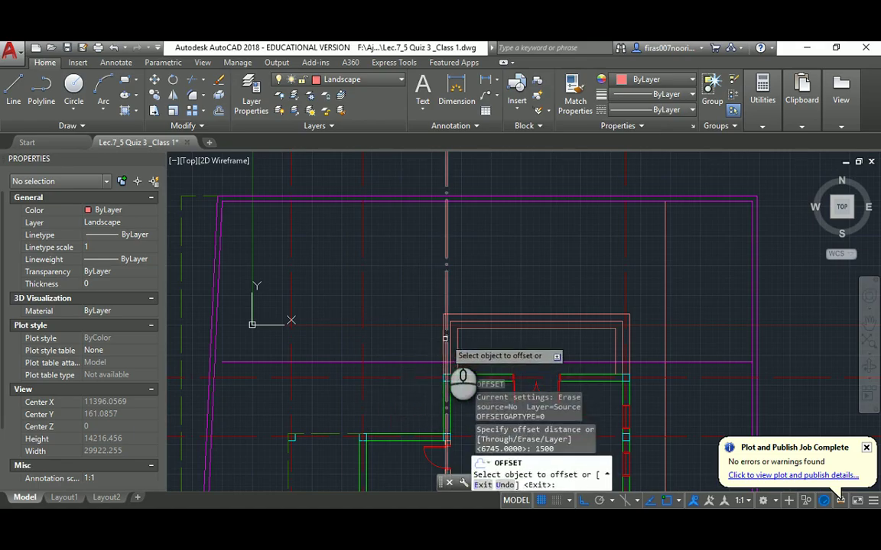
{"action": "left_click", "coordinate": [443, 337]}
{"action": "left_click", "coordinate": [417, 353]}
{"action": "key", "text": "Escape"}
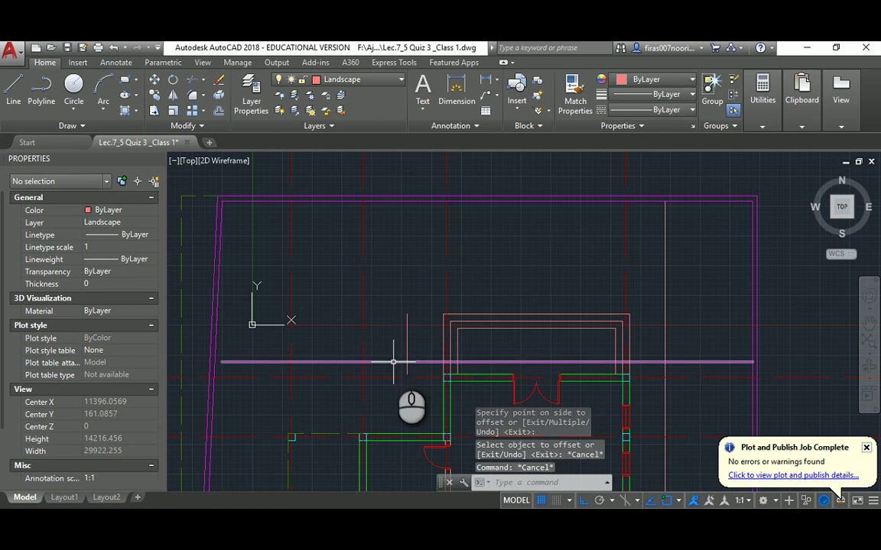
Fillet the two new offset lines into the northwest garden's southeast corner.
{"action": "type", "text": "f"}
{"action": "key", "text": "Return"}
{"action": "left_click", "coordinate": [407, 338]}
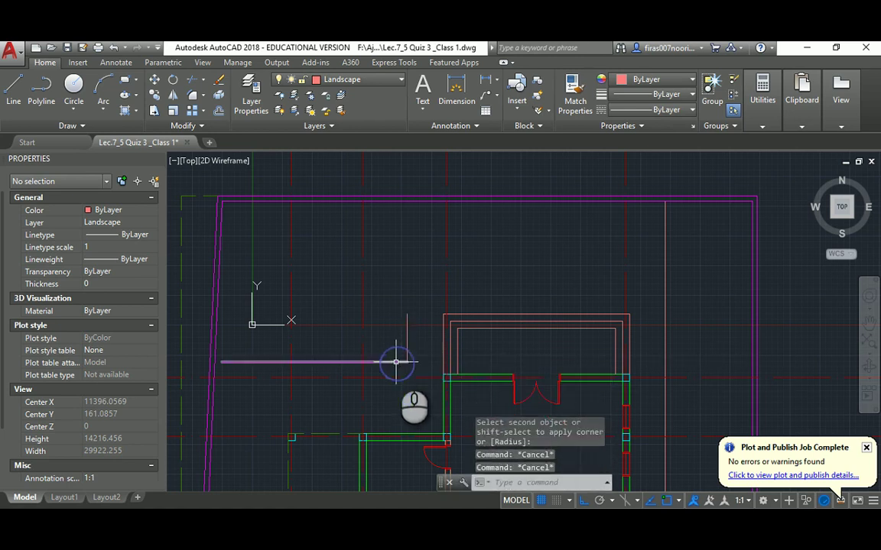
{"action": "left_click", "coordinate": [396, 361]}
Extend the northwest garden's vertical edge to the north fence and its horizontal edge to the slanted west fence.
{"action": "type", "text": "ex"}
{"action": "key", "text": "Return"}
{"action": "key", "text": "Return"}
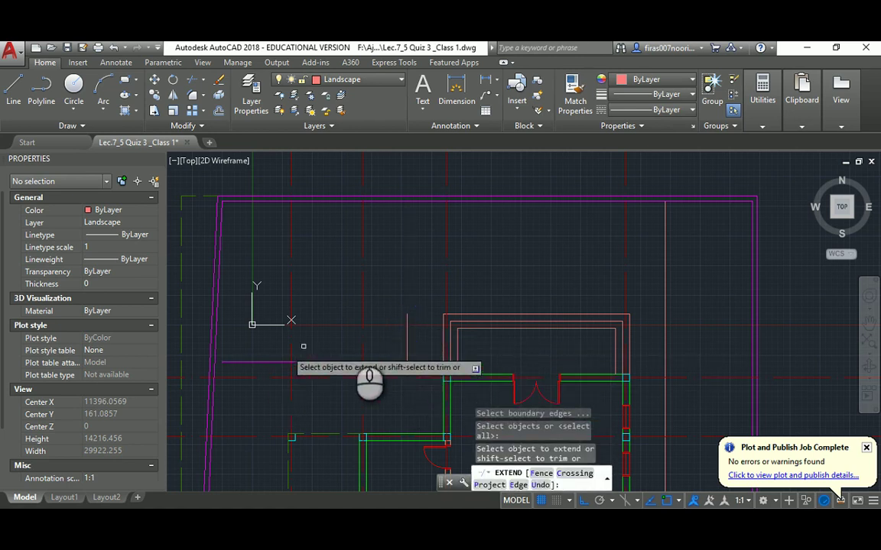
{"action": "left_click", "coordinate": [406, 318]}
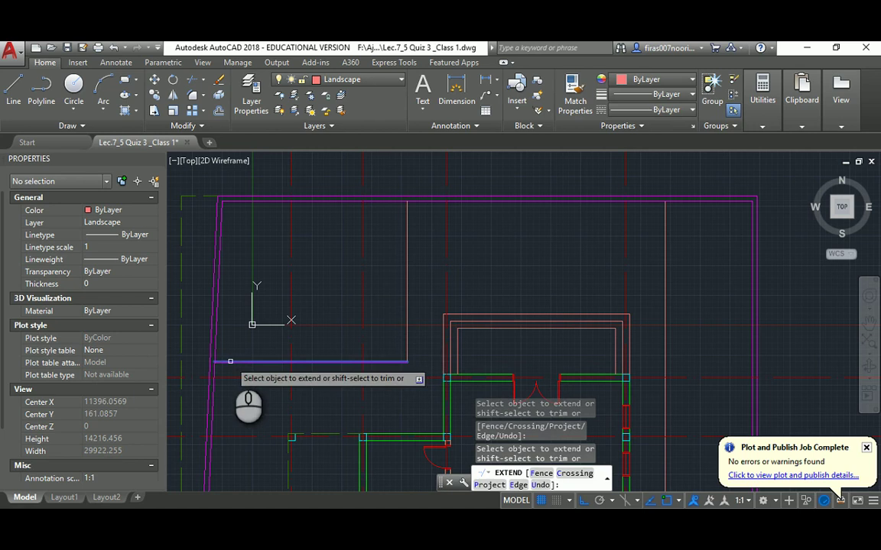
{"action": "key", "text": "Escape"}
Match the northwest garden's horizontal edge to the properties of its vertical edge.
{"action": "type", "text": "ma"}
{"action": "key", "text": "Return"}
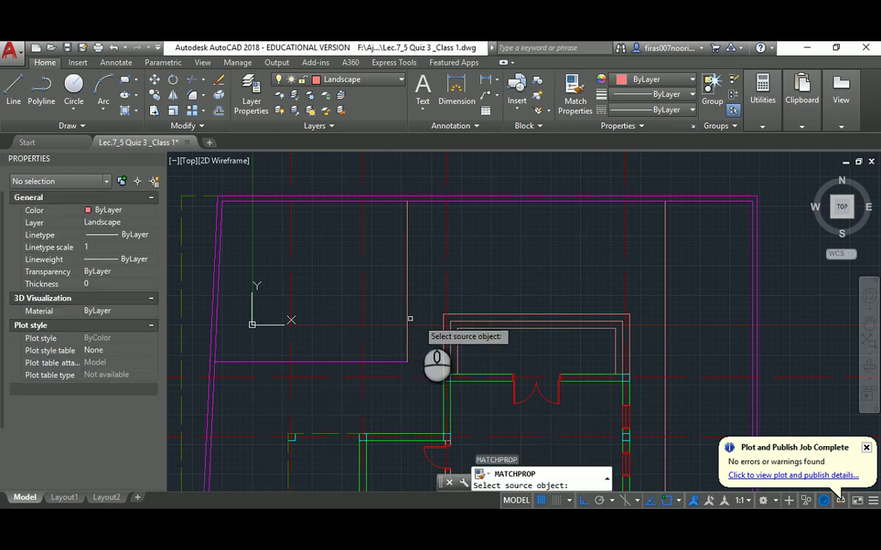
{"action": "left_click", "coordinate": [405, 332]}
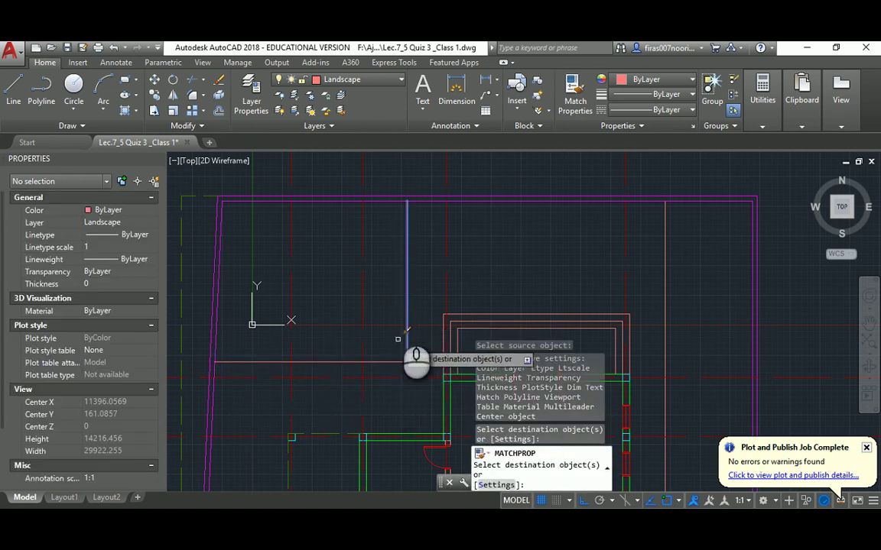
{"action": "key", "text": "Escape"}
{"action": "key", "text": "Escape"}
Draw a short line across the north fence's thickness in line with the northwest garden's vertical edge.
{"action": "scroll", "coordinate": [404, 214], "scroll_direction": "up", "scroll_amount": 2}
{"action": "middle_click_drag", "start_coordinate": [404, 214], "coordinate": [403, 261]}
{"action": "key", "text": "Return"}
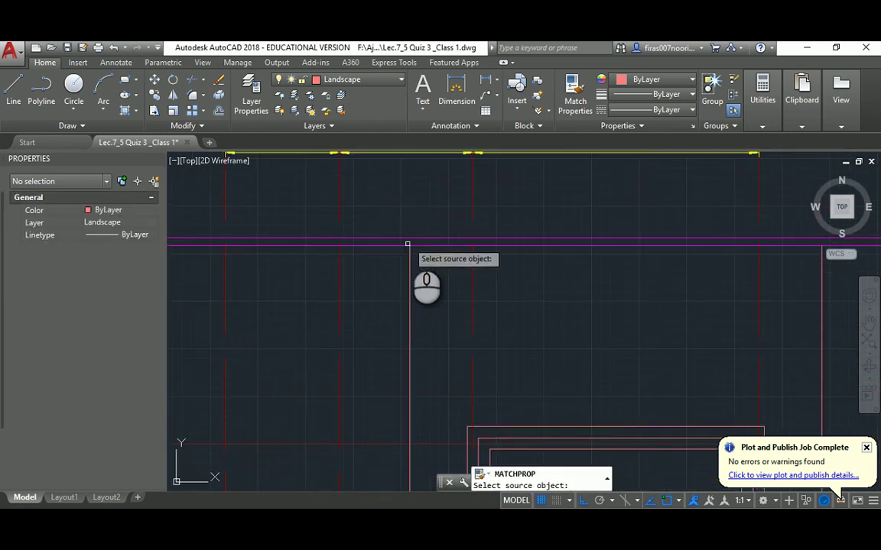
{"action": "key", "text": "Escape"}
{"action": "key", "text": "Escape"}
{"action": "type", "text": "l"}
{"action": "key", "text": "Return"}
{"action": "left_click", "coordinate": [411, 240]}
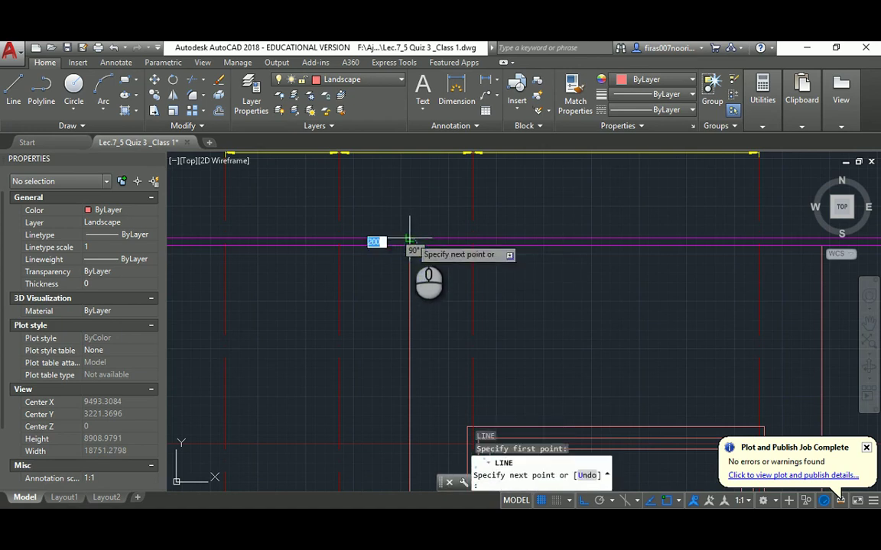
{"action": "key", "text": "Escape"}
Draw a short line across the north fence's thickness in line with the east garden's vertical edge.
{"action": "scroll", "coordinate": [417, 246], "scroll_direction": "down", "scroll_amount": 2}
{"action": "scroll", "coordinate": [632, 245], "scroll_direction": "up", "scroll_amount": 2}
{"action": "type", "text": "l"}
{"action": "key", "text": "Return"}
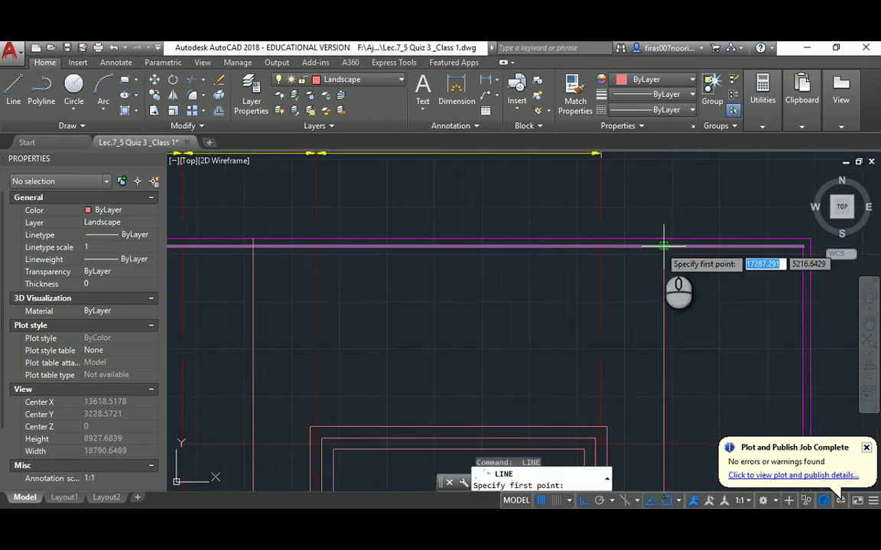
{"action": "left_click", "coordinate": [664, 239]}
{"action": "scroll", "coordinate": [672, 256], "scroll_direction": "up", "scroll_amount": 2}
{"action": "key", "text": "Escape"}
{"action": "key", "text": "Escape"}
{"action": "key", "text": "Escape"}
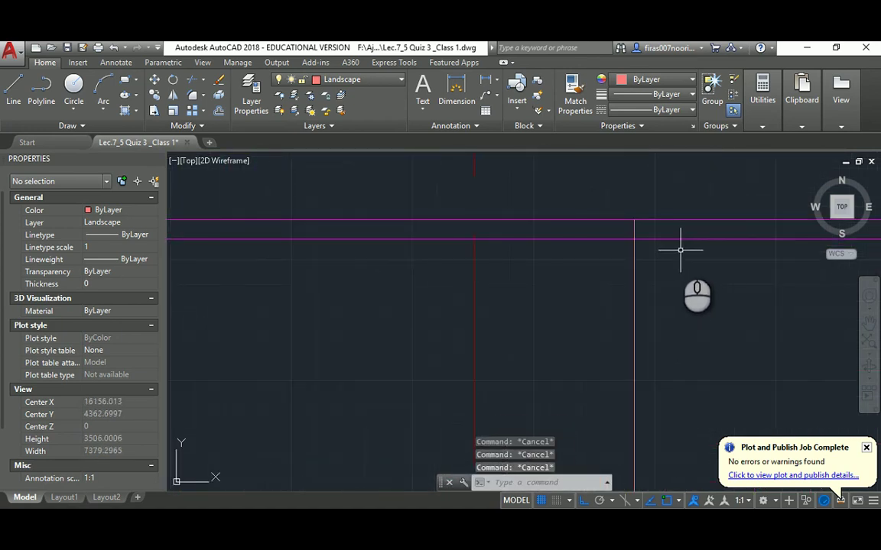
Match both short lines across the north fence to the properties of the fence line.
{"action": "type", "text": "ma"}
{"action": "key", "text": "Return"}
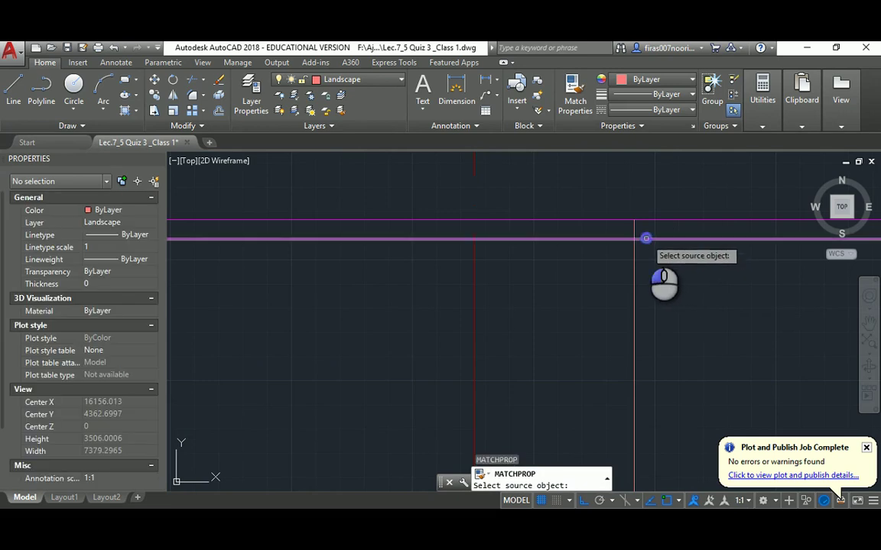
{"action": "left_click", "coordinate": [646, 239]}
{"action": "scroll", "coordinate": [403, 221], "scroll_direction": "down", "scroll_amount": 3}
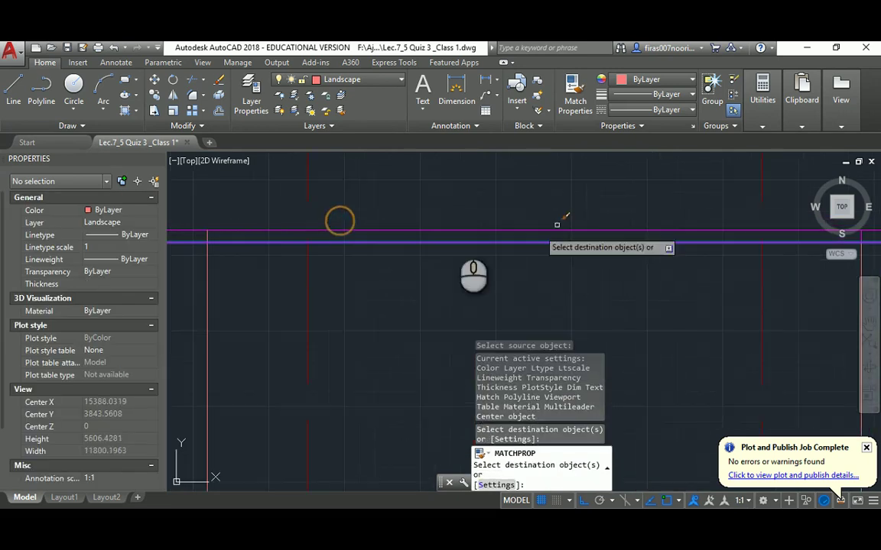
{"action": "key", "text": "Escape"}
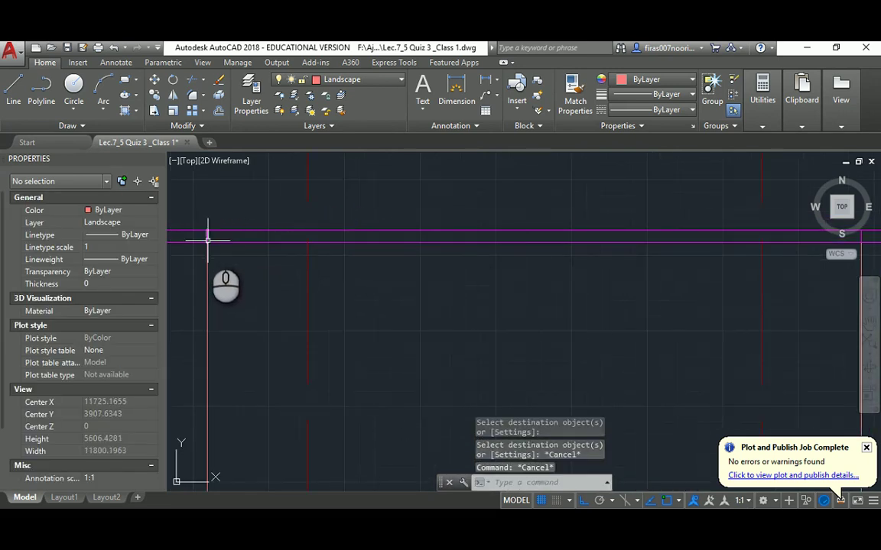
Trim both lines of the north fence between the two short lines drawn across its thickness.
{"action": "key", "text": "Escape"}
{"action": "type", "text": "tr"}
{"action": "key", "text": "Return"}
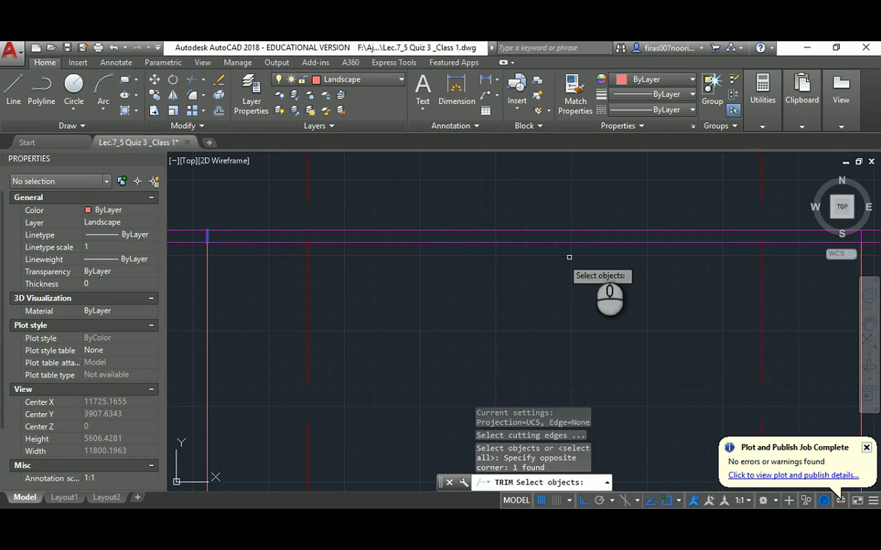
{"action": "scroll", "coordinate": [628, 252], "scroll_direction": "down", "scroll_amount": 6}
{"action": "left_click", "coordinate": [734, 252]}
{"action": "left_click", "coordinate": [717, 232]}
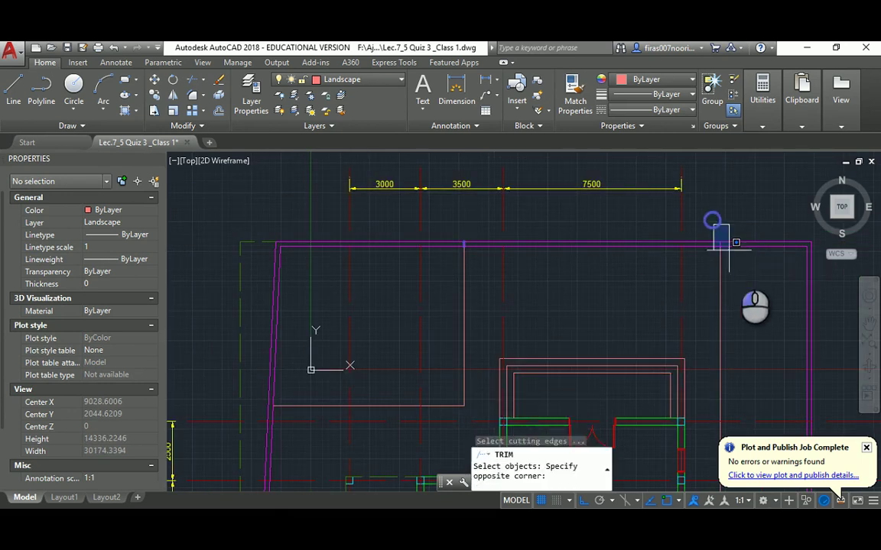
{"action": "left_click", "coordinate": [665, 237]}
{"action": "left_click", "coordinate": [609, 252]}
{"action": "key", "text": "Return"}
{"action": "left_click", "coordinate": [566, 247]}
{"action": "key", "text": "Escape"}
Draw a line across the north fence opening, joining the outer ends of the two trimmed fence pieces.
{"action": "type", "text": "l"}
{"action": "key", "text": "Return"}
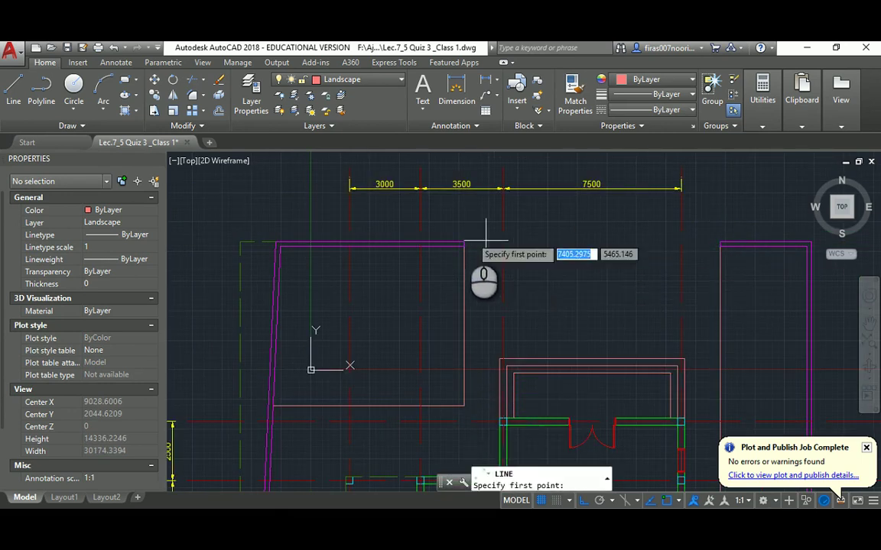
{"action": "left_click", "coordinate": [464, 243]}
{"action": "left_click", "coordinate": [720, 243]}
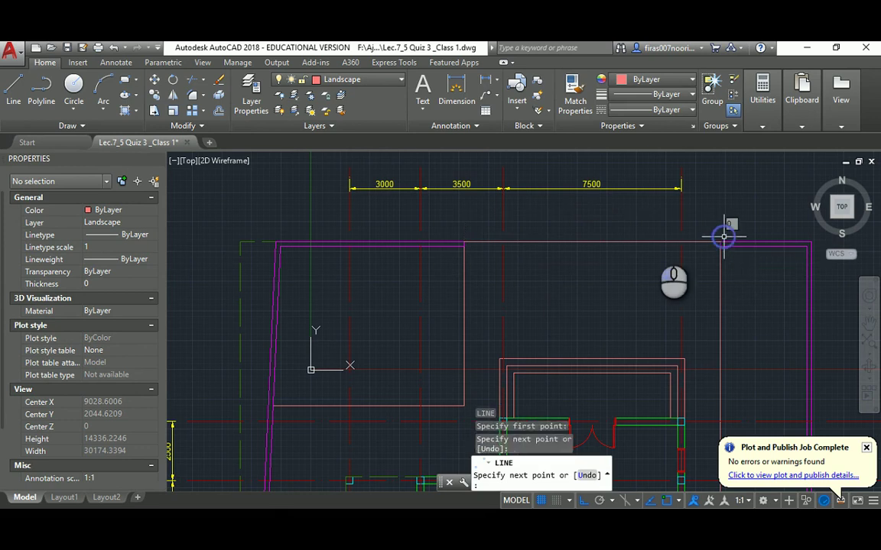
{"action": "key", "text": "Escape"}
Examine the room names, level marks and remaining labels in the Quiz 3 PDF in Acrobat Reader, and return to AutoCAD.
{"action": "scroll", "coordinate": [546, 297], "scroll_direction": "down", "scroll_amount": 5}
{"action": "key", "text": "alt+Tab"}
{"action": "scroll", "coordinate": [389, 314], "scroll_direction": "down", "scroll_amount": 8}
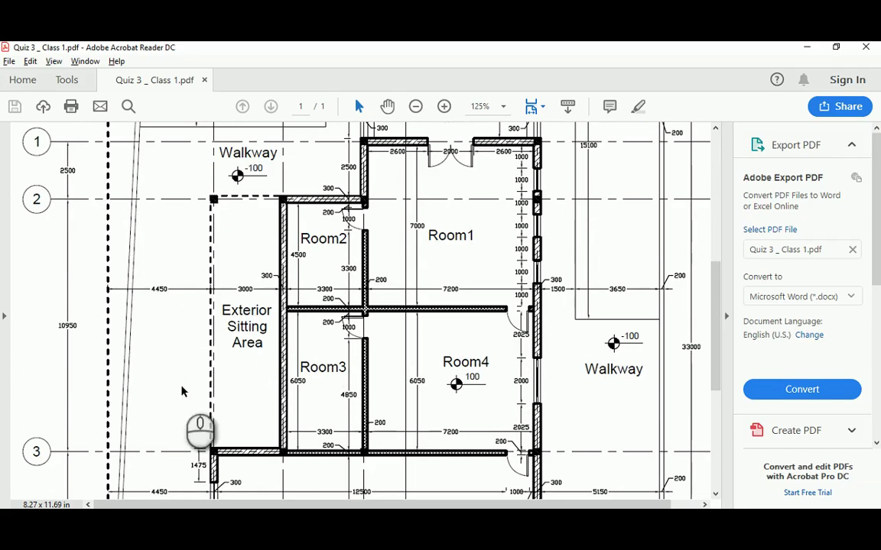
{"action": "scroll", "coordinate": [224, 387], "scroll_direction": "down", "scroll_amount": 8}
{"action": "scroll", "coordinate": [611, 331], "scroll_direction": "up", "scroll_amount": 1}
{"action": "scroll", "coordinate": [611, 331], "scroll_direction": "up", "scroll_amount": 5}
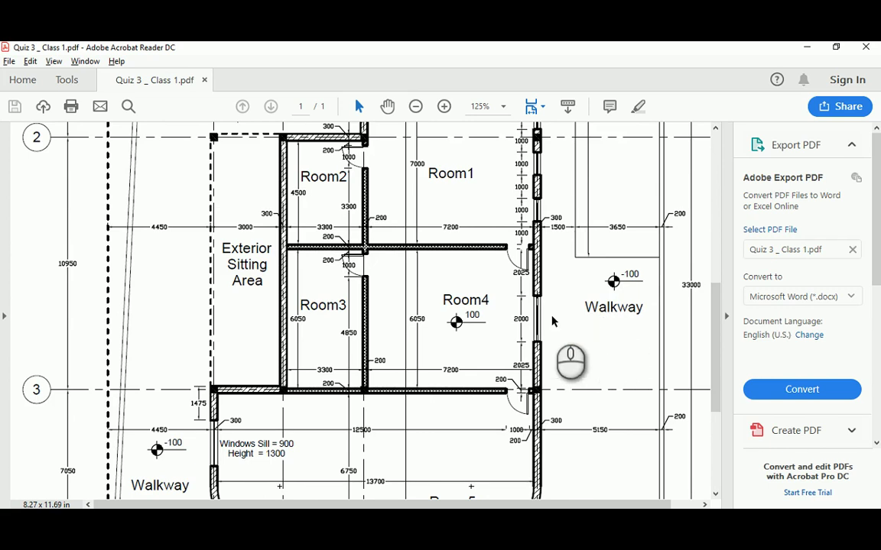
{"action": "scroll", "coordinate": [524, 320], "scroll_direction": "up", "scroll_amount": 3}
{"action": "key", "text": "alt+Tab"}
{"action": "scroll", "coordinate": [539, 267], "scroll_direction": "up", "scroll_amount": 5}
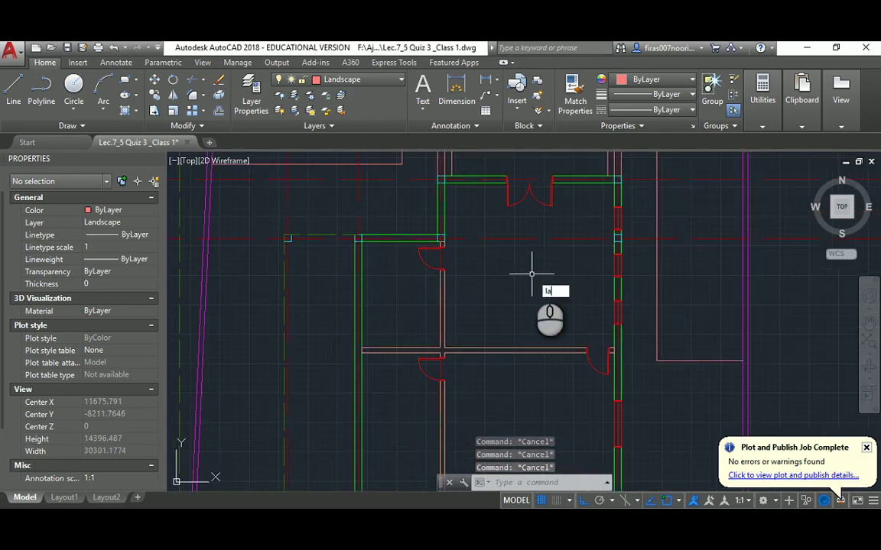
Create a layer named Text with the colour white and make it the current layer.
{"action": "type", "text": "la"}
{"action": "key", "text": "Return"}
{"action": "left_click", "coordinate": [337, 204]}
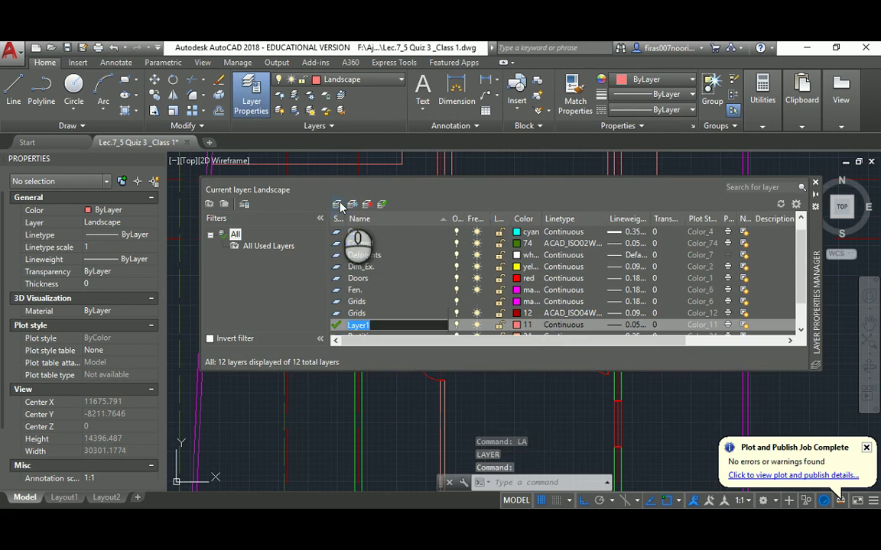
{"action": "type", "text": "Text"}
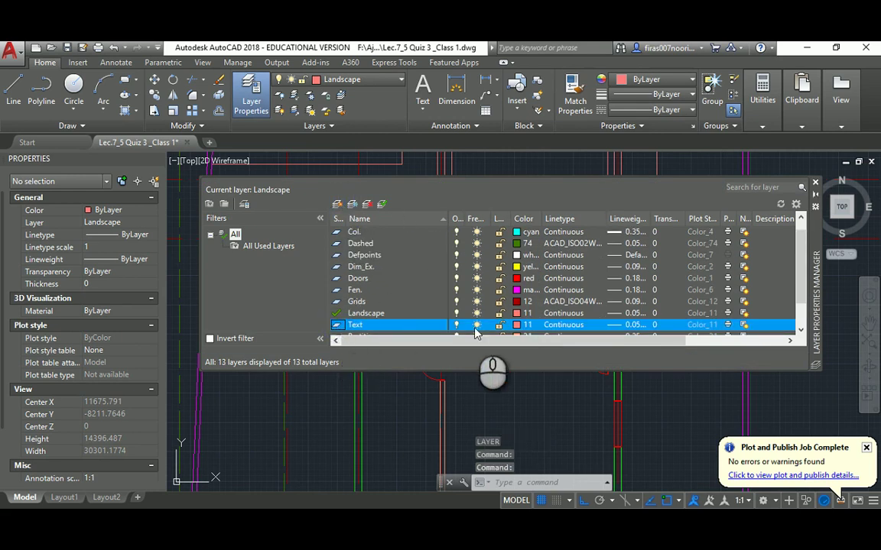
{"action": "left_click", "coordinate": [516, 326]}
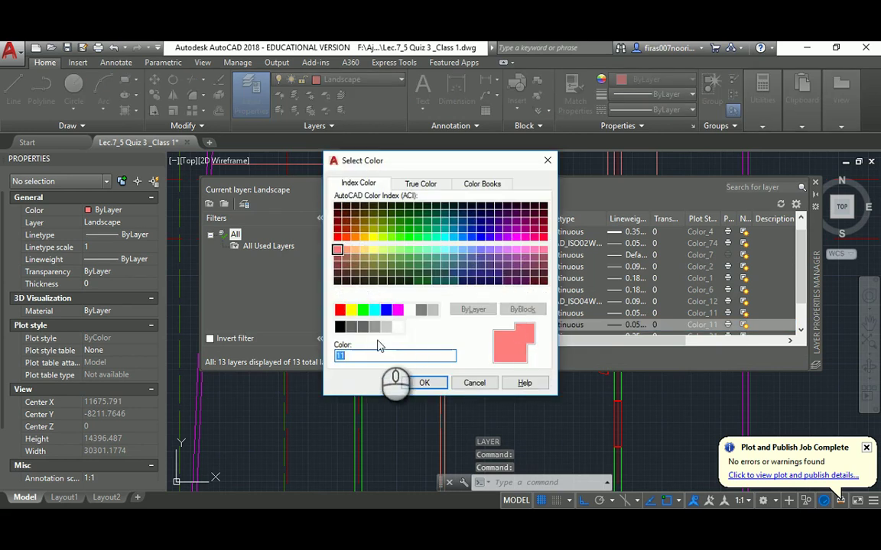
{"action": "left_click", "coordinate": [409, 310]}
{"action": "left_click", "coordinate": [423, 382]}
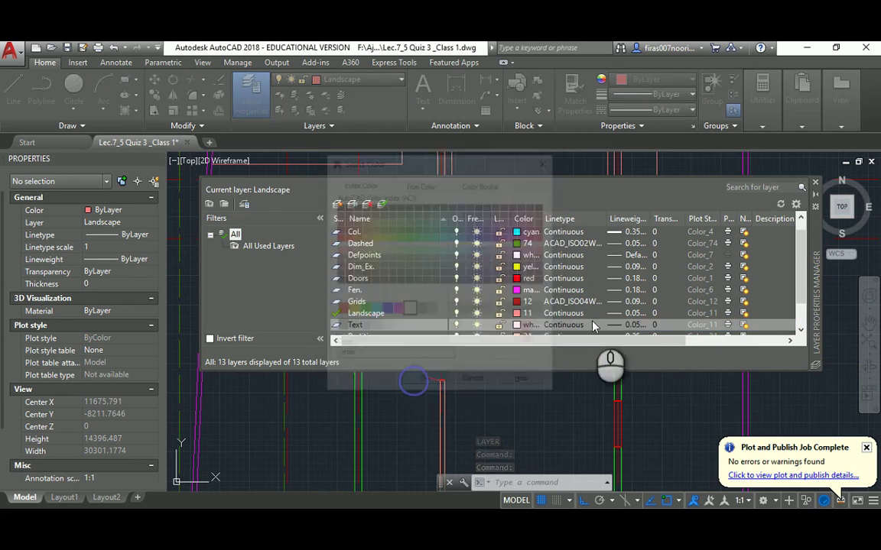
{"action": "double_click", "coordinate": [337, 327]}
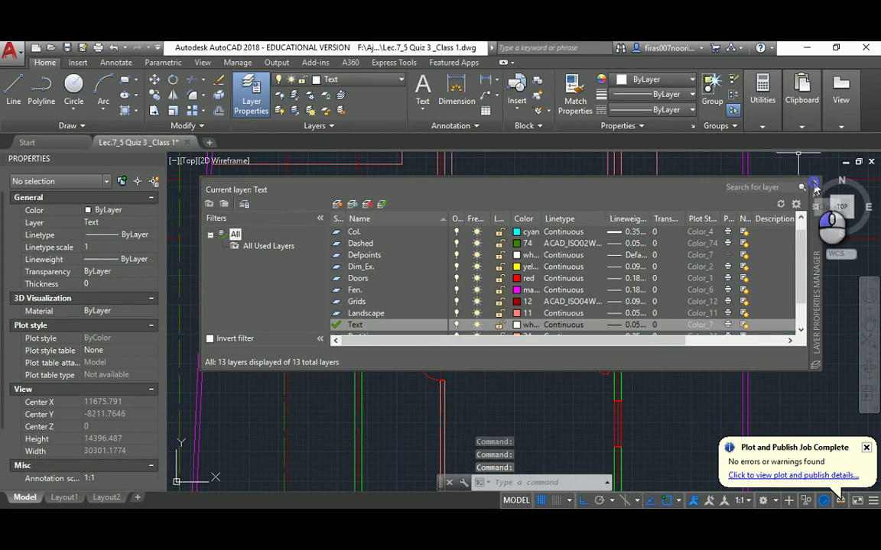
{"action": "left_click", "coordinate": [815, 182]}
Add a multiline text reading "Room 1" in the large room east of the partition, just north of grid line 3.
{"action": "middle_click_drag", "start_coordinate": [524, 331], "coordinate": [474, 252]}
{"action": "type", "text": "t"}
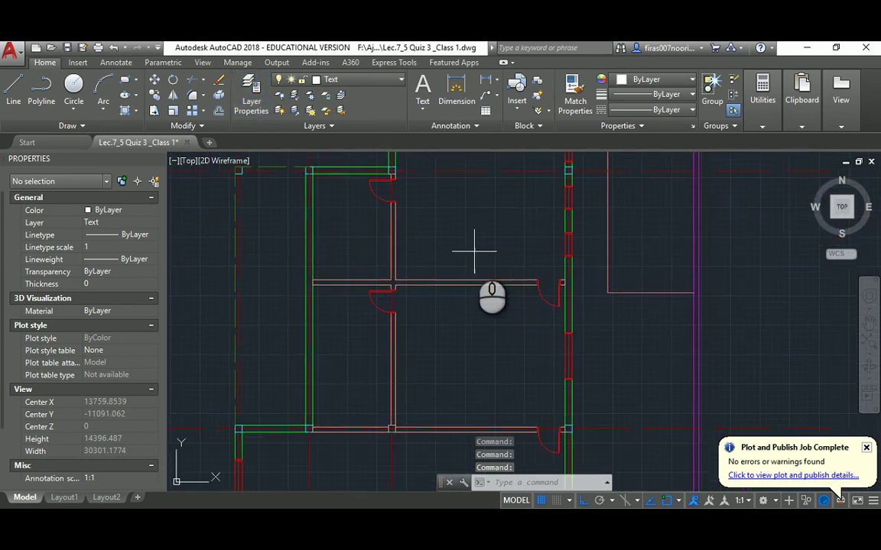
{"action": "key", "text": "Return"}
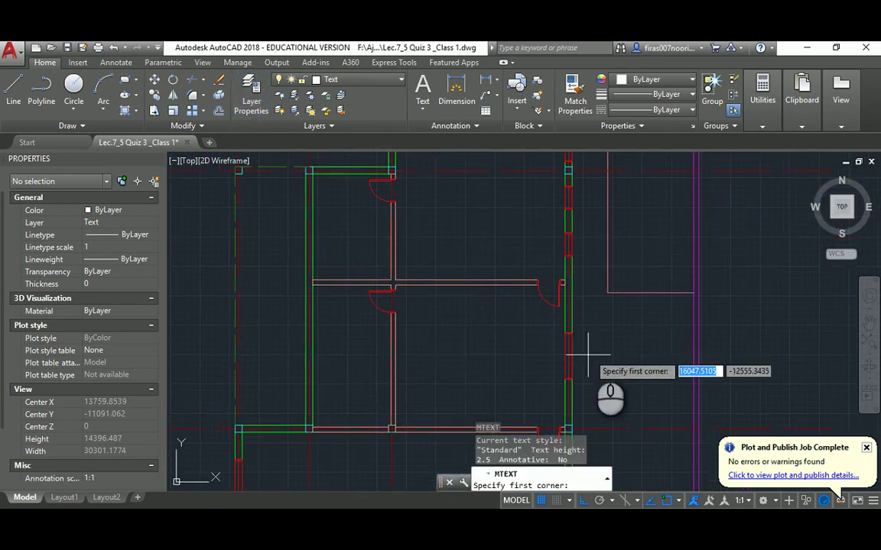
{"action": "left_click", "coordinate": [437, 331]}
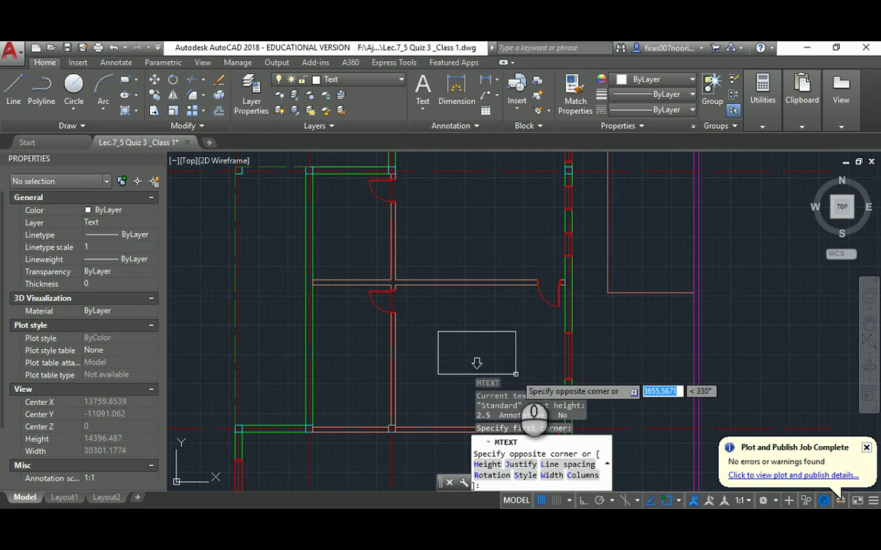
{"action": "left_click", "coordinate": [515, 374]}
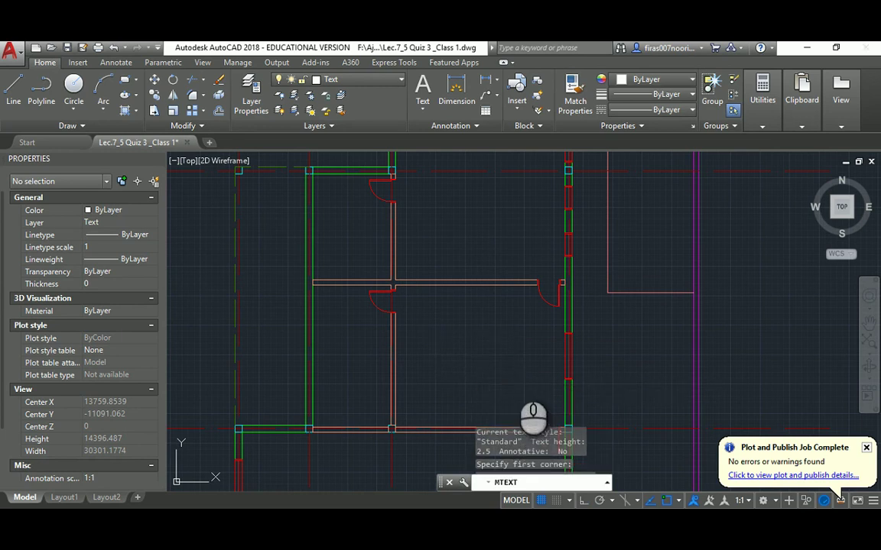
{"action": "left_click", "coordinate": [496, 373]}
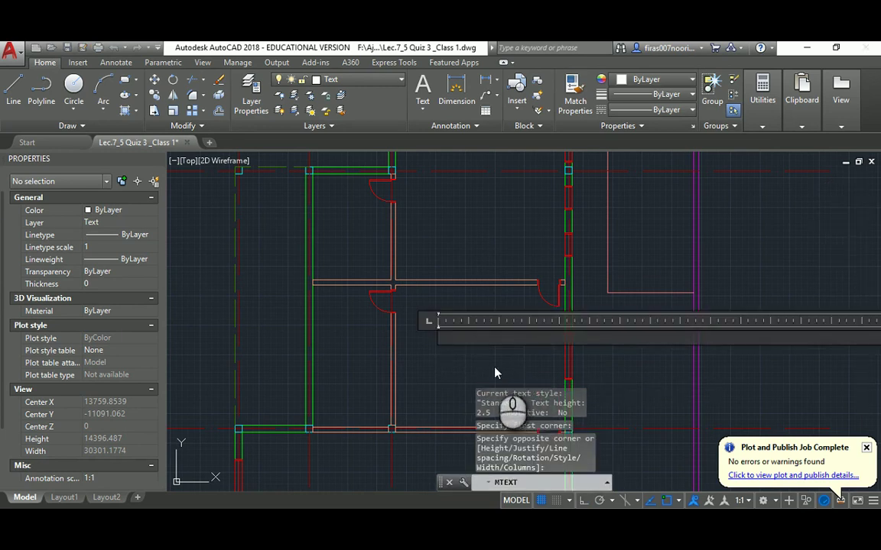
{"action": "type", "text": "Room1"}
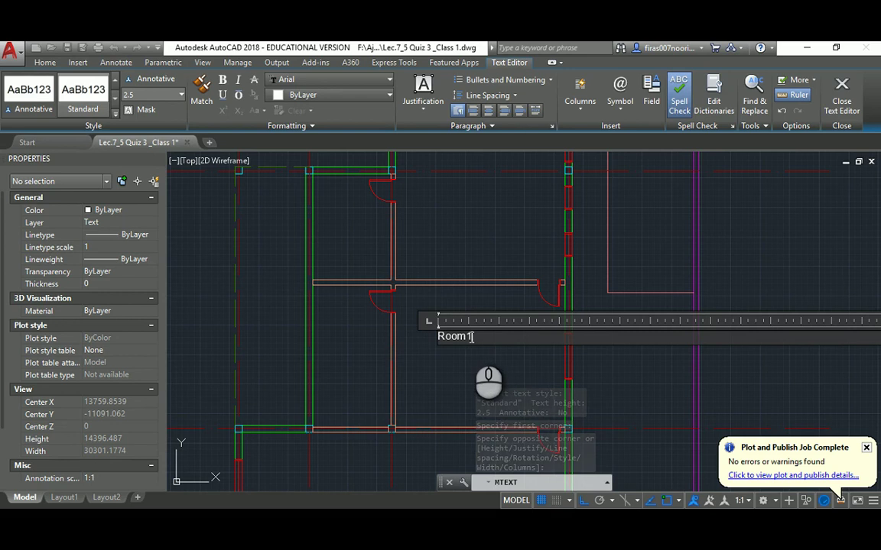
{"action": "key", "text": "BackSpace"}
{"action": "type", "text": "1"}
{"action": "left_click", "coordinate": [469, 359]}
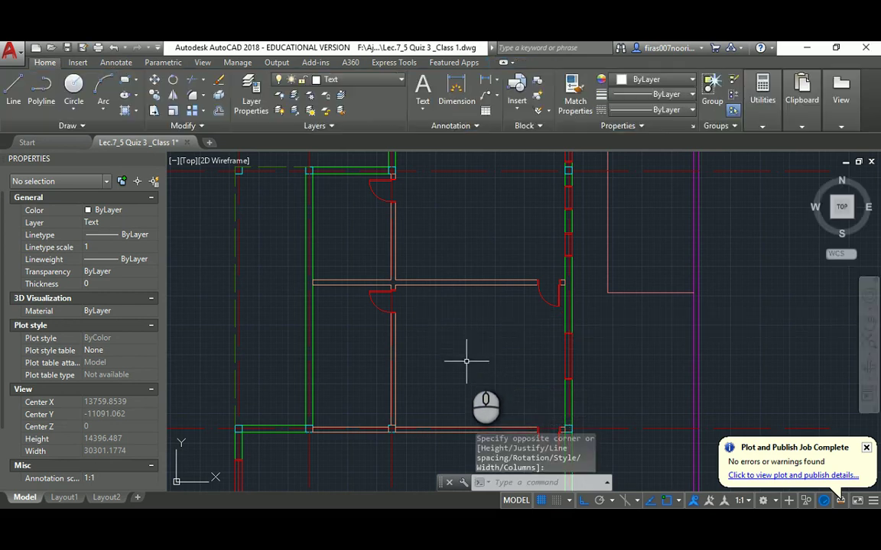
Set the height of the "Room 1" text to 250.
{"action": "left_click", "coordinate": [527, 308]}
{"action": "left_click", "coordinate": [420, 367]}
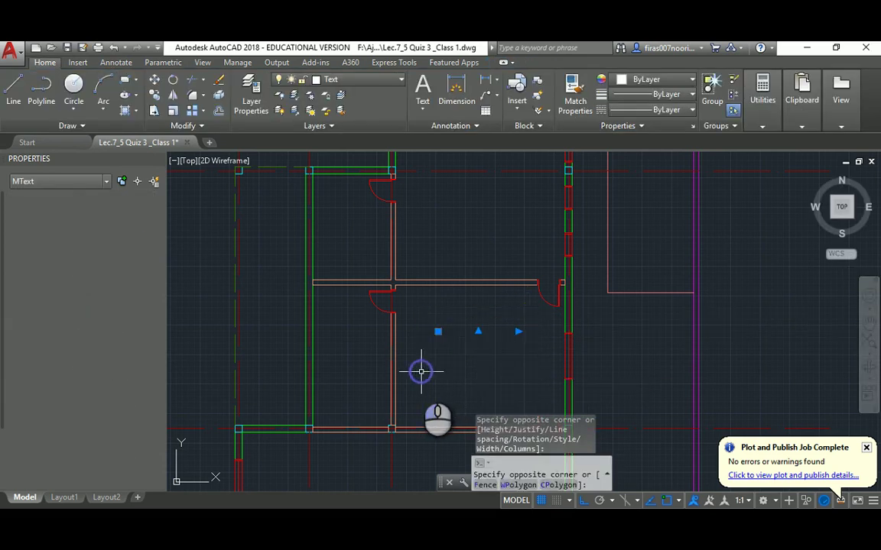
{"action": "scroll", "coordinate": [432, 340], "scroll_direction": "up", "scroll_amount": 5}
{"action": "scroll", "coordinate": [432, 340], "scroll_direction": "up", "scroll_amount": 6}
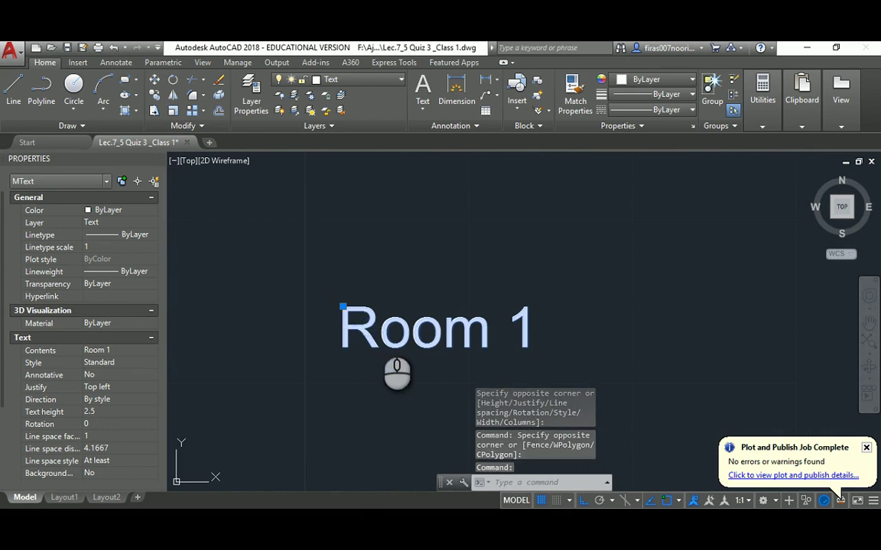
{"action": "double_click", "coordinate": [375, 329]}
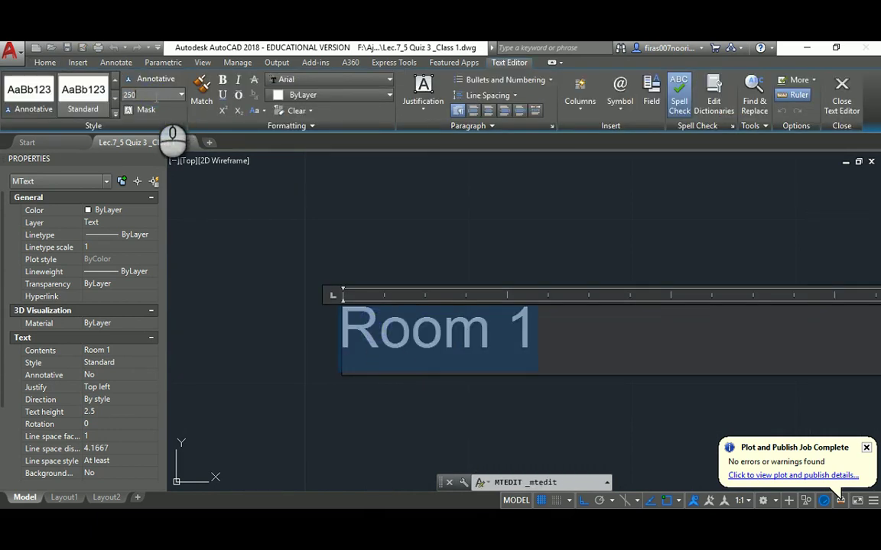
{"action": "left_click", "coordinate": [155, 94]}
{"action": "type", "text": "250"}
{"action": "key", "text": "Return"}
{"action": "left_click", "coordinate": [707, 188]}
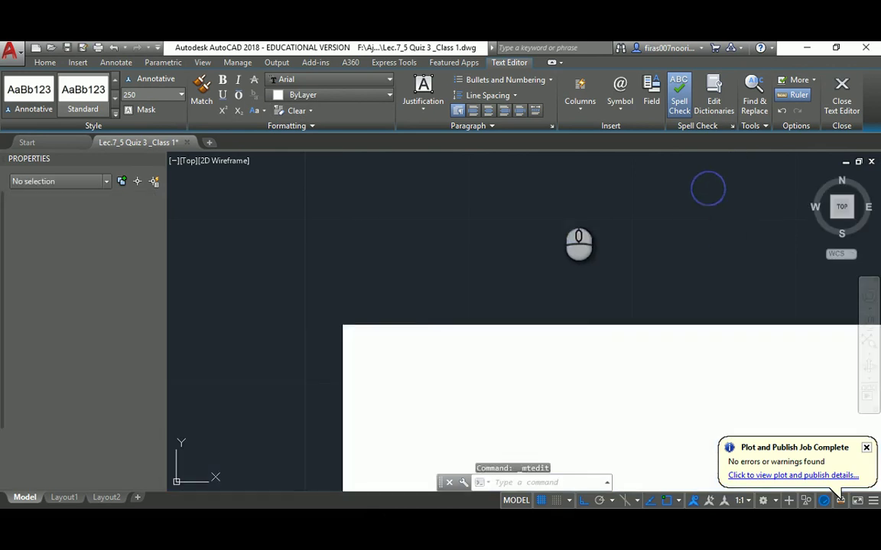
Move the "Room 1" text about 1400 units east, to the middle of the room's width.
{"action": "scroll", "coordinate": [504, 252], "scroll_direction": "down", "scroll_amount": 4}
{"action": "scroll", "coordinate": [488, 254], "scroll_direction": "down", "scroll_amount": 6}
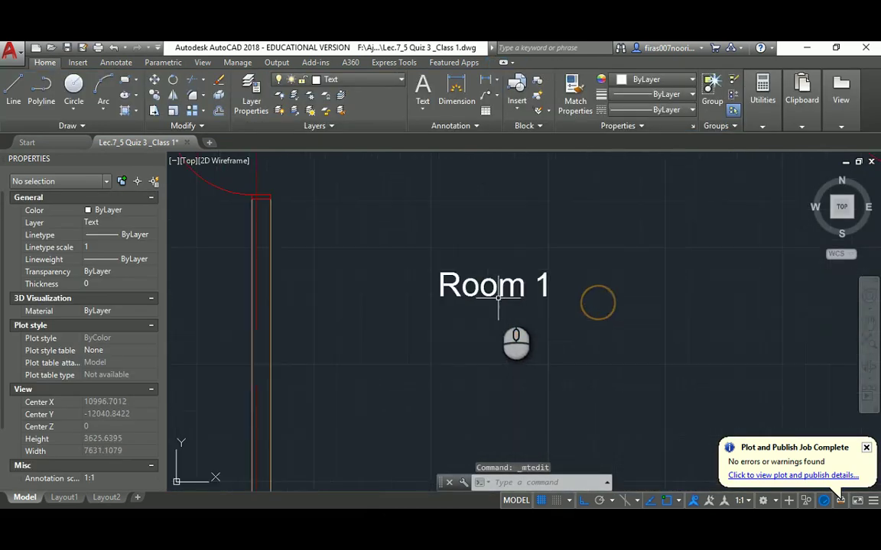
{"action": "key", "text": "Escape"}
{"action": "scroll", "coordinate": [506, 291], "scroll_direction": "up", "scroll_amount": 1}
{"action": "key", "text": "Return"}
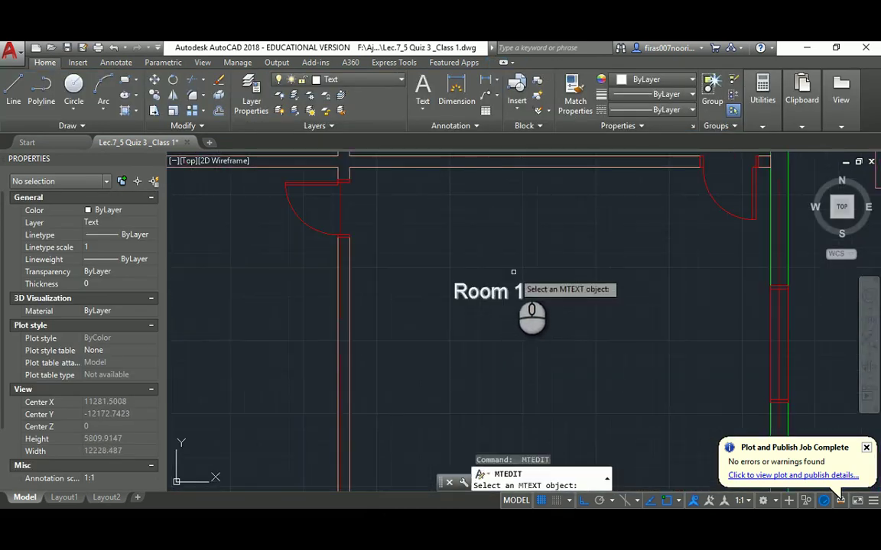
{"action": "key", "text": "Escape"}
{"action": "left_click", "coordinate": [516, 268]}
{"action": "left_click", "coordinate": [493, 289]}
{"action": "key", "text": "Return"}
{"action": "left_click", "coordinate": [462, 336]}
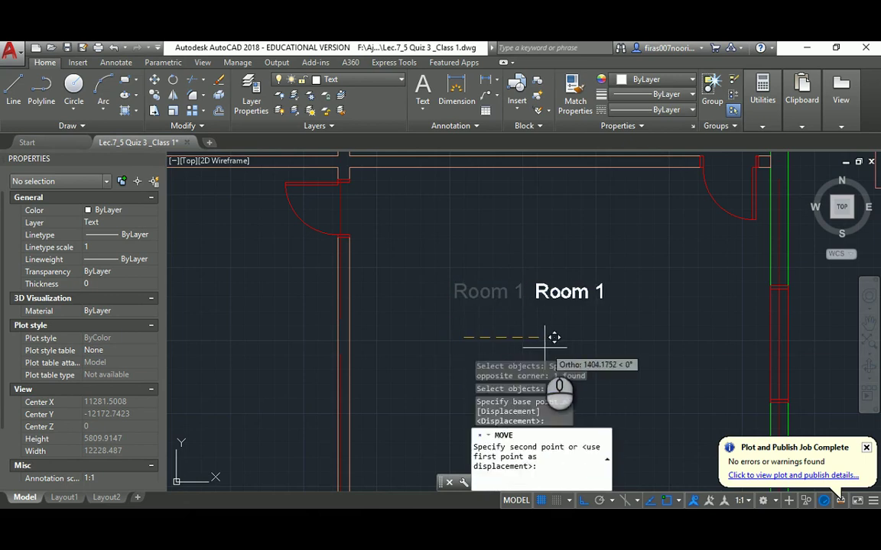
{"action": "scroll", "coordinate": [534, 350], "scroll_direction": "down", "scroll_amount": 4}
{"action": "key", "text": "Escape"}
Move the "Room 1" text slightly south, to the middle of the room's depth.
{"action": "key", "text": "Return"}
{"action": "left_click", "coordinate": [538, 300]}
{"action": "key", "text": "Return"}
{"action": "left_click", "coordinate": [566, 302]}
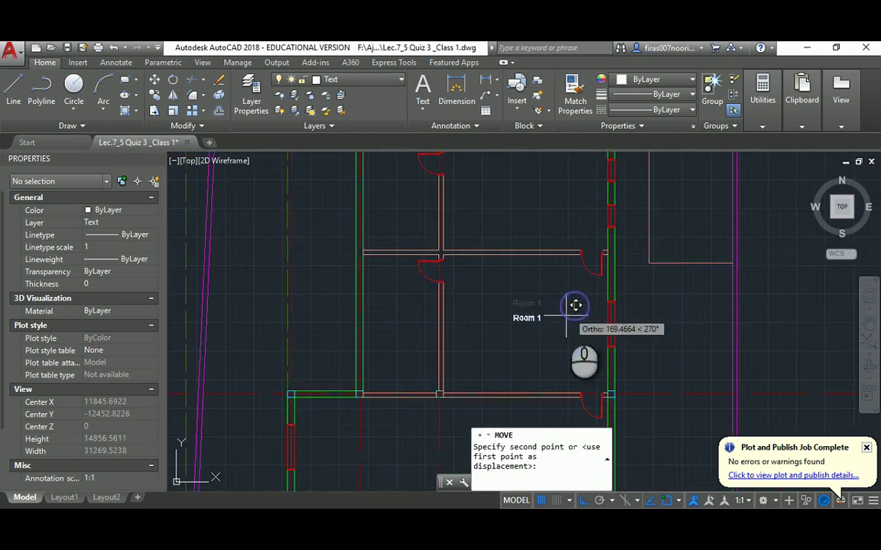
{"action": "left_click", "coordinate": [559, 322]}
Review the room labels and interior dimensions in the Quiz 3 PDF in Acrobat Reader, and compare them with the AutoCAD plan.
{"action": "key", "text": "alt+Tab"}
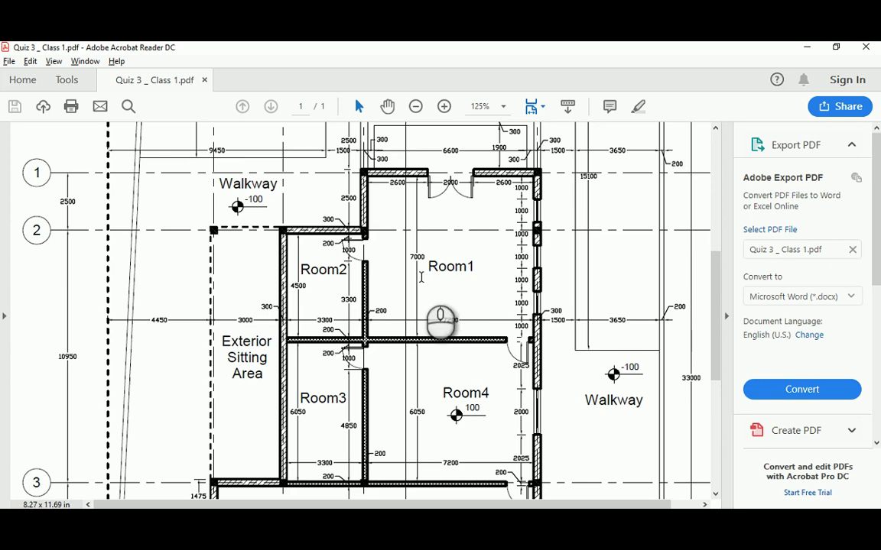
{"action": "scroll", "coordinate": [42, 262], "scroll_direction": "down", "scroll_amount": 3}
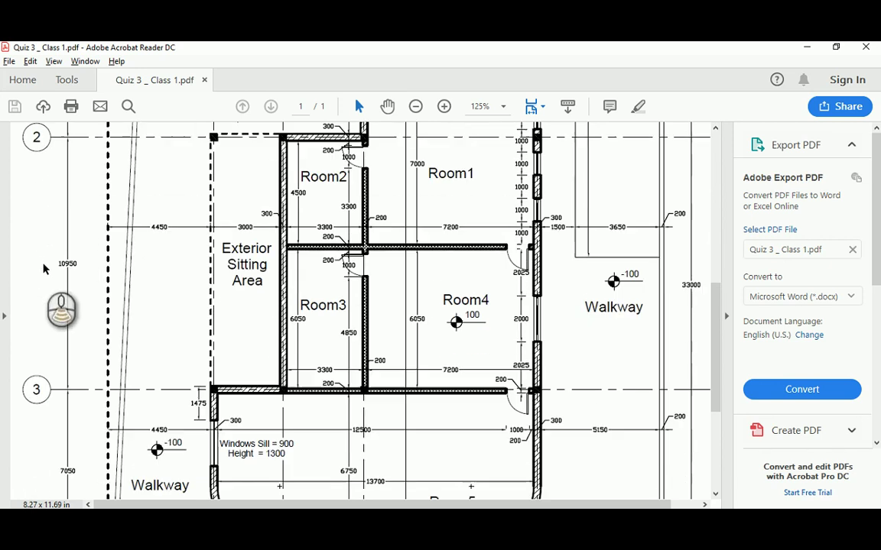
{"action": "scroll", "coordinate": [65, 340], "scroll_direction": "up", "scroll_amount": 3}
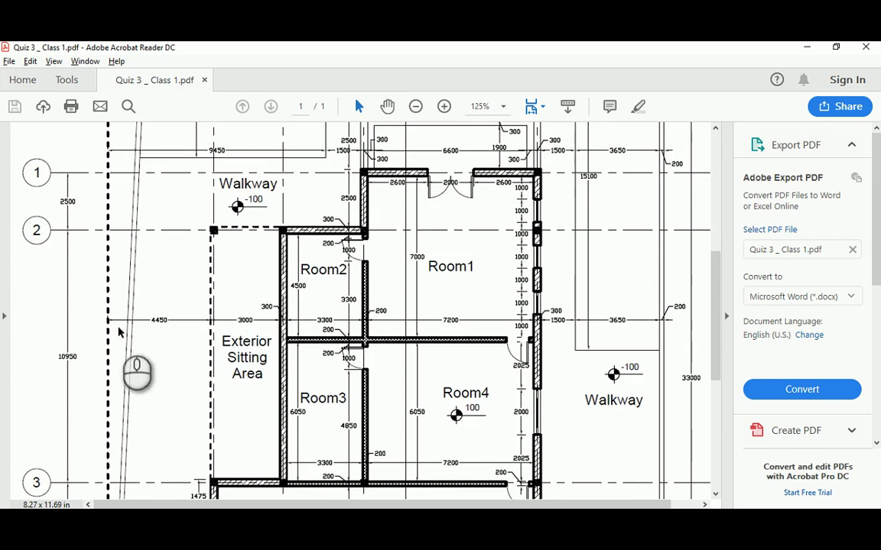
{"action": "key", "text": "alt+Tab"}
{"action": "middle_click_drag", "start_coordinate": [356, 276], "coordinate": [446, 322]}
{"action": "scroll", "coordinate": [447, 322], "scroll_direction": "down", "scroll_amount": 2}
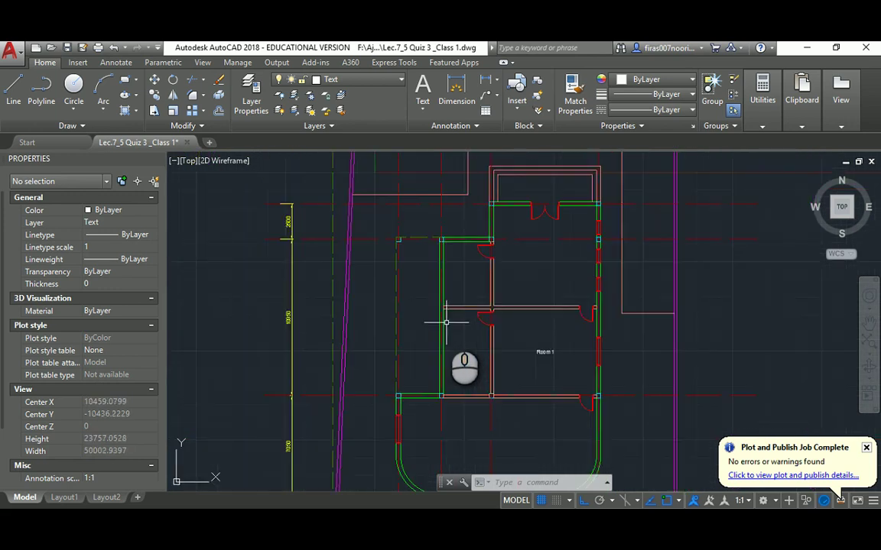
{"action": "middle_click_drag", "start_coordinate": [448, 248], "coordinate": [371, 262]}
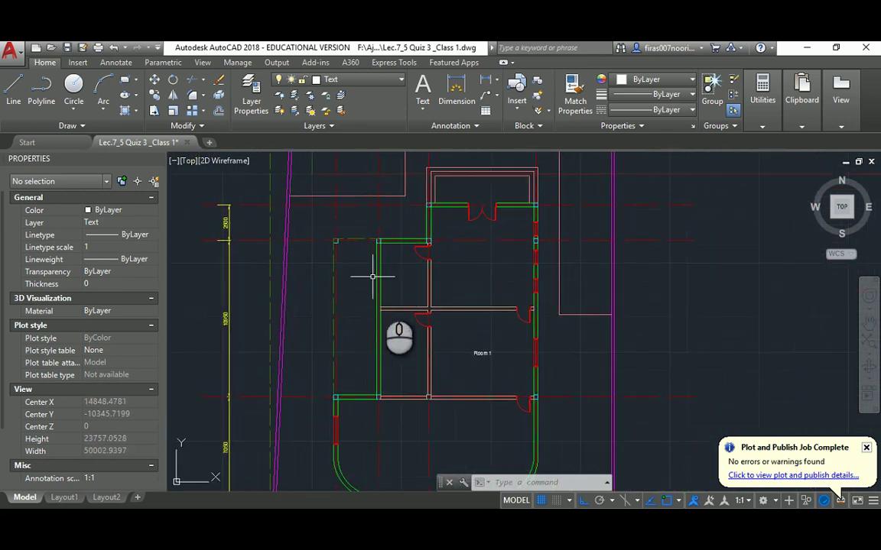
Create a layer named "Dim - Int." for the interior dimensions and give it color 52.
{"action": "key", "text": "Return"}
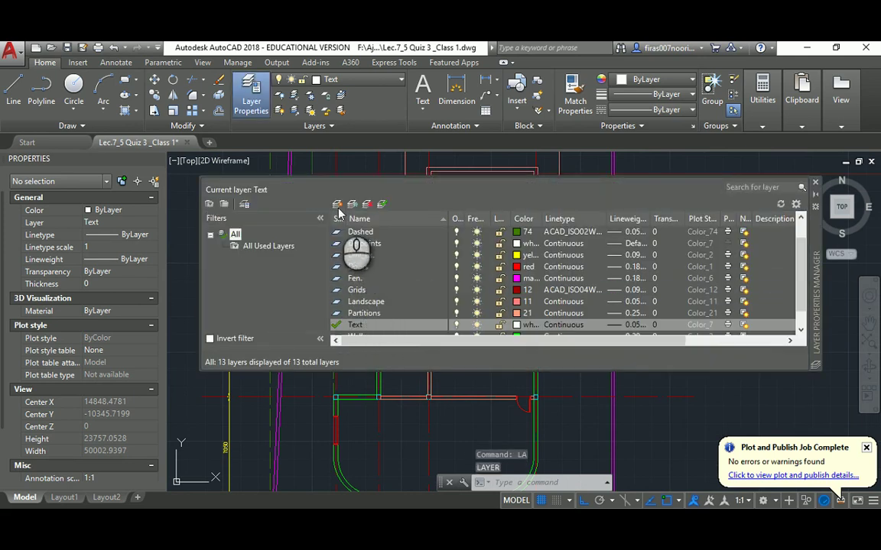
{"action": "left_click", "coordinate": [337, 205]}
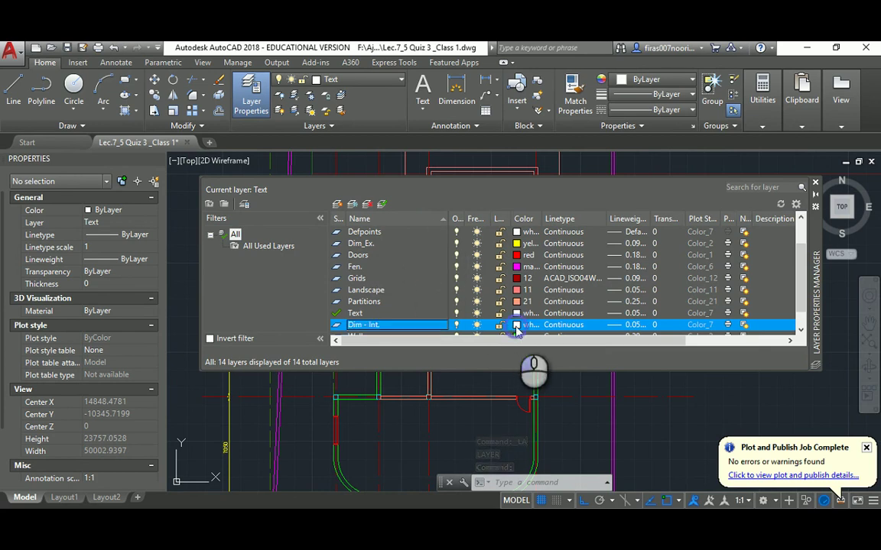
{"action": "left_click", "coordinate": [517, 326]}
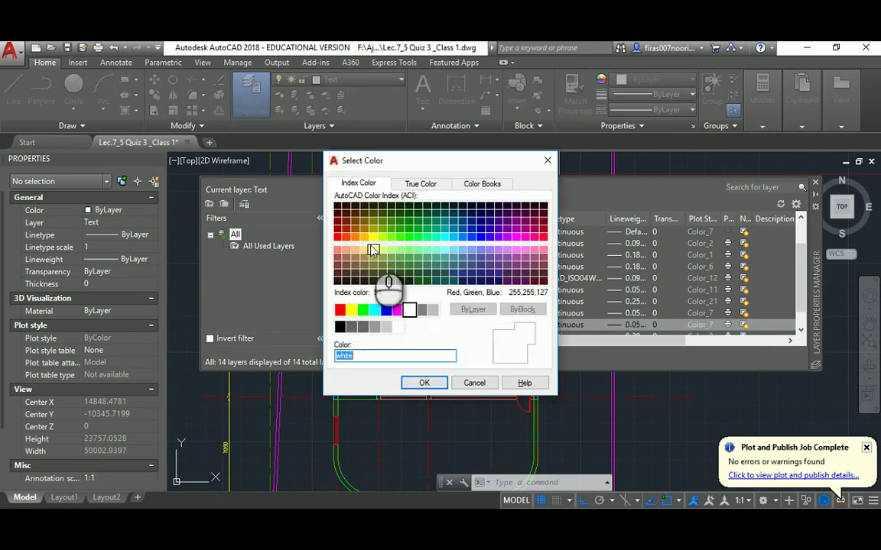
{"action": "left_click", "coordinate": [374, 230]}
{"action": "left_click", "coordinate": [424, 383]}
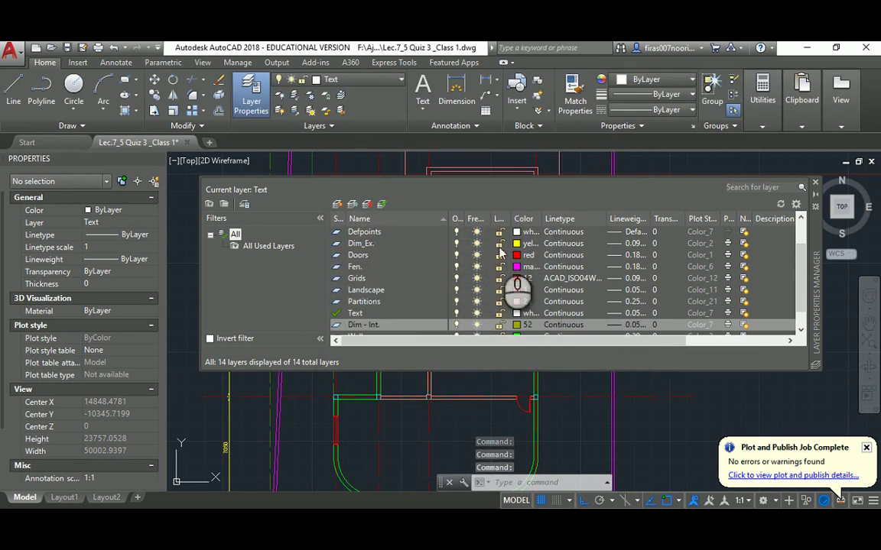
Set the "Dim - Int." layer's lineweight to 0.09 mm and make it the current layer.
{"action": "left_click", "coordinate": [615, 325]}
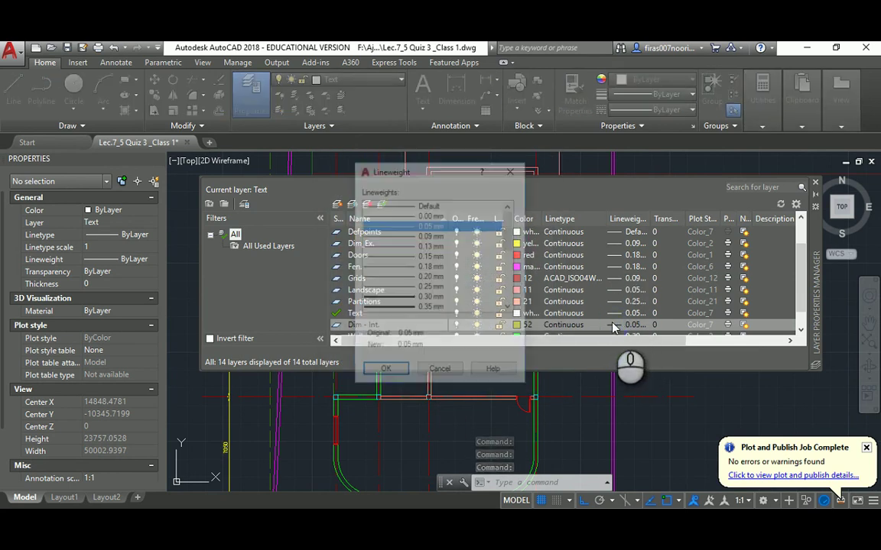
{"action": "left_click", "coordinate": [405, 236]}
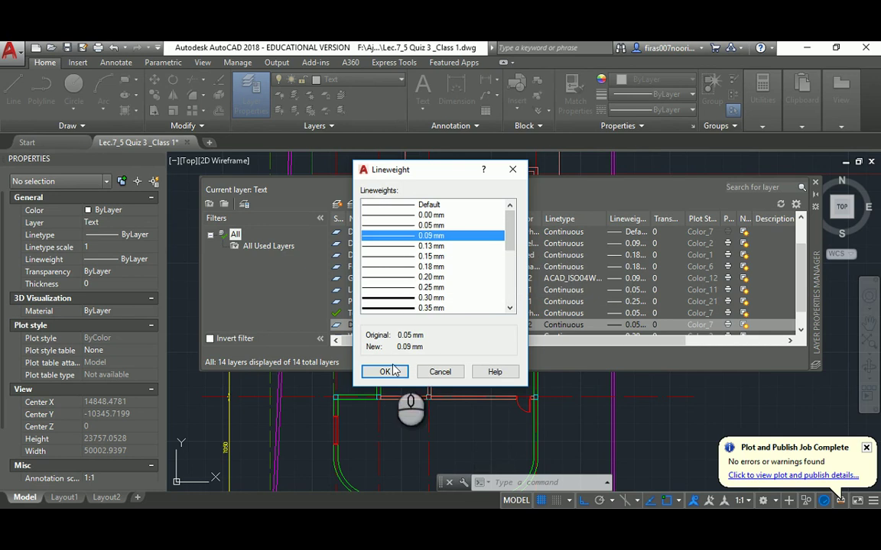
{"action": "left_click", "coordinate": [384, 372]}
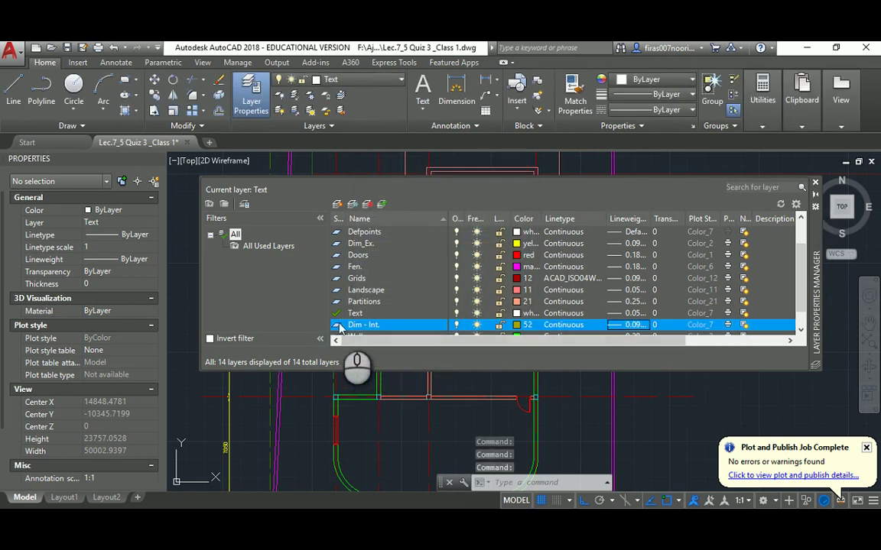
{"action": "left_click", "coordinate": [814, 182]}
Add a linear dimension across the inner width of the small northwest room, just above its south partition.
{"action": "scroll", "coordinate": [382, 367], "scroll_direction": "up", "scroll_amount": 2}
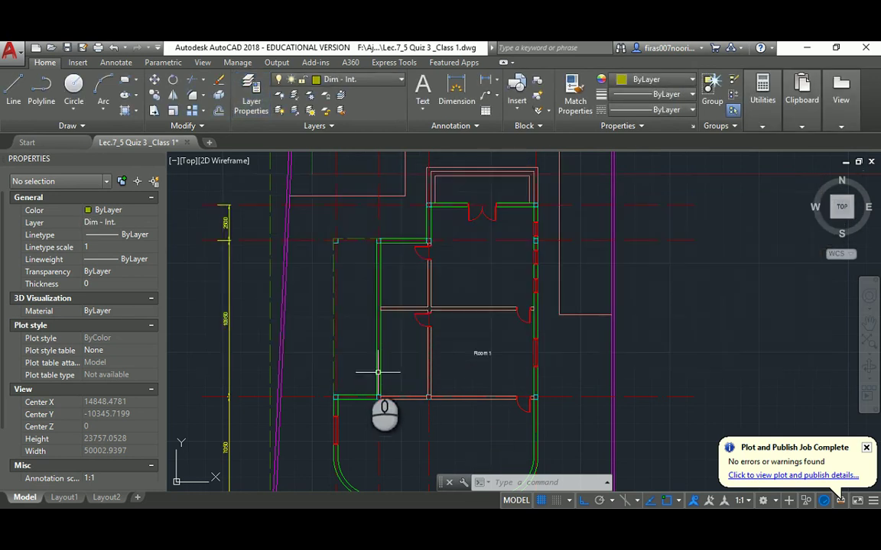
{"action": "middle_click_drag", "start_coordinate": [533, 367], "coordinate": [525, 357]}
{"action": "type", "text": "MLINEAR"}
{"action": "key", "text": "Return"}
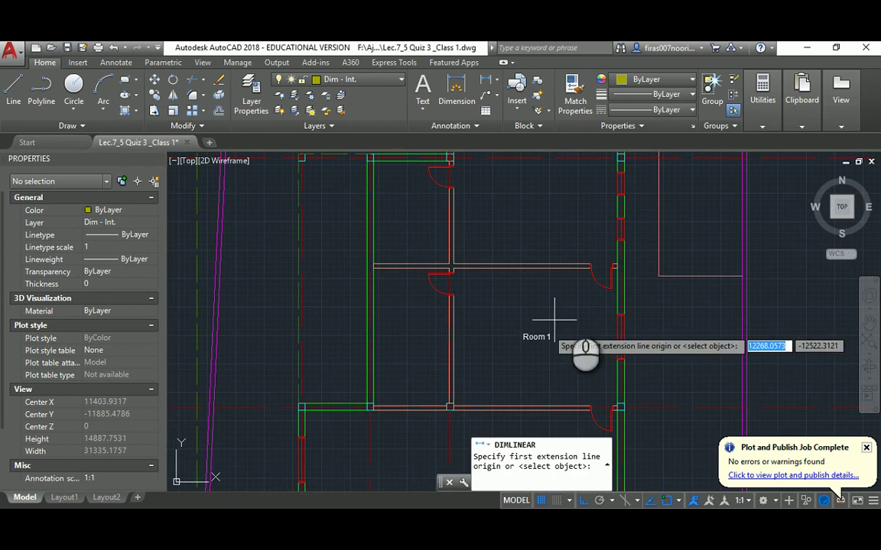
{"action": "scroll", "coordinate": [578, 346], "scroll_direction": "up", "scroll_amount": 2}
{"action": "middle_click_drag", "start_coordinate": [507, 250], "coordinate": [540, 300]}
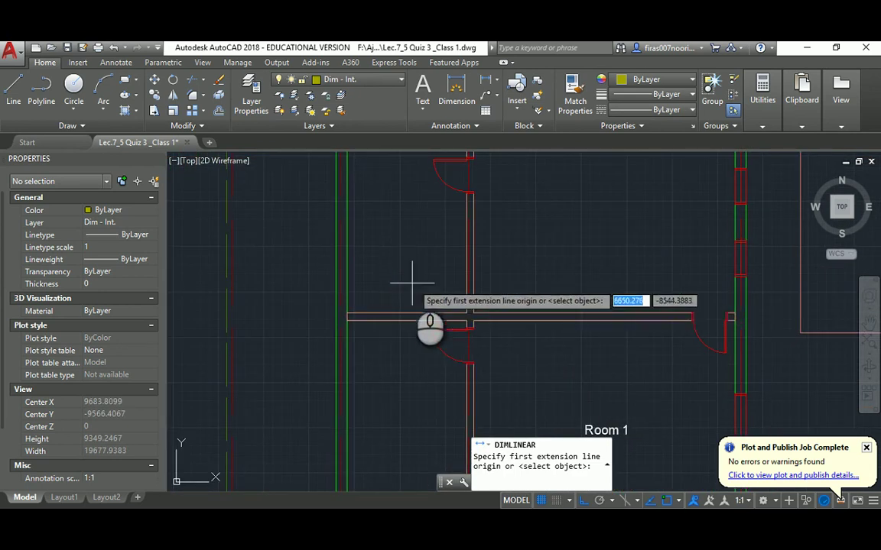
{"action": "middle_click_drag", "start_coordinate": [412, 282], "coordinate": [392, 312]}
{"action": "left_click", "coordinate": [332, 343]}
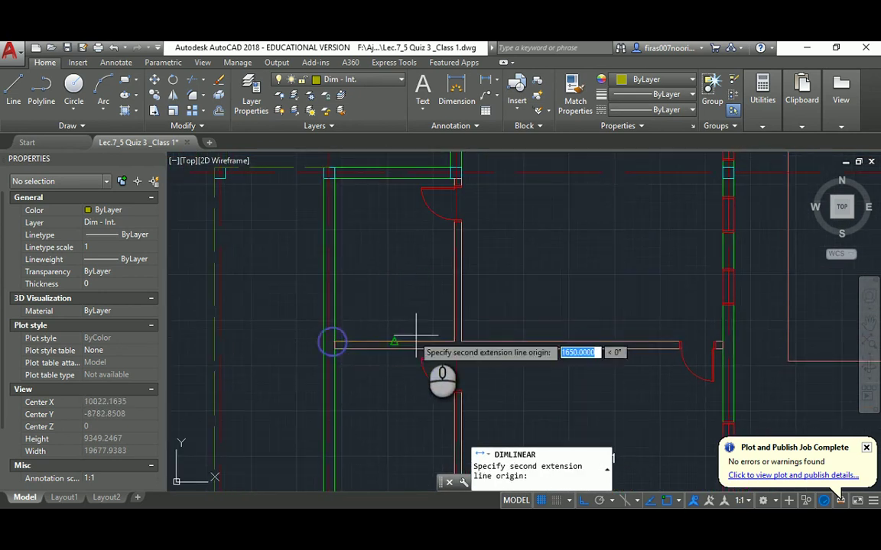
{"action": "left_click", "coordinate": [455, 342]}
{"action": "left_click", "coordinate": [424, 325]}
{"action": "key", "text": "Escape"}
{"action": "key", "text": "Escape"}
{"action": "key", "text": "Escape"}
Continue the dimension chain east across the partition, large north room, exterior wall, side strip, landscape area and east fence.
{"action": "type", "text": "dco"}
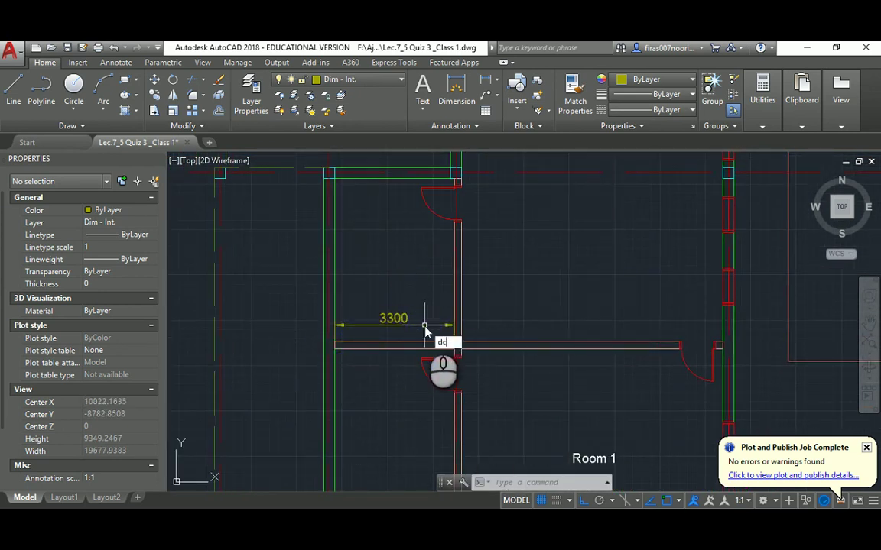
{"action": "key", "text": "Return"}
{"action": "left_click", "coordinate": [465, 324]}
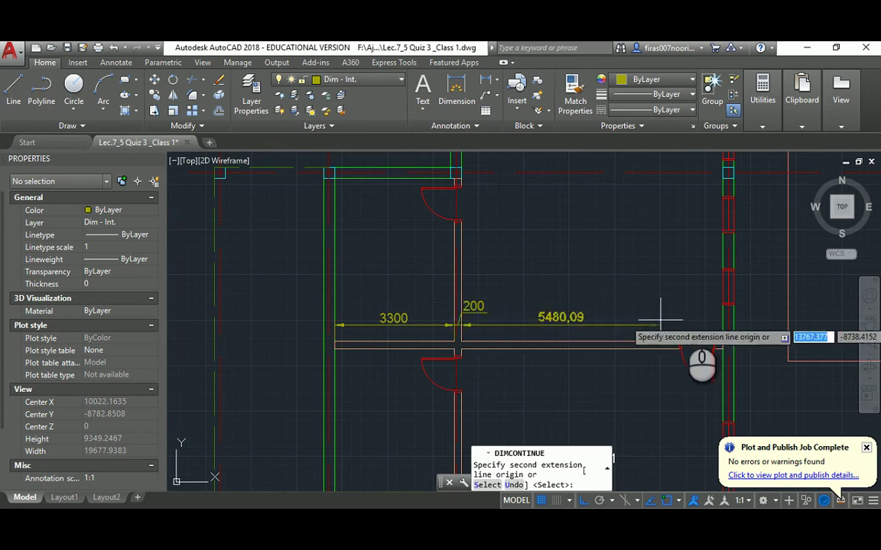
{"action": "left_click", "coordinate": [720, 324]}
{"action": "left_click", "coordinate": [731, 325]}
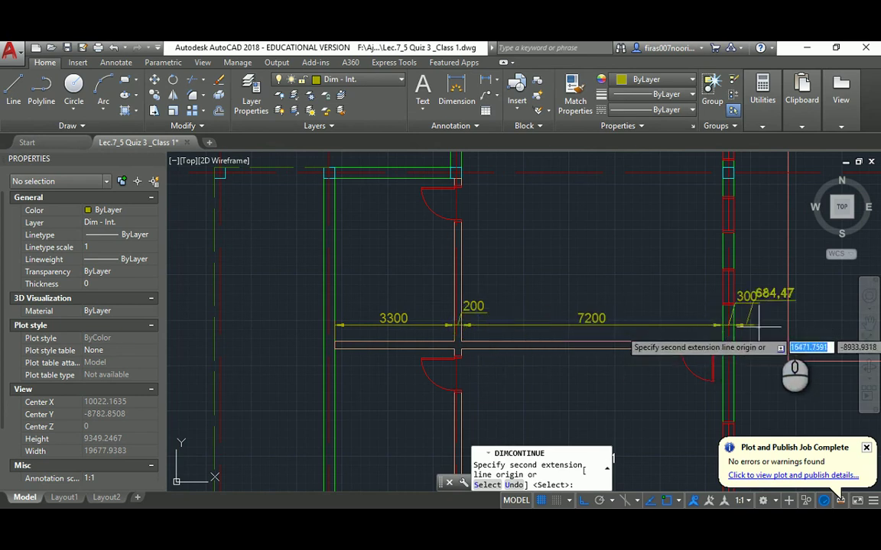
{"action": "middle_click_drag", "start_coordinate": [776, 340], "coordinate": [598, 340]}
{"action": "left_click", "coordinate": [612, 325]}
{"action": "left_click", "coordinate": [744, 325]}
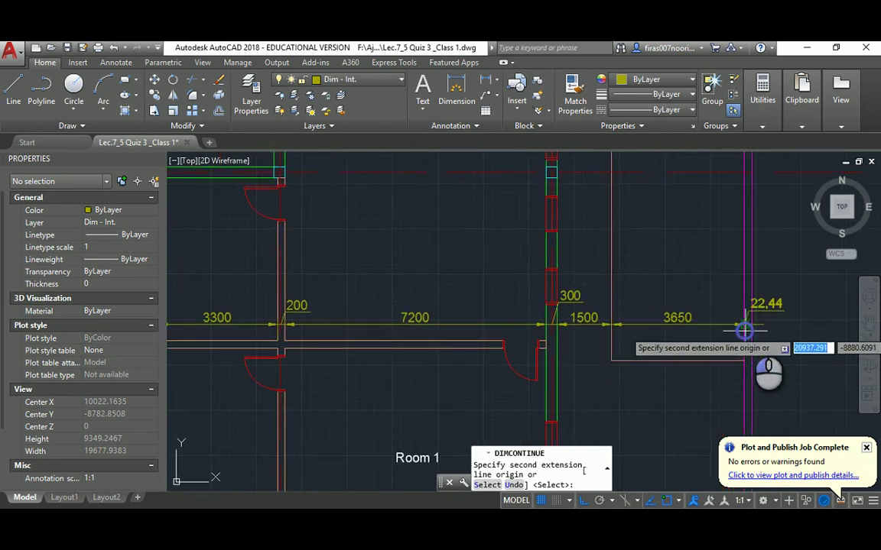
{"action": "left_click", "coordinate": [755, 325]}
{"action": "key", "text": "Escape"}
Add a linear dimension for the thickness of the small room's west exterior wall, in line with the existing chain.
{"action": "scroll", "coordinate": [824, 334], "scroll_direction": "down", "scroll_amount": 2}
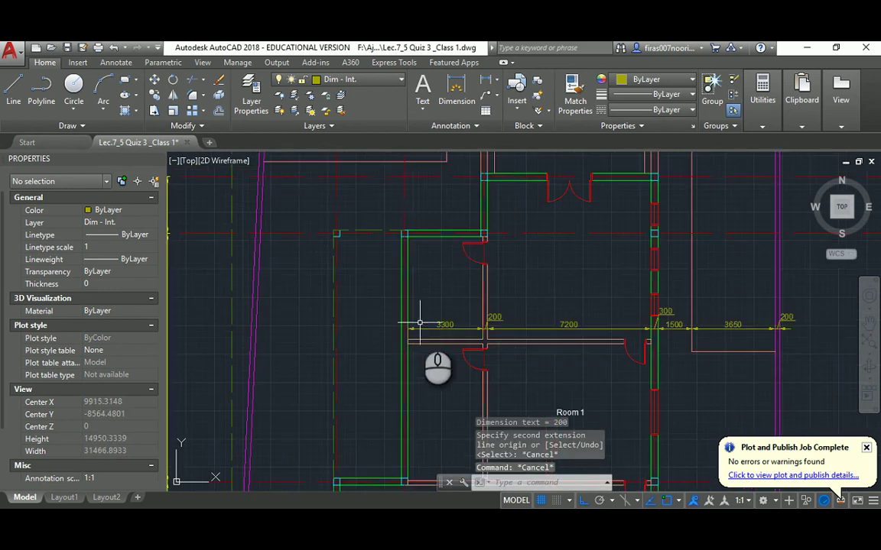
{"action": "scroll", "coordinate": [488, 338], "scroll_direction": "down", "scroll_amount": 3}
{"action": "key", "text": "Escape"}
{"action": "key", "text": "Escape"}
{"action": "type", "text": "dli"}
{"action": "key", "text": "Return"}
{"action": "scroll", "coordinate": [490, 341], "scroll_direction": "up", "scroll_amount": 8}
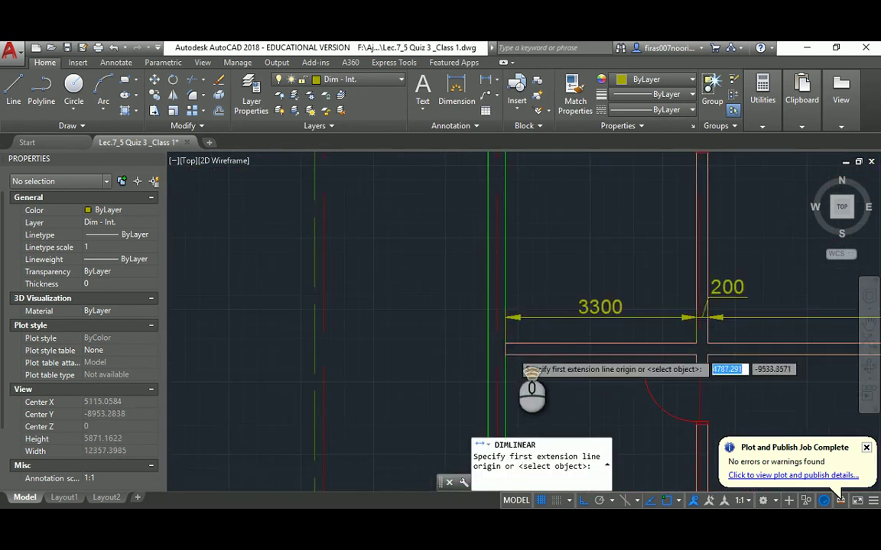
{"action": "left_click", "coordinate": [487, 269]}
{"action": "left_click", "coordinate": [447, 270]}
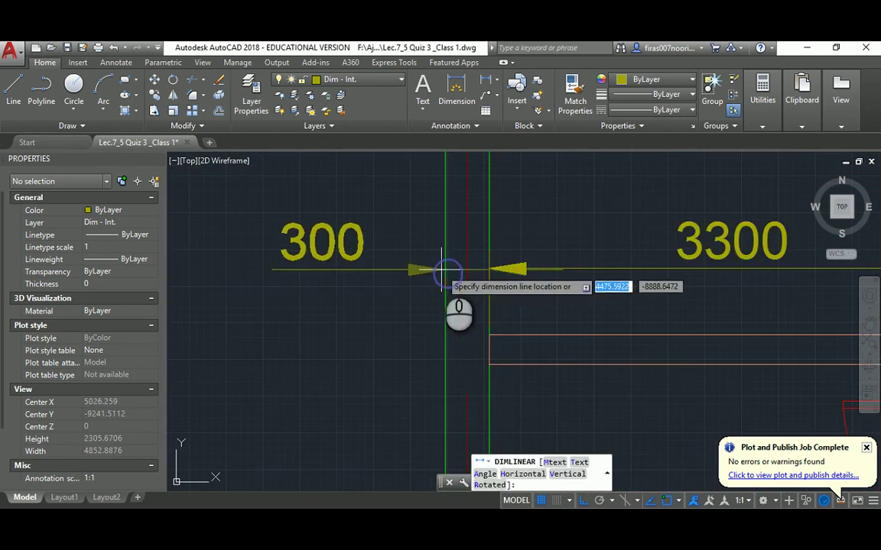
{"action": "left_click", "coordinate": [490, 268]}
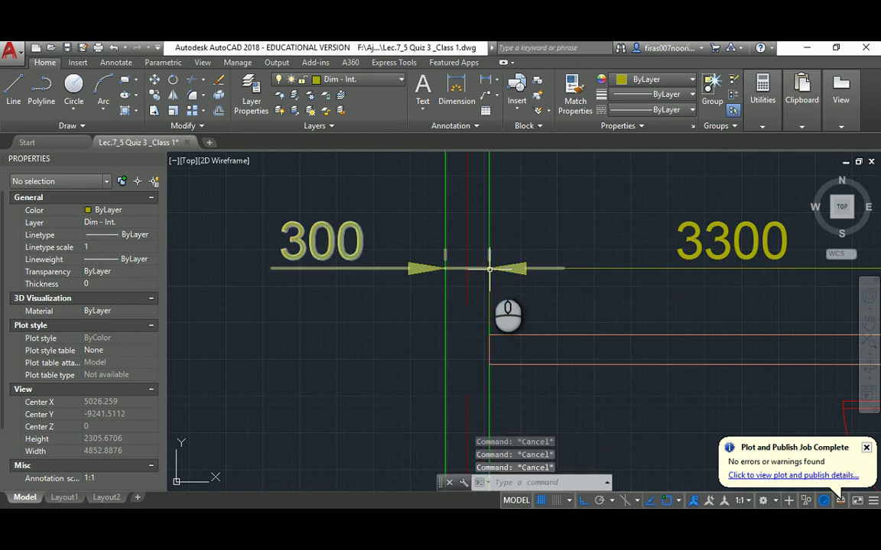
Continue the dimension chain from the exterior wall west to the dashed site boundary line.
{"action": "type", "text": "dco"}
{"action": "key", "text": "Return"}
{"action": "scroll", "coordinate": [503, 289], "scroll_direction": "down", "scroll_amount": 4}
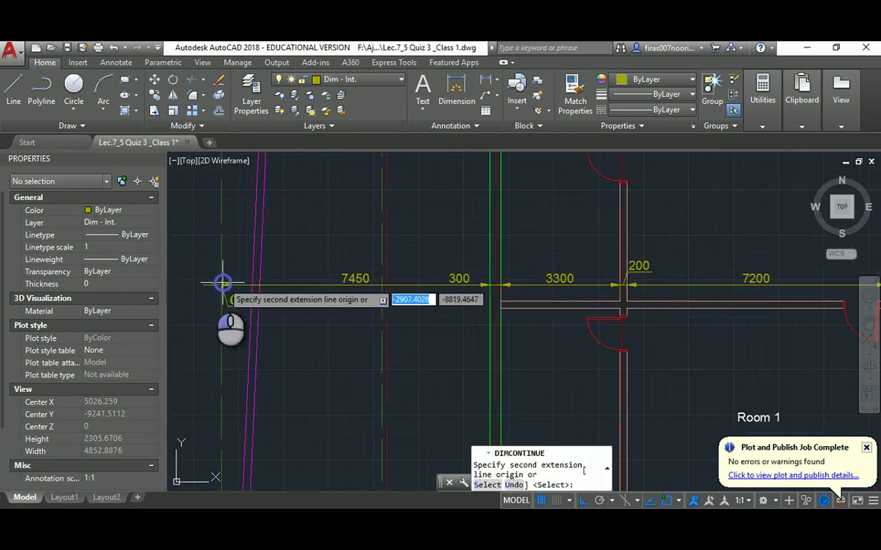
{"action": "scroll", "coordinate": [223, 283], "scroll_direction": "down", "scroll_amount": 2}
{"action": "key", "text": "Escape"}
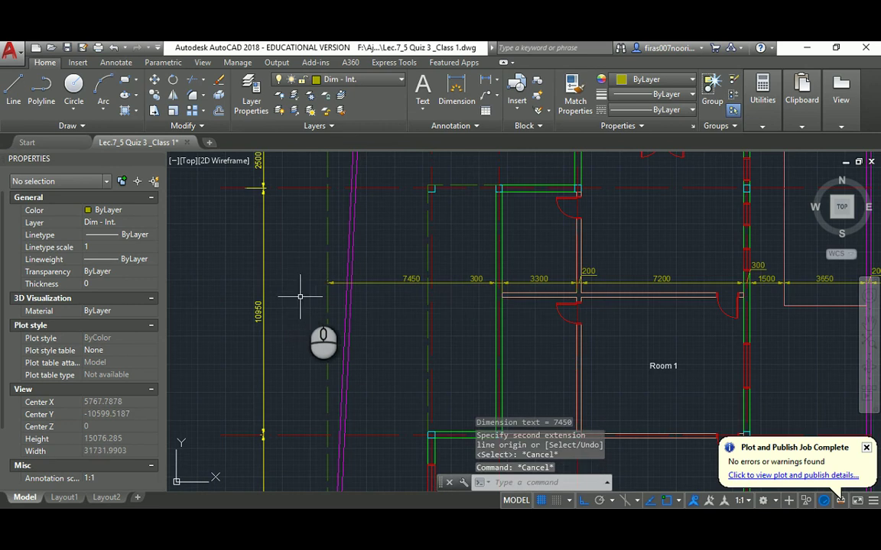
{"action": "scroll", "coordinate": [419, 266], "scroll_direction": "down", "scroll_amount": 10}
{"action": "scroll", "coordinate": [383, 289], "scroll_direction": "up", "scroll_amount": 2}
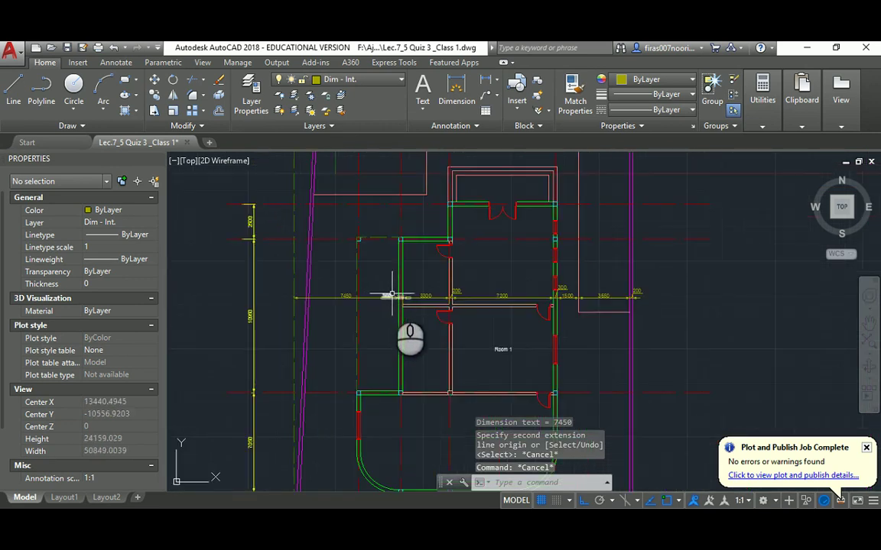
{"action": "scroll", "coordinate": [381, 296], "scroll_direction": "up", "scroll_amount": 1}
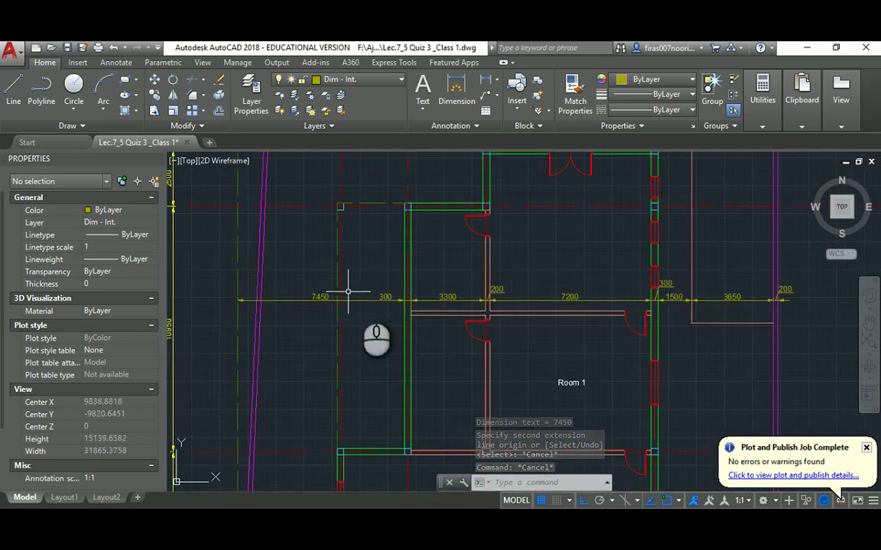
{"action": "scroll", "coordinate": [527, 289], "scroll_direction": "down", "scroll_amount": 2}
{"action": "scroll", "coordinate": [533, 285], "scroll_direction": "up", "scroll_amount": 1}
{"action": "scroll", "coordinate": [532, 285], "scroll_direction": "down", "scroll_amount": 1}
{"action": "scroll", "coordinate": [499, 319], "scroll_direction": "up", "scroll_amount": 1}
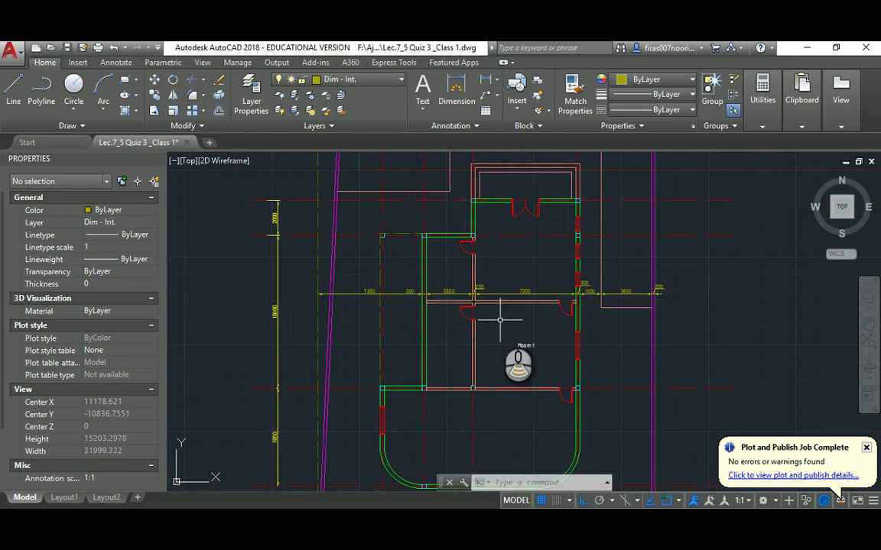
Create a layer named "Hatch" and make it the current layer.
{"action": "key", "text": "Return"}
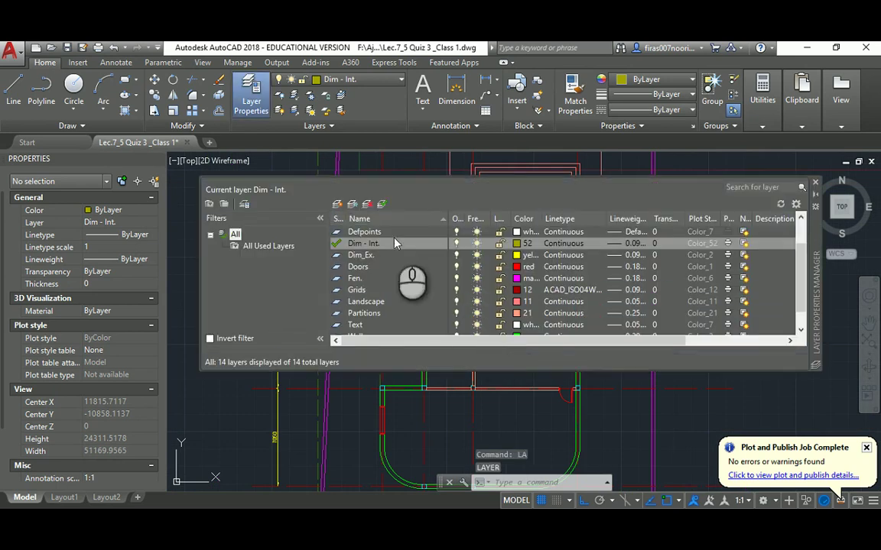
{"action": "left_click", "coordinate": [337, 205]}
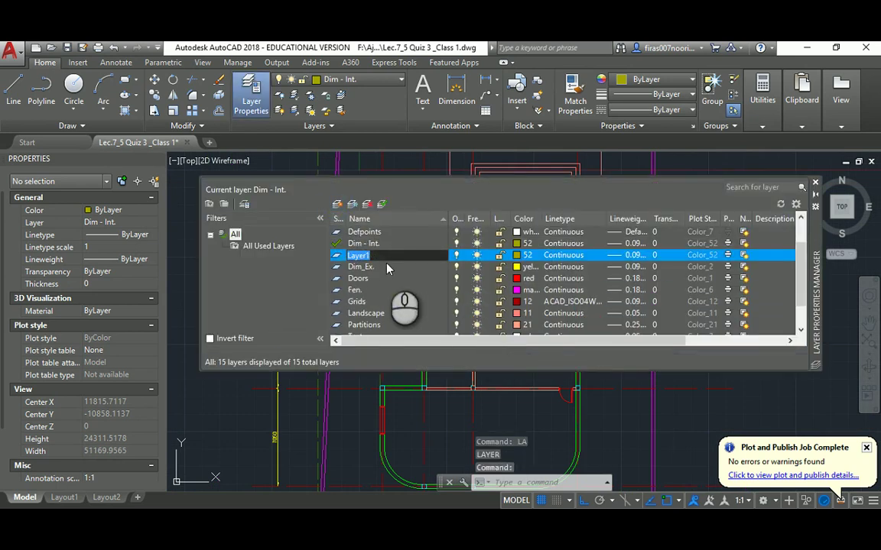
{"action": "type", "text": "Hatch"}
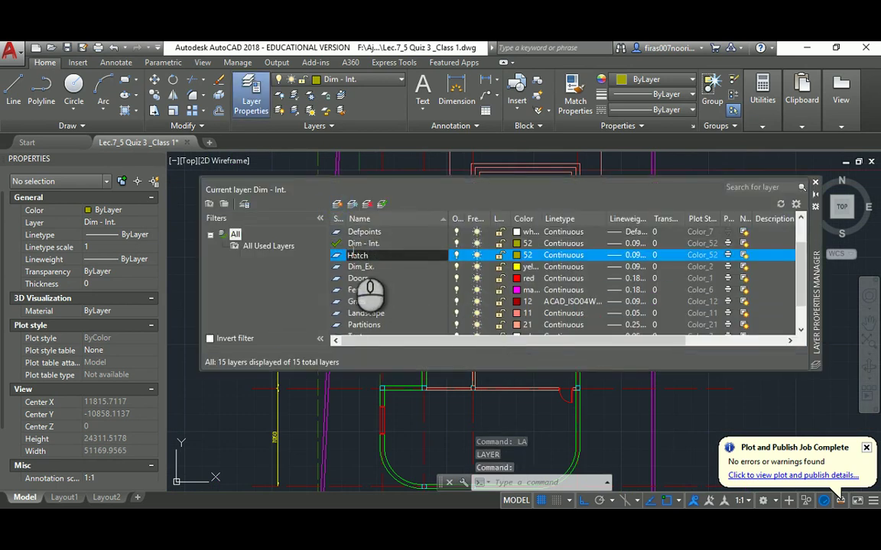
{"action": "double_click", "coordinate": [336, 260]}
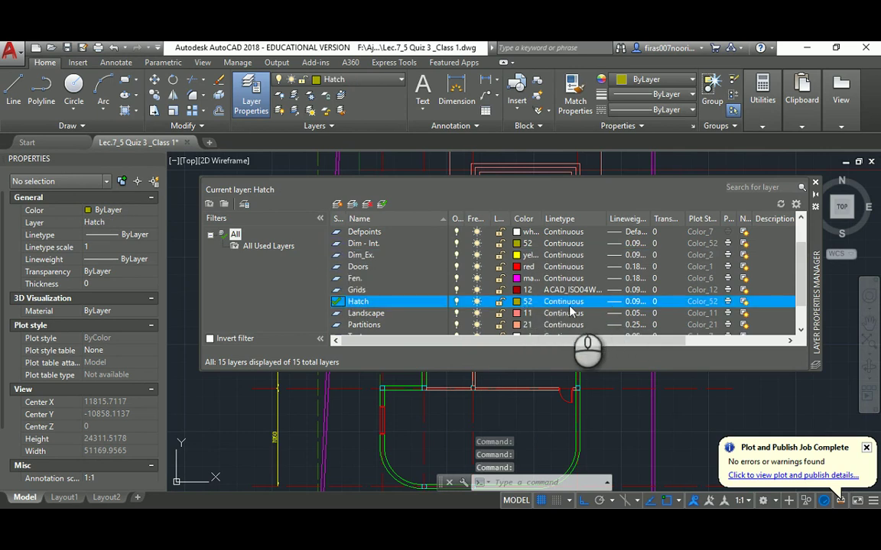
Set the "Hatch" layer's color to 33 and its lineweight to 0.05 mm.
{"action": "left_click", "coordinate": [517, 306]}
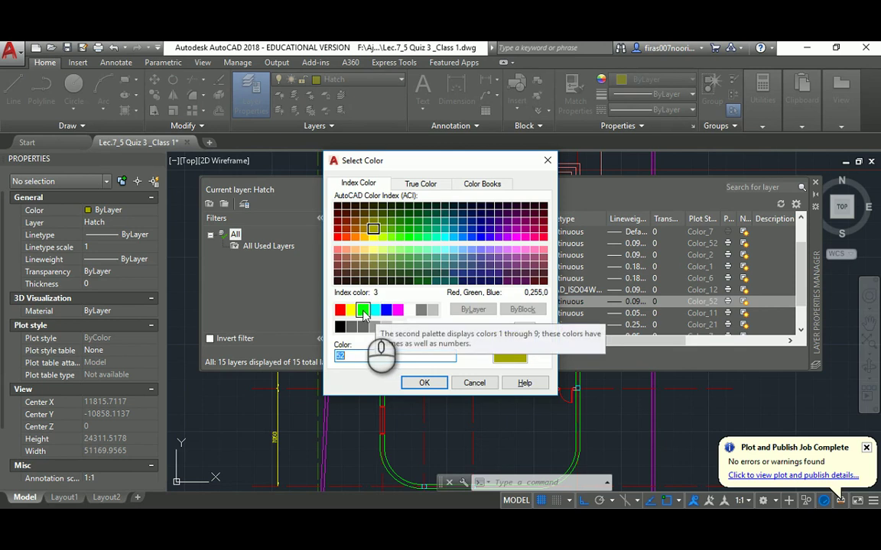
{"action": "left_click", "coordinate": [355, 257]}
{"action": "left_click", "coordinate": [423, 383]}
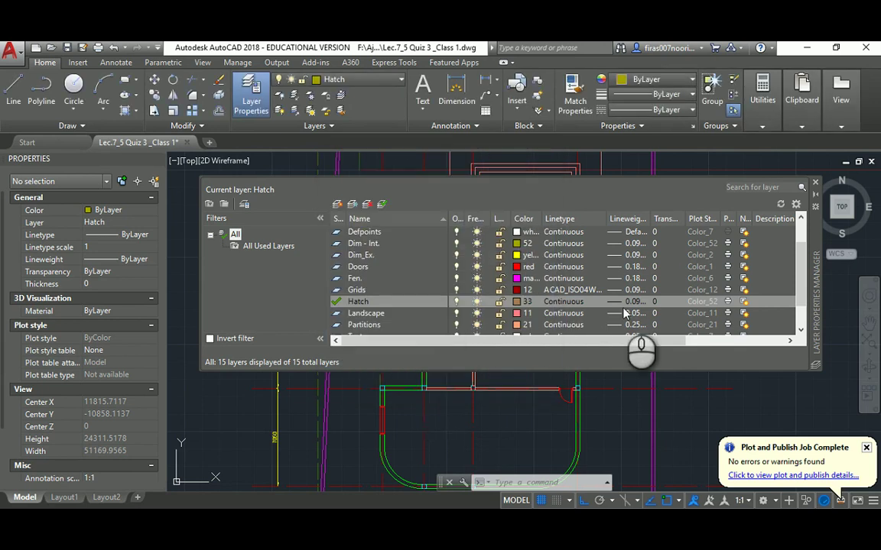
{"action": "left_click", "coordinate": [619, 302]}
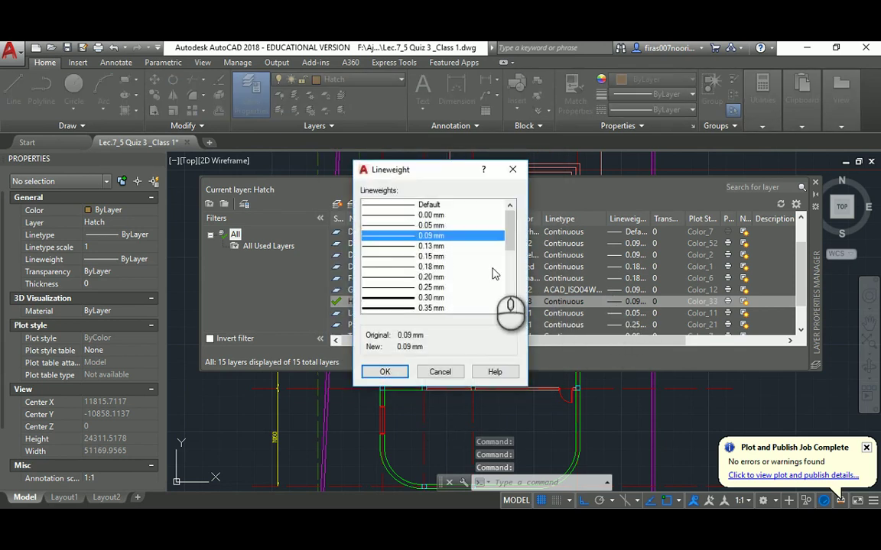
{"action": "left_click", "coordinate": [396, 227]}
{"action": "left_click", "coordinate": [386, 372]}
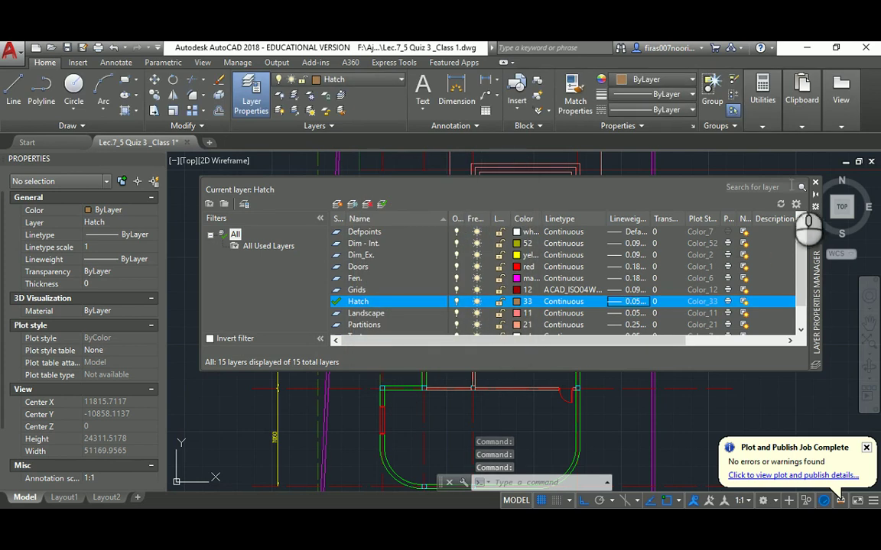
{"action": "left_click", "coordinate": [815, 181]}
Examine the wall hatching around Room2 in the Quiz 3 PDF in Acrobat Reader and return to the same area in AutoCAD.
{"action": "key", "text": "alt+Tab"}
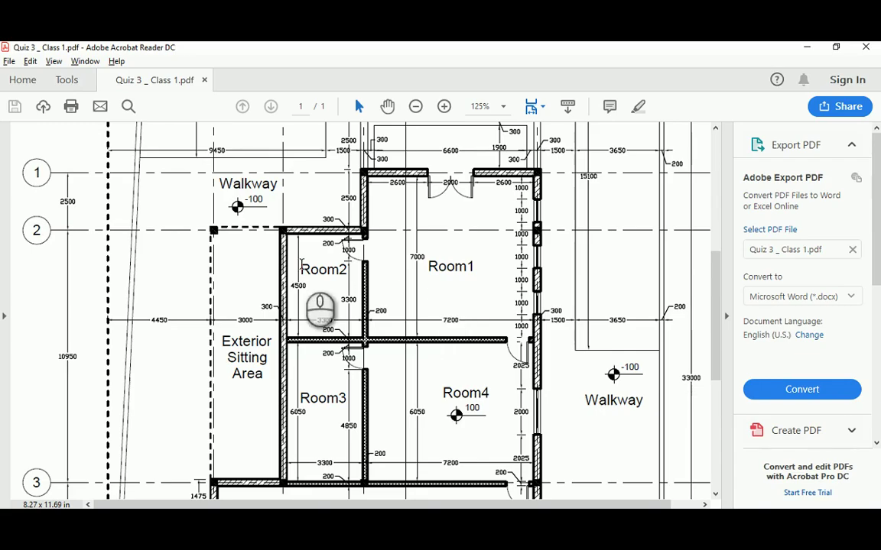
{"action": "scroll", "coordinate": [288, 243], "scroll_direction": "up", "scroll_amount": 2, "text": "ctrl"}
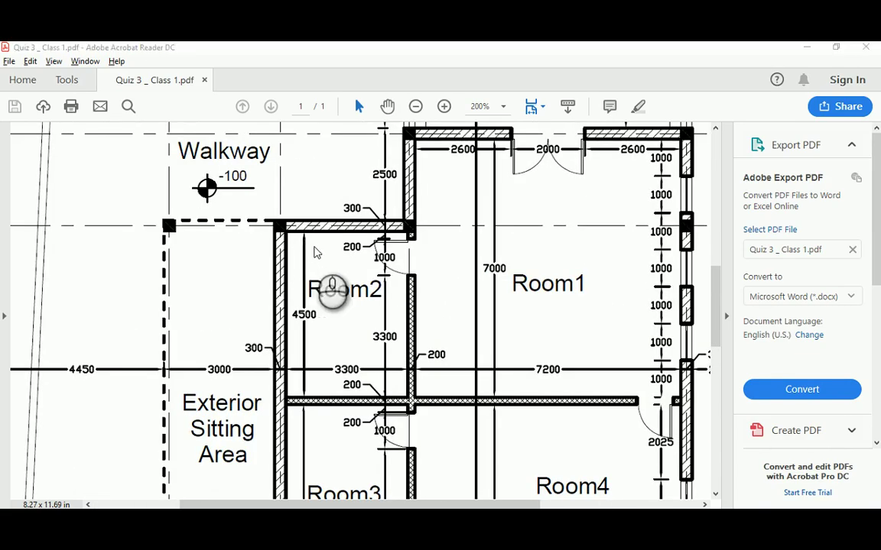
{"action": "key", "text": "alt+Tab"}
{"action": "scroll", "coordinate": [393, 262], "scroll_direction": "up", "scroll_amount": 4}
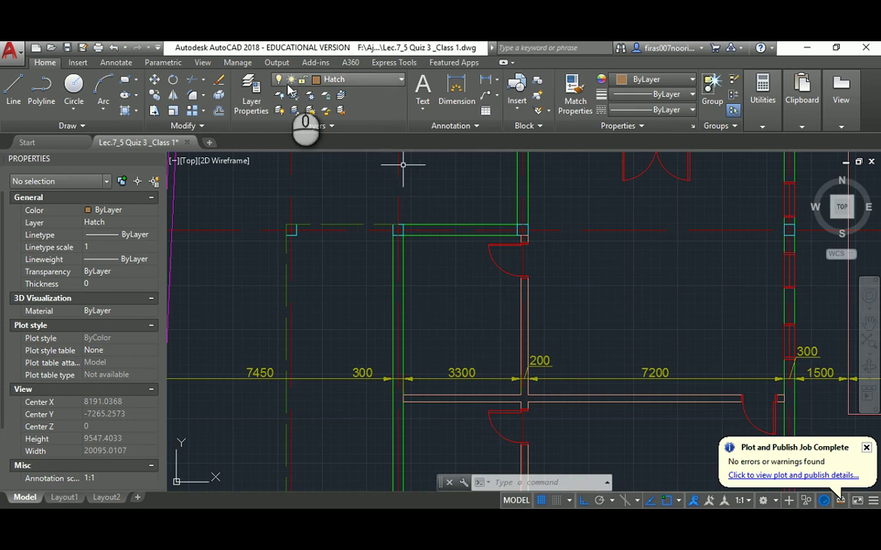
Turn off the "Grids" and "Dim - Int." layers by picking one object on each.
{"action": "left_click", "coordinate": [286, 102]}
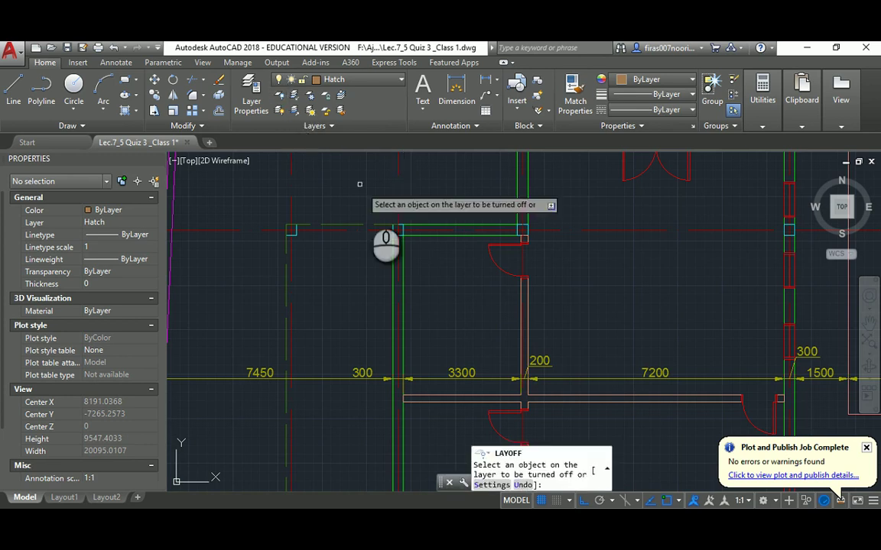
{"action": "left_click", "coordinate": [397, 243]}
{"action": "left_click", "coordinate": [363, 372]}
{"action": "scroll", "coordinate": [371, 345], "scroll_direction": "down", "scroll_amount": 4}
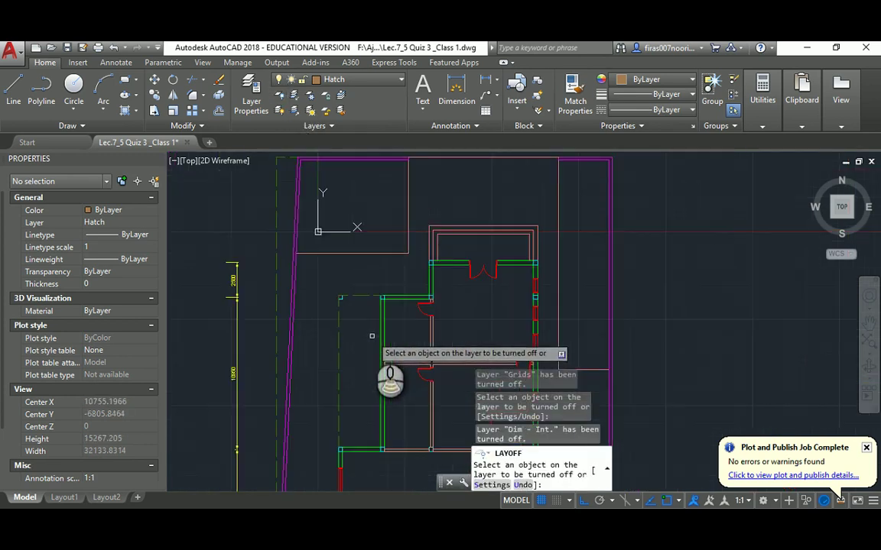
{"action": "key", "text": "Escape"}
Start a hatch with the ANSI31 pattern at scale 50 and fill the exterior wall along the north side of Room2.
{"action": "type", "text": "h"}
{"action": "key", "text": "Return"}
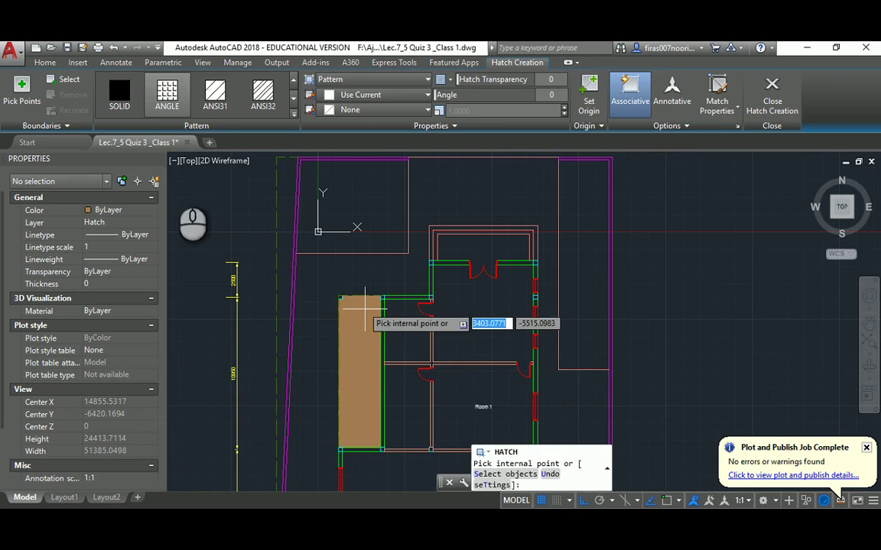
{"action": "left_click", "coordinate": [214, 95]}
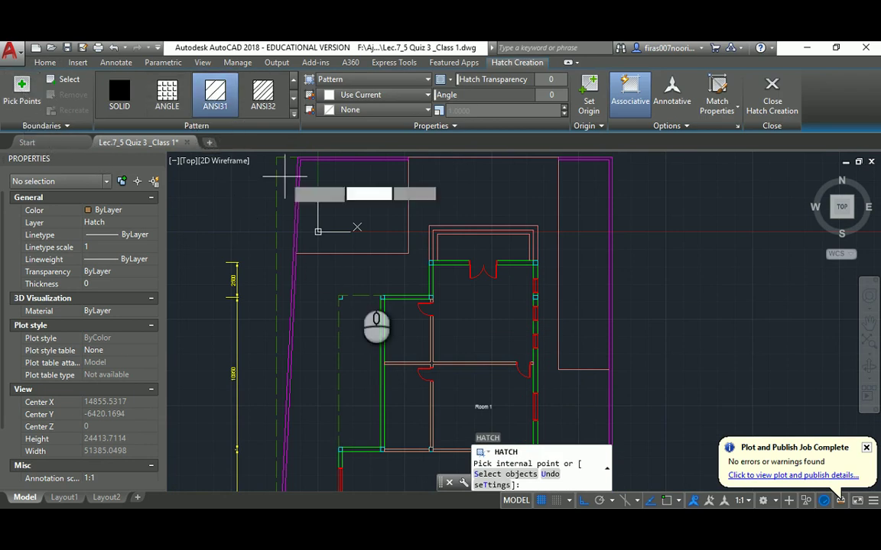
{"action": "scroll", "coordinate": [373, 324], "scroll_direction": "up", "scroll_amount": 4}
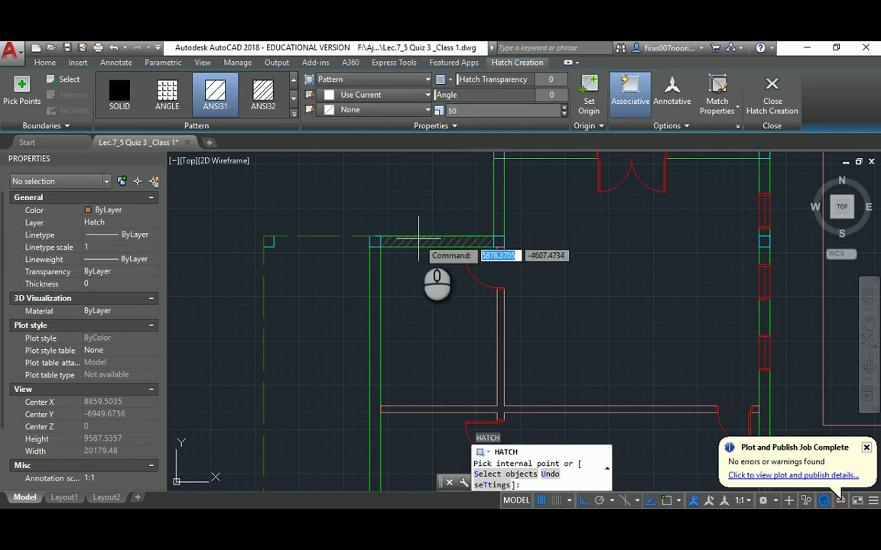
{"action": "scroll", "coordinate": [418, 242], "scroll_direction": "up", "scroll_amount": 2}
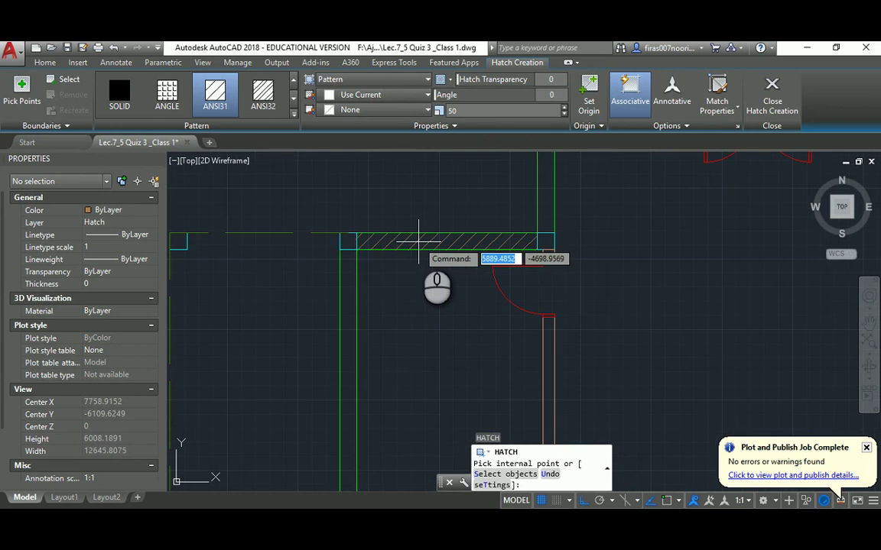
{"action": "left_click", "coordinate": [419, 242]}
Hatch the long west exterior wall, the short wall south of the exterior sitting area and the wall piece above the west window.
{"action": "scroll", "coordinate": [383, 286], "scroll_direction": "down", "scroll_amount": 4}
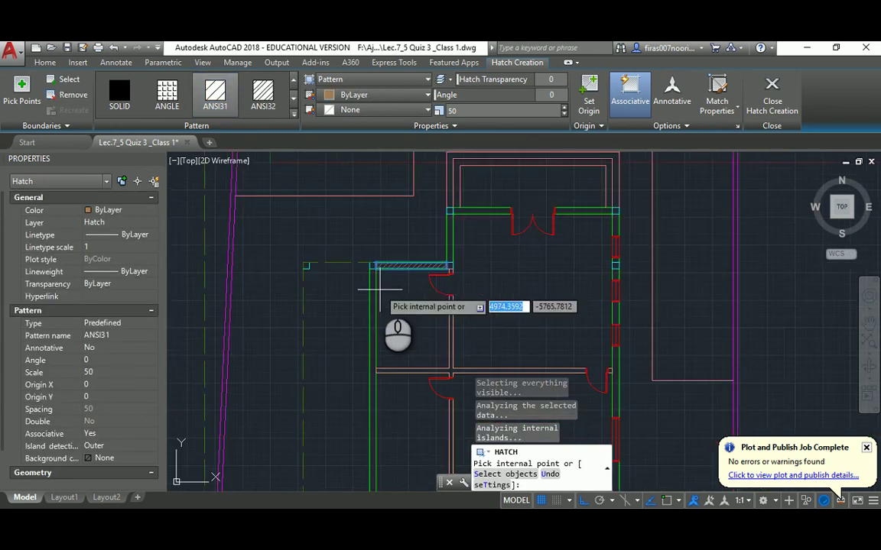
{"action": "scroll", "coordinate": [379, 289], "scroll_direction": "down", "scroll_amount": 2}
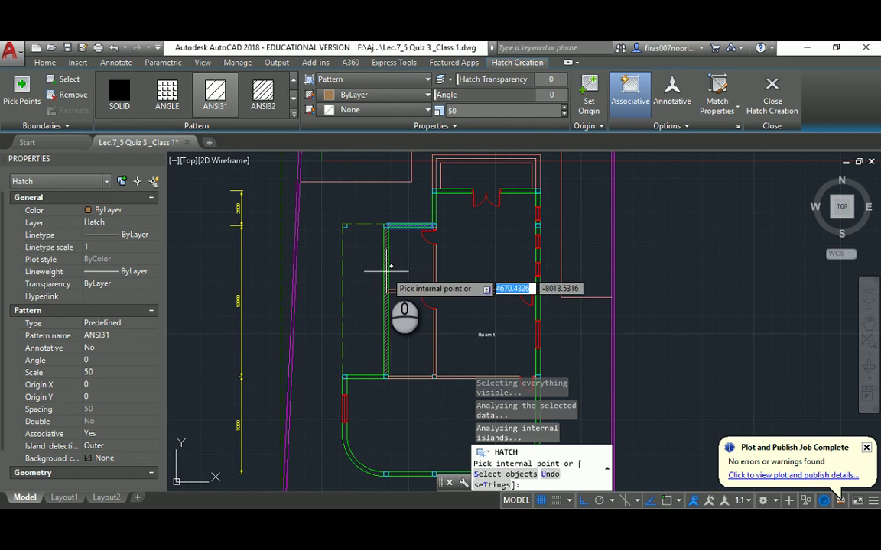
{"action": "left_click", "coordinate": [390, 266]}
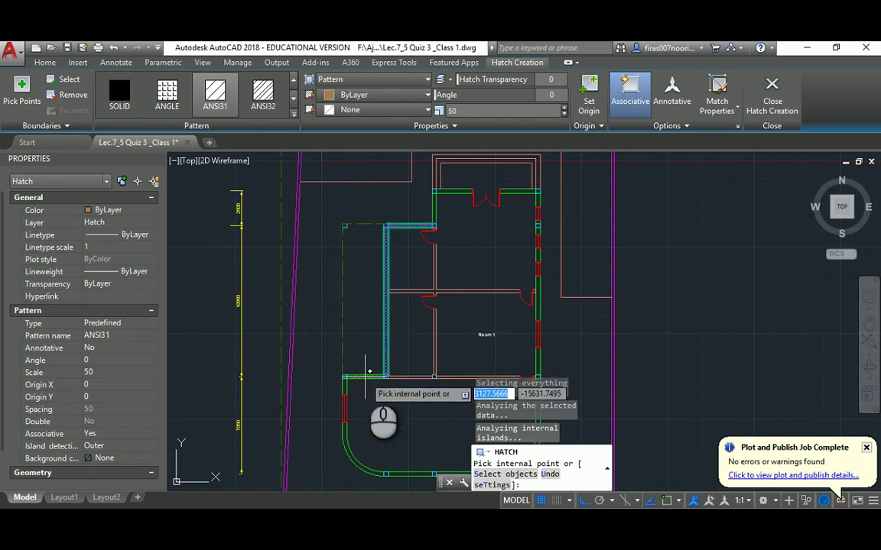
{"action": "middle_click_drag", "start_coordinate": [356, 428], "coordinate": [351, 331]}
{"action": "left_click", "coordinate": [346, 350]}
{"action": "key", "text": "Return"}
Hatch the curved southwest wall, the south wall between the columns and the curved southeast wall up to the east column.
{"action": "key", "text": "Return"}
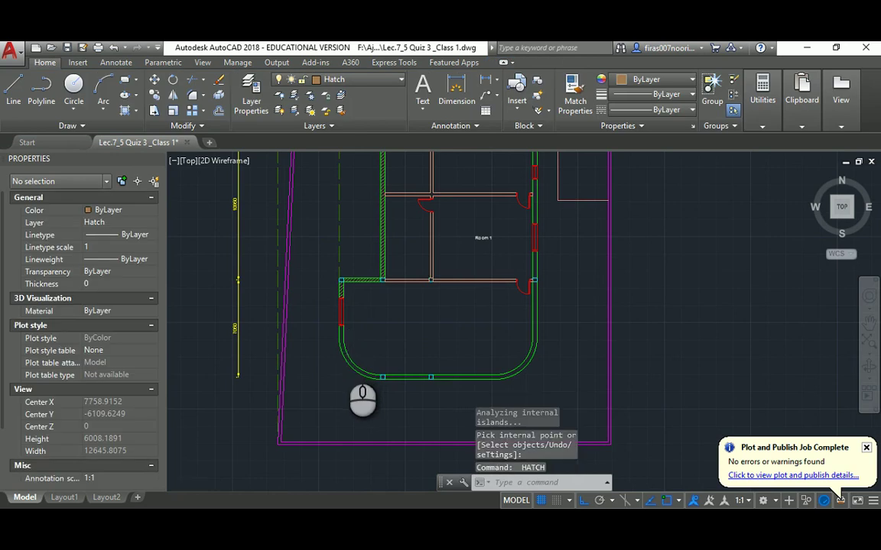
{"action": "scroll", "coordinate": [346, 356], "scroll_direction": "up", "scroll_amount": 3}
{"action": "left_click", "coordinate": [342, 358]}
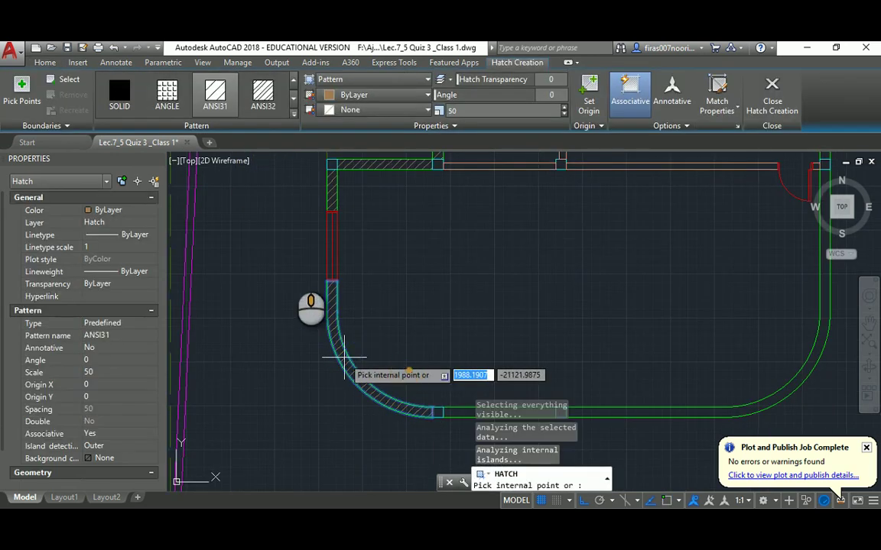
{"action": "mouse_move", "coordinate": [319, 294]}
{"action": "middle_mouse_down"}
{"action": "mouse_move", "coordinate": [346, 271]}
{"action": "mouse_move", "coordinate": [393, 350]}
{"action": "mouse_move", "coordinate": [393, 330]}
{"action": "middle_mouse_up"}
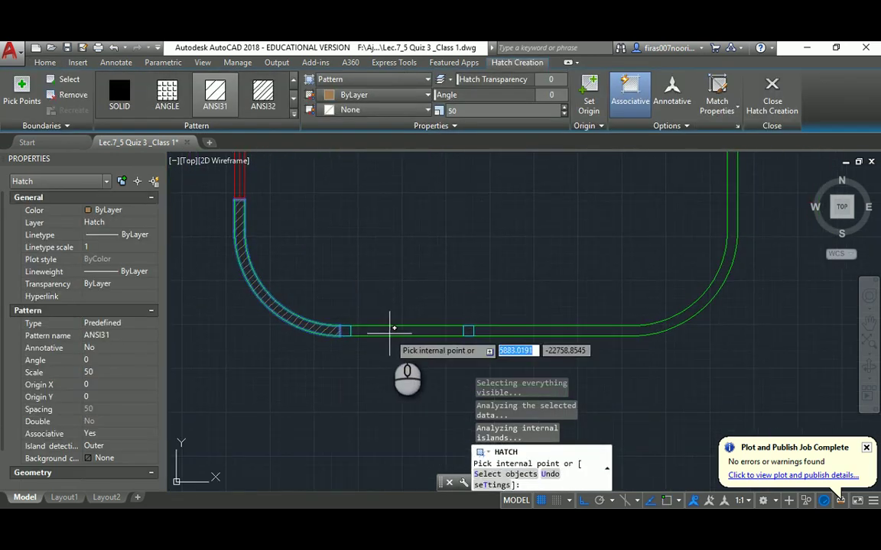
{"action": "left_click", "coordinate": [390, 331]}
{"action": "scroll", "coordinate": [535, 336], "scroll_direction": "down", "scroll_amount": 2}
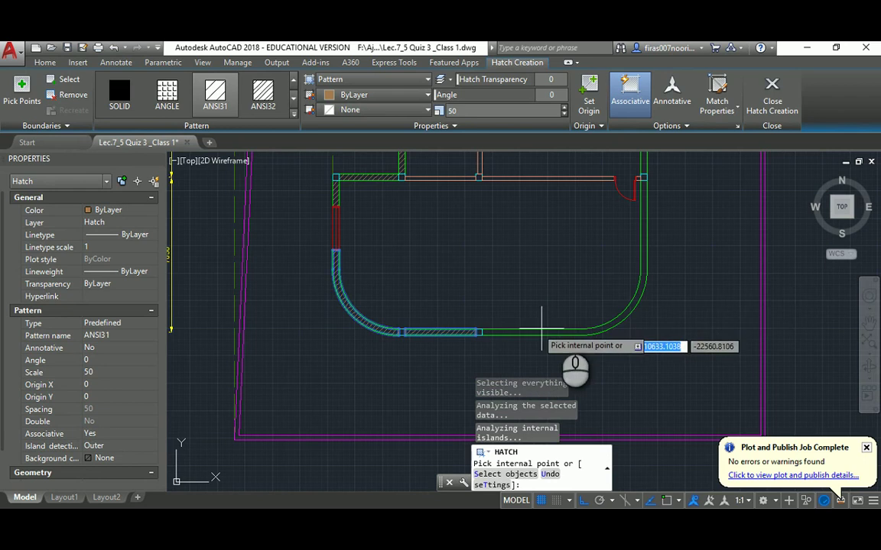
{"action": "left_click", "coordinate": [639, 283]}
{"action": "key", "text": "Return"}
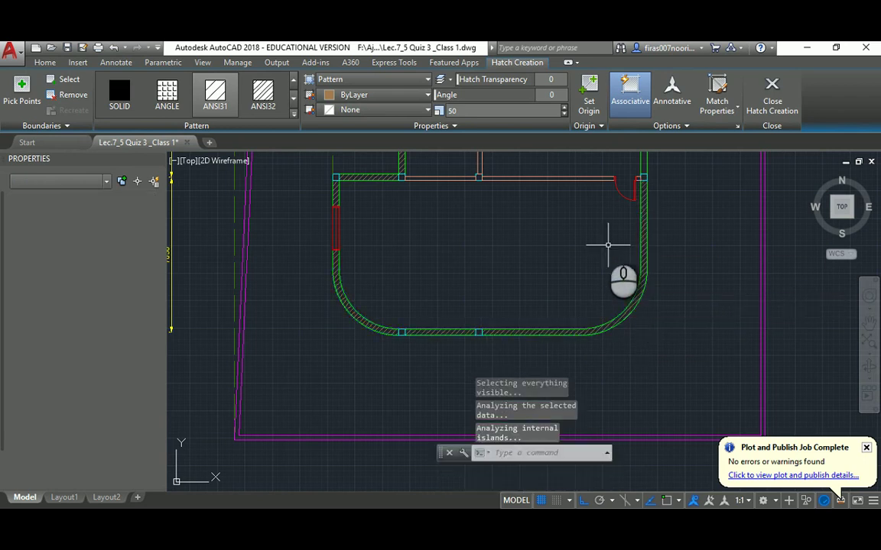
Hatch the east exterior wall segments between the windows and columns, from the southeast door up to the northeast corner column.
{"action": "middle_click_drag", "start_coordinate": [600, 241], "coordinate": [455, 385]}
{"action": "scroll", "coordinate": [463, 320], "scroll_direction": "up", "scroll_amount": 2}
{"action": "key", "text": "Return"}
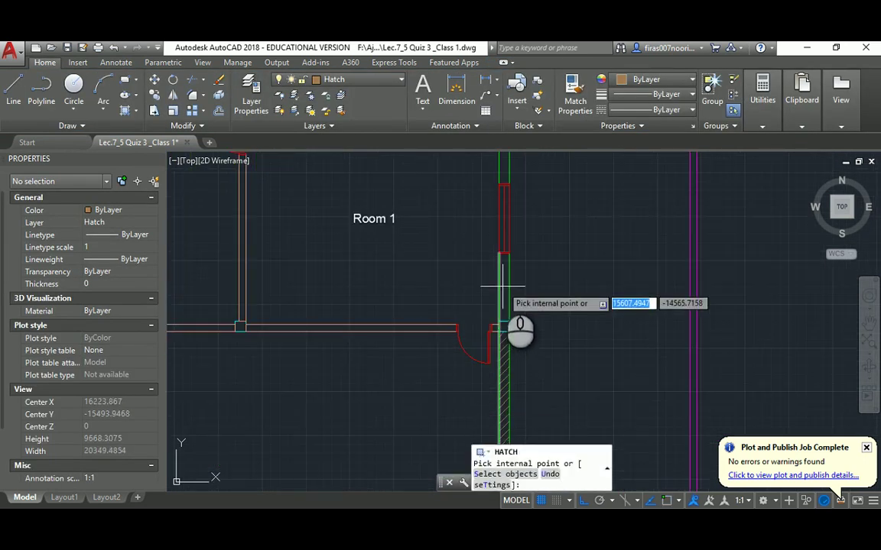
{"action": "left_click", "coordinate": [501, 287]}
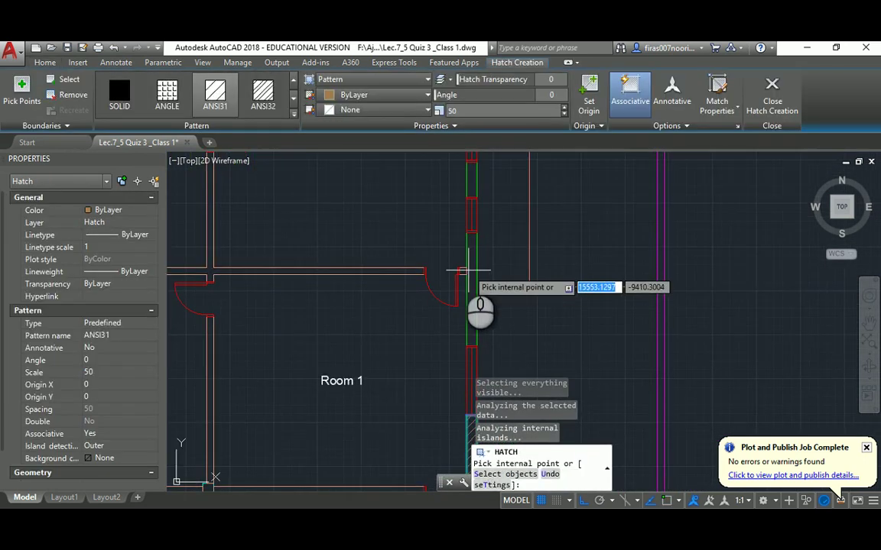
{"action": "scroll", "coordinate": [428, 359], "scroll_direction": "down", "scroll_amount": 2}
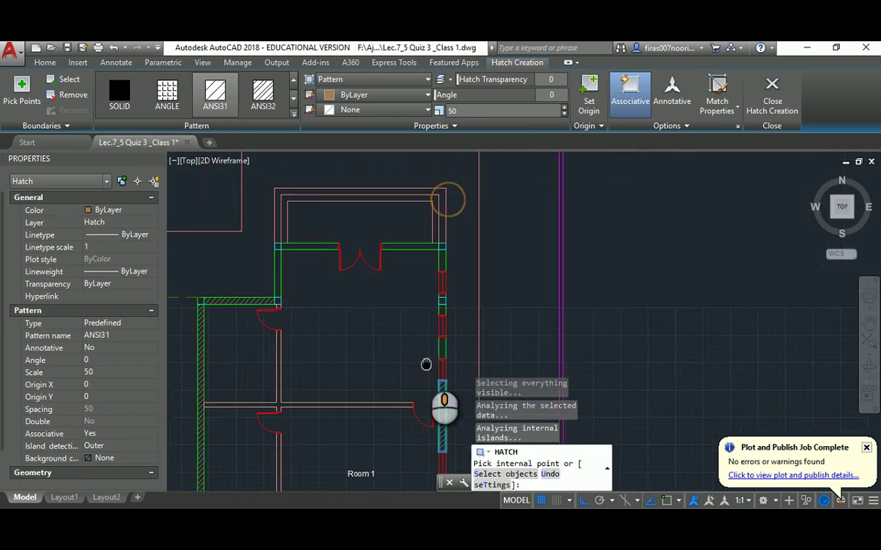
{"action": "left_click", "coordinate": [438, 352]}
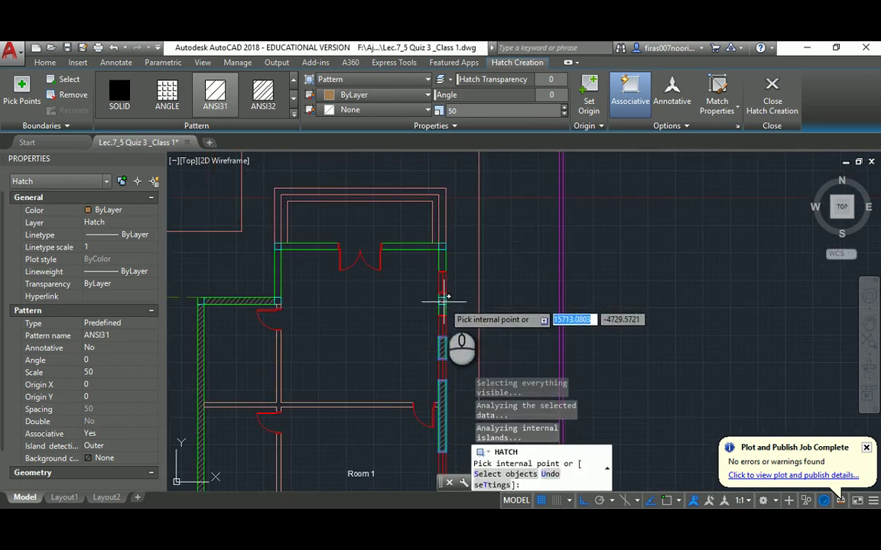
{"action": "scroll", "coordinate": [440, 298], "scroll_direction": "up", "scroll_amount": 5}
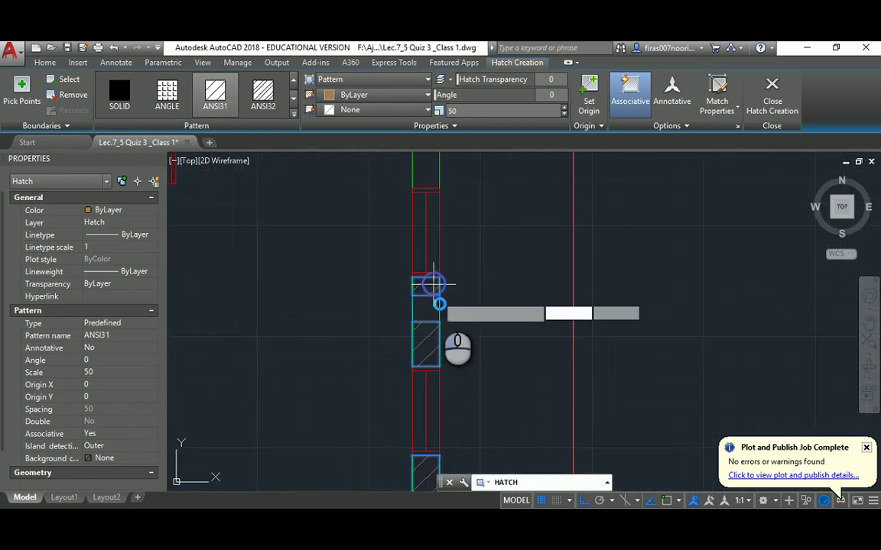
{"action": "mouse_move", "coordinate": [433, 282]}
{"action": "middle_mouse_down"}
{"action": "mouse_move", "coordinate": [423, 257]}
{"action": "mouse_move", "coordinate": [467, 333]}
{"action": "middle_mouse_up"}
{"action": "left_click", "coordinate": [475, 299]}
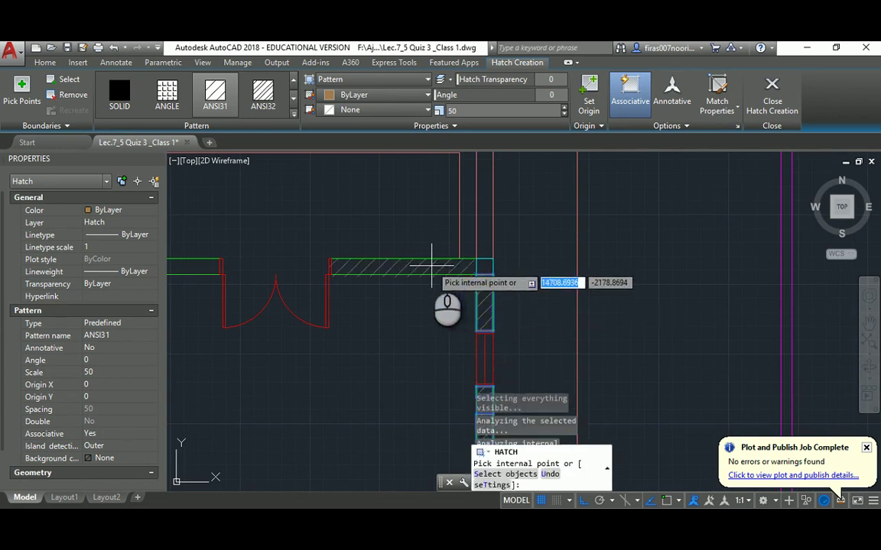
Hatch the north wall on both sides of the double door and the short west wall below the northwest column.
{"action": "left_click", "coordinate": [345, 264]}
{"action": "middle_click_drag", "start_coordinate": [345, 264], "coordinate": [522, 264]}
{"action": "left_click", "coordinate": [348, 264]}
{"action": "left_click", "coordinate": [243, 300]}
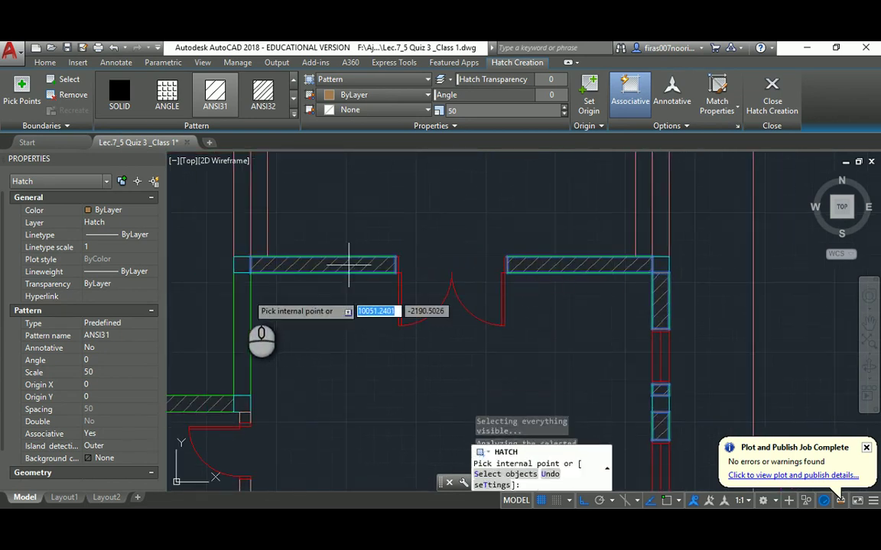
{"action": "scroll", "coordinate": [355, 312], "scroll_direction": "down", "scroll_amount": 4}
{"action": "key", "text": "Escape"}
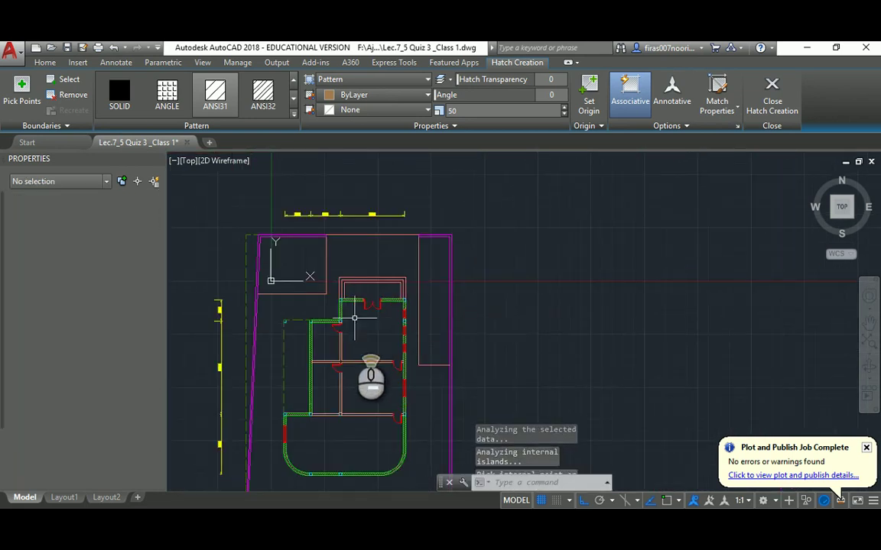
Switch to Acrobat Reader and examine the whole Quiz 3 plan with its wall hatching, interior walls and header instructions.
{"action": "scroll", "coordinate": [344, 345], "scroll_direction": "up", "scroll_amount": 2}
{"action": "scroll", "coordinate": [427, 275], "scroll_direction": "up", "scroll_amount": 1}
{"action": "scroll", "coordinate": [428, 275], "scroll_direction": "down", "scroll_amount": 1}
{"action": "key", "text": "alt+Tab"}
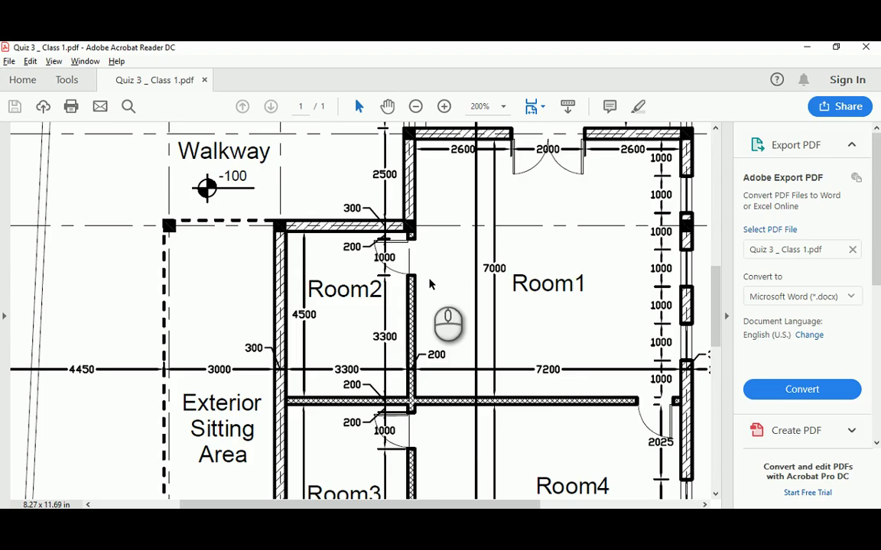
{"action": "scroll", "coordinate": [425, 285], "scroll_direction": "down", "scroll_amount": 3, "text": "ctrl"}
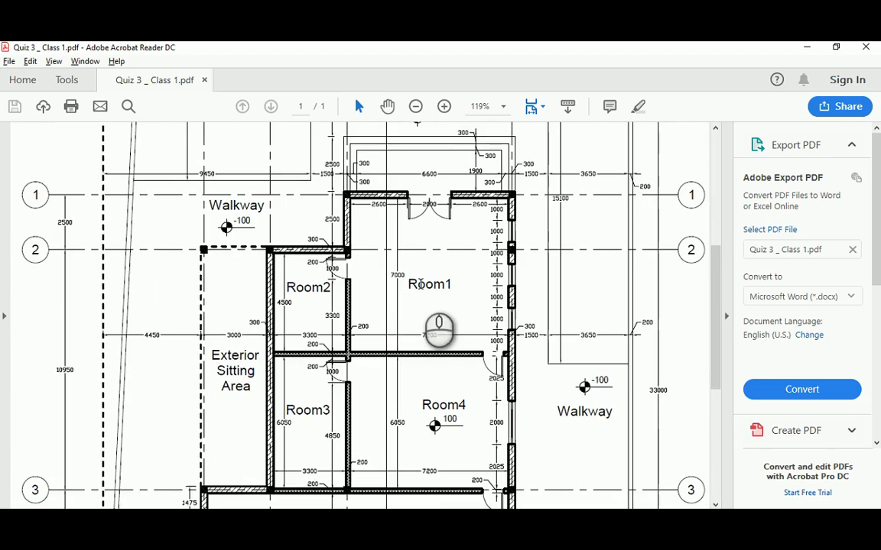
{"action": "scroll", "coordinate": [420, 287], "scroll_direction": "down", "scroll_amount": 2, "text": "ctrl"}
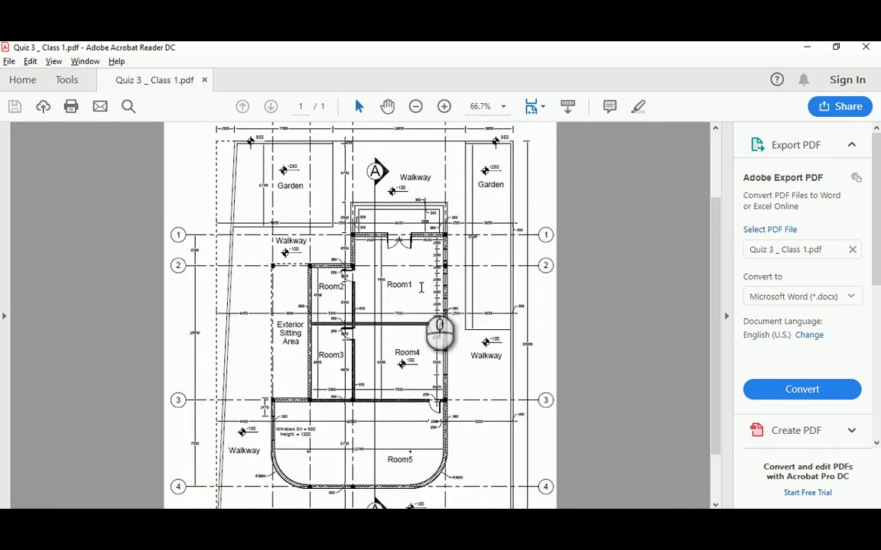
{"action": "scroll", "coordinate": [419, 288], "scroll_direction": "down", "scroll_amount": 2}
{"action": "scroll", "coordinate": [420, 288], "scroll_direction": "up", "scroll_amount": 5}
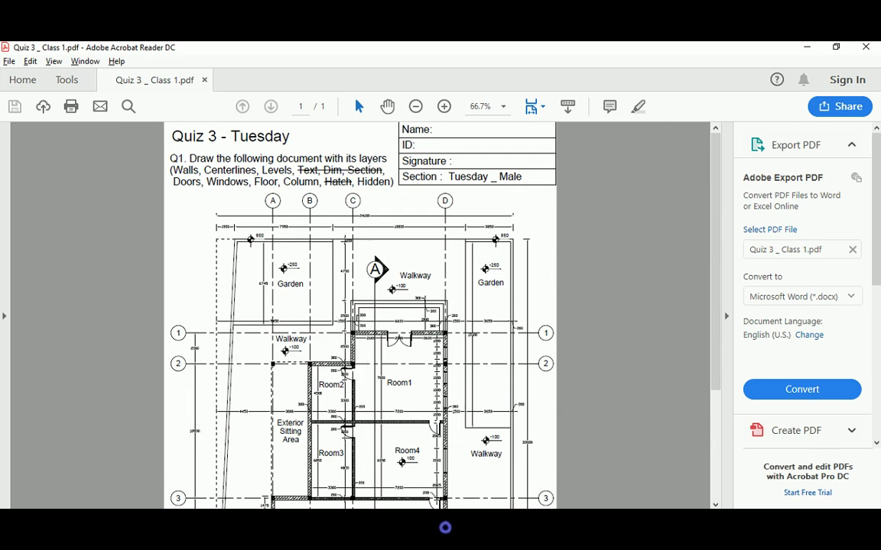
Switch to File Explorer, go back to the W8 folder and open the Quiz 3 drawing in AutoCAD.
{"action": "left_click", "coordinate": [451, 528]}
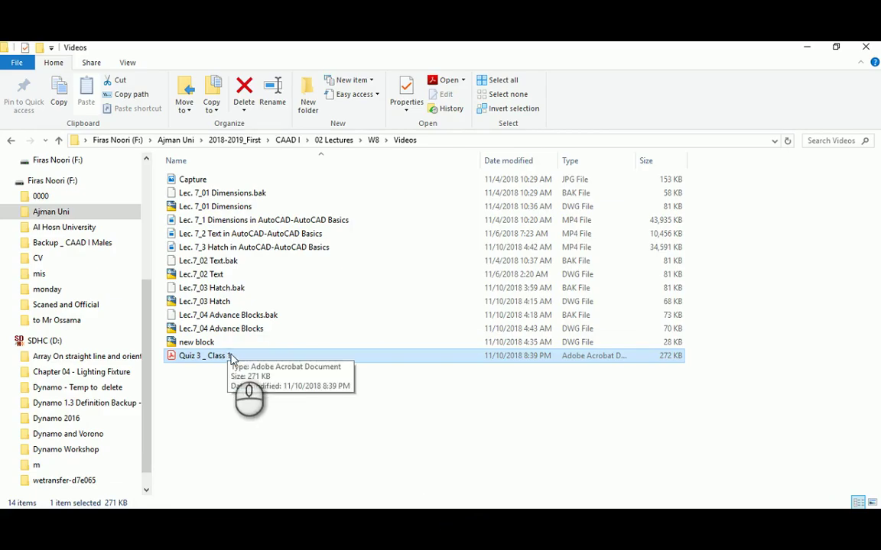
{"action": "left_click", "coordinate": [11, 141]}
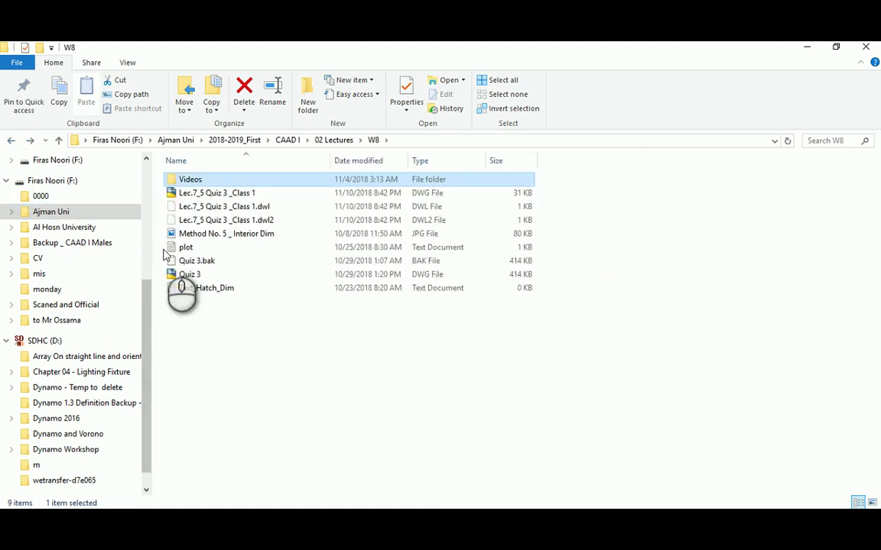
{"action": "double_click", "coordinate": [183, 274]}
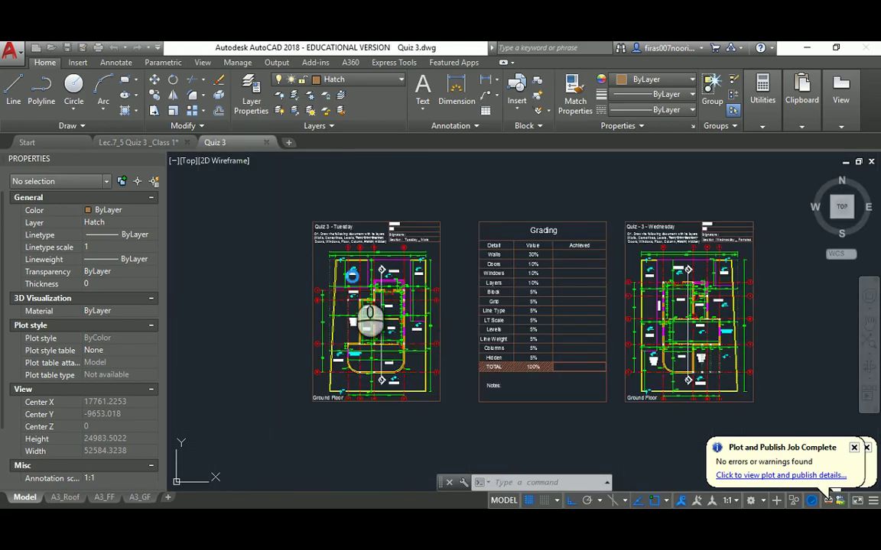
Examine the Quiz 3 - Tuesday ground floor plan in the opened drawing, including its hatched walls, dimensions, levels and grading table.
{"action": "scroll", "coordinate": [315, 283], "scroll_direction": "up", "scroll_amount": 3}
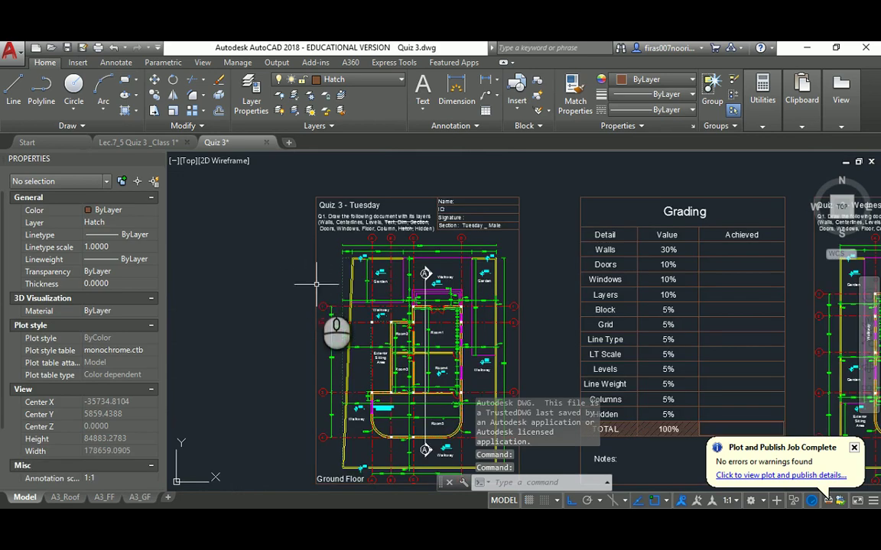
{"action": "middle_click_drag", "start_coordinate": [314, 279], "coordinate": [313, 263]}
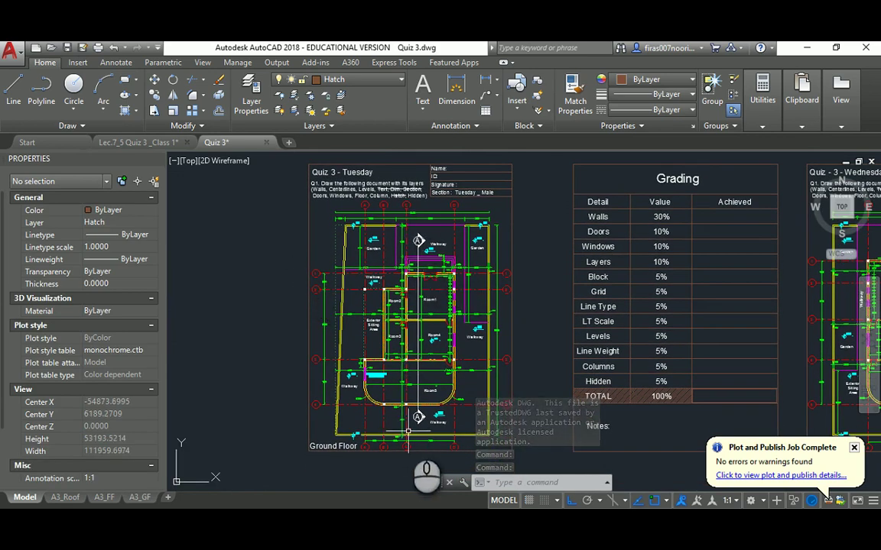
{"action": "scroll", "coordinate": [459, 405], "scroll_direction": "up", "scroll_amount": 3}
{"action": "scroll", "coordinate": [484, 283], "scroll_direction": "up", "scroll_amount": 3}
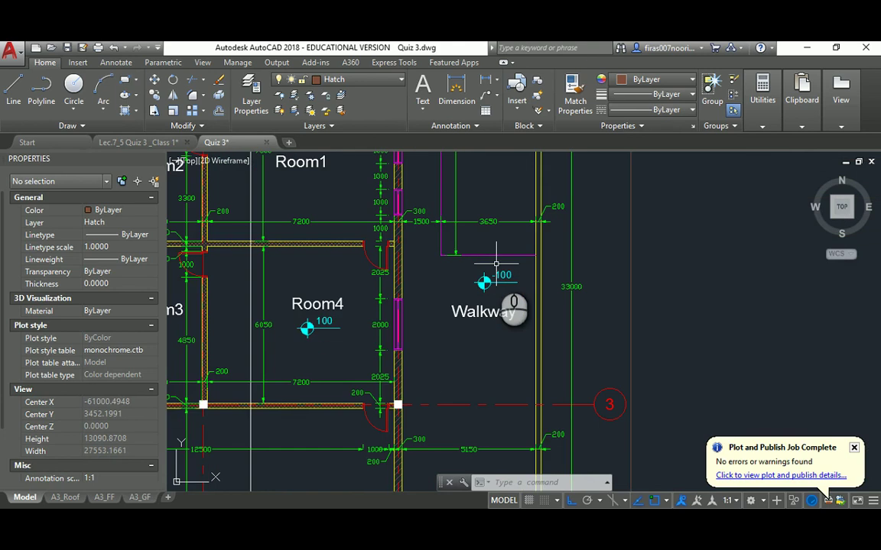
{"action": "scroll", "coordinate": [497, 268], "scroll_direction": "down", "scroll_amount": 2}
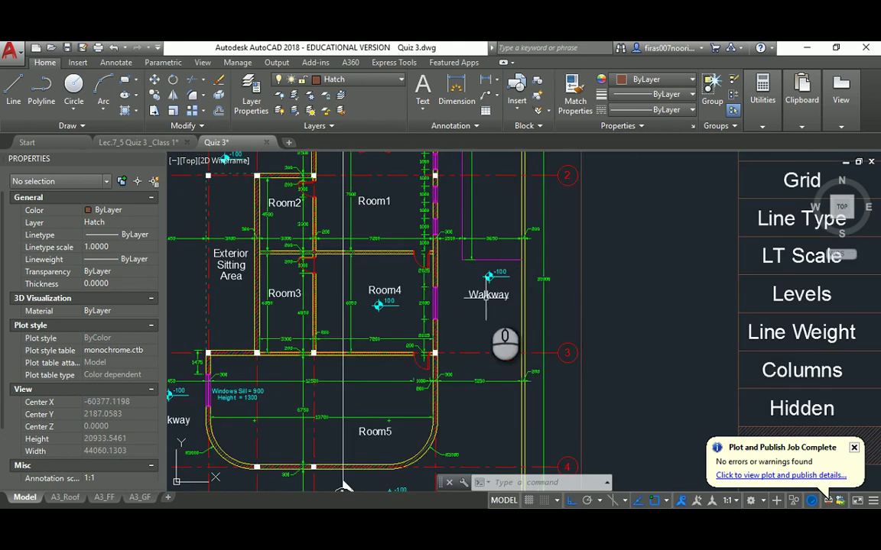
{"action": "scroll", "coordinate": [487, 294], "scroll_direction": "down", "scroll_amount": 2}
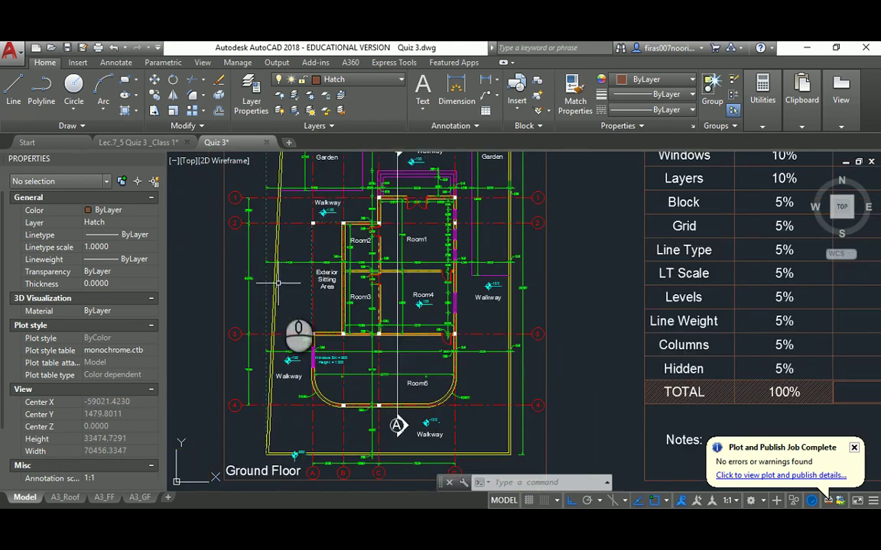
{"action": "middle_click_drag", "start_coordinate": [258, 283], "coordinate": [260, 432]}
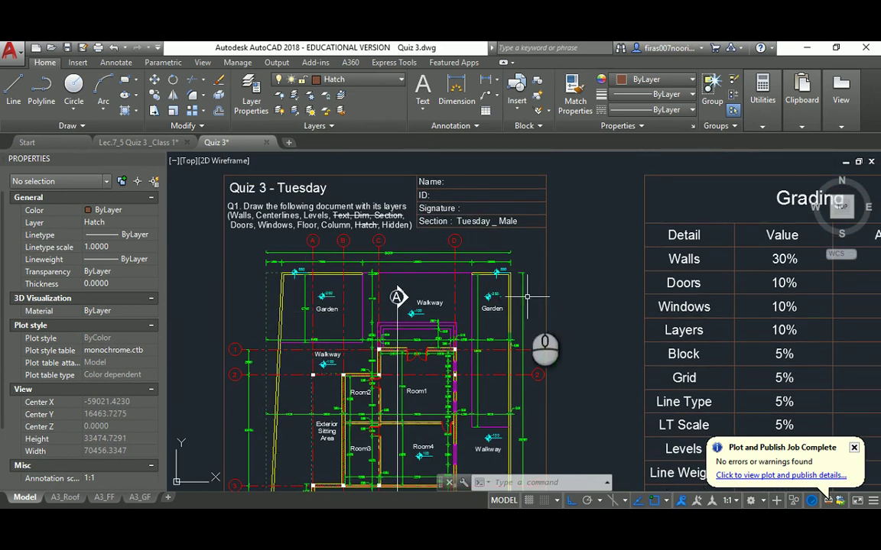
{"action": "middle_click_drag", "start_coordinate": [307, 337], "coordinate": [306, 315]}
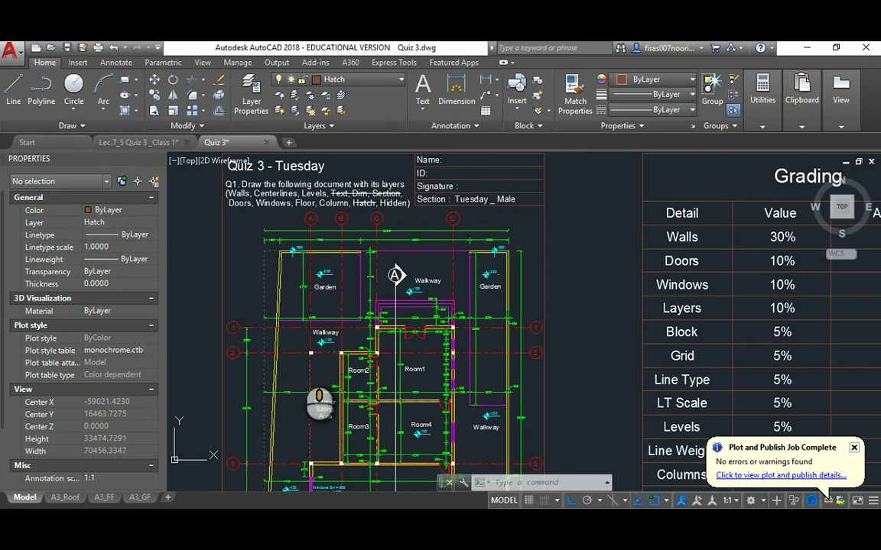
{"action": "mouse_move", "coordinate": [300, 360]}
{"action": "middle_mouse_down"}
{"action": "mouse_move", "coordinate": [306, 241]}
{"action": "mouse_move", "coordinate": [305, 252]}
{"action": "middle_mouse_up"}
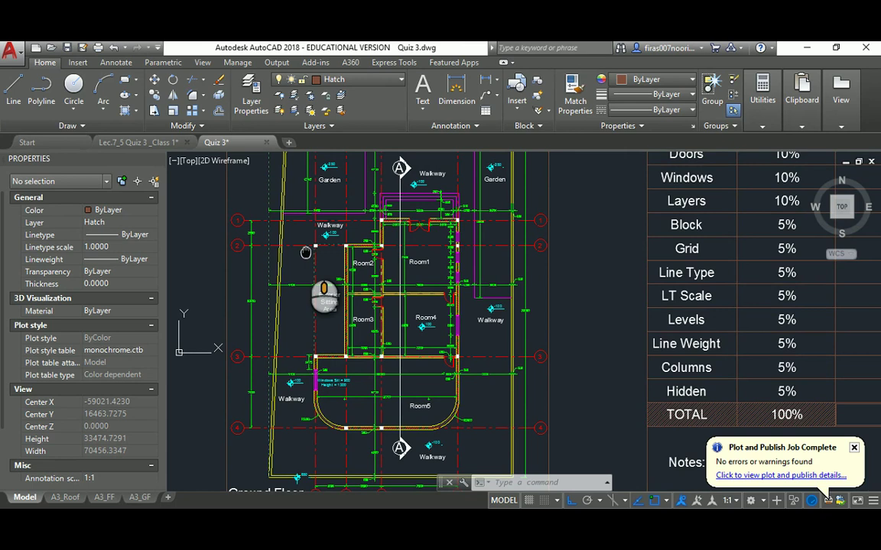
{"action": "mouse_move", "coordinate": [306, 252]}
{"action": "middle_mouse_down"}
{"action": "mouse_move", "coordinate": [326, 289]}
{"action": "mouse_move", "coordinate": [391, 304]}
{"action": "middle_mouse_up"}
{"action": "scroll", "coordinate": [318, 286], "scroll_direction": "down", "scroll_amount": 2}
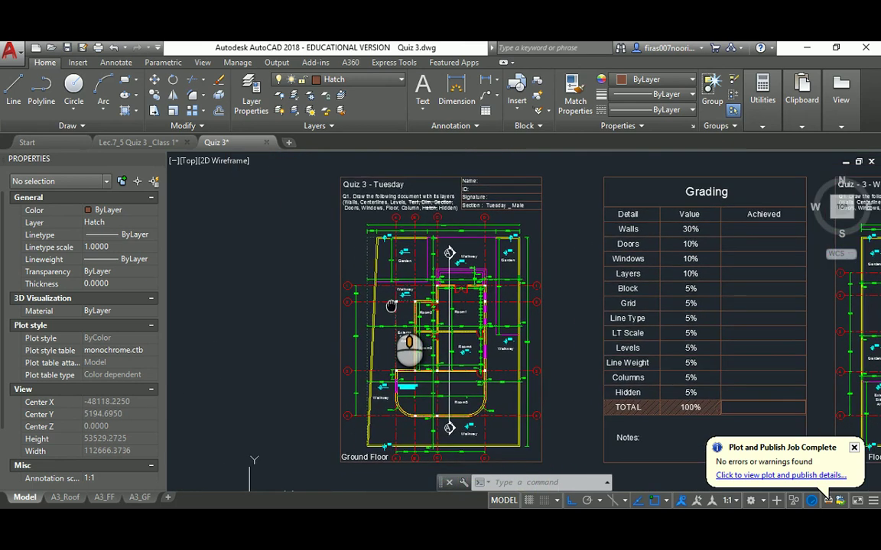